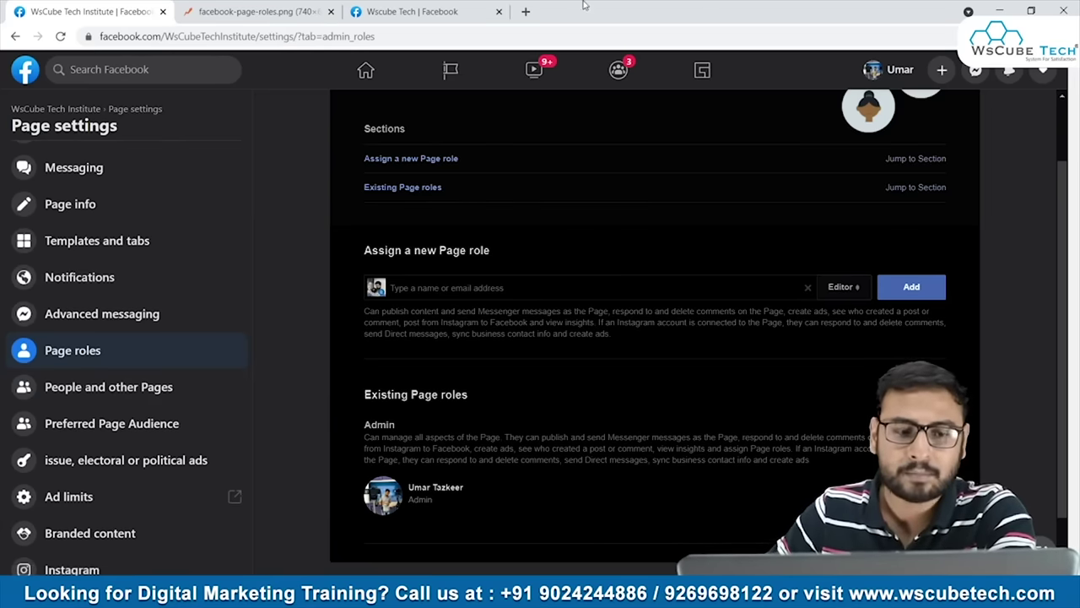
# Step: Open the Facebook home in a new tab, then return to the WsCube Tech Institute page tab
pyautogui.scroll(2, 207, 285)
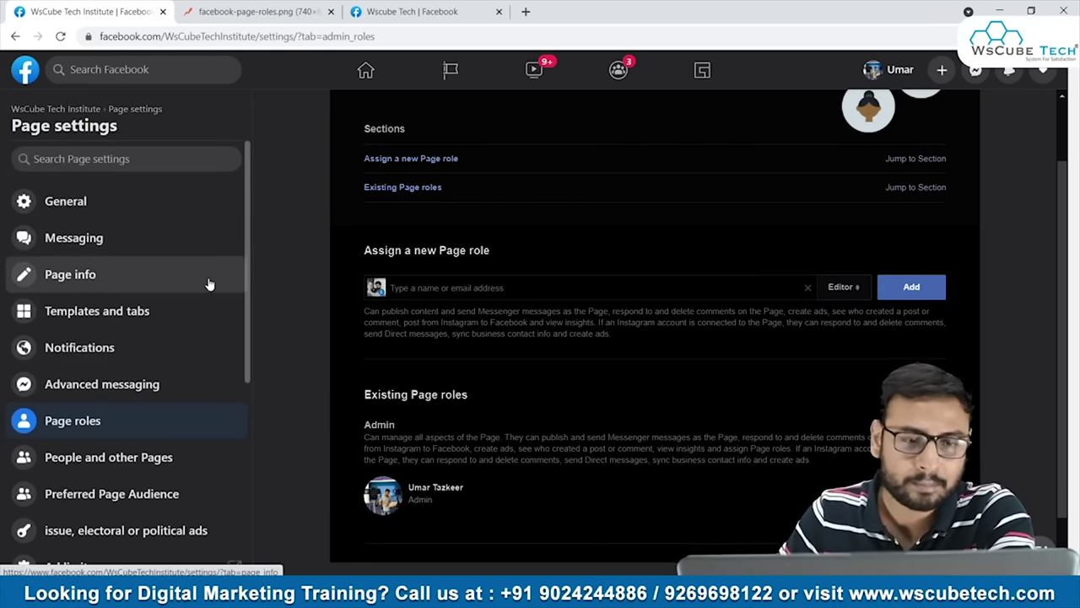
pyautogui.rightClick(20, 73)
pyautogui.click(51, 85)
pyautogui.click(270, 11)
pyautogui.click(85, 11)
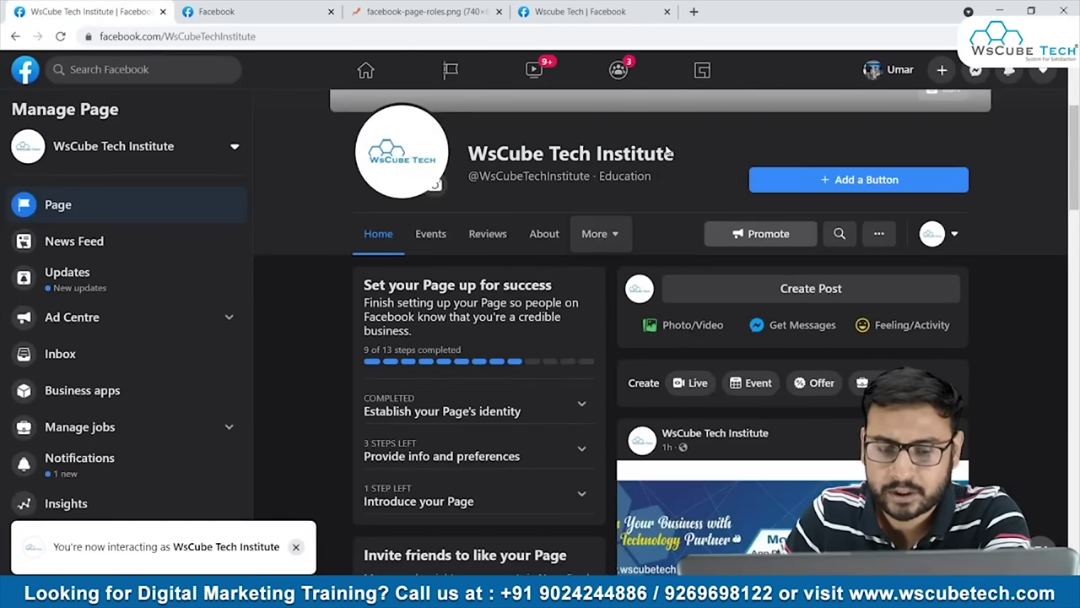
pyautogui.click(869, 179)
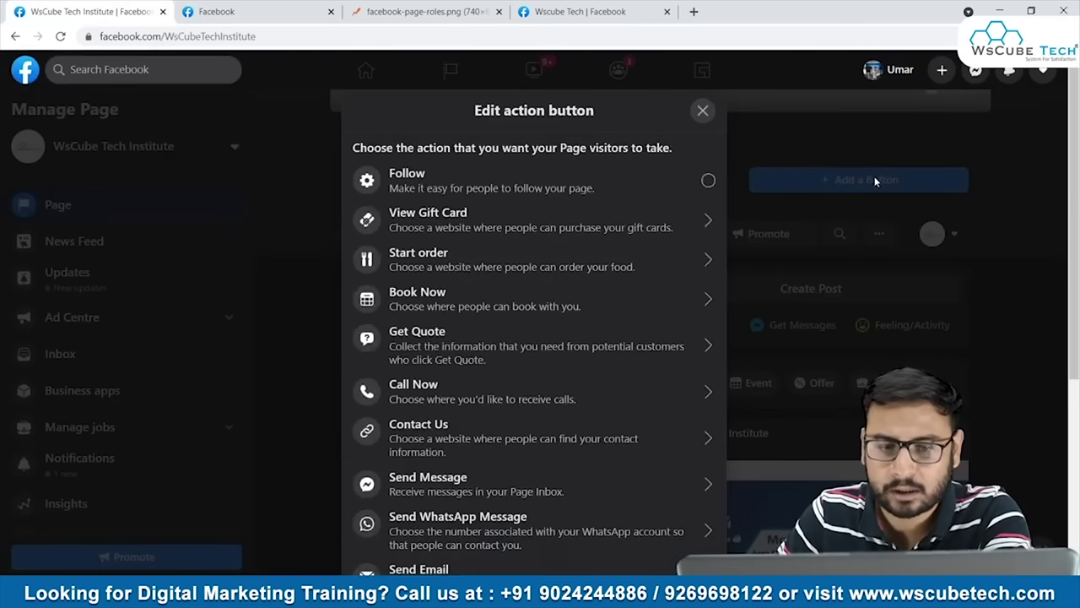
pyautogui.scroll(-3, 472, 345)
pyautogui.click(466, 244)
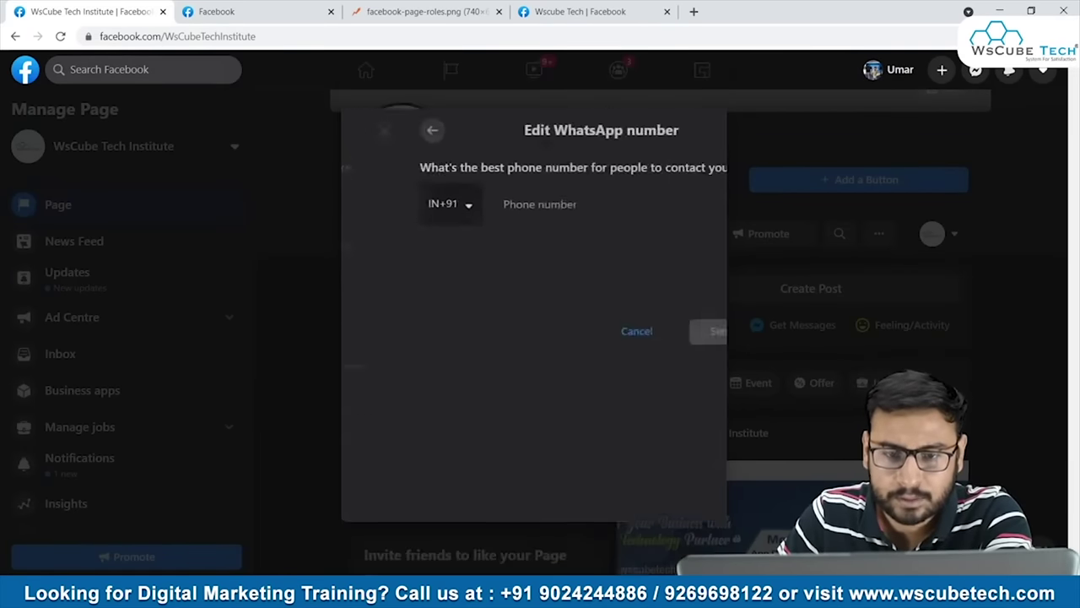
pyautogui.click(544, 287)
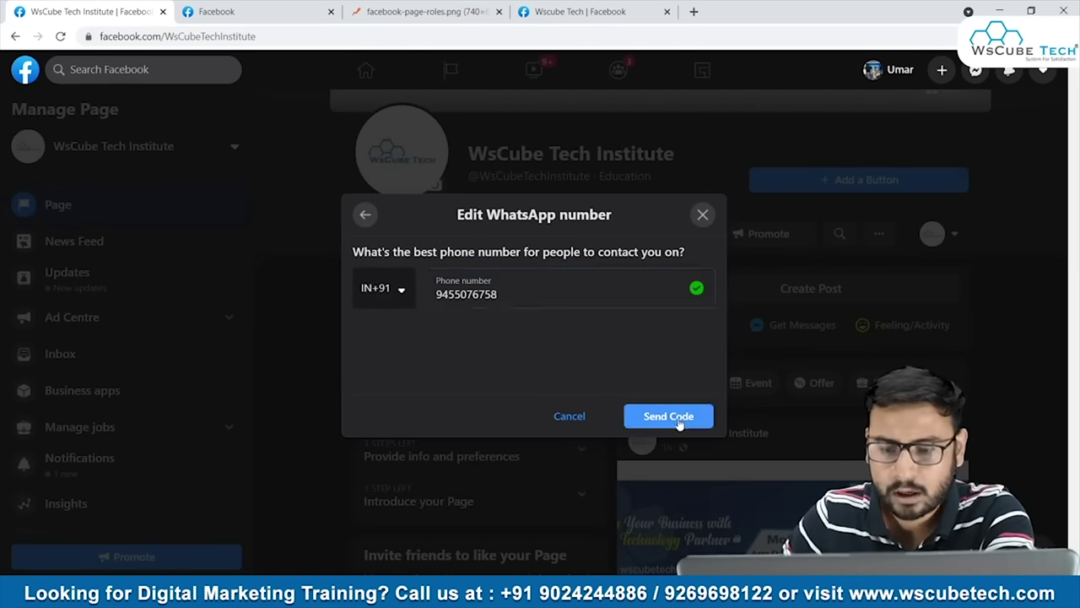
pyautogui.click(641, 418)
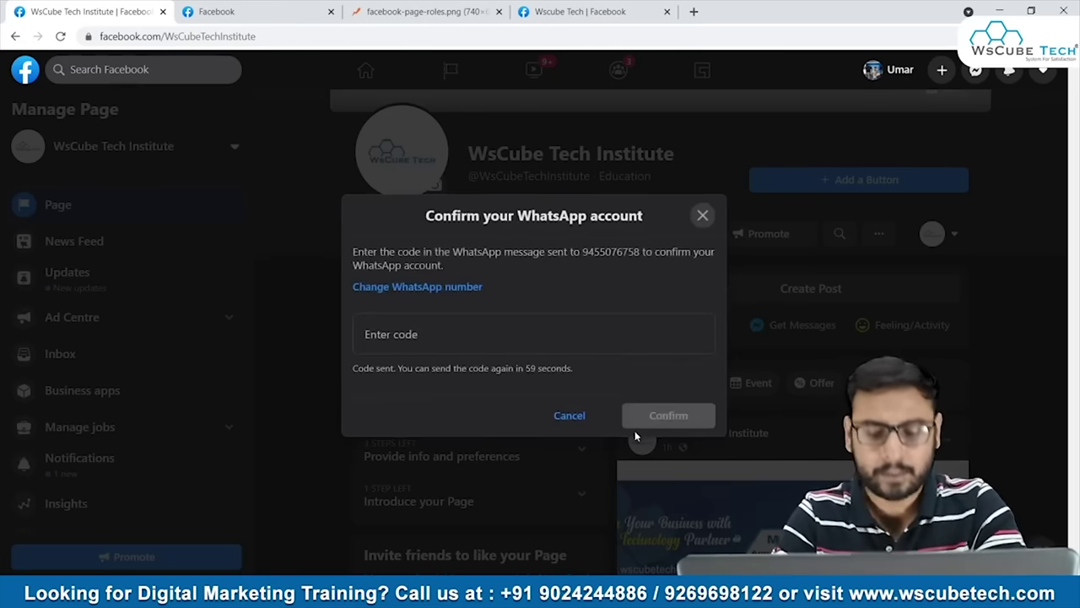
pyautogui.click(502, 343)
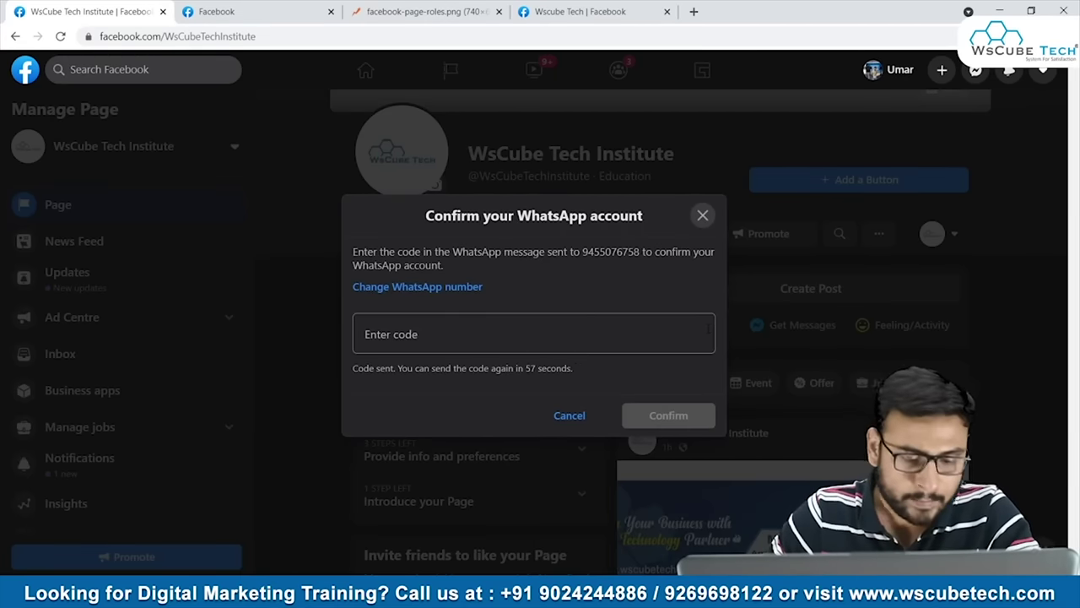
pyautogui.click(502, 342)
pyautogui.write('45')
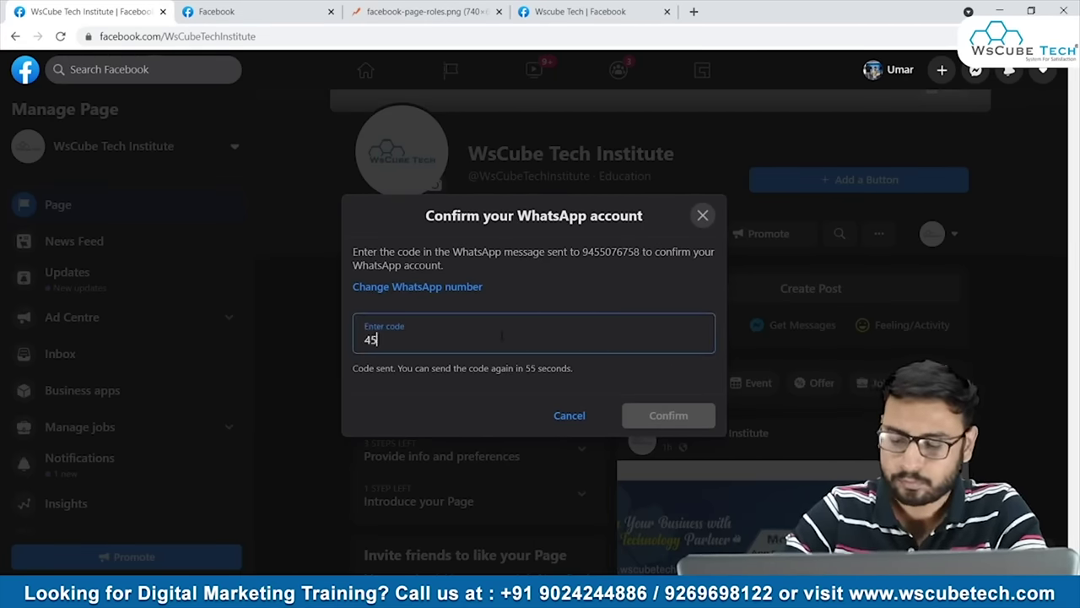
pyautogui.write('5.2')
pyautogui.press('BackSpace')
pyautogui.press('BackSpace')
pyautogui.write('0')
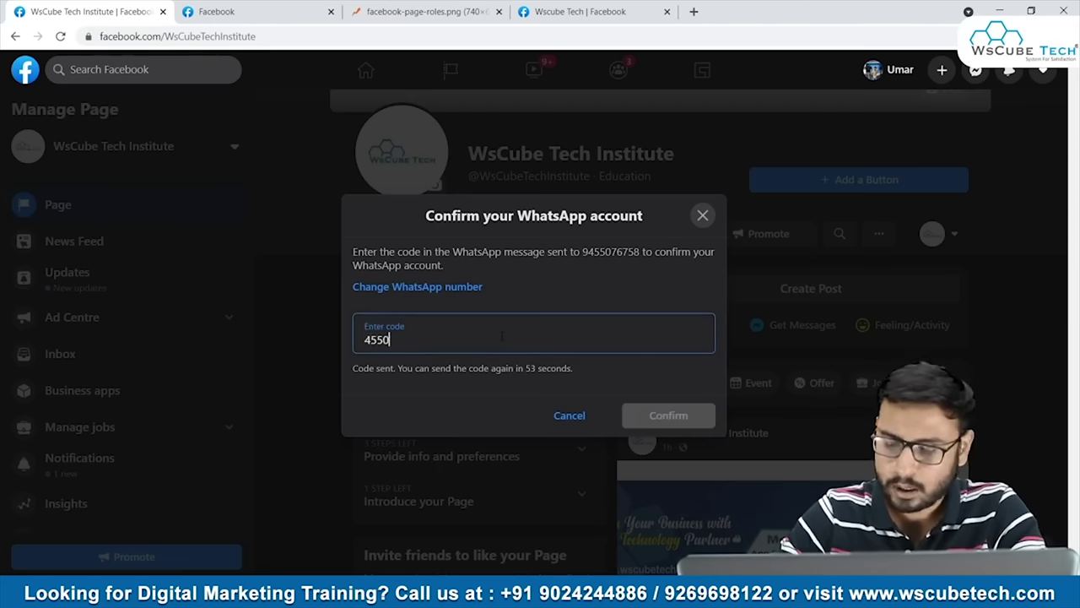
pyautogui.write('2')
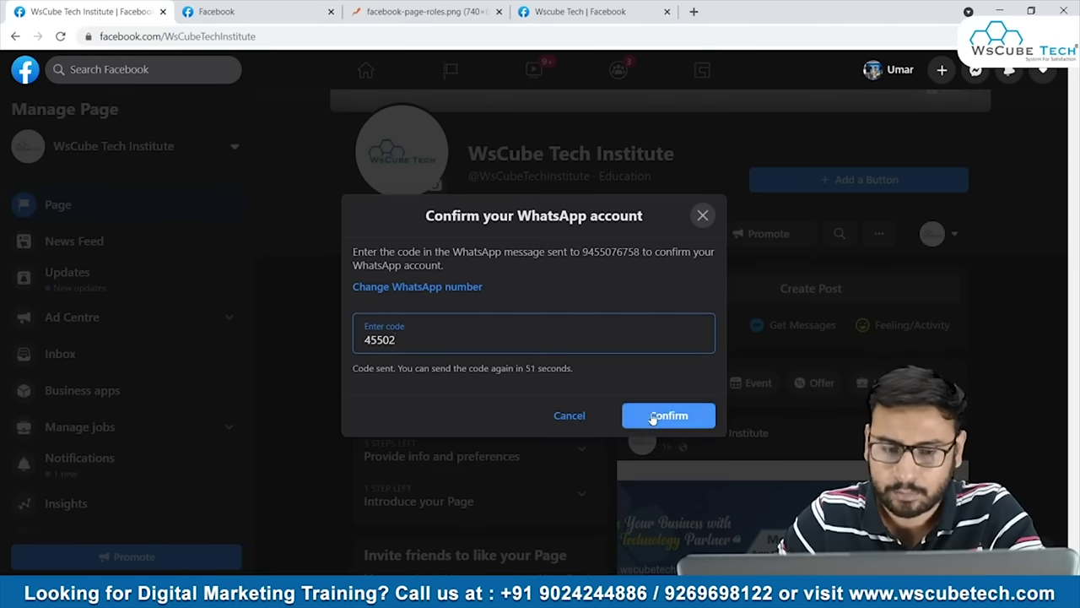
pyautogui.click(654, 418)
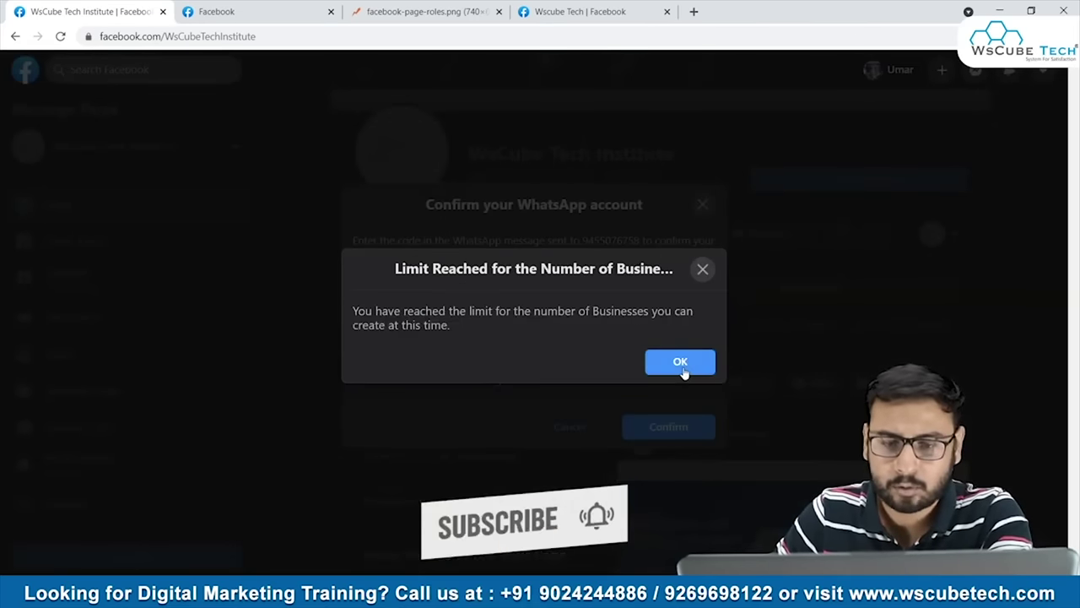
pyautogui.moveTo(467, 311); pyautogui.dragTo(560, 310)
pyautogui.click(699, 365)
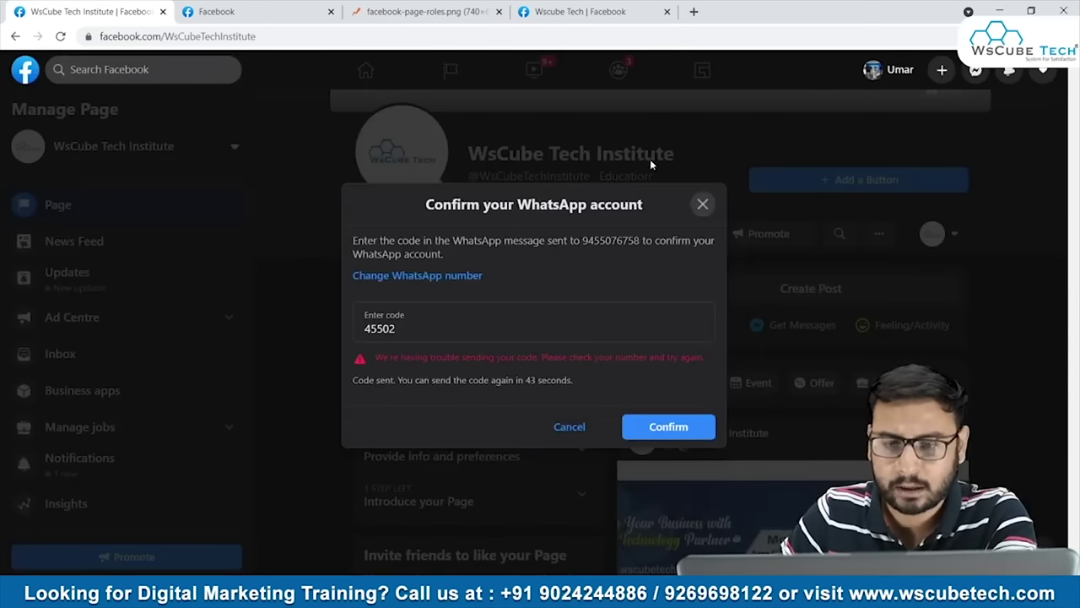
pyautogui.click(702, 203)
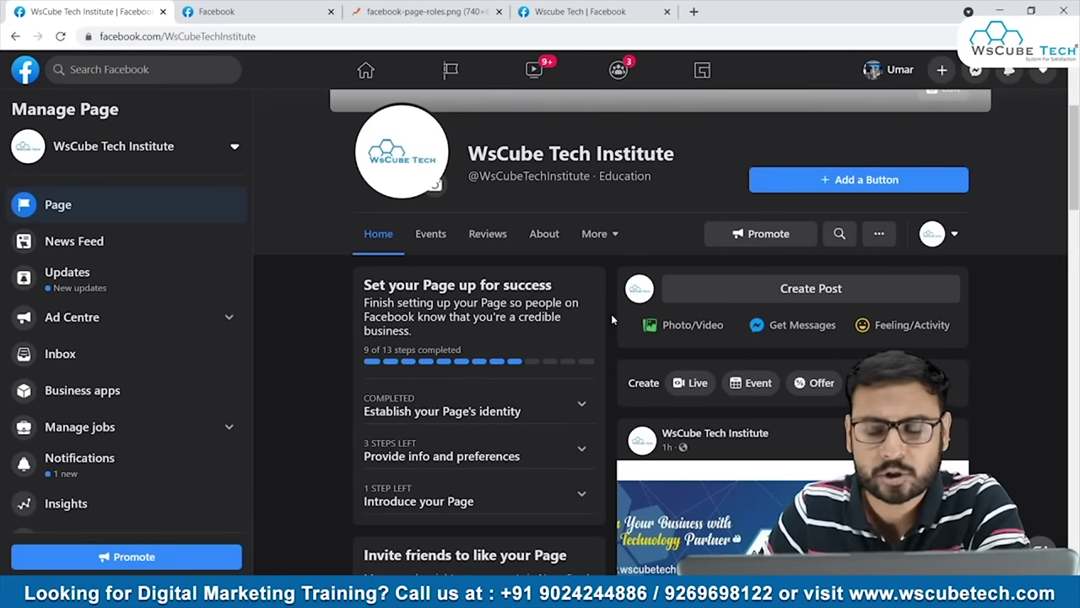
pyautogui.click(179, 8)
pyautogui.click(50, 11)
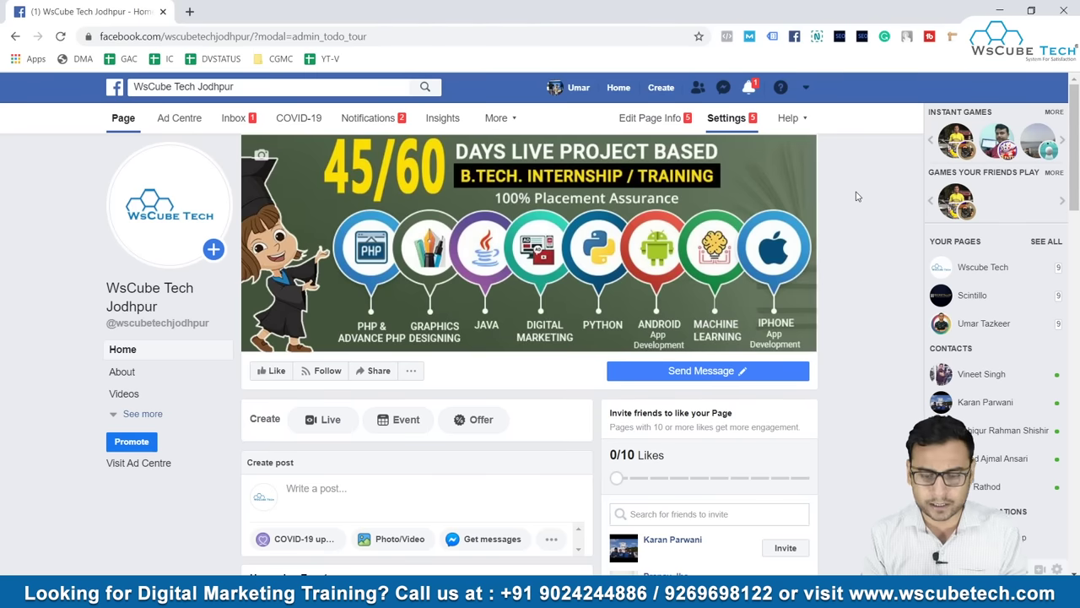
# Step: Test the WsCube Tech Jodhpur page's Send Message button and place the cursor in the Messenger chat box
pyautogui.scroll(-3, 463, 392)
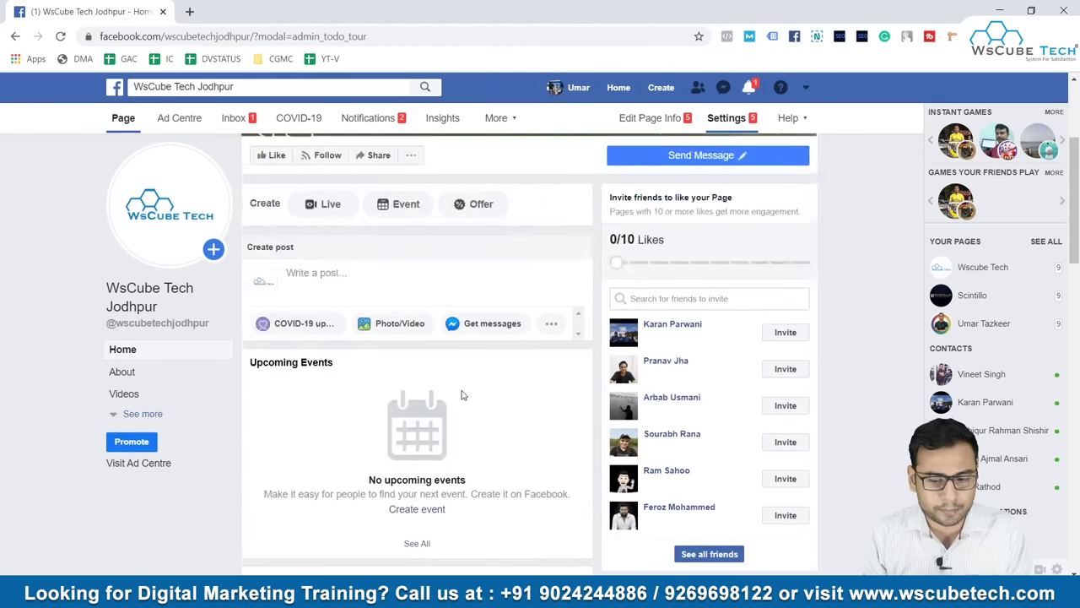
pyautogui.scroll(-4, 462, 394)
pyautogui.scroll(6, 462, 394)
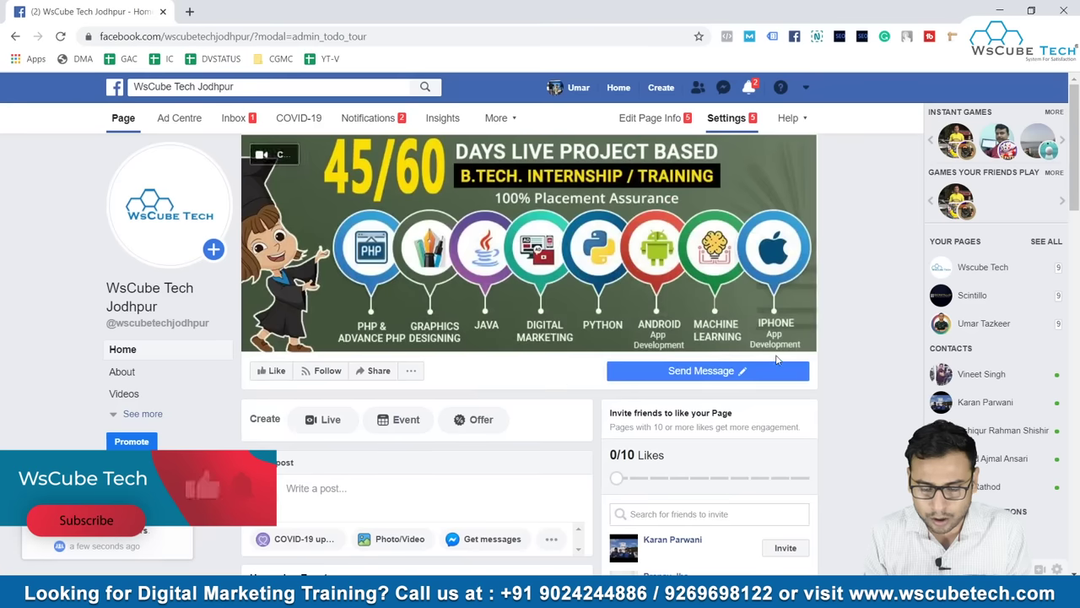
pyautogui.click(699, 371)
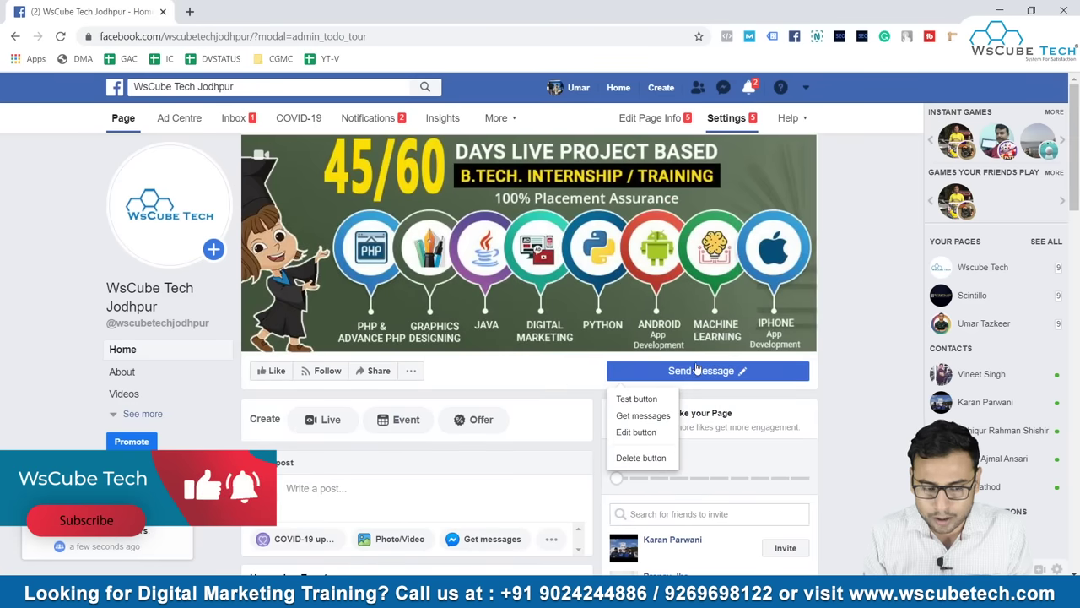
pyautogui.click(637, 399)
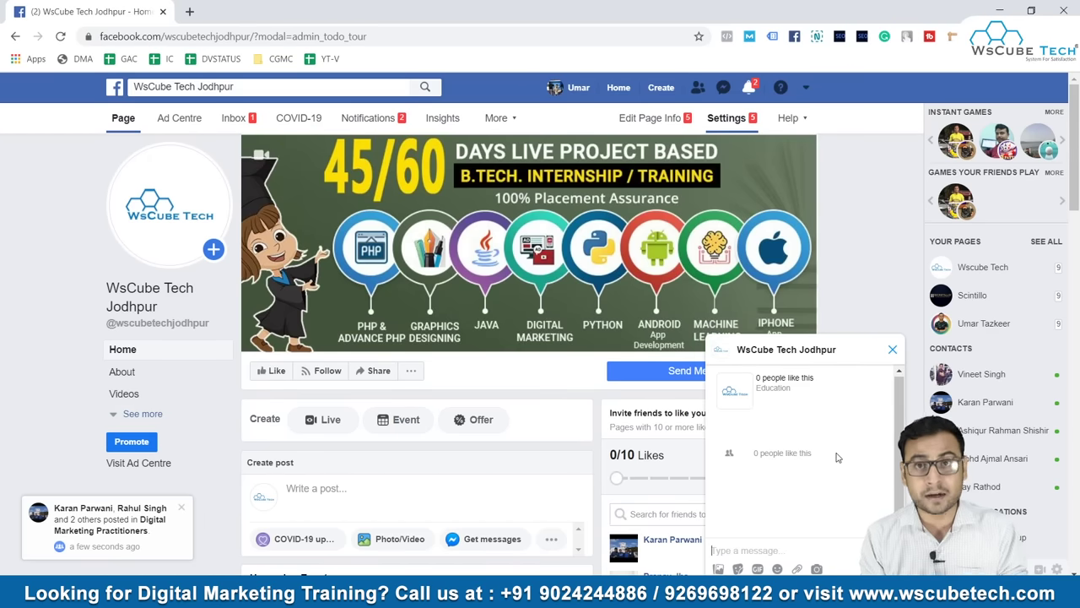
pyautogui.click(750, 549)
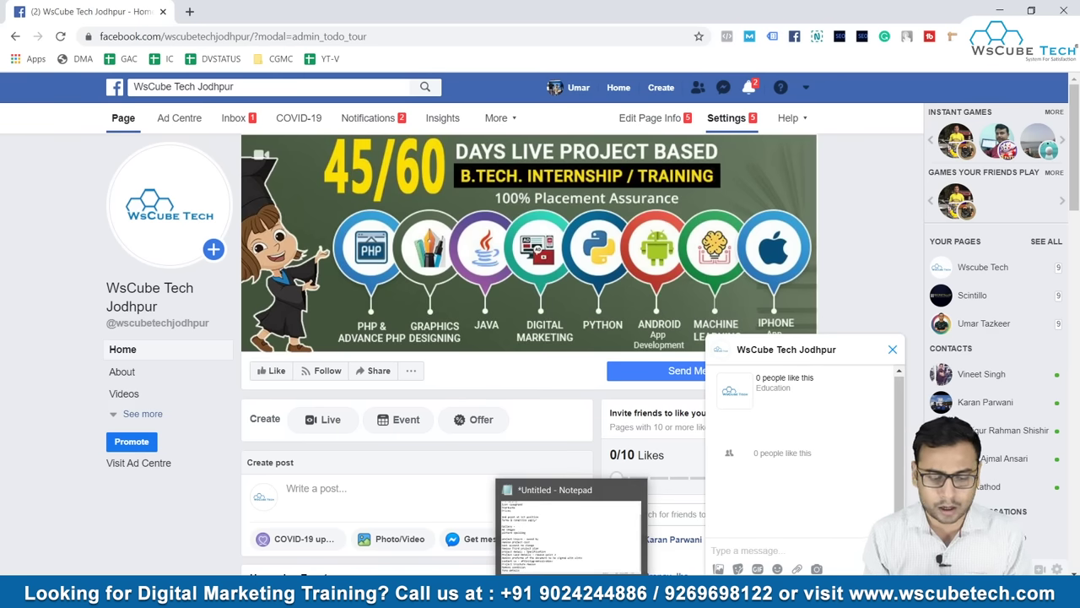
# Step: Launch Notepad, type the heading 'WsCube Tech', and shift the window slightly right
pyautogui.press('super')
pyautogui.write('note')
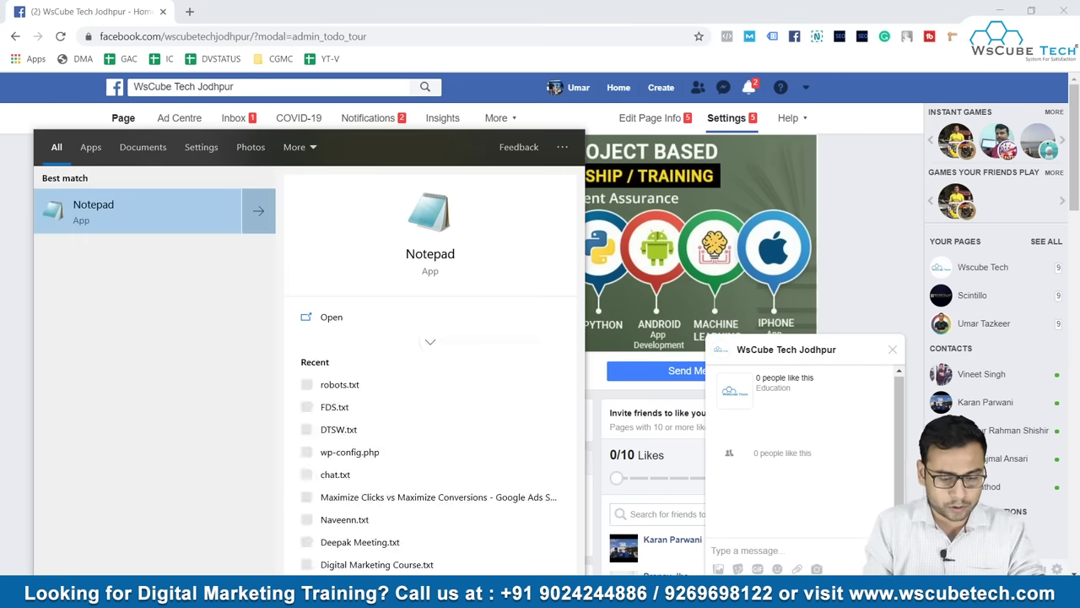
pyautogui.press('Return')
pyautogui.write('WsCubet Tehc')
pyautogui.press('BackSpace')
pyautogui.press('BackSpace')
pyautogui.press('BackSpace')
pyautogui.press('BackSpace')
pyautogui.press('BackSpace')
pyautogui.press('BackSpace')
pyautogui.write('Tech')
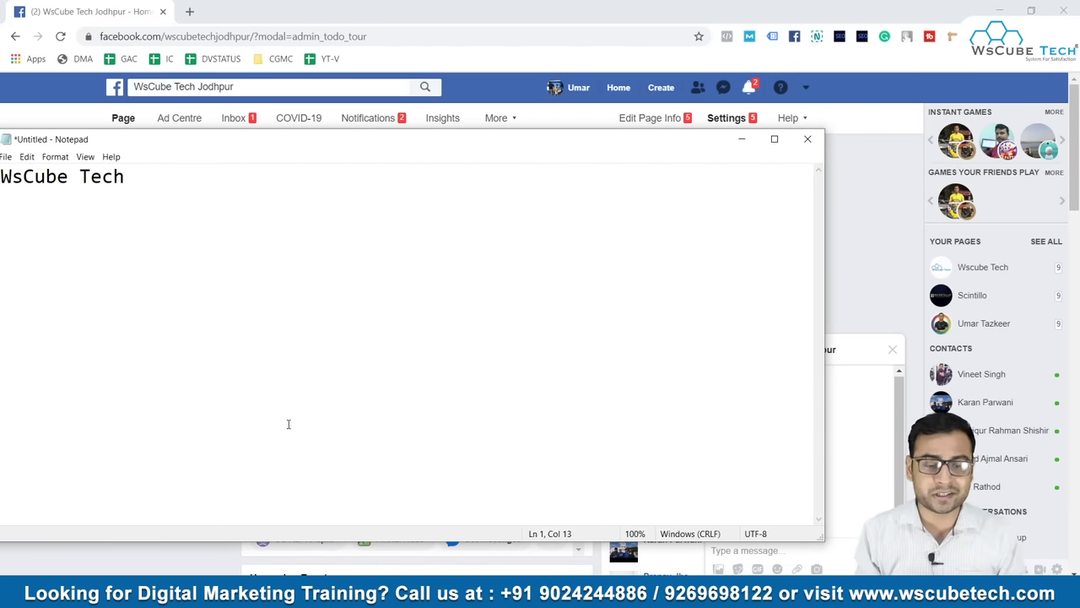
pyautogui.moveTo(330, 140); pyautogui.dragTo(443, 135)
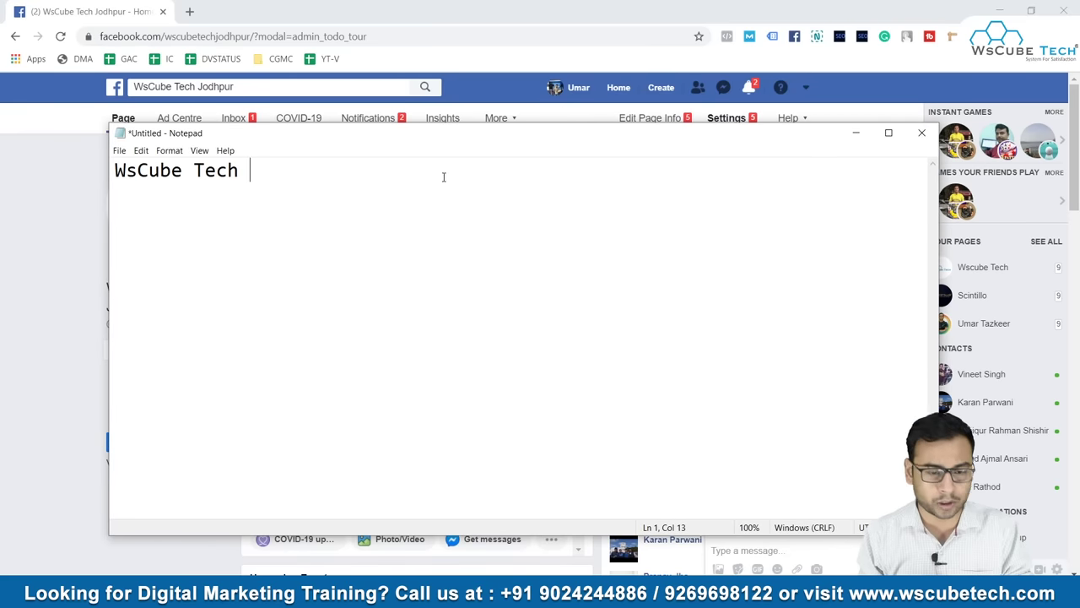
# Step: Add the line 'Faqs -> Frequently asked Question' below the heading
pyautogui.press('Return')
pyautogui.press('Return')
pyautogui.write('Q')
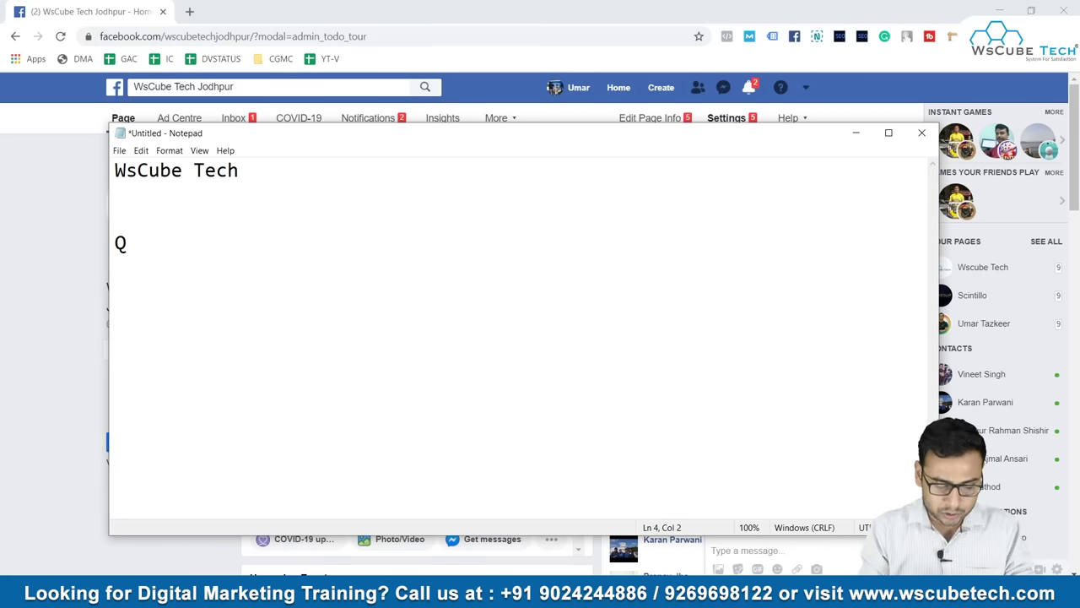
pyautogui.press('BackSpace')
pyautogui.write('Faqs')
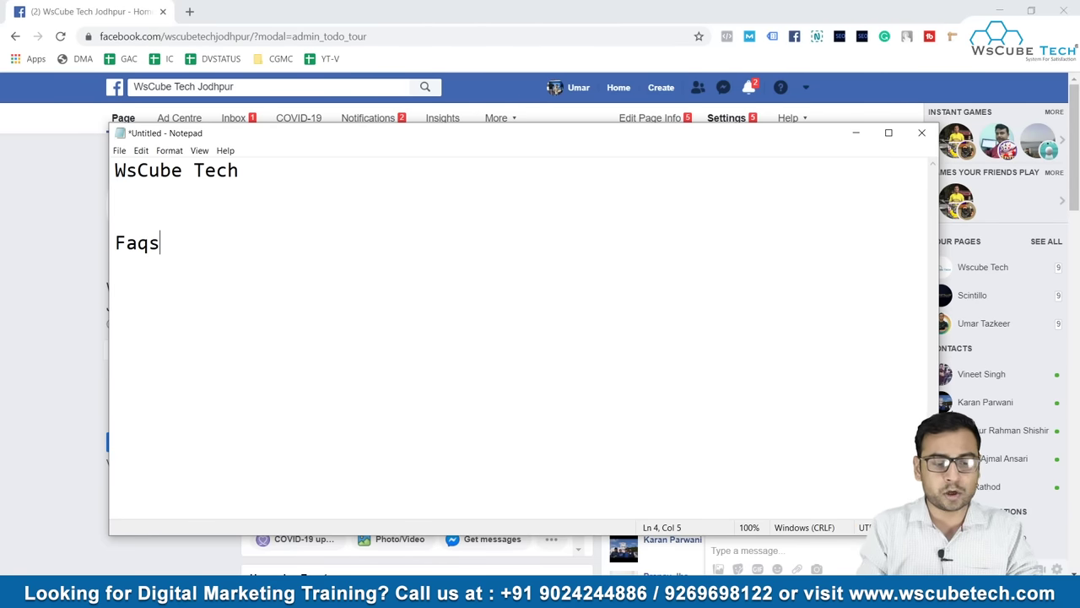
pyautogui.write(' -> Freq')
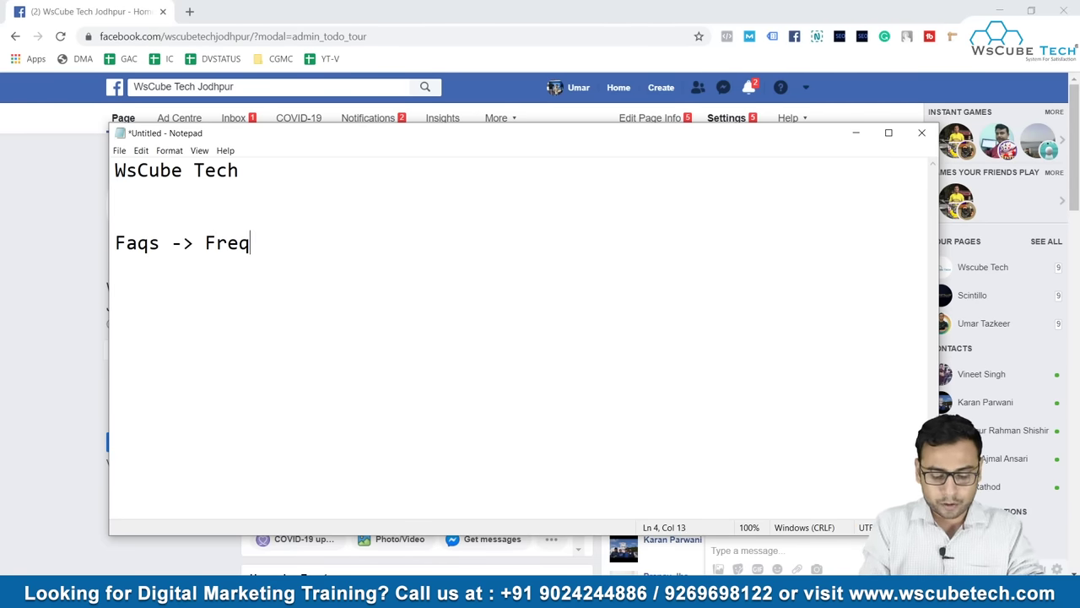
pyautogui.write('uently')
pyautogui.press('BackSpace')
pyautogui.write('ly asked Question')
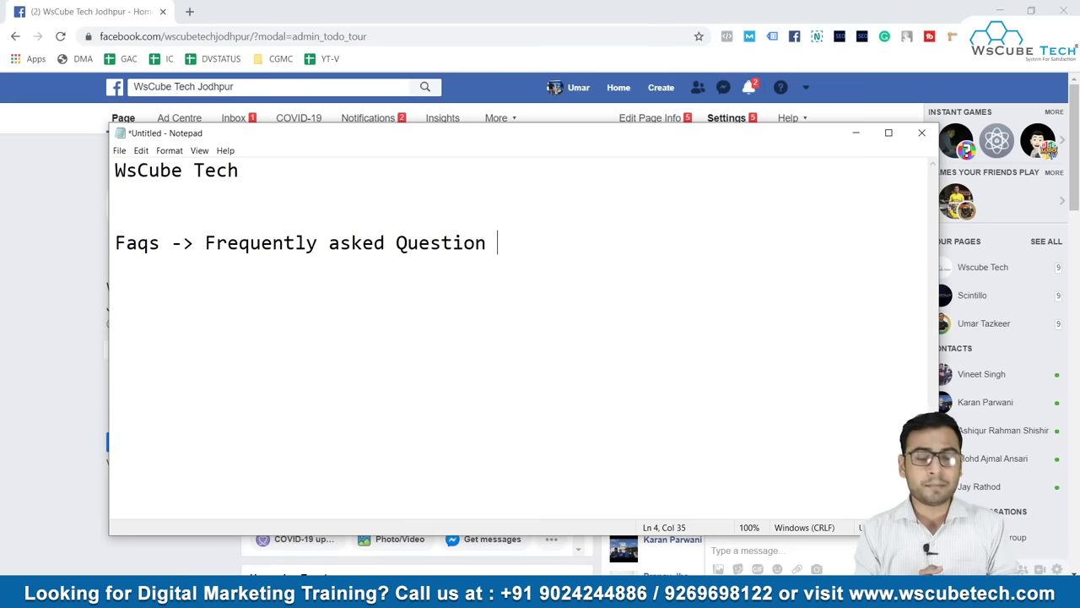
pyautogui.moveTo(119, 229); pyautogui.dragTo(323, 237)
pyautogui.click(579, 233)
pyautogui.press('Return')
pyautogui.press('Return')
# Step: Type the questions 'When is your insititute open?' and 'what are your timings?' on separate lines
pyautogui.write('When i')
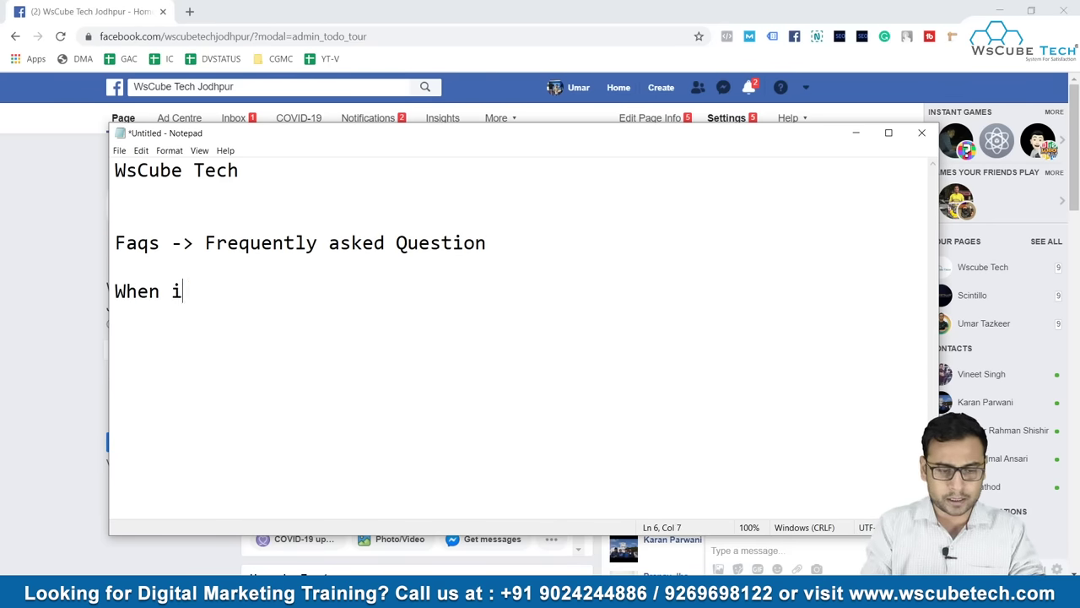
pyautogui.write('s your insititue')
pyautogui.press('BackSpace')
pyautogui.press('BackSpace')
pyautogui.write('tute open?')
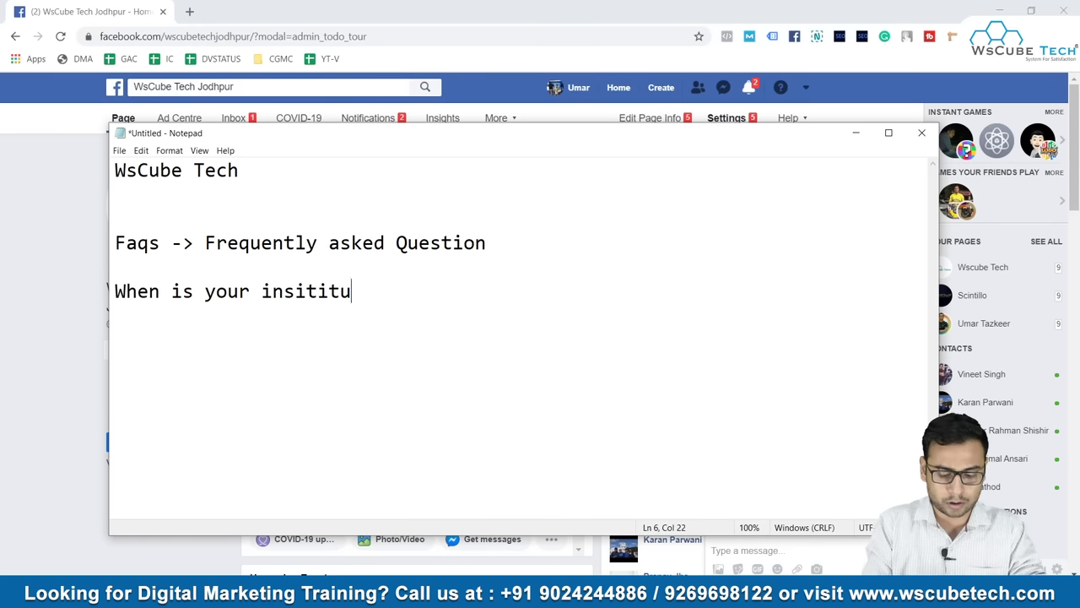
pyautogui.press('Return')
pyautogui.write('what are your timings?')
# Step: Add the questions 'what courses do you provide?' and 'where your branch is located?'
pyautogui.press('Return')
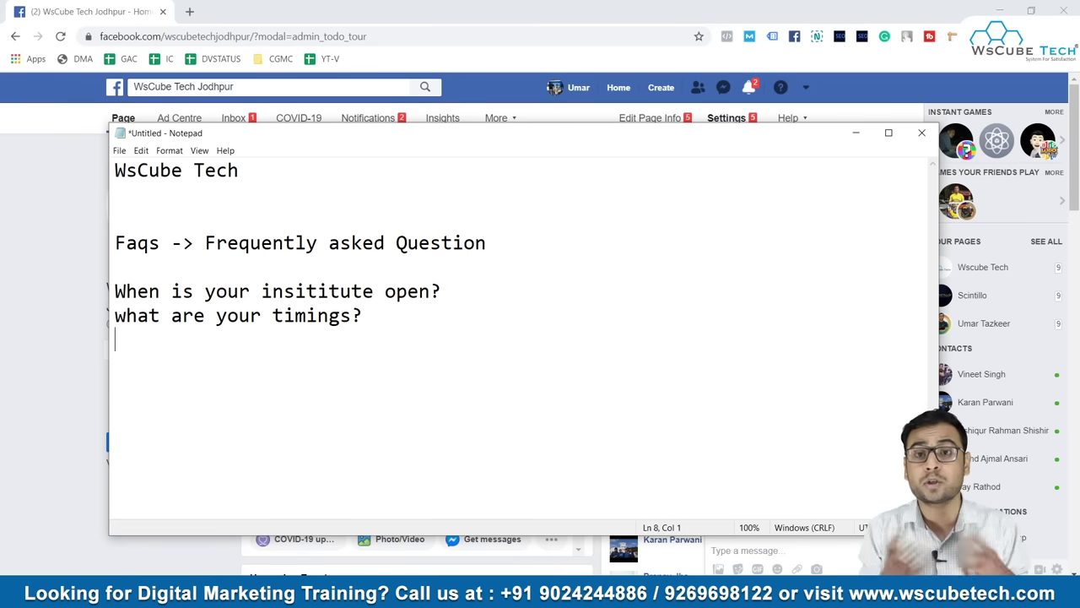
pyautogui.write('what course')
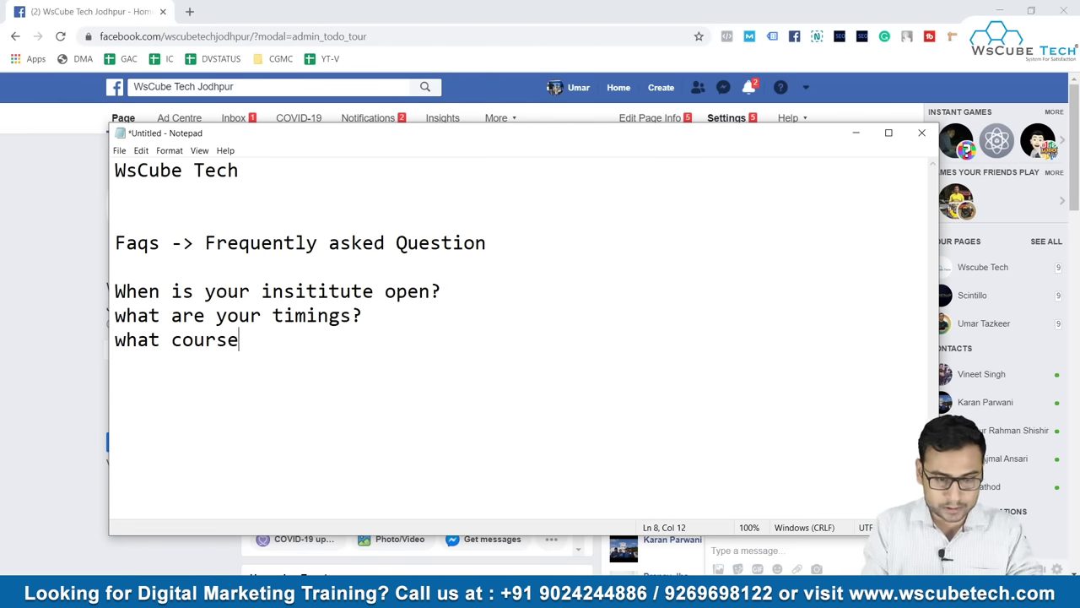
pyautogui.write('s do you provide')
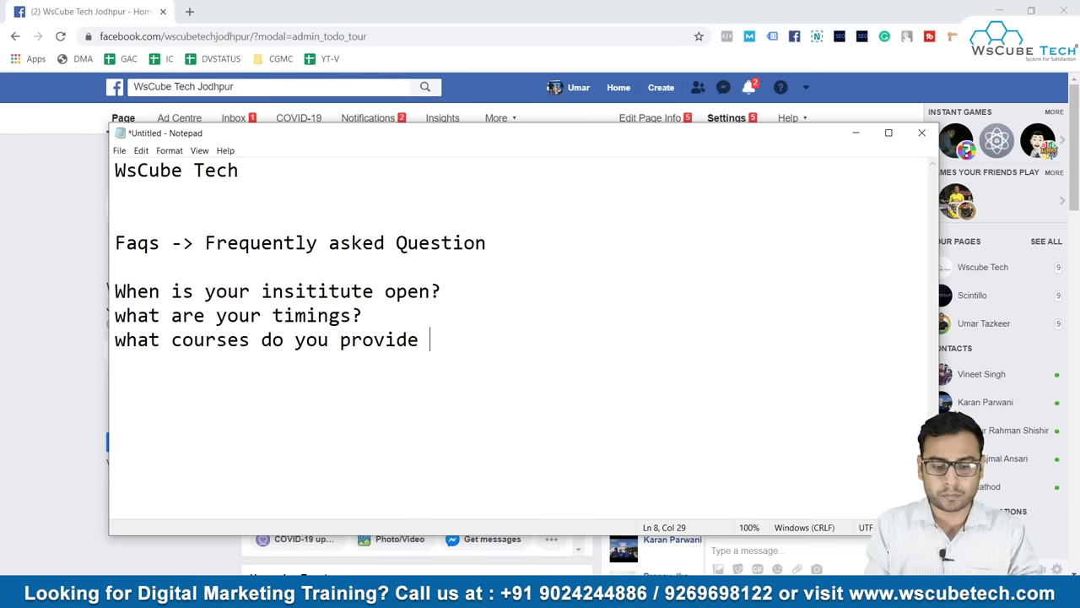
pyautogui.press('BackSpace')
pyautogui.write('?')
pyautogui.press('Return')
pyautogui.write('where y')
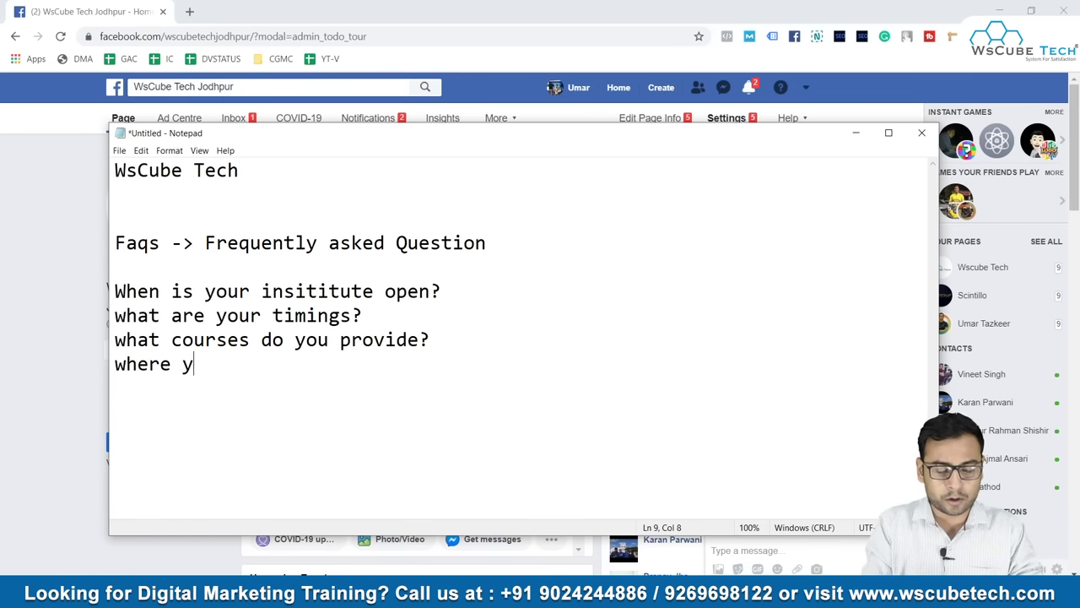
pyautogui.write('our branch is l')
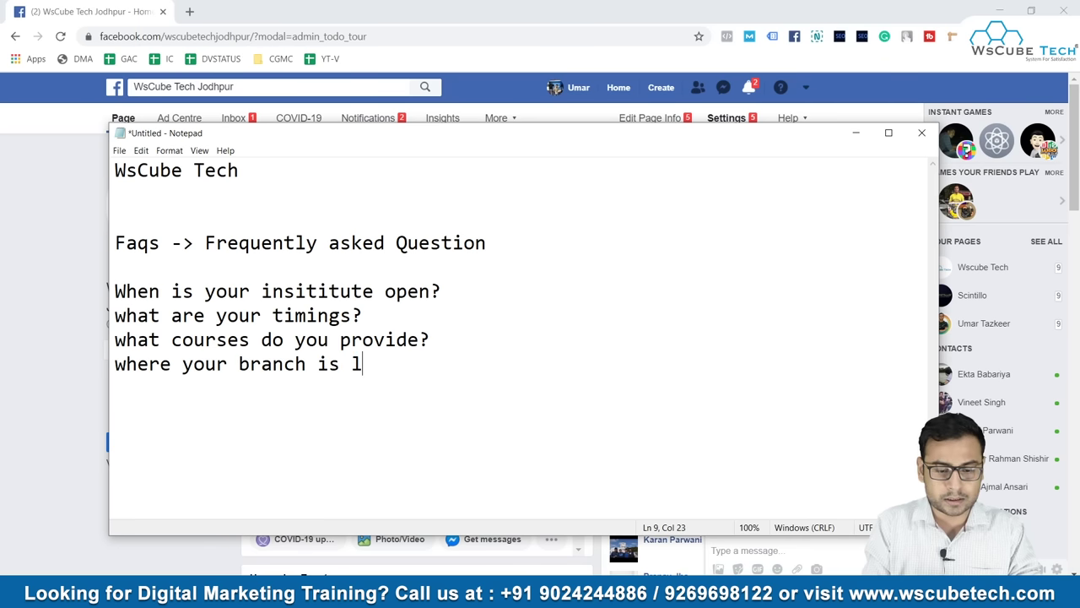
pyautogui.write('ocated?')
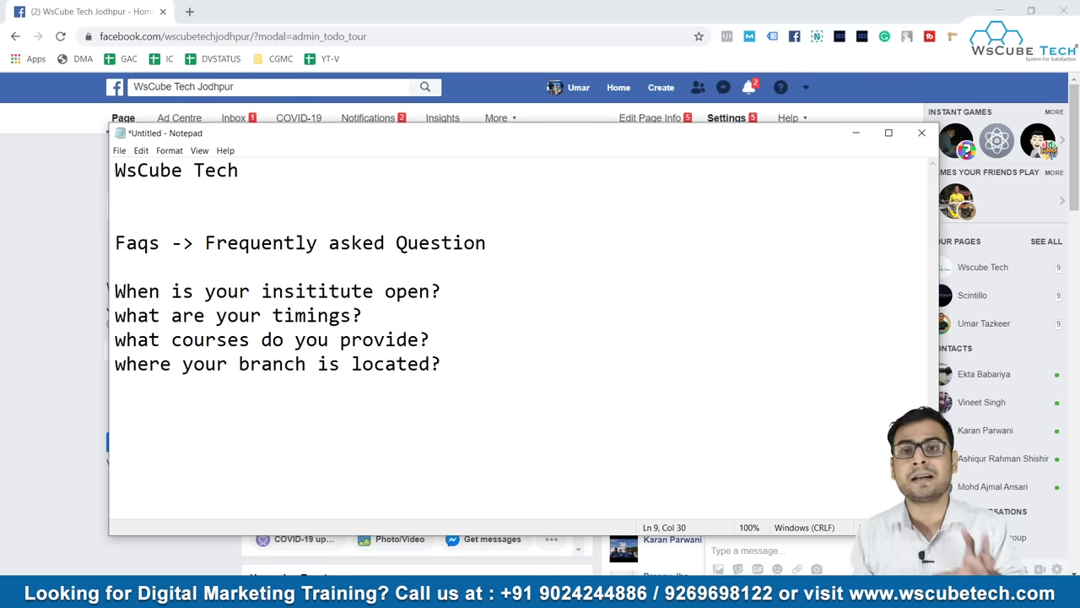
pyautogui.press('Return')
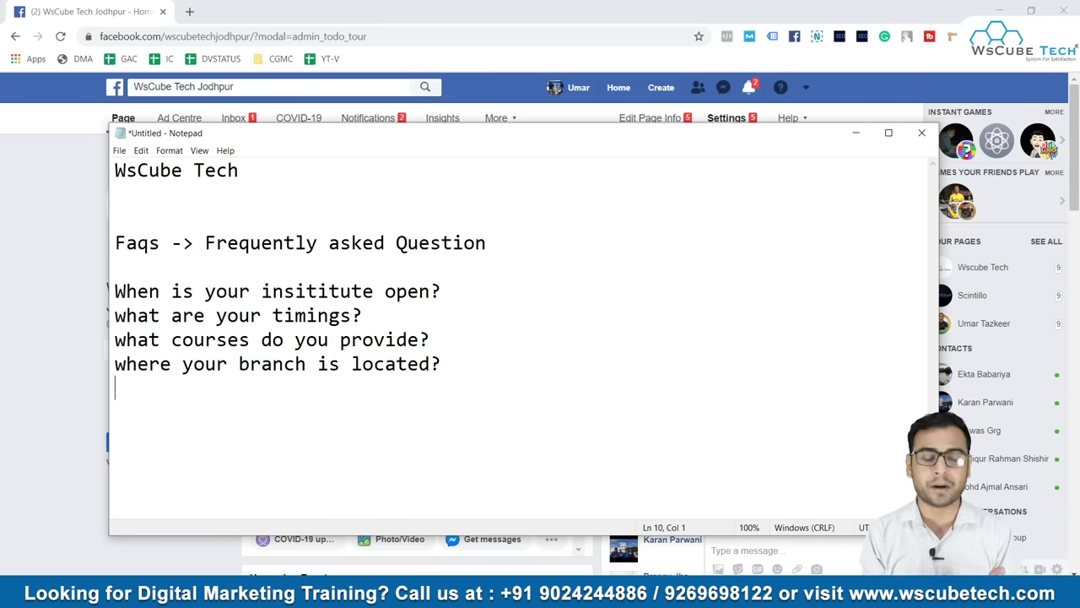
# Step: Insert the answer line 'Our timings are from 9am to 7pm' below the timings question
pyautogui.press('Up')
pyautogui.press('Up')
pyautogui.press('Return')
pyautogui.press('Up')
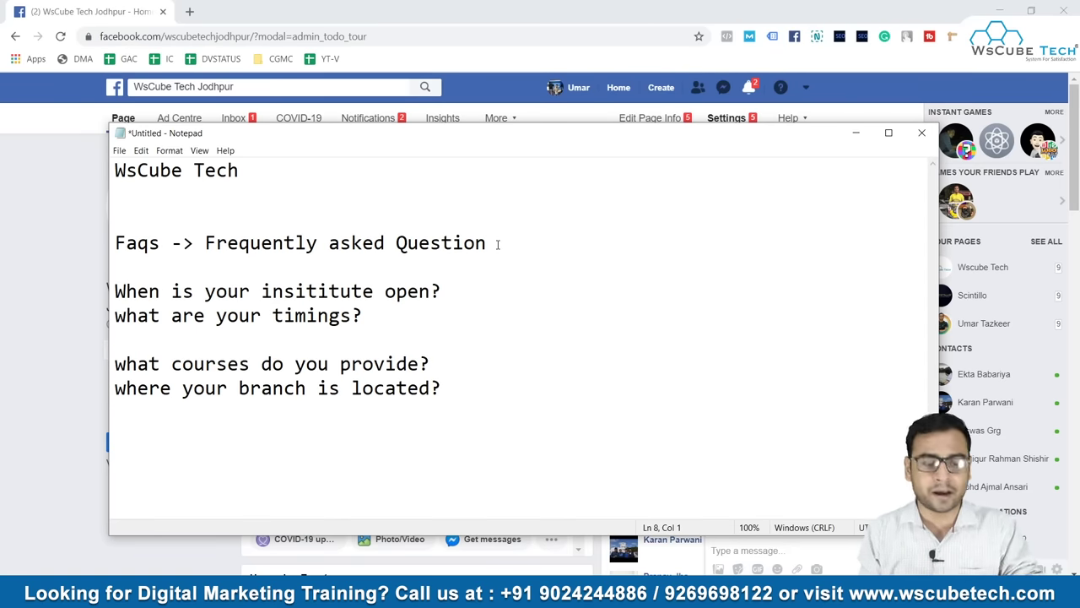
pyautogui.write('Our timing s')
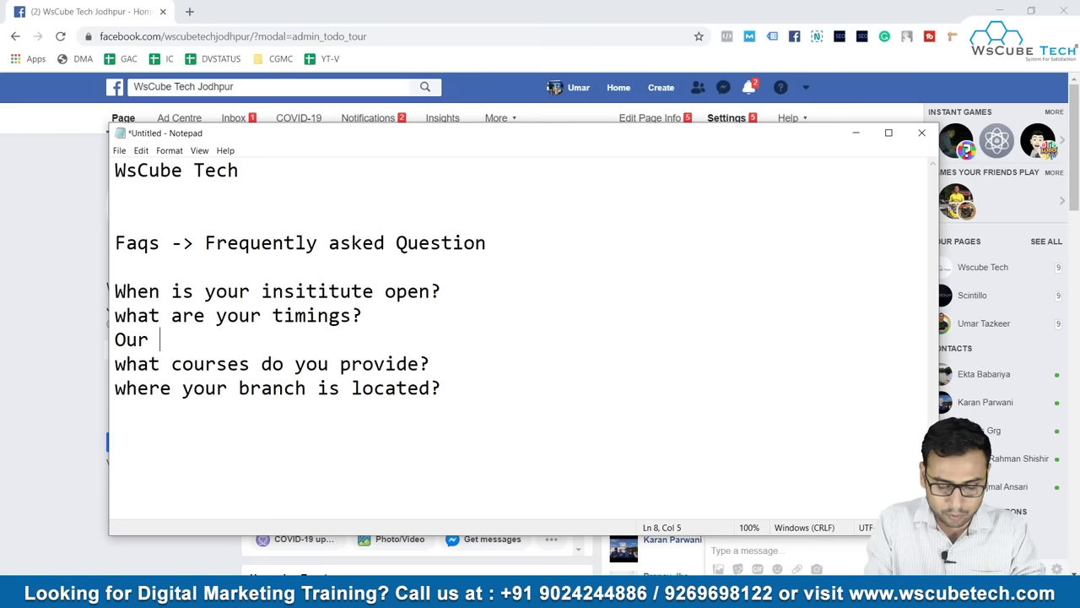
pyautogui.press('BackSpace')
pyautogui.press('BackSpace')
pyautogui.write('s are from ')
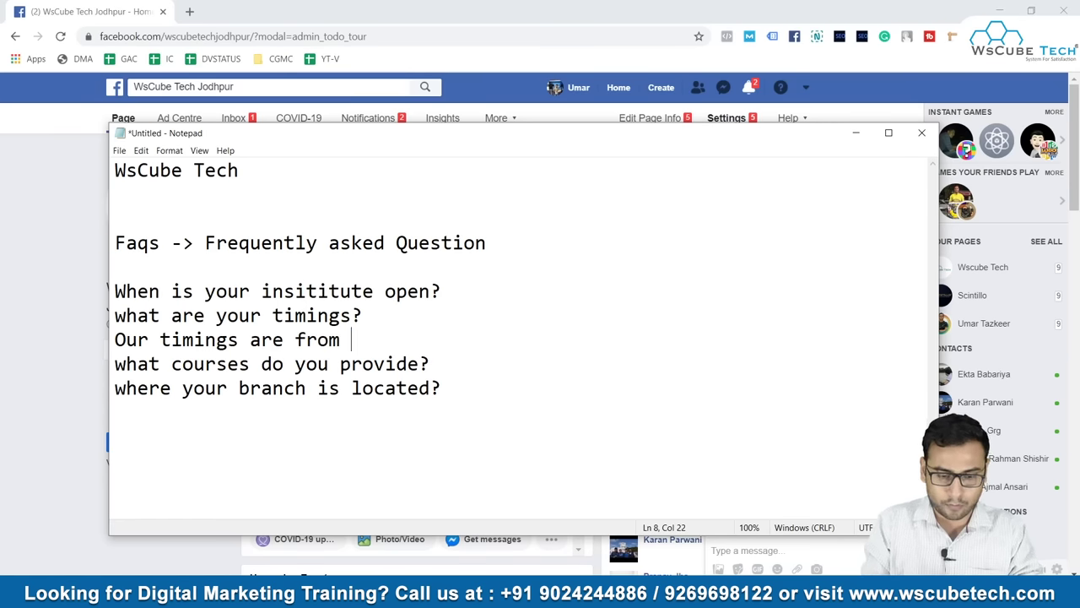
pyautogui.write('9am to 7om')
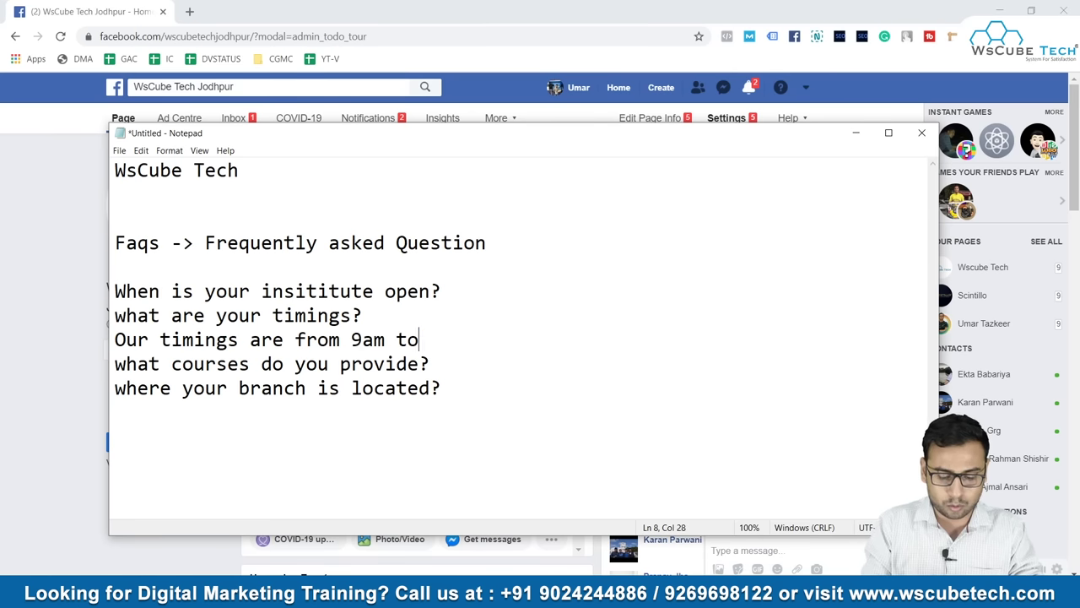
pyautogui.press('BackSpace')
pyautogui.press('BackSpace')
pyautogui.write('pm')
# Step: Prefix the timings question with 'Q.' and its answer with 'Ans.'
pyautogui.press('Up')
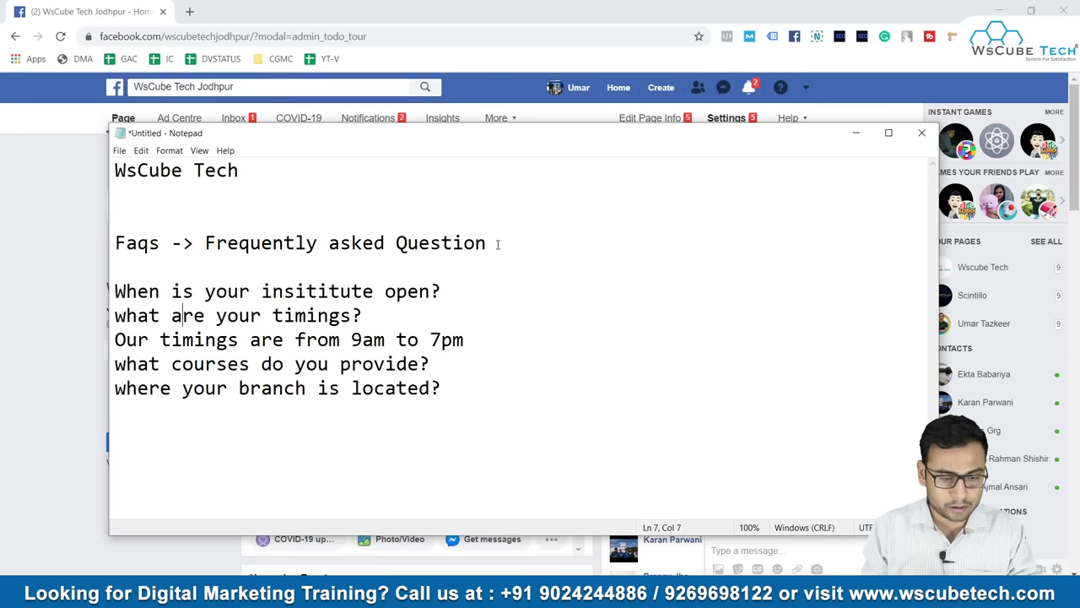
pyautogui.press('Home')
pyautogui.write('1Q.')
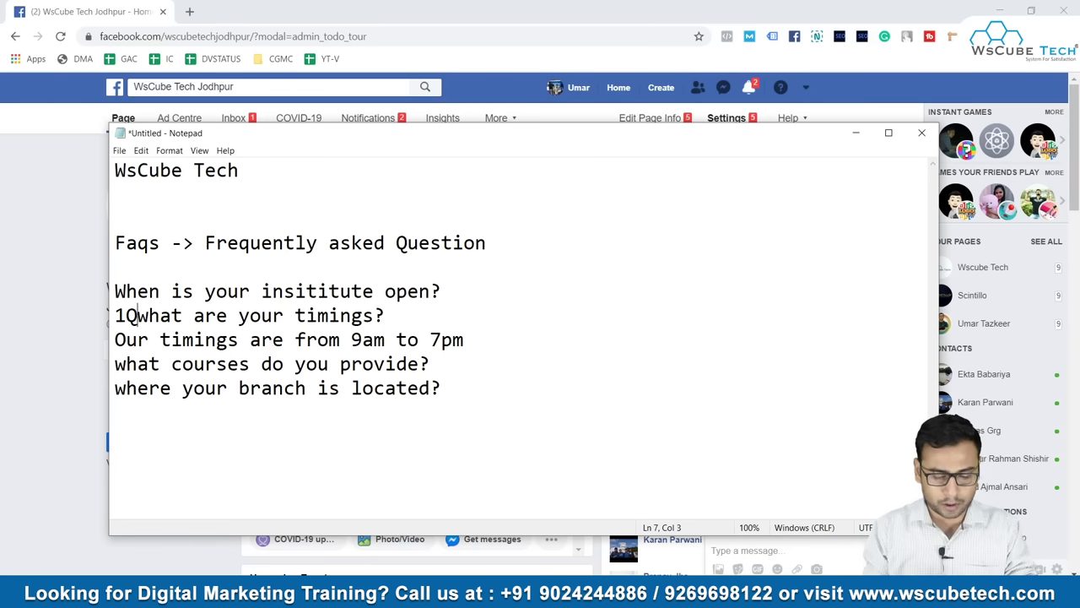
pyautogui.press('Down')
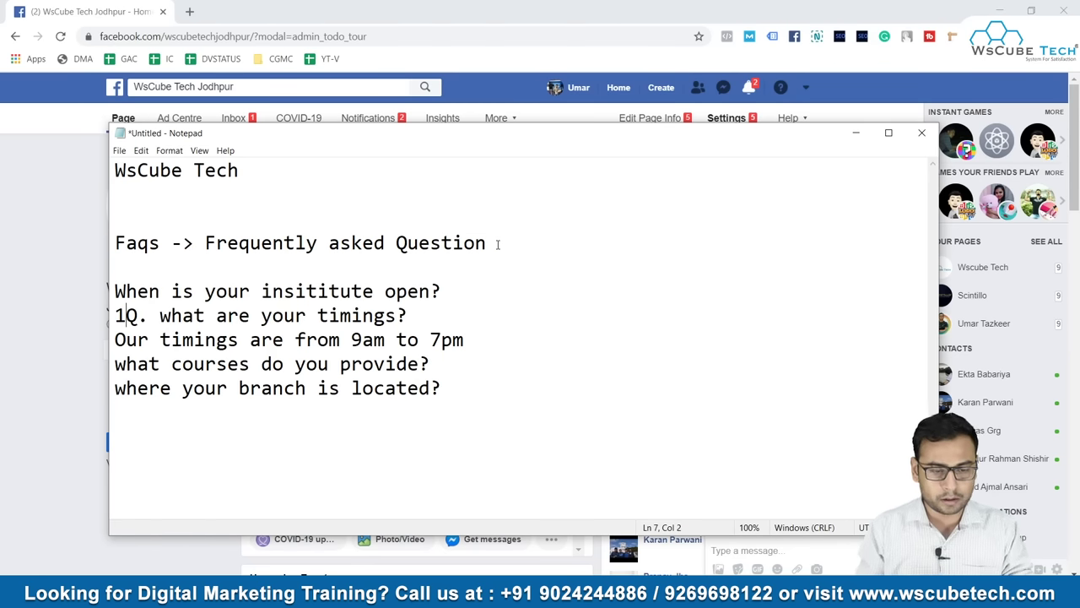
pyautogui.press('BackSpace')
pyautogui.press('Down')
pyautogui.write('Ans')
pyautogui.press('BackSpace')
pyautogui.write('.')
# Step: Prefix the courses question with 'Q.'
pyautogui.press('Down')
pyautogui.press('Home')
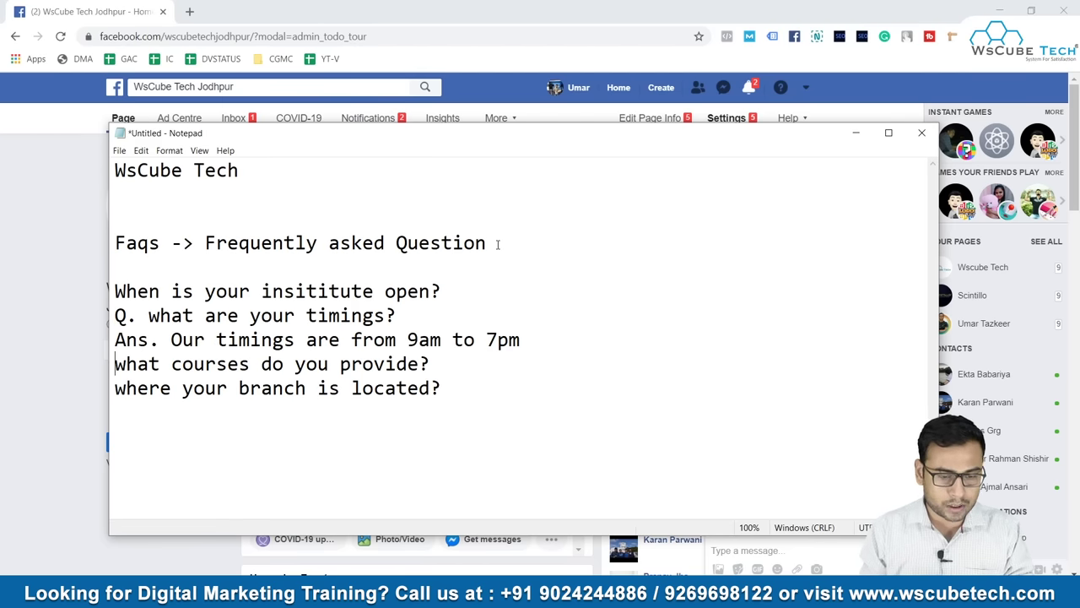
pyautogui.press('Return')
pyautogui.write('Q.')
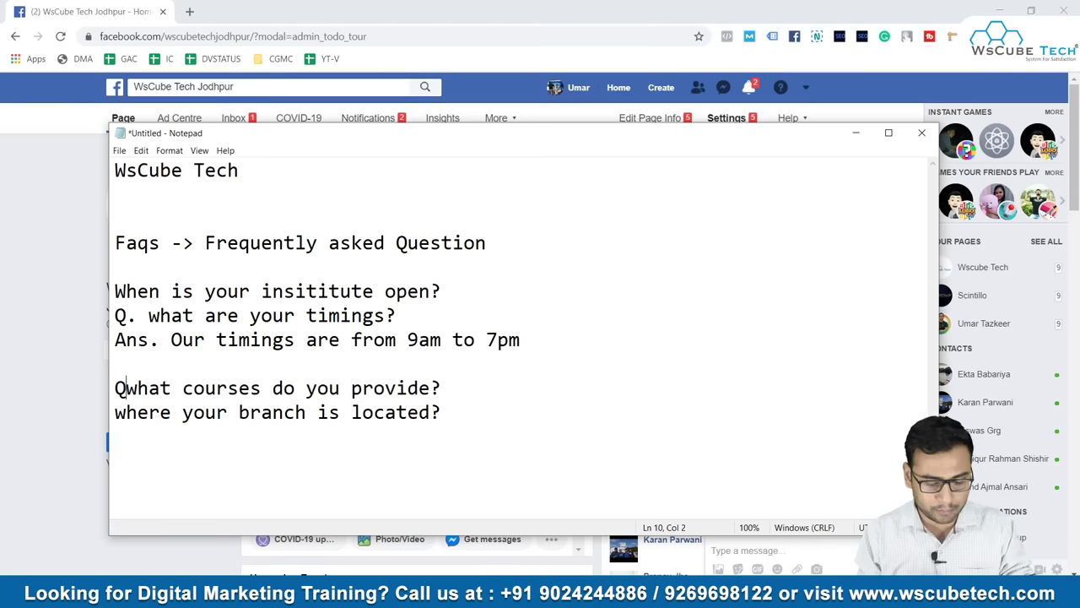
# Step: Start the courses answer with 'Ans. Digital Marketing course' and 'Web development course' lines
pyautogui.click(126, 412)
pyautogui.press('Home')
pyautogui.press('Return')
pyautogui.press('Up')
pyautogui.write('Ans. Digital Markeing')
pyautogui.press('BackSpace')
pyautogui.press('BackSpace')
pyautogui.press('BackSpace')
pyautogui.press('BackSpace')
pyautogui.write('ting course')
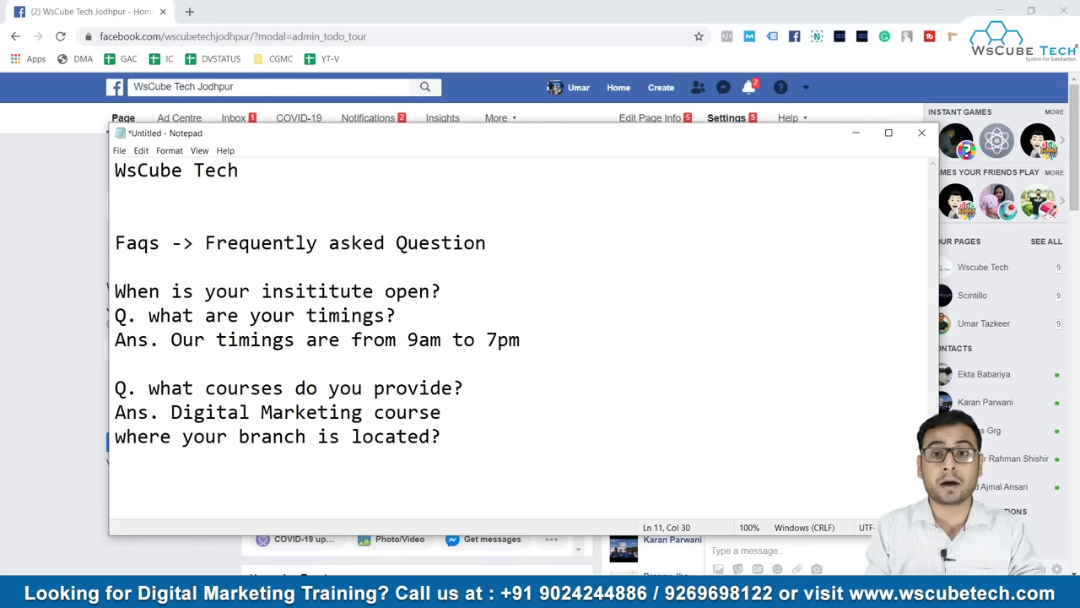
pyautogui.press('Return')
pyautogui.write('We')
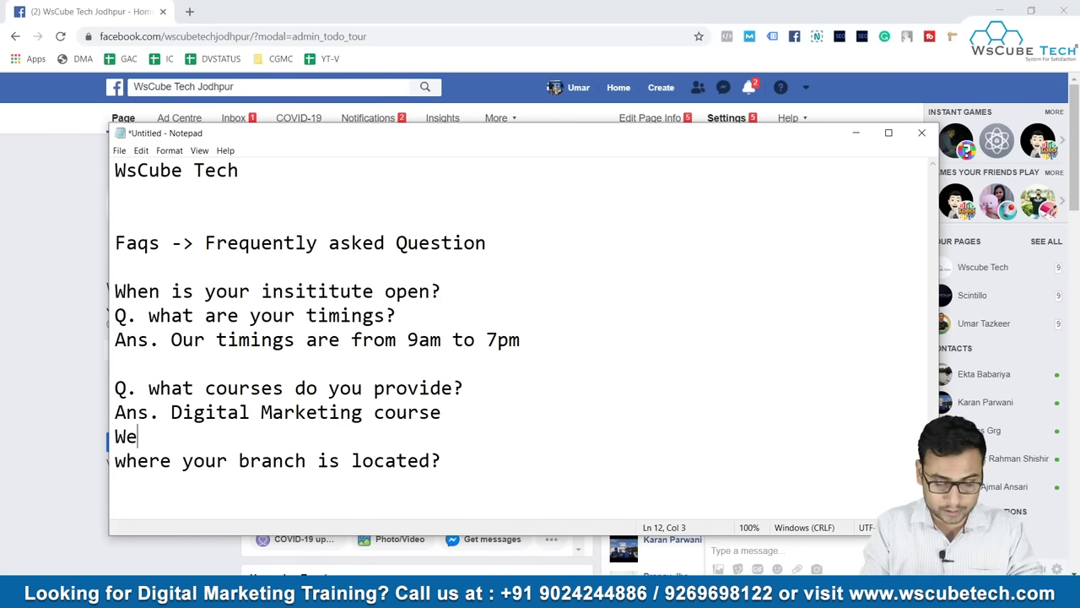
pyautogui.write('b development course')
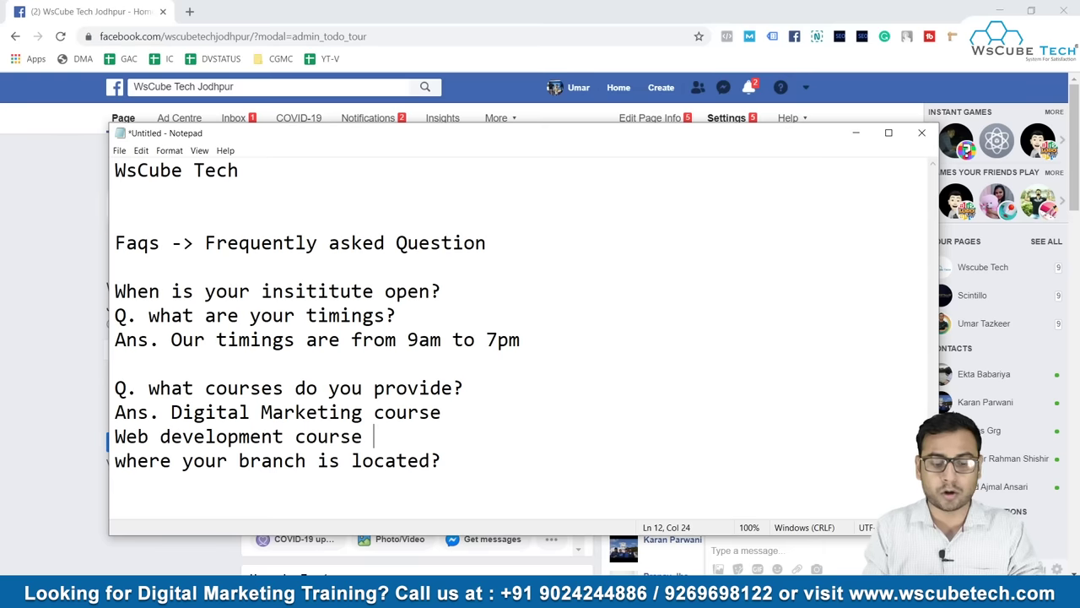
pyautogui.press('Return')
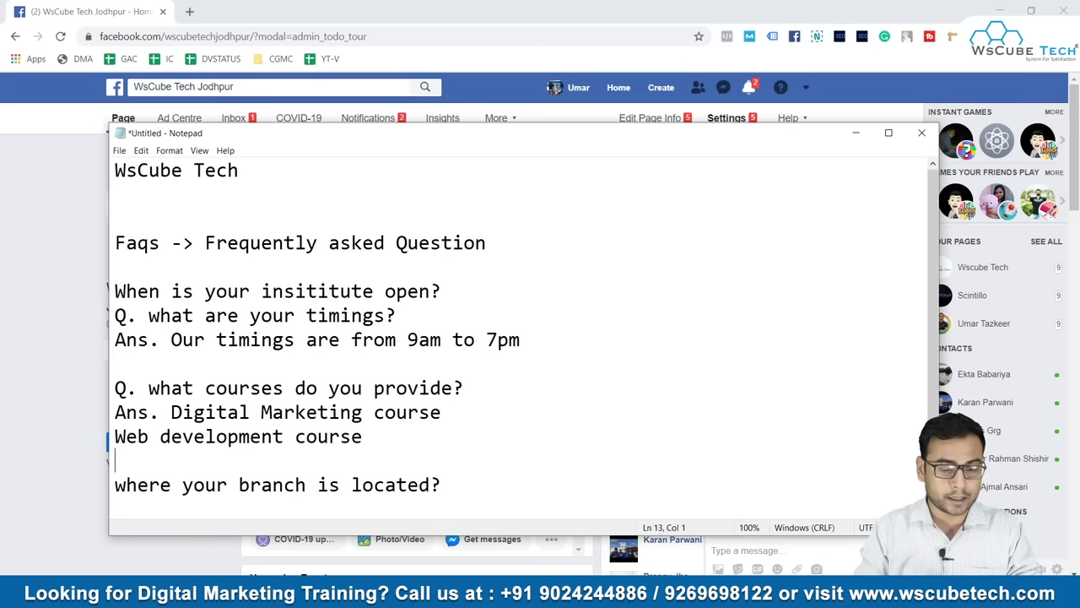
# Step: List 'android development course', 'IOS development course' and 'C, C++ Course' on their own lines
pyautogui.write('androdi')
pyautogui.press('BackSpace')
pyautogui.press('BackSpace')
pyautogui.press('BackSpace')
pyautogui.press('BackSpace')
pyautogui.write('roid')
pyautogui.press('BackSpace')
pyautogui.write('id development course')
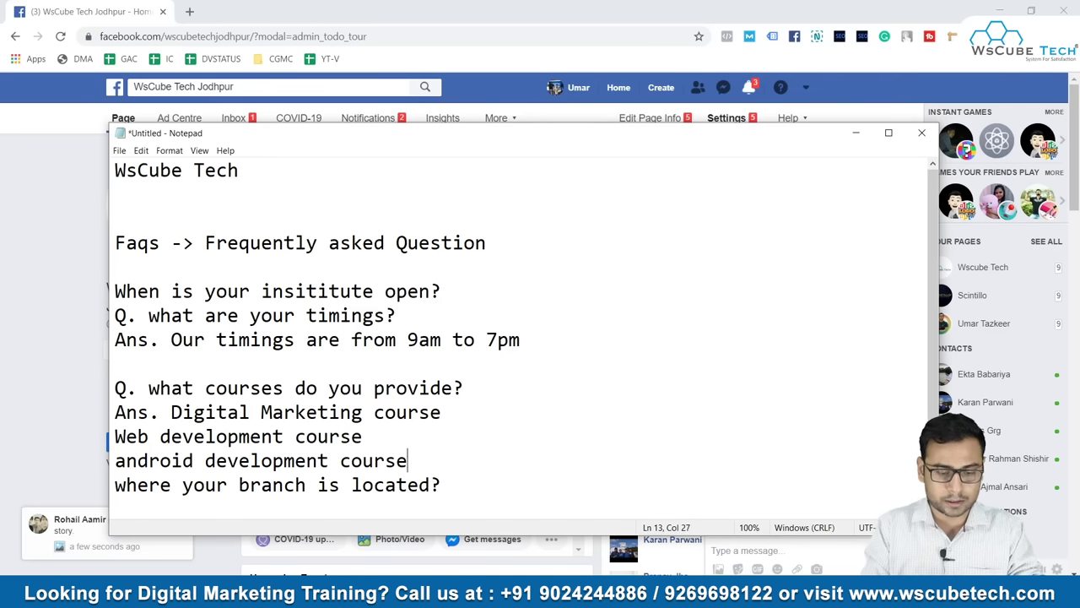
pyautogui.press('Return')
pyautogui.write('IOS development course')
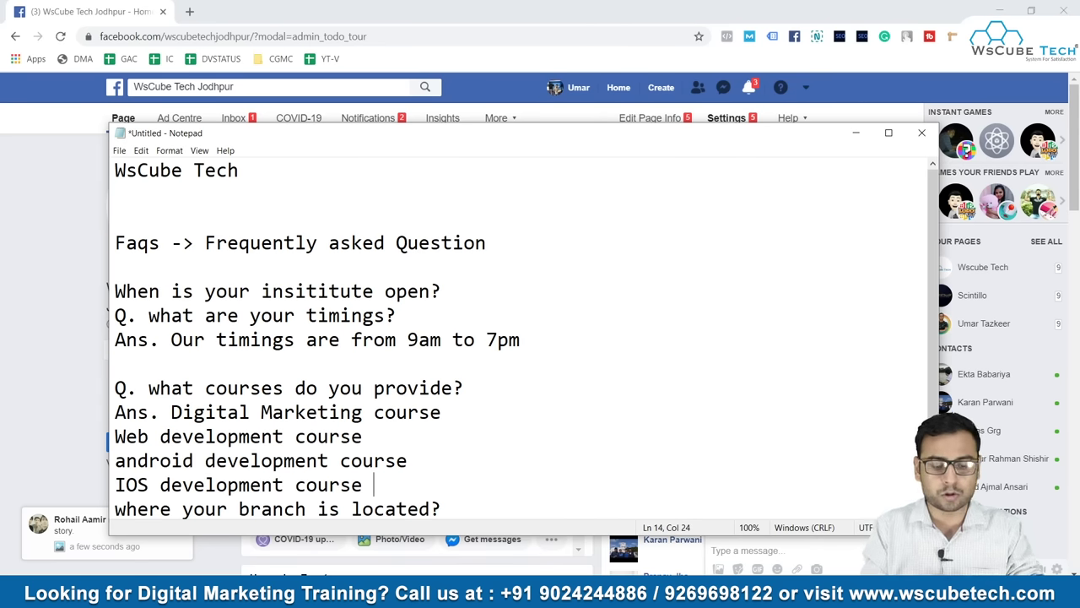
pyautogui.press('Return')
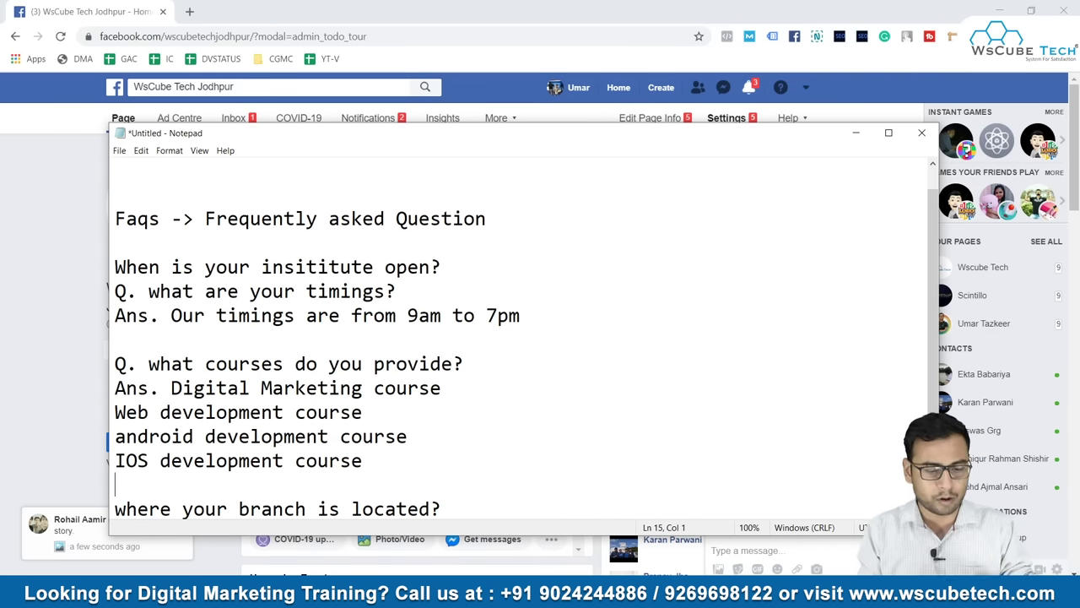
pyautogui.write('C')
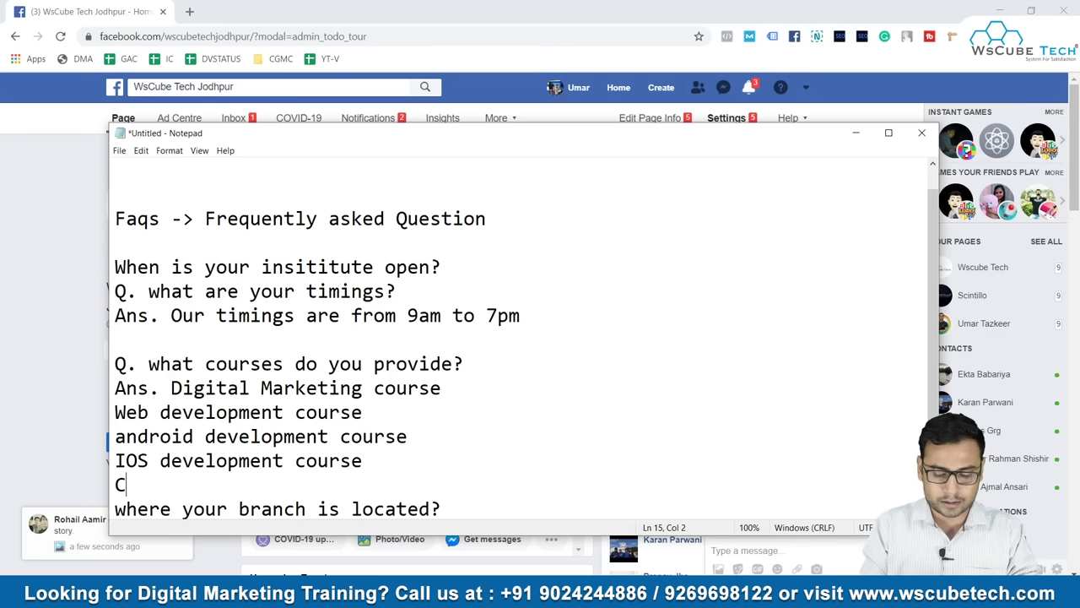
pyautogui.write(', C++ ')
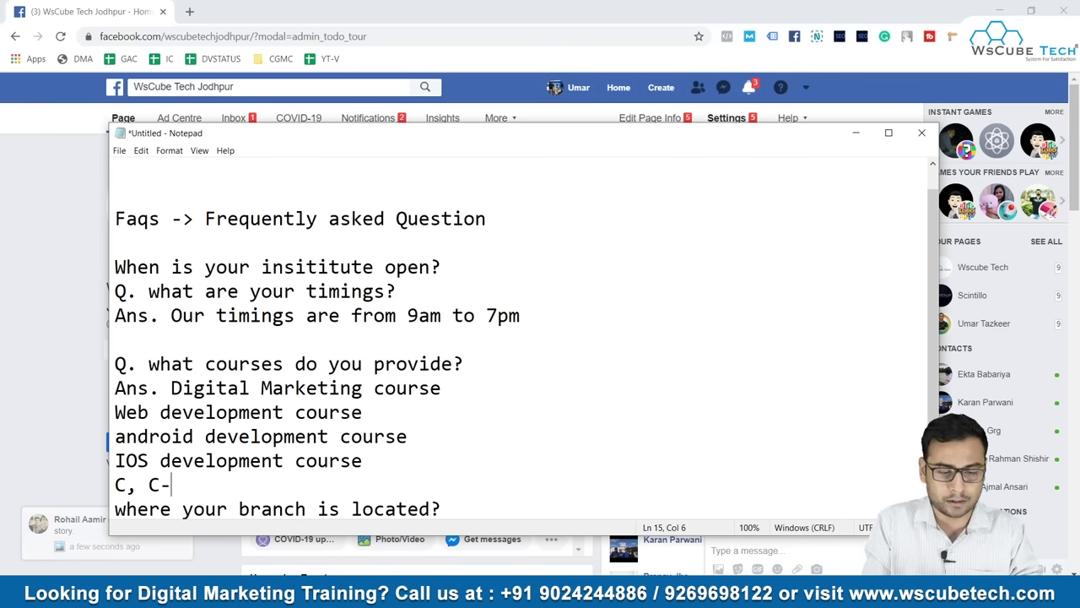
pyautogui.write('Course')
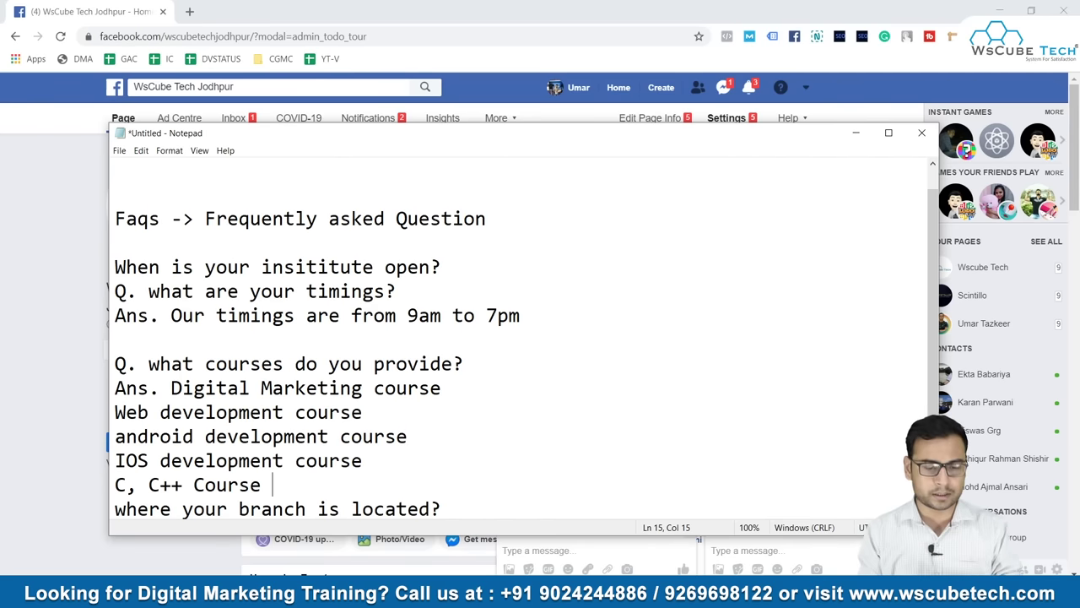
pyautogui.press('Return')
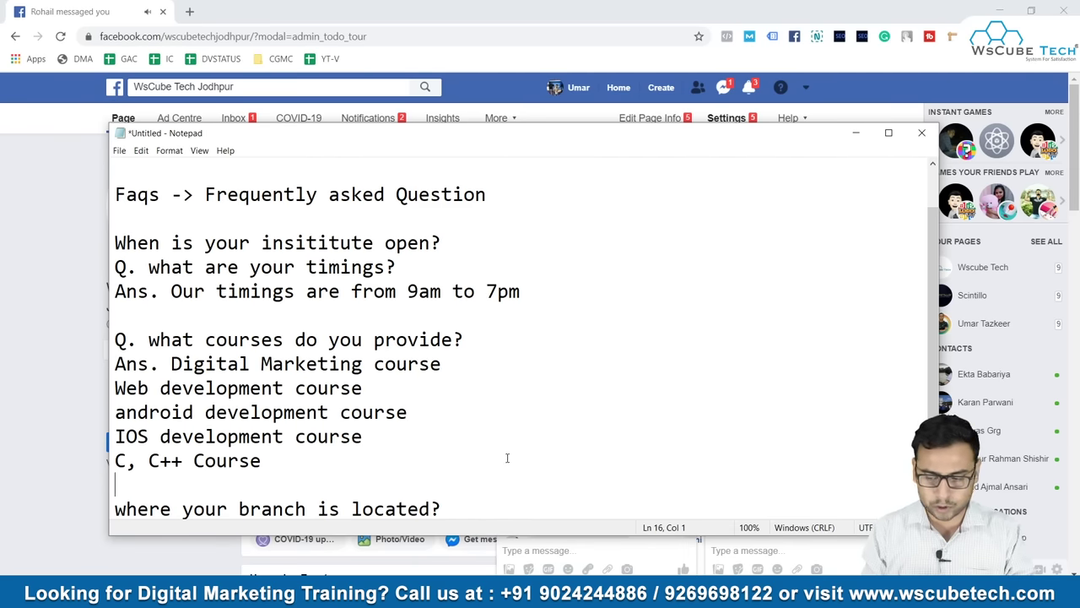
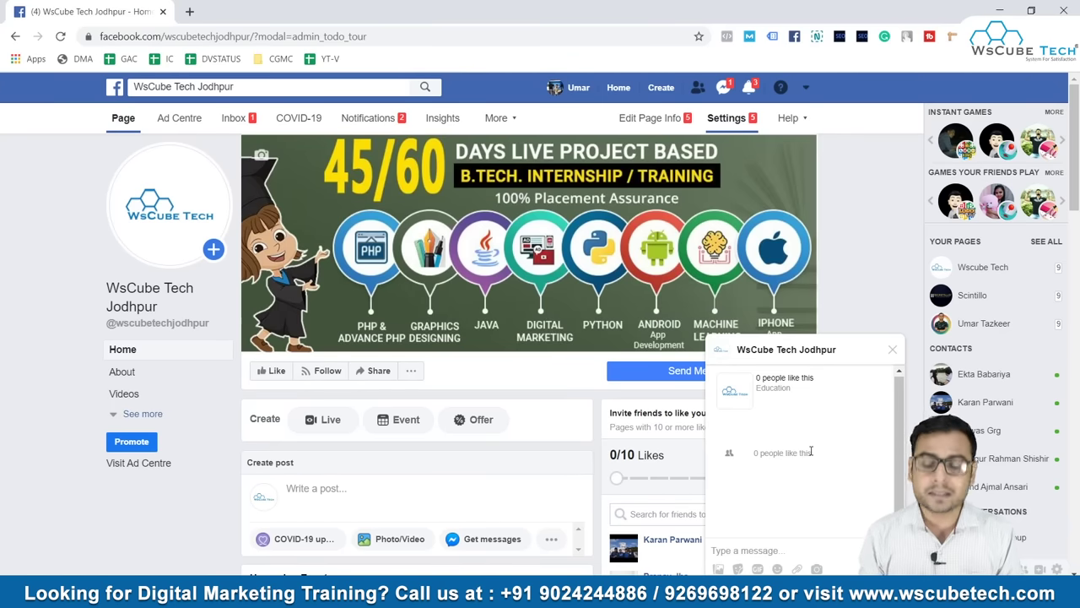
# Step: Close the Page chat and go from Settings > Messaging to the Automated Responses section
pyautogui.click(892, 349)
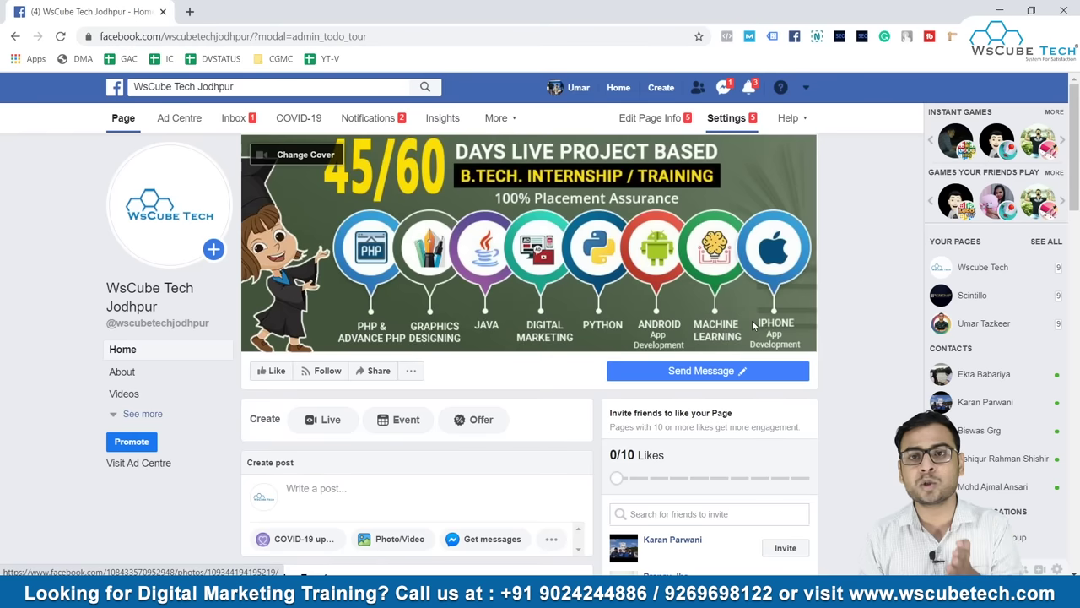
pyautogui.click(726, 118)
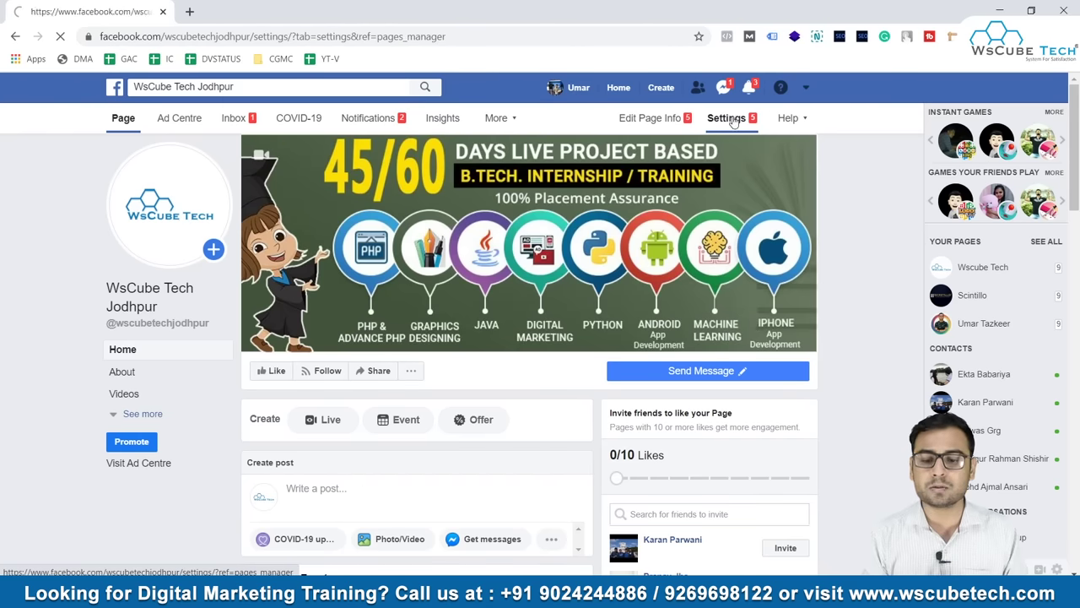
pyautogui.scroll(-1, 507, 346)
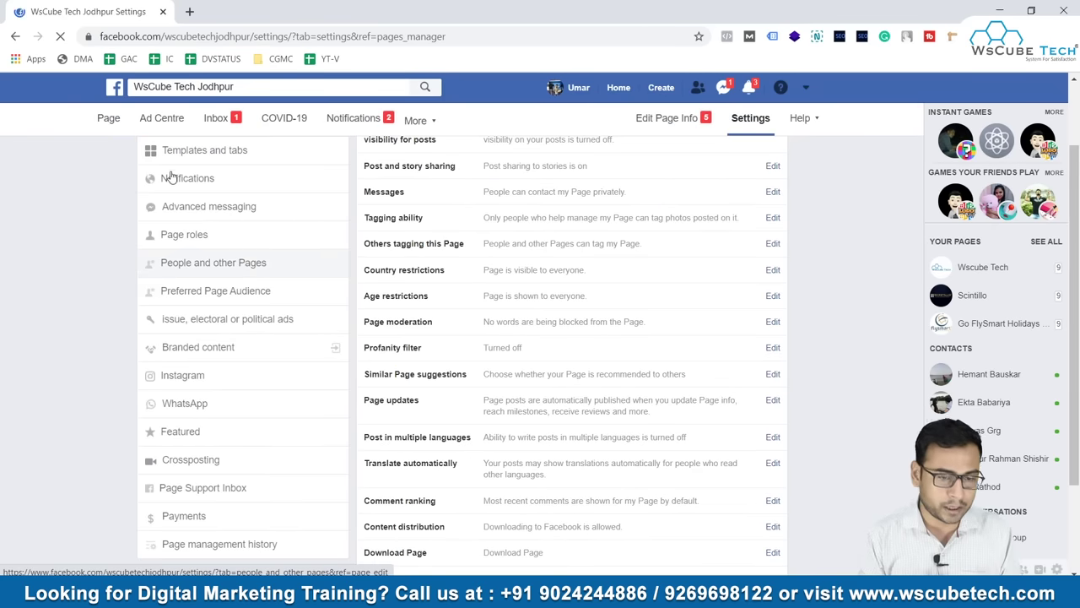
pyautogui.scroll(1, 211, 237)
pyautogui.click(186, 196)
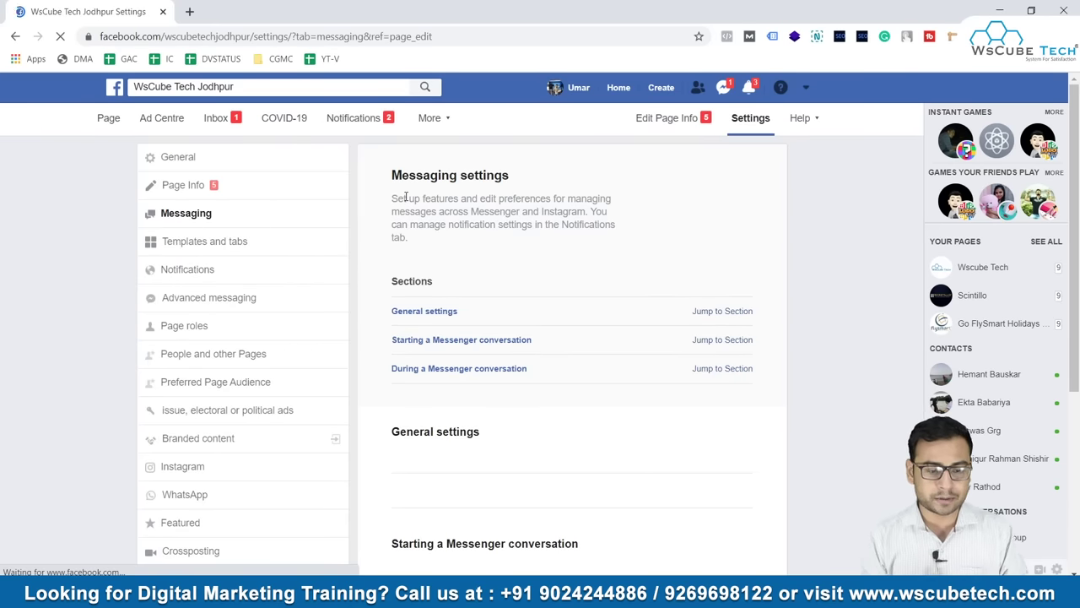
pyautogui.scroll(-3, 647, 415)
pyautogui.scroll(-1, 648, 414)
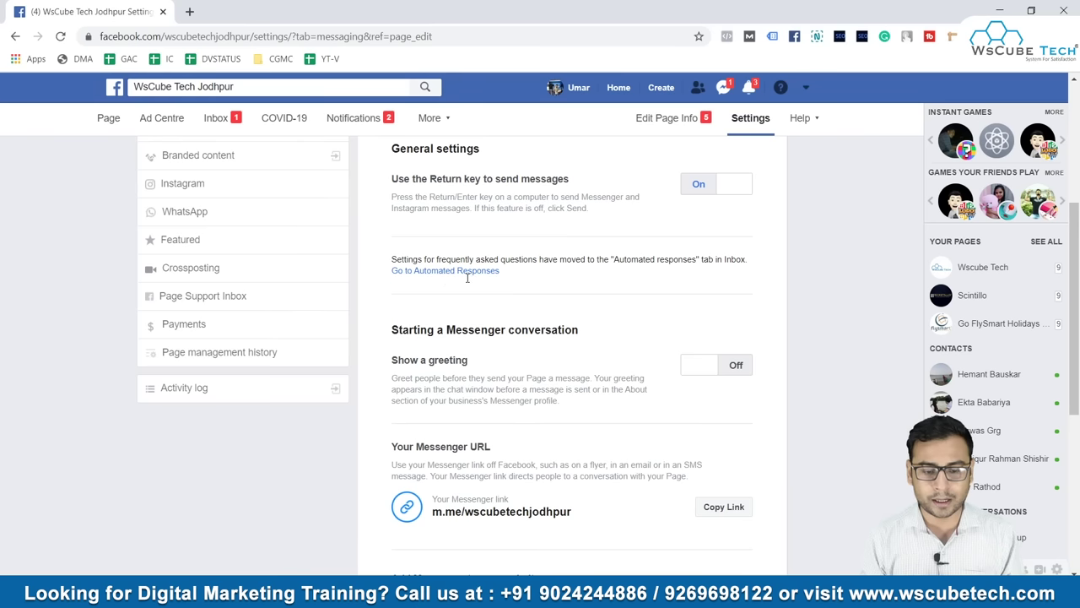
pyautogui.click(468, 272)
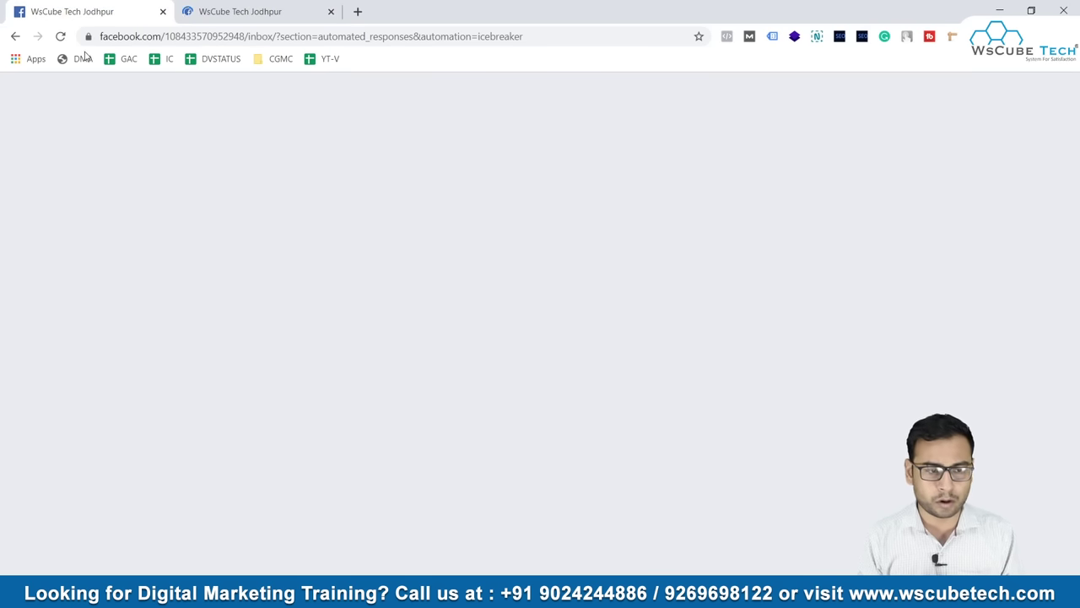
# Step: Switch Instant reply off and Frequently asked questions on in the Page's automated responses
pyautogui.click(21, 40)
pyautogui.click(238, 9)
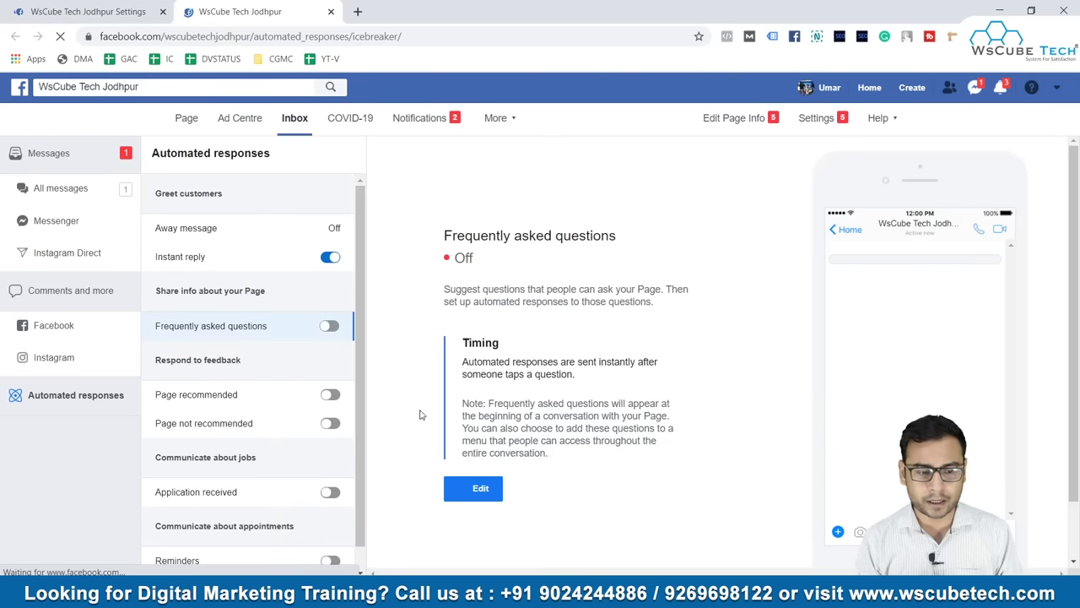
pyautogui.scroll(-1, 294, 293)
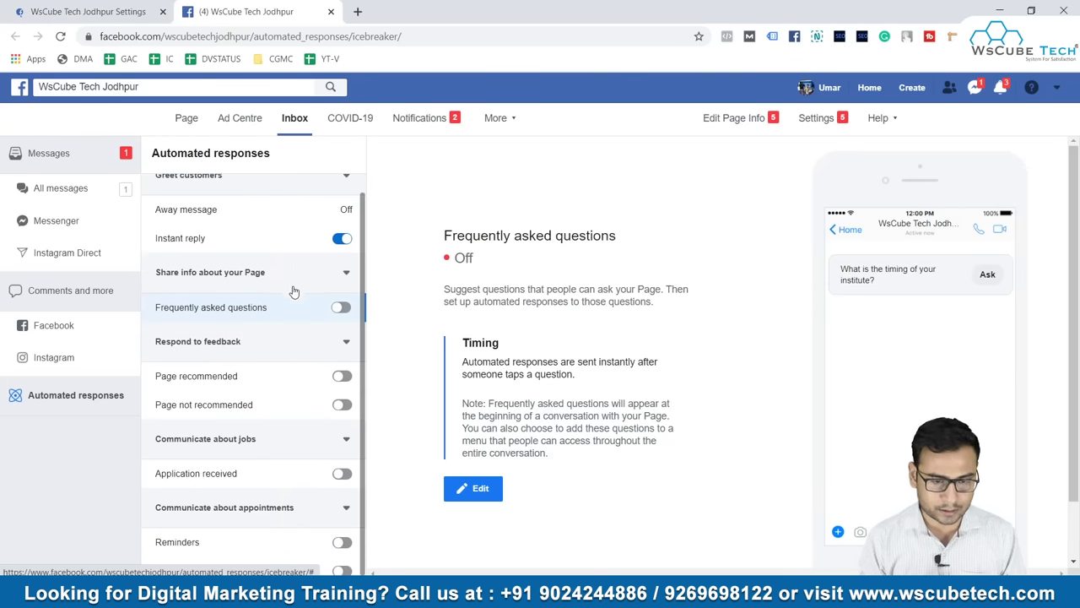
pyautogui.click(342, 241)
pyautogui.click(341, 309)
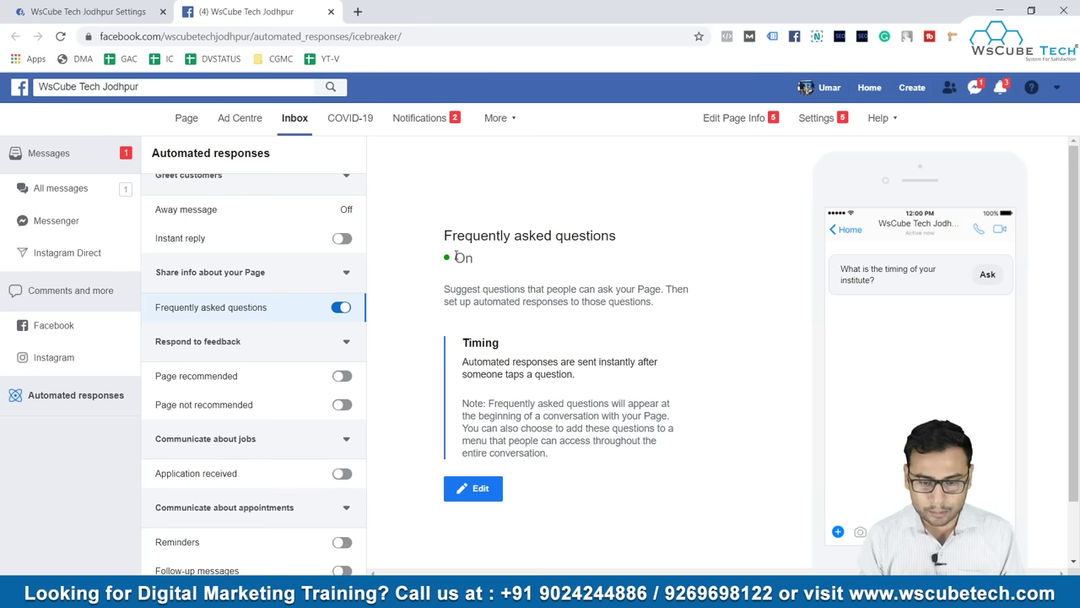
pyautogui.scroll(-1, 688, 321)
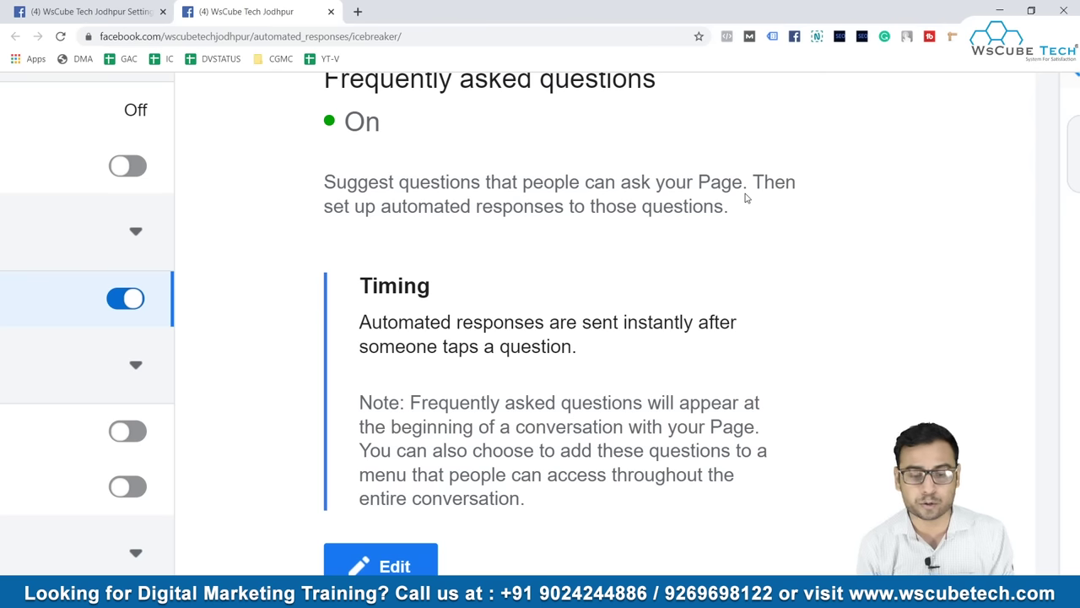
pyautogui.scroll(-1, 746, 197)
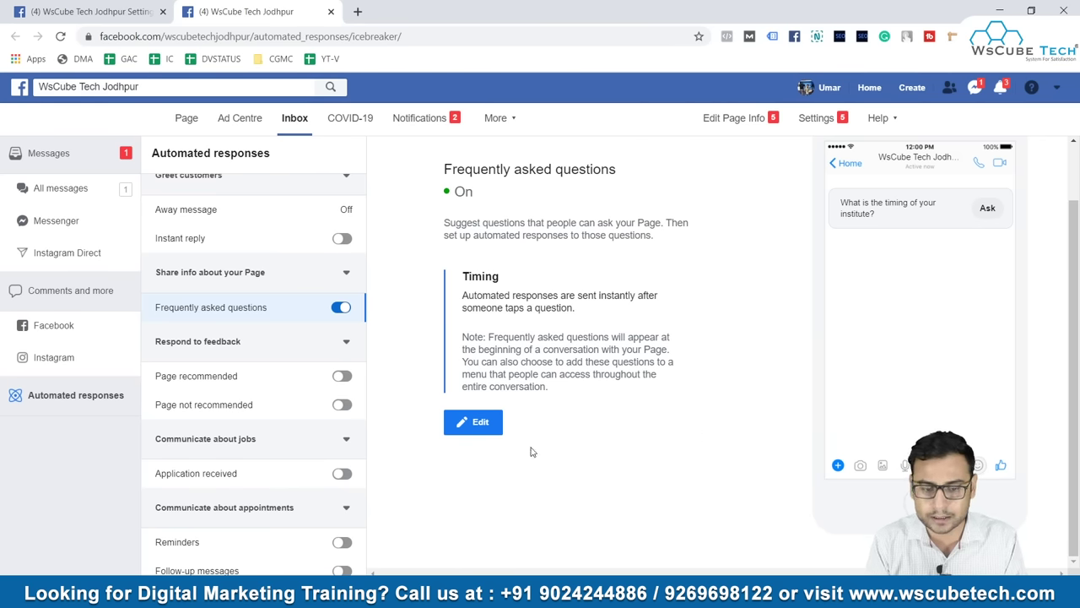
# Step: Edit the FAQ and change Question 1 to 'What is the office timings?'
pyautogui.click(492, 426)
pyautogui.scroll(-2, 601, 315)
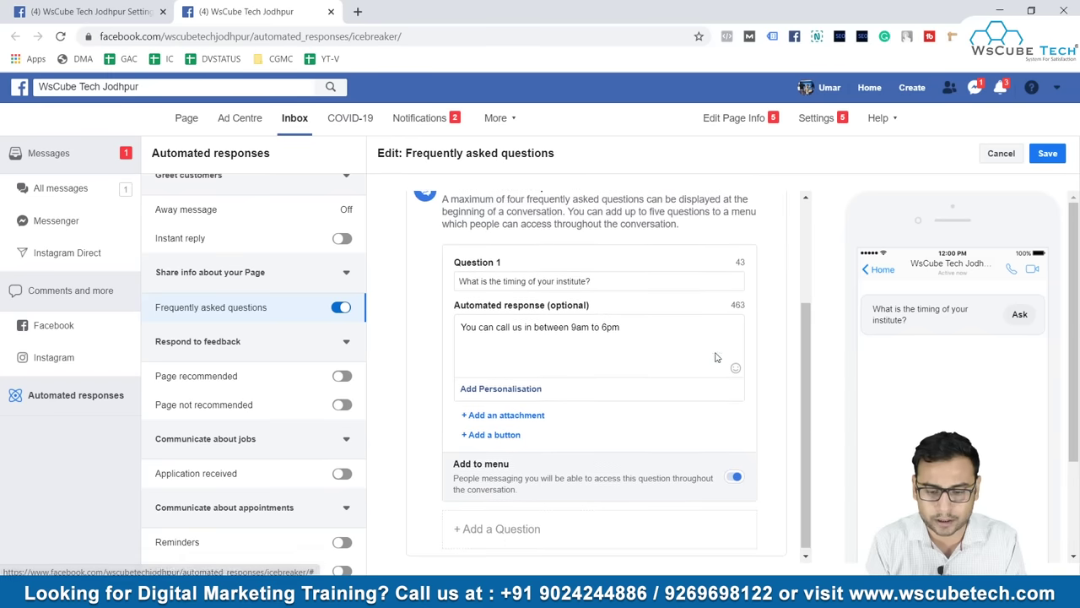
pyautogui.moveTo(601, 282); pyautogui.dragTo(404, 283)
pyautogui.press('BackSpace')
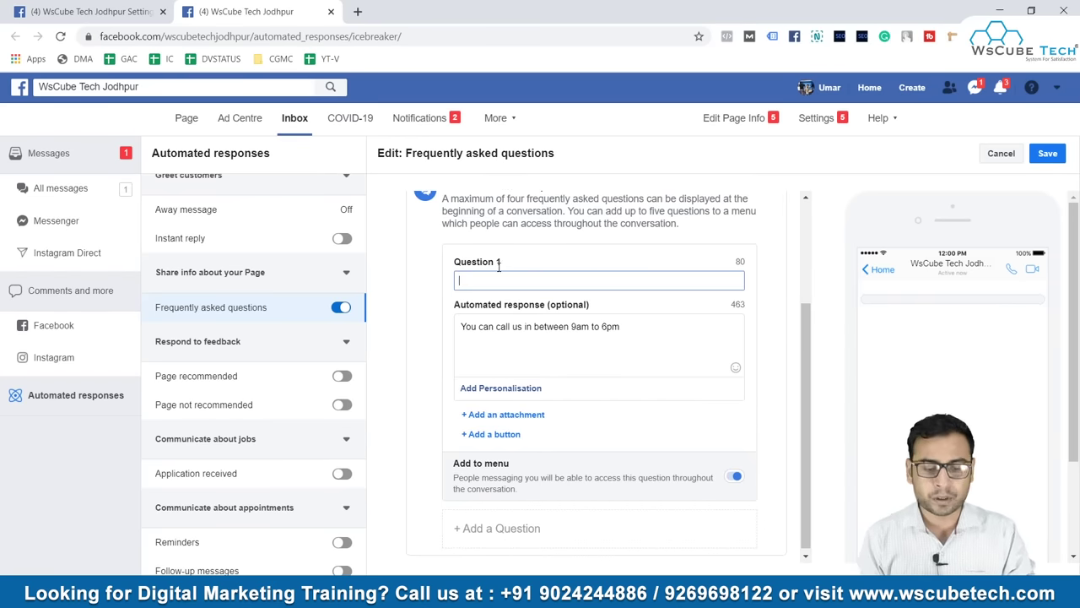
pyautogui.write('W')
pyautogui.press('BackSpace')
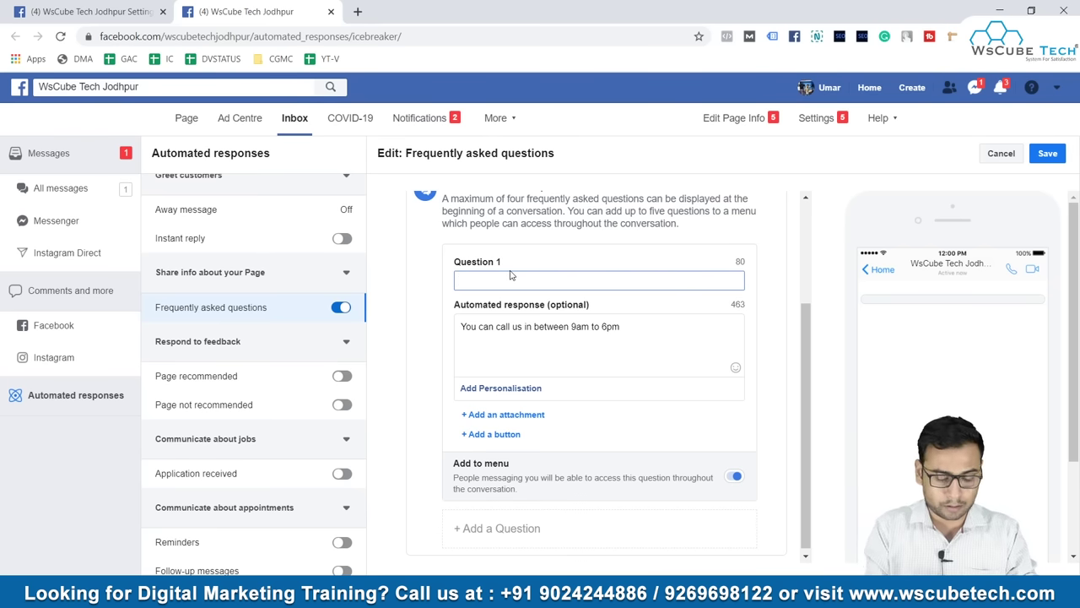
pyautogui.write('Whe')
pyautogui.write('t is the T')
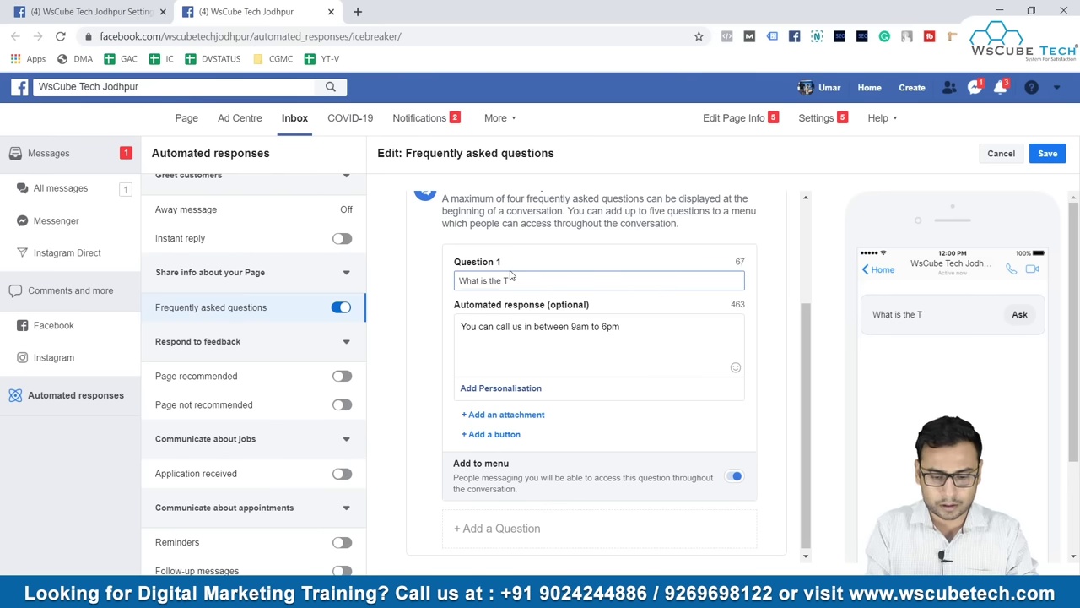
pyautogui.write('tim')
pyautogui.press('BackSpace')
pyautogui.press('BackSpace')
pyautogui.press('BackSpace')
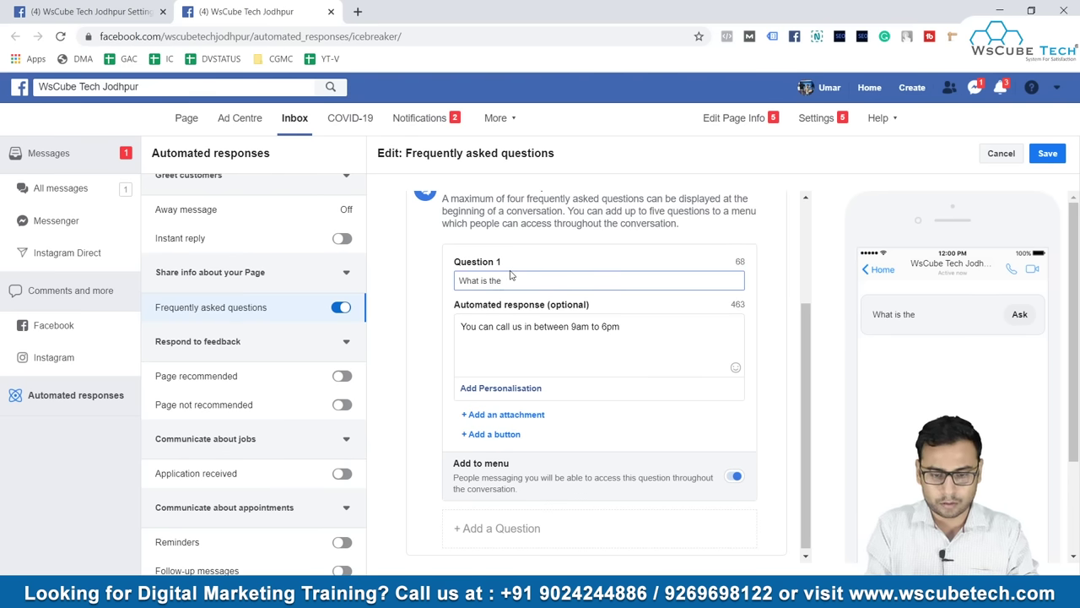
pyautogui.write('office timings?')
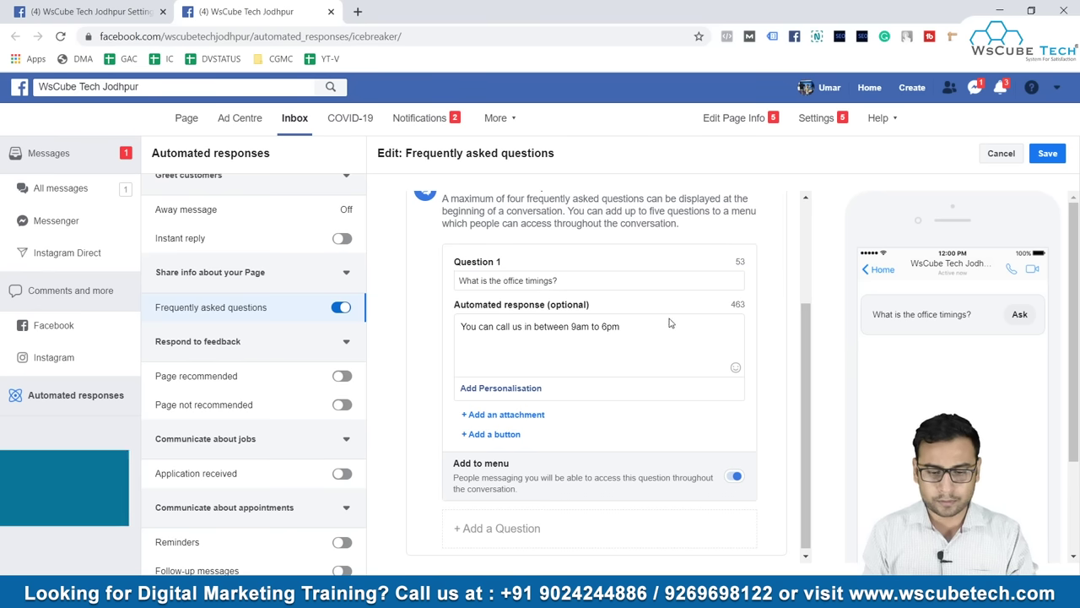
# Step: Answer Question 1 with 'Office timing is from 9 am to 6 pm, Monday to Friday. Thanks', then add Question 2
pyautogui.moveTo(673, 324); pyautogui.dragTo(376, 317)
pyautogui.press('BackSpace')
pyautogui.write('Hii, Offce')
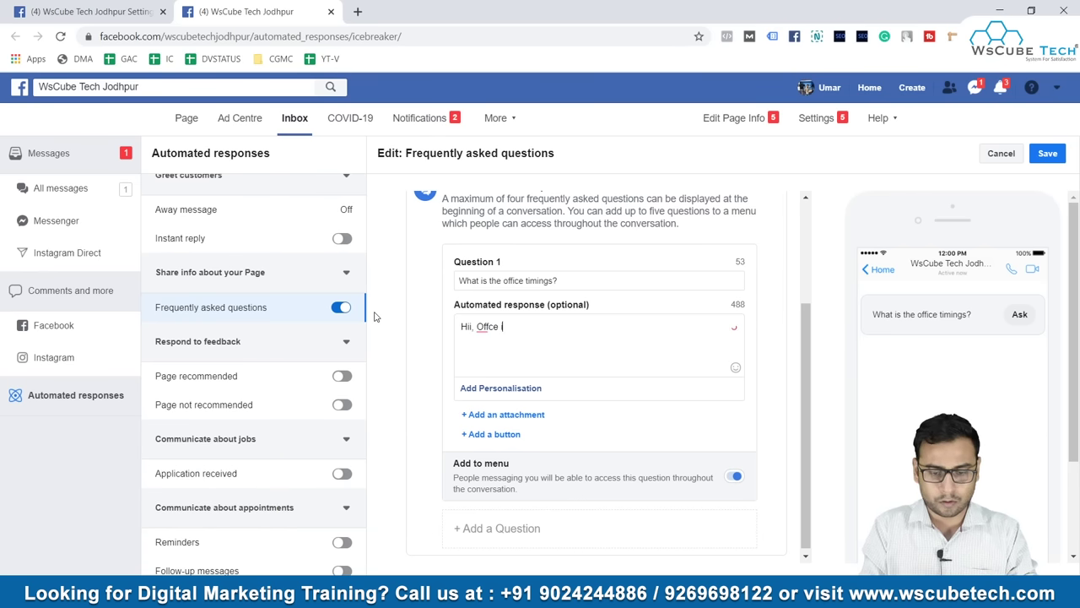
pyautogui.press('BackSpace')
pyautogui.press('BackSpace')
pyautogui.press('BackSpace')
pyautogui.write('ice timing ')
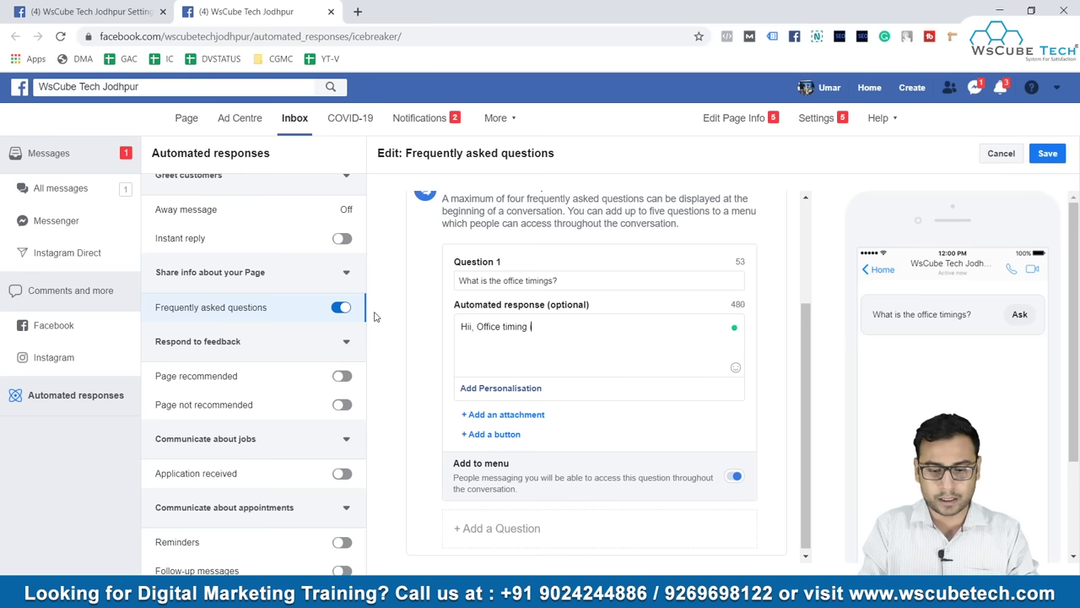
pyautogui.write('is from')
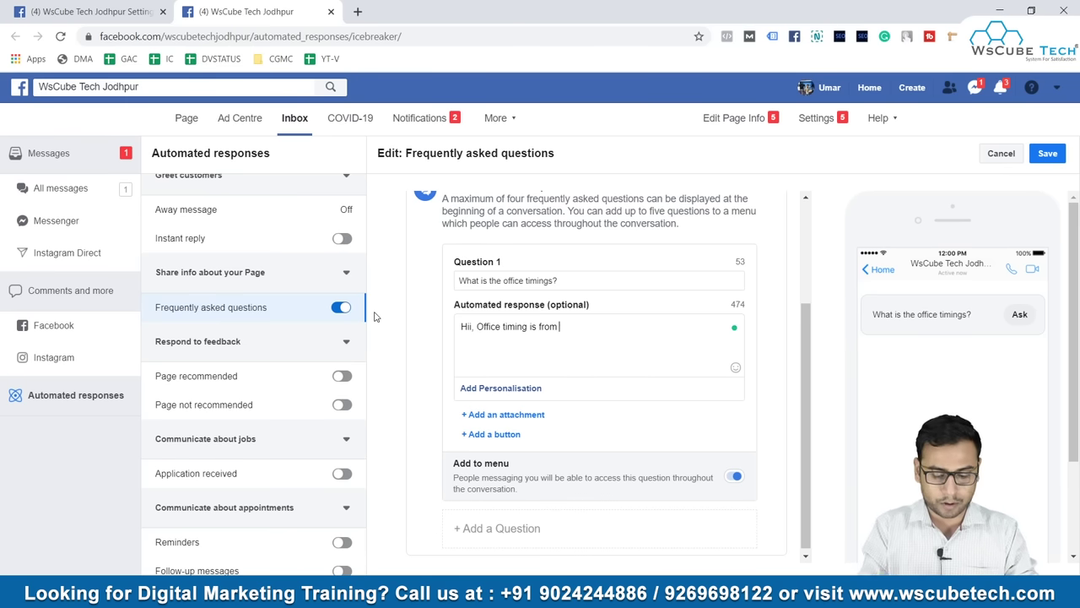
pyautogui.write(' 9 am to 6 pm , Monday to Friday.')
pyautogui.press('Return')
pyautogui.write('Thanks')
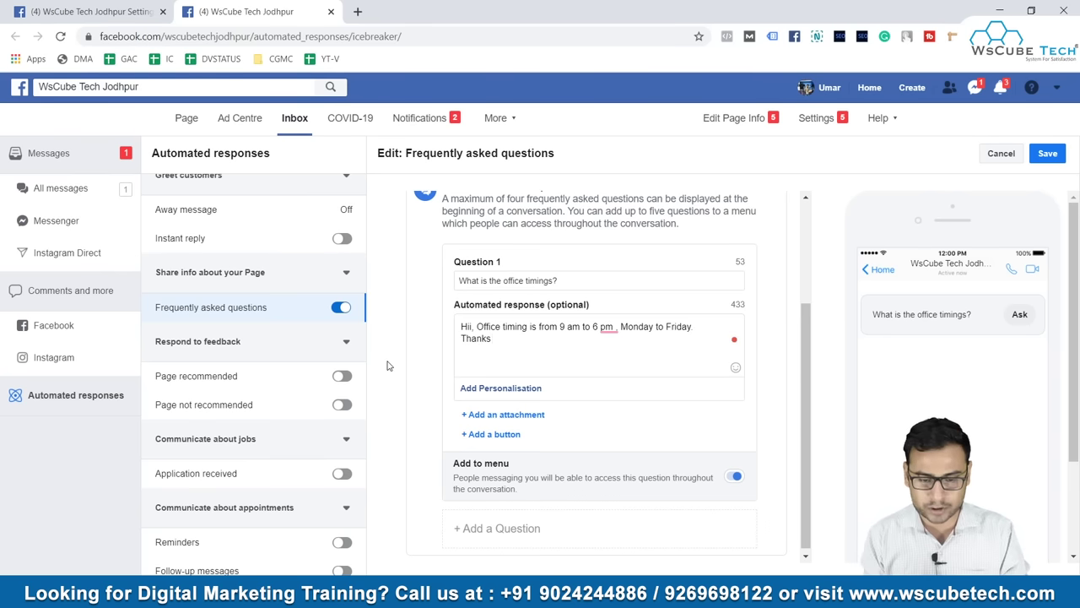
pyautogui.scroll(-1, 386, 363)
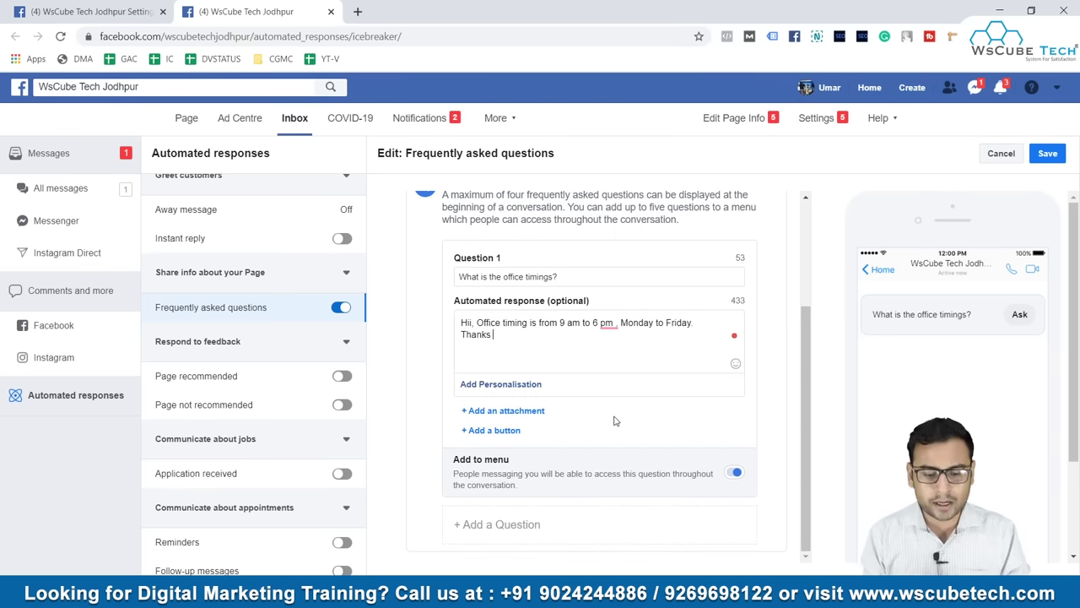
pyautogui.click(495, 536)
pyautogui.scroll(-2, 581, 392)
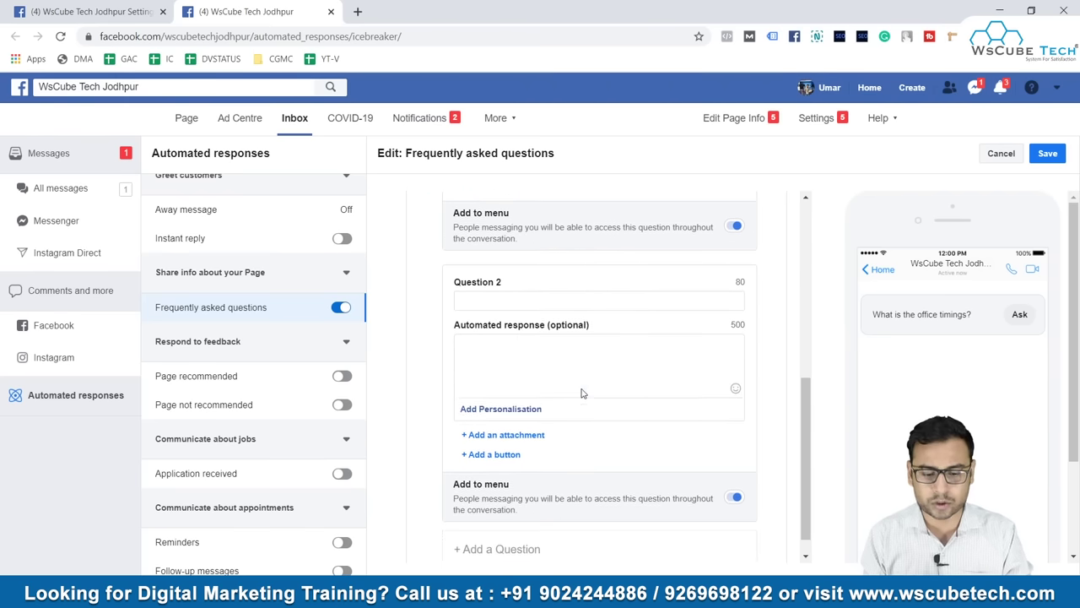
# Step: Enter Question 2 'What courses do you provide' and start its answer with '1. Digital Marketing Course'
pyautogui.click(503, 301)
pyautogui.hotkey('alt', 'Tab')
pyautogui.hotkey('alt', 'Tab')
pyautogui.hotkey('alt', 'Tab')
pyautogui.hotkey('alt', 'Tab')
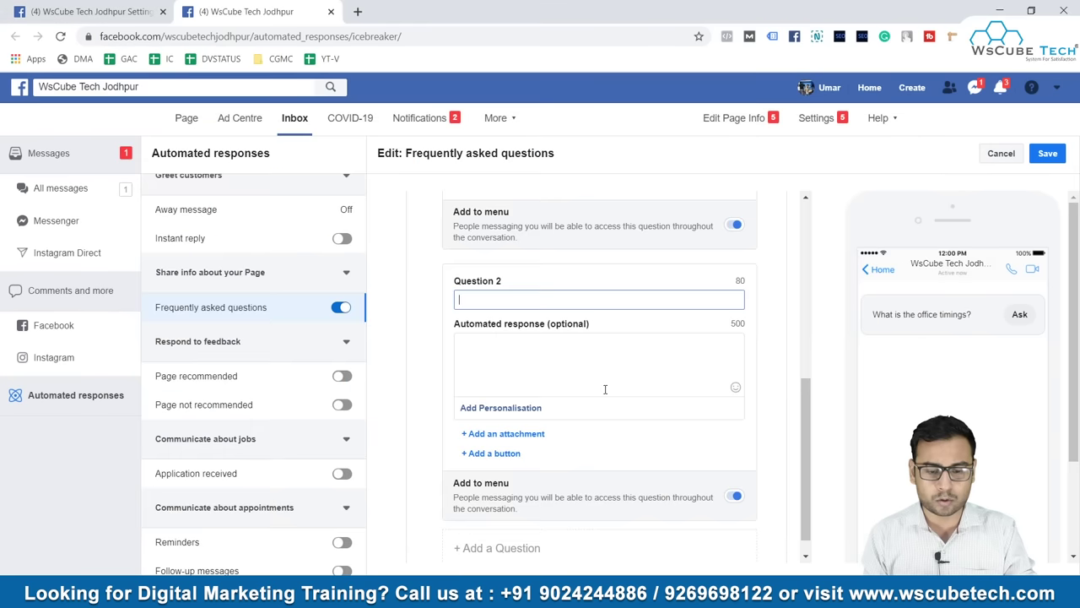
pyautogui.write('What courses d')
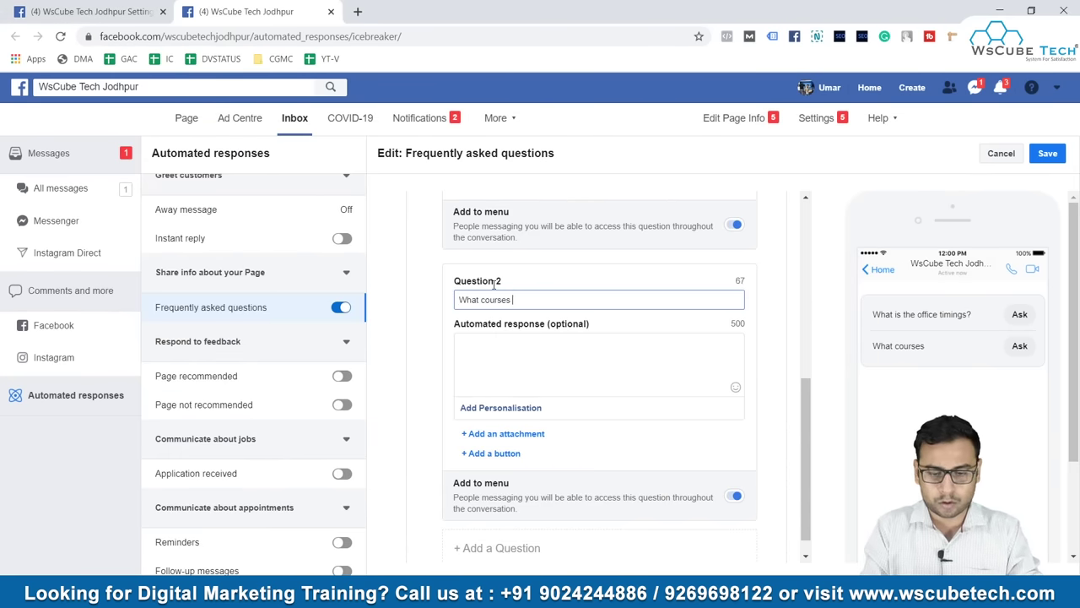
pyautogui.write('o you provide?')
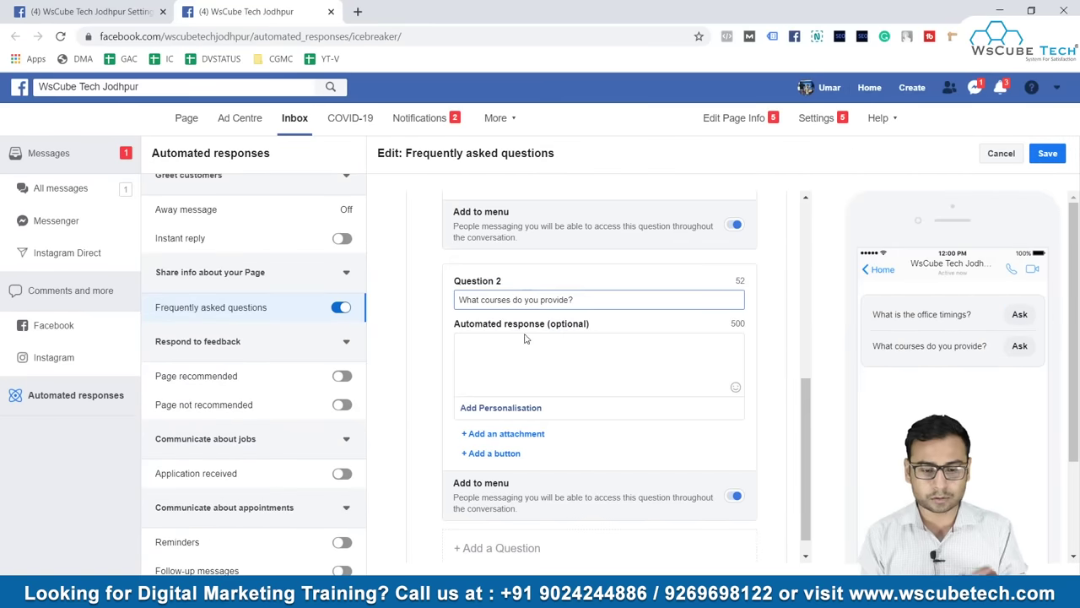
pyautogui.click(526, 341)
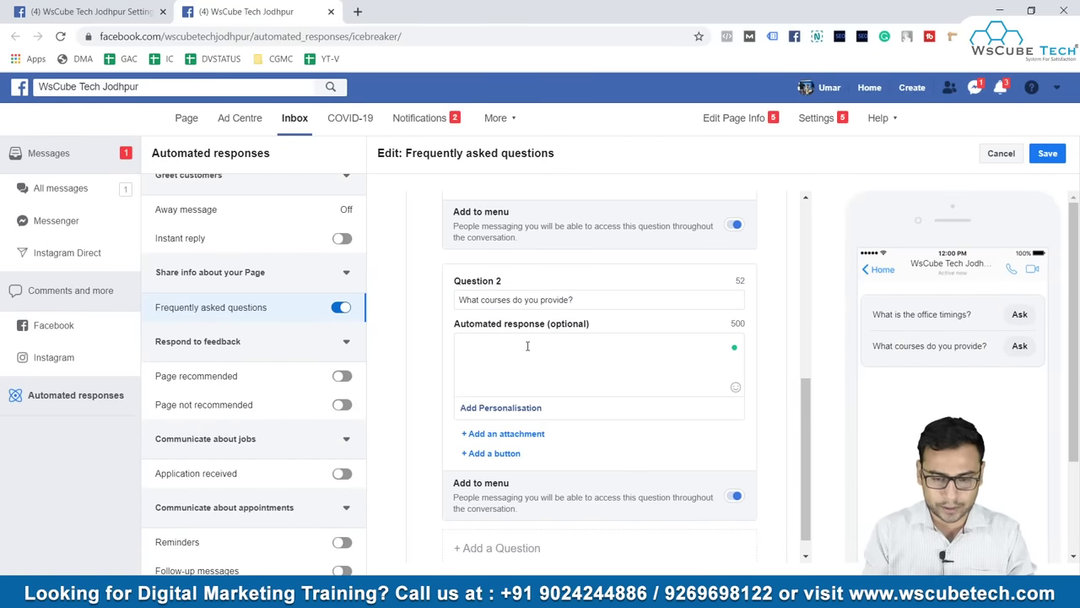
pyautogui.write('1. Digital Marketin')
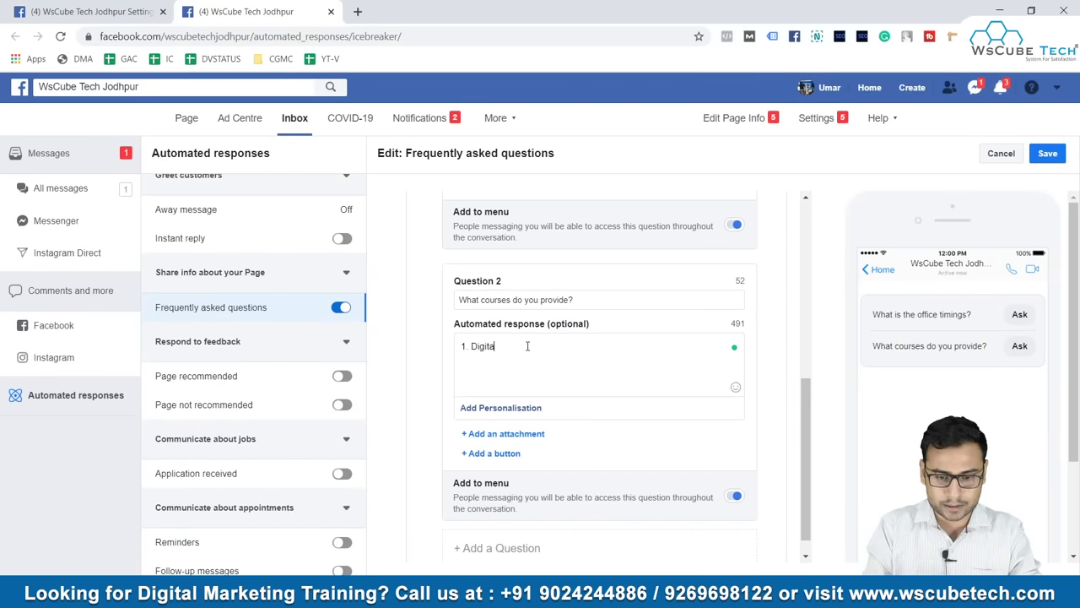
pyautogui.press('BackSpace')
pyautogui.press('BackSpace')
pyautogui.write('ing Couese')
pyautogui.press('BackSpace')
pyautogui.press('BackSpace')
pyautogui.press('BackSpace')
pyautogui.write('rse')
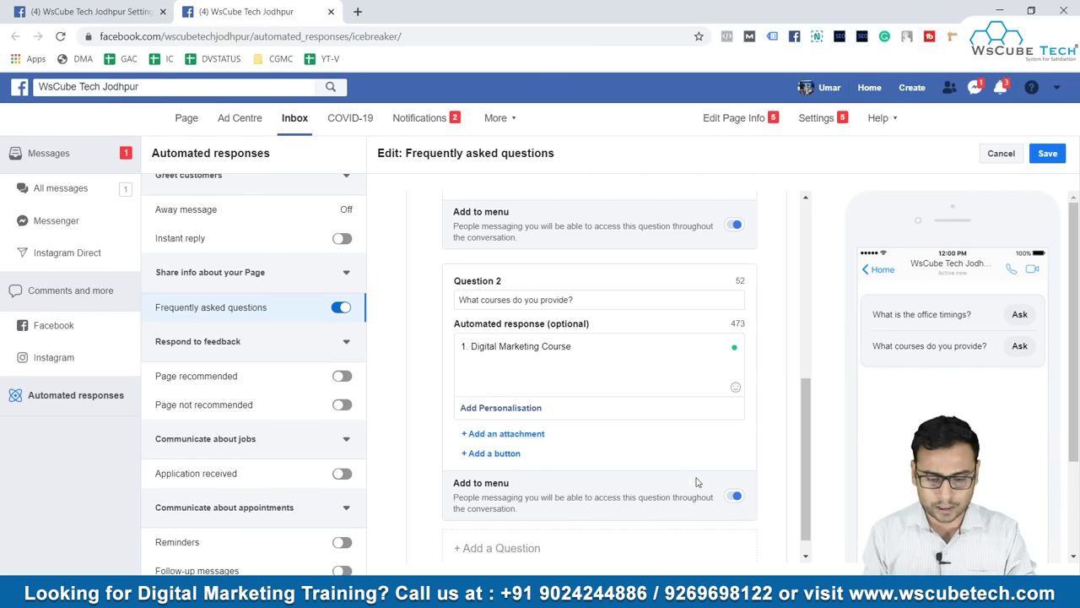
# Step: Replace the Question 2 answer with the five-course list from the notes, numbered 1. to 5
pyautogui.moveTo(572, 598)
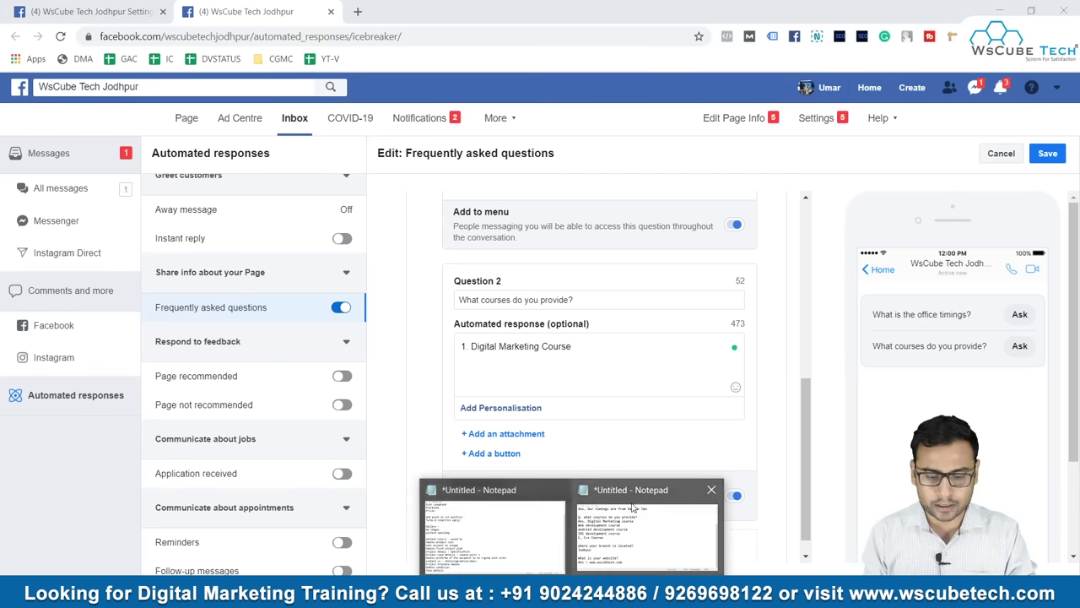
pyautogui.click(645, 528)
pyautogui.moveTo(169, 240); pyautogui.dragTo(297, 336)
pyautogui.hotkey('ctrl', 'c')
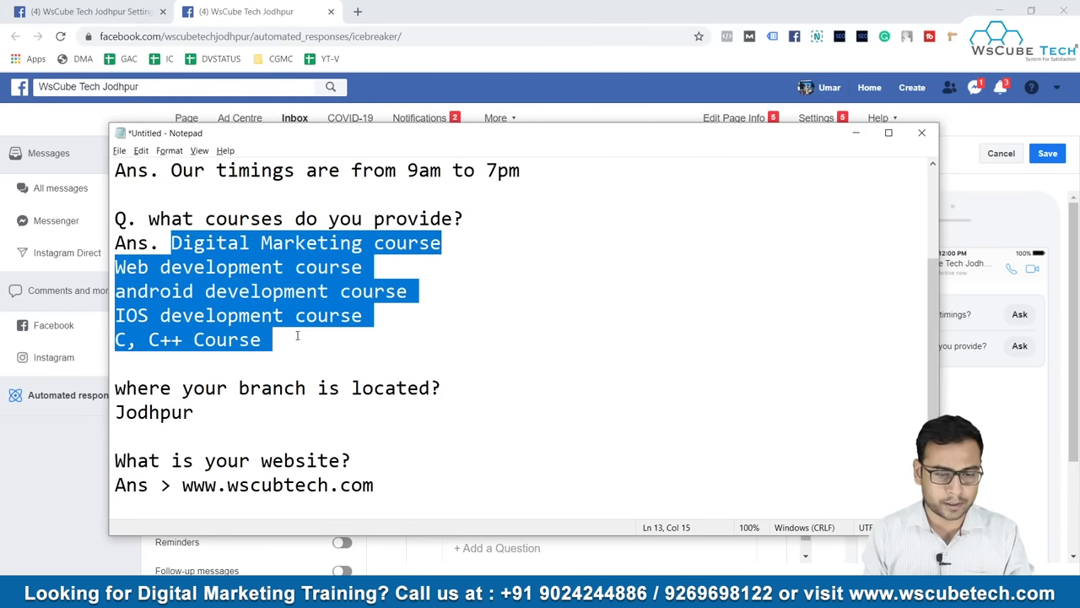
pyautogui.hotkey('alt', 'Tab')
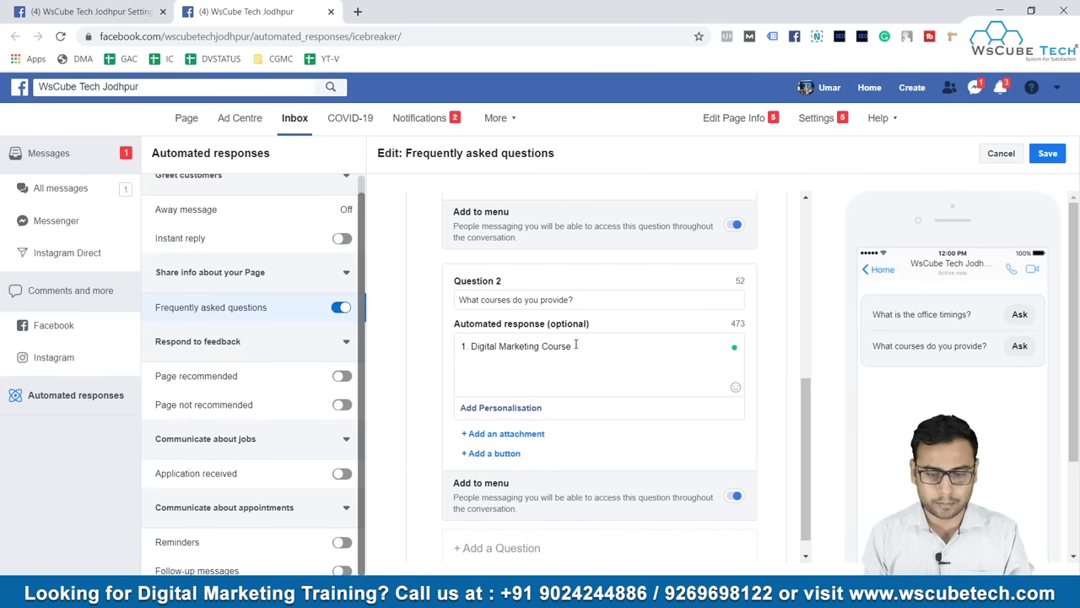
pyautogui.hotkey('ctrl', 'a')
pyautogui.hotkey('ctrl', 'v')
pyautogui.write('1. ')
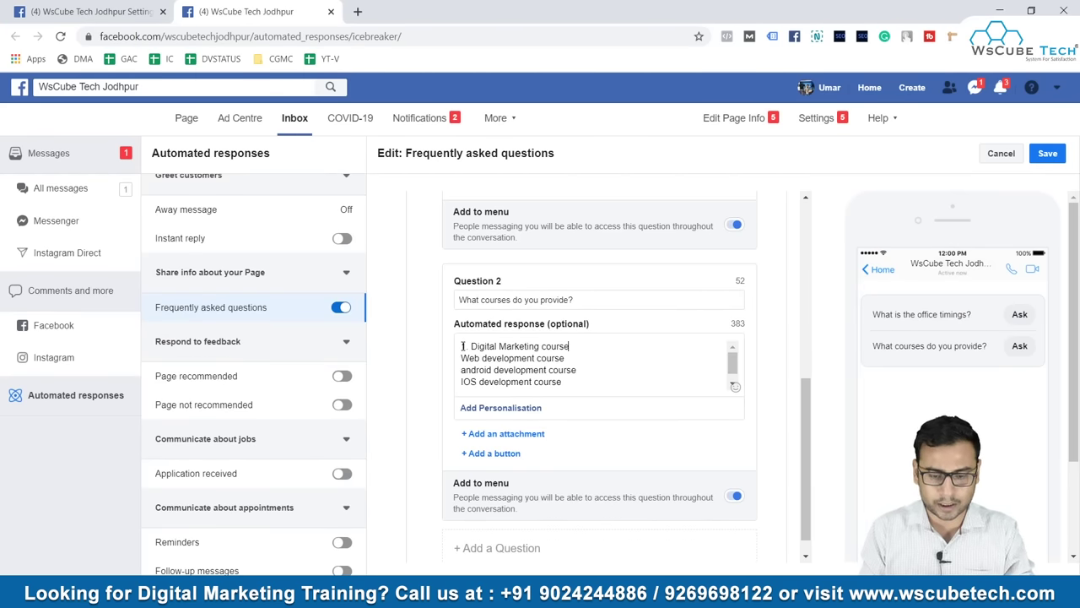
pyautogui.write('2.')
pyautogui.press('Down')
pyautogui.press('Home')
pyautogui.write('3.')
pyautogui.press('Down')
pyautogui.write('4.')
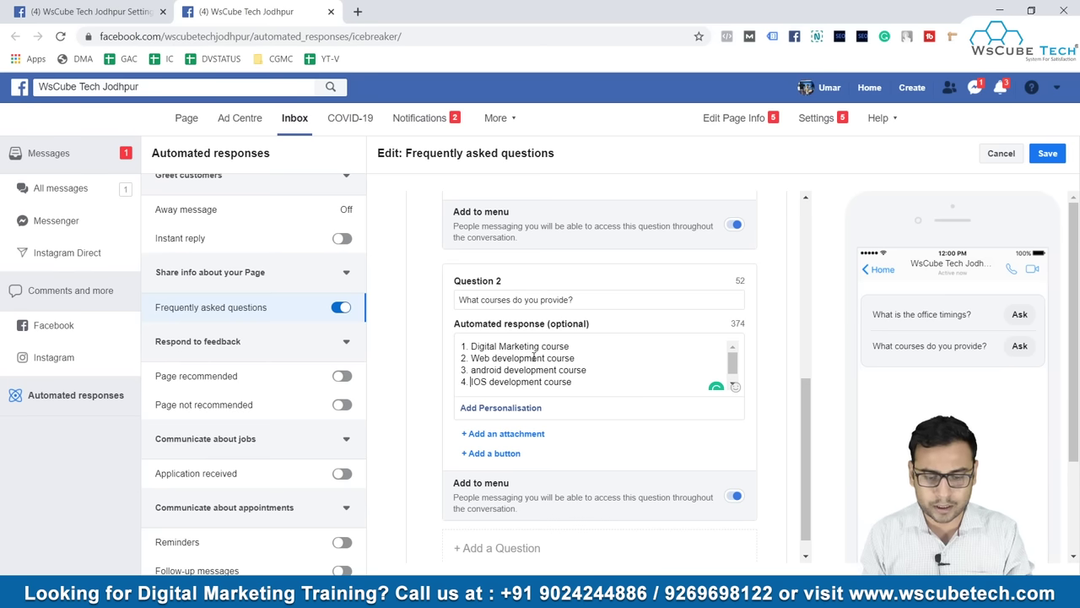
pyautogui.press('Down')
pyautogui.write('5.')
# Step: Copy the branch location question from the notes and add a Question 3
pyautogui.scroll(-1, 560, 420)
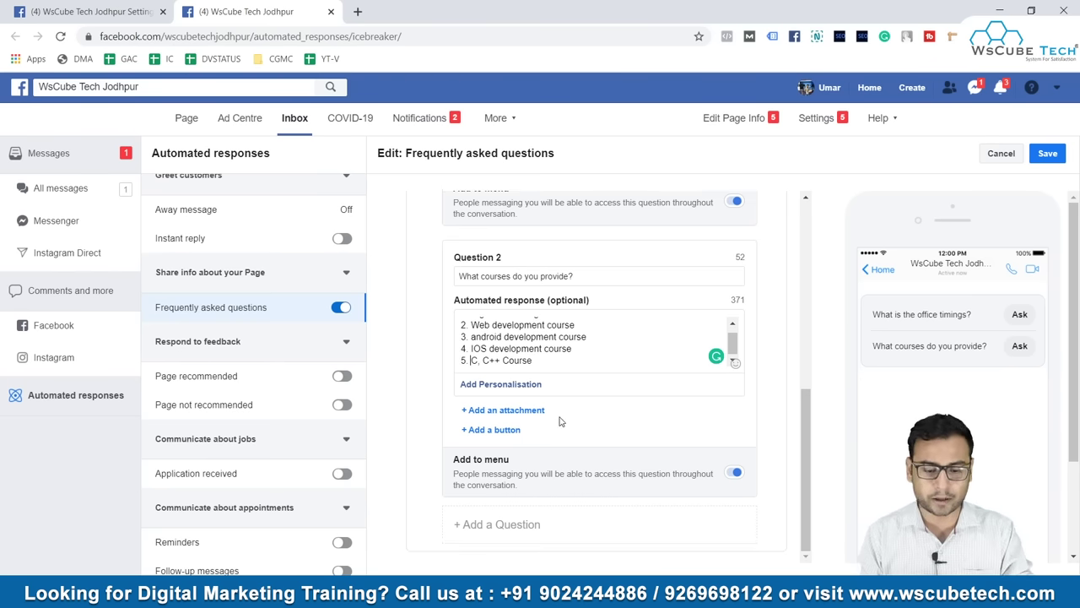
pyautogui.hotkey('alt', 'Tab')
pyautogui.click(577, 413)
pyautogui.moveTo(444, 388); pyautogui.dragTo(113, 388)
pyautogui.hotkey('ctrl', 'c')
pyautogui.hotkey('alt', 'Tab')
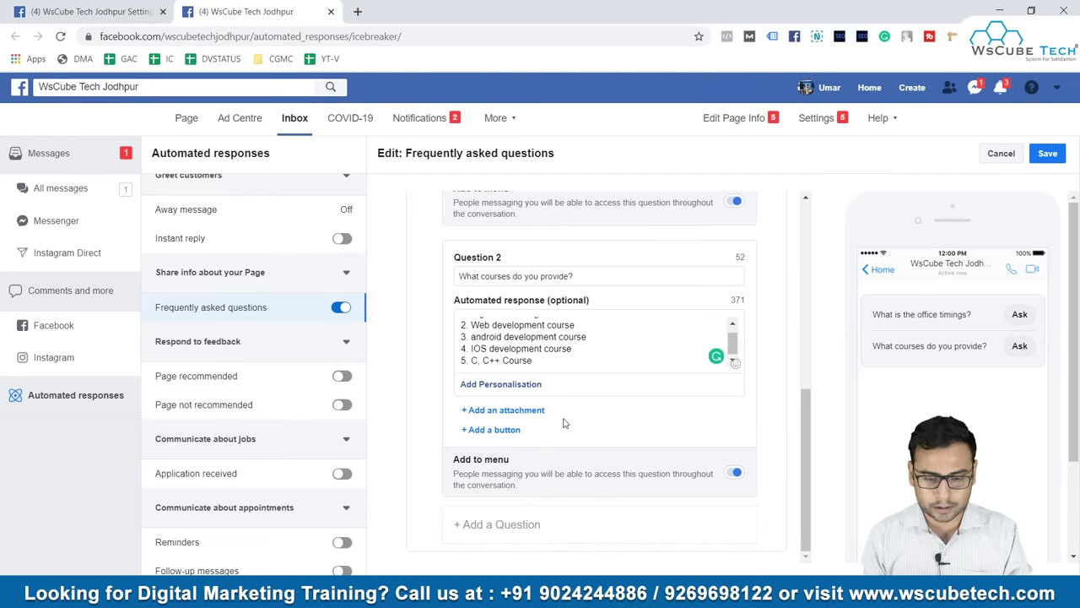
pyautogui.click(525, 526)
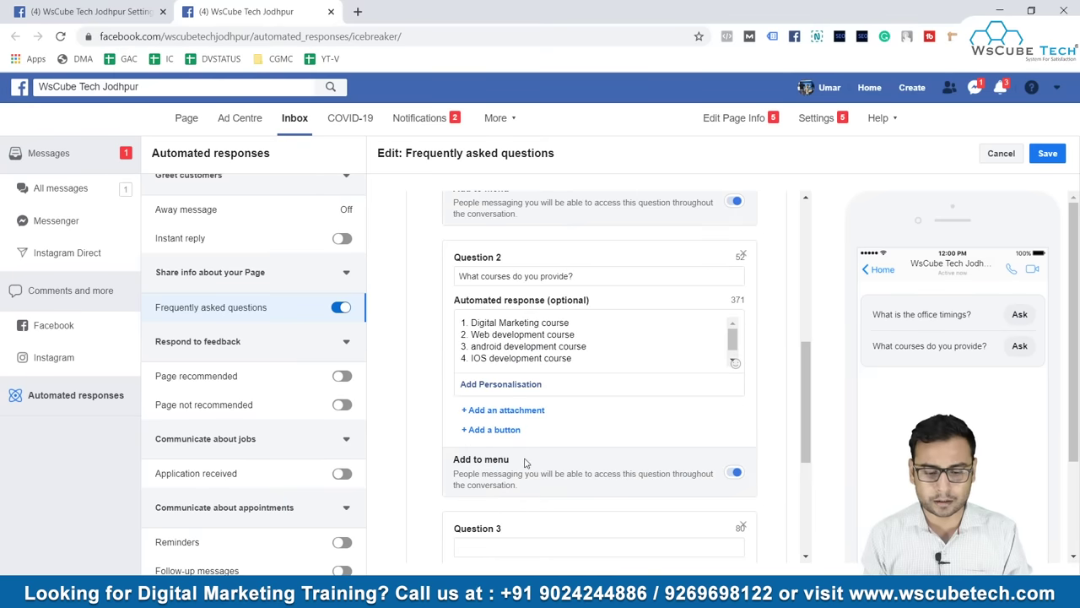
# Step: Fill Question 3 with 'where your branch is located?' and the answer 'Jodhpur', pasted from the notes
pyautogui.scroll(-2, 530, 498)
pyautogui.click(476, 395)
pyautogui.hotkey('ctrl', 'v')
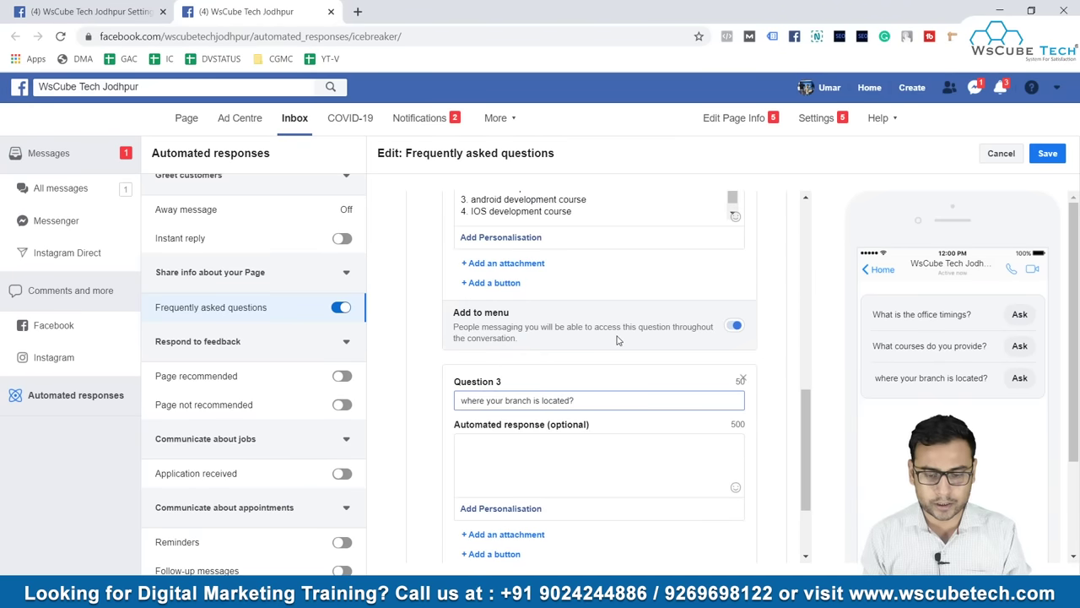
pyautogui.hotkey('alt', 'Tab')
pyautogui.click(257, 422)
pyautogui.moveTo(257, 422); pyautogui.dragTo(83, 417)
pyautogui.hotkey('ctrl', 'c')
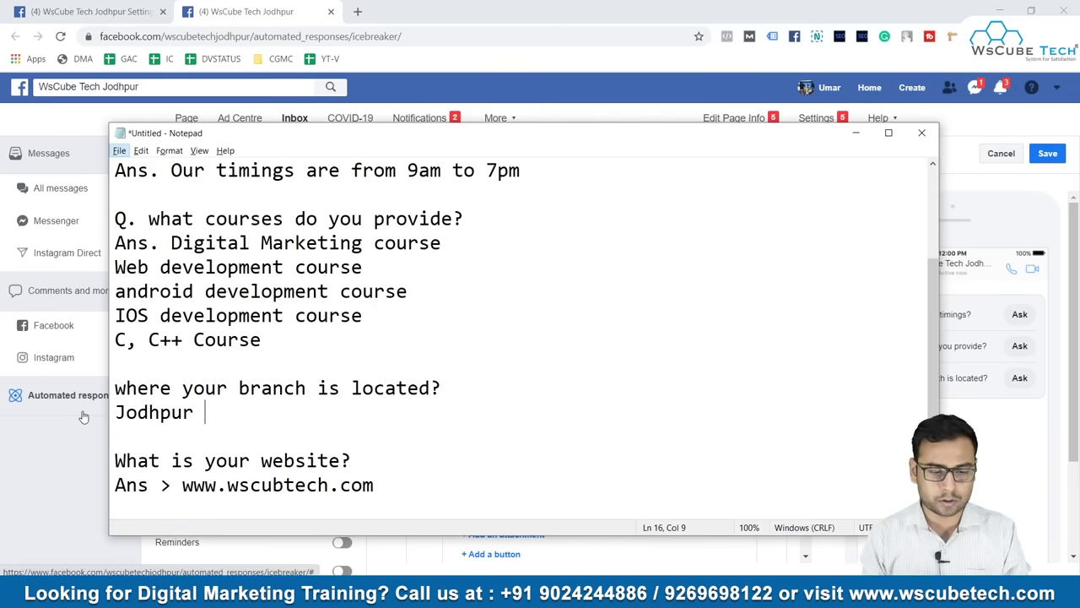
pyautogui.moveTo(206, 422); pyautogui.dragTo(125, 418)
pyautogui.press('super+Tab')
pyautogui.press('Escape')
pyautogui.hotkey('alt', 'Tab')
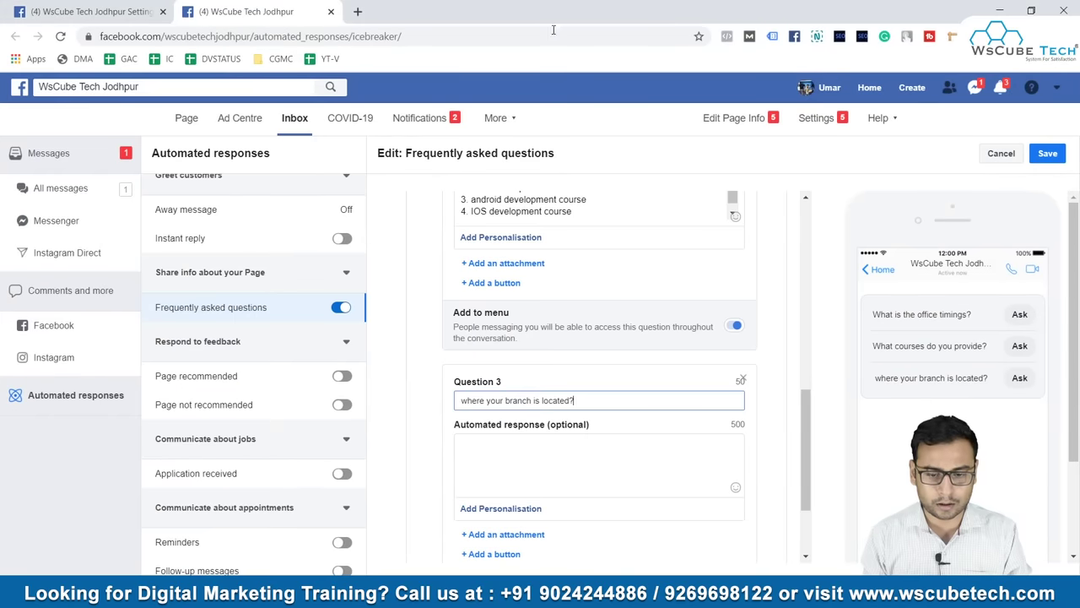
pyautogui.click(545, 445)
pyautogui.hotkey('ctrl', 'v')
# Step: Add and then remove an image and a link button on the Question 3 reply, then add Question 4
pyautogui.scroll(-2, 703, 460)
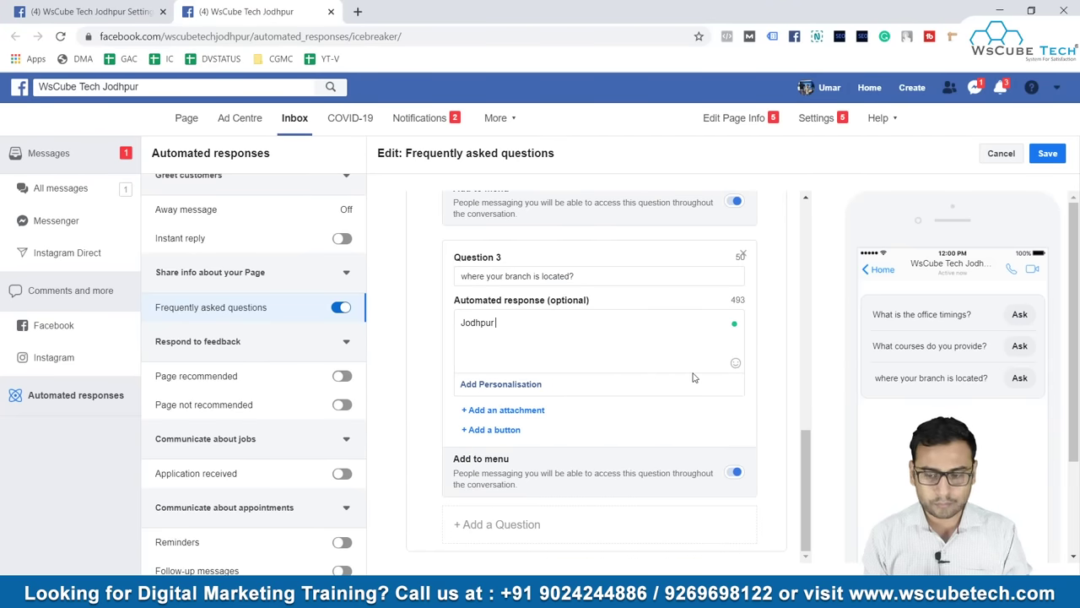
pyautogui.scroll(5, 670, 396)
pyautogui.scroll(-3, 670, 392)
pyautogui.scroll(-3, 670, 392)
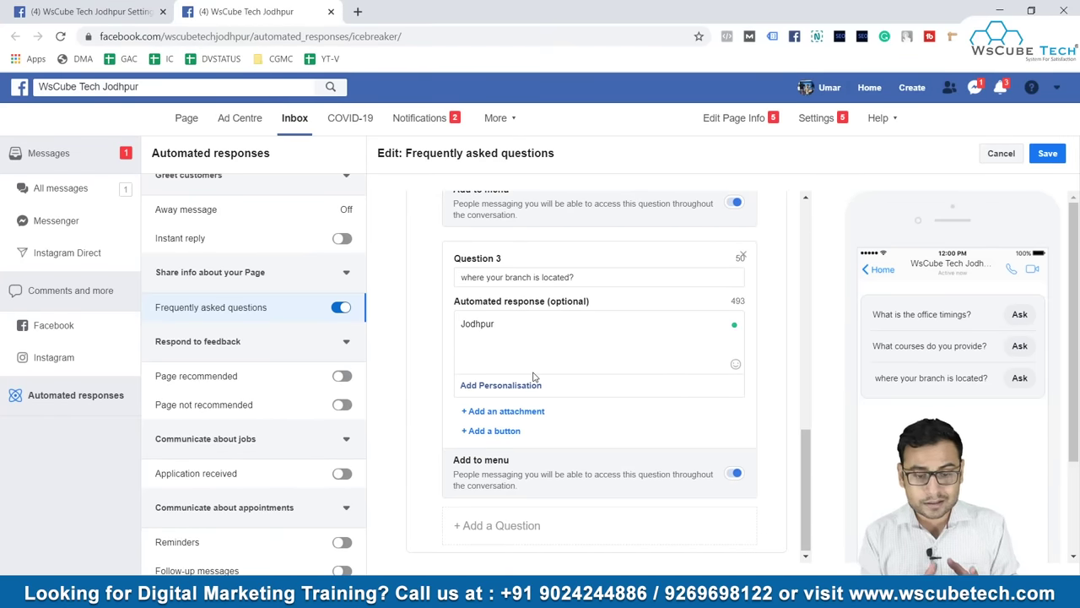
pyautogui.click(507, 412)
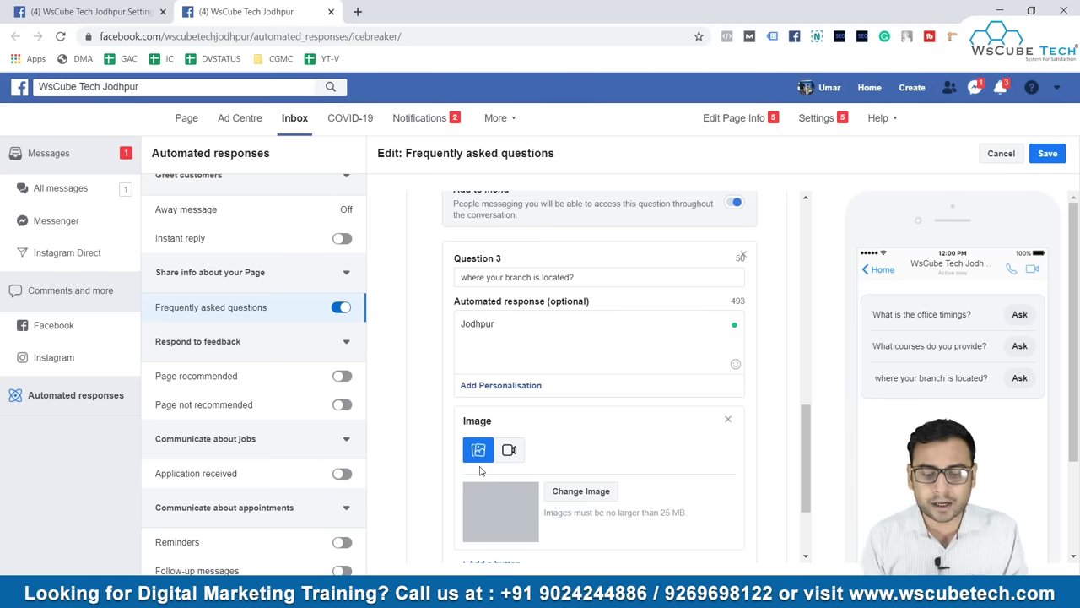
pyautogui.click(727, 419)
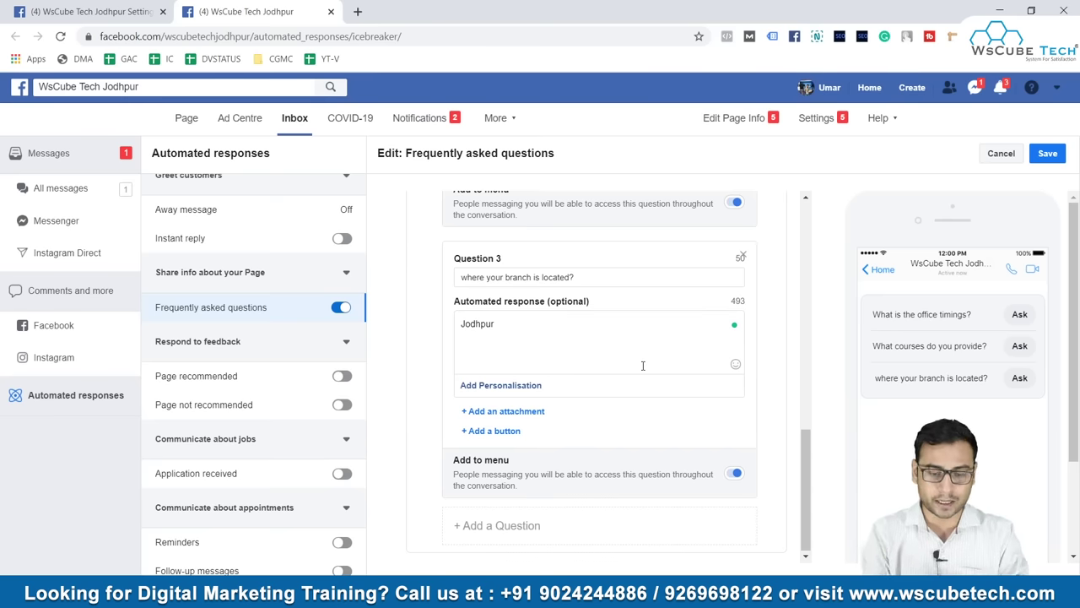
pyautogui.click(493, 431)
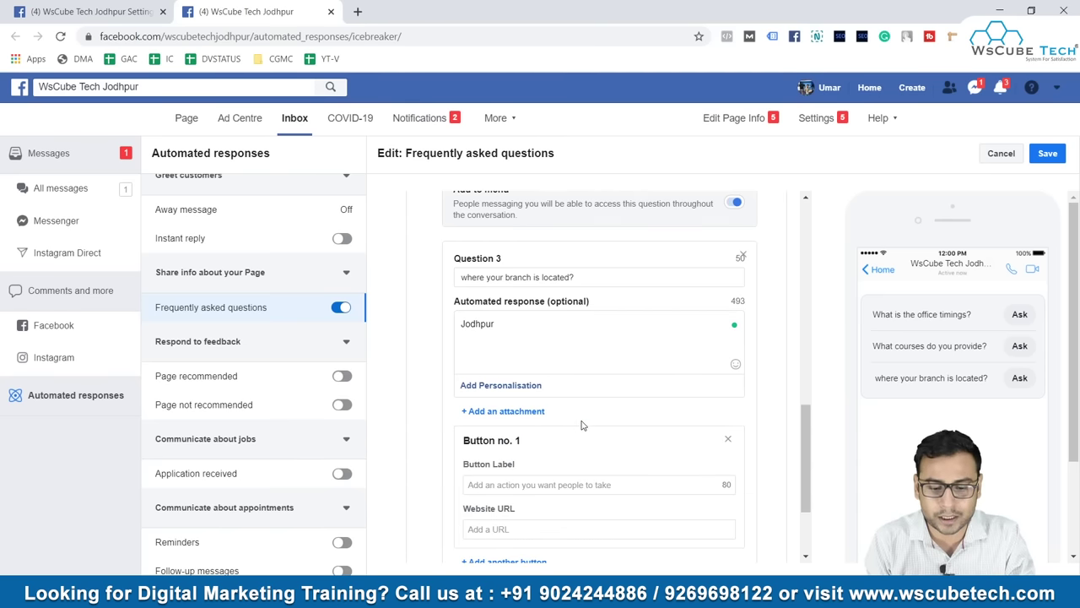
pyautogui.scroll(-1, 581, 425)
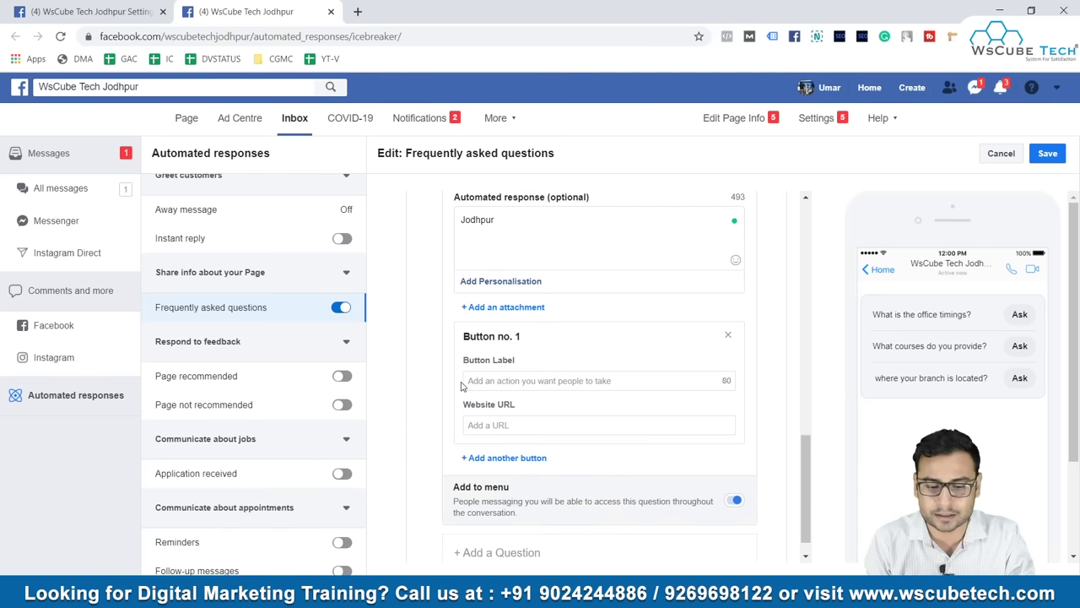
pyautogui.click(730, 335)
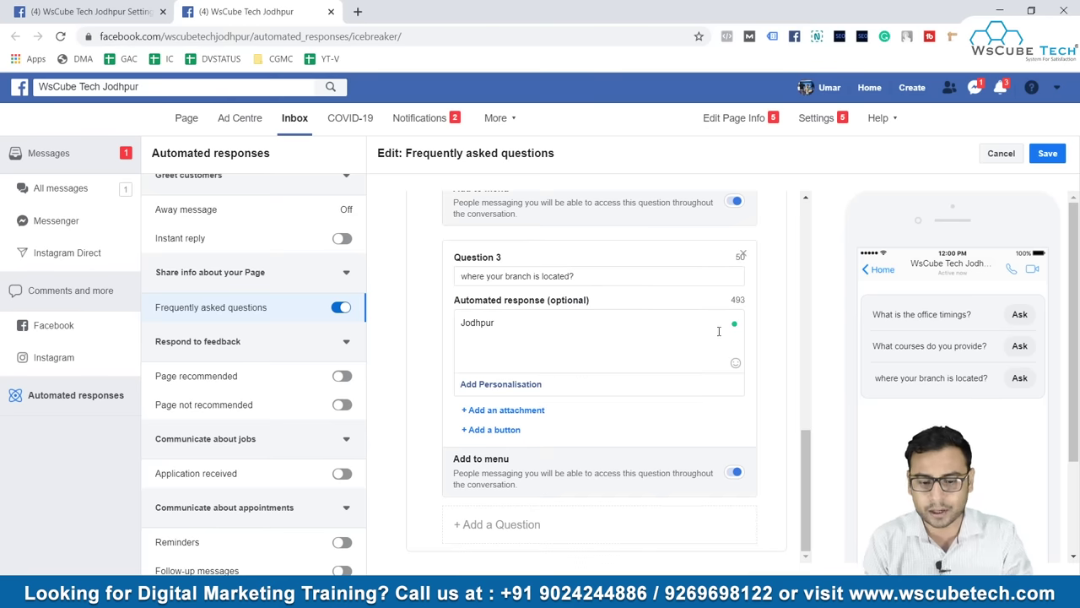
pyautogui.click(514, 519)
# Step: Enter Question 4 'What is your website?' and add a 'Visit Website' button to its reply
pyautogui.click(529, 449)
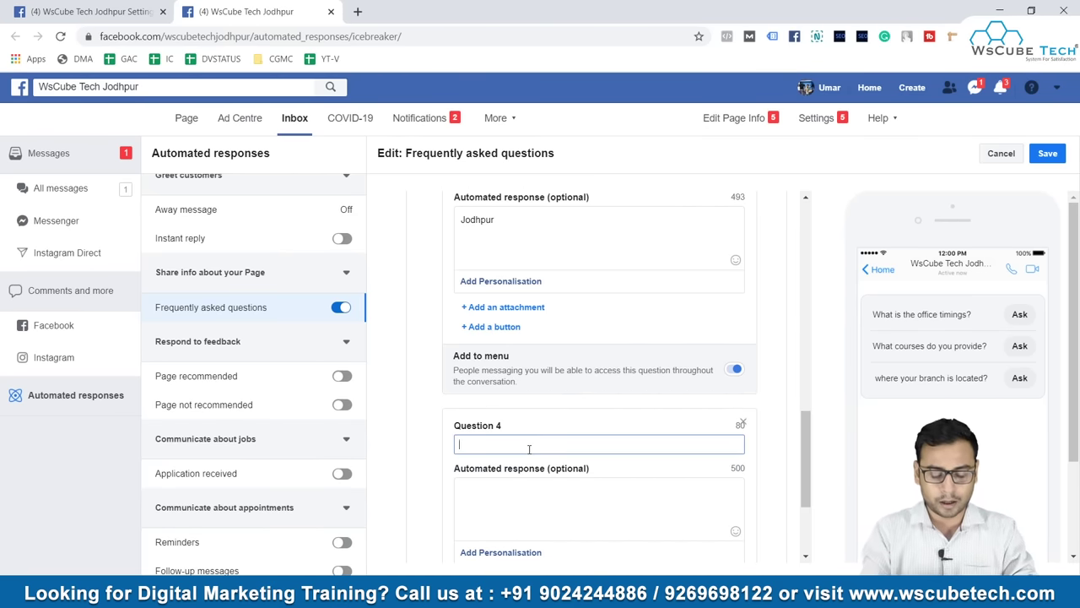
pyautogui.write('What is your')
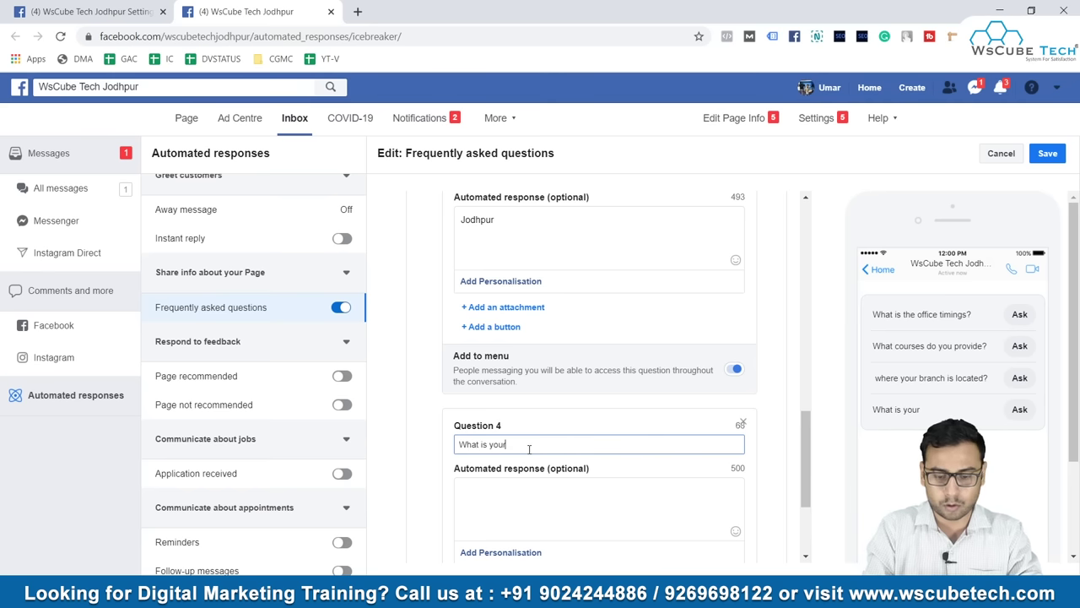
pyautogui.click(549, 506)
pyautogui.scroll(-2, 545, 490)
pyautogui.click(493, 440)
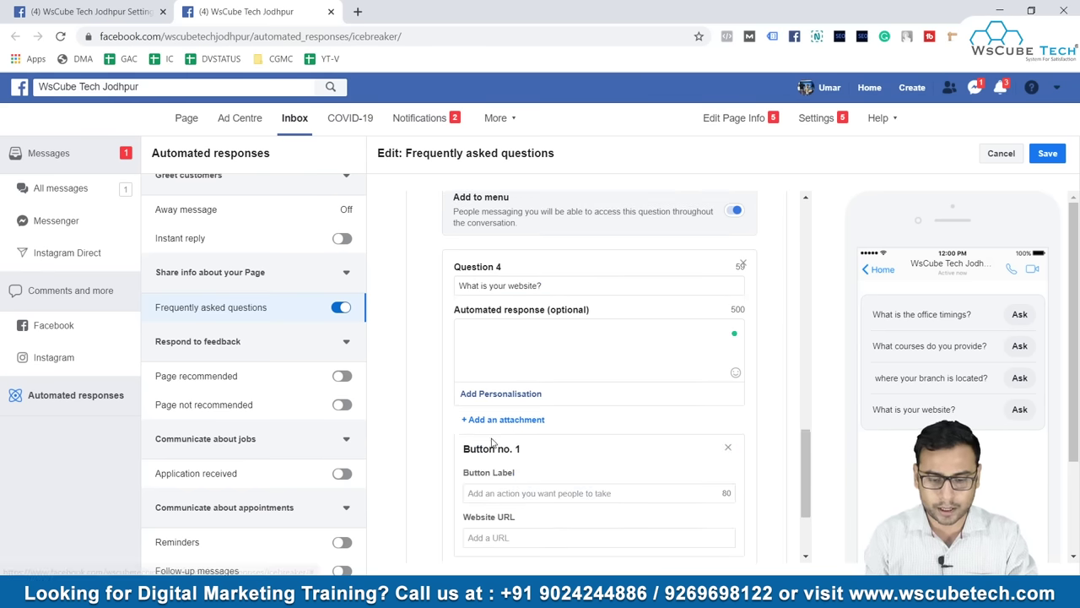
pyautogui.click(509, 492)
pyautogui.write('Visit Website')
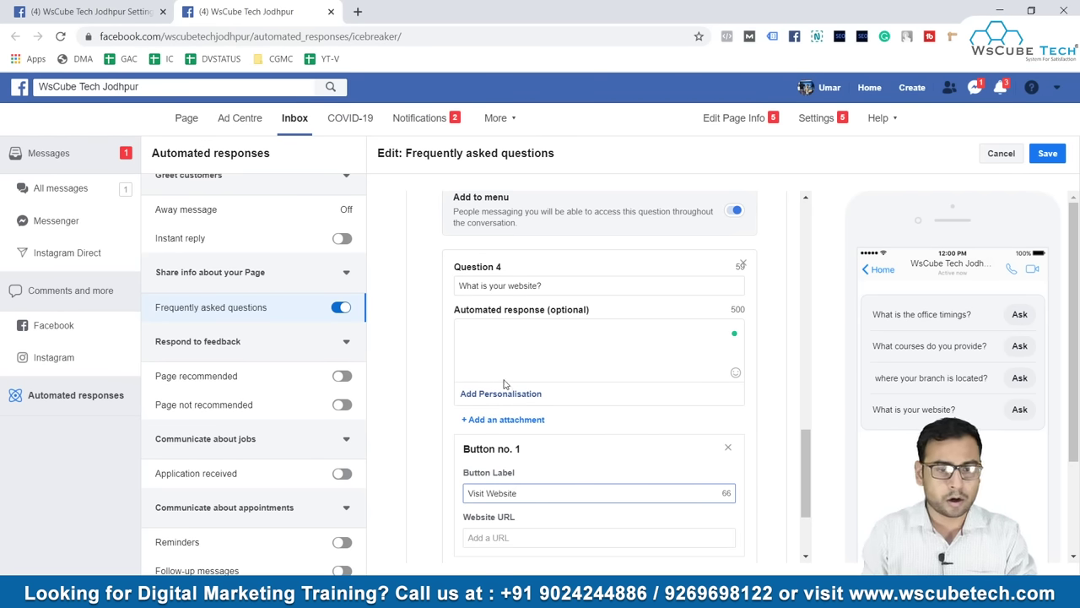
# Step: Load wscubetech.com in a new tab and copy its full web address
pyautogui.click(358, 11)
pyautogui.write('wscubetc')
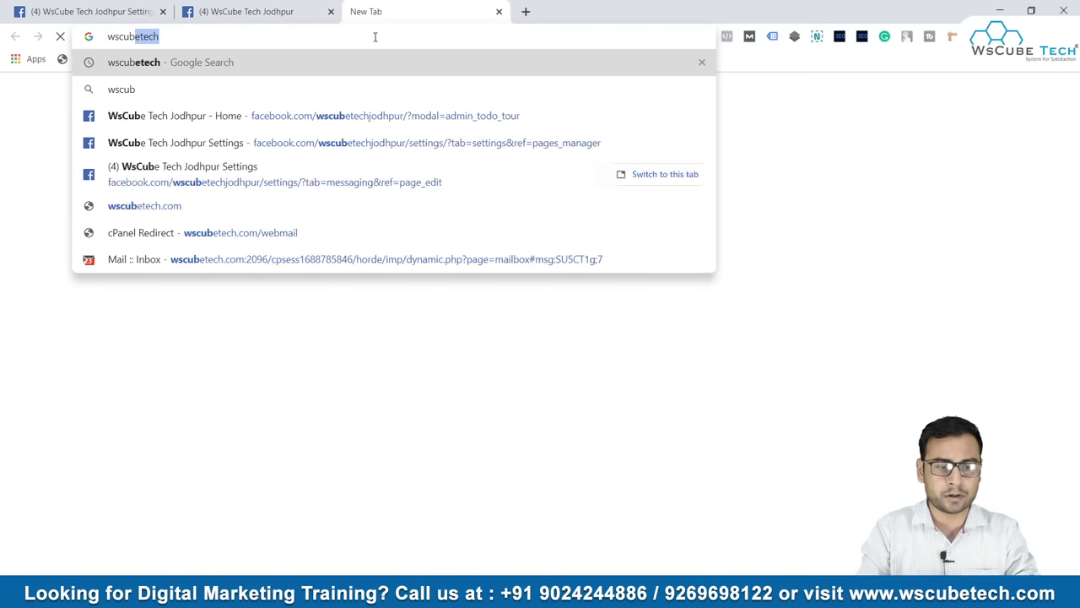
pyautogui.press('BackSpace')
pyautogui.write('ech.com')
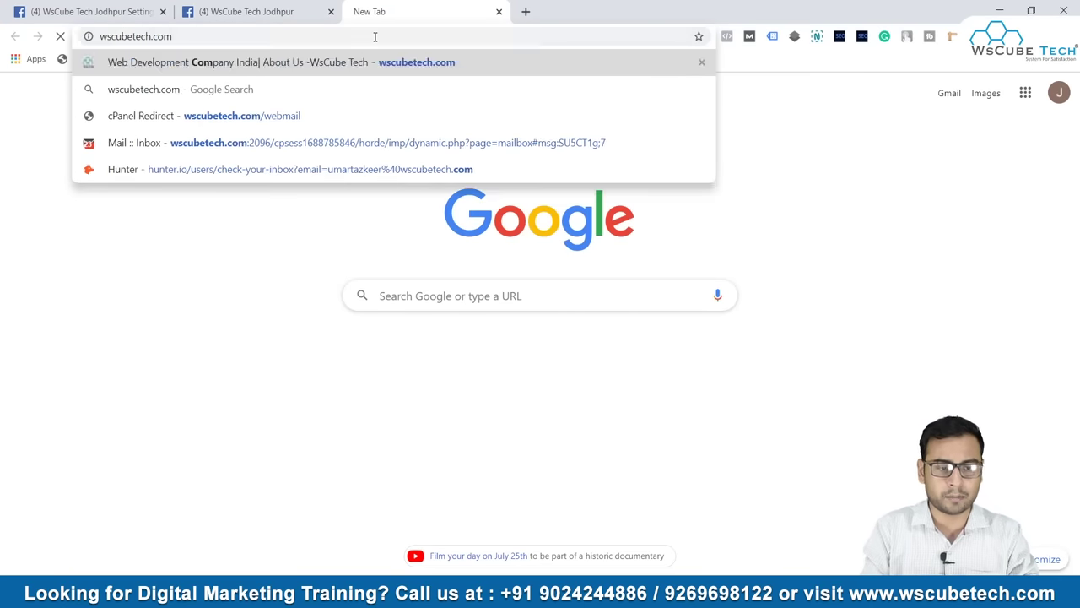
pyautogui.press('Return')
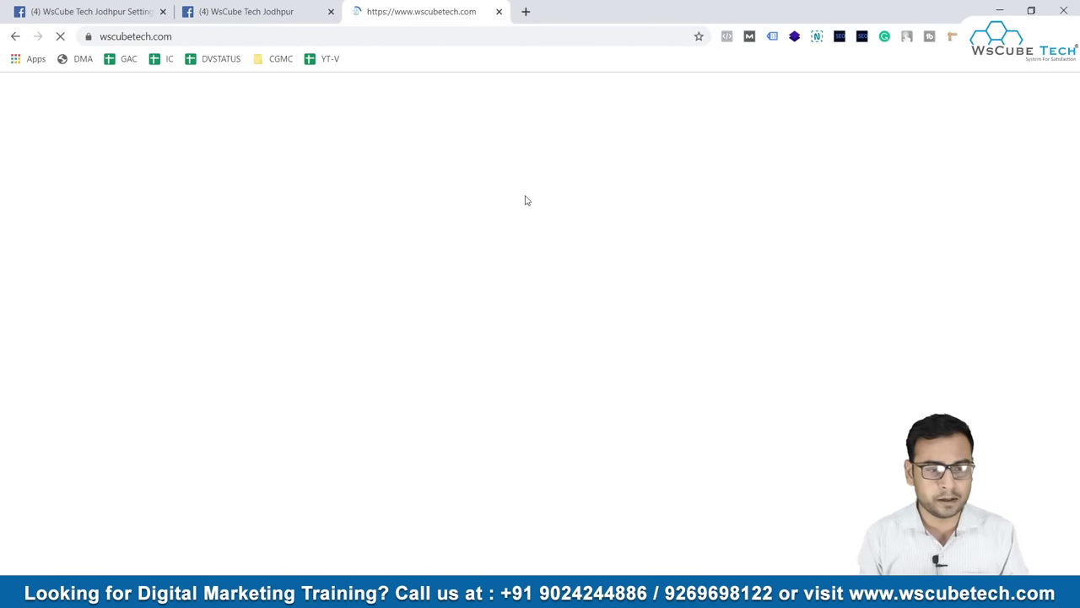
pyautogui.click(265, 36)
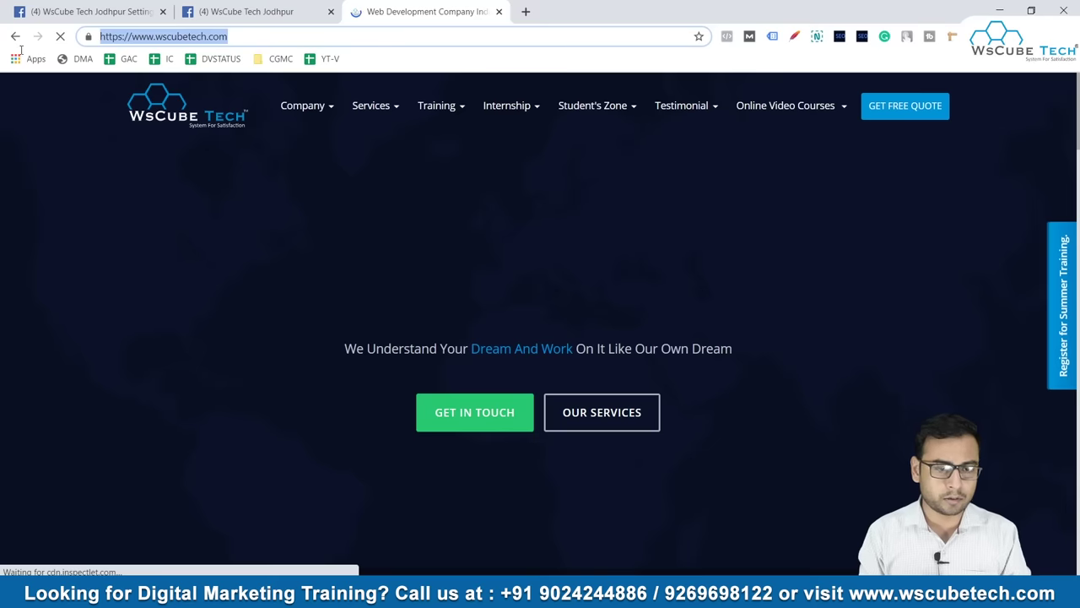
pyautogui.click(245, 11)
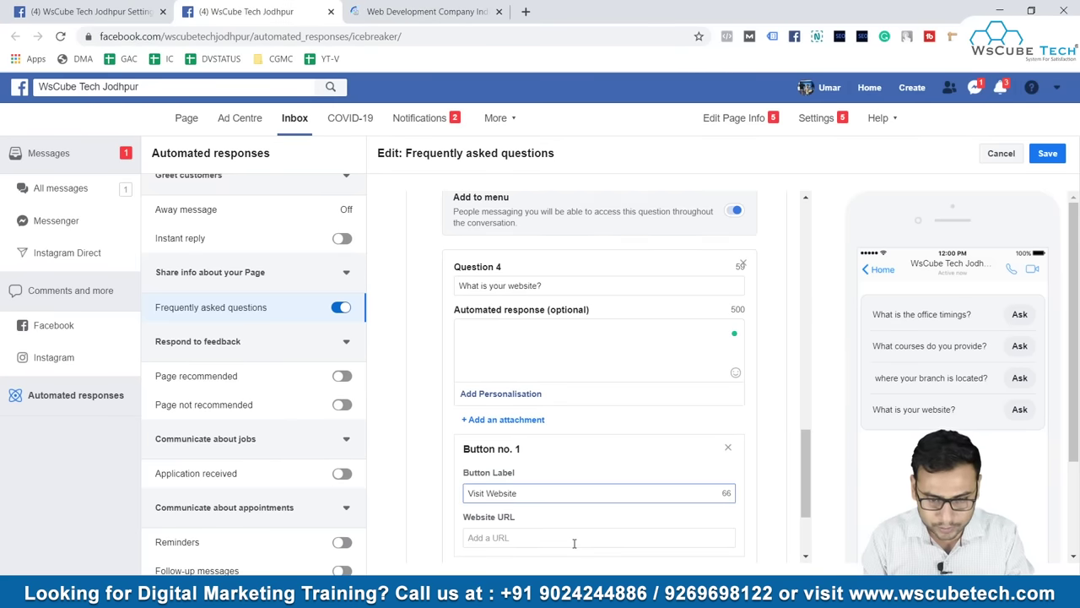
pyautogui.scroll(-2, 529, 440)
pyautogui.click(574, 403)
pyautogui.hotkey('ctrl', 'v')
pyautogui.click(783, 390)
pyautogui.scroll(3, 782, 390)
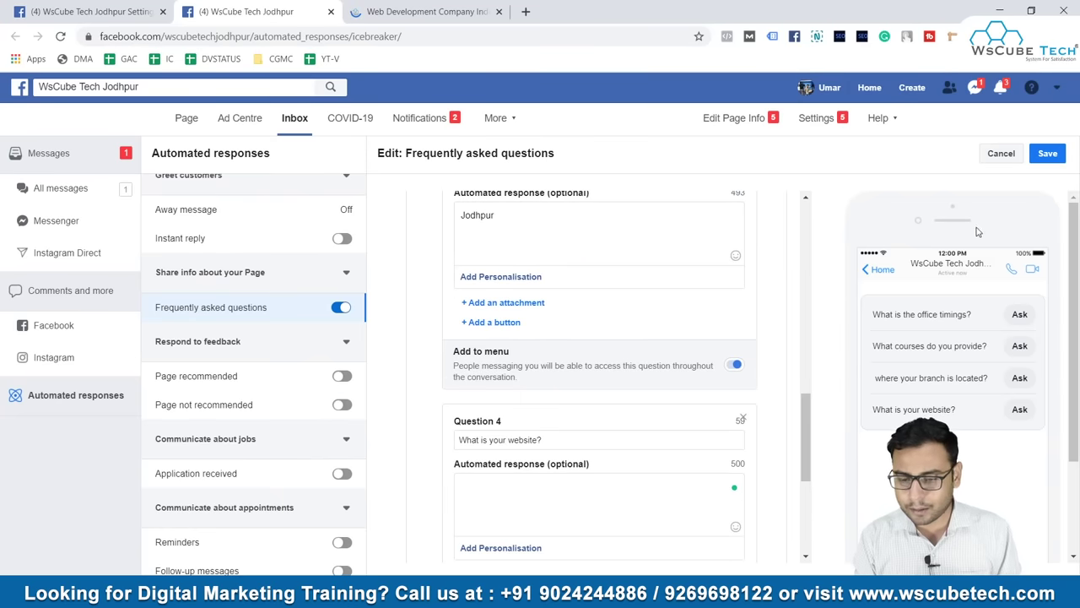
pyautogui.click(1048, 152)
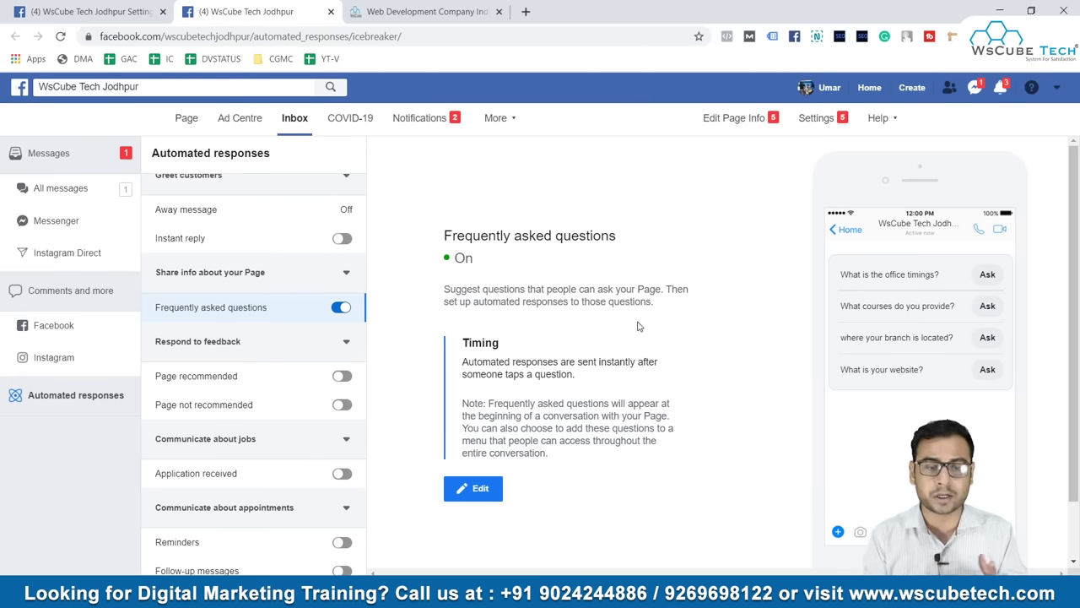
# Step: Copy the Page's Messenger link m.me/wscubetechjodhpur from the Messaging settings into a new tab
pyautogui.click(107, 22)
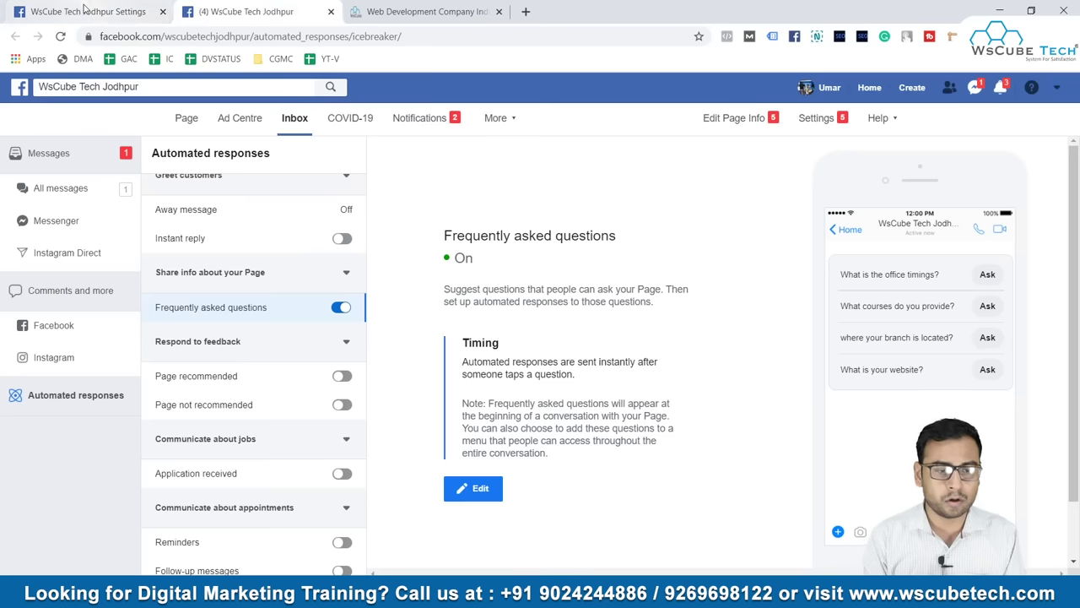
pyautogui.click(85, 11)
pyautogui.click(397, 36)
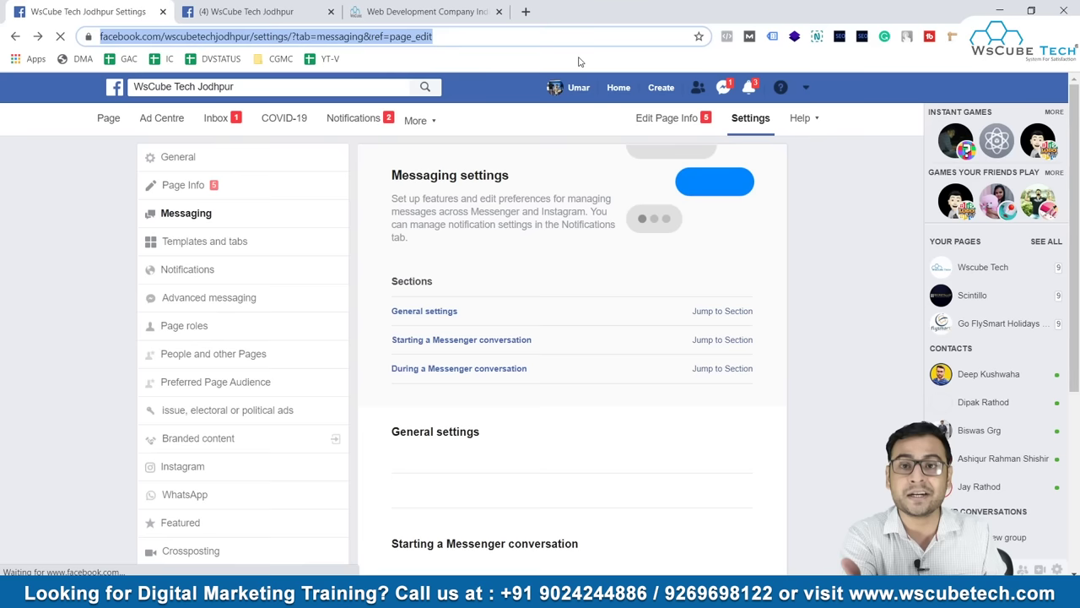
pyautogui.scroll(-5, 582, 379)
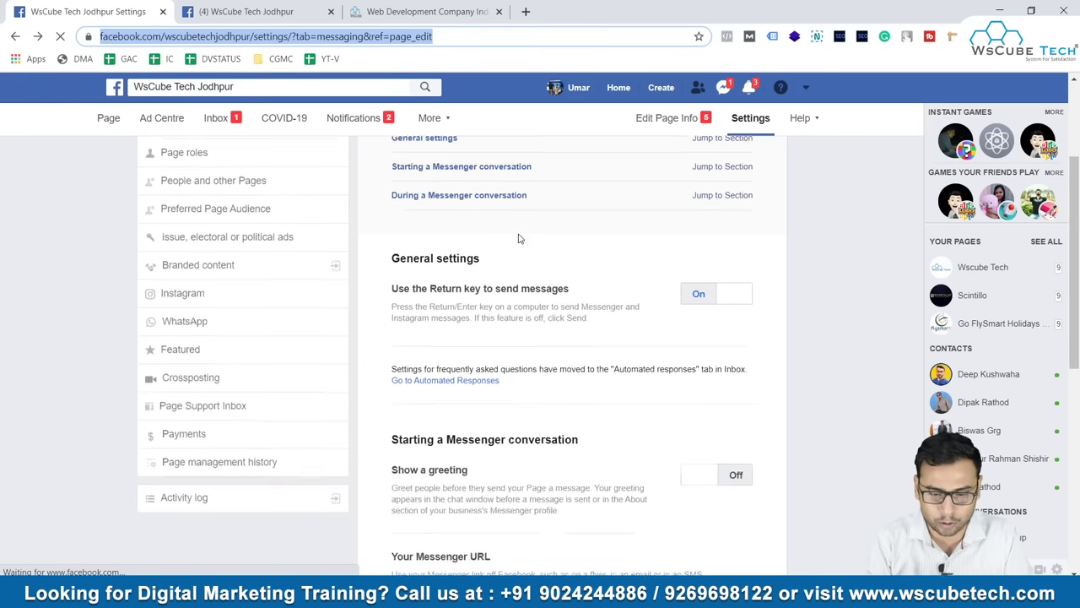
pyautogui.scroll(-2, 584, 381)
pyautogui.moveTo(391, 193); pyautogui.dragTo(509, 196)
pyautogui.click(716, 251)
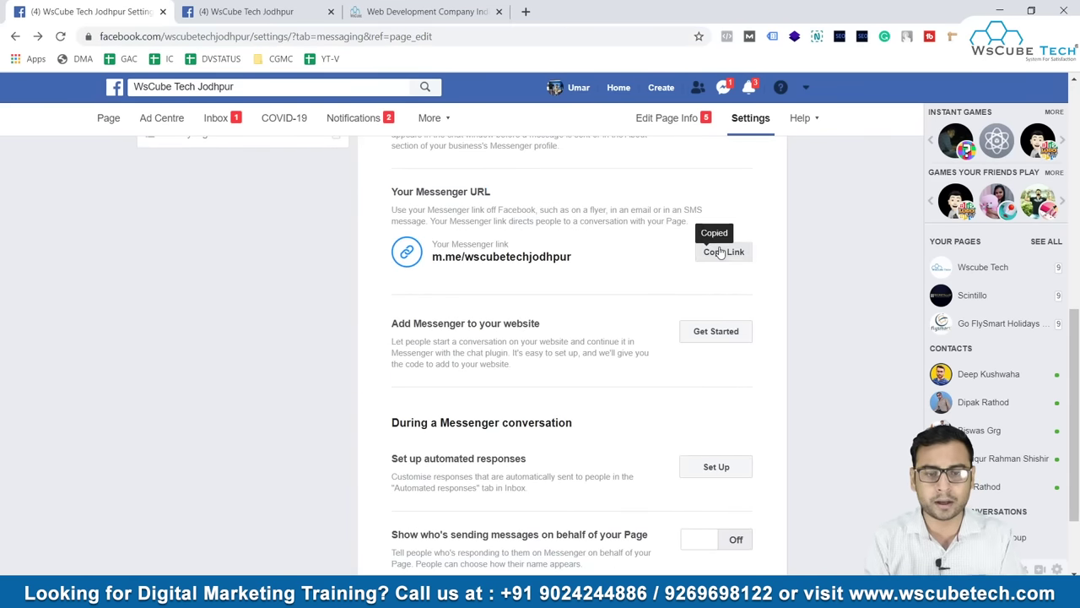
pyautogui.click(525, 11)
# Step: Open m.me/wscubetechjodhpur to check the four suggested FAQ questions, then return to the settings tab
pyautogui.hotkey('ctrl', 'v')
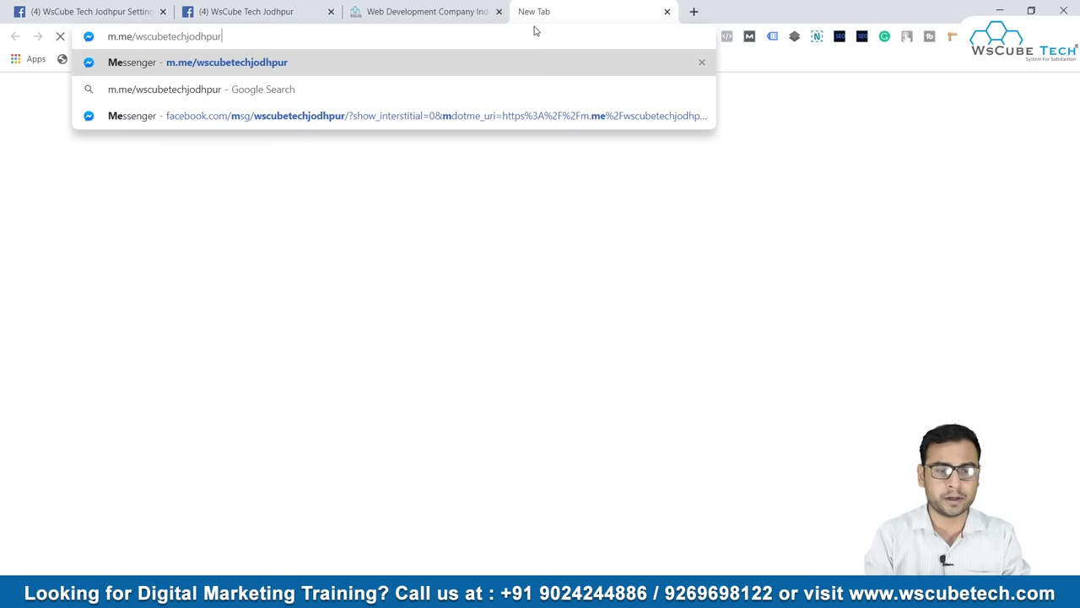
pyautogui.press('Return')
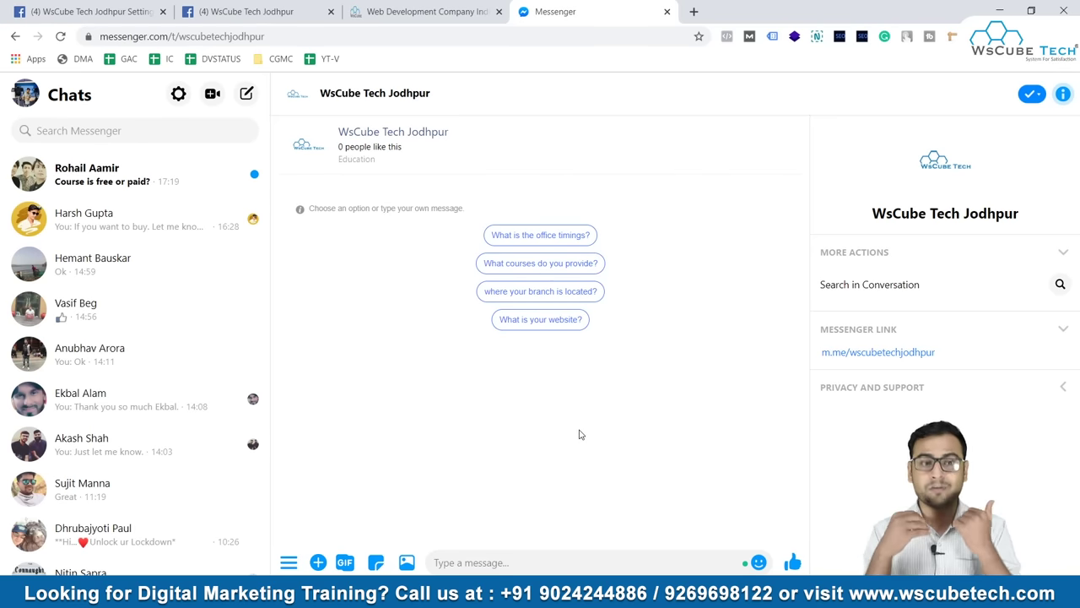
pyautogui.click(242, 9)
# Step: Ask 'where your branch is located?' in the Messenger chat and receive the reply 'Jodhpur'
pyautogui.click(85, 11)
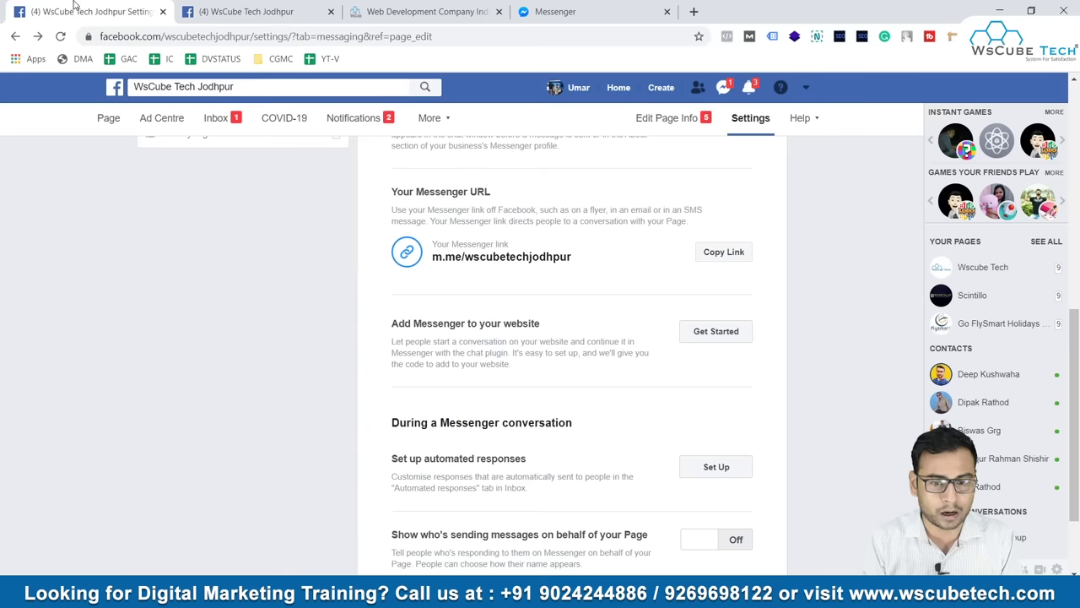
pyautogui.click(320, 182)
pyautogui.click(426, 11)
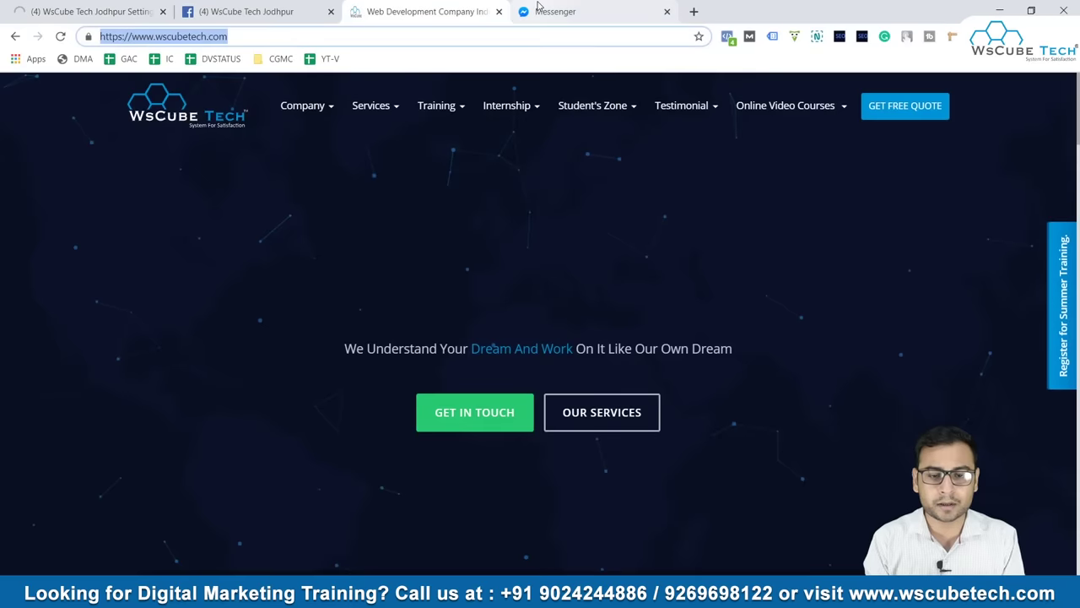
pyautogui.click(555, 11)
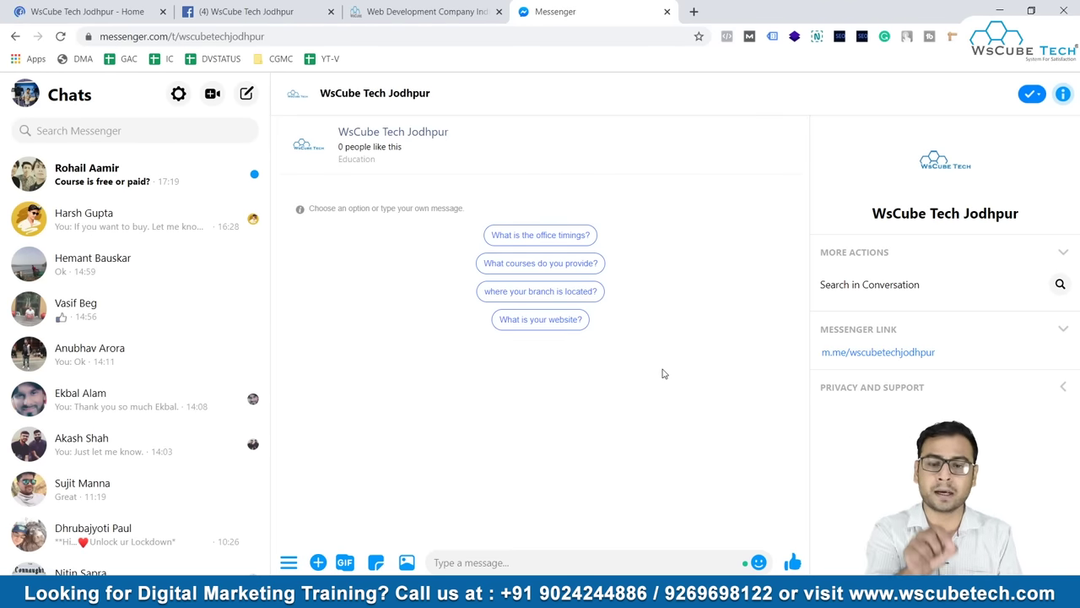
pyautogui.click(516, 294)
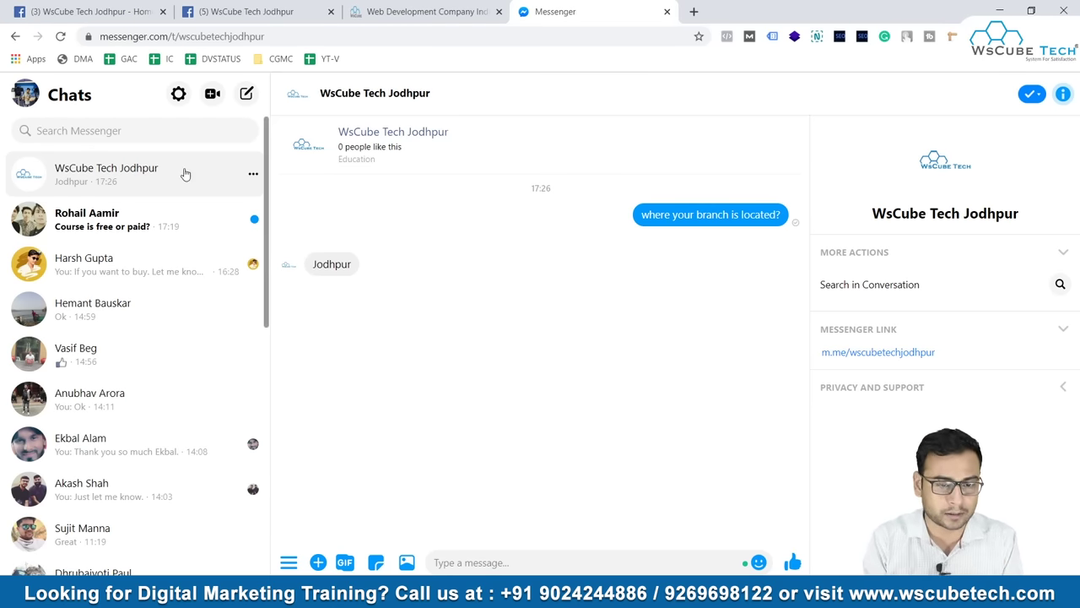
# Step: Delete the WsCube Tech Jodhpur test conversation and return to the Facebook Page
pyautogui.click(253, 173)
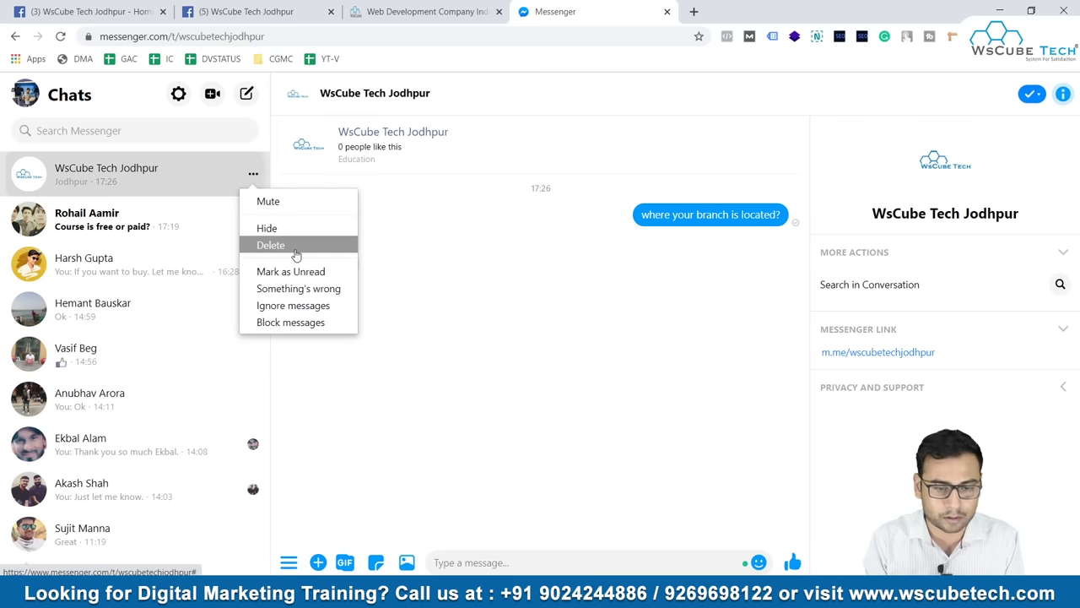
pyautogui.click(287, 245)
pyautogui.click(530, 279)
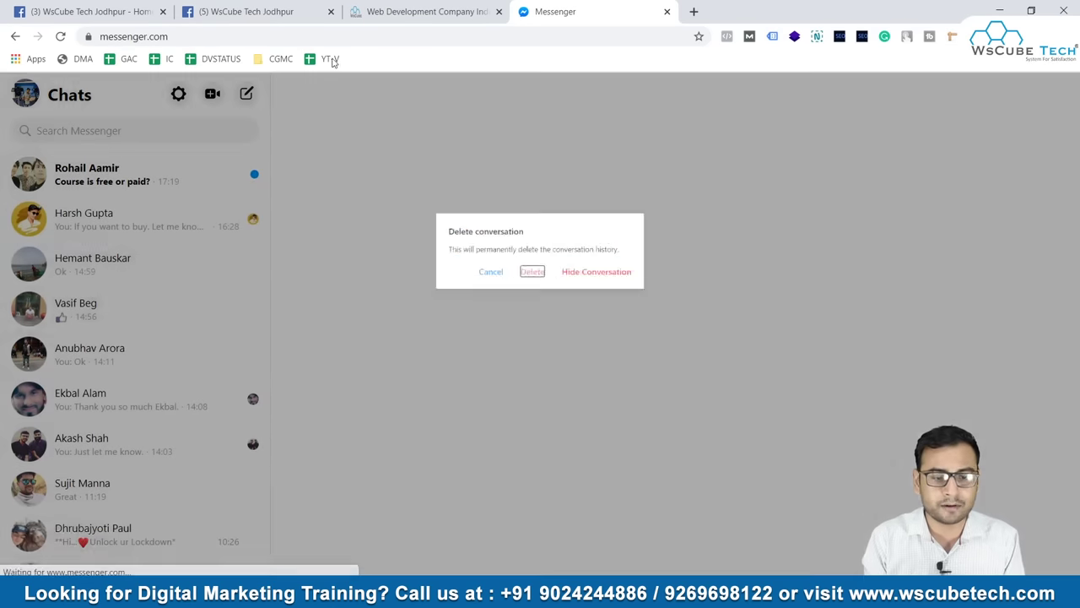
pyautogui.click(258, 11)
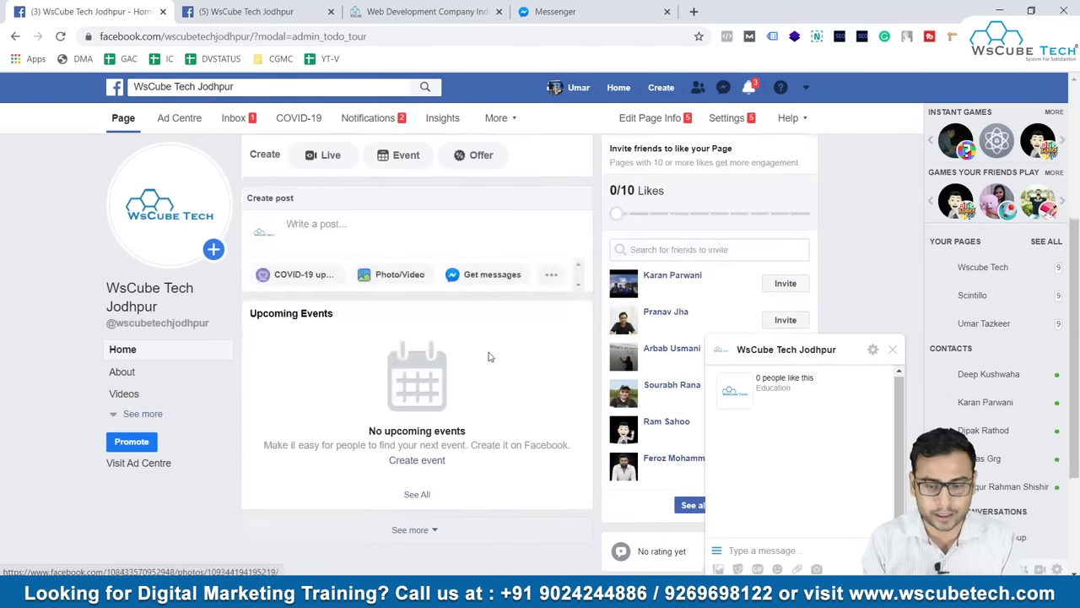
# Step: Copy the m.me/wscubetechjodhpur link again from Settings > Messaging and bring Messenger's chat list forward
pyautogui.click(244, 9)
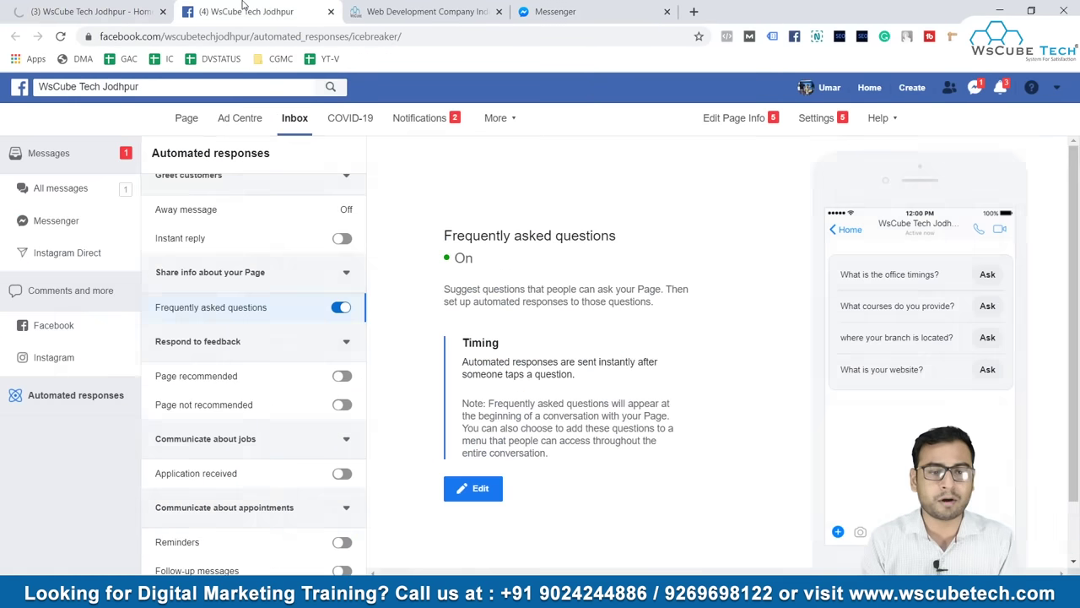
pyautogui.click(140, 11)
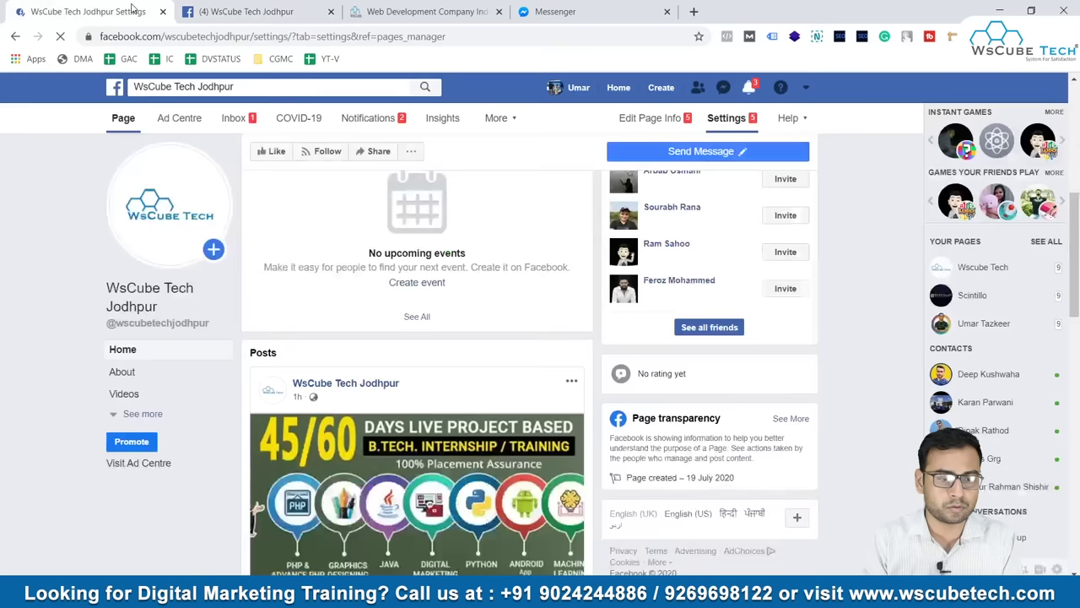
pyautogui.click(279, 9)
pyautogui.click(135, 12)
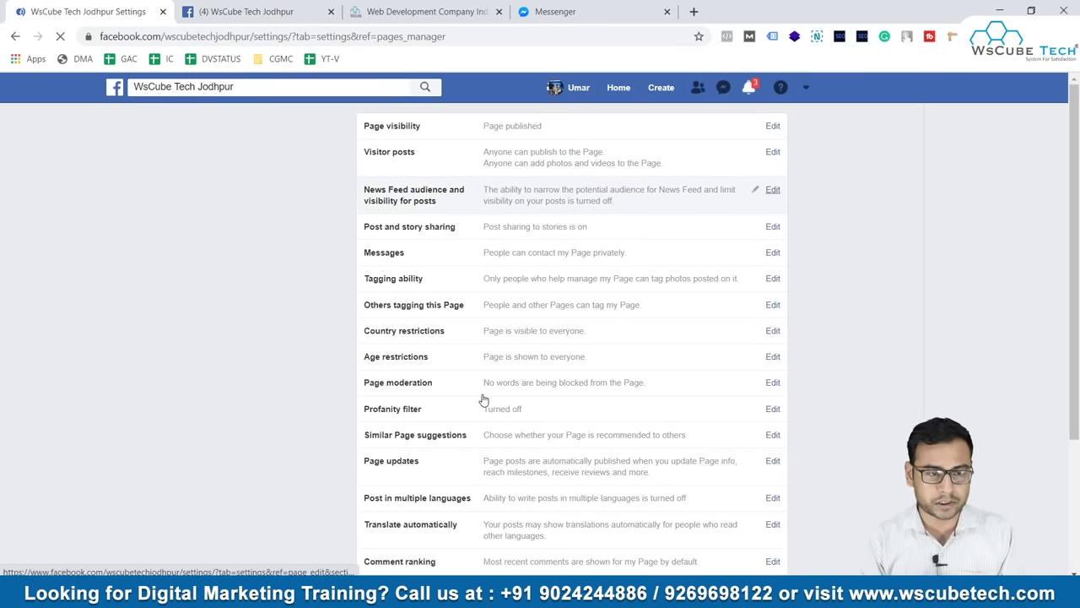
pyautogui.scroll(-1, 483, 400)
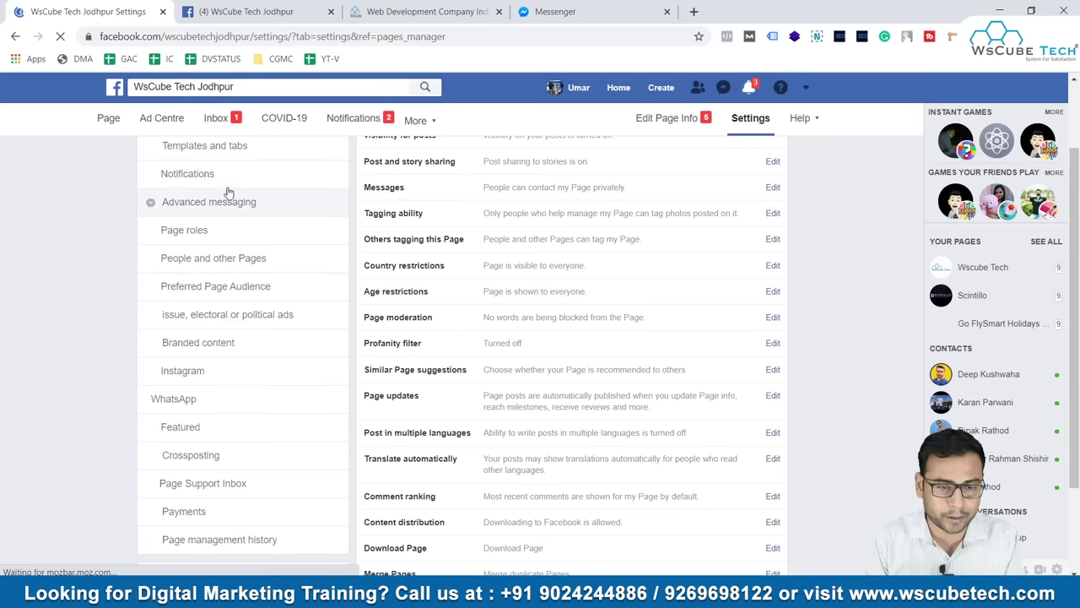
pyautogui.click(195, 207)
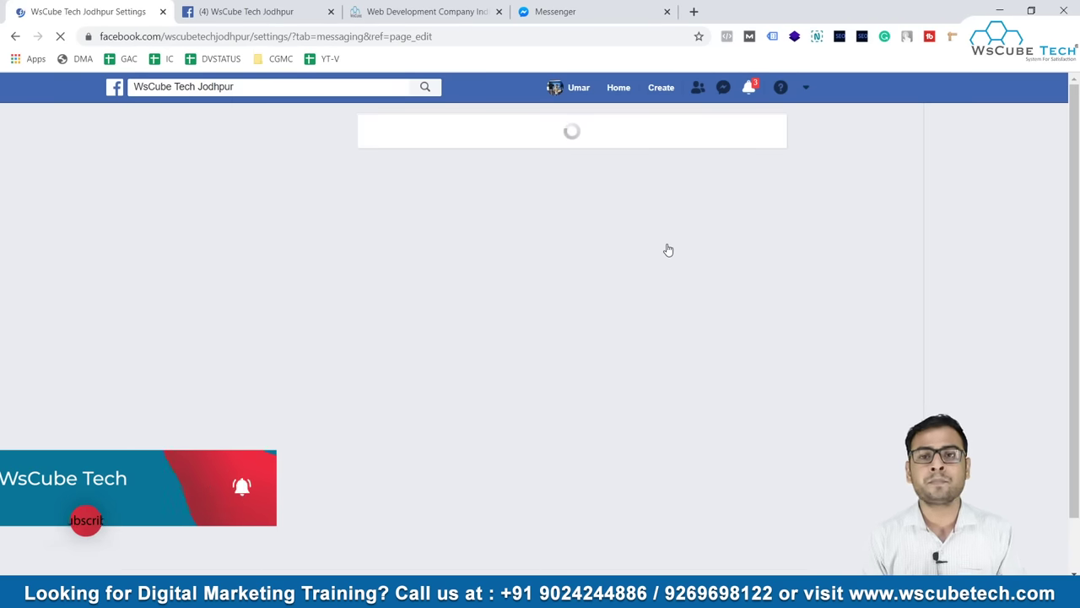
pyautogui.scroll(-4, 673, 380)
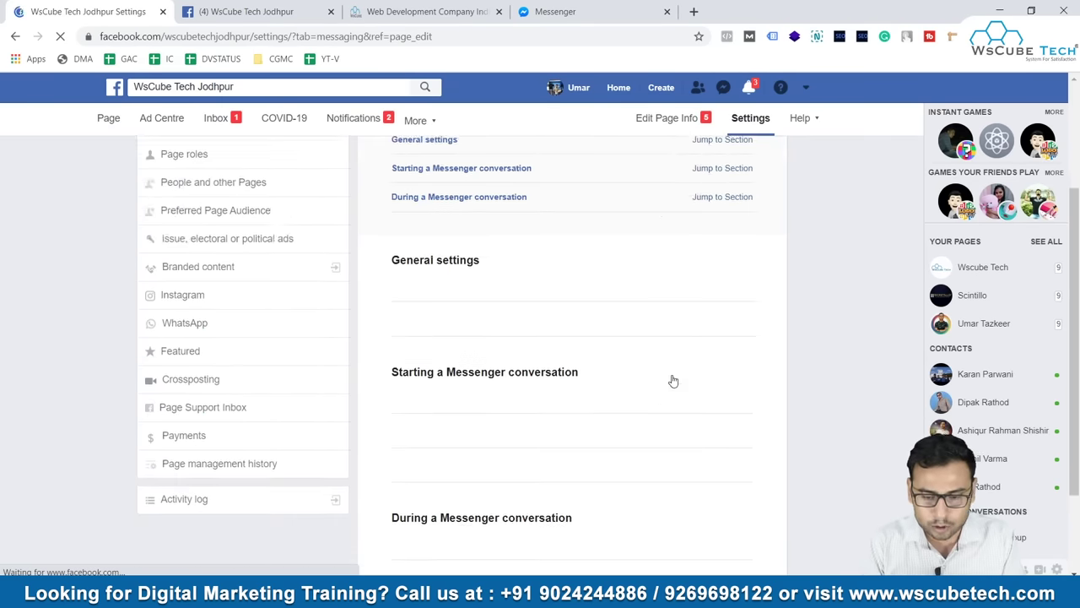
pyautogui.scroll(-1, 672, 380)
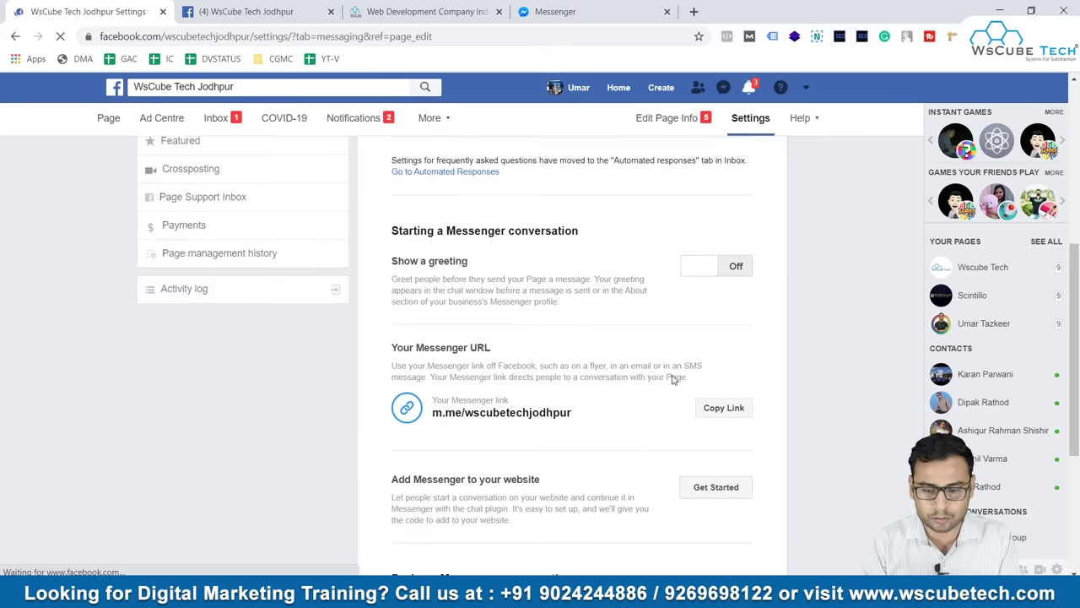
pyautogui.click(747, 413)
pyautogui.click(590, 10)
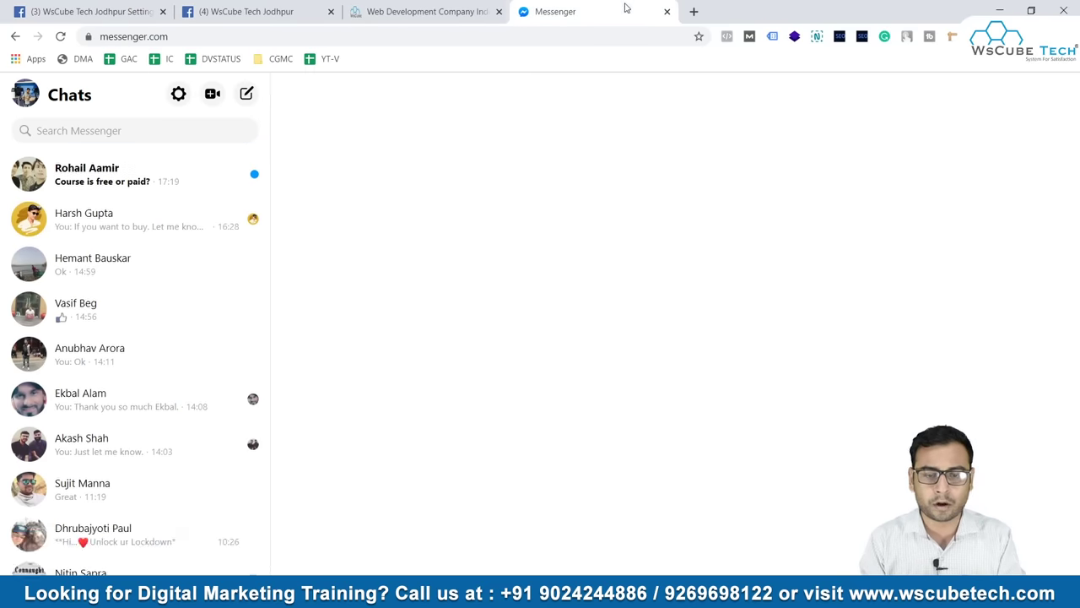
# Step: Open the pasted Messenger link for the Page and delete the old test conversation
pyautogui.click(320, 36)
pyautogui.hotkey('ctrl', 'v')
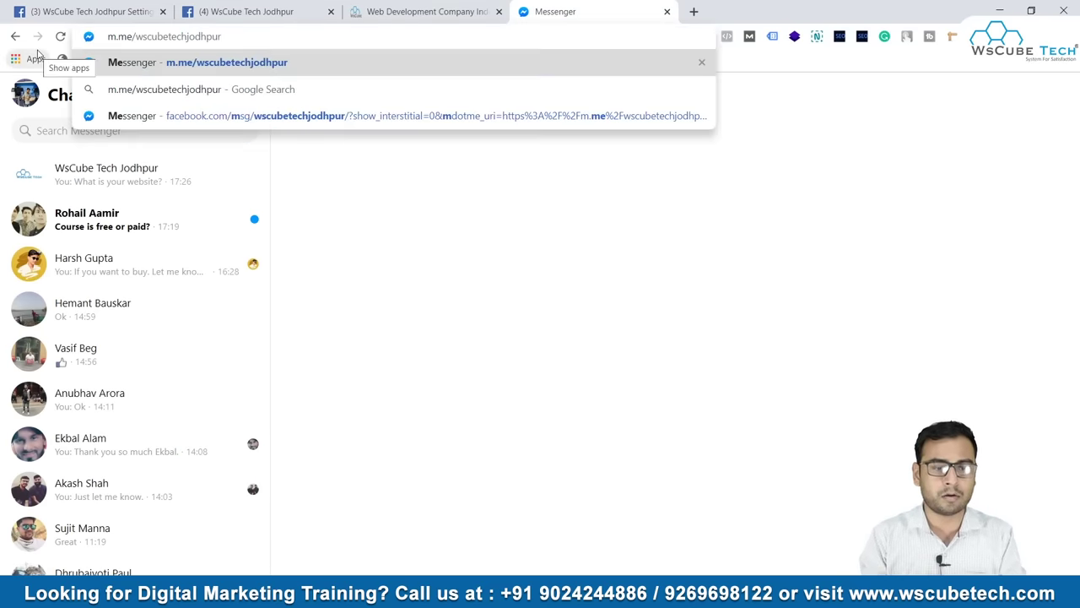
pyautogui.press('Return')
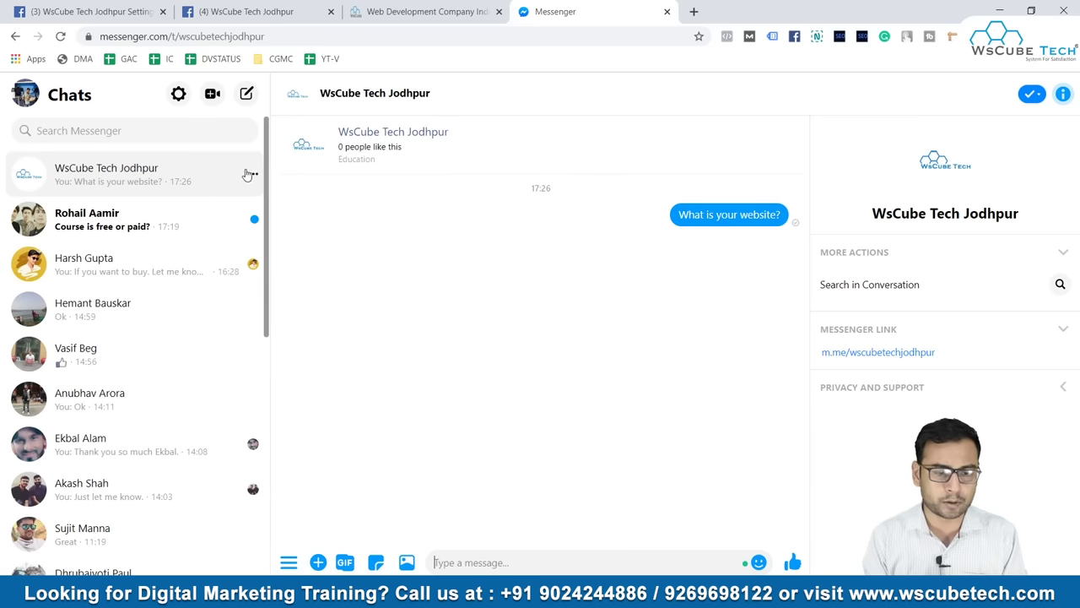
pyautogui.click(253, 173)
pyautogui.click(281, 246)
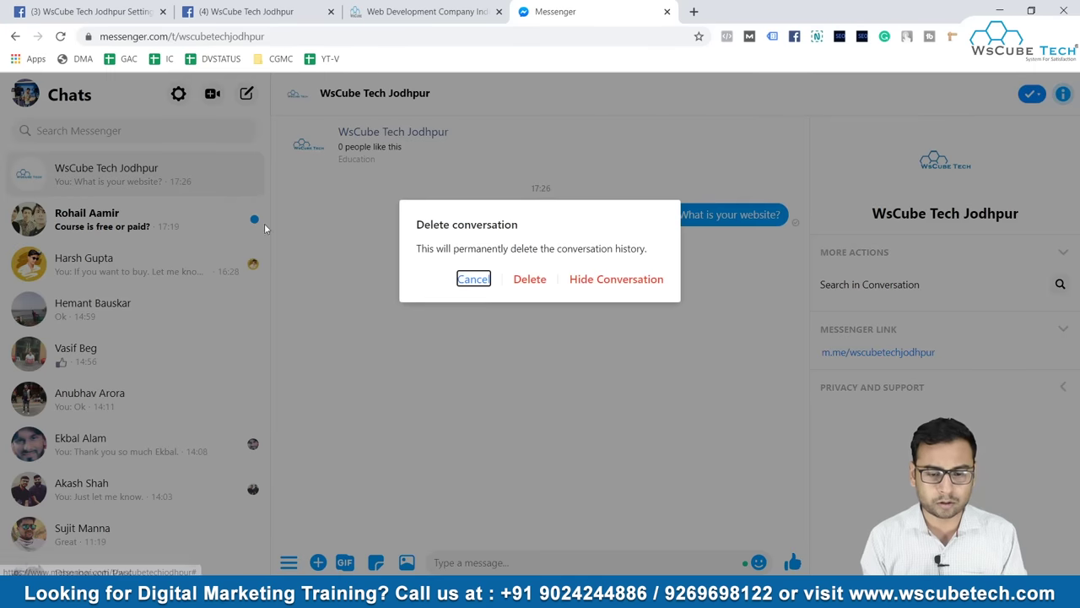
pyautogui.click(528, 280)
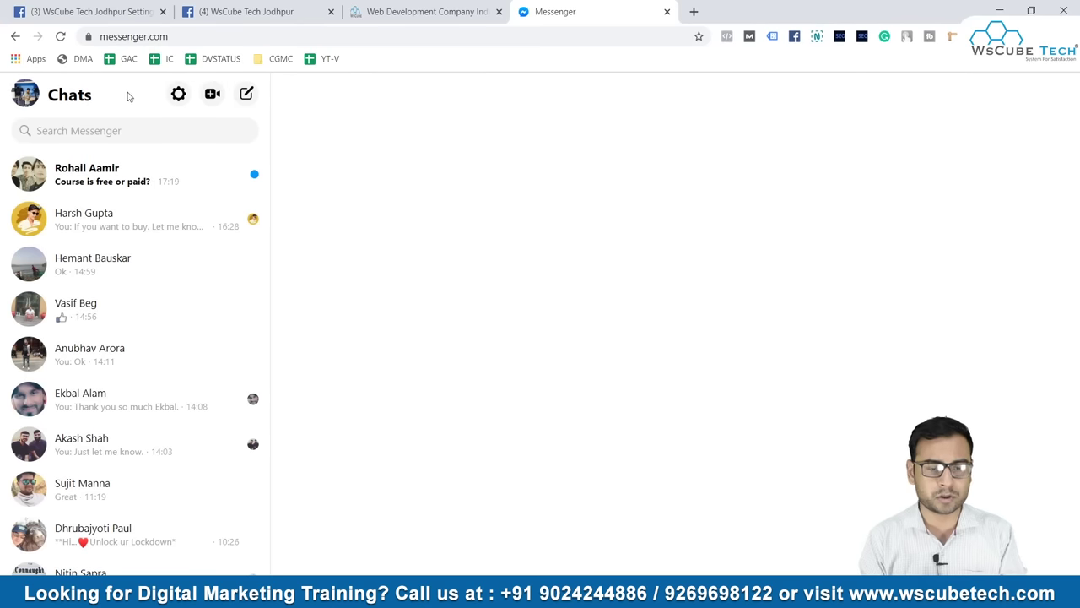
# Step: Reopen m.me/wscubetechjodhpur and ask 'What courses do you provide?' to get the five-course reply
pyautogui.click(316, 35)
pyautogui.write('m.me/wscubetechjodhpur')
pyautogui.press('Return')
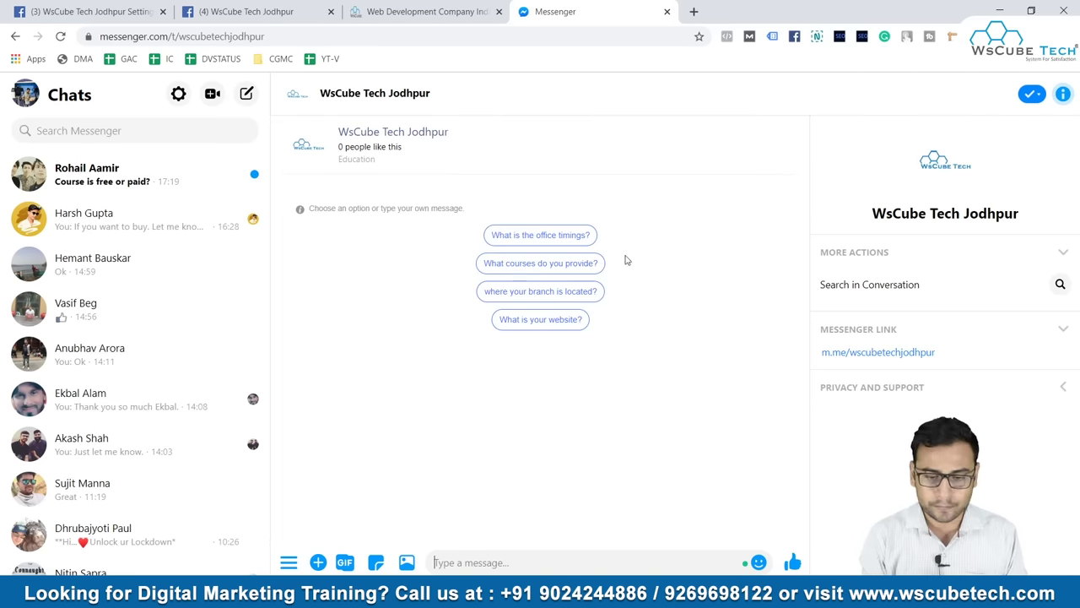
pyautogui.click(545, 266)
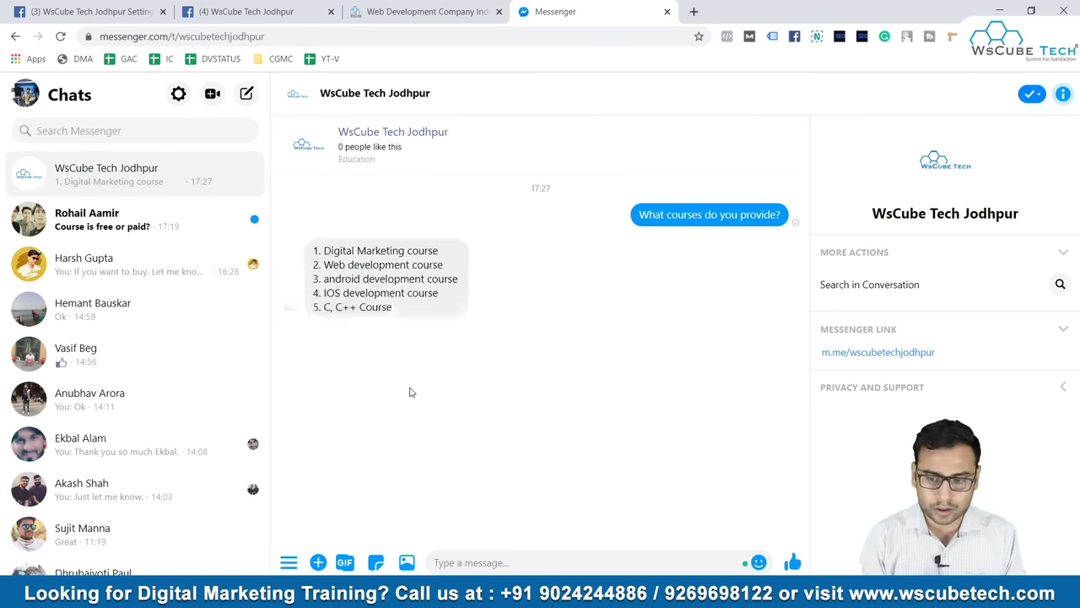
pyautogui.moveTo(416, 329); pyautogui.dragTo(312, 261)
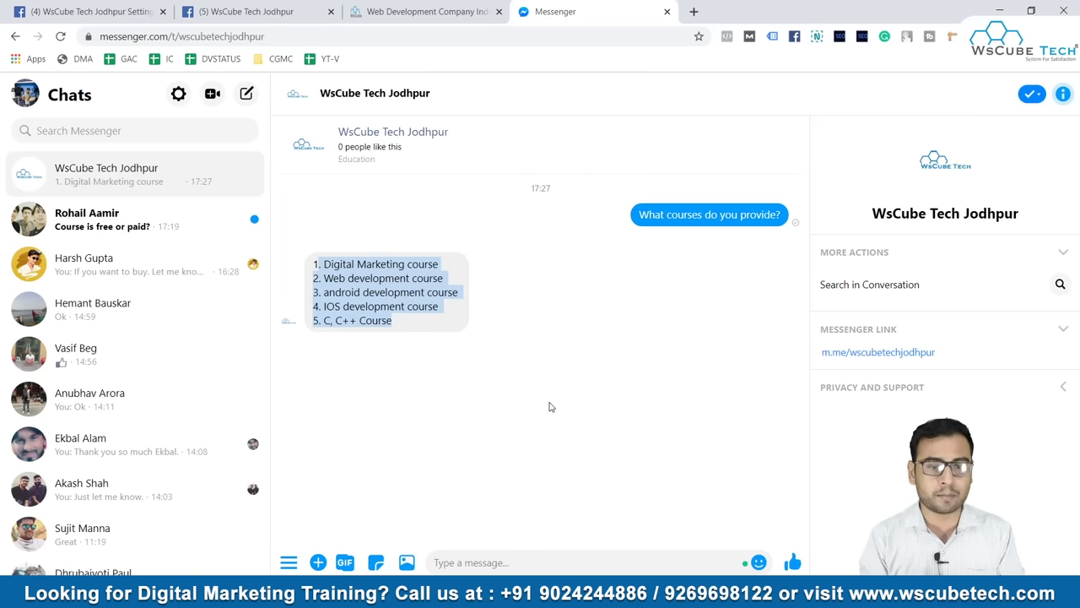
pyautogui.click(235, 9)
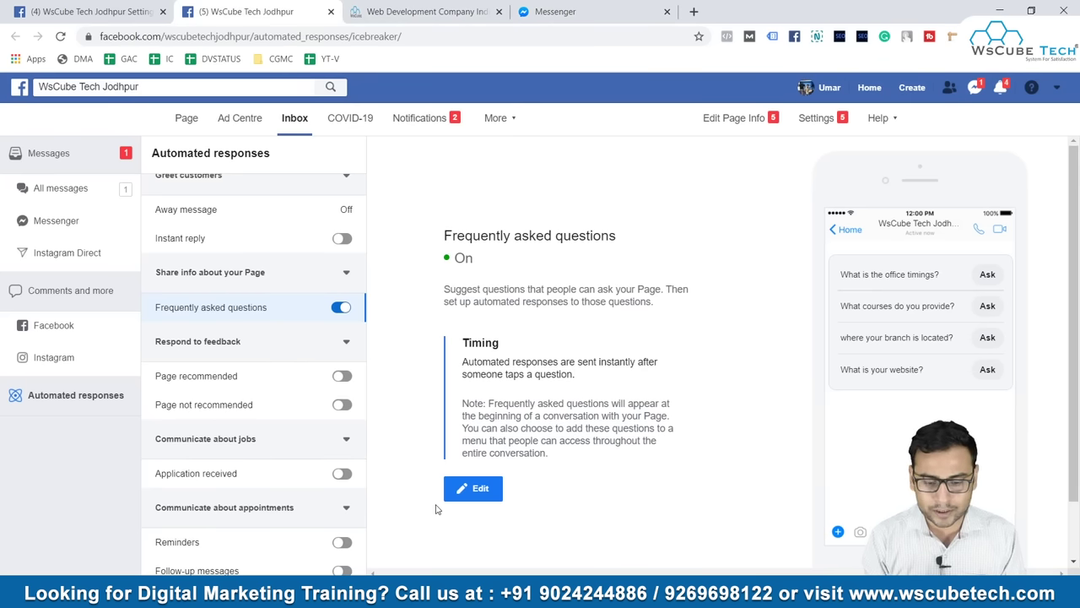
# Step: Add a fifth FAQ question starting with 'W' and begin its automated response
pyautogui.click(460, 490)
pyautogui.scroll(-10, 591, 435)
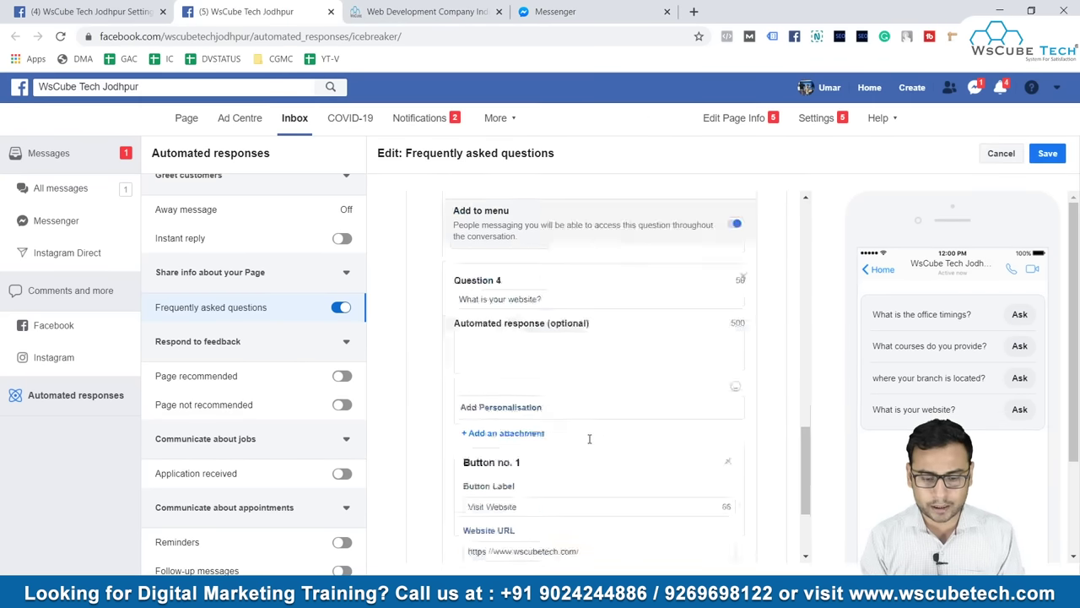
pyautogui.click(499, 528)
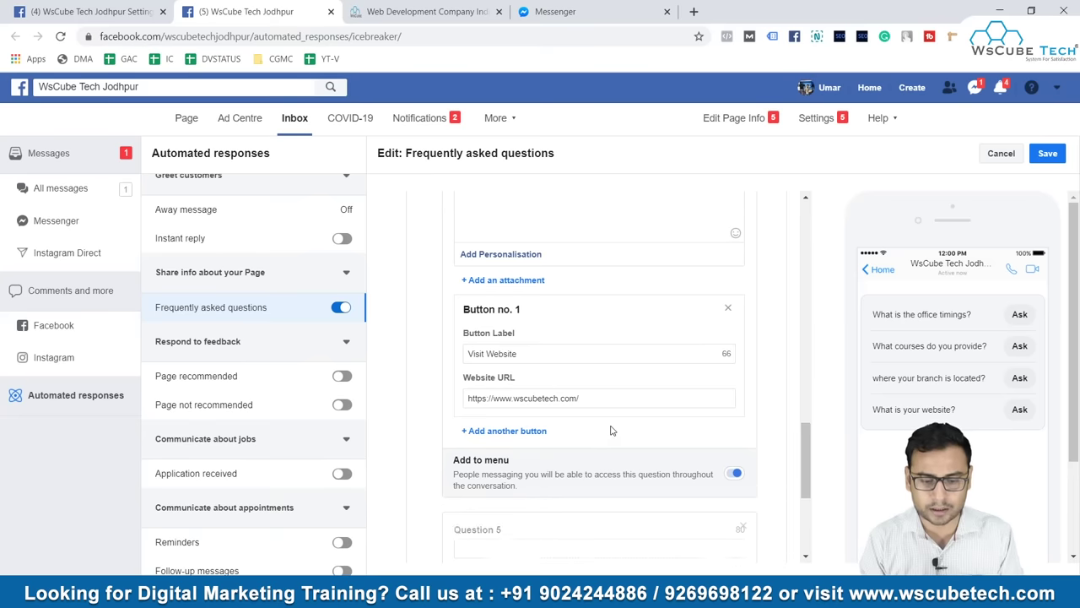
pyautogui.scroll(-3, 611, 430)
pyautogui.click(486, 332)
pyautogui.write('W')
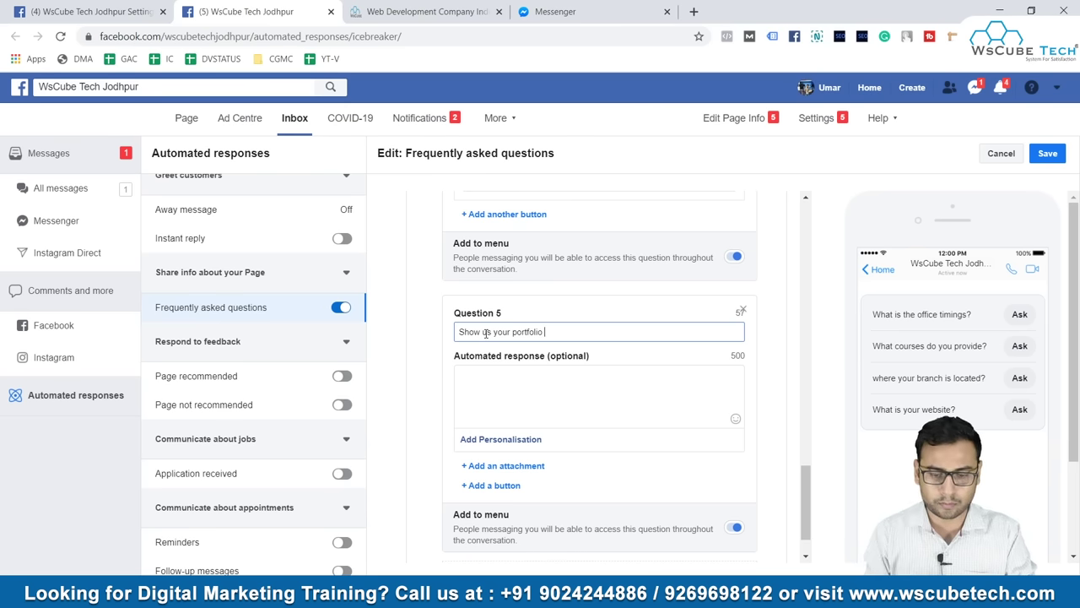
pyautogui.click(532, 397)
pyautogui.scroll(-1, 527, 393)
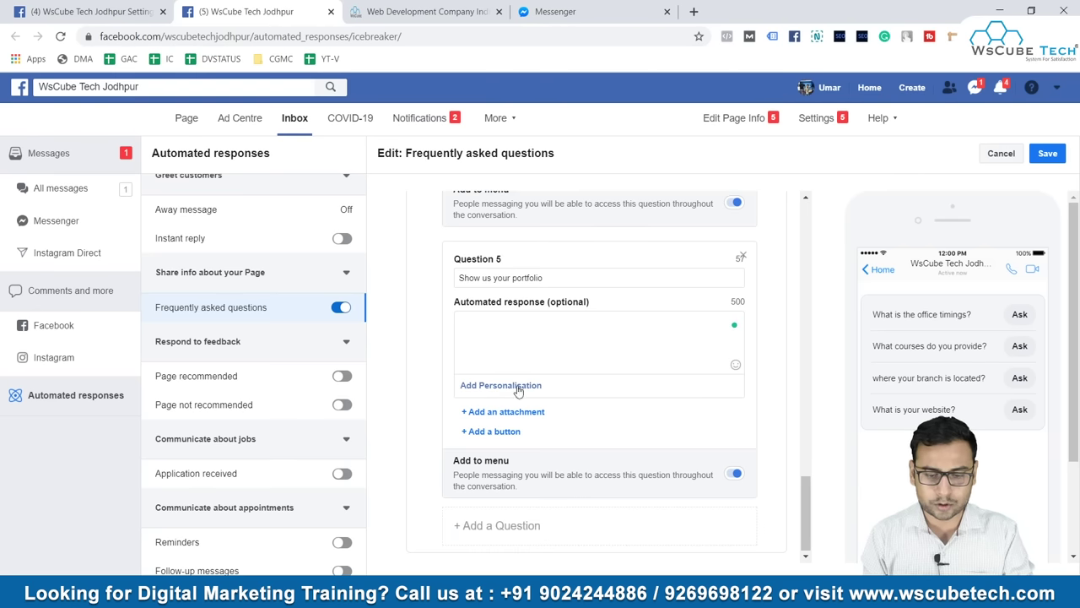
# Step: Attach the image flow_of_link_juice-1531472429967.png to the reply and save the FAQ
pyautogui.click(506, 412)
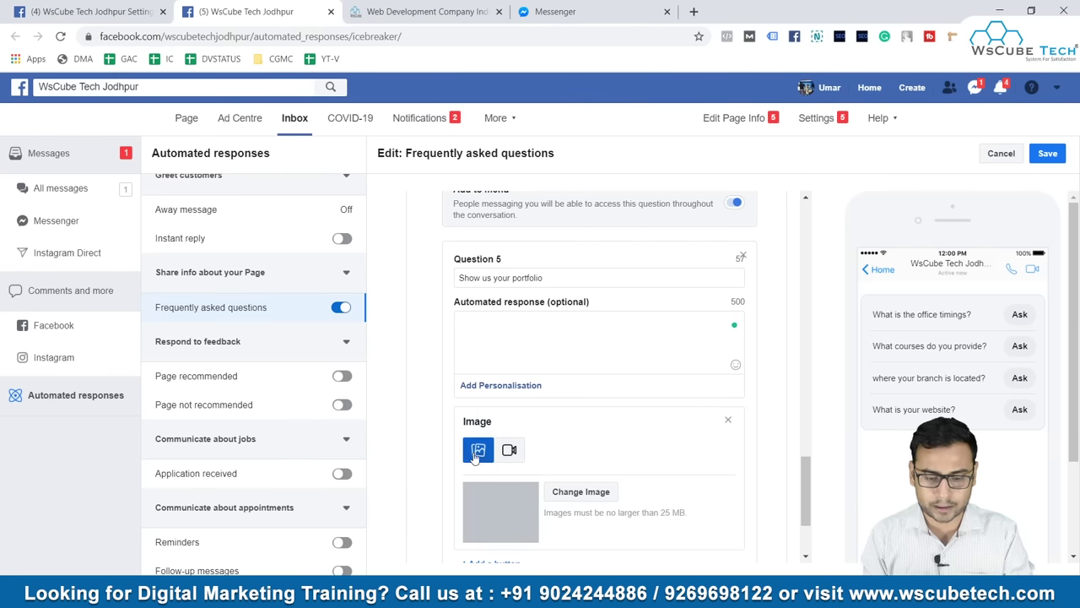
pyautogui.scroll(-1, 604, 399)
pyautogui.click(574, 417)
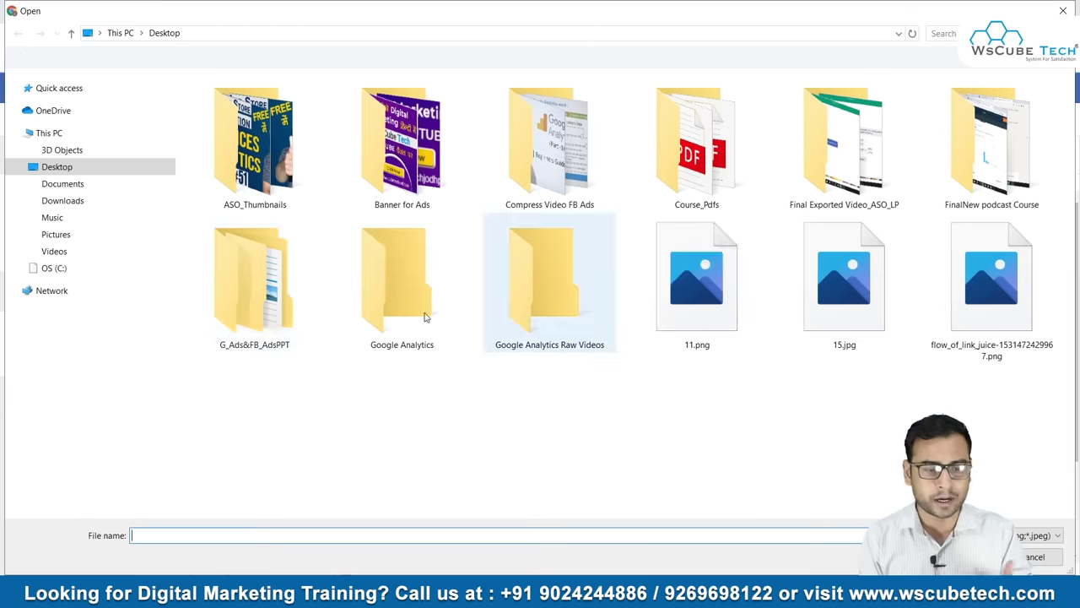
pyautogui.scroll(-3, 824, 382)
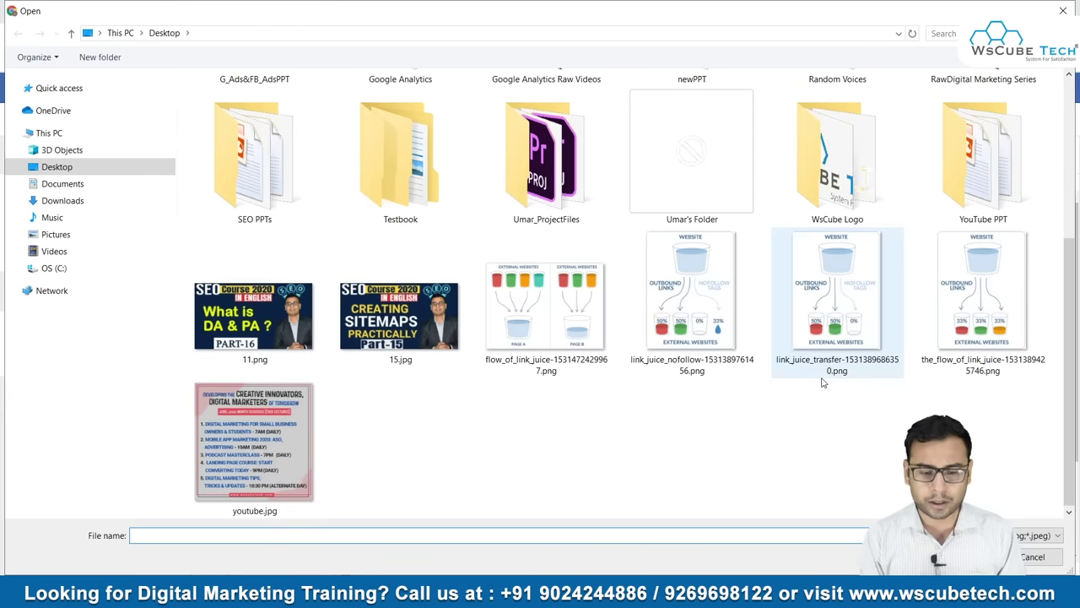
pyautogui.click(540, 321)
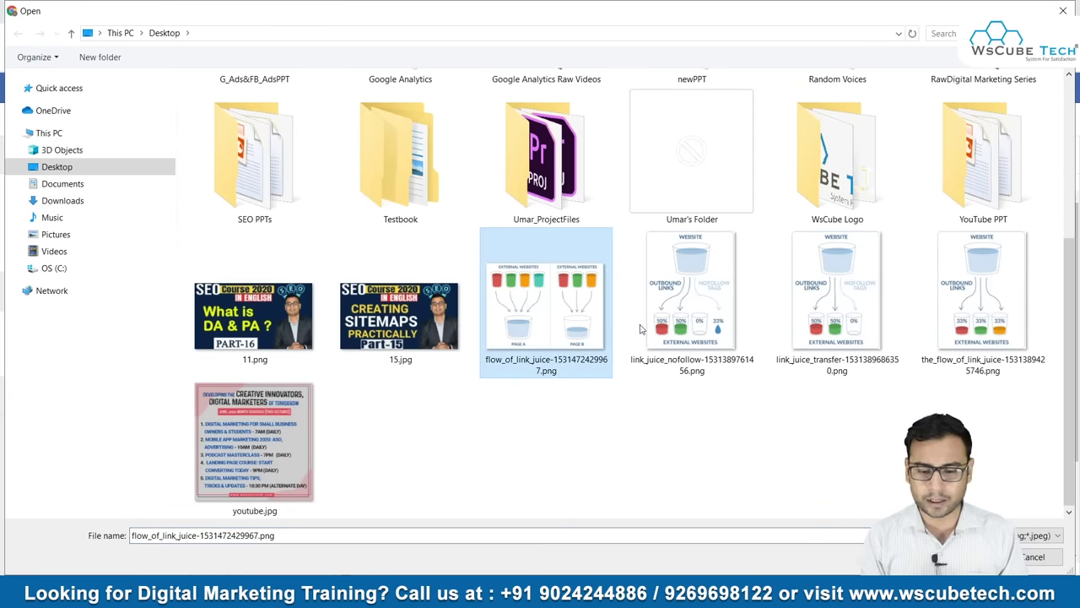
pyautogui.press('Return')
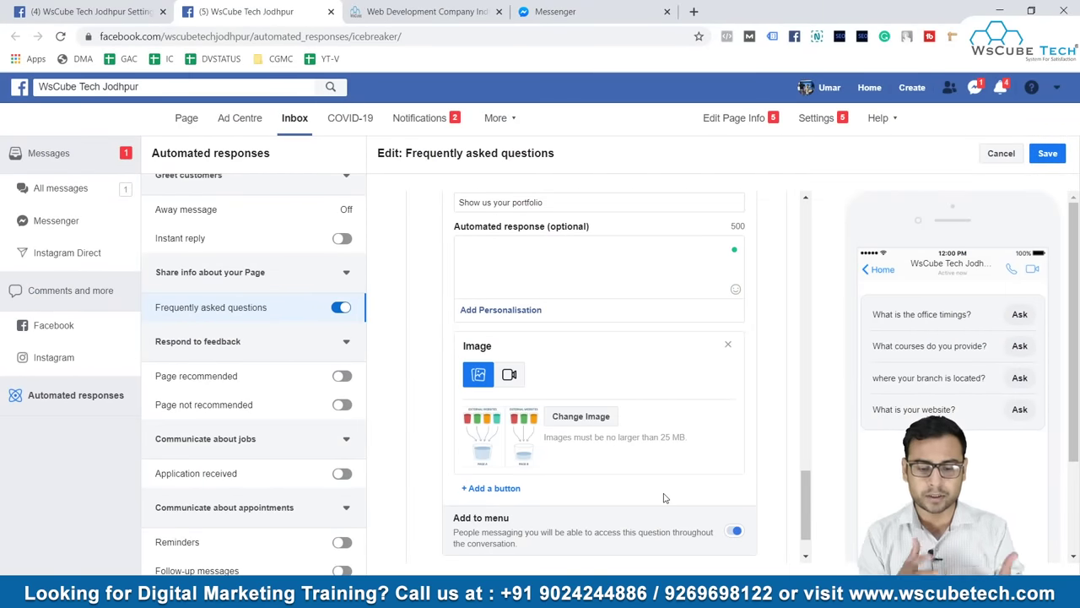
pyautogui.scroll(-1, 663, 498)
pyautogui.scroll(5, 611, 429)
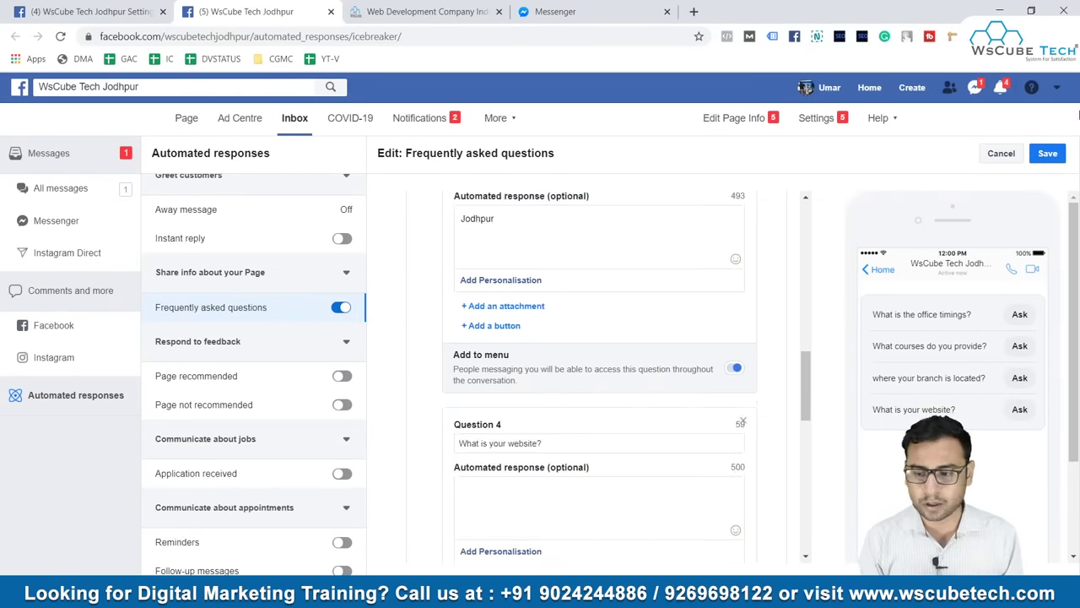
pyautogui.click(1047, 153)
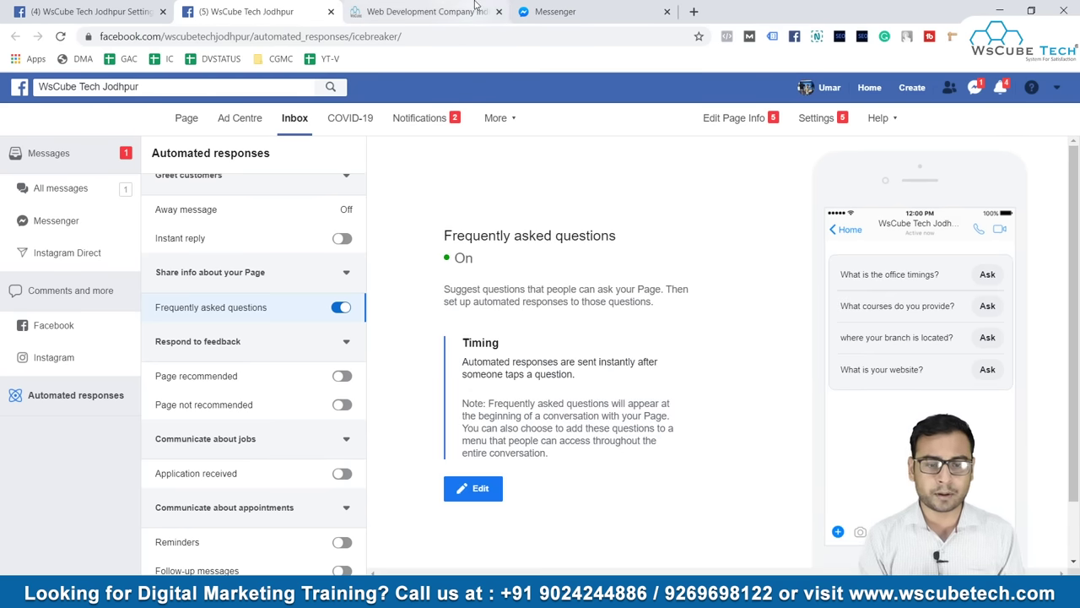
# Step: Permanently delete the WsCube Tech Jodhpur conversation and reload Facebook's automated responses page
pyautogui.click(479, 11)
pyautogui.click(591, 11)
pyautogui.click(253, 174)
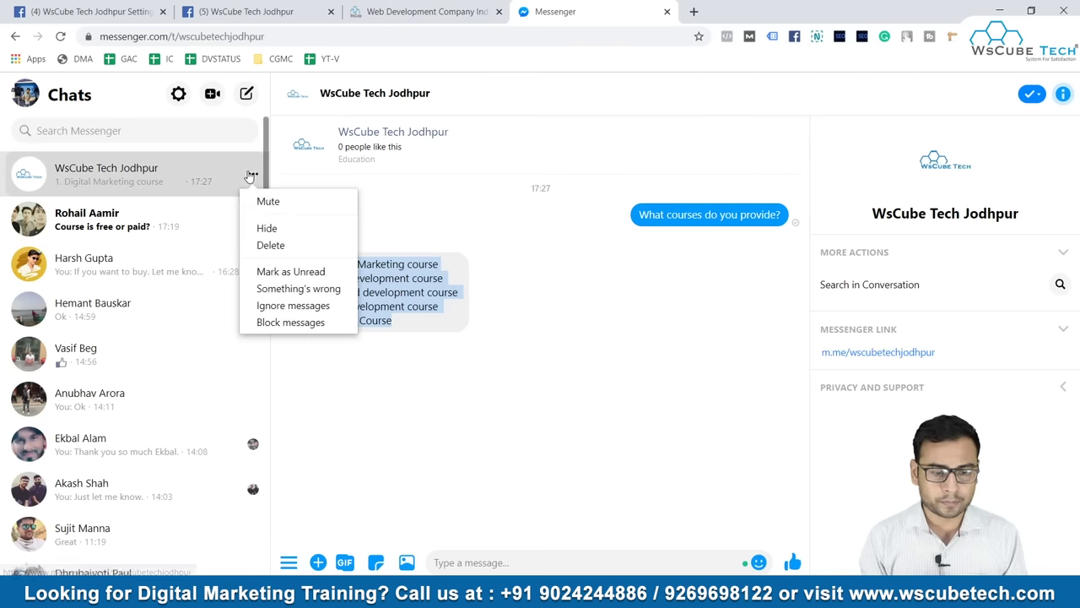
pyautogui.click(269, 244)
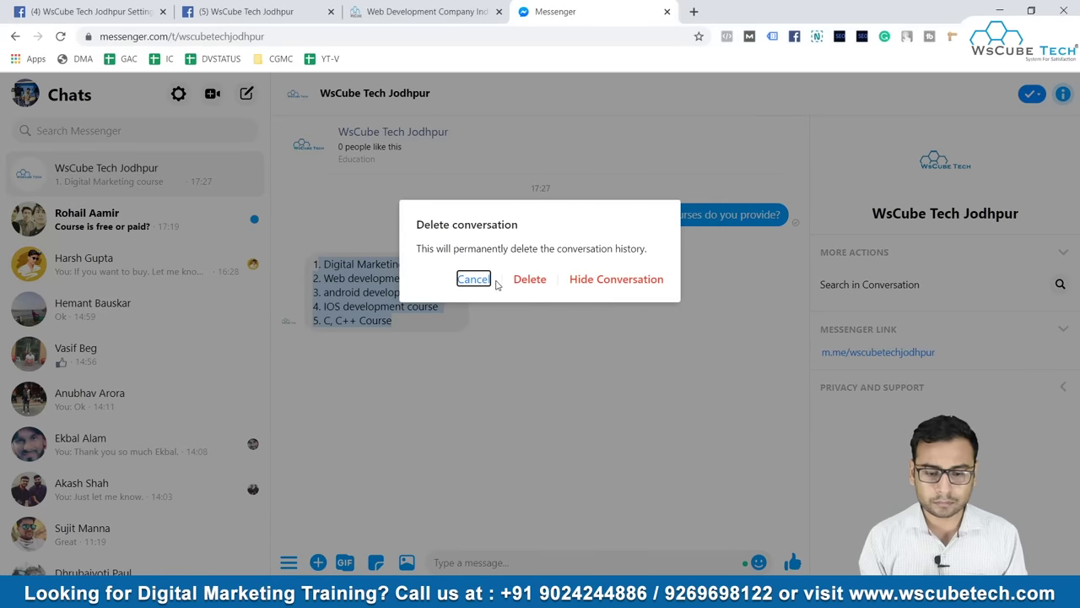
pyautogui.click(531, 281)
pyautogui.click(262, 8)
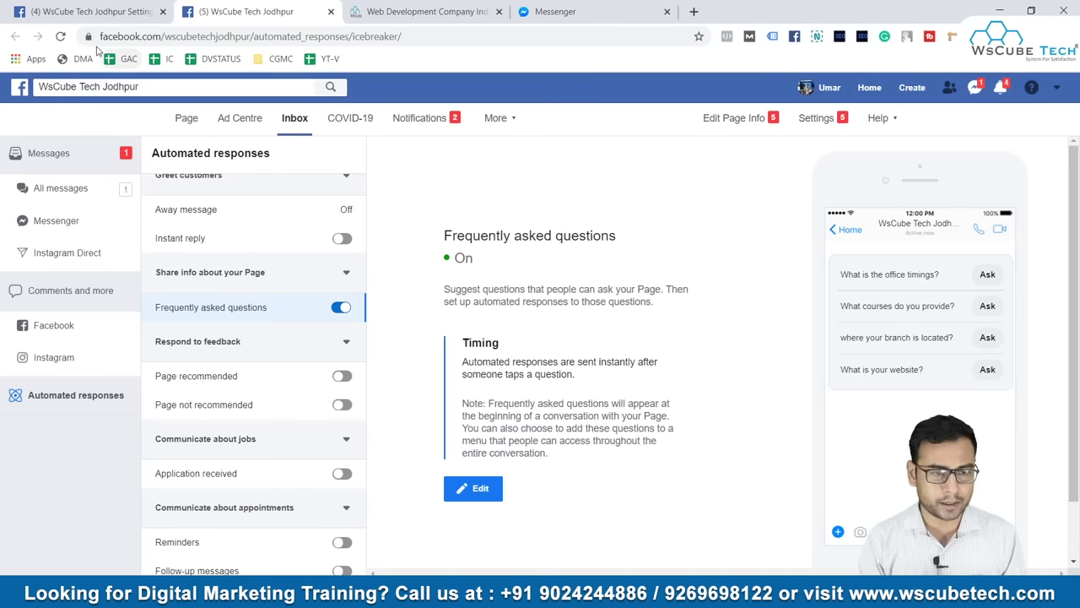
pyautogui.click(60, 35)
pyautogui.scroll(-1, 544, 287)
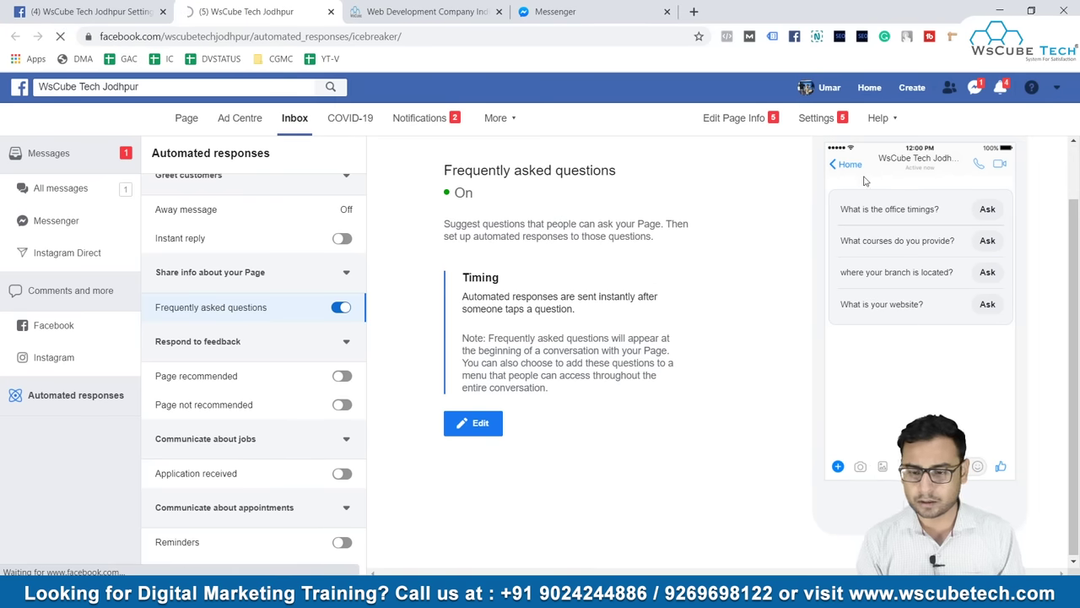
# Step: Reopen m.me/wscubetechjodhpur so the fresh chat offers the four FAQ questions
pyautogui.click(557, 11)
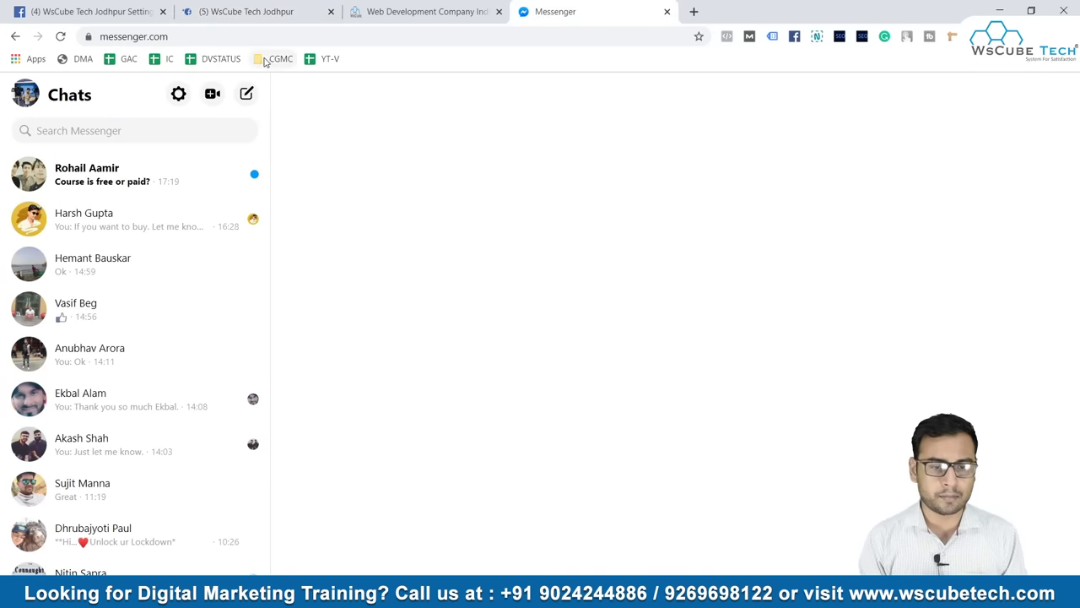
pyautogui.click(453, 33)
pyautogui.write('m.me/wscubetechjodhpur')
pyautogui.press('Return')
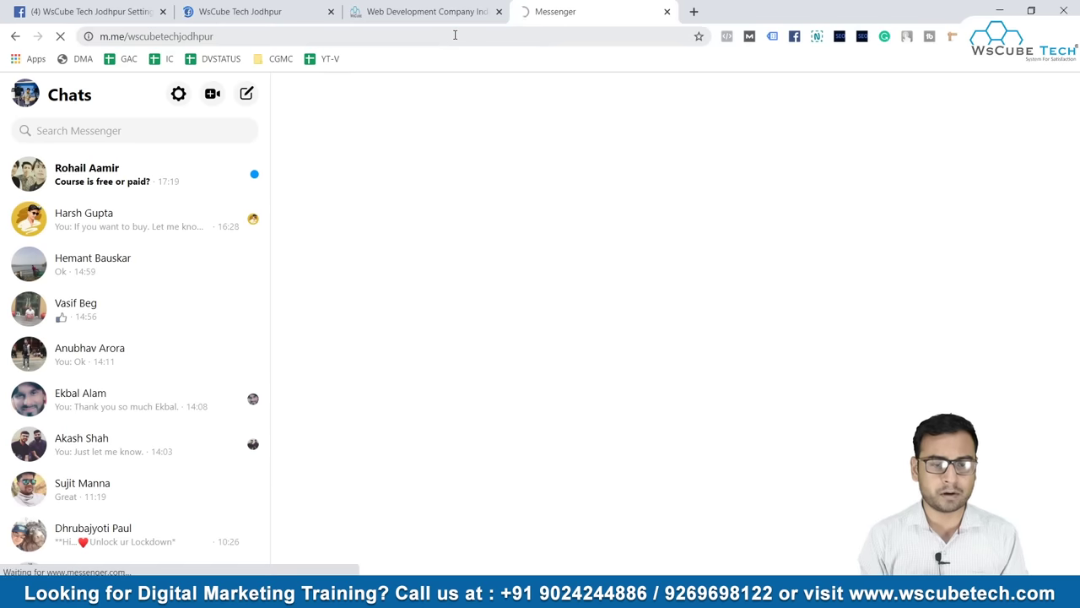
pyautogui.click(305, 7)
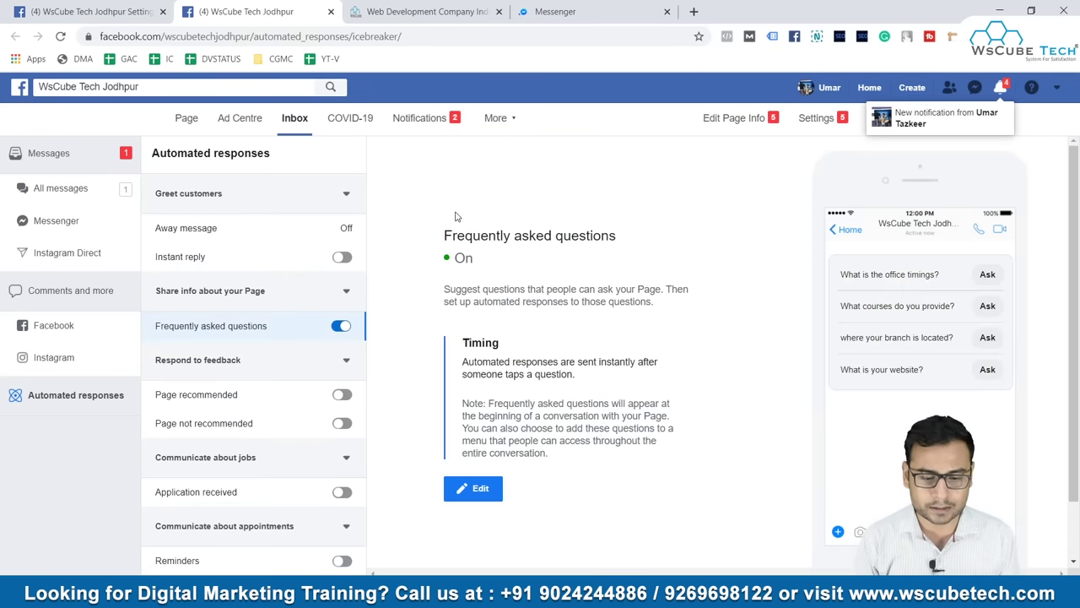
pyautogui.click(544, 11)
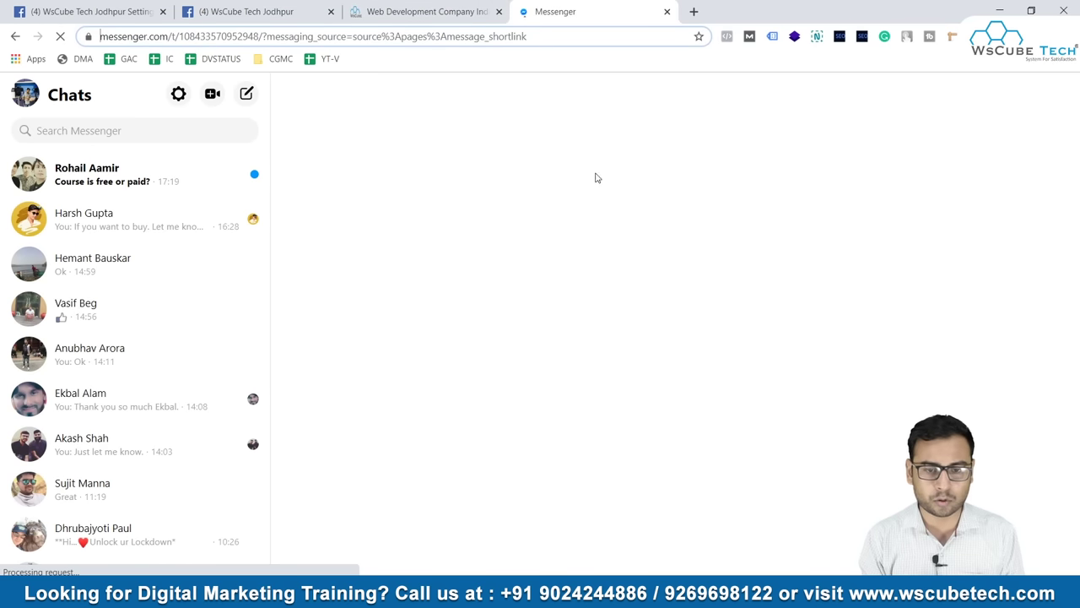
pyautogui.click(296, 37)
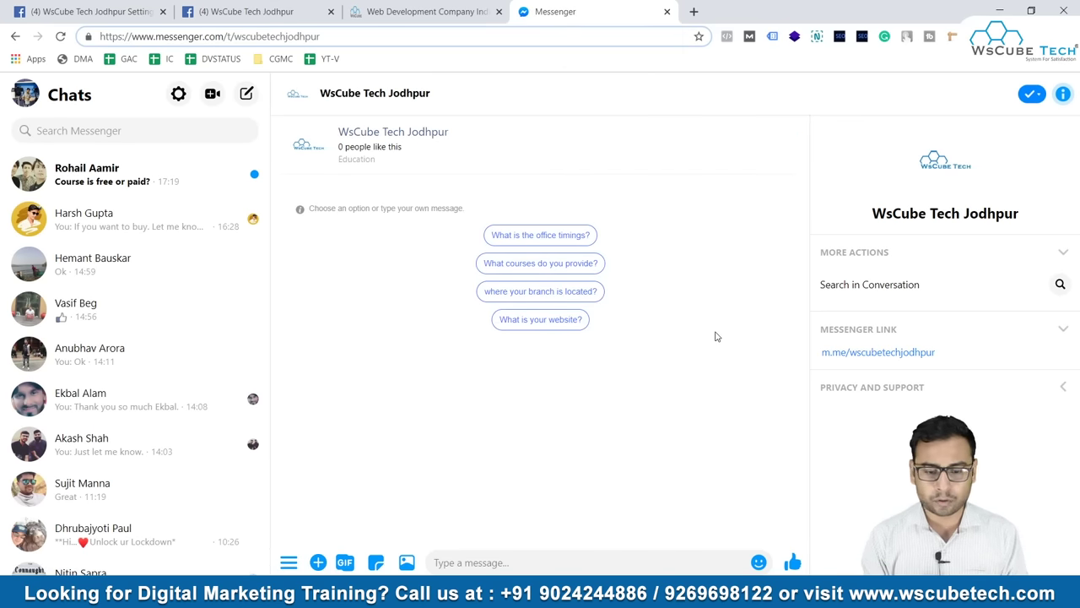
pyautogui.click(411, 10)
pyautogui.click(243, 11)
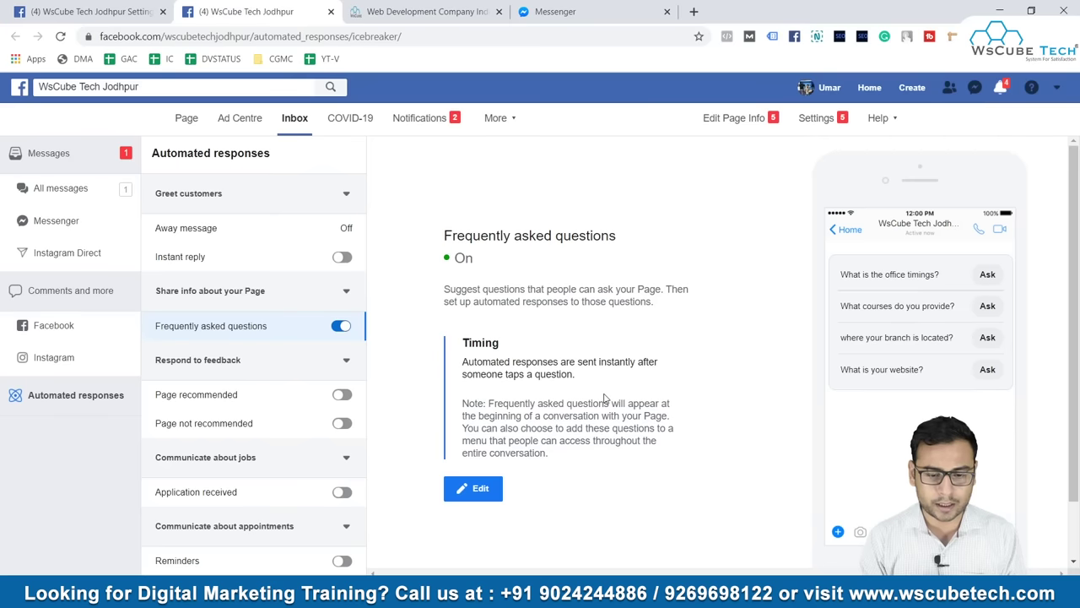
# Step: Remove the office timings, courses and branch location questions from the FAQ
pyautogui.click(466, 423)
pyautogui.scroll(-6, 675, 426)
pyautogui.scroll(-8, 678, 432)
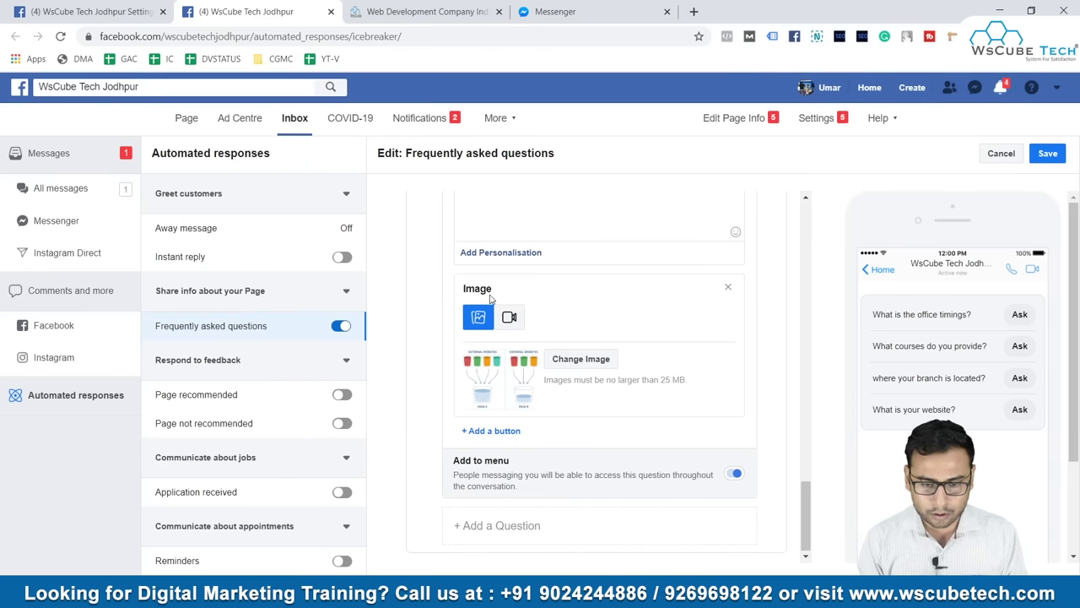
pyautogui.scroll(2, 686, 306)
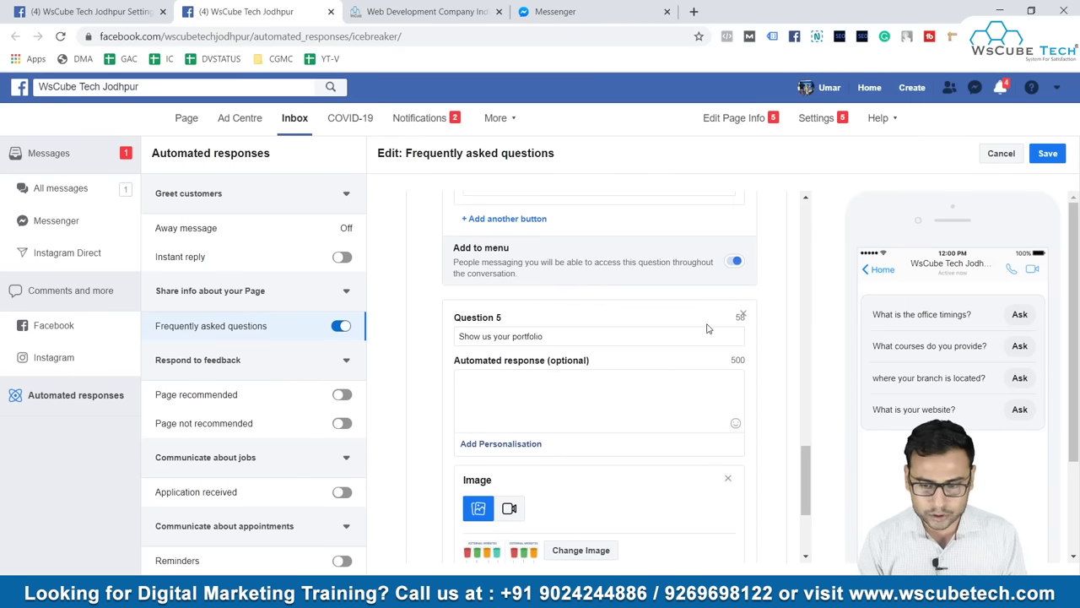
pyautogui.scroll(6, 753, 322)
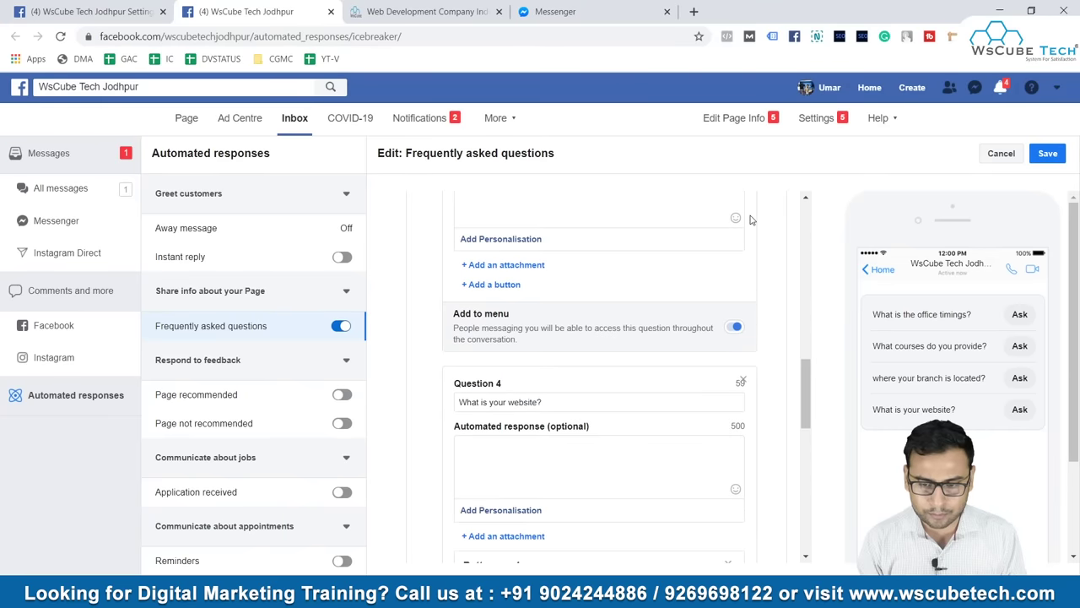
pyautogui.scroll(10, 751, 220)
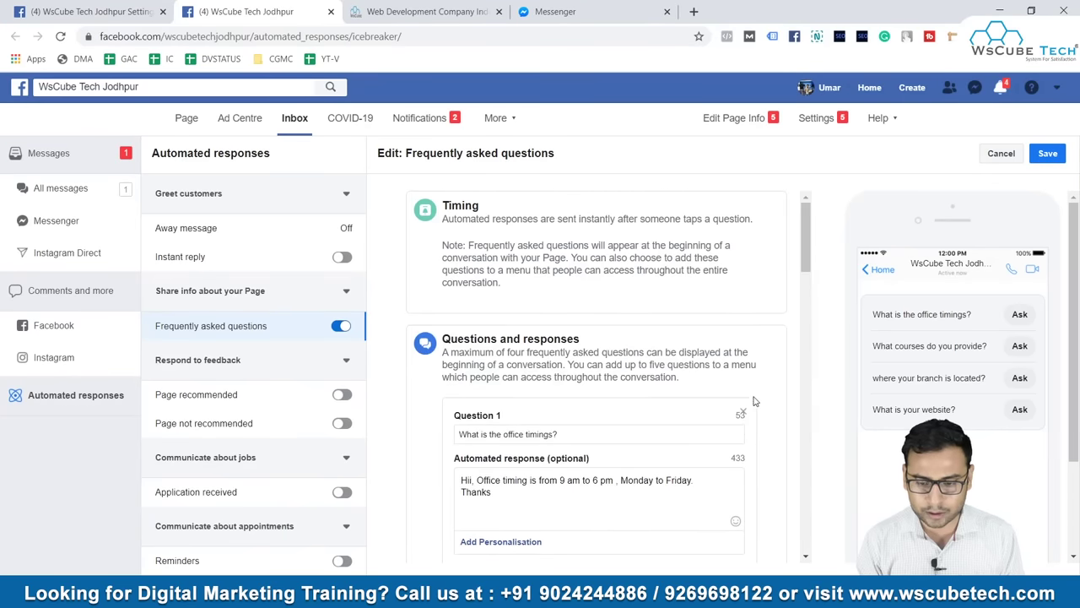
pyautogui.click(743, 413)
pyautogui.click(744, 413)
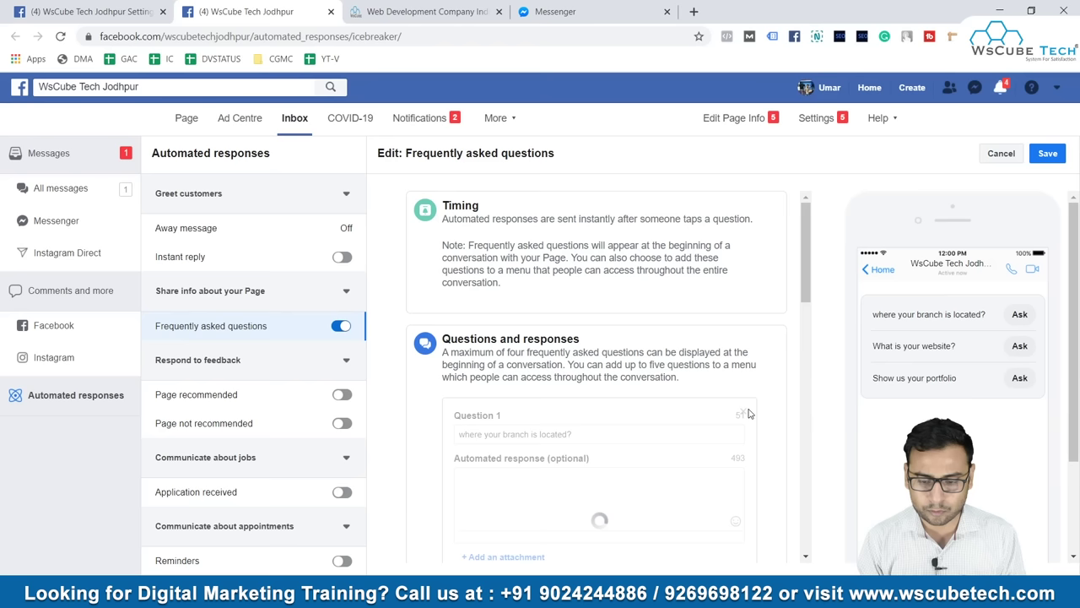
pyautogui.click(742, 415)
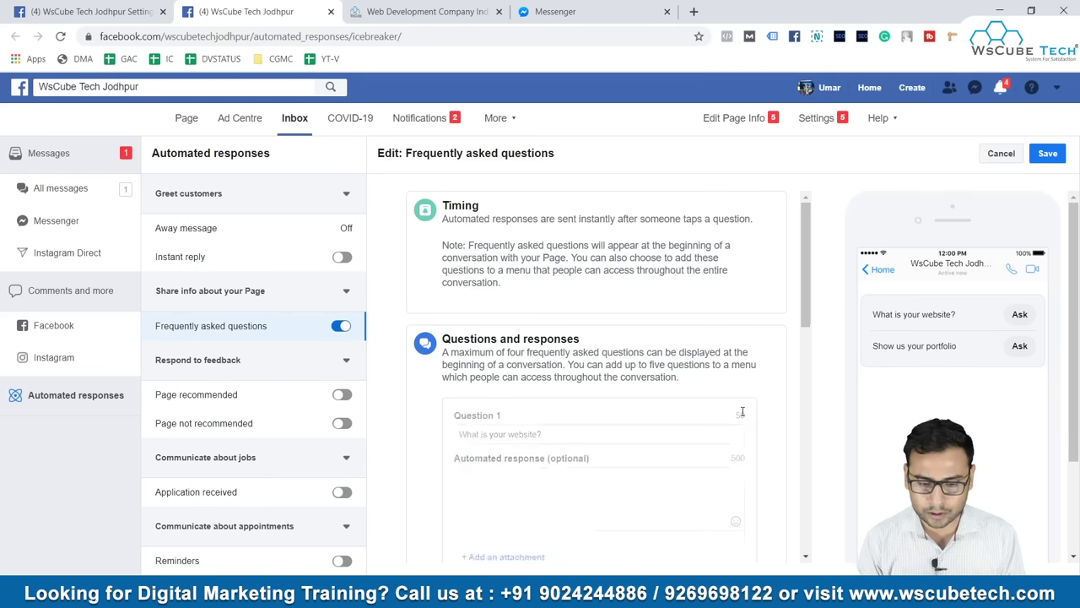
# Step: Reword the question to 'Show us your portfolio?', answer 'Here is your portfolio', and save
pyautogui.scroll(-1, 721, 289)
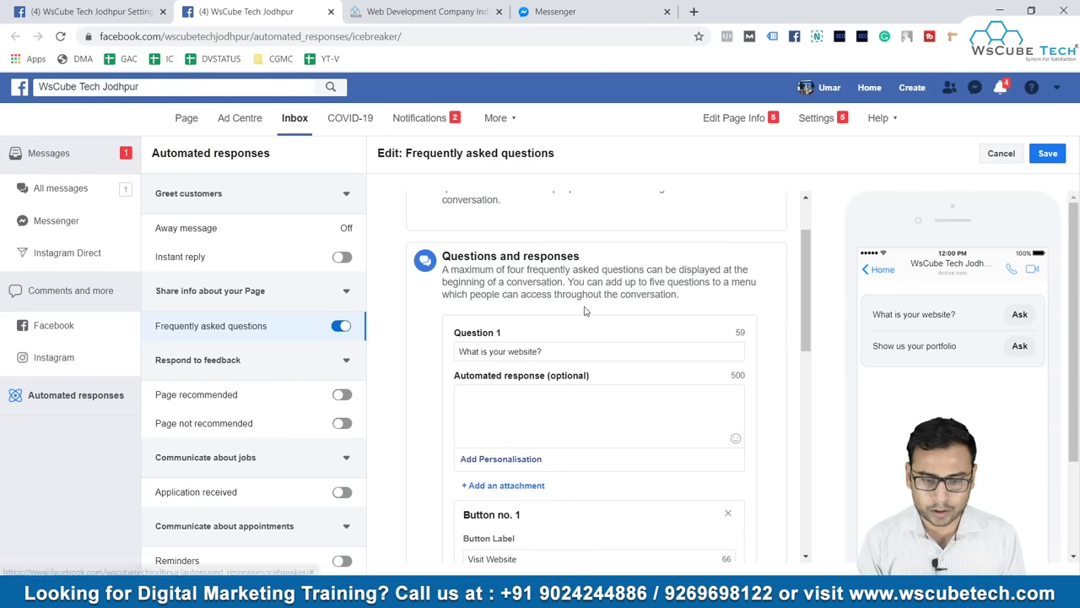
pyautogui.scroll(-2, 755, 430)
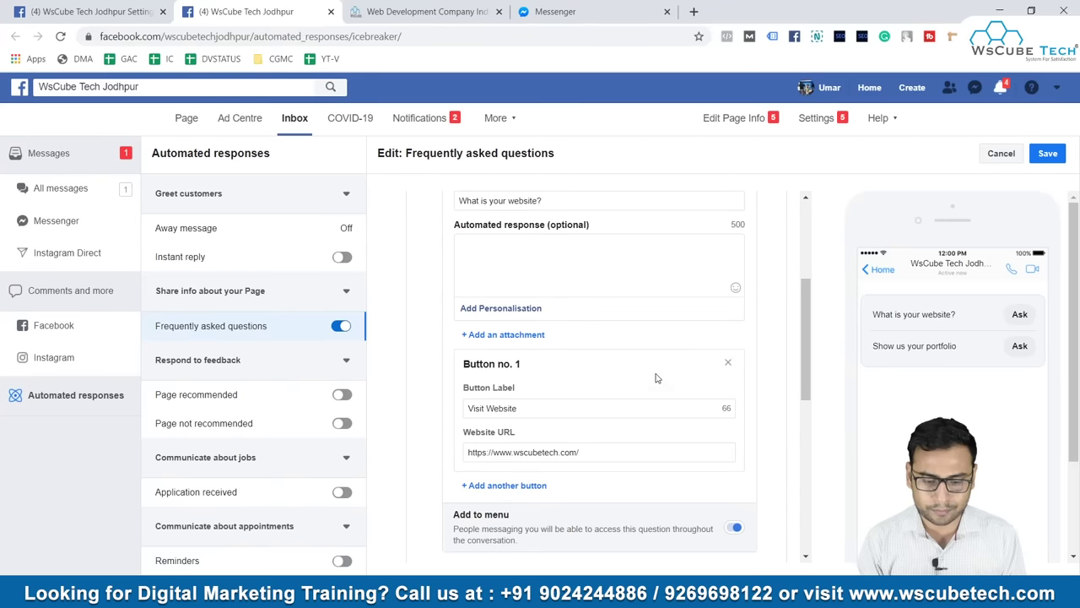
pyautogui.scroll(-5, 656, 379)
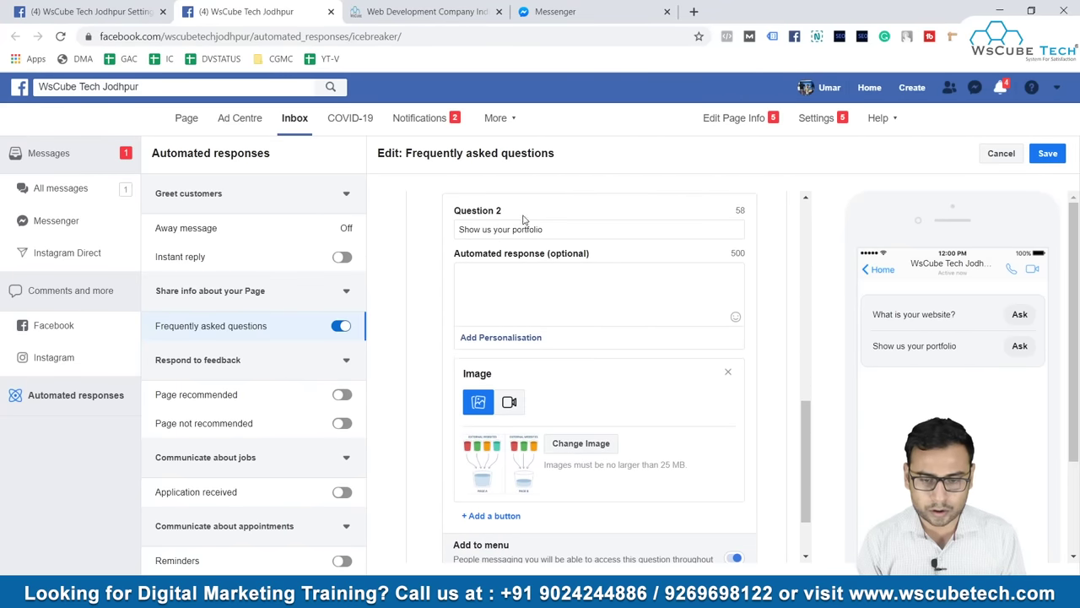
pyautogui.click(559, 228)
pyautogui.write('?')
pyautogui.click(540, 289)
pyautogui.write('Hele is your portfolio')
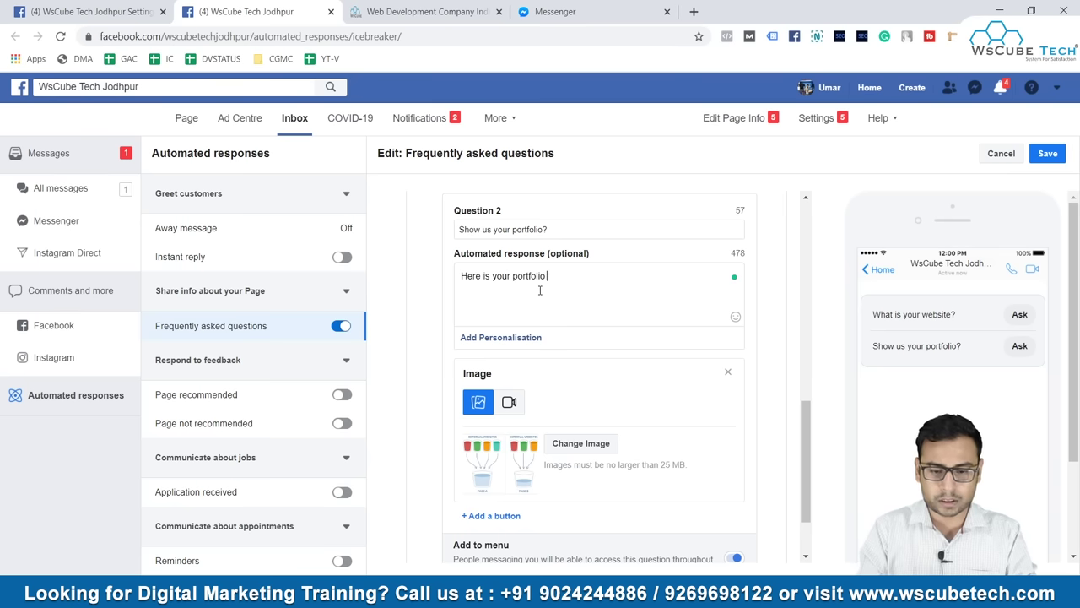
pyautogui.scroll(-1, 612, 413)
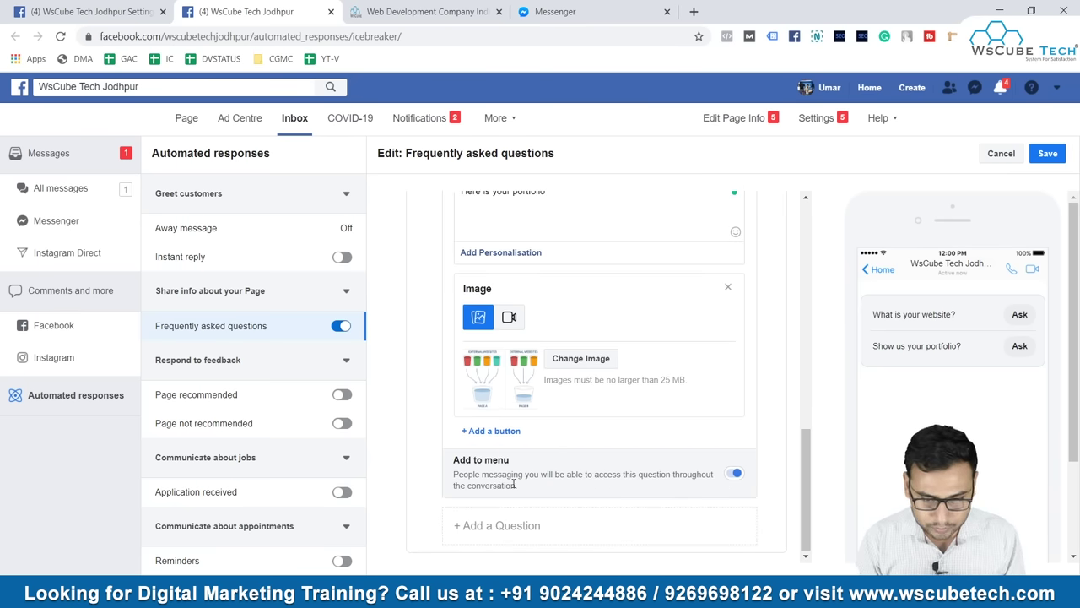
pyautogui.click(1045, 153)
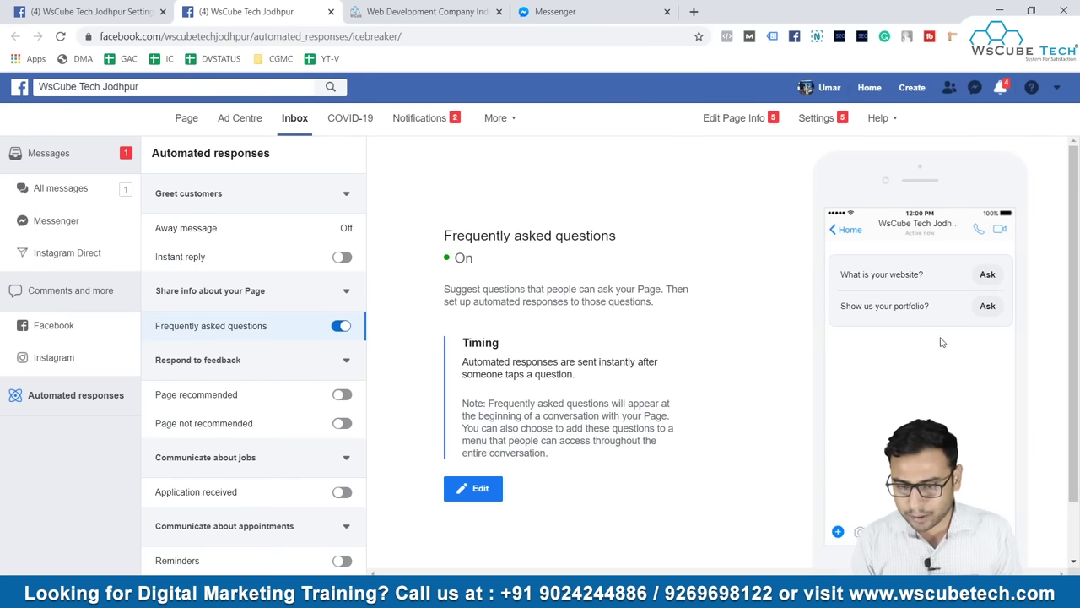
# Step: Reload the Messenger chat and ask 'Show us your portfolio?', receiving the reply with image
pyautogui.click(615, 11)
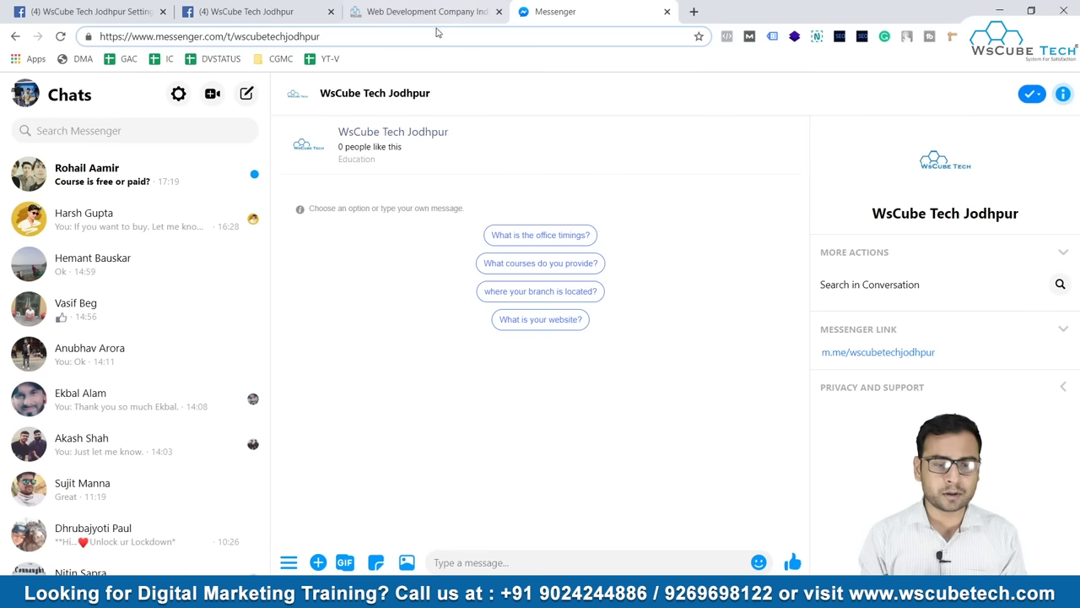
pyautogui.moveTo(320, 36); pyautogui.dragTo(241, 37)
pyautogui.press('Return')
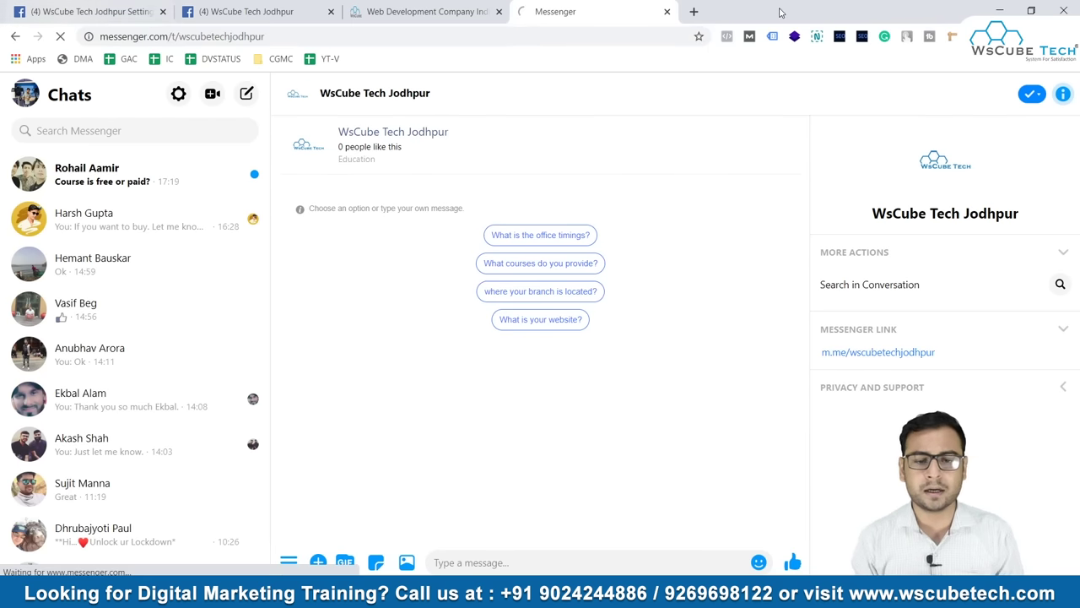
pyautogui.click(245, 10)
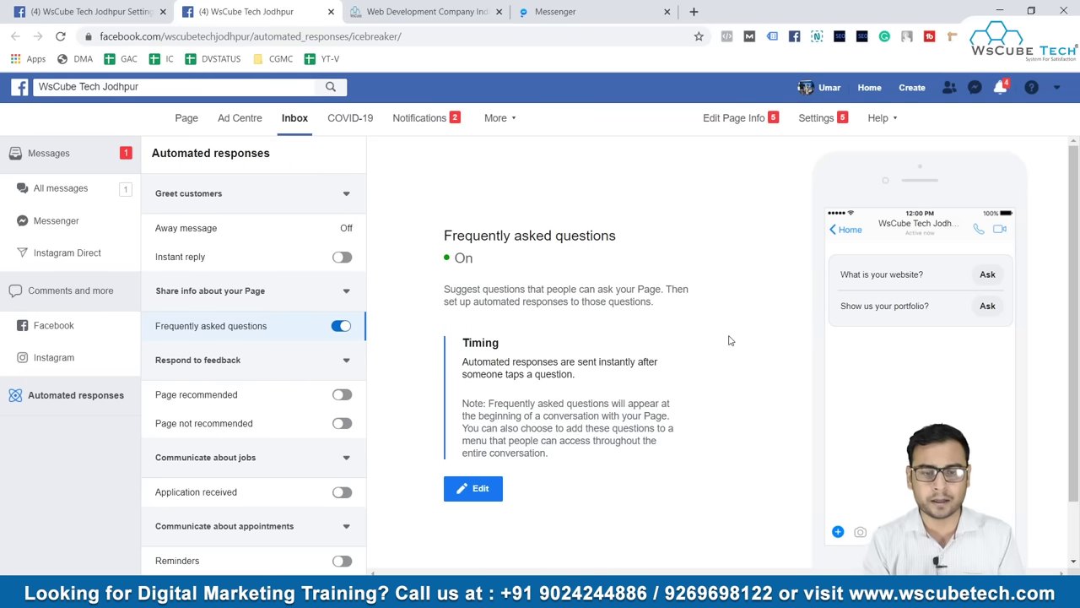
pyautogui.click(565, 10)
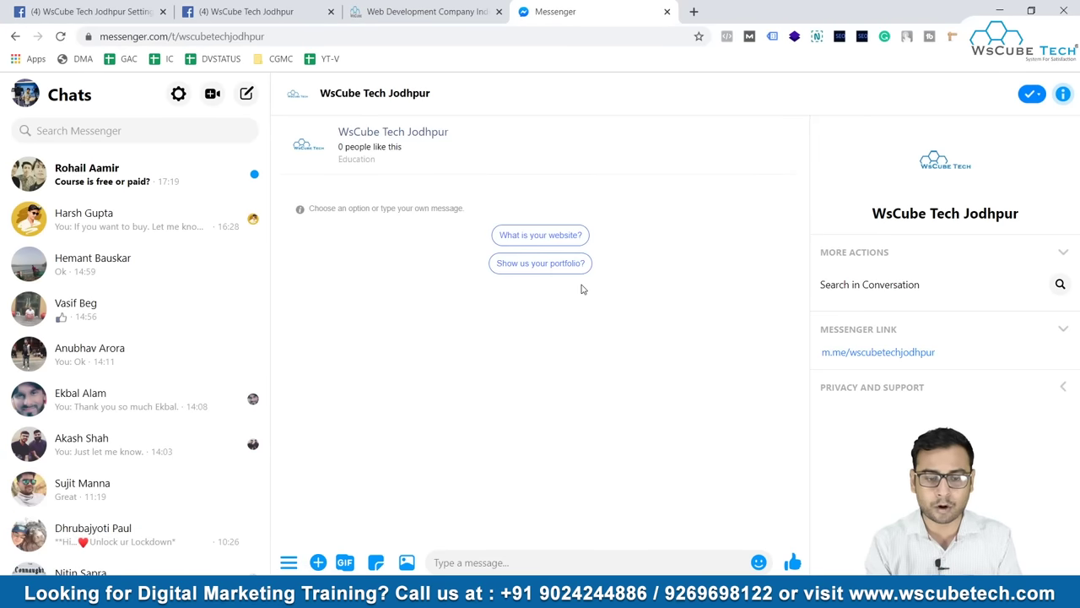
pyautogui.click(529, 267)
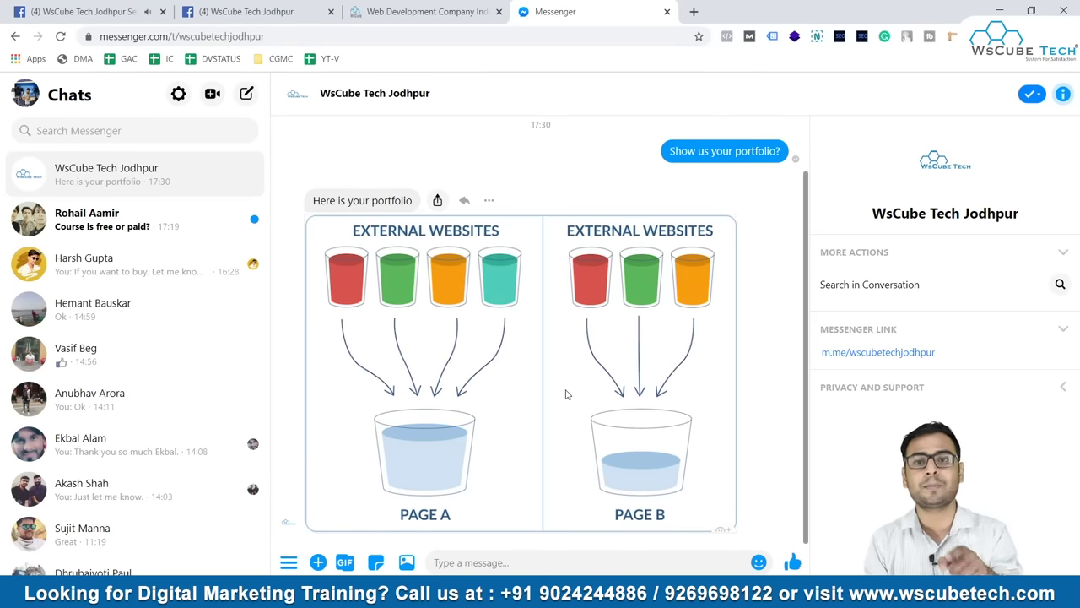
pyautogui.scroll(1, 638, 426)
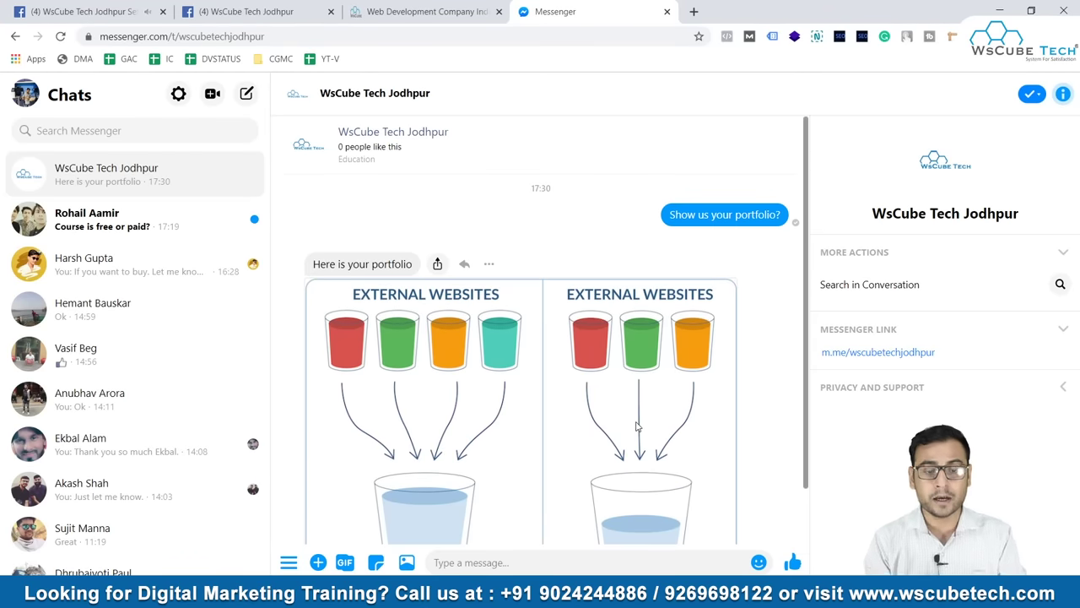
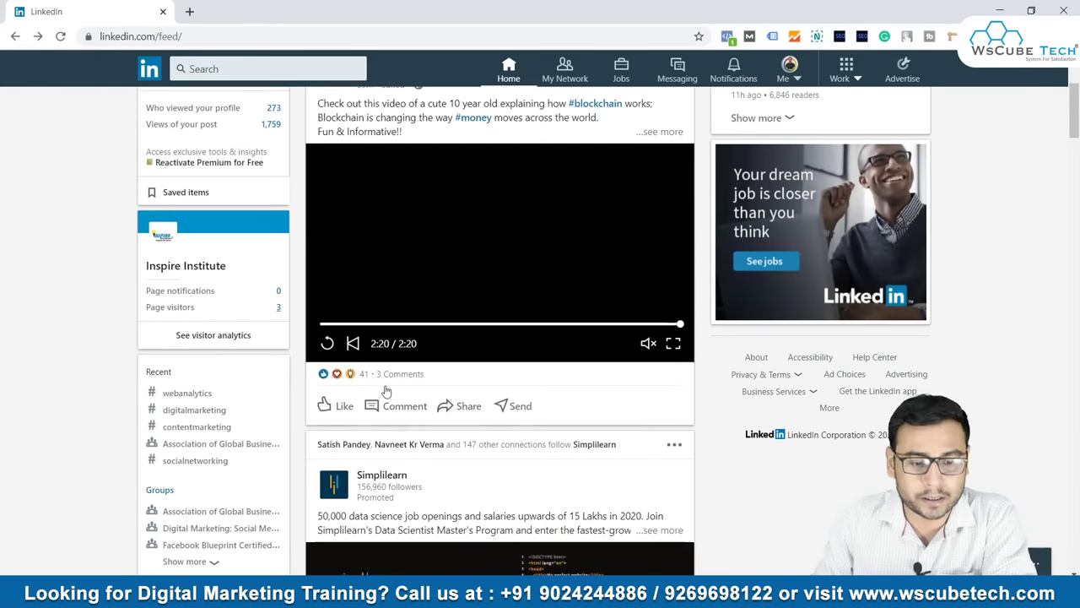
pyautogui.scroll(2, 557, 75)
pyautogui.scroll(-3, 422, 268)
pyautogui.scroll(-3, 422, 268)
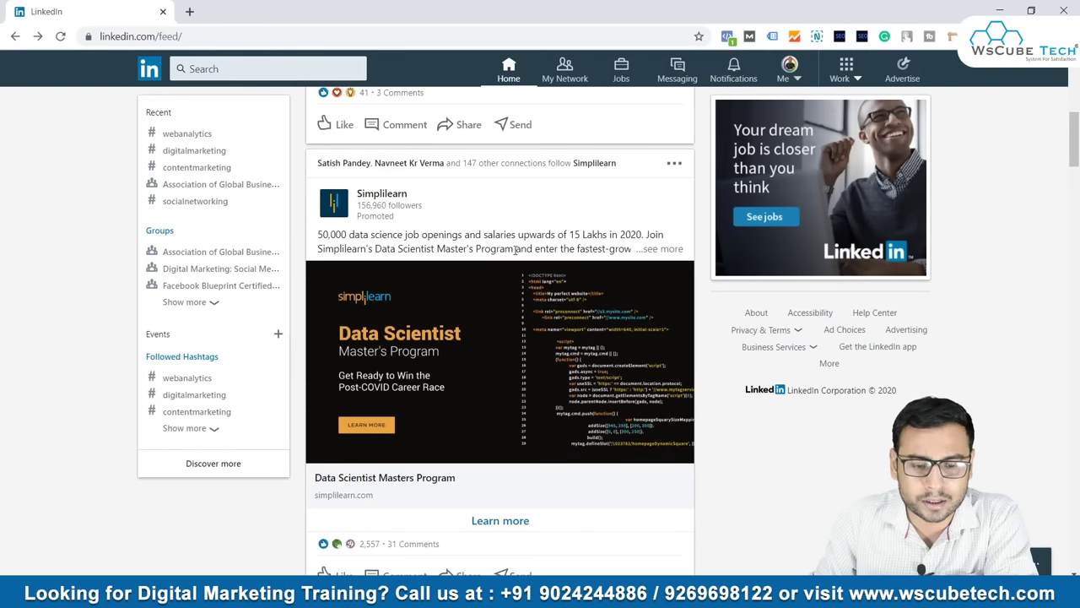
pyautogui.scroll(-5, 612, 212)
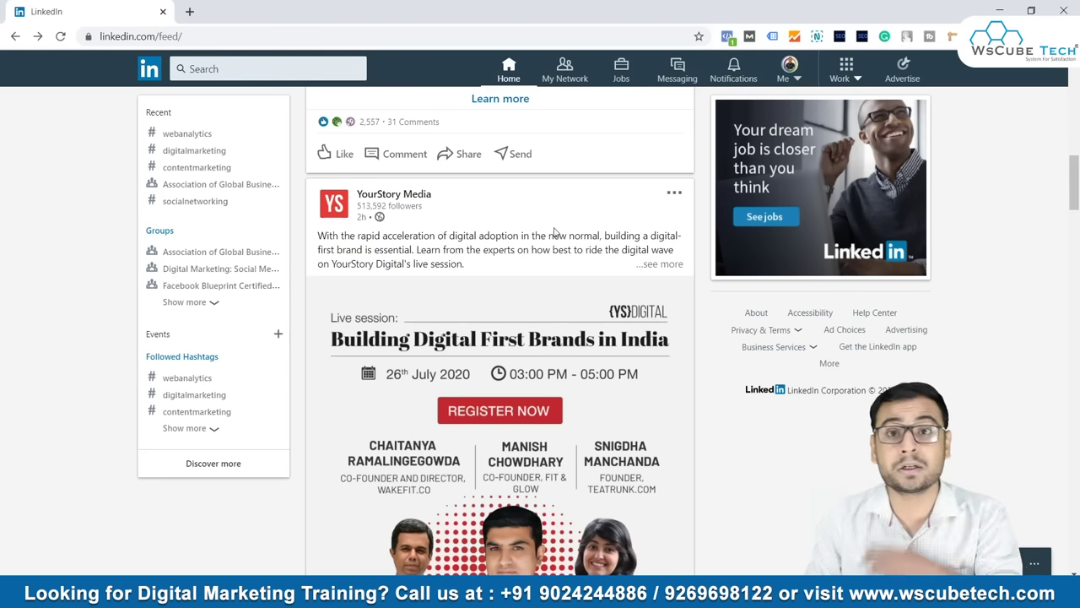
pyautogui.scroll(-6, 621, 281)
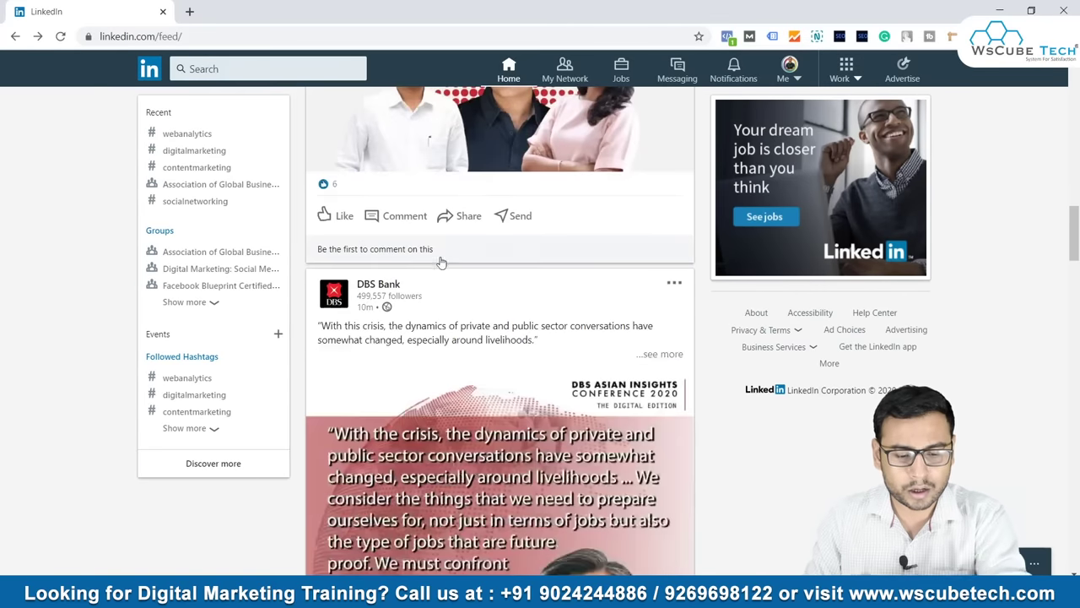
pyautogui.scroll(-6, 608, 309)
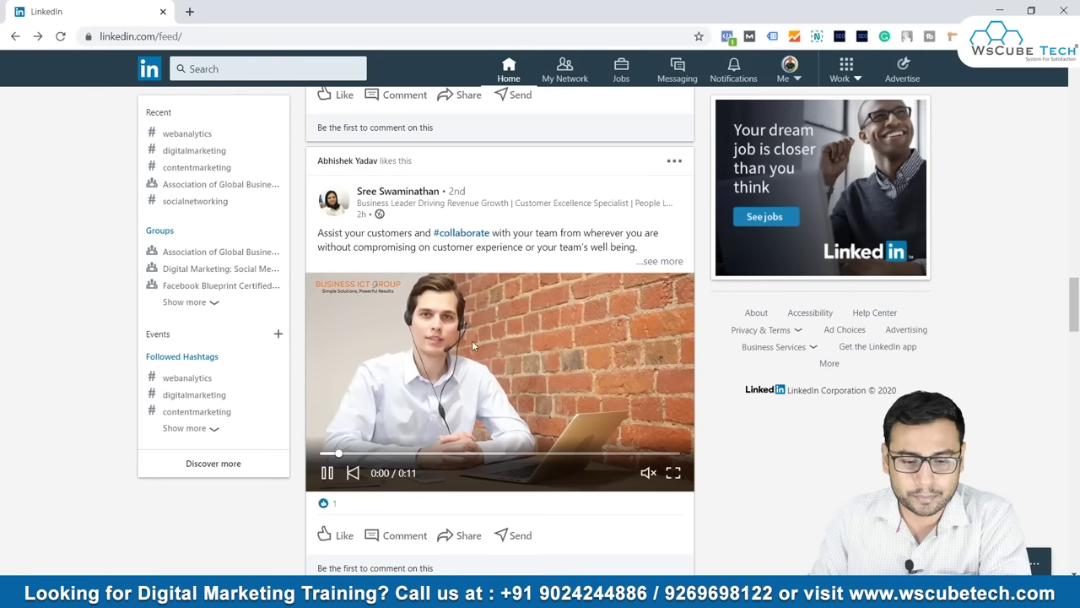
pyautogui.click(481, 380)
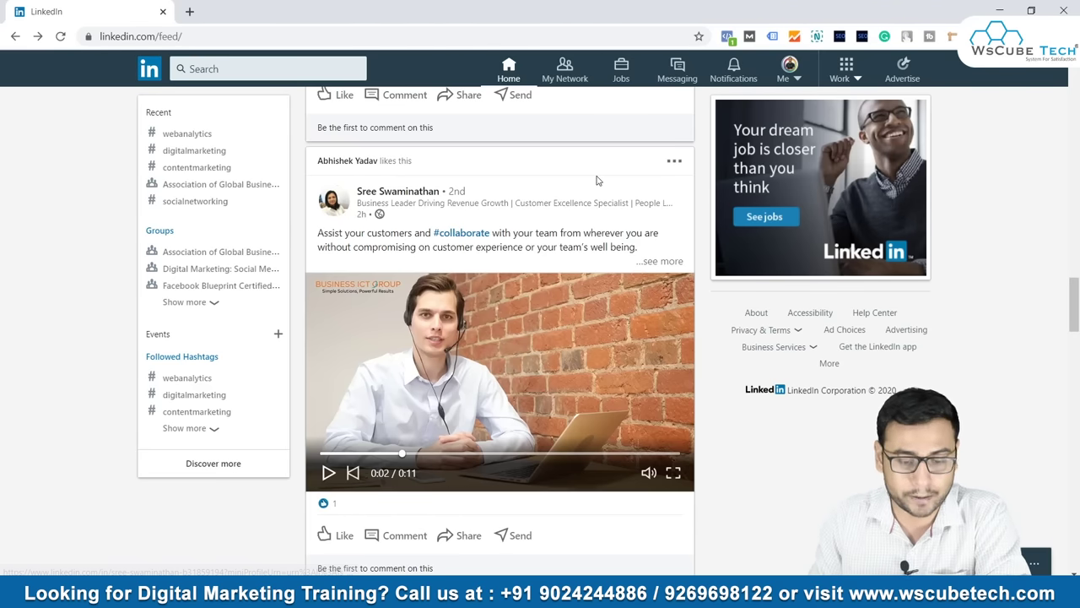
pyautogui.scroll(-6, 609, 195)
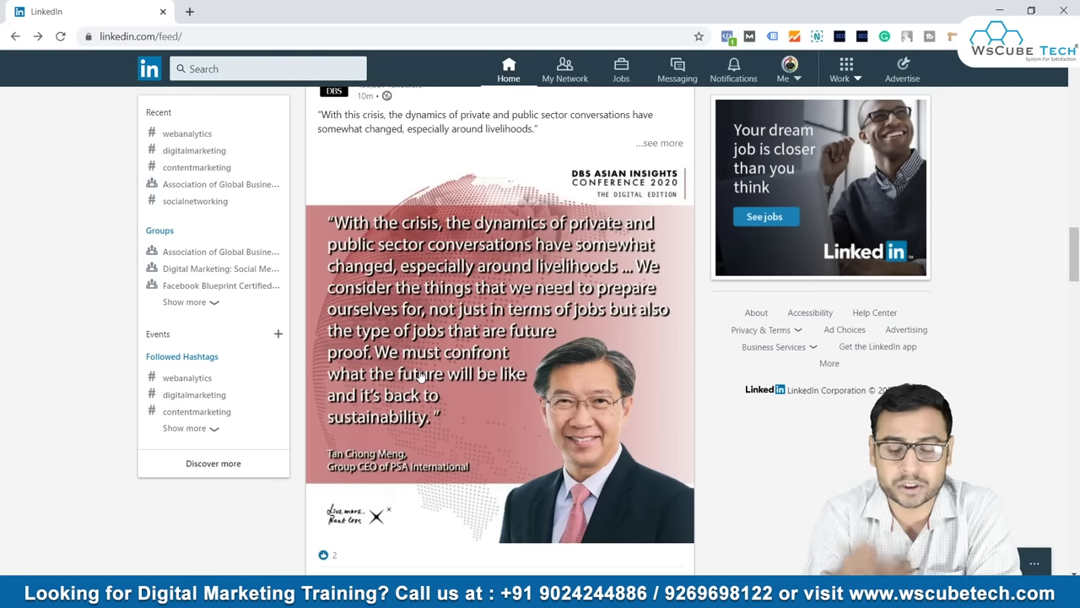
pyautogui.scroll(-3, 474, 361)
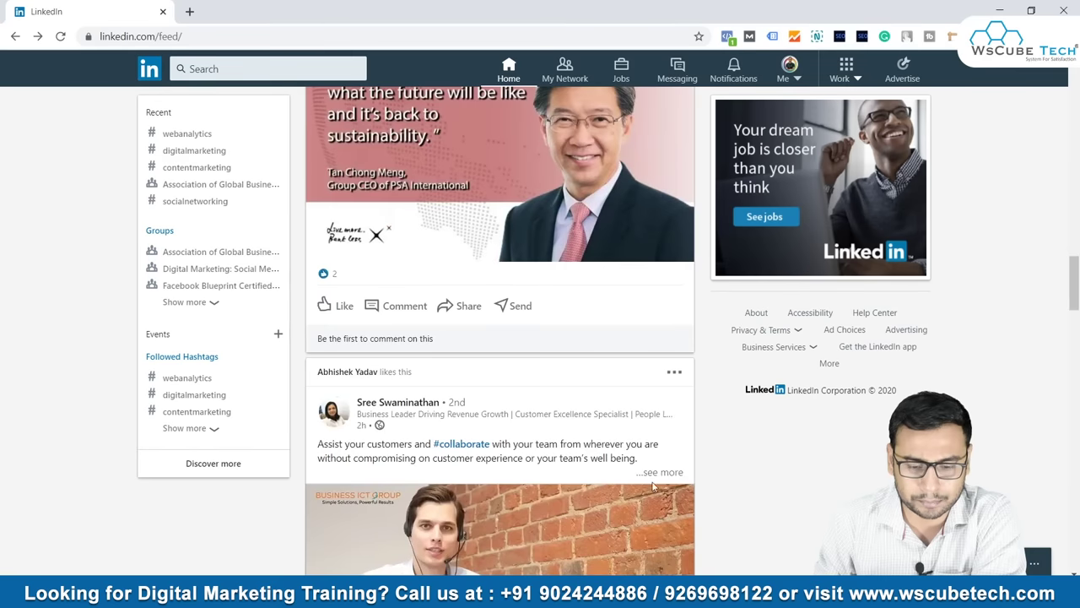
pyautogui.scroll(-13, 652, 487)
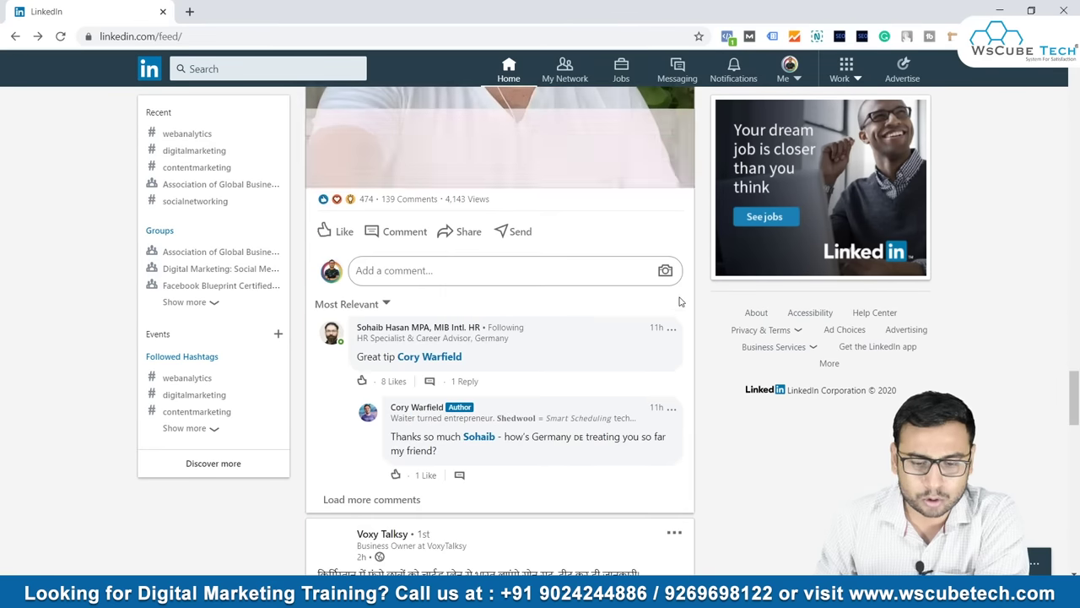
pyautogui.scroll(2, 405, 304)
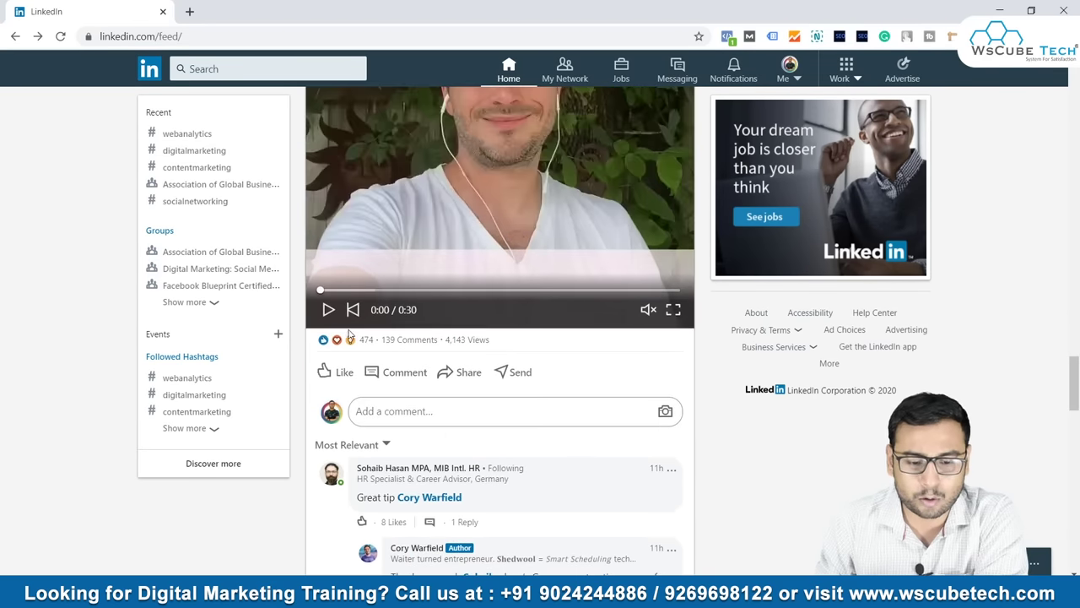
pyautogui.scroll(4, 617, 352)
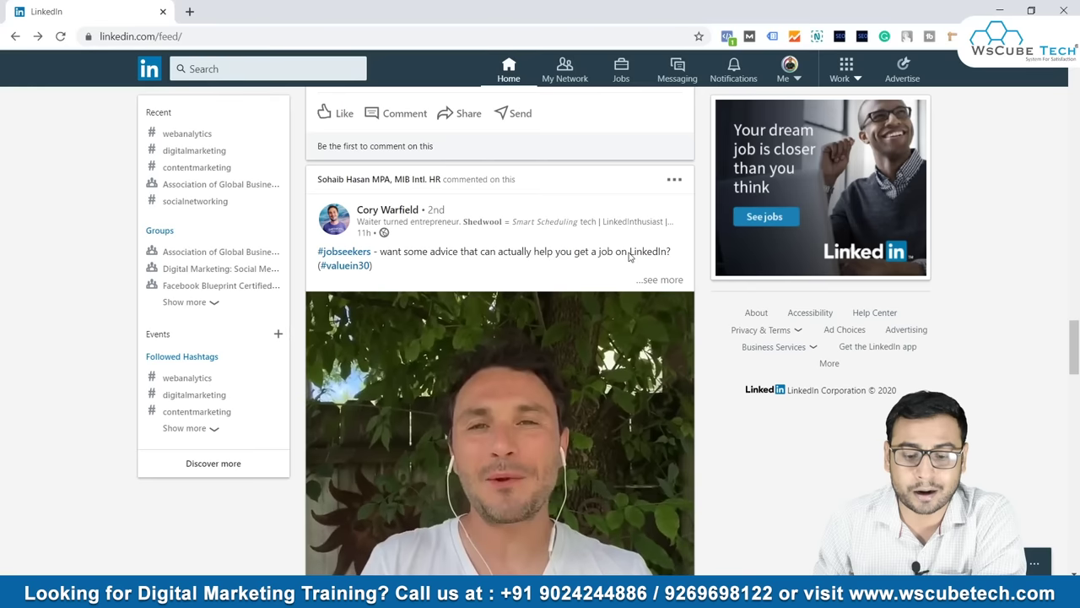
pyautogui.scroll(-1, 572, 277)
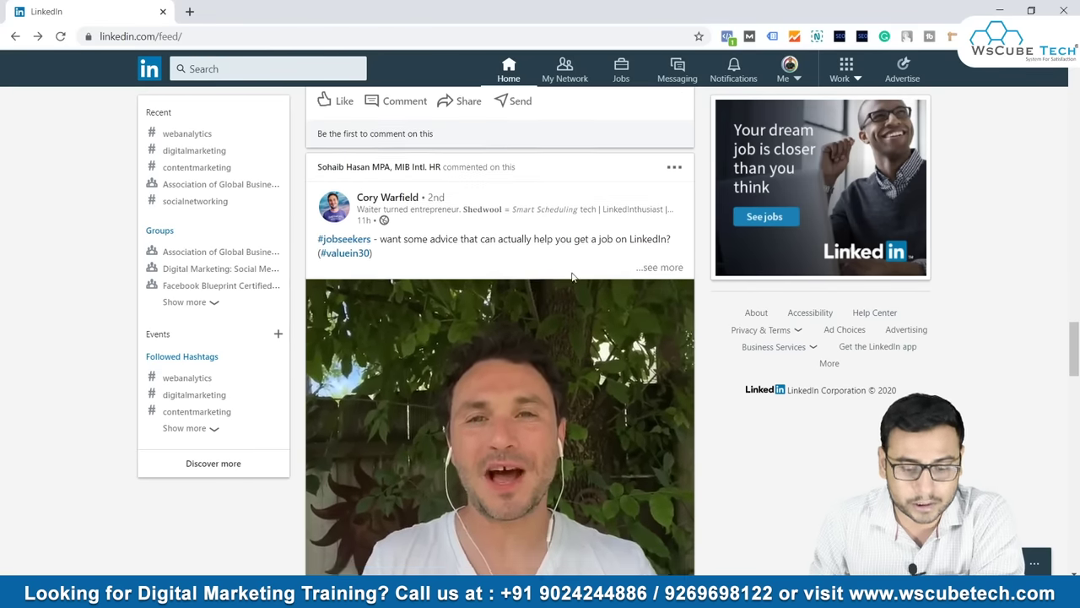
pyautogui.scroll(-6, 571, 276)
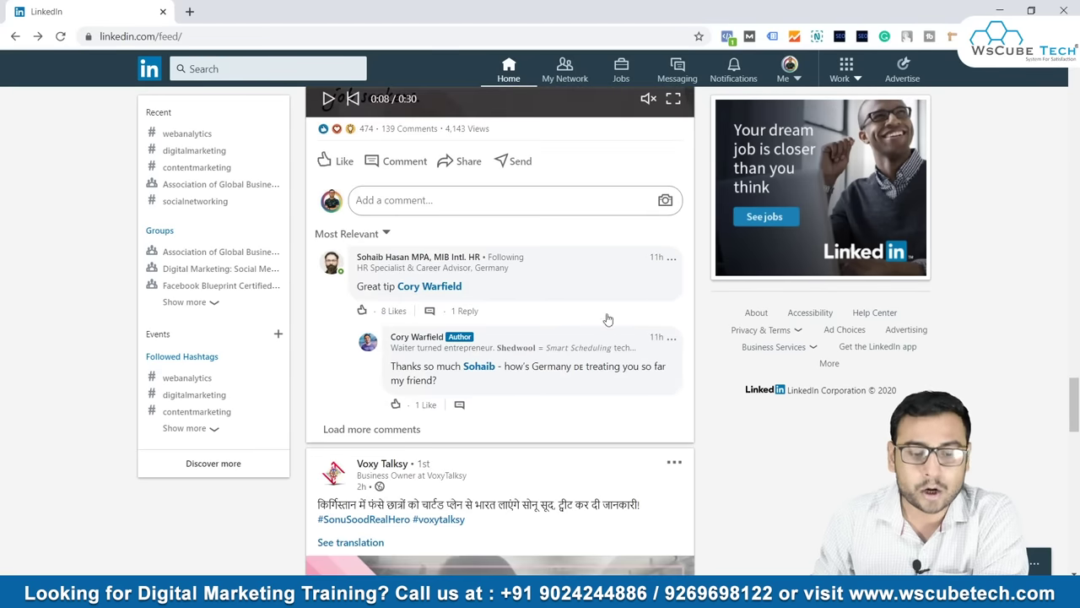
pyautogui.scroll(-10, 545, 379)
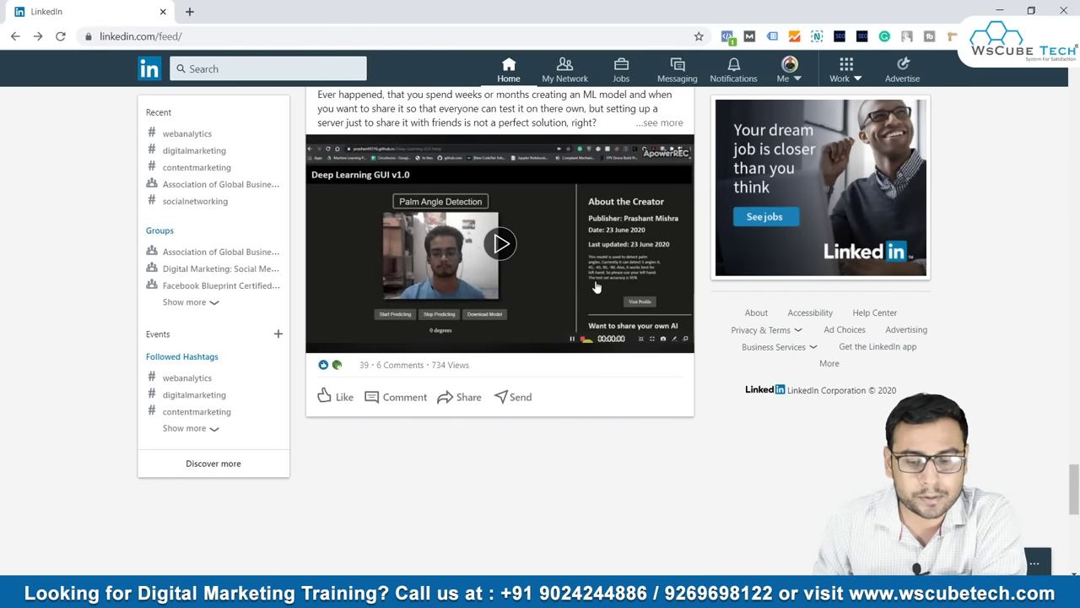
pyautogui.scroll(-3, 513, 338)
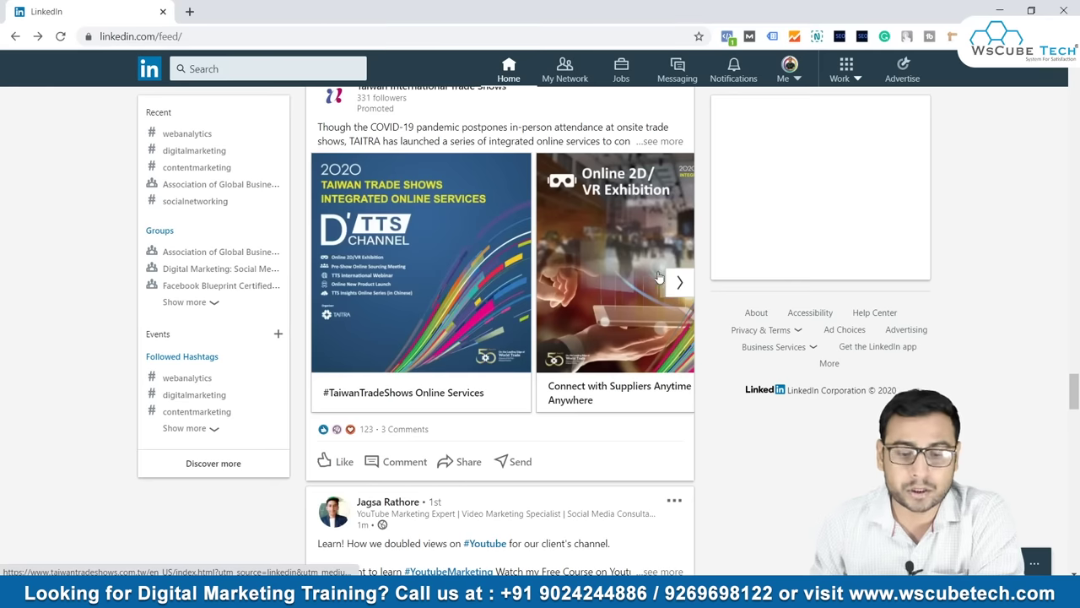
pyautogui.scroll(-3, 513, 338)
pyautogui.scroll(15, 531, 321)
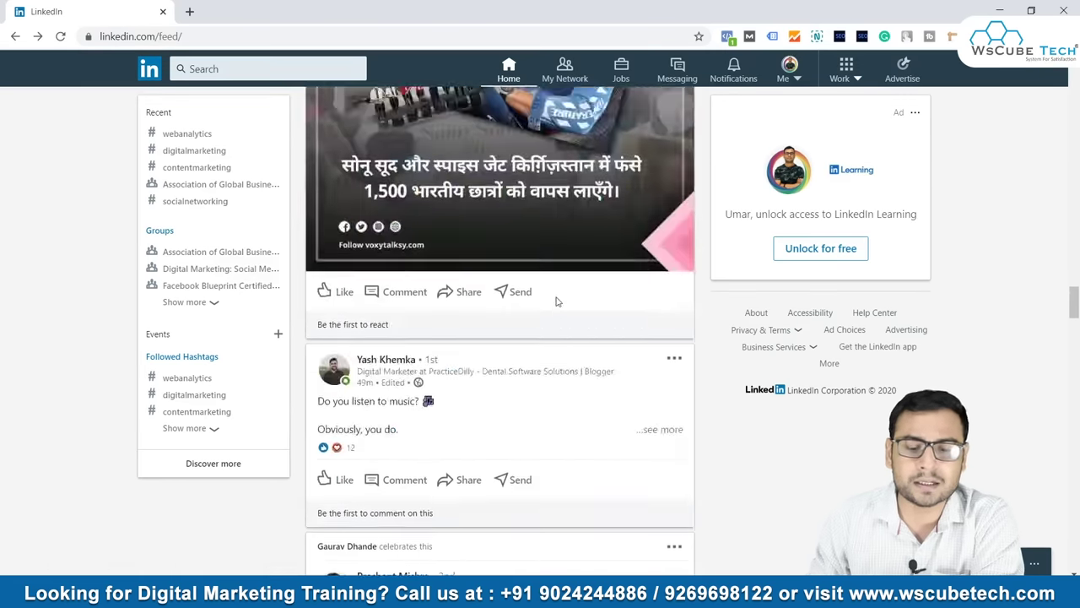
pyautogui.scroll(20, 557, 291)
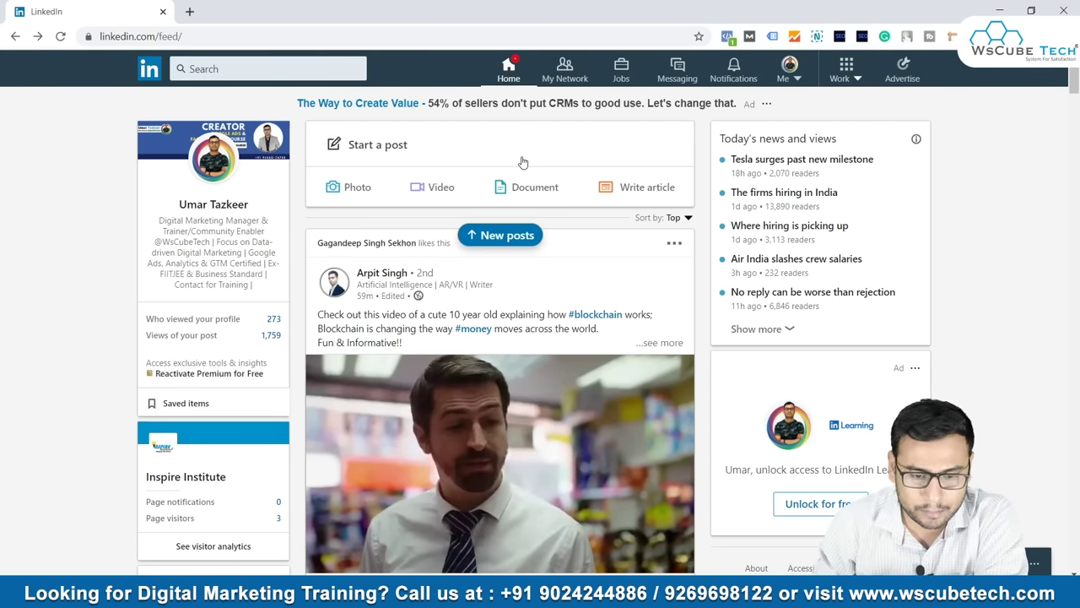
pyautogui.scroll(-10, 522, 161)
pyautogui.scroll(-5, 612, 325)
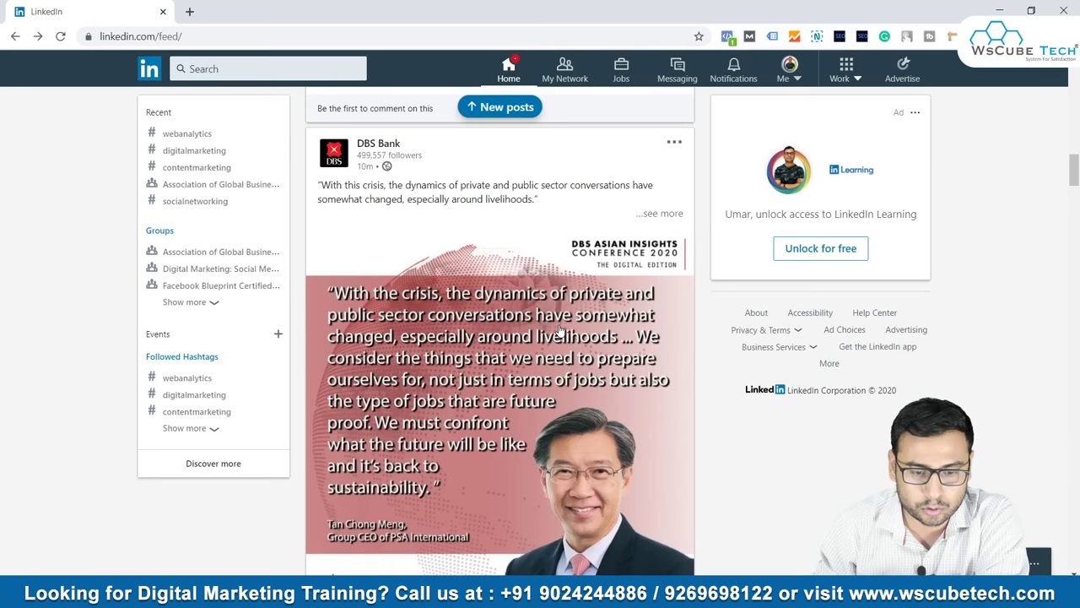
# Step: Open the DBS Bank company page and load its 22,998-employee search in a second tab
pyautogui.click(369, 156)
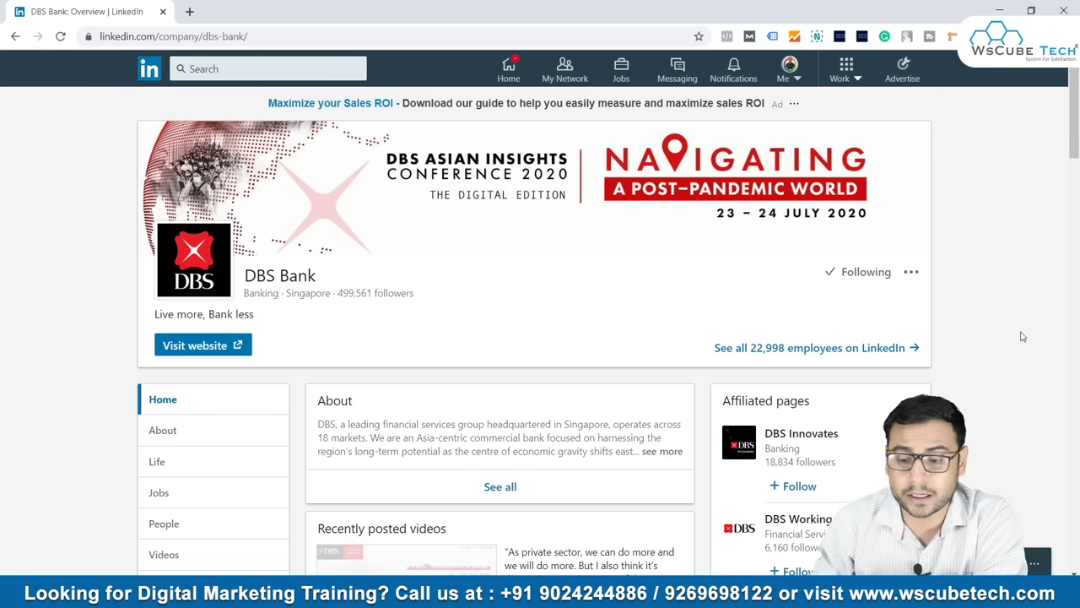
pyautogui.keyDown('ctrl'); pyautogui.click(757, 346); pyautogui.keyUp('ctrl')
pyautogui.click(245, 11)
pyautogui.click(84, 11)
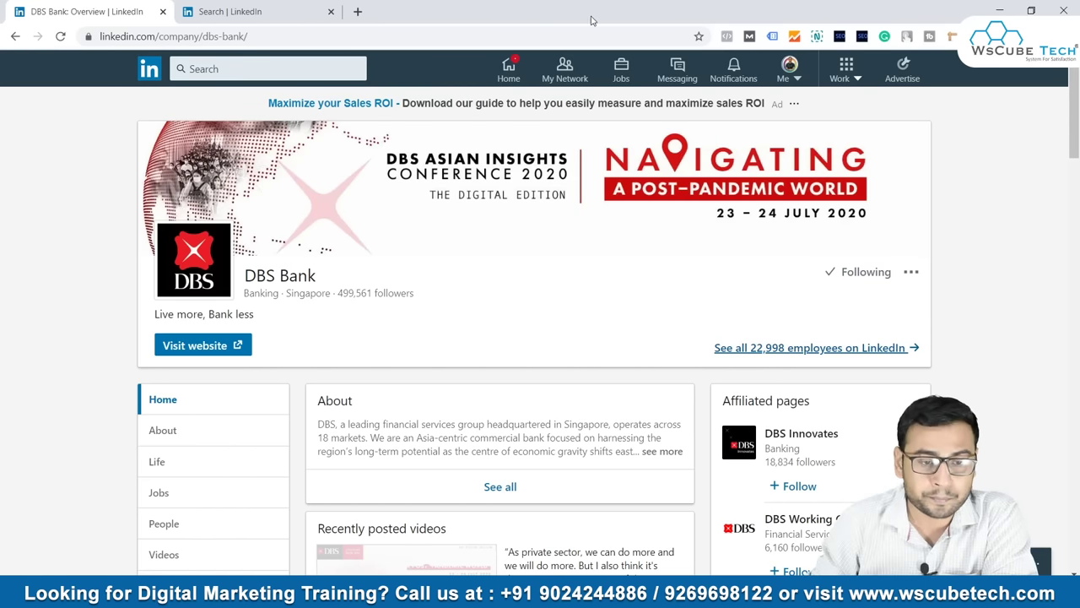
pyautogui.click(228, 11)
pyautogui.scroll(-2, 354, 253)
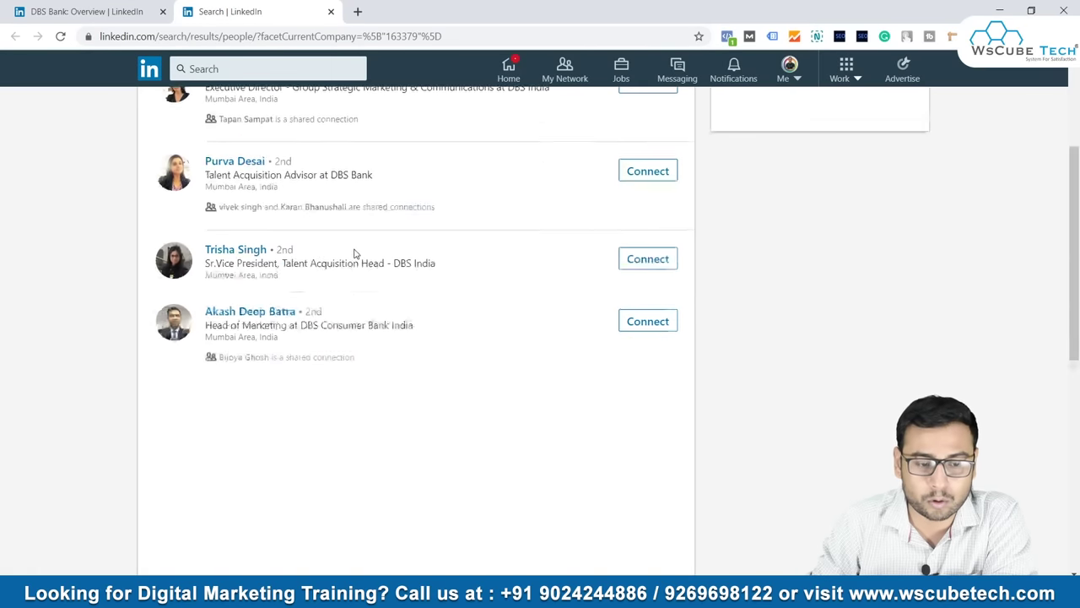
pyautogui.scroll(-2, 425, 290)
pyautogui.scroll(4, 470, 308)
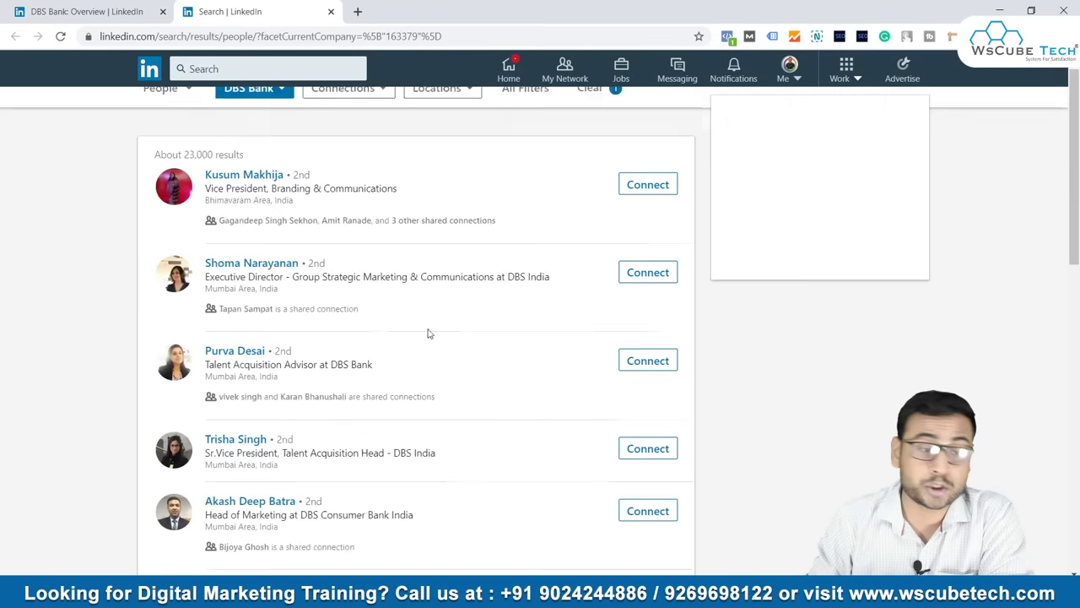
pyautogui.click(12, 8)
pyautogui.click(228, 11)
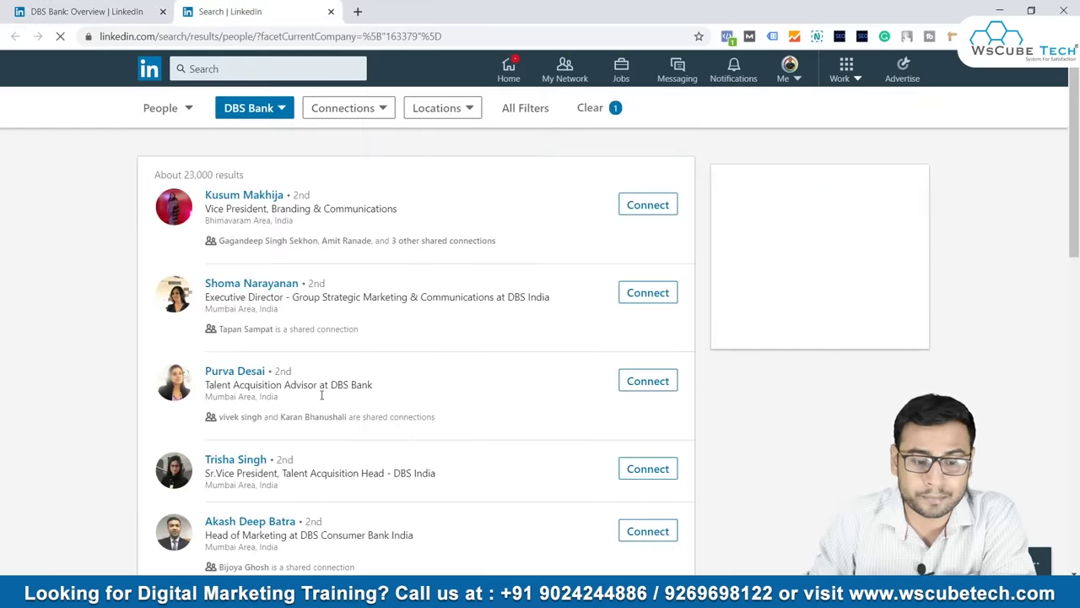
pyautogui.scroll(-8, 337, 335)
pyautogui.scroll(-3, 402, 483)
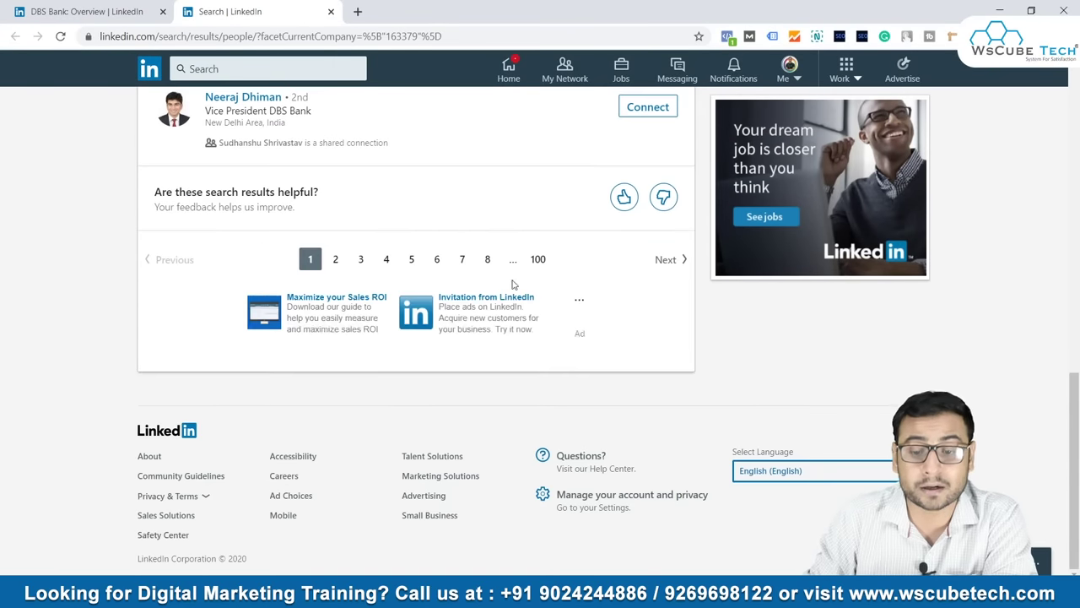
pyautogui.scroll(4, 423, 253)
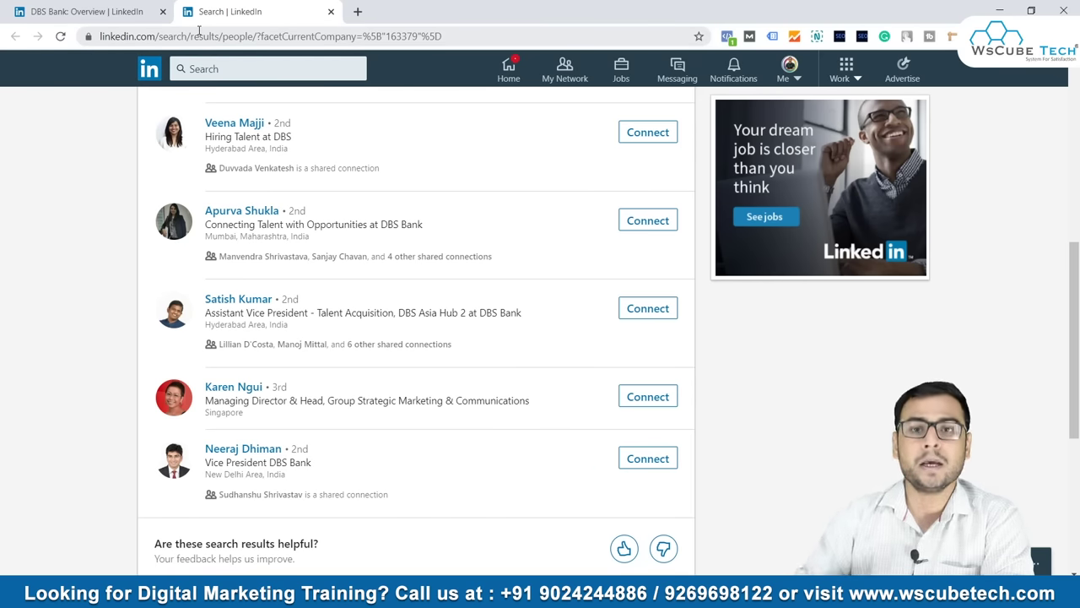
pyautogui.scroll(-1, 401, 361)
pyautogui.scroll(10, 465, 284)
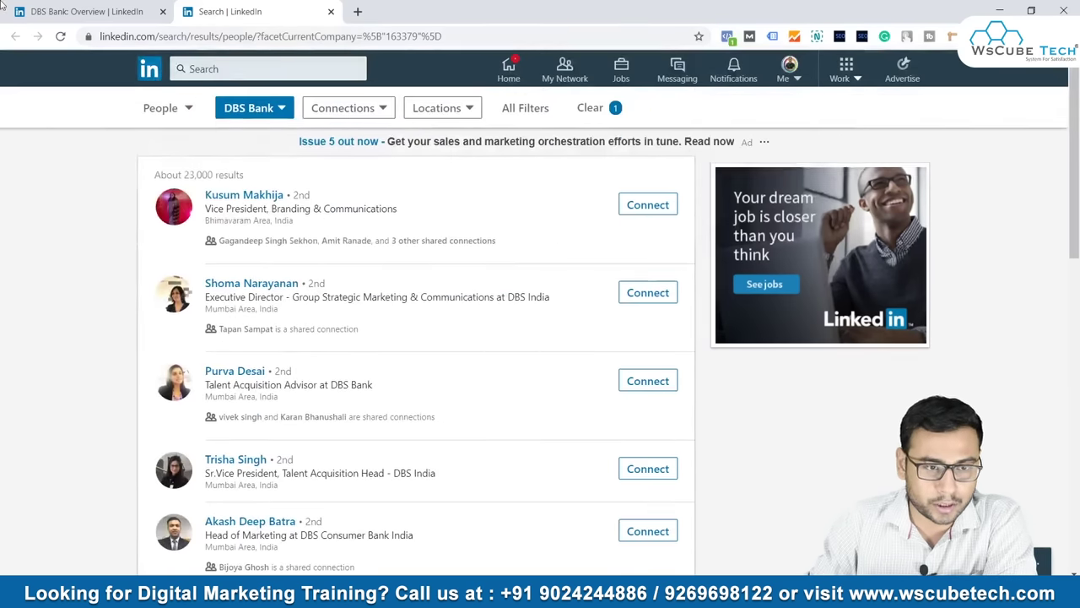
pyautogui.hotkey('ctrl', 'shift', 'Tab')
pyautogui.scroll(-2, 497, 289)
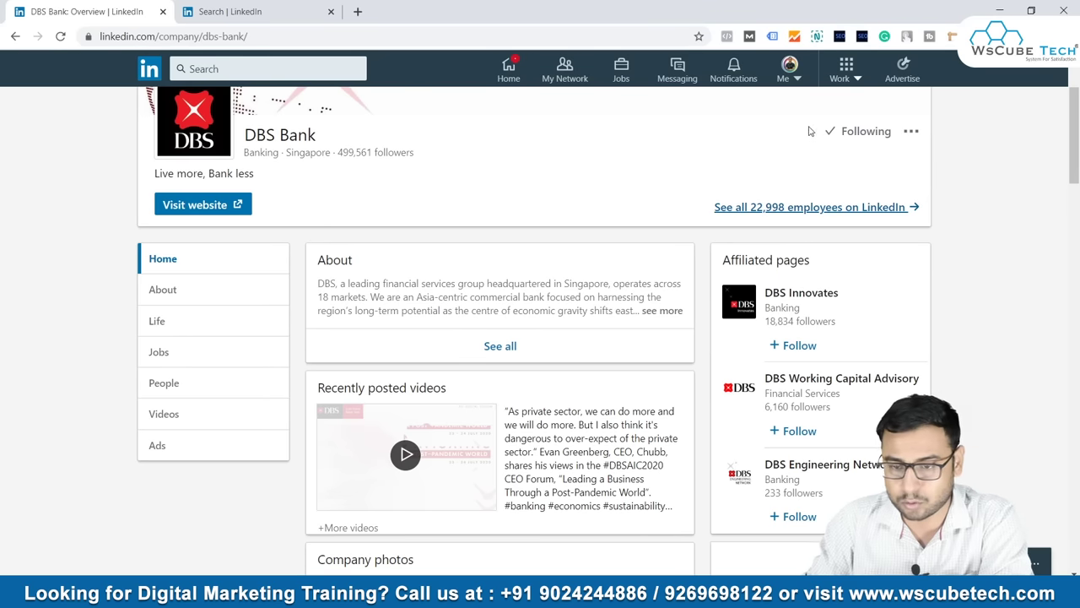
# Step: Browse DBS Bank's About section and its job openings
pyautogui.click(201, 295)
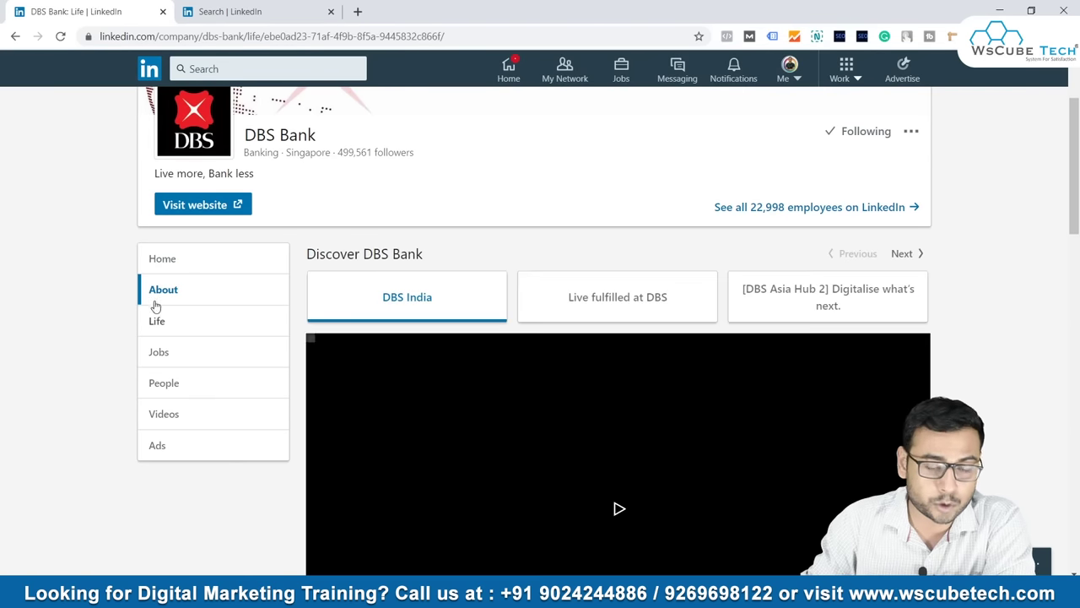
pyautogui.scroll(-5, 911, 352)
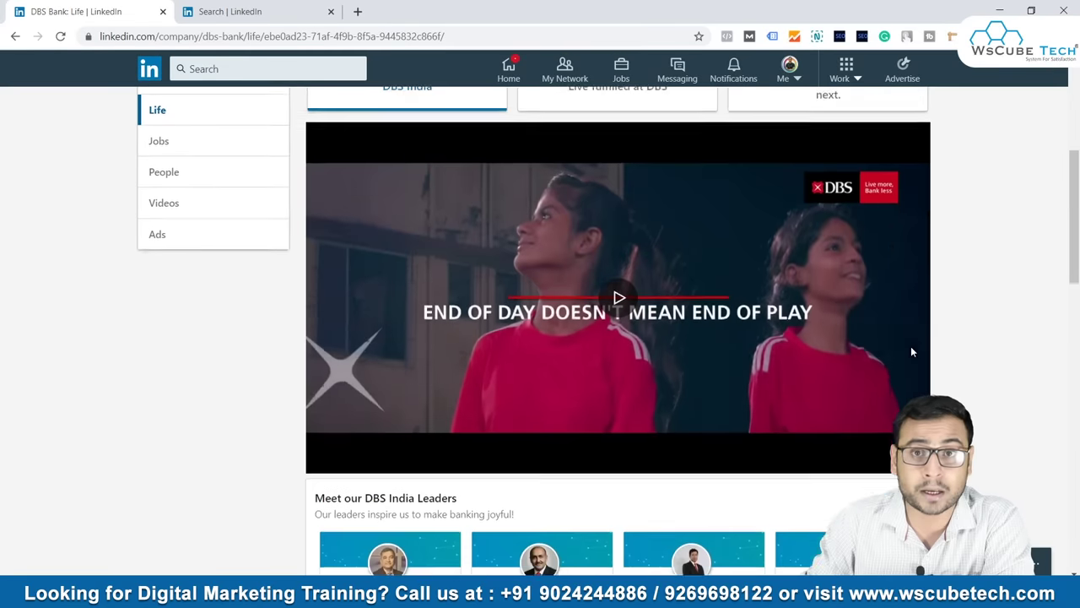
pyautogui.scroll(5, 912, 355)
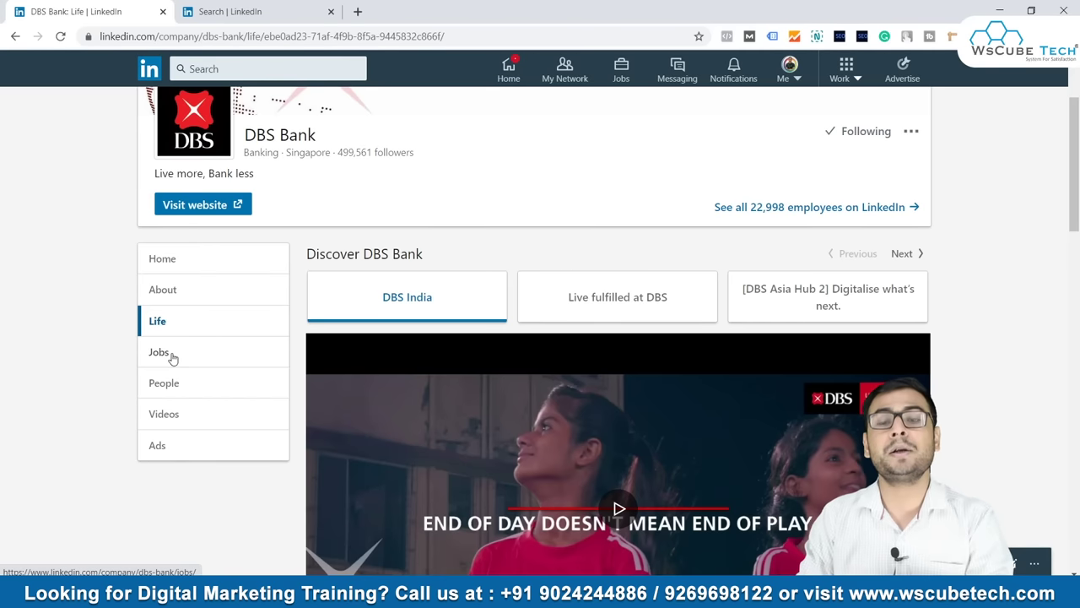
pyautogui.click(203, 361)
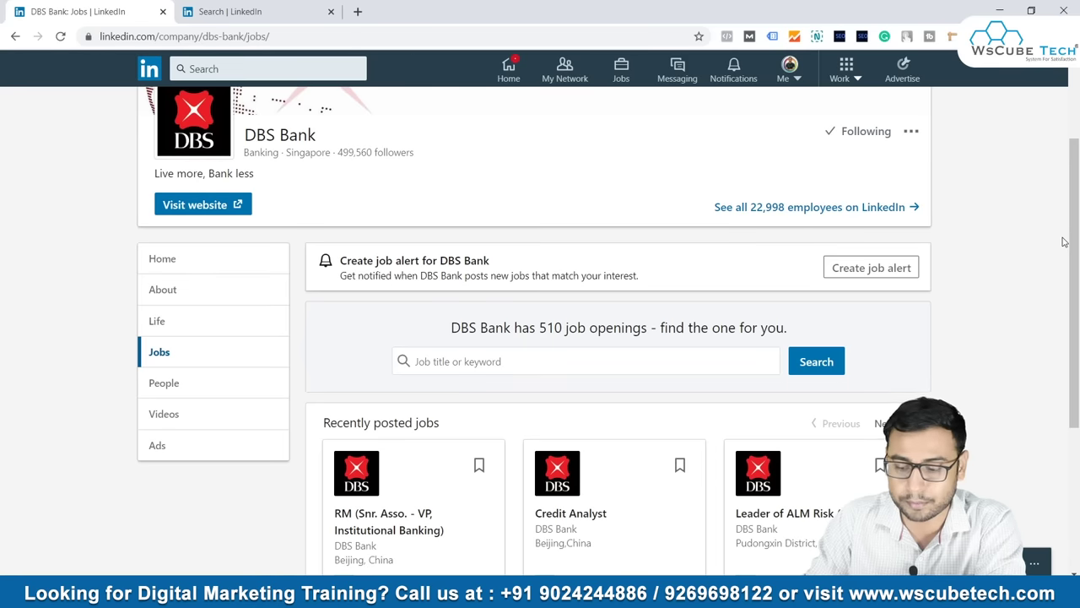
pyautogui.scroll(-2, 859, 261)
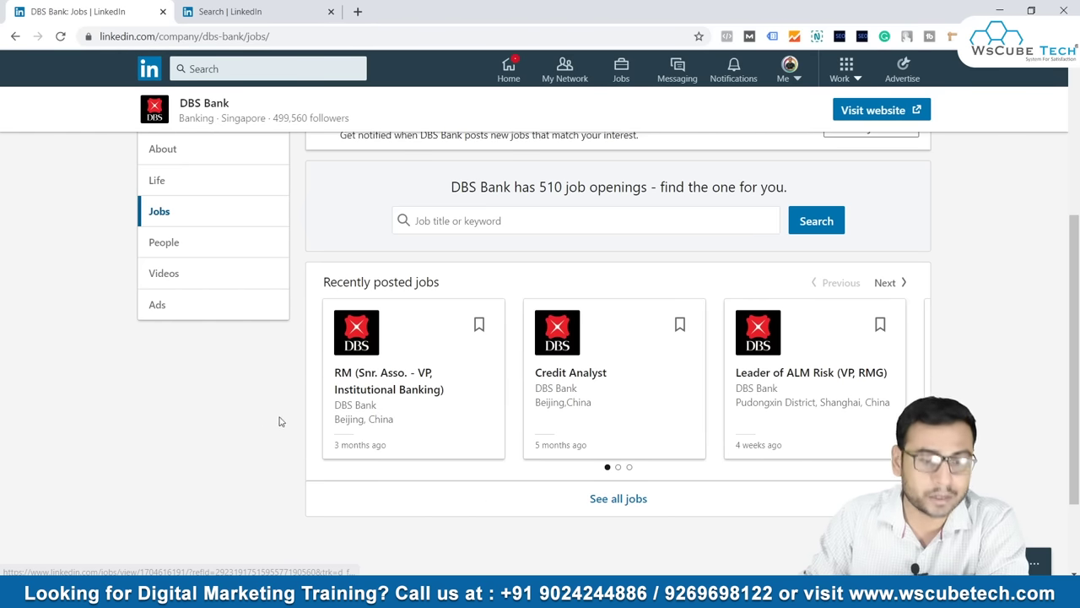
# Step: Review DBS Bank's People insights, expand the locations and schools lists, then go to Videos
pyautogui.click(203, 245)
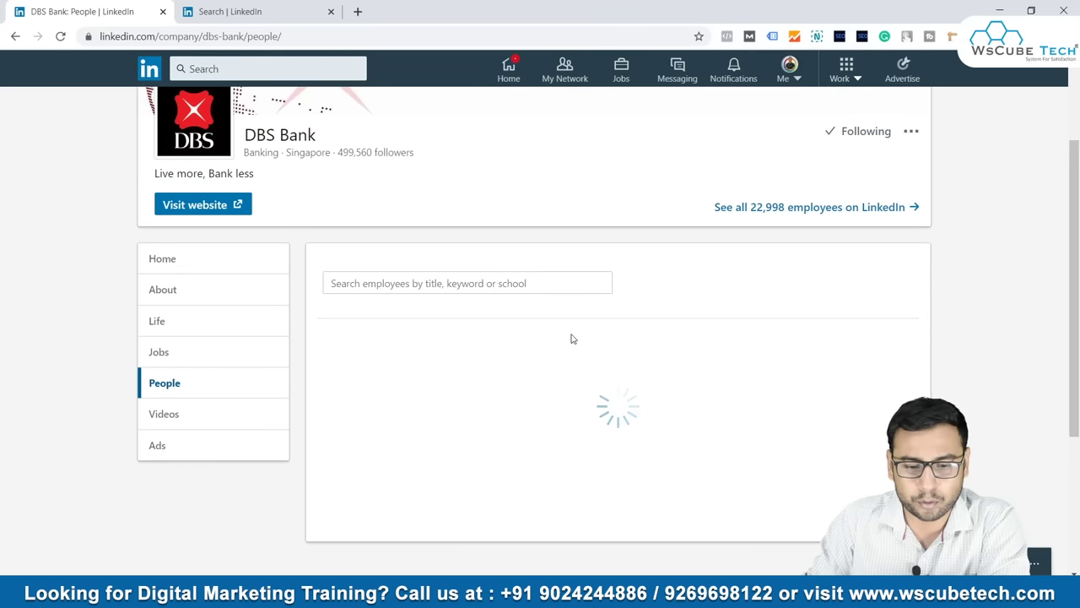
pyautogui.scroll(-3, 571, 338)
pyautogui.scroll(-2, 509, 361)
pyautogui.scroll(3, 574, 357)
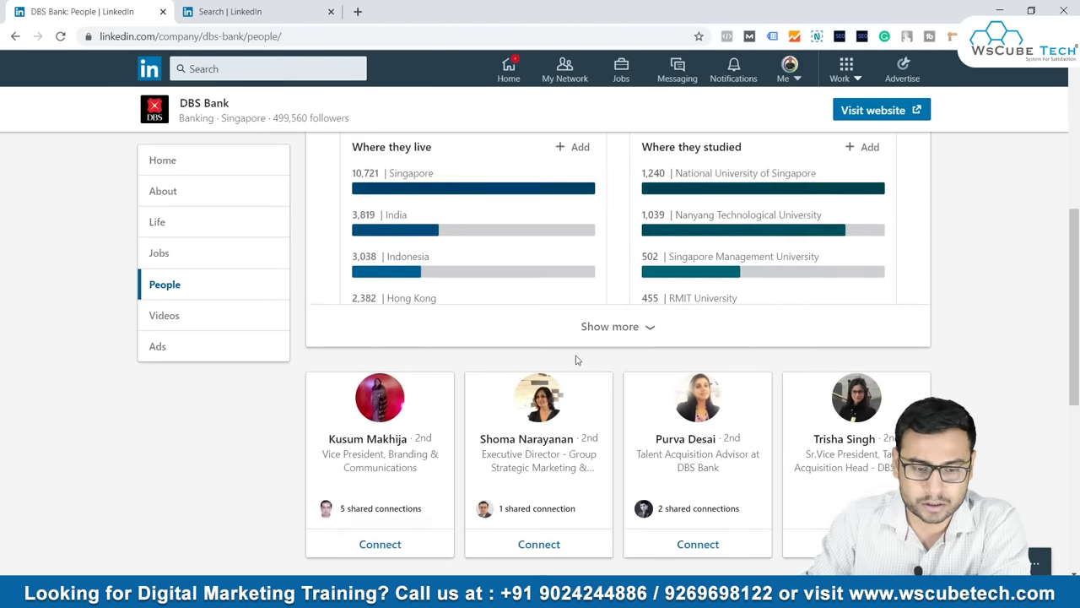
pyautogui.scroll(2, 540, 255)
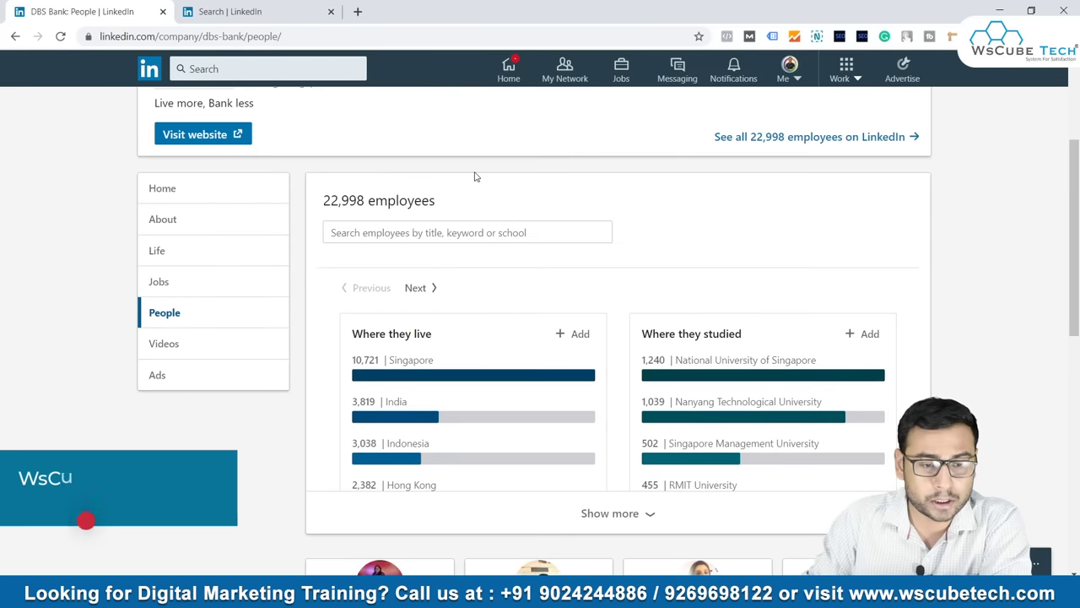
pyautogui.scroll(-1, 1019, 271)
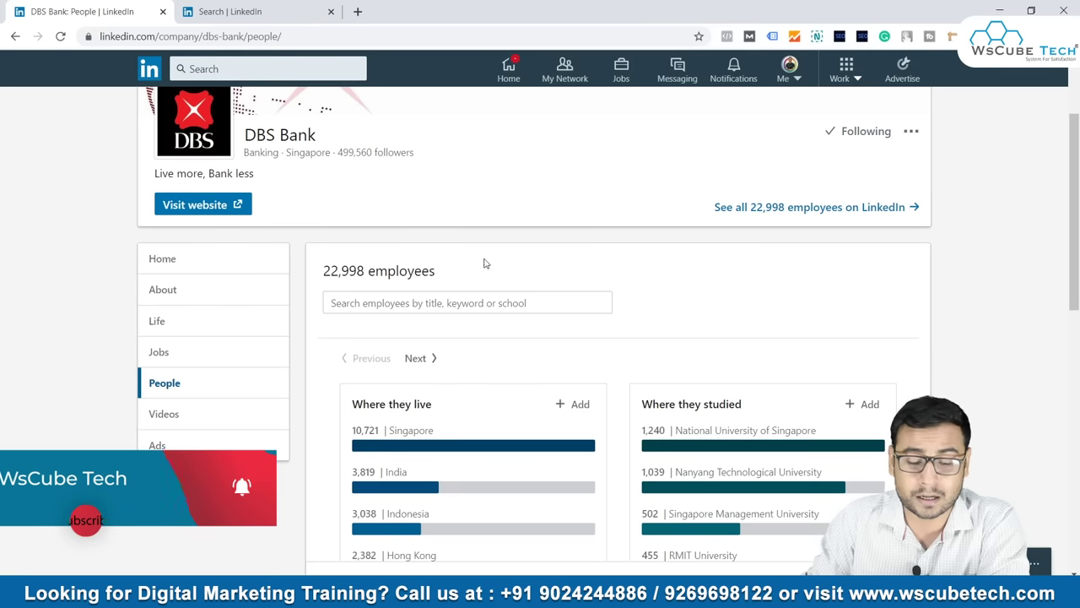
pyautogui.scroll(-2, 1026, 158)
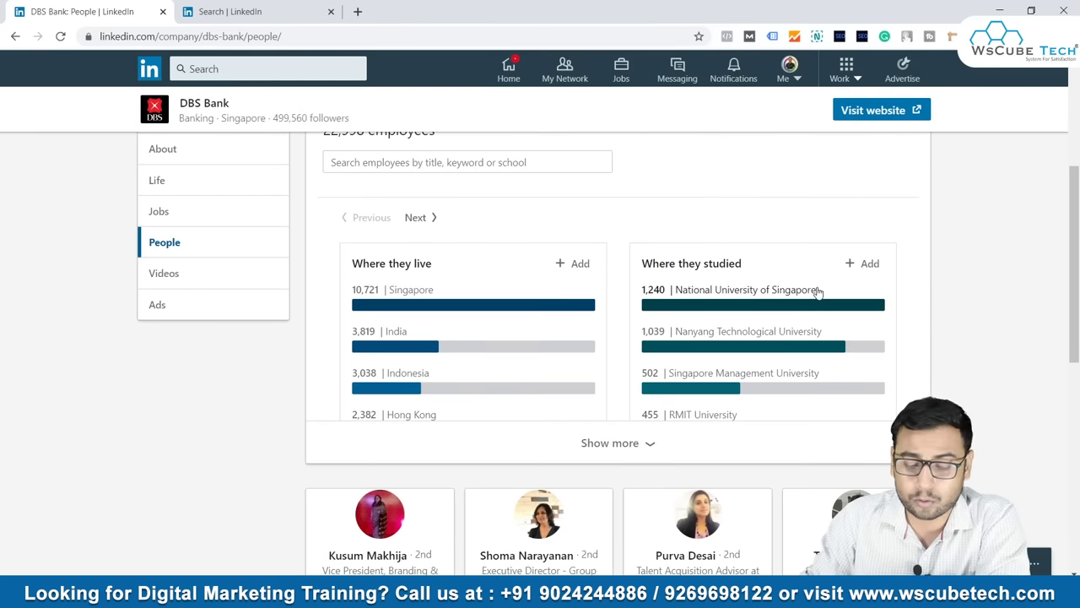
pyautogui.click(629, 443)
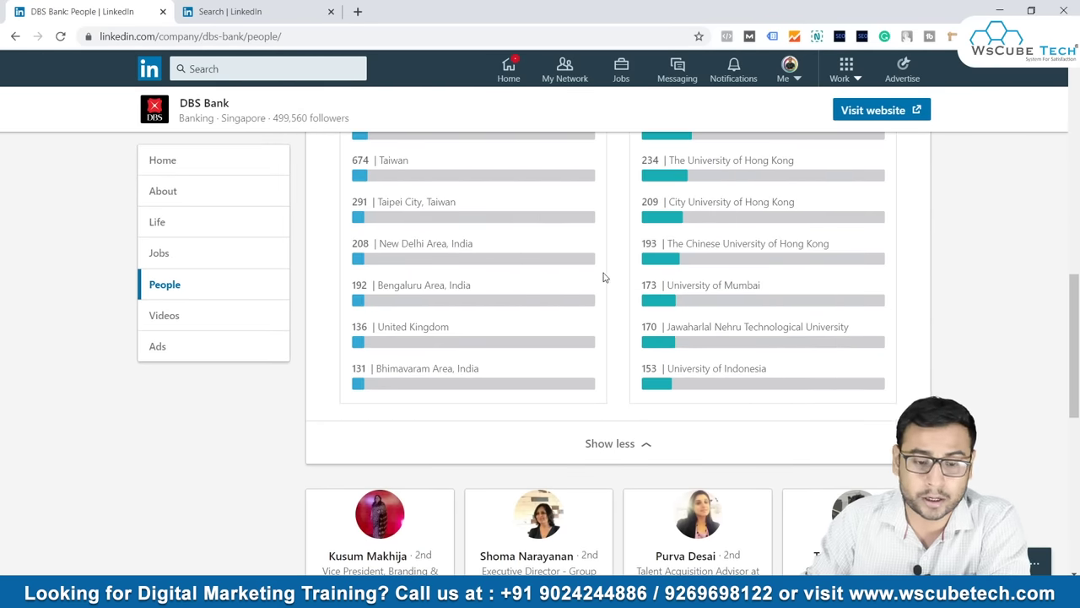
pyautogui.scroll(6, 603, 275)
pyautogui.scroll(2, 470, 205)
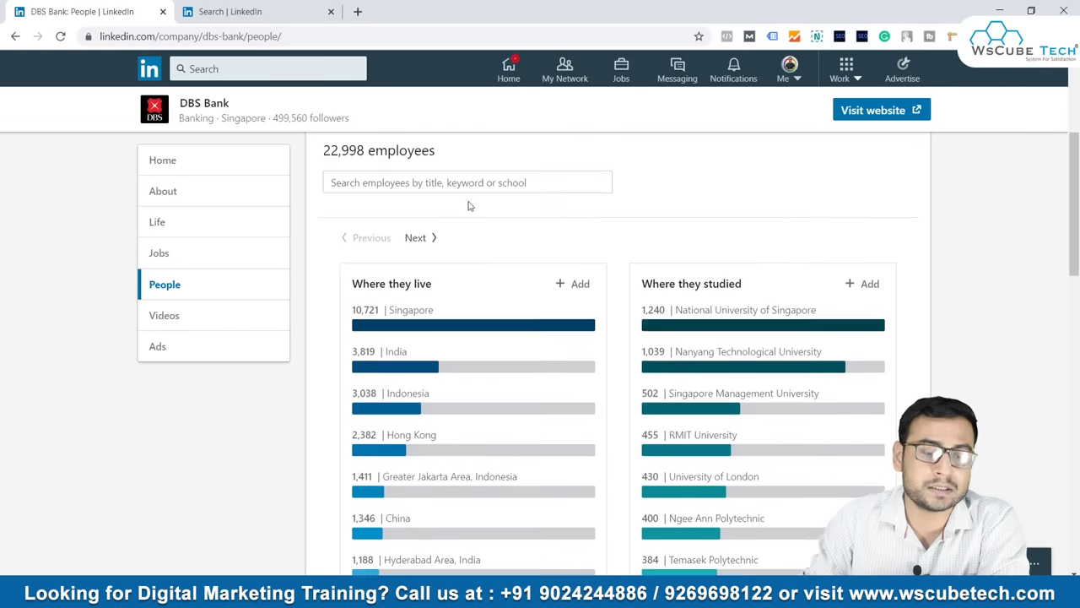
pyautogui.click(215, 330)
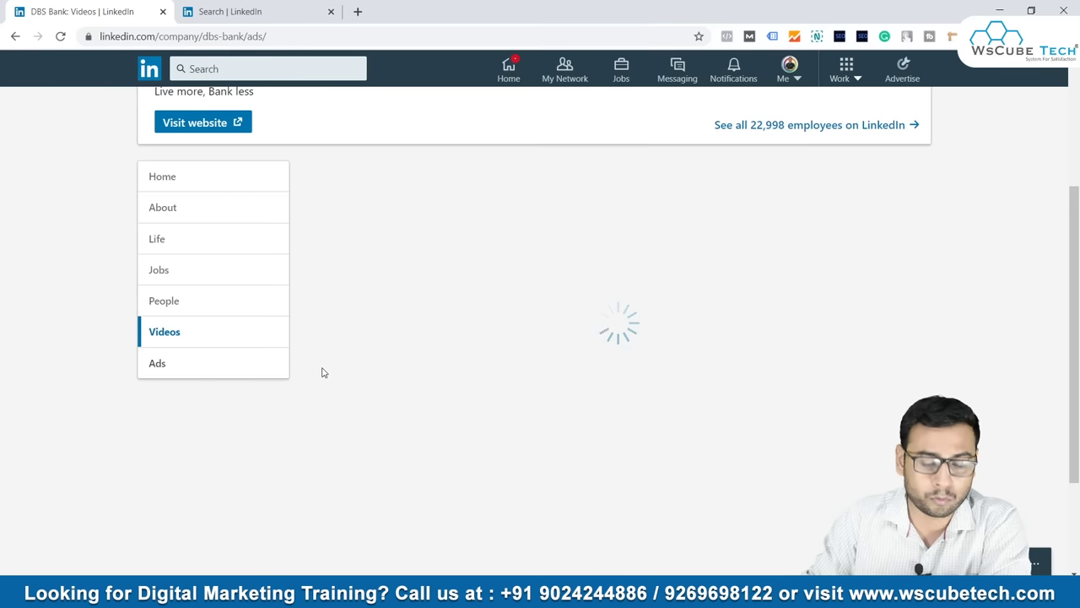
# Step: Review DBS Bank's promoted ads and scroll the Work panel of LinkedIn products and services
pyautogui.scroll(-9, 910, 301)
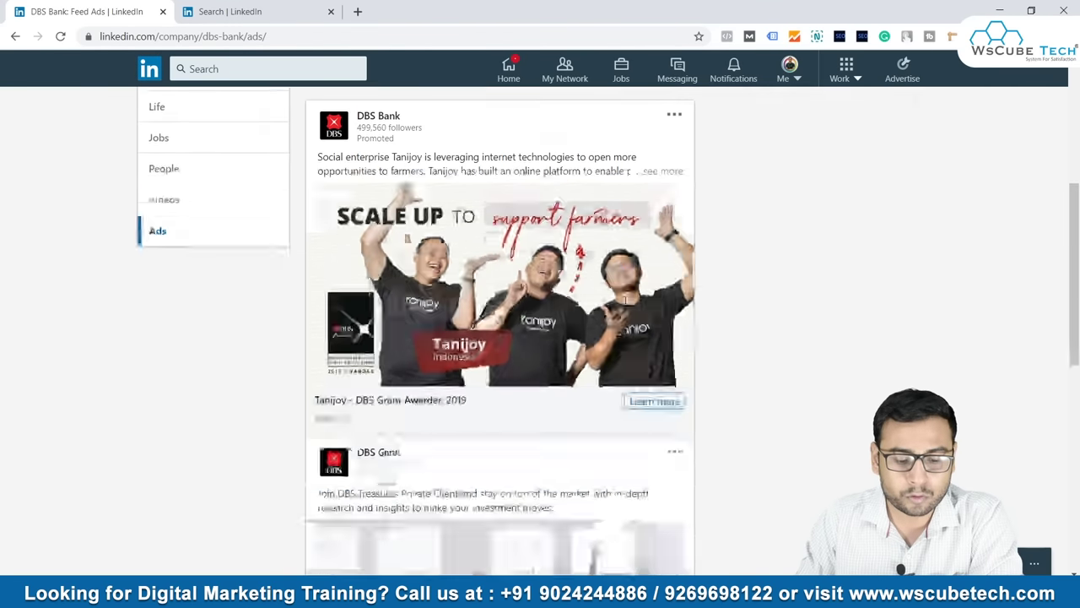
pyautogui.scroll(7, 583, 380)
pyautogui.scroll(5, 568, 379)
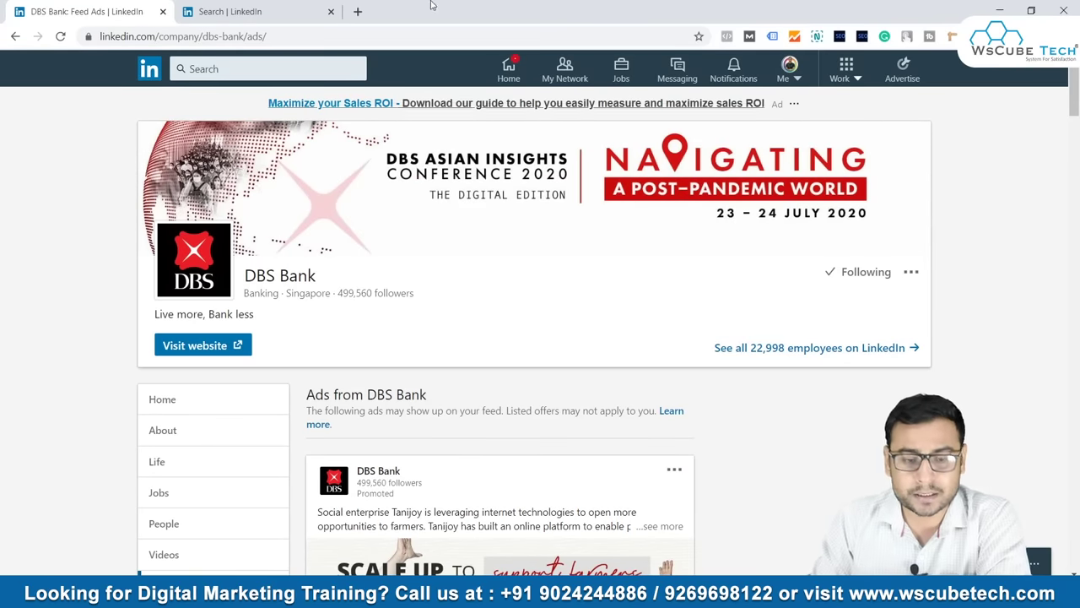
pyautogui.click(847, 72)
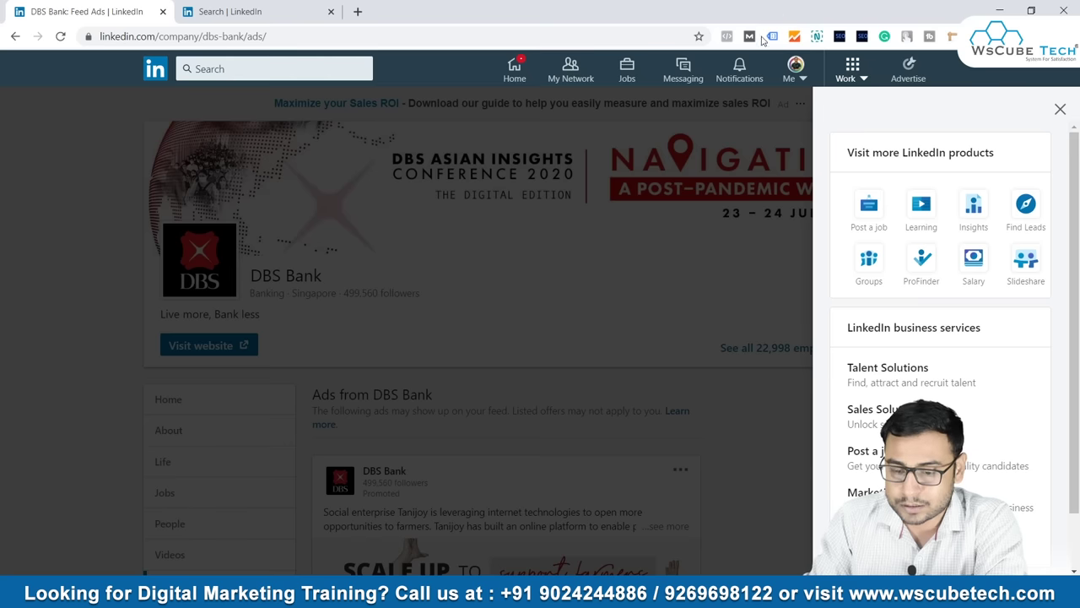
pyautogui.scroll(-2, 1012, 505)
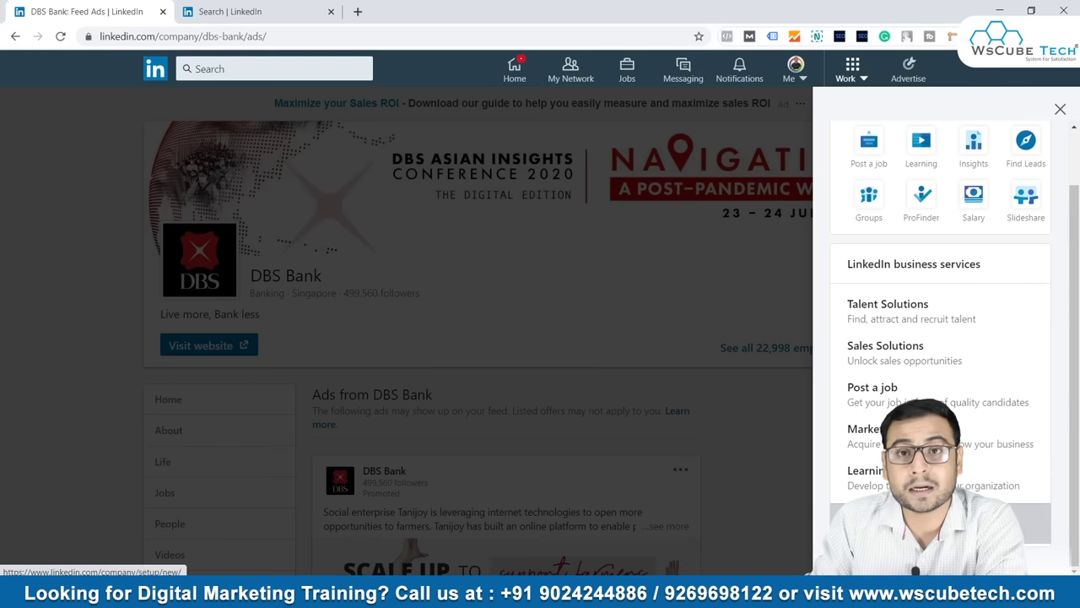
# Step: Start a new company page from the Work panel and pick the Small business page type
pyautogui.click(1011, 519)
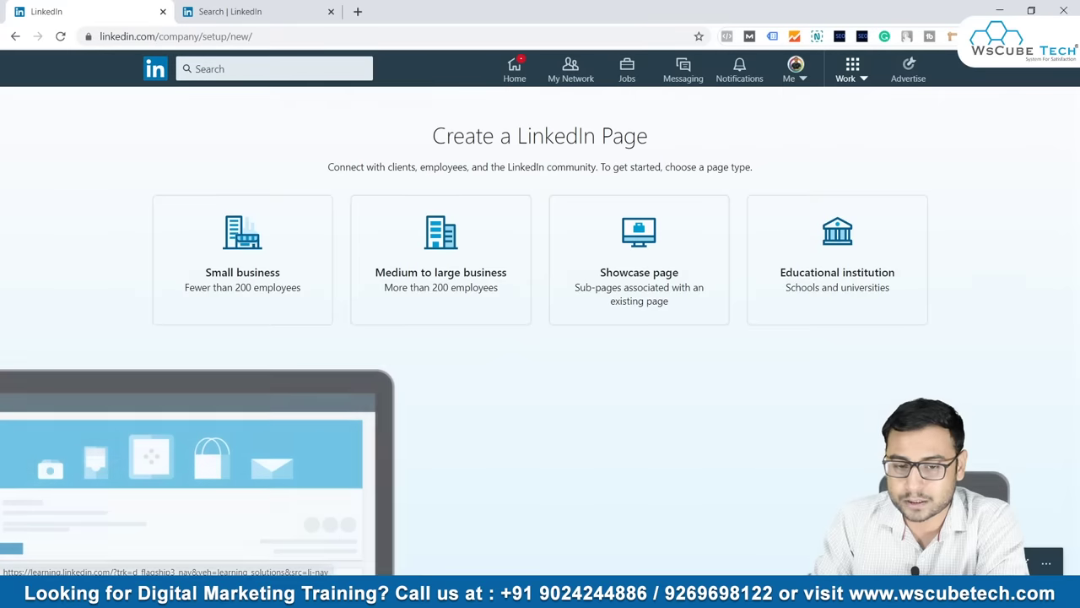
pyautogui.scroll(-2, 407, 321)
pyautogui.scroll(2, 337, 254)
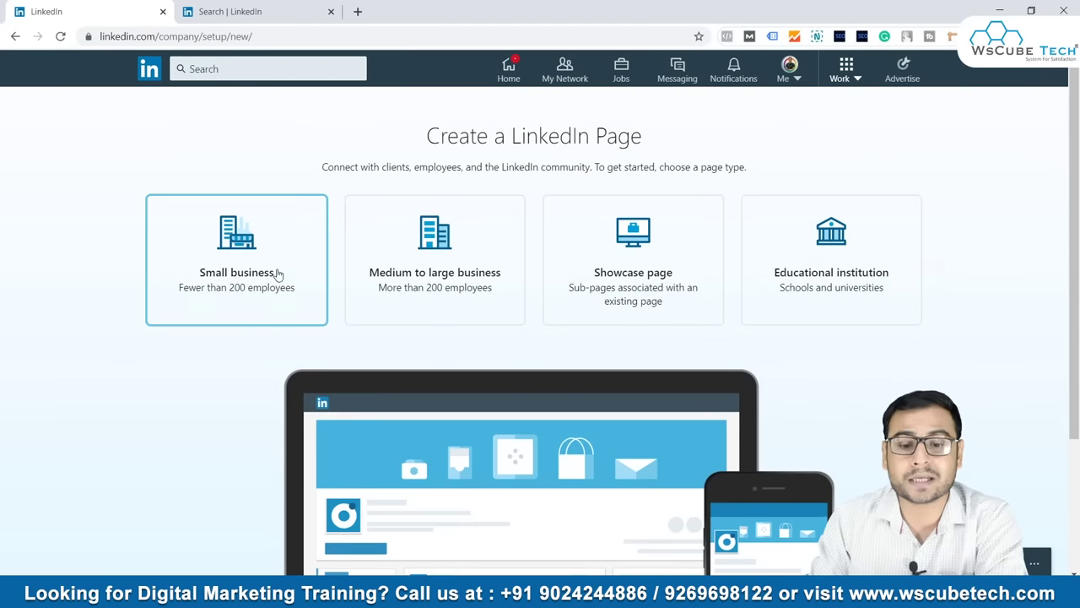
pyautogui.moveTo(447, 136); pyautogui.dragTo(887, 149)
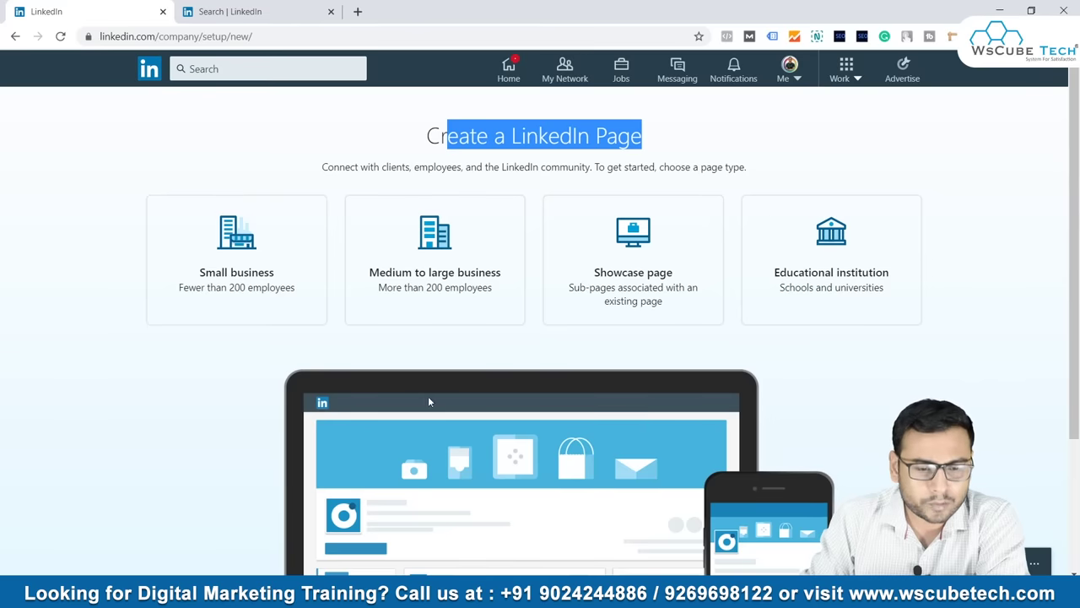
pyautogui.scroll(-1, 428, 402)
pyautogui.scroll(1, 428, 401)
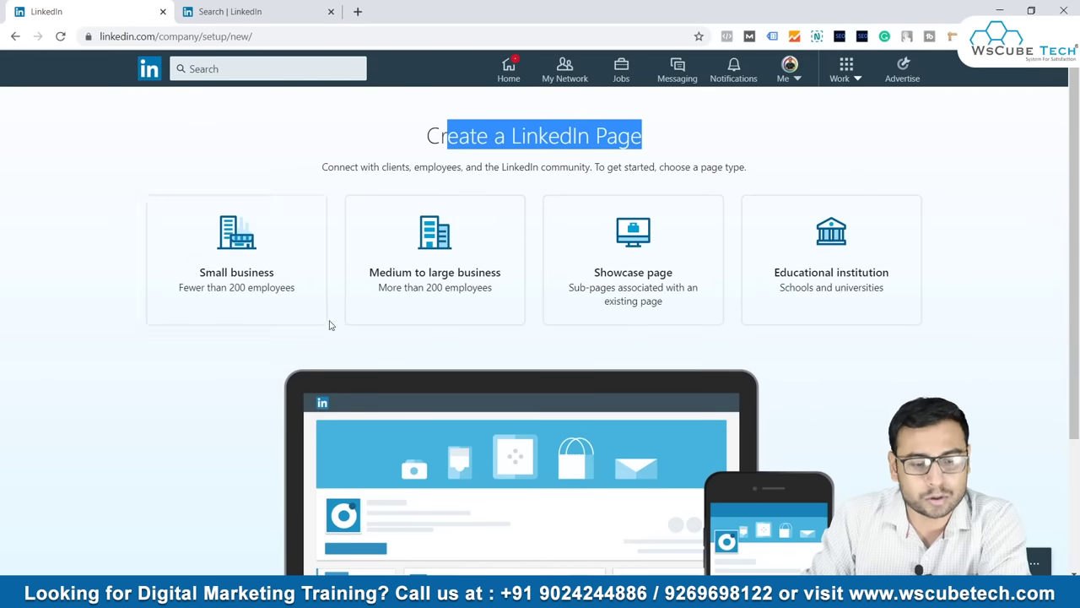
pyautogui.click(265, 285)
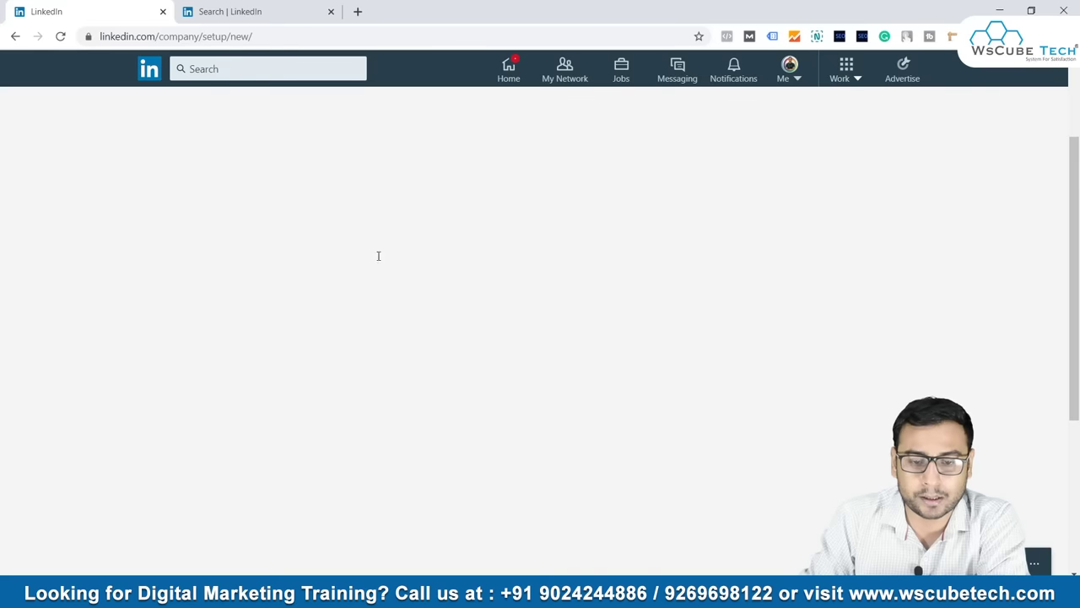
pyautogui.scroll(1, 1072, 195)
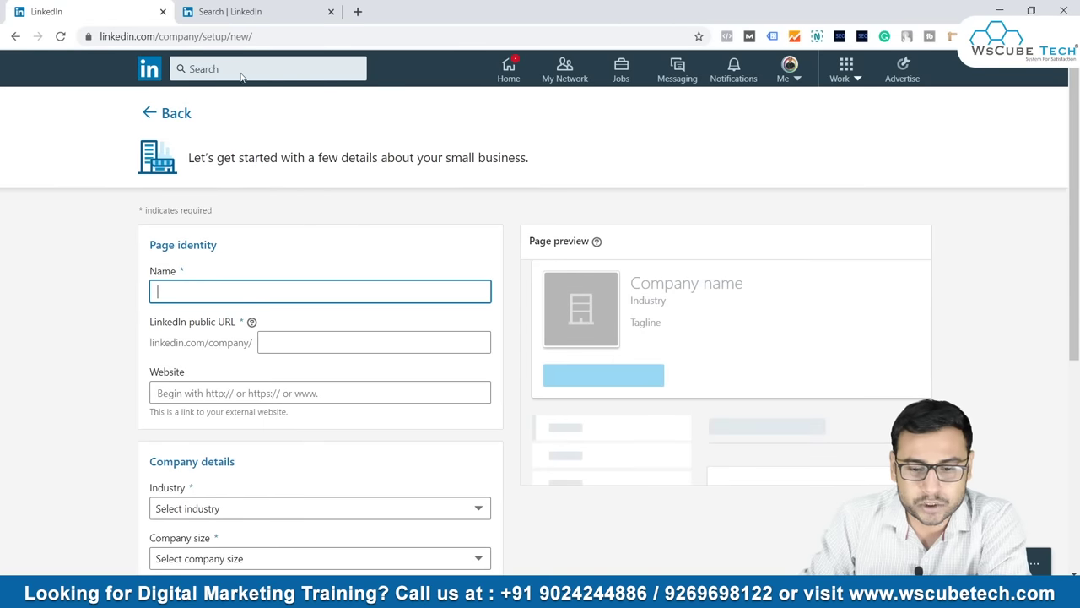
pyautogui.scroll(-4, 846, 403)
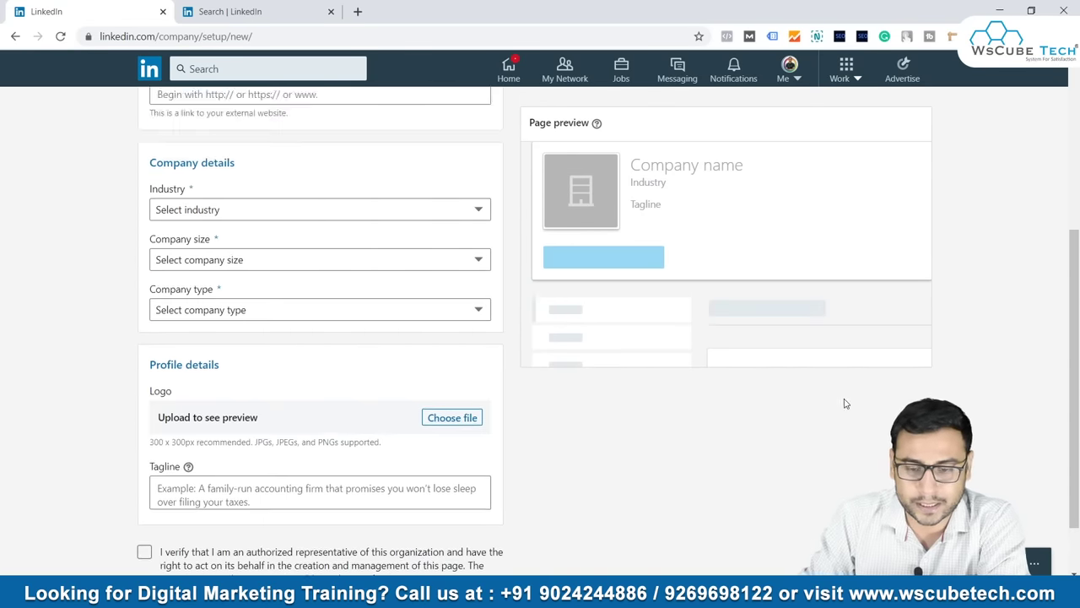
pyautogui.scroll(4, 342, 147)
pyautogui.write('WsCube Tech')
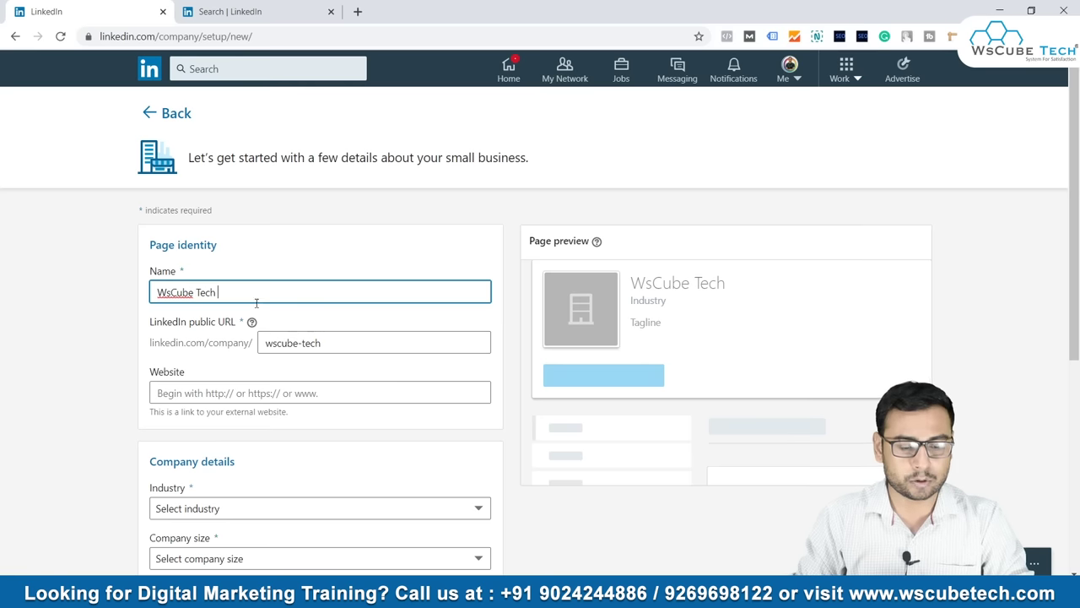
pyautogui.click(255, 393)
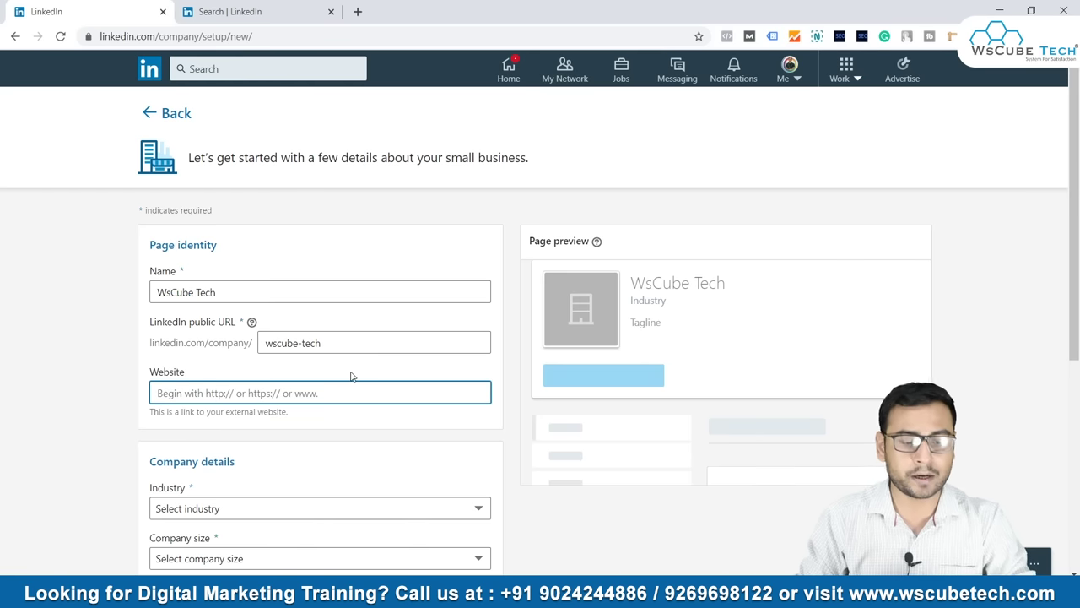
pyautogui.write('ht')
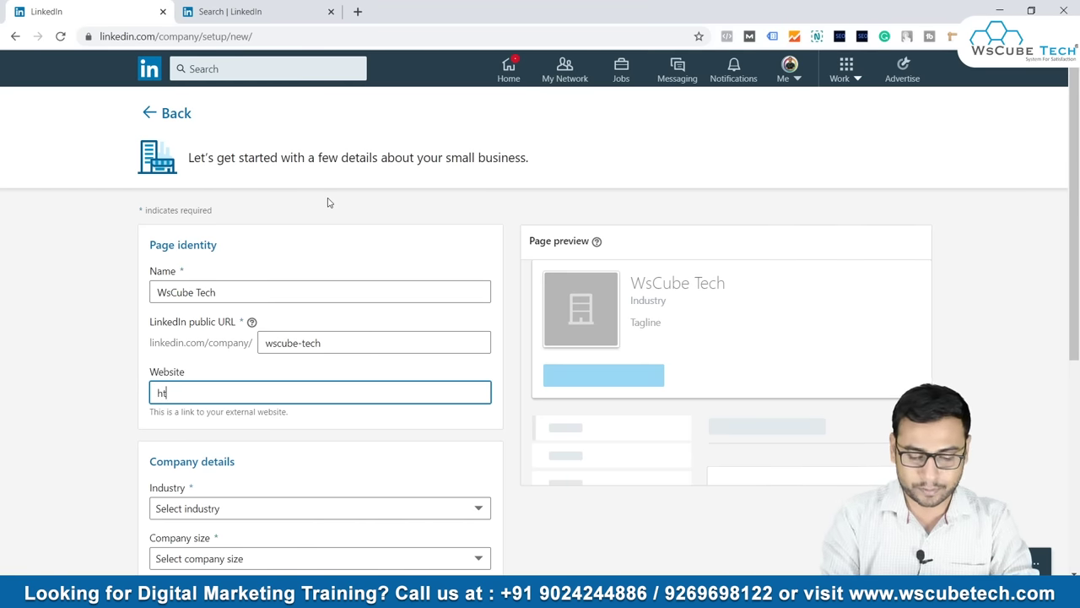
pyautogui.write('tps://www.ww')
pyautogui.write('cubt')
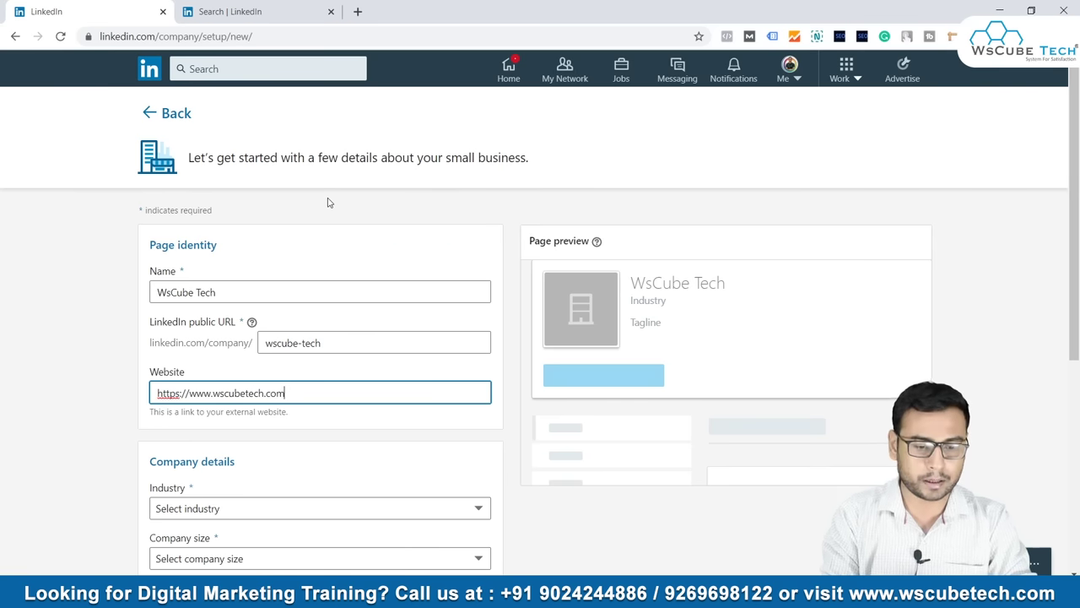
pyautogui.click(504, 441)
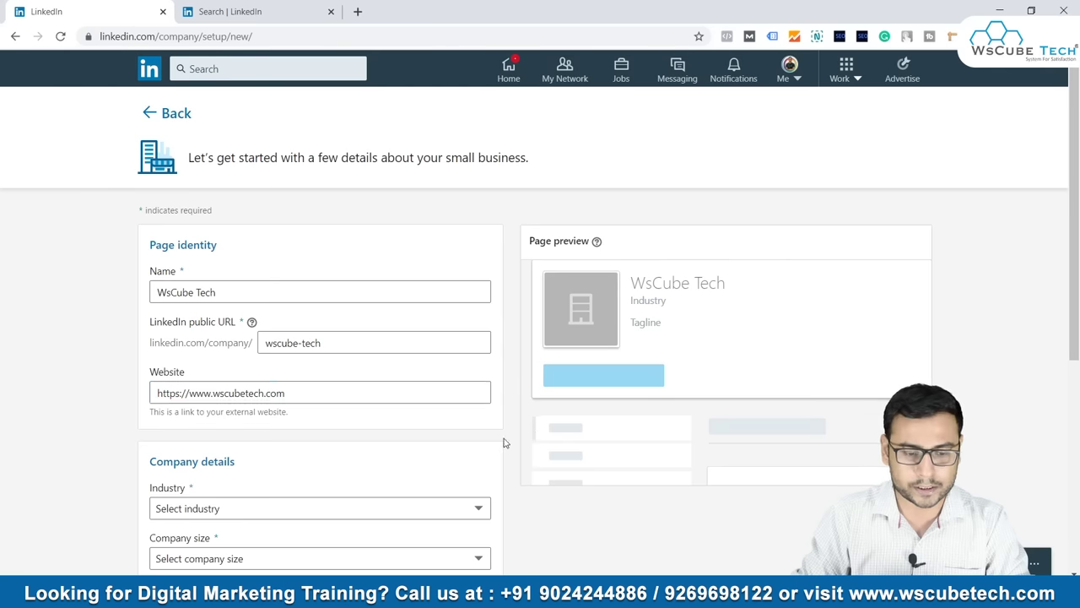
pyautogui.scroll(-2, 253, 355)
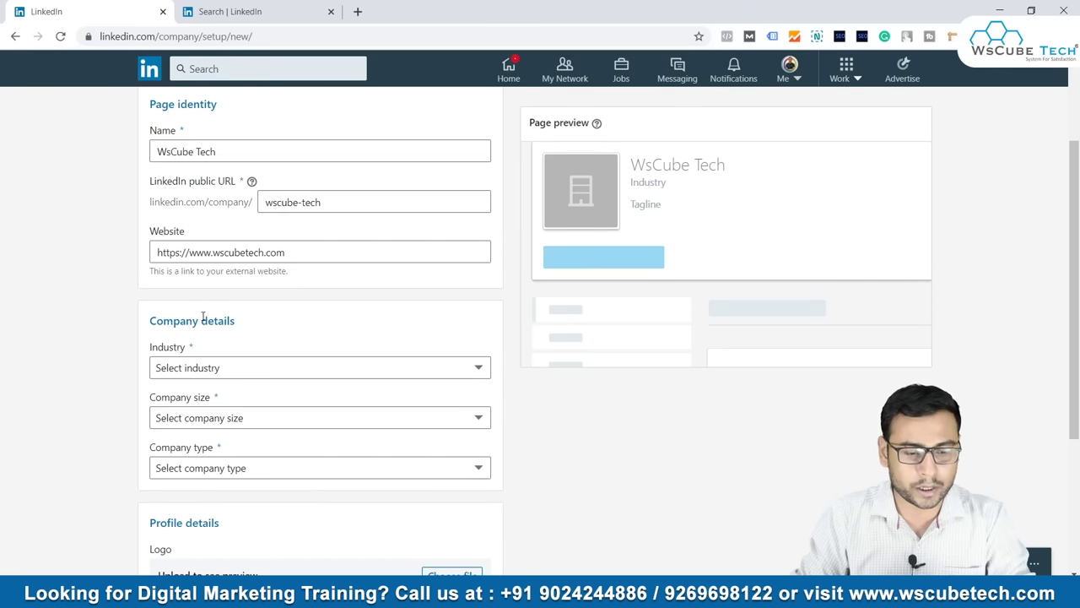
# Step: Set the page's industry to Information Technology & Services
pyautogui.click(238, 368)
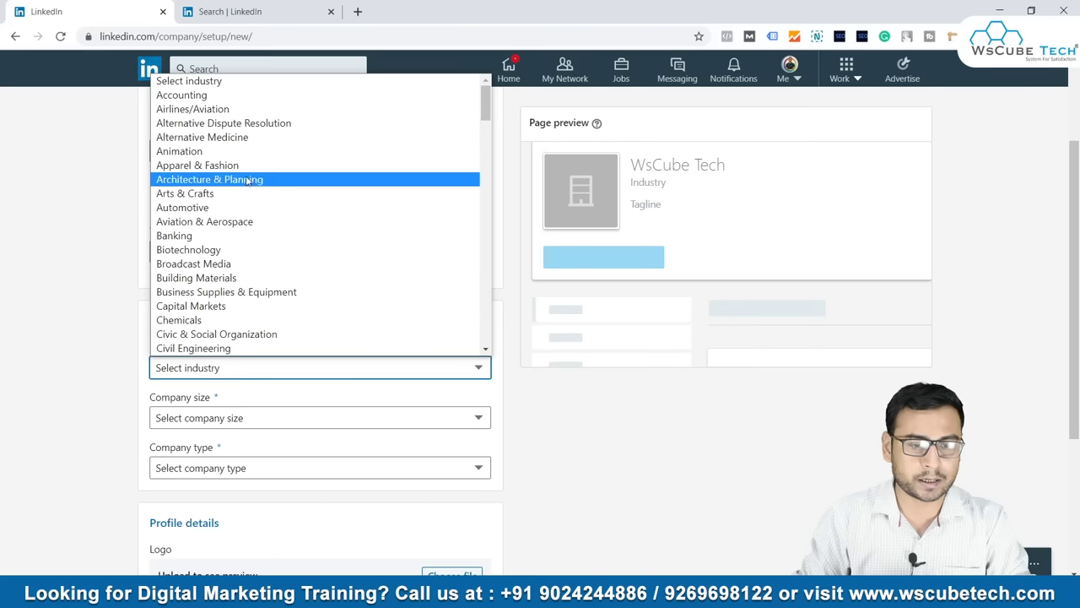
pyautogui.scroll(-3, 342, 164)
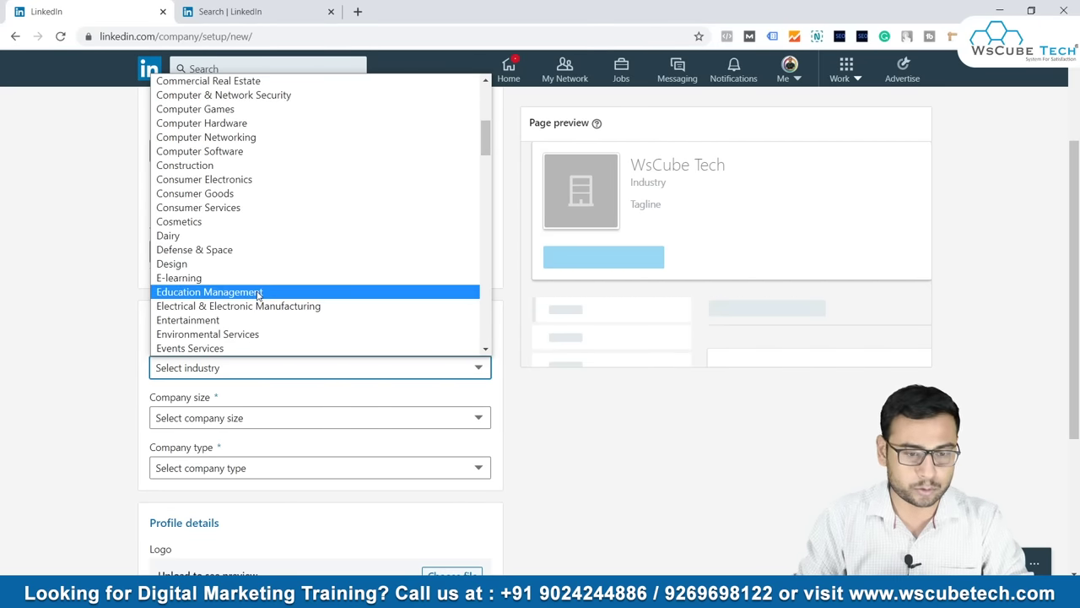
pyautogui.scroll(-3, 319, 253)
pyautogui.scroll(-5, 297, 306)
pyautogui.press('i')
pyautogui.press('n')
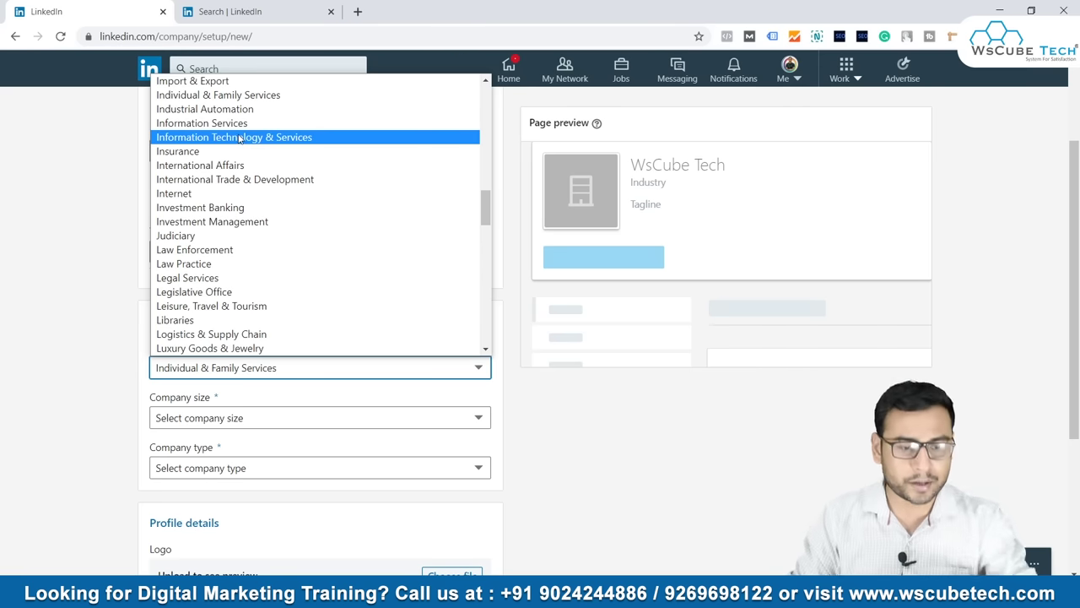
pyautogui.click(260, 139)
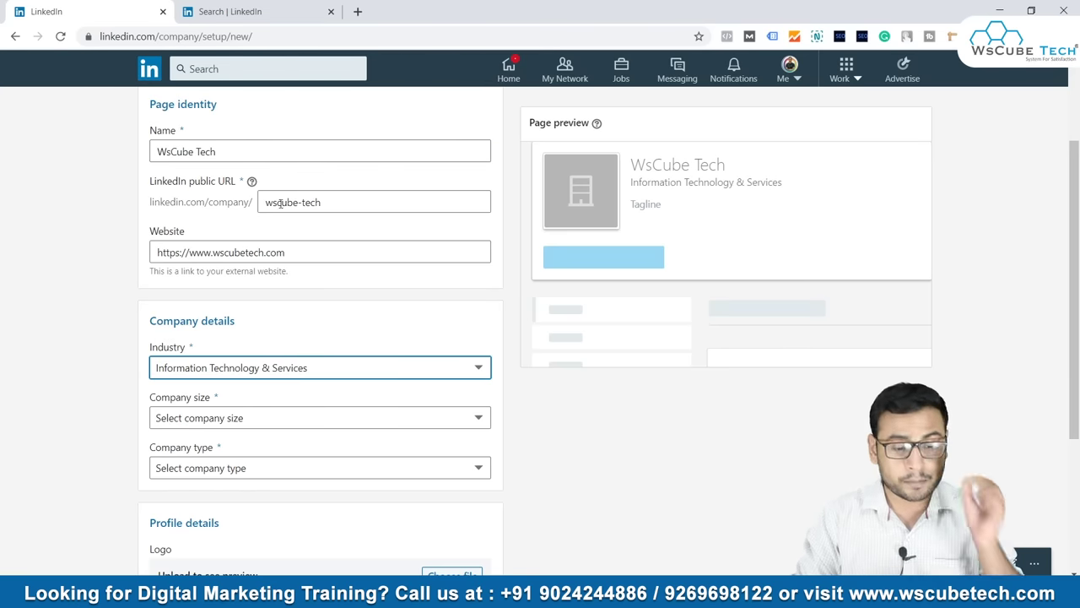
pyautogui.scroll(-2, 393, 212)
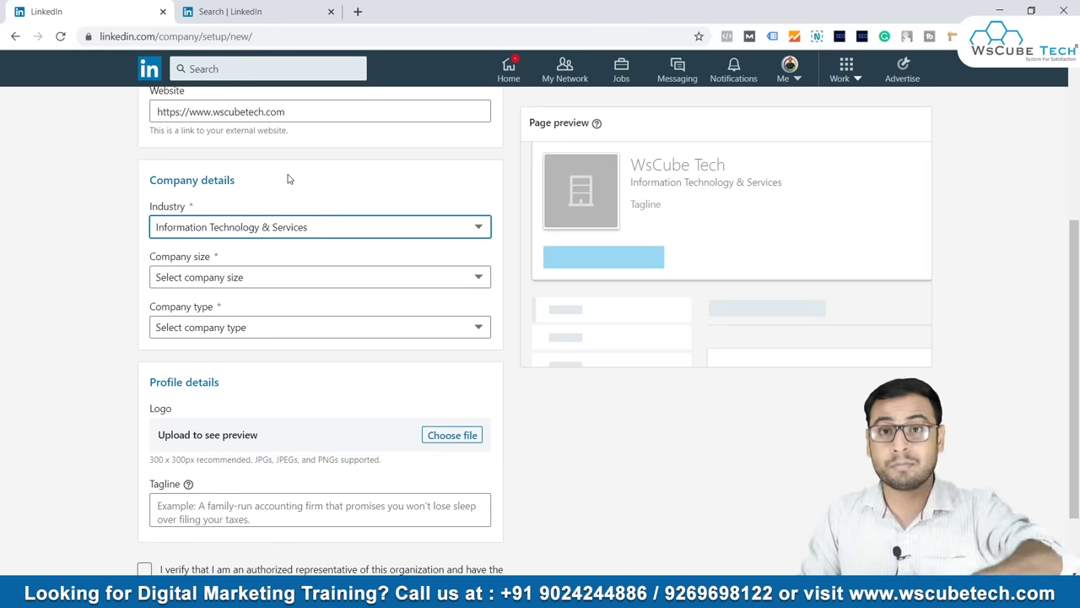
# Step: Set company size to 51–200 employees and company type to Privately held
pyautogui.click(242, 277)
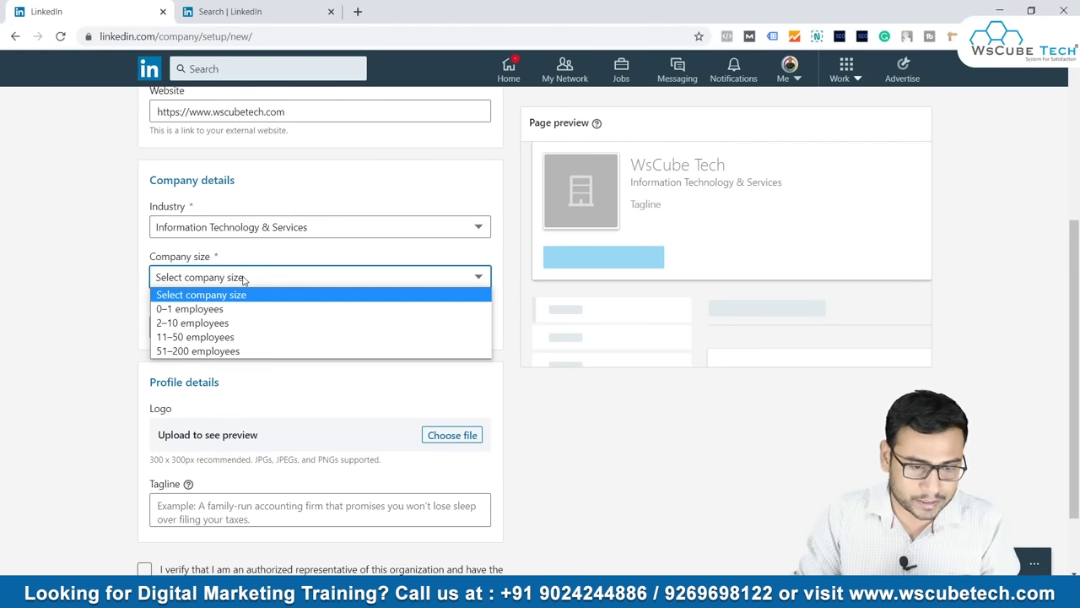
pyautogui.click(224, 352)
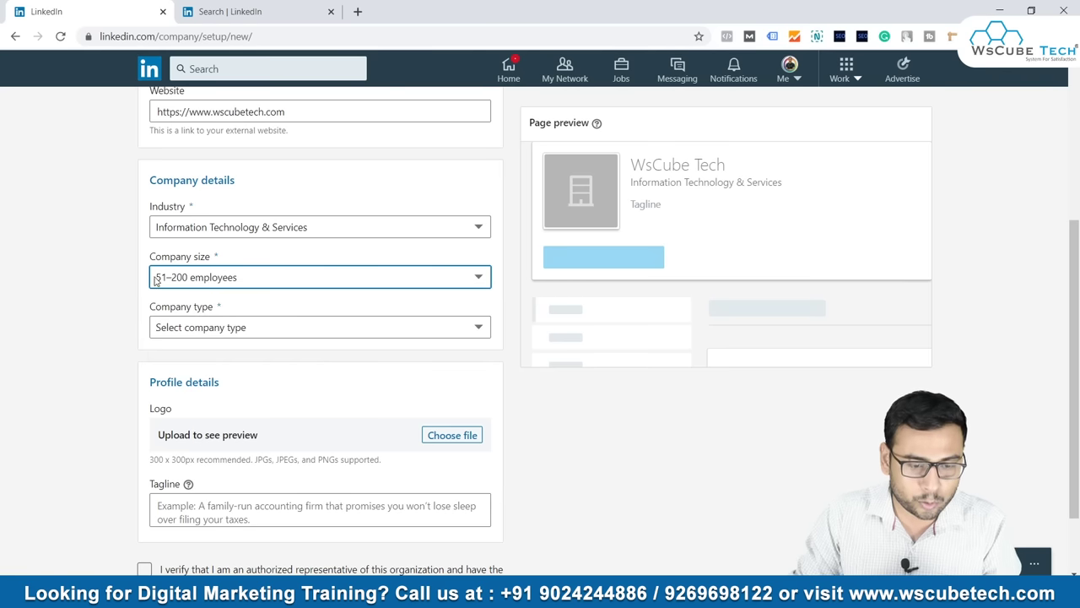
pyautogui.click(253, 335)
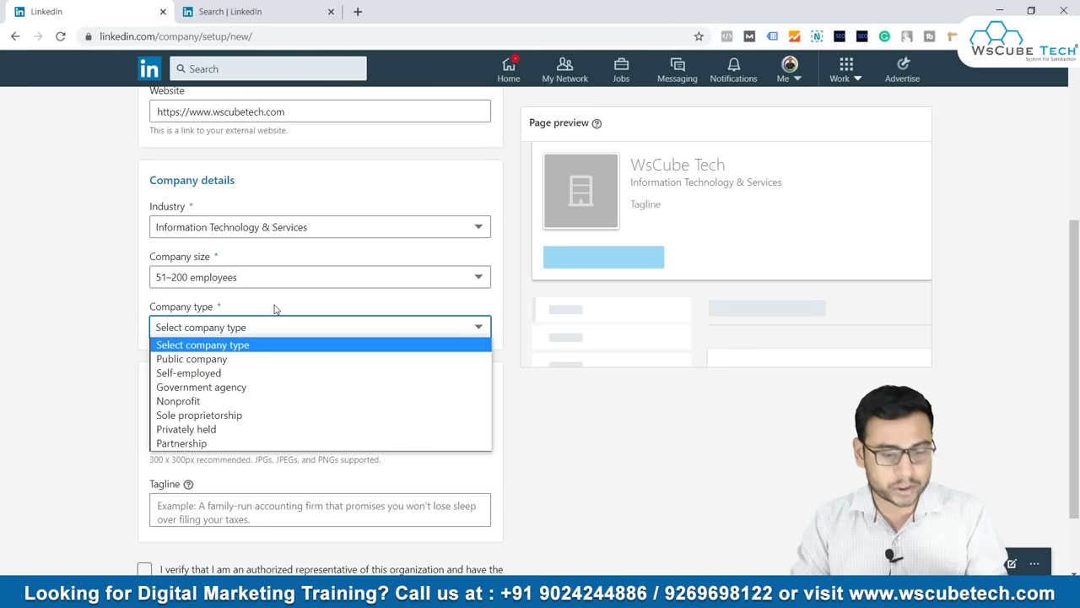
pyautogui.click(217, 428)
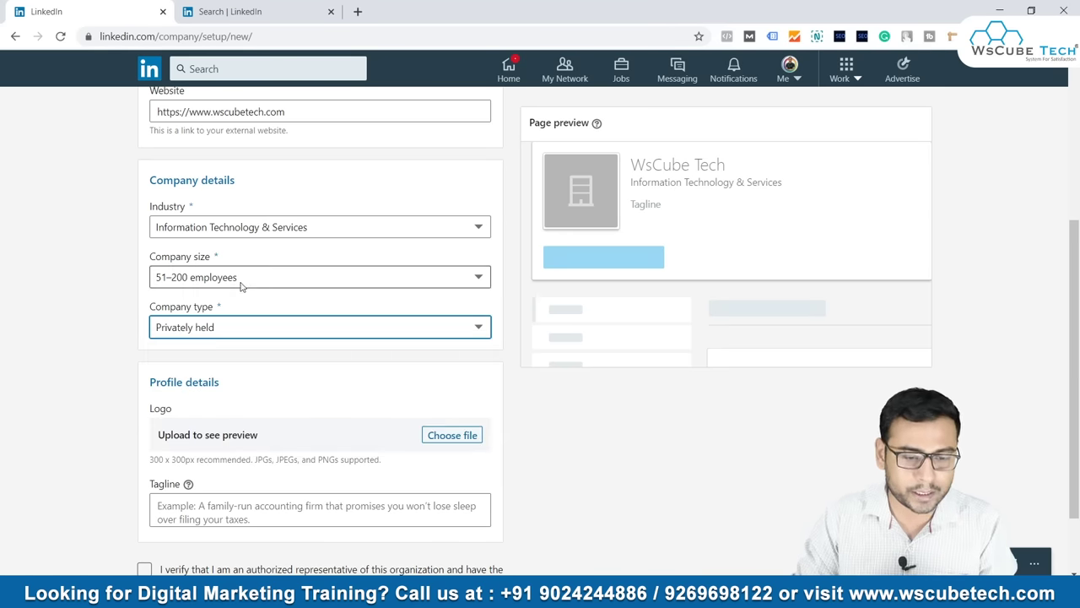
pyautogui.scroll(-1, 113, 337)
# Step: Upload the 15 kb PNG logo from the Desktop's Images folder as the page logo
pyautogui.click(477, 348)
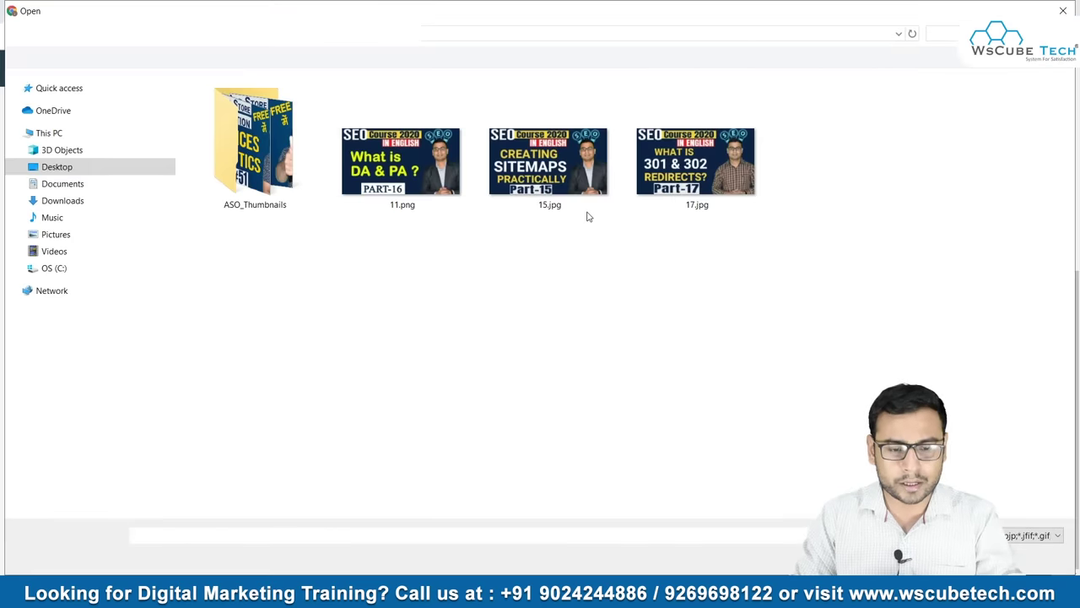
pyautogui.scroll(-3, 692, 287)
pyautogui.click(835, 279)
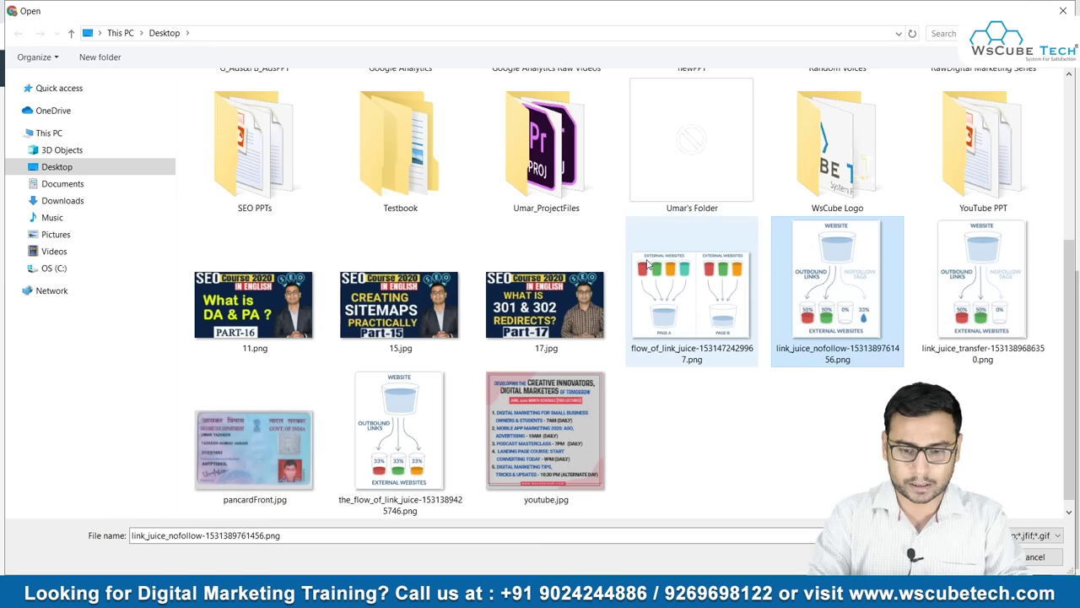
pyautogui.scroll(3, 675, 253)
pyautogui.scroll(-3, 760, 278)
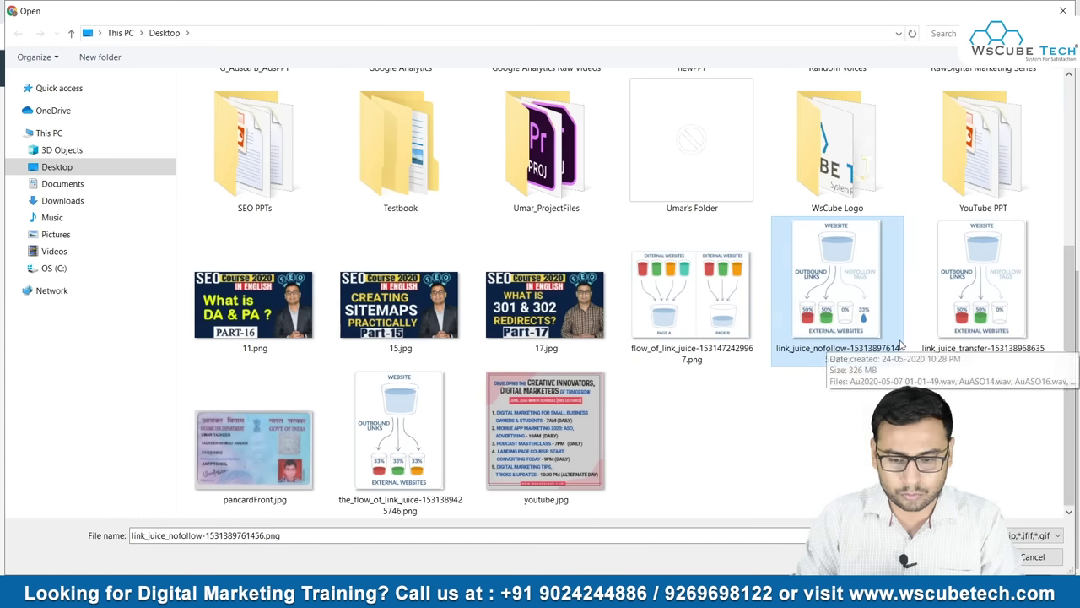
pyautogui.doubleClick(696, 147)
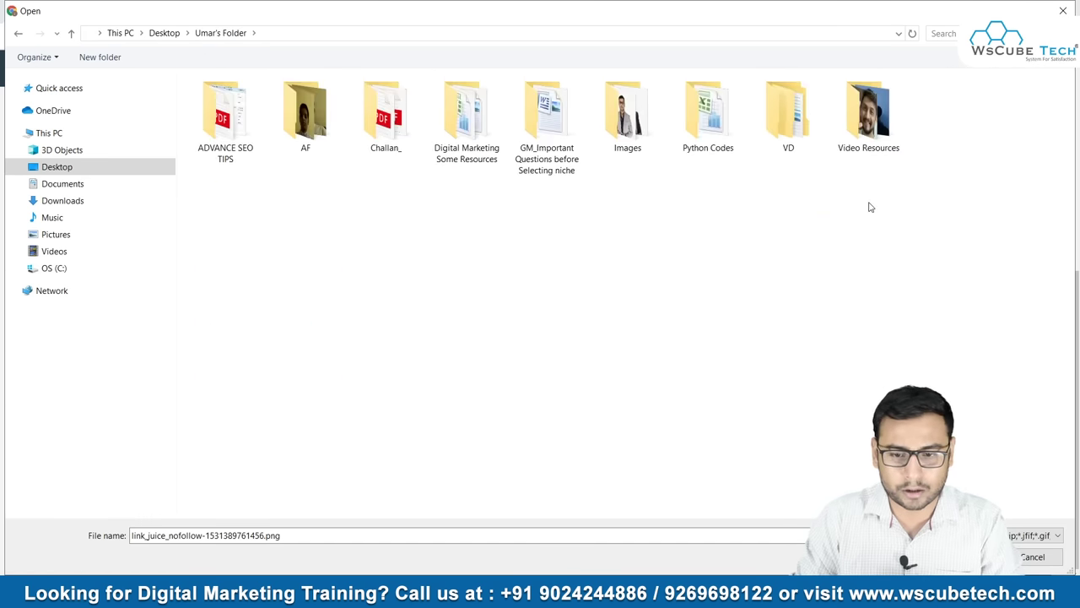
pyautogui.doubleClick(627, 114)
pyautogui.scroll(-3, 945, 367)
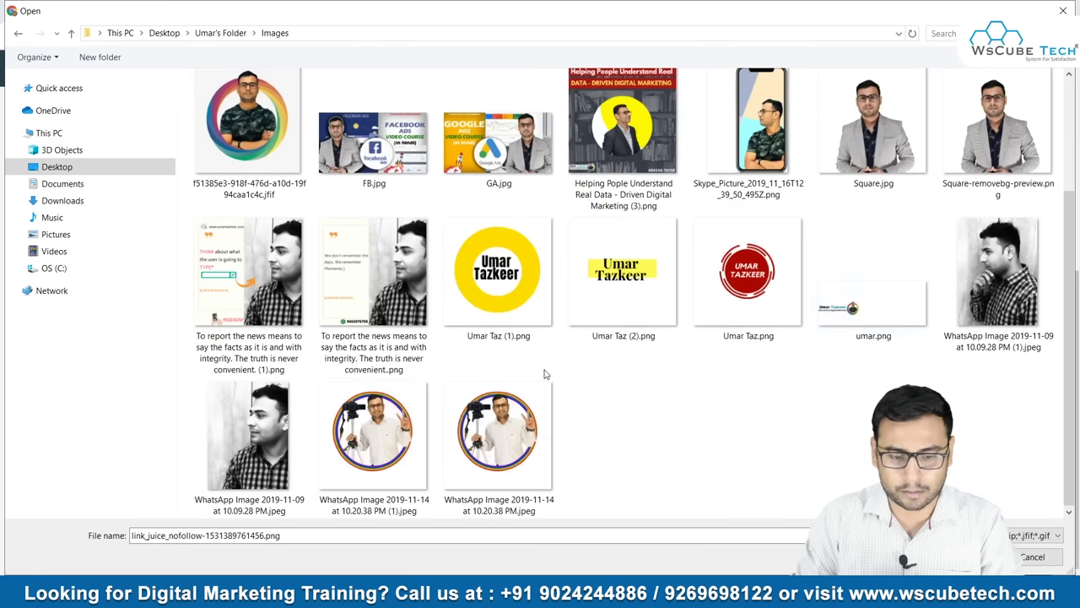
pyautogui.scroll(3, 545, 374)
pyautogui.scroll(-3, 493, 289)
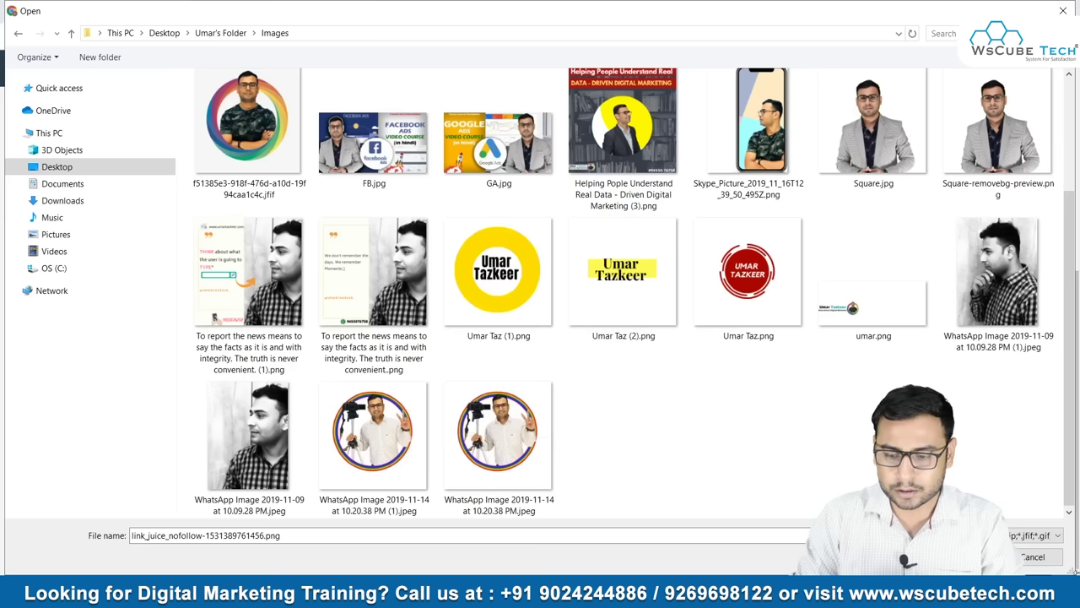
pyautogui.doubleClick(622, 270)
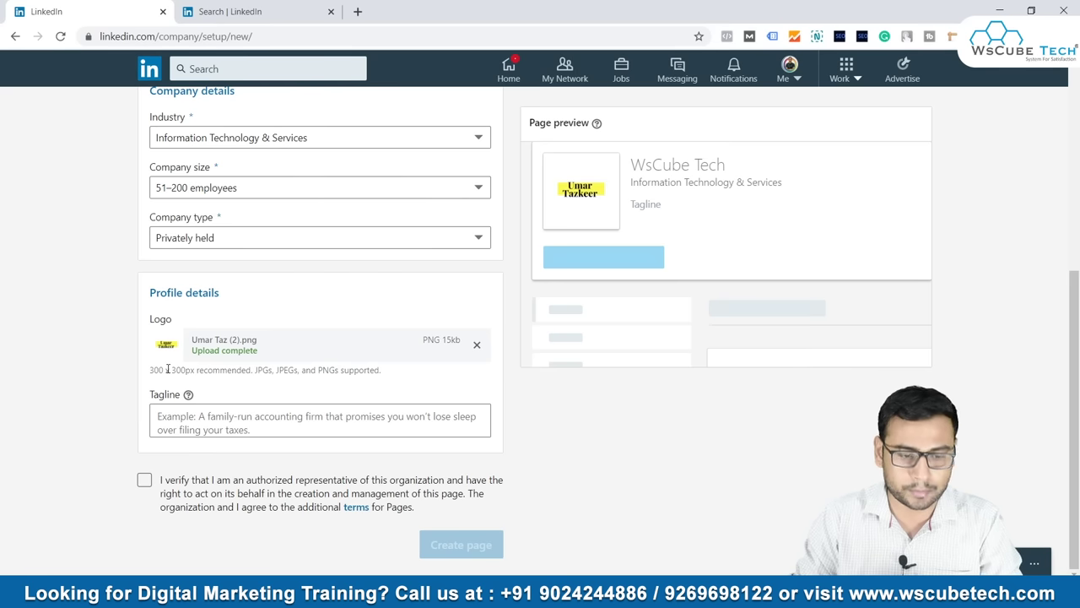
# Step: Enter the tagline 'Providing Digital Solutions since Last Decade'
pyautogui.hotkey('ctrl', '+')
pyautogui.hotkey('ctrl', '+')
pyautogui.hotkey('ctrl', '+')
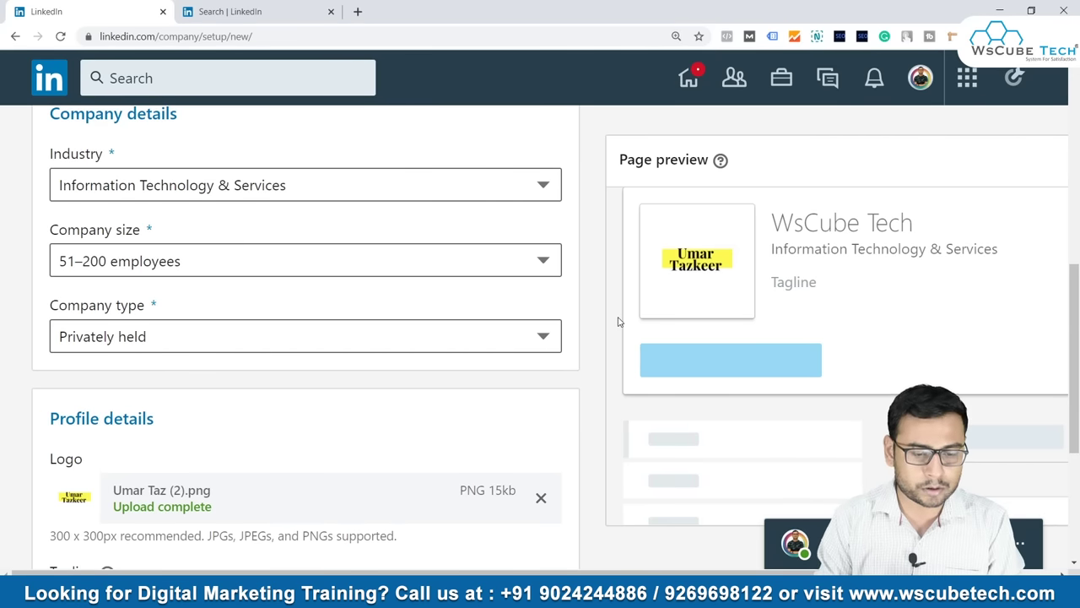
pyautogui.scroll(-1, 350, 496)
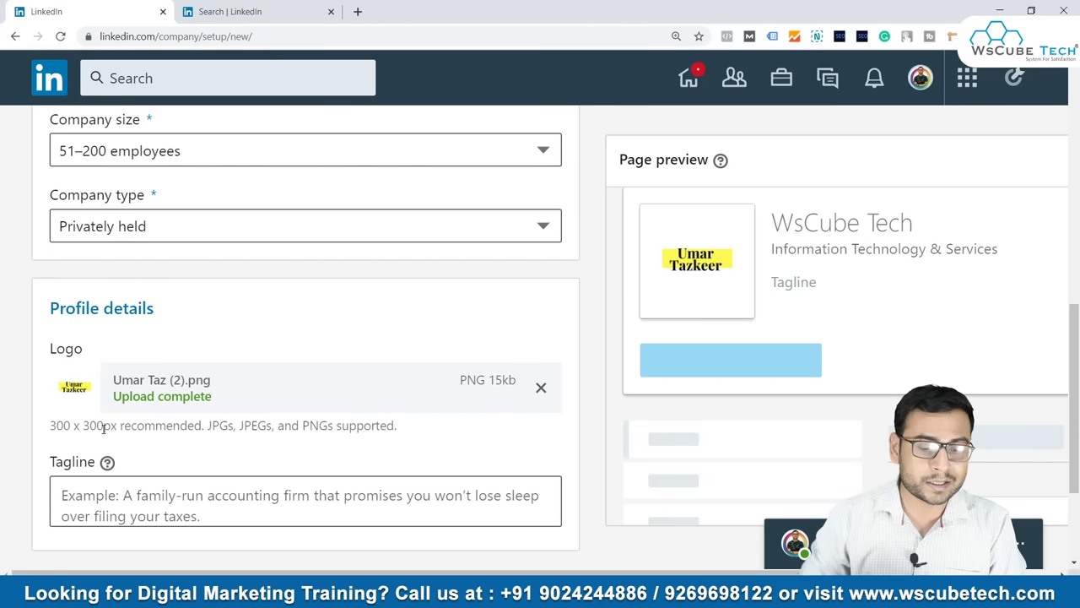
pyautogui.hotkey('ctrl', '-')
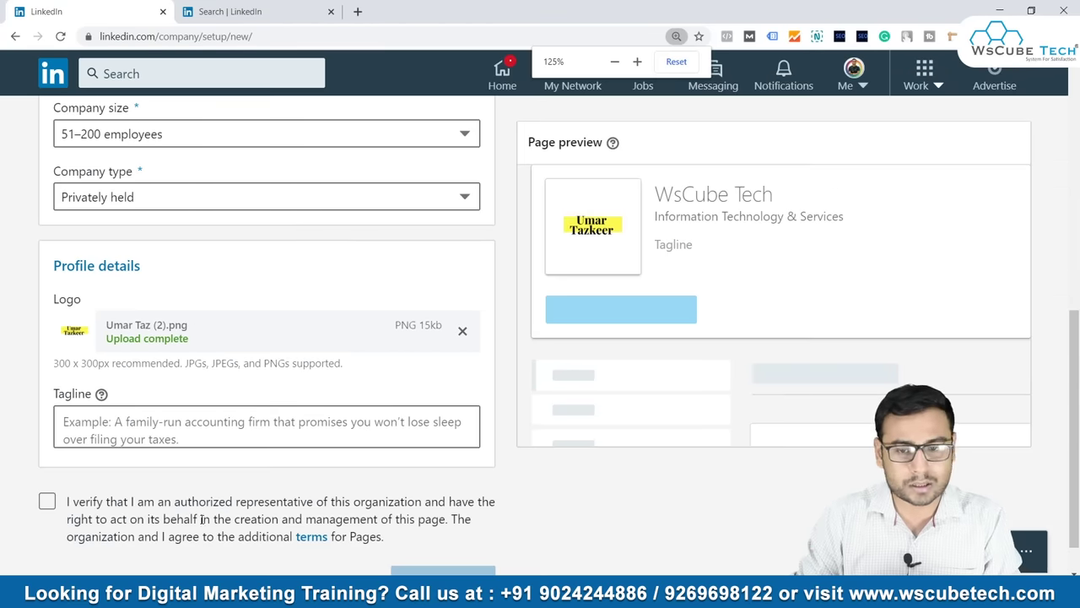
pyautogui.click(676, 61)
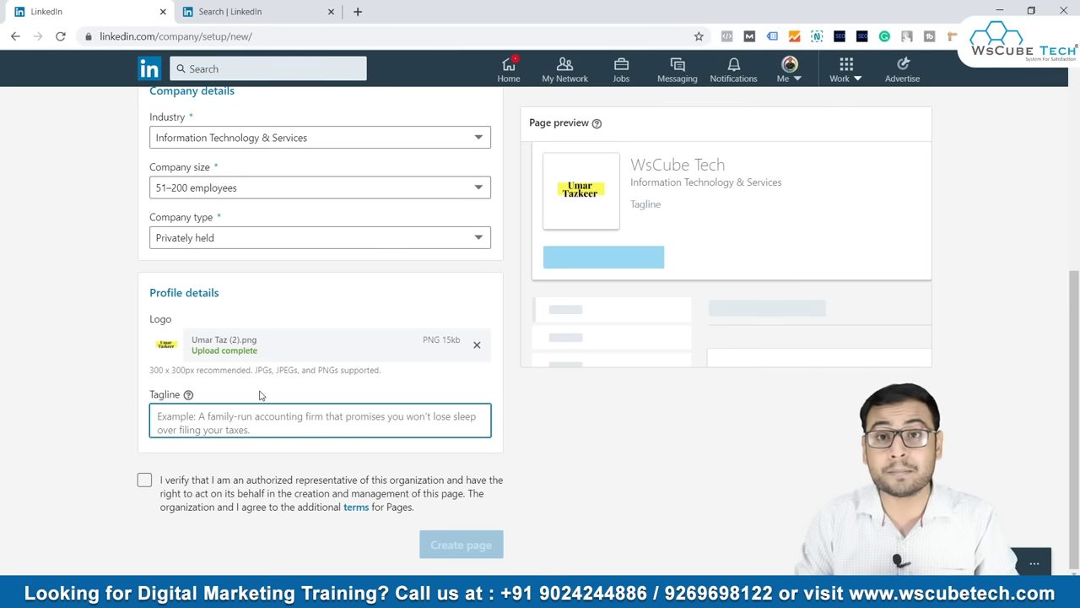
pyautogui.write('Pr')
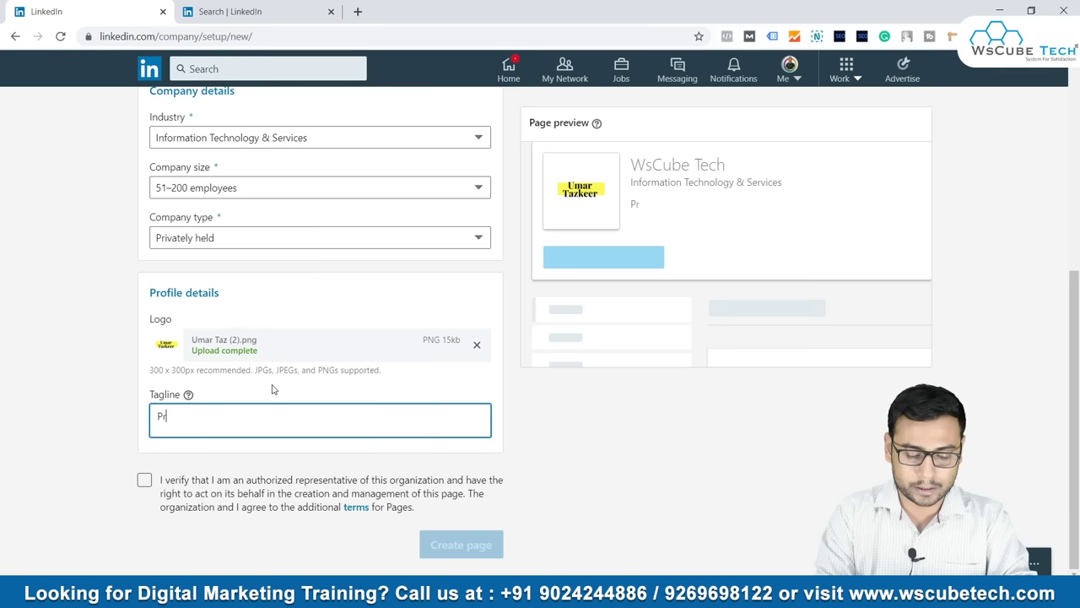
pyautogui.write('ovidig ')
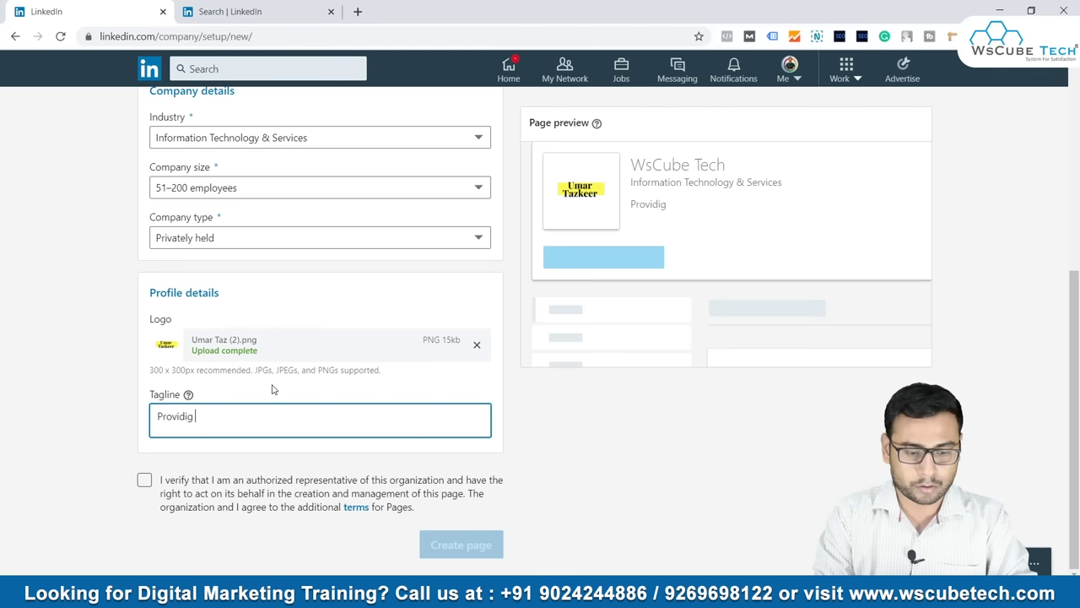
pyautogui.write('g Digital Solucions since Last Decace de')
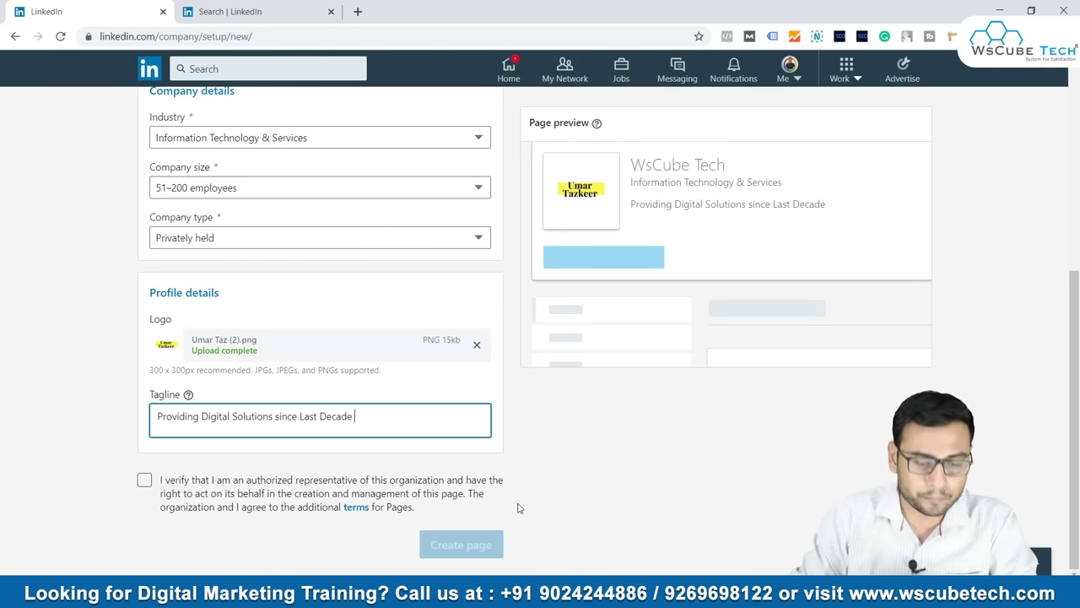
# Step: Confirm authority to represent the organization and create the WsCube Tech page
pyautogui.click(145, 479)
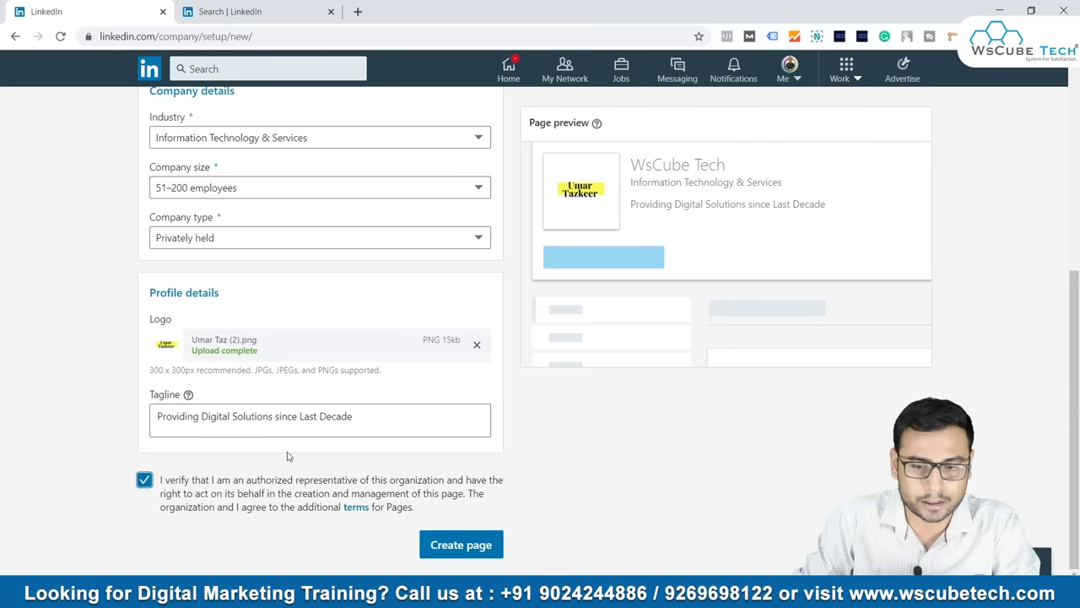
pyautogui.scroll(5, 462, 222)
pyautogui.scroll(-5, 462, 222)
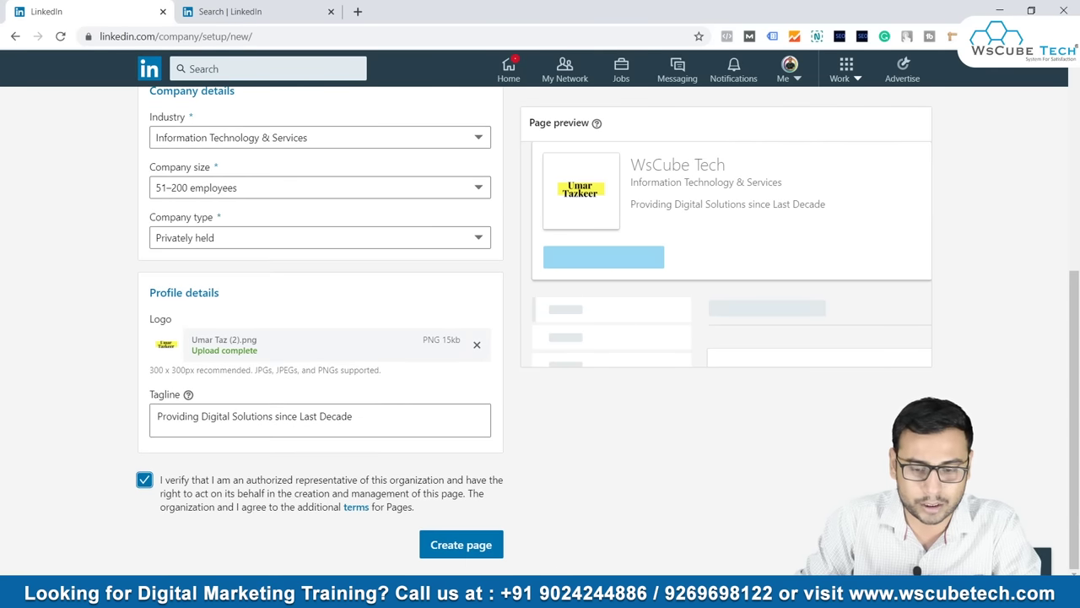
pyautogui.moveTo(638, 207); pyautogui.dragTo(899, 205)
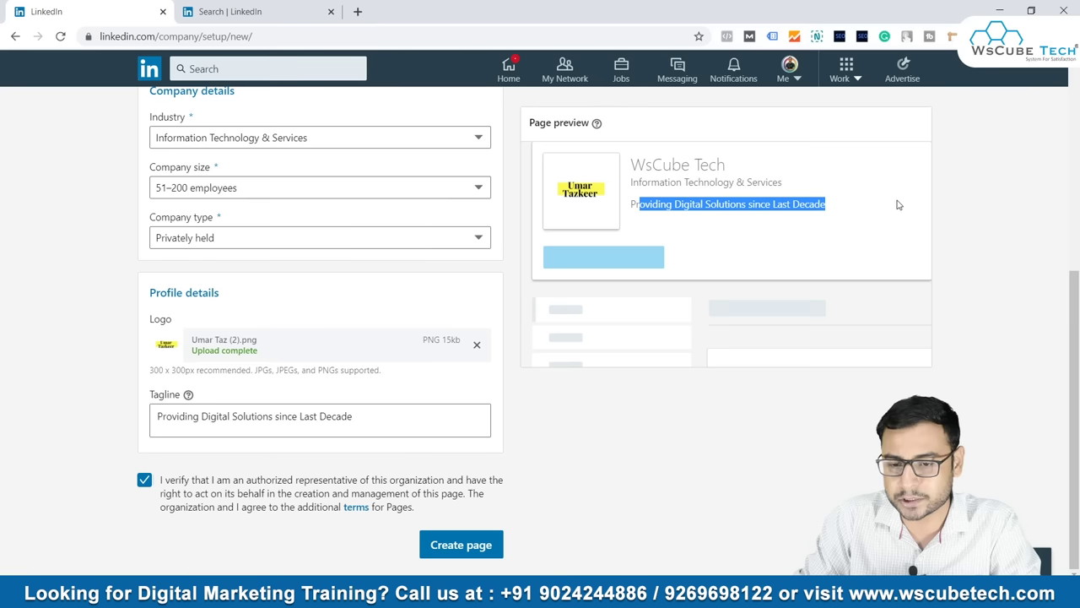
pyautogui.click(789, 246)
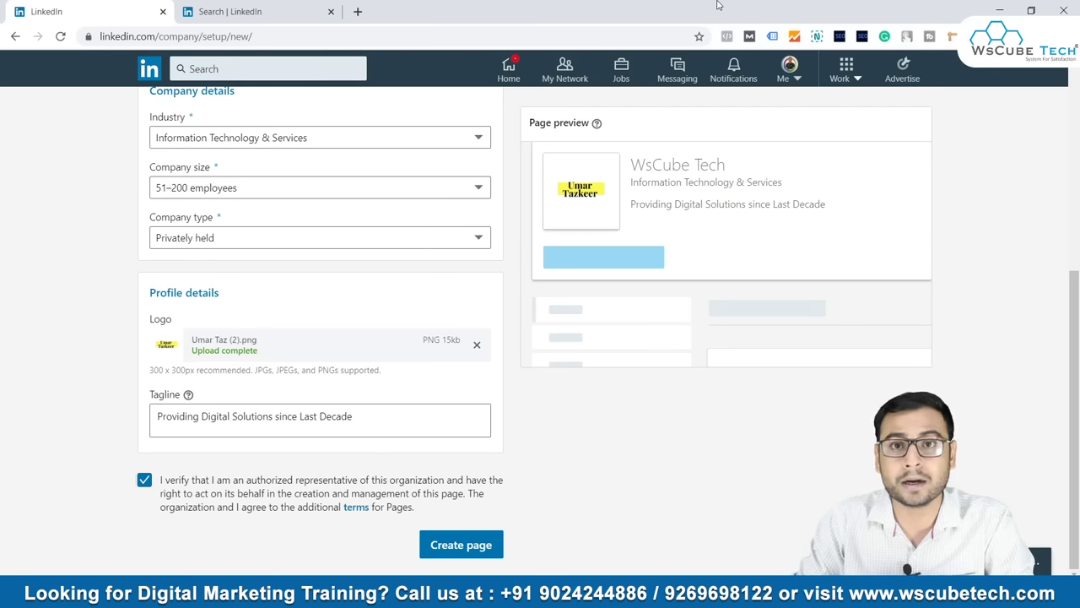
pyautogui.click(446, 544)
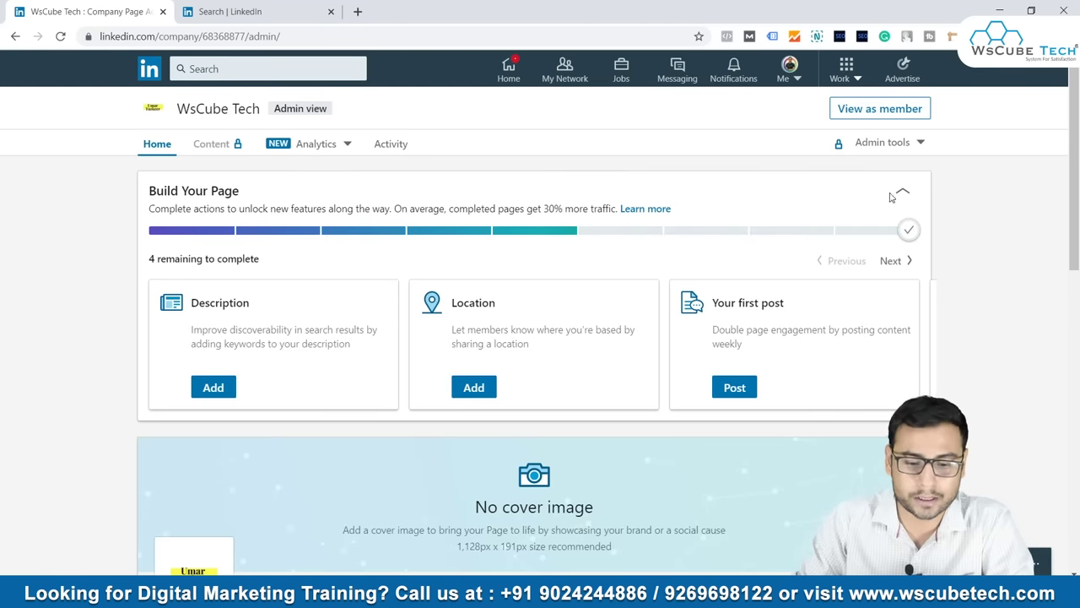
# Step: Open the Description editor from the new WsCube Tech page's admin view
pyautogui.scroll(-2, 746, 329)
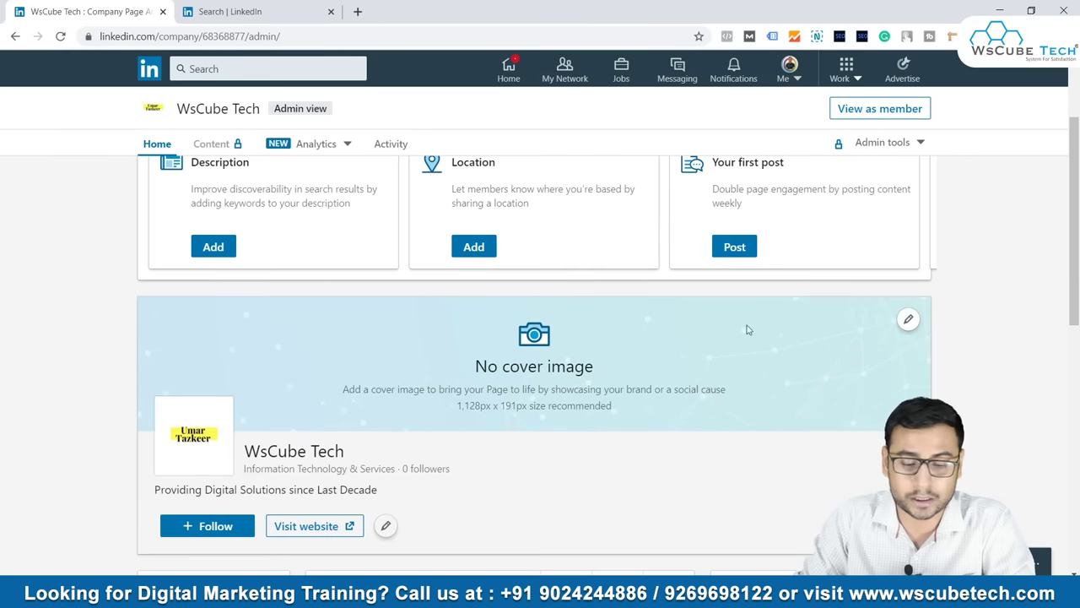
pyautogui.scroll(2, 430, 388)
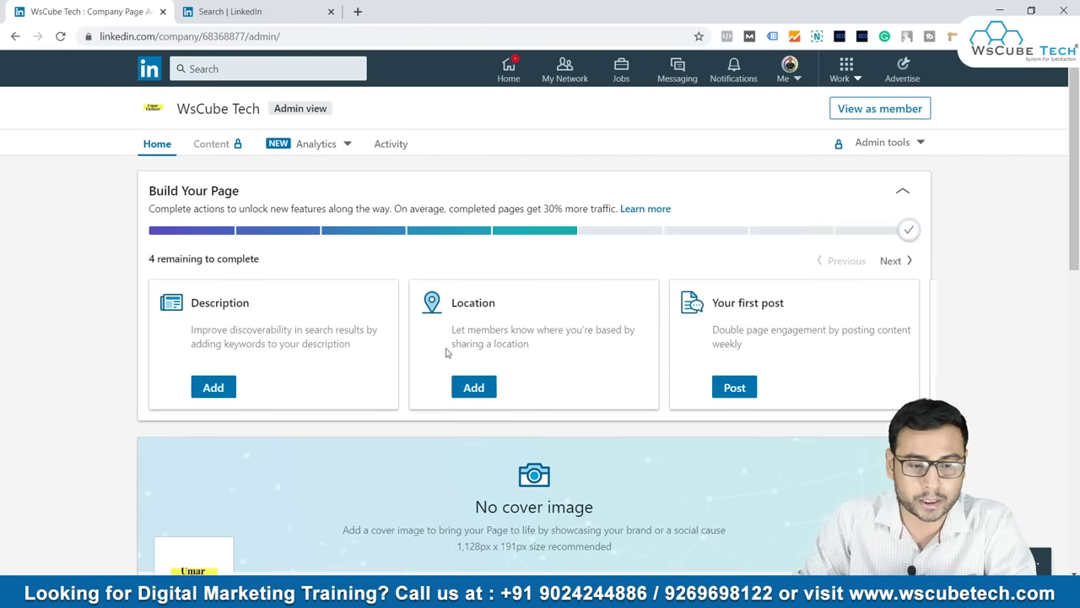
pyautogui.click(213, 388)
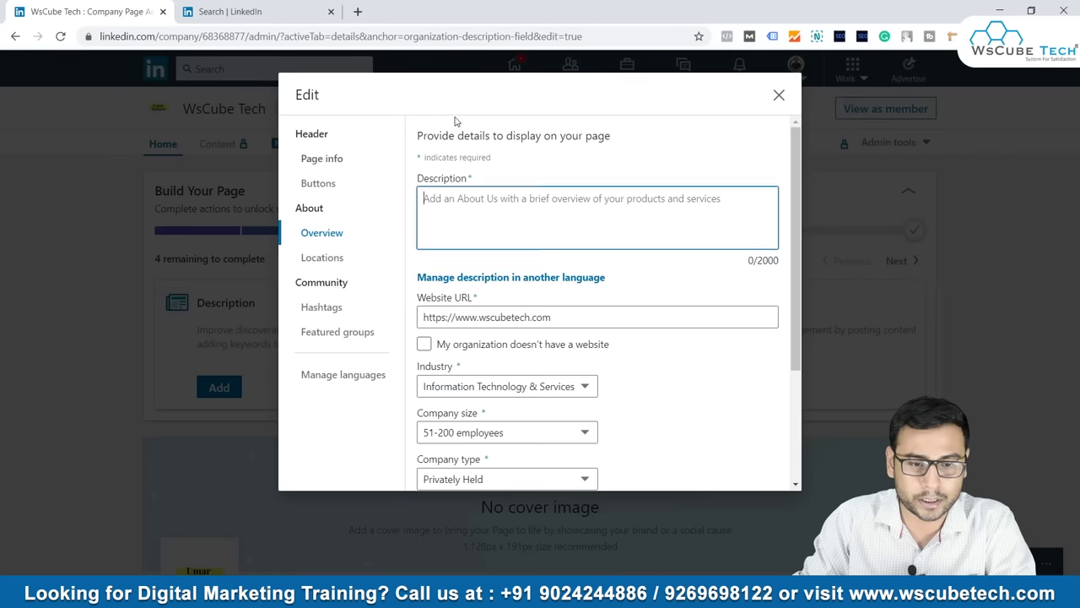
pyautogui.moveTo(785, 257); pyautogui.dragTo(748, 260)
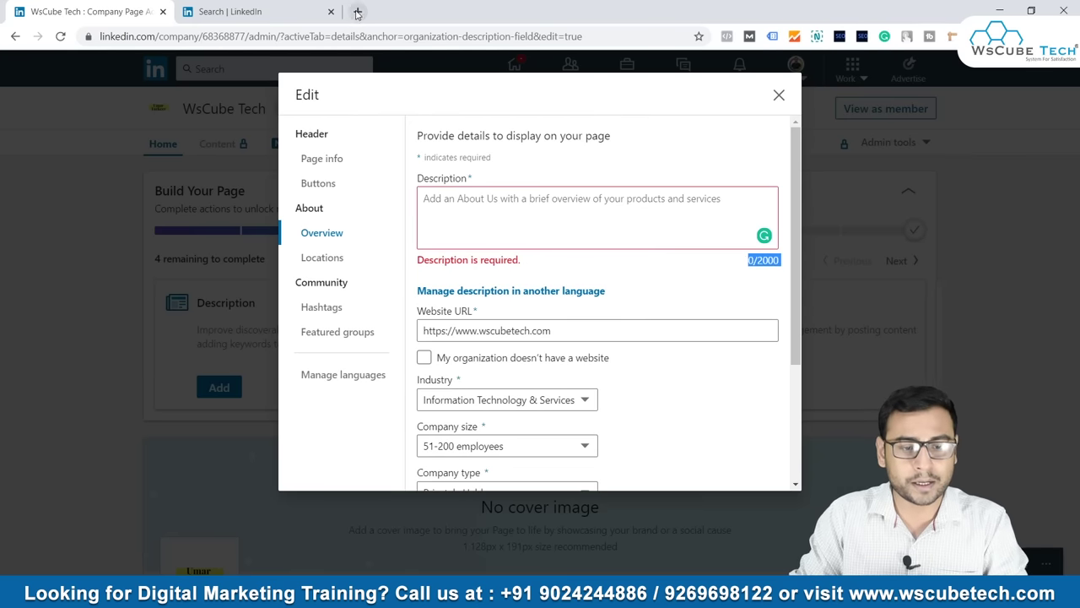
# Step: Copy the company About text from wscubetech.com in a new tab
pyautogui.click(357, 13)
pyautogui.click(391, 34)
pyautogui.write('wsc')
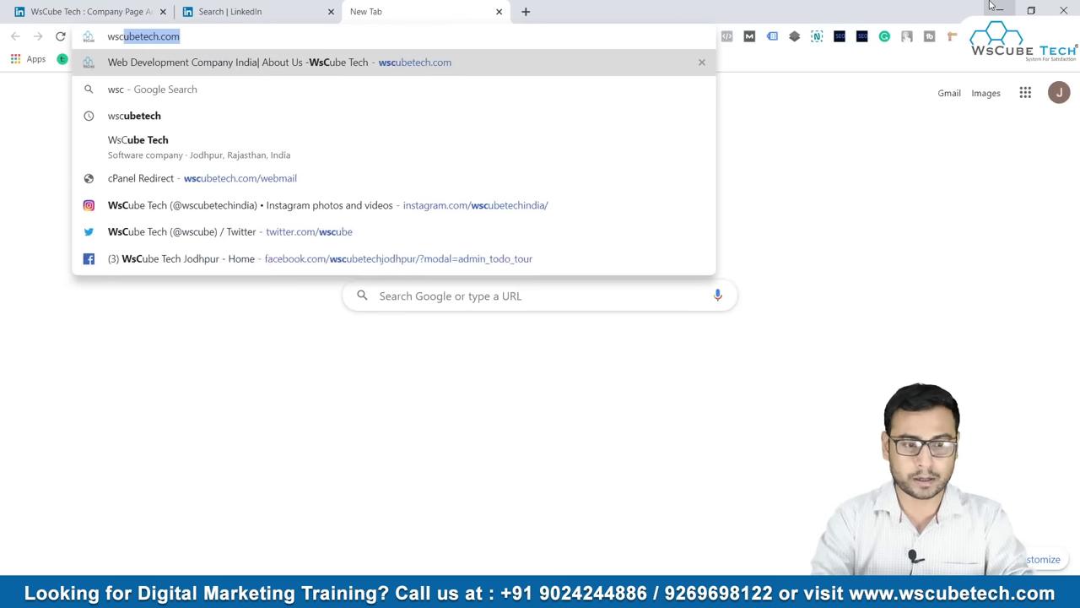
pyautogui.write('ubete')
pyautogui.press('BackSpace')
pyautogui.write('tech')
pyautogui.press('Return')
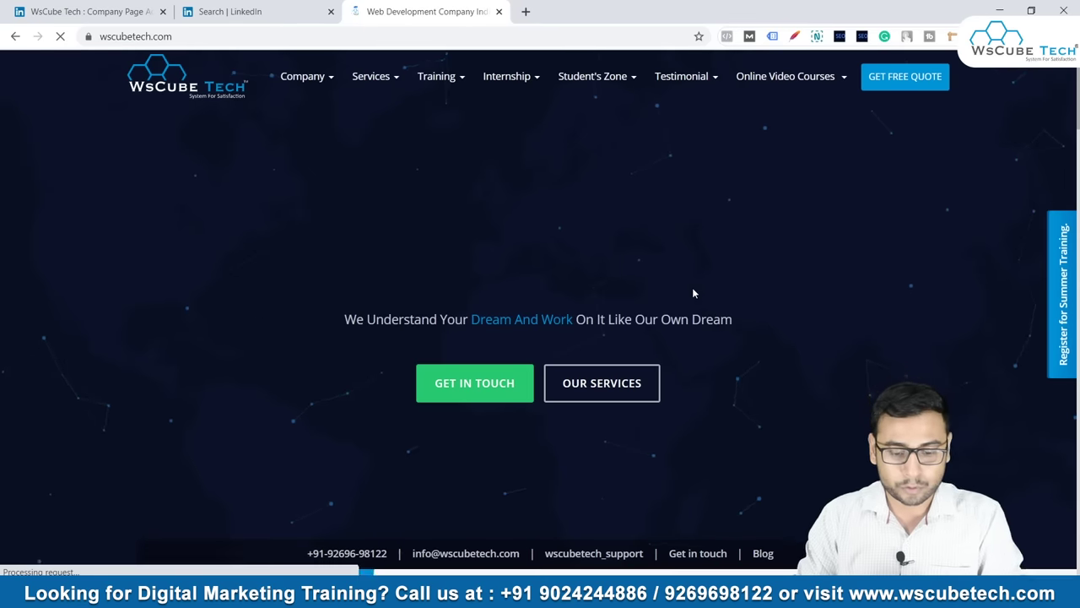
pyautogui.scroll(-8, 694, 293)
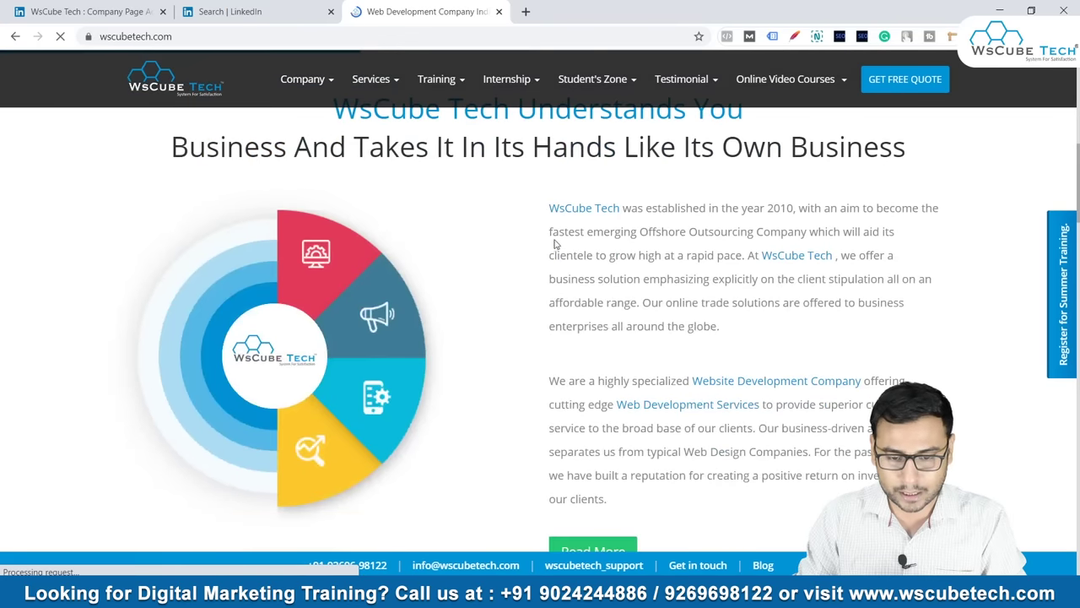
pyautogui.moveTo(549, 208); pyautogui.dragTo(608, 499)
pyautogui.hotkey('ctrl', '1')
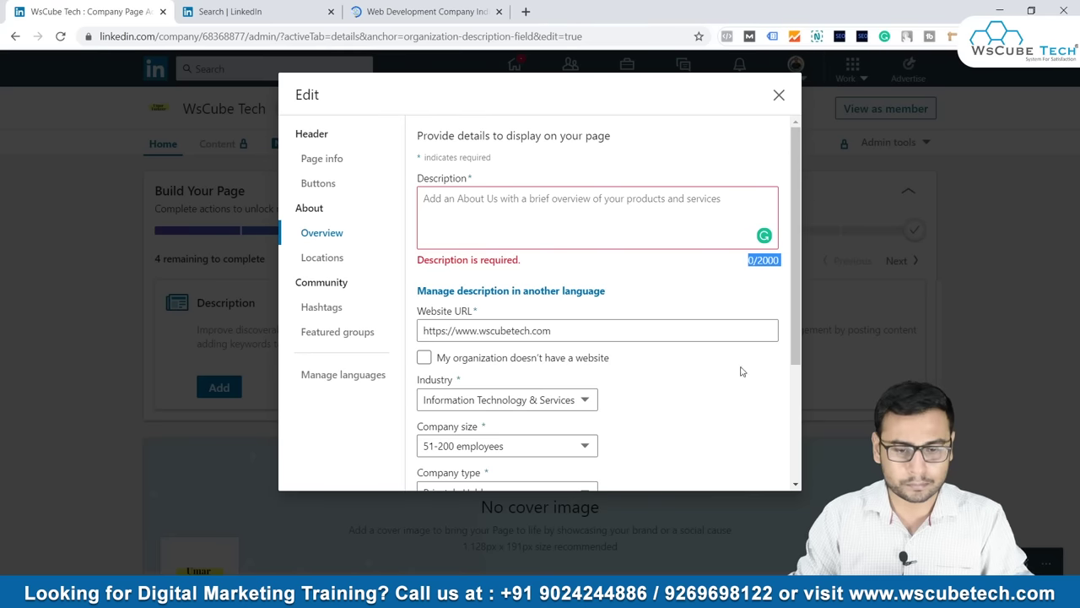
# Step: Paste the overview into Description, filling 750 of 2000 characters
pyautogui.click(546, 208)
pyautogui.hotkey('ctrl', 'v')
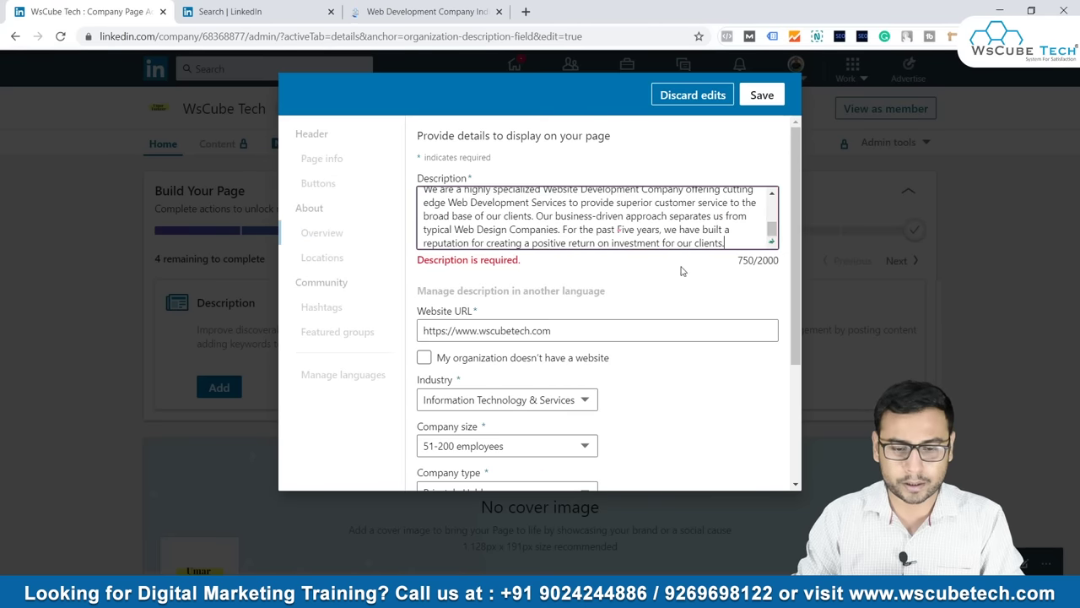
pyautogui.scroll(-3, 755, 227)
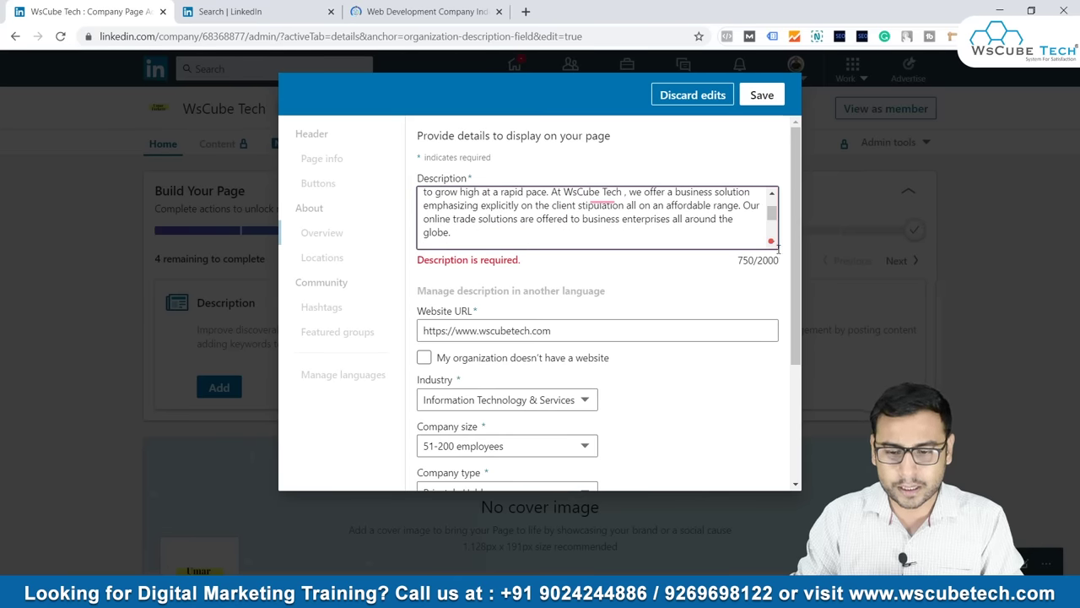
pyautogui.scroll(3, 643, 217)
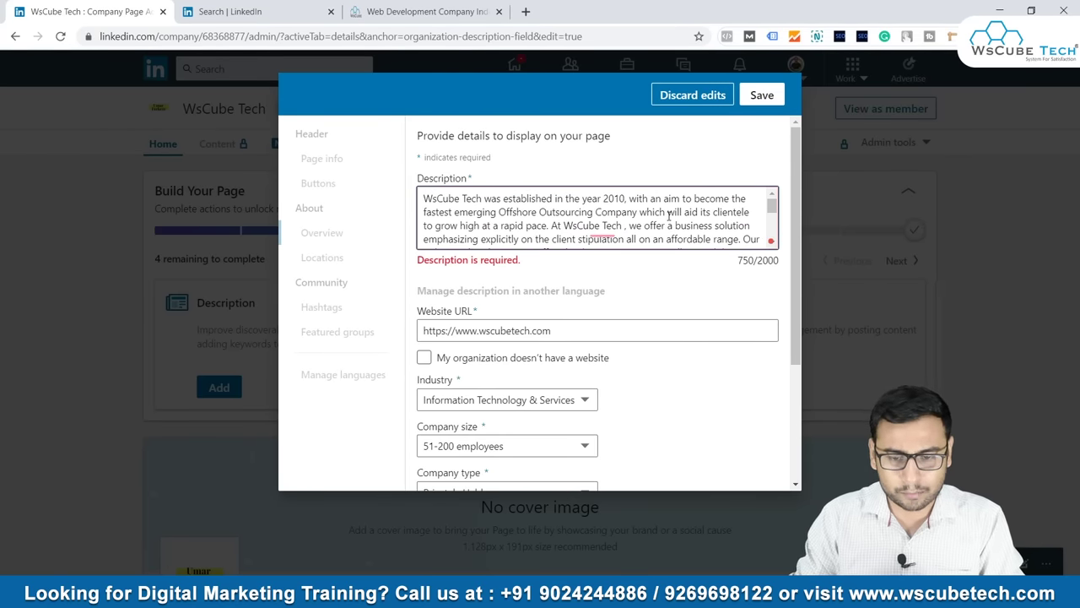
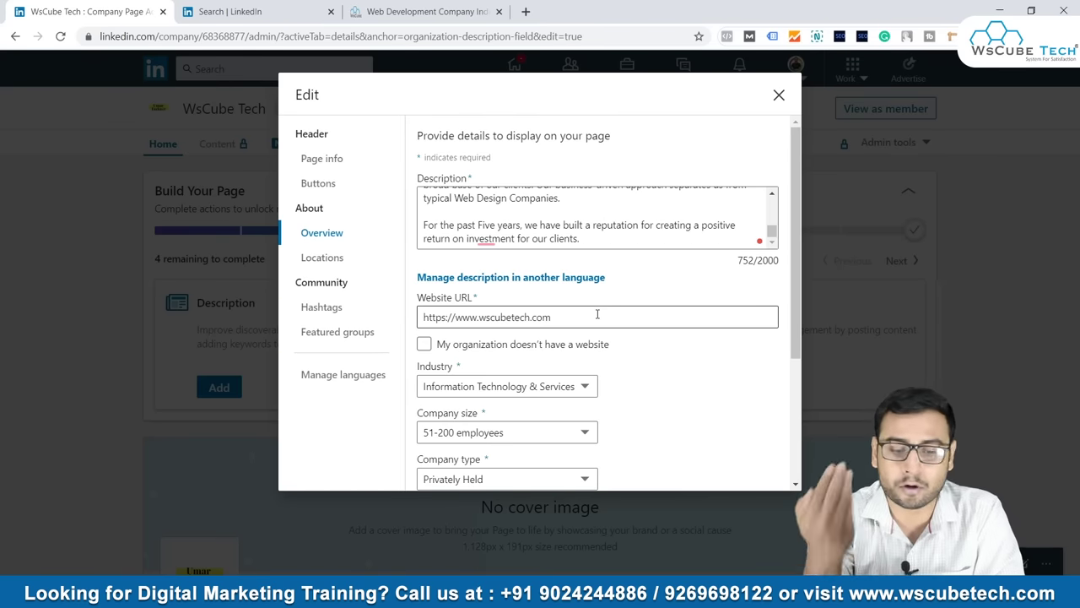
# Step: Start an Arabic language version of the page description
pyautogui.scroll(-3, 684, 277)
pyautogui.scroll(3, 686, 303)
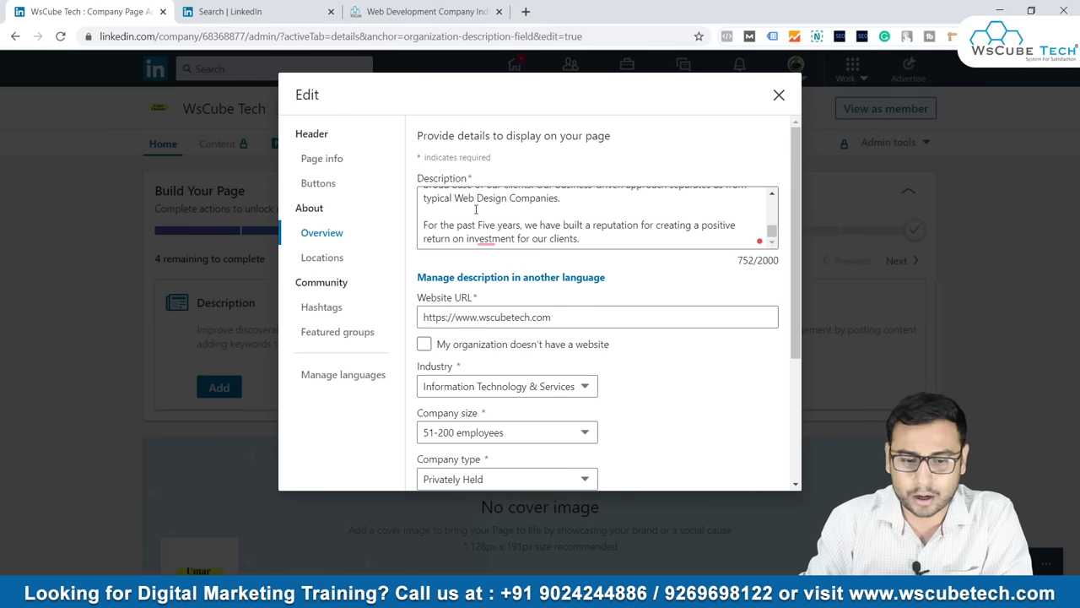
pyautogui.click(484, 278)
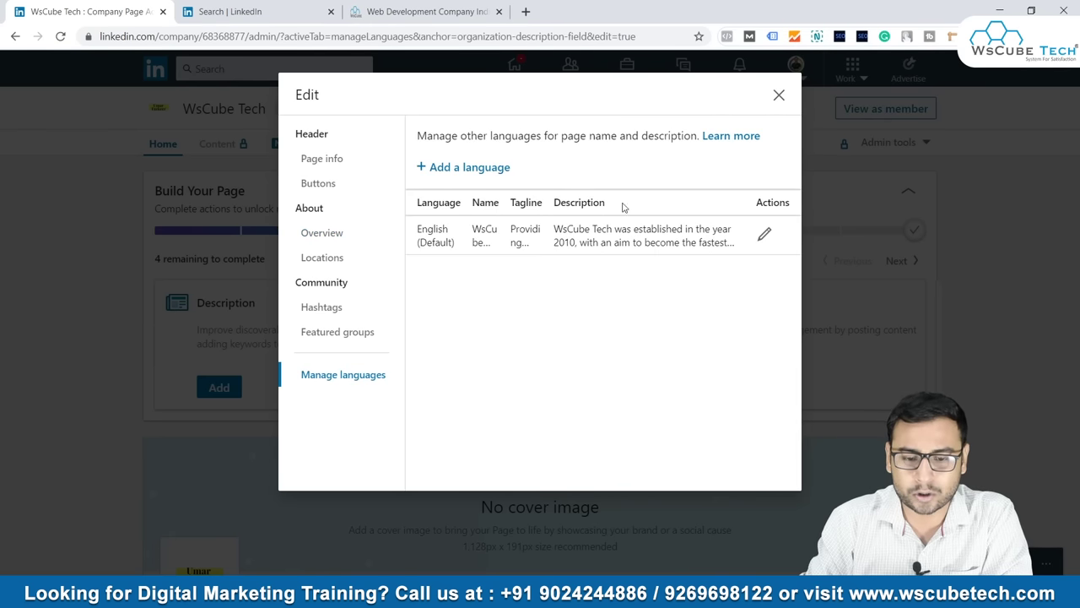
pyautogui.click(509, 166)
pyautogui.click(498, 201)
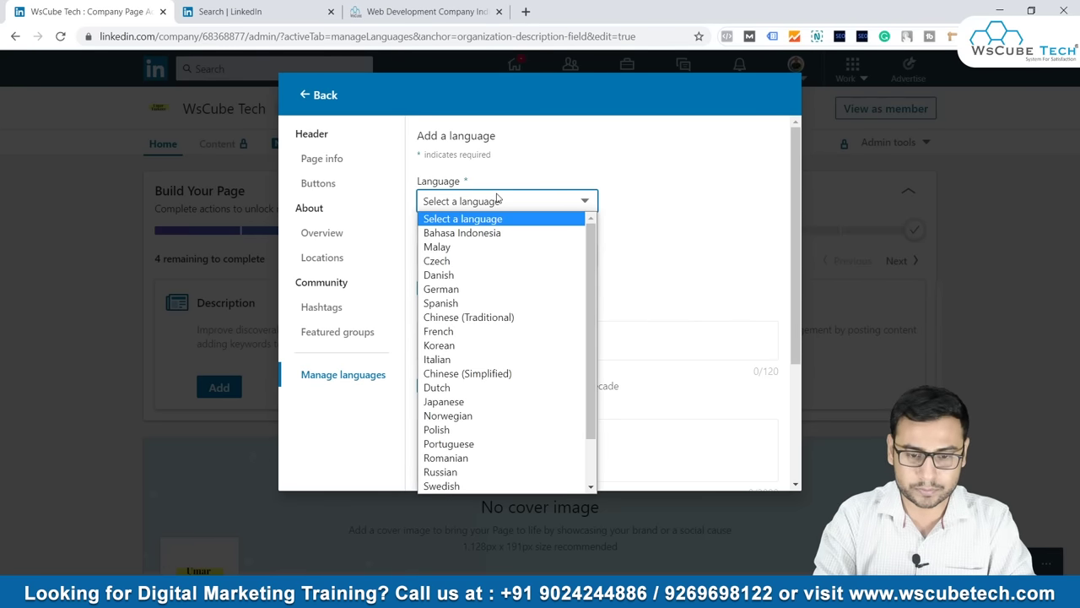
pyautogui.scroll(-2, 506, 349)
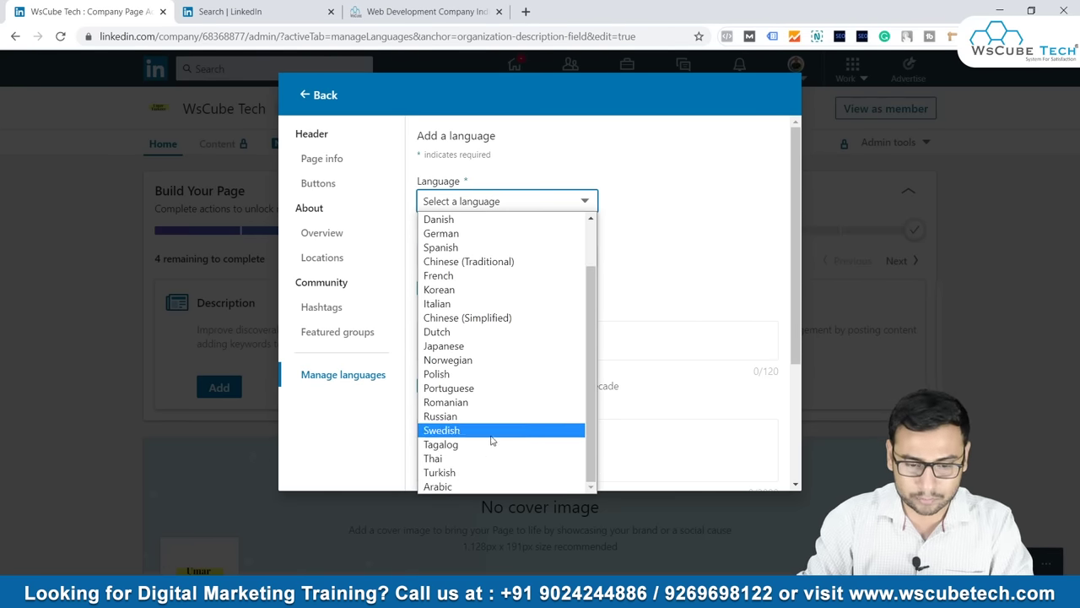
pyautogui.click(492, 483)
# Step: Discard the unsaved Arabic edits and confirm the discard
pyautogui.click(482, 332)
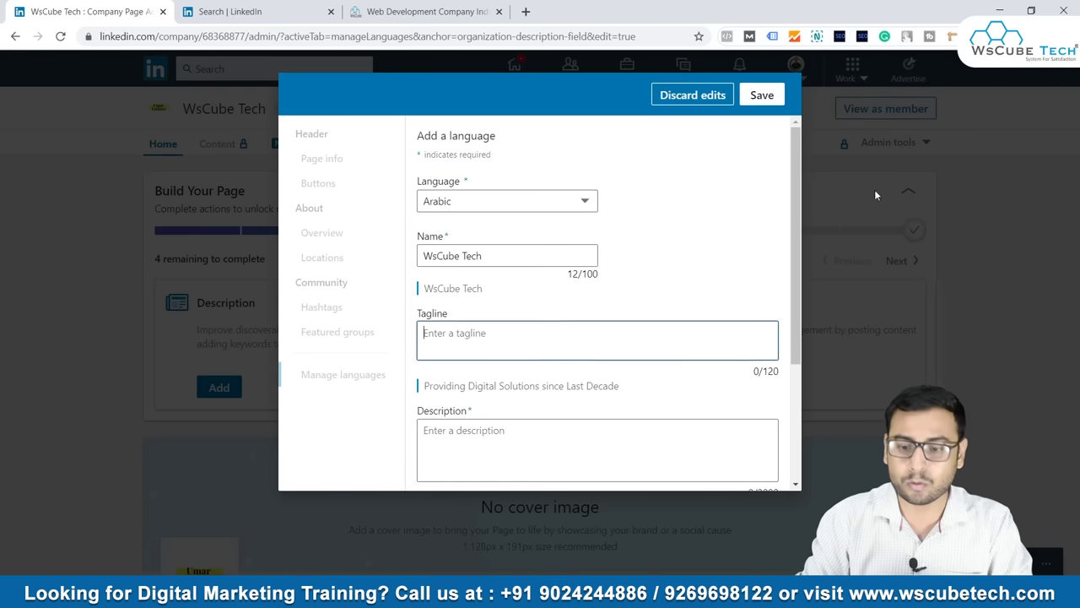
pyautogui.click(840, 111)
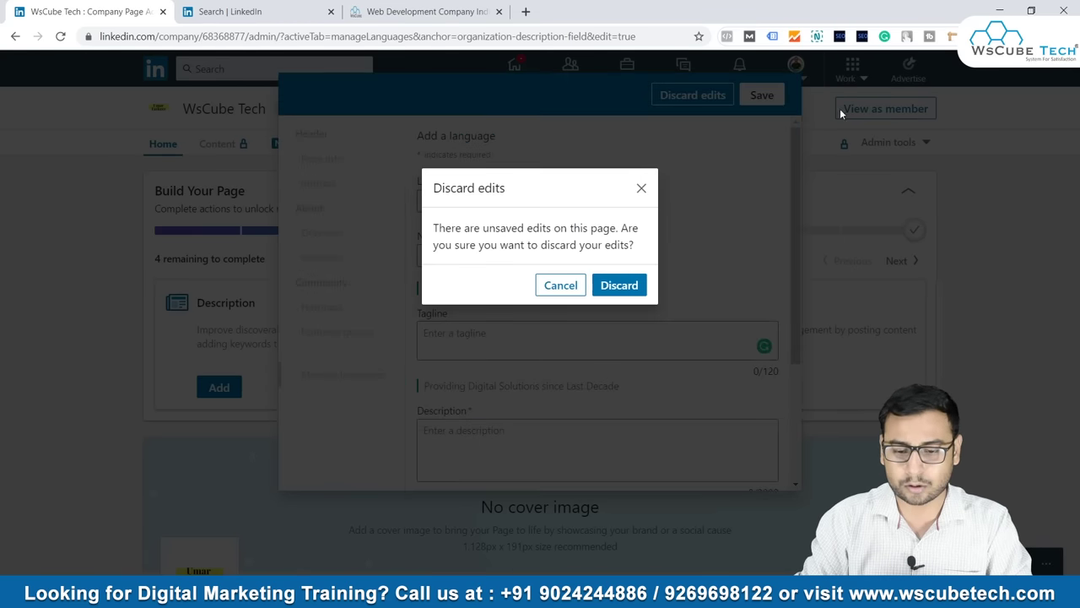
pyautogui.click(608, 289)
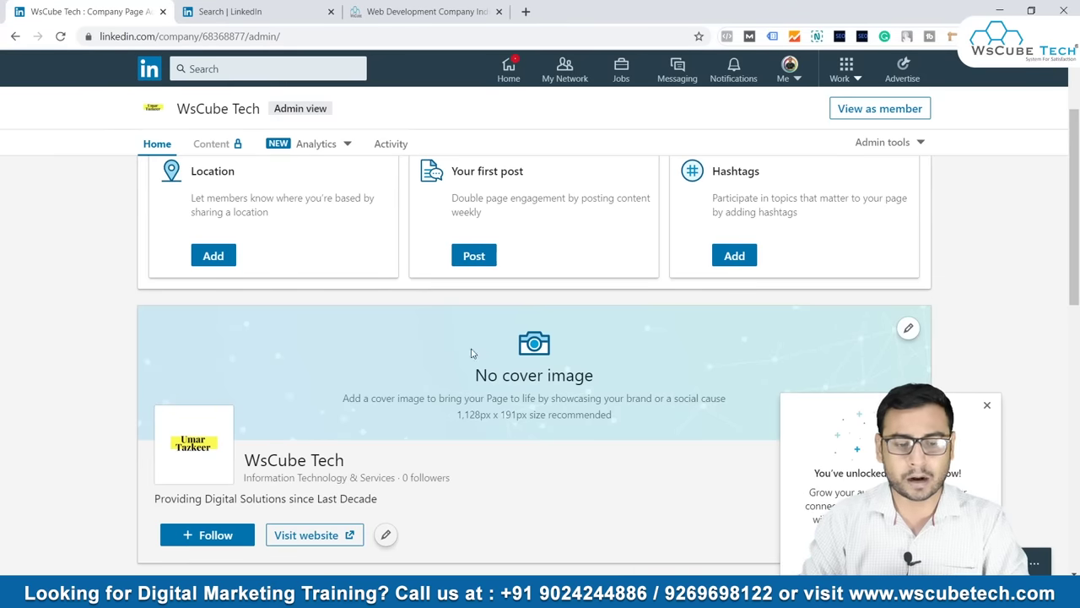
# Step: Highlight the Build Your Page card's description text
pyautogui.scroll(2, 427, 226)
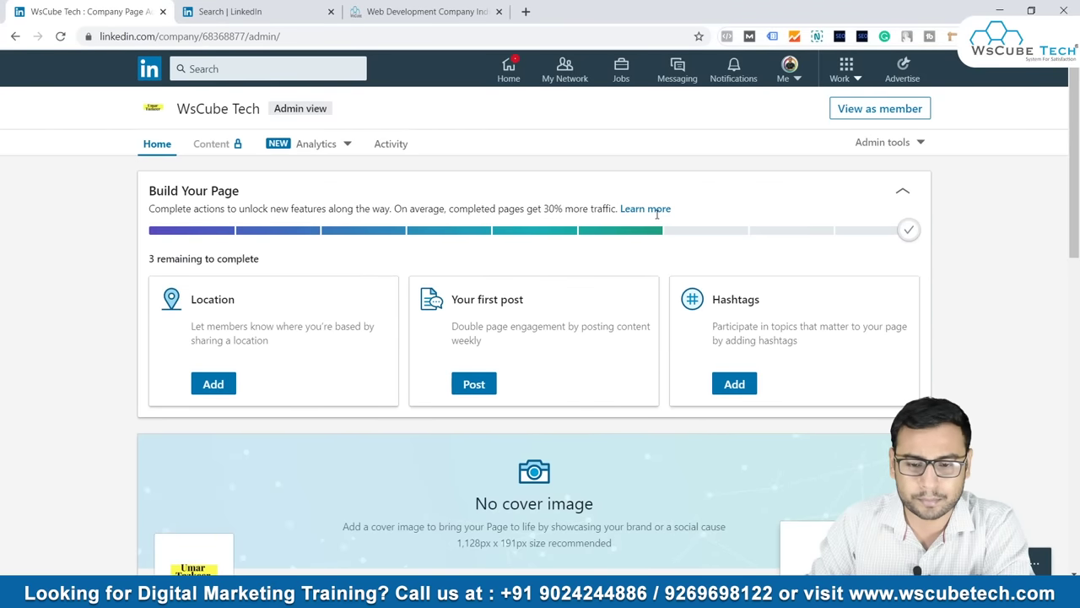
pyautogui.moveTo(602, 208); pyautogui.dragTo(267, 208)
pyautogui.click(719, 214)
pyautogui.moveTo(581, 219); pyautogui.dragTo(172, 192)
pyautogui.click(634, 222)
# Step: Point out the 30% more traffic and unlock-features claims, then begin adding a location
pyautogui.moveTo(574, 213); pyautogui.dragTo(411, 208)
pyautogui.click(340, 208)
pyautogui.moveTo(563, 219); pyautogui.dragTo(409, 210)
pyautogui.click(186, 213)
pyautogui.moveTo(260, 203); pyautogui.dragTo(525, 211)
pyautogui.click(540, 229)
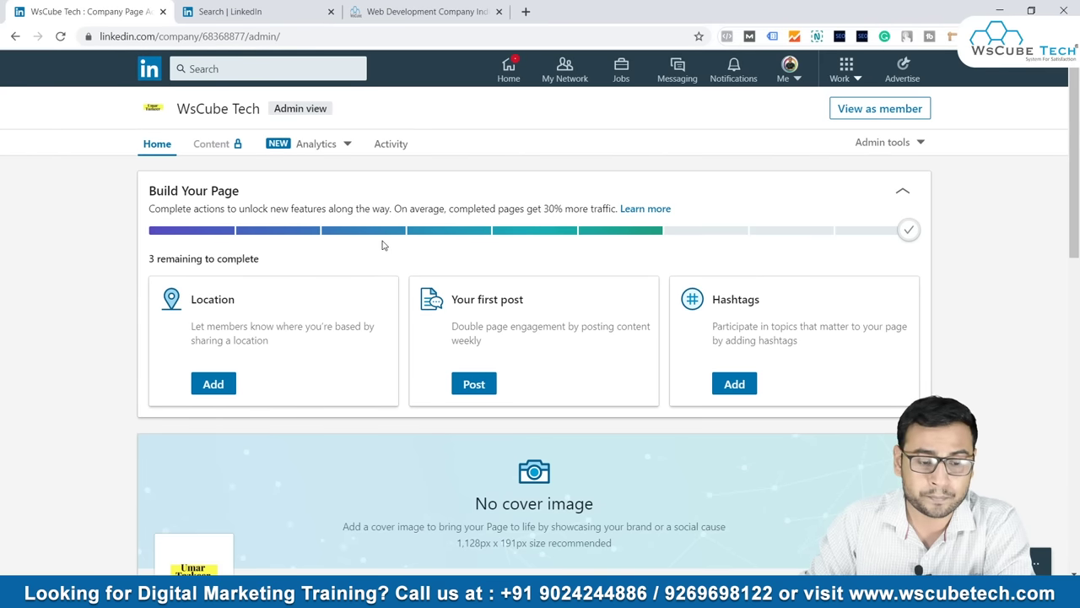
pyautogui.click(214, 384)
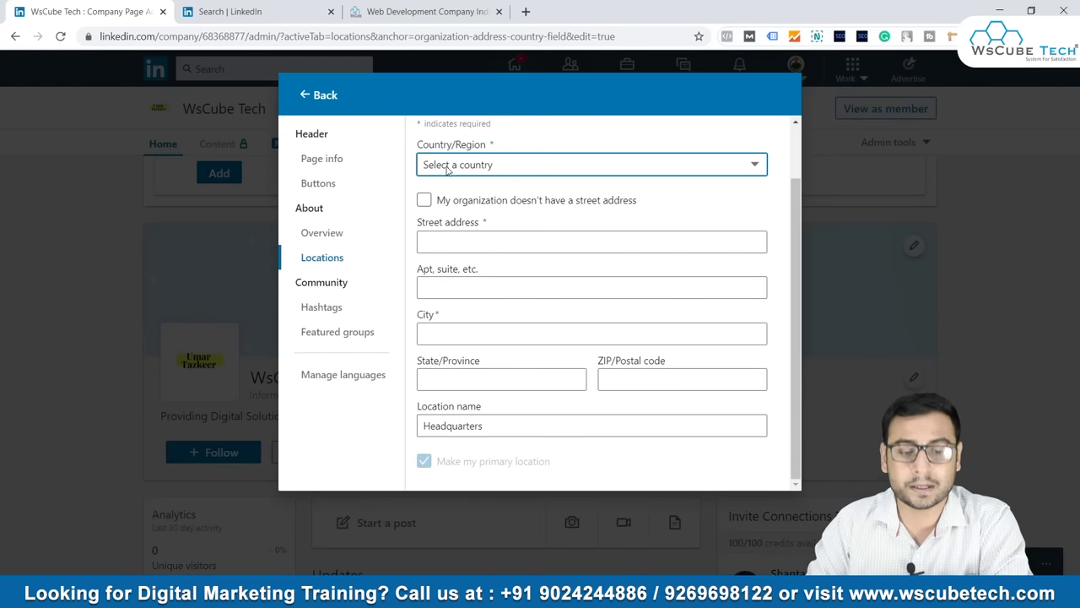
pyautogui.scroll(2, 609, 227)
pyautogui.click(527, 227)
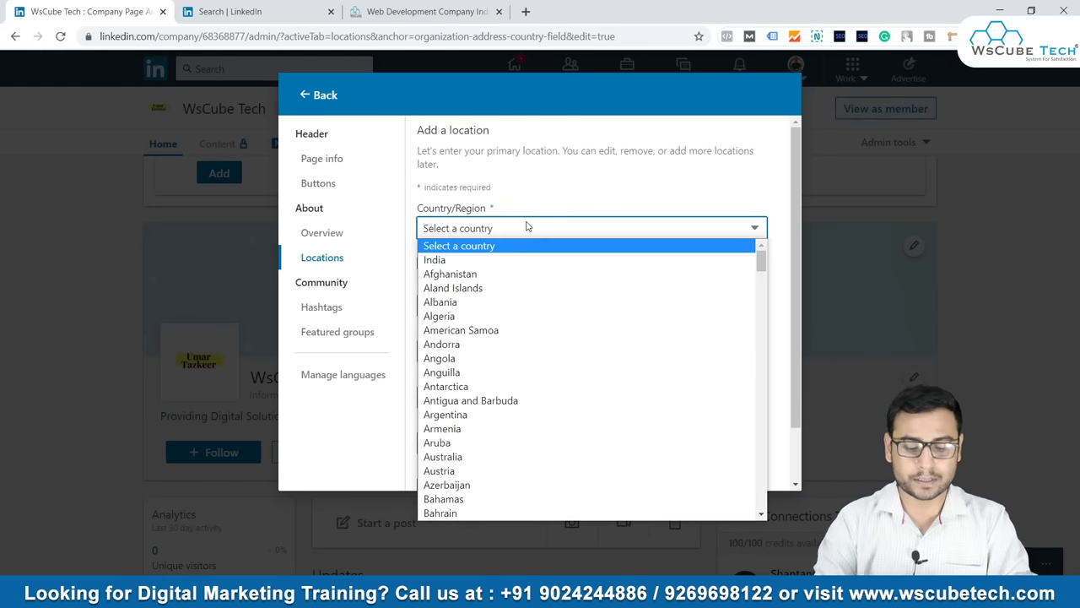
pyautogui.press('Down')
pyautogui.press('Return')
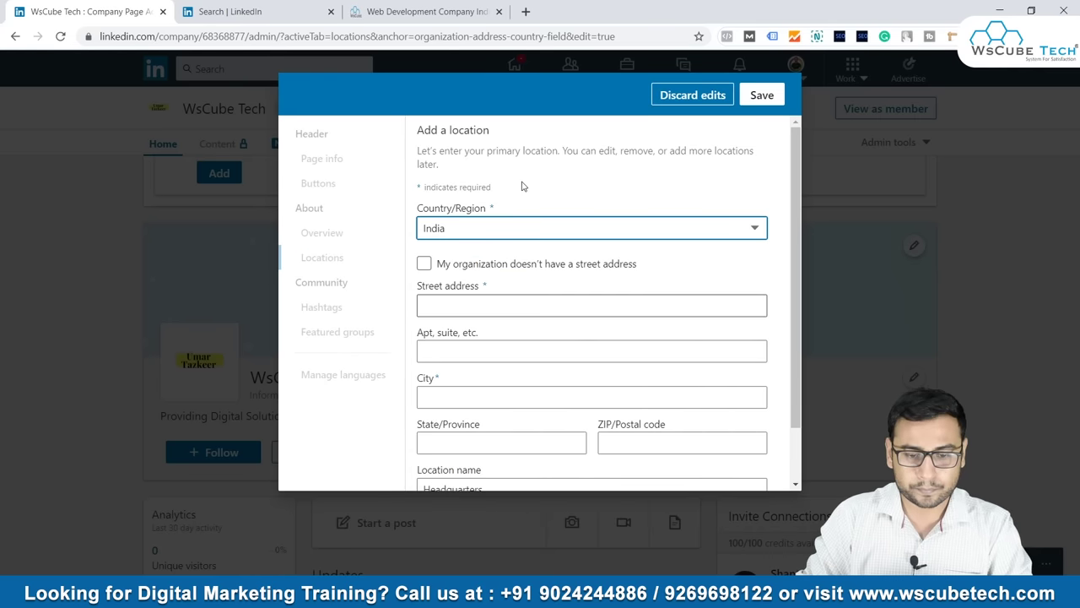
pyautogui.click(532, 304)
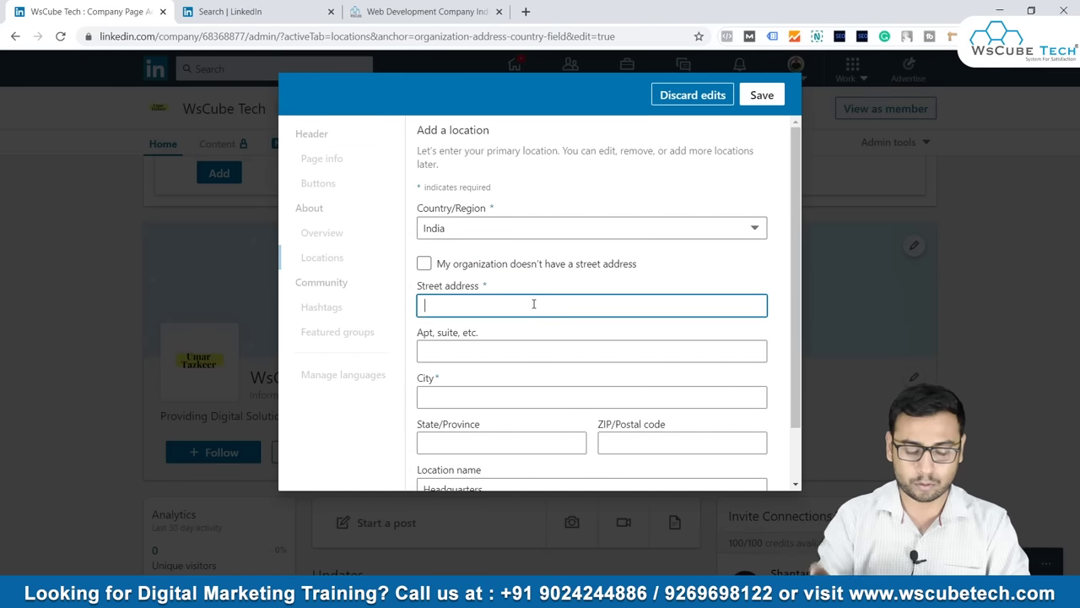
pyautogui.write('Bhaskar')
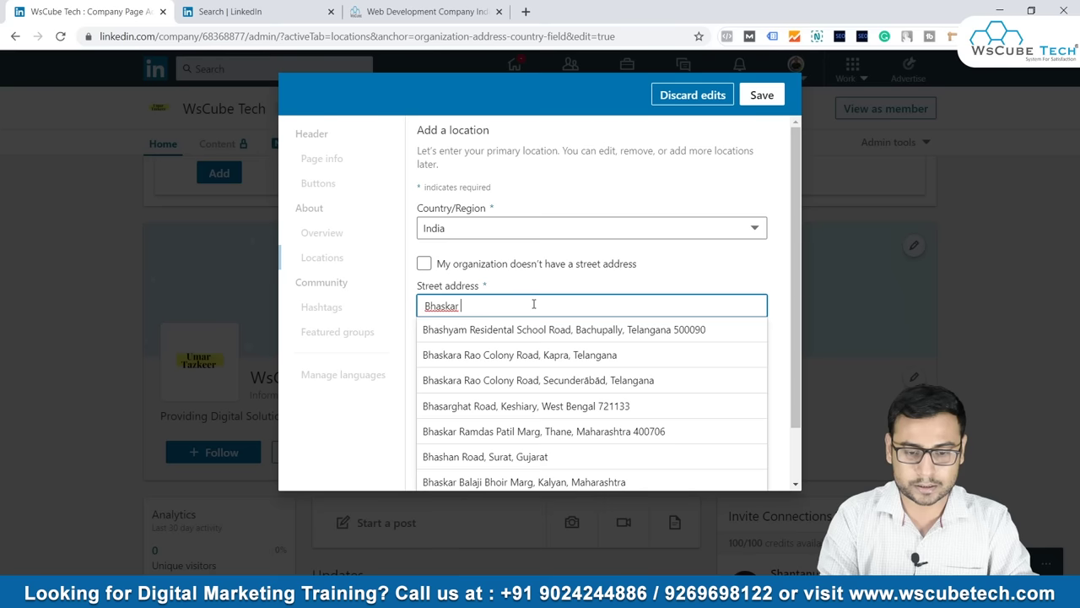
pyautogui.write(' Circle Ra')
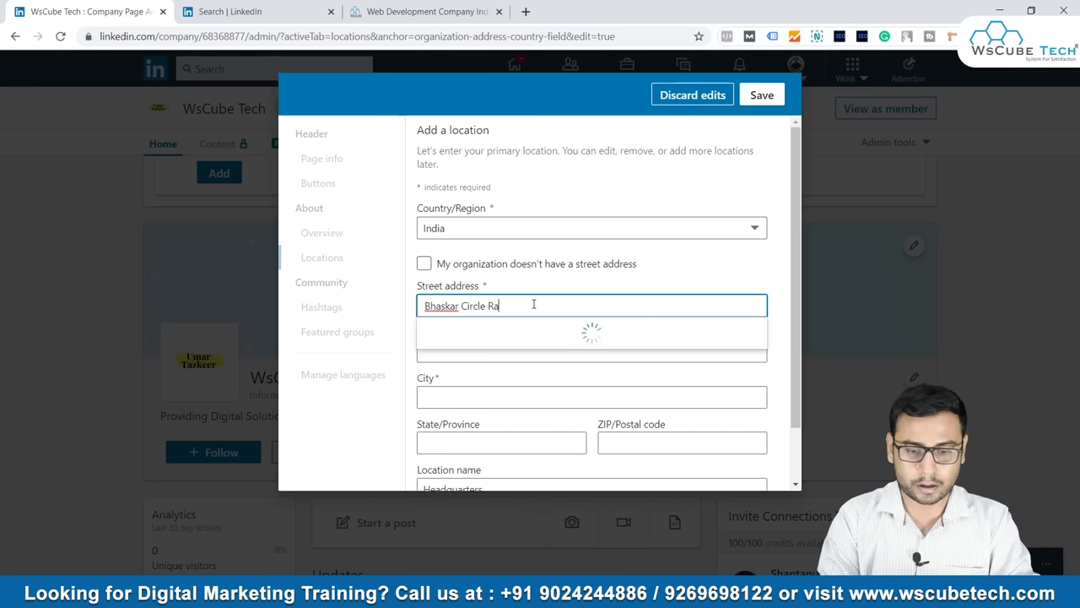
pyautogui.write('tanada Jodhpur')
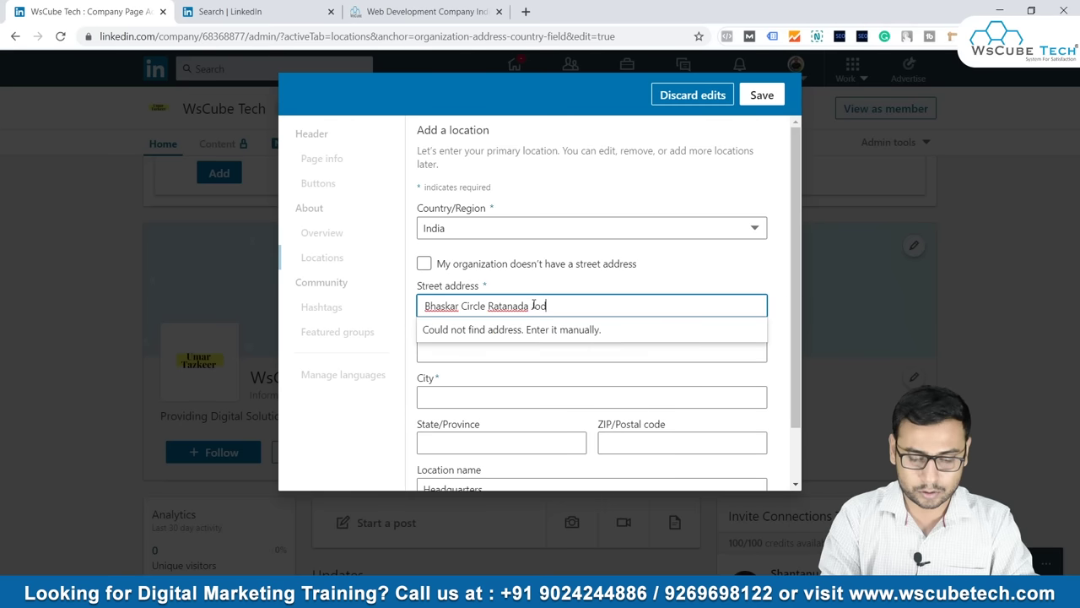
pyautogui.click(484, 352)
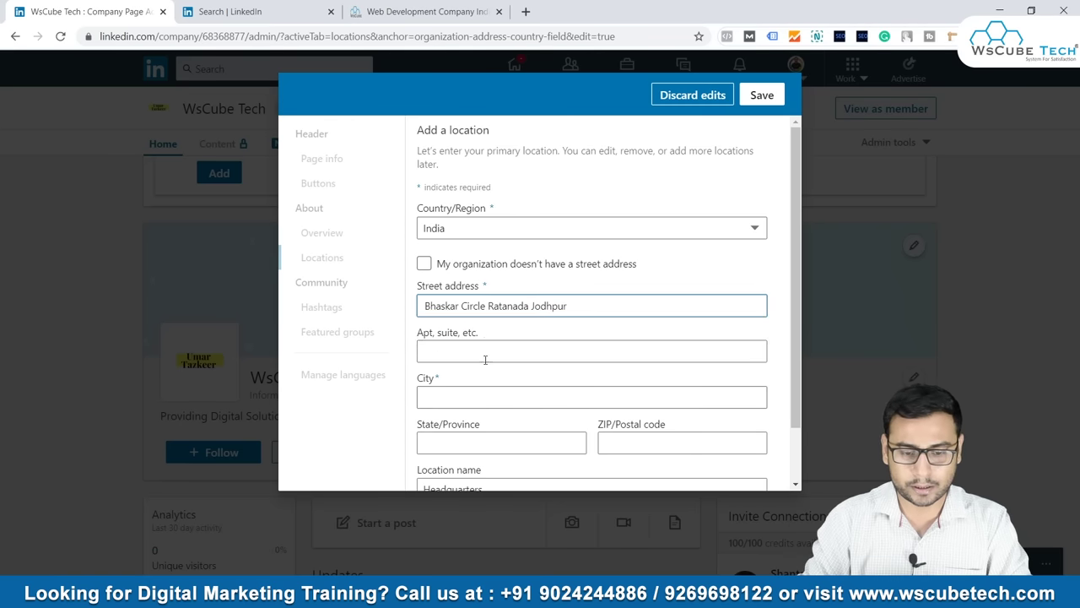
# Step: Enter city Jodhpur, ZIP 342001 and state Rajasthan, then save the location
pyautogui.click(444, 396)
pyautogui.write('Jodhpur')
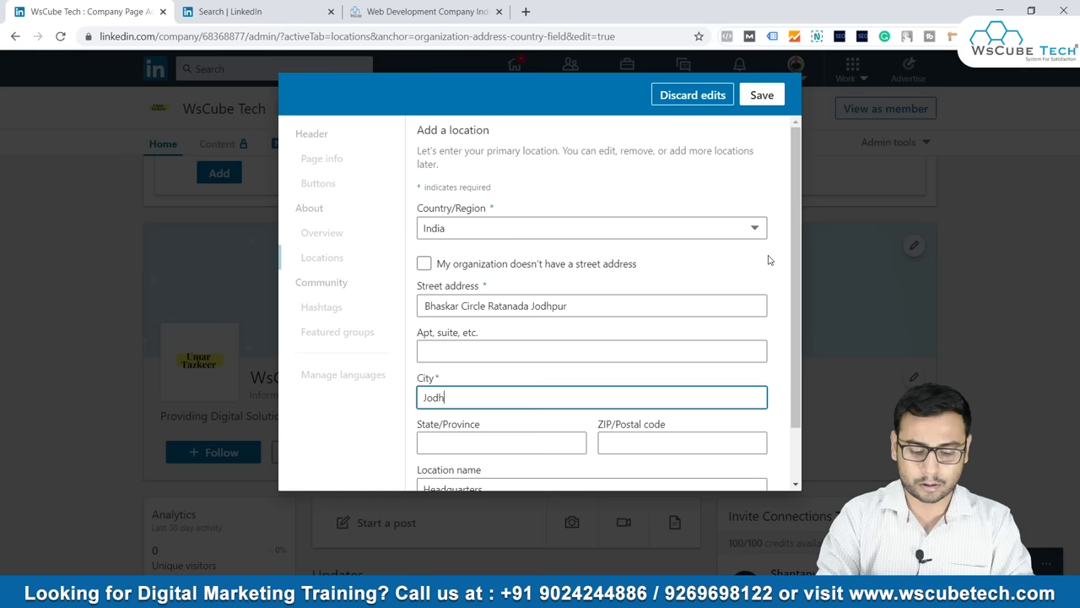
pyautogui.click(734, 435)
pyautogui.write('342001')
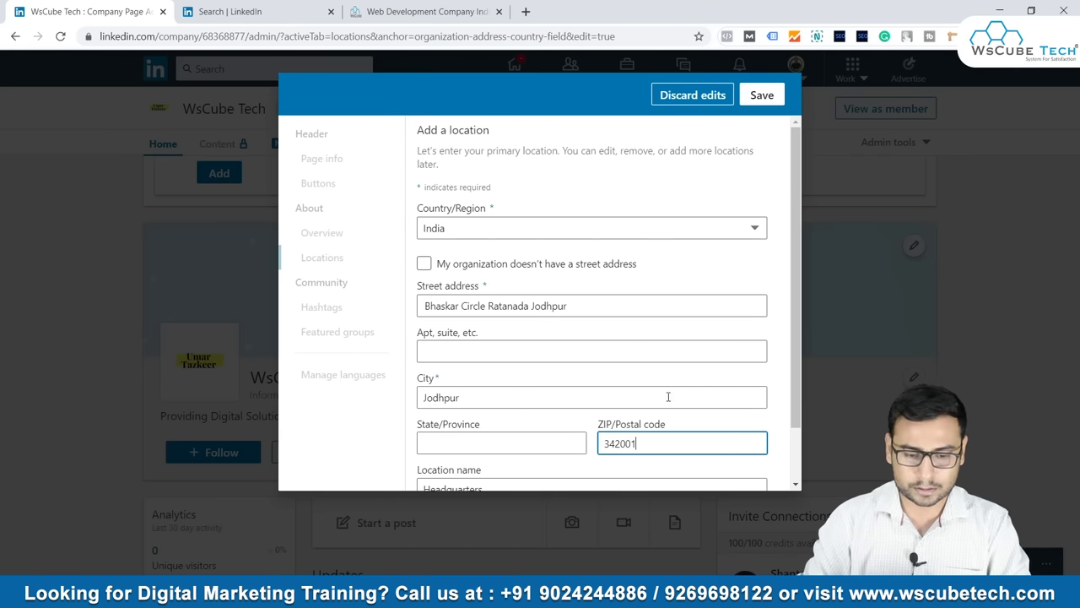
pyautogui.scroll(-1, 482, 373)
pyautogui.click(482, 379)
pyautogui.write('Ra')
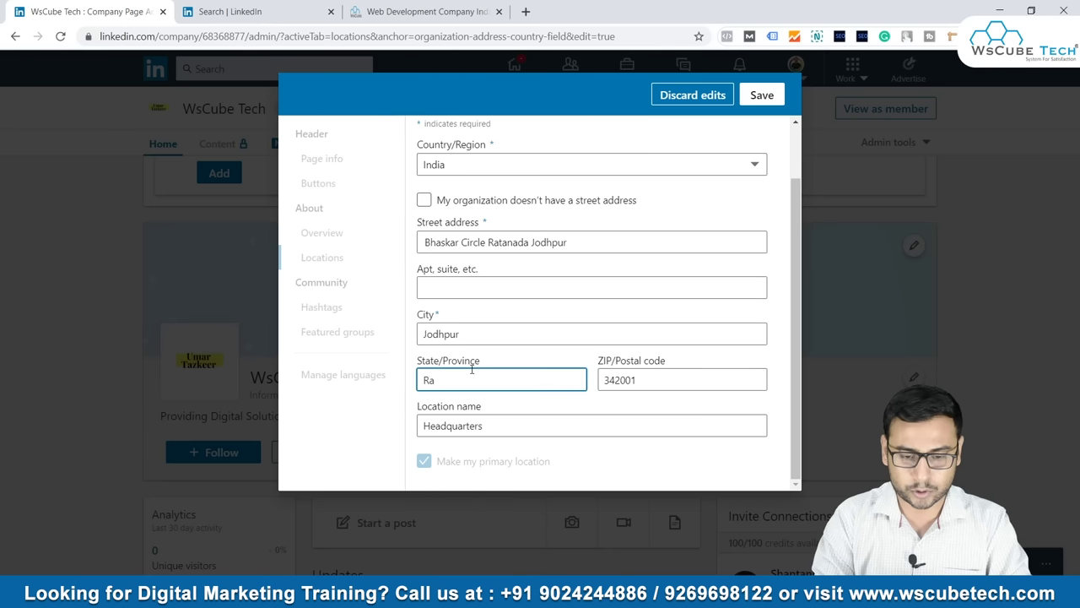
pyautogui.write('jasthan')
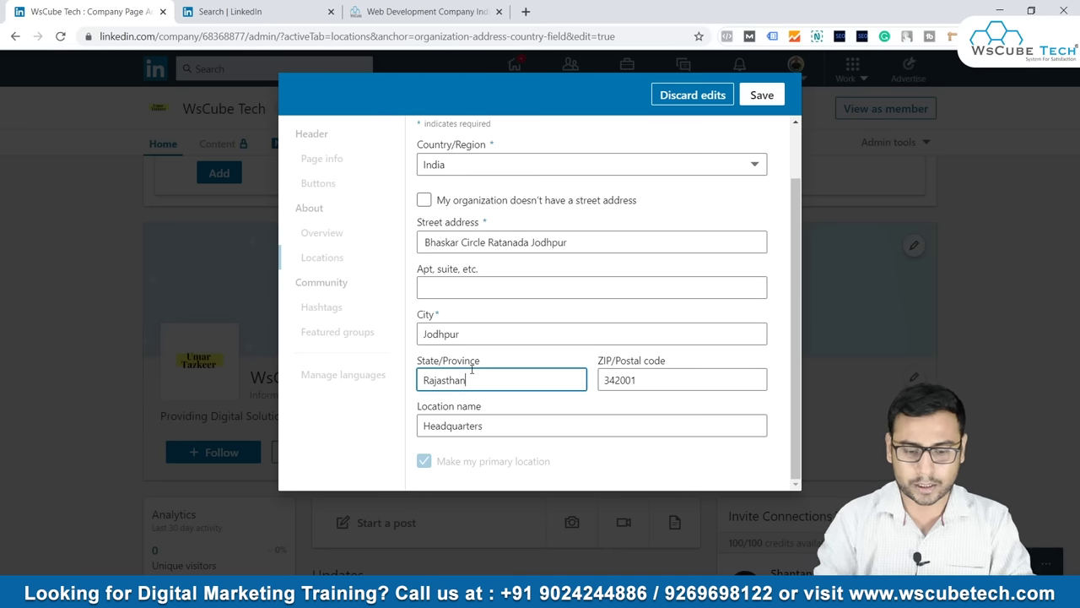
pyautogui.click(783, 376)
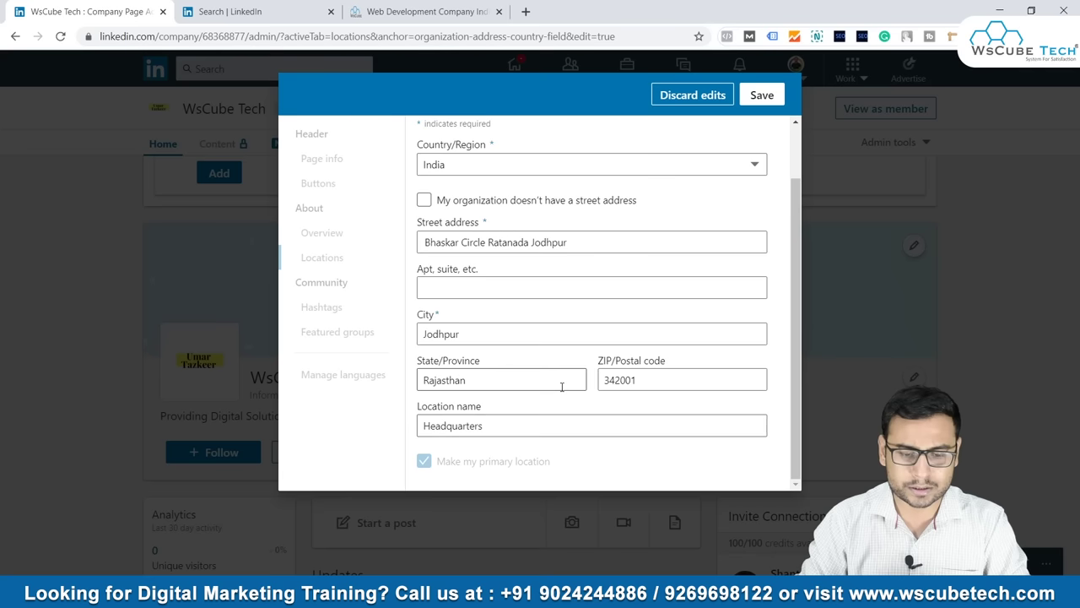
pyautogui.scroll(2, 663, 321)
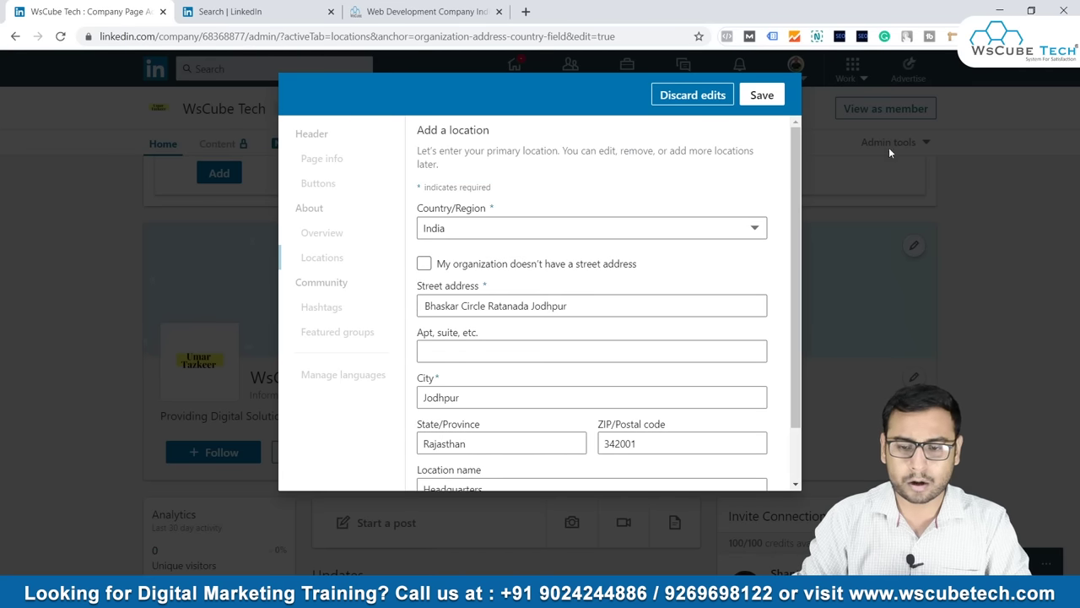
pyautogui.click(762, 94)
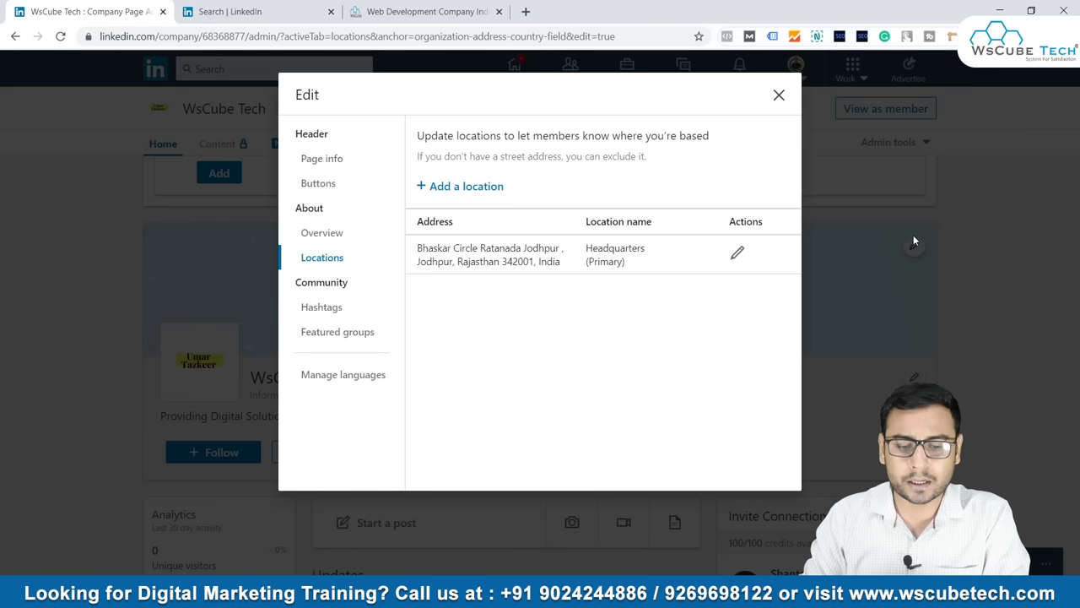
# Step: Close the location editor and dismiss the Content Suggestions notice
pyautogui.click(778, 96)
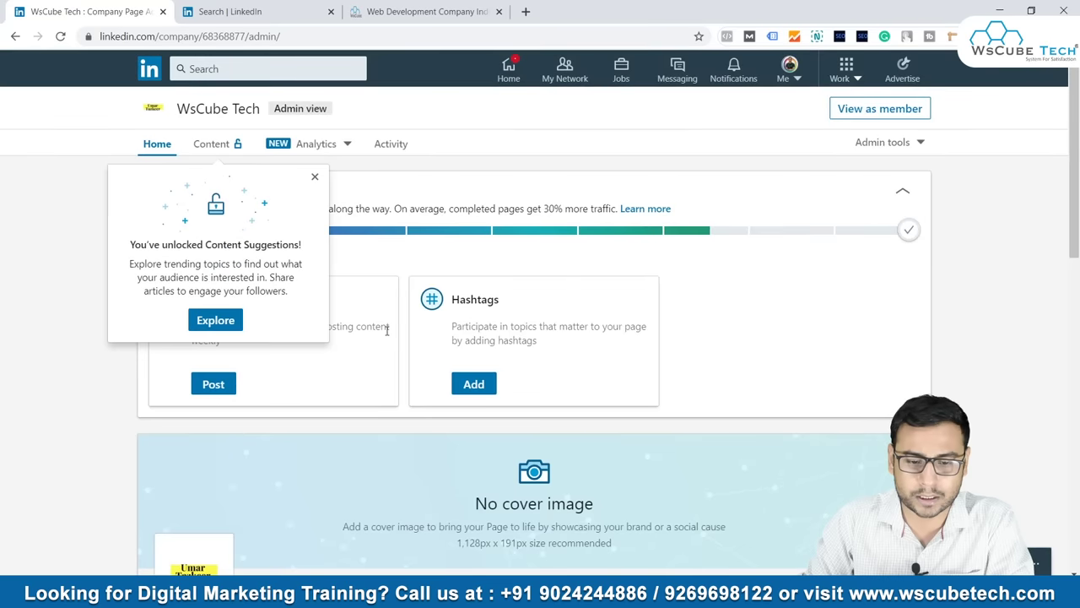
pyautogui.click(314, 176)
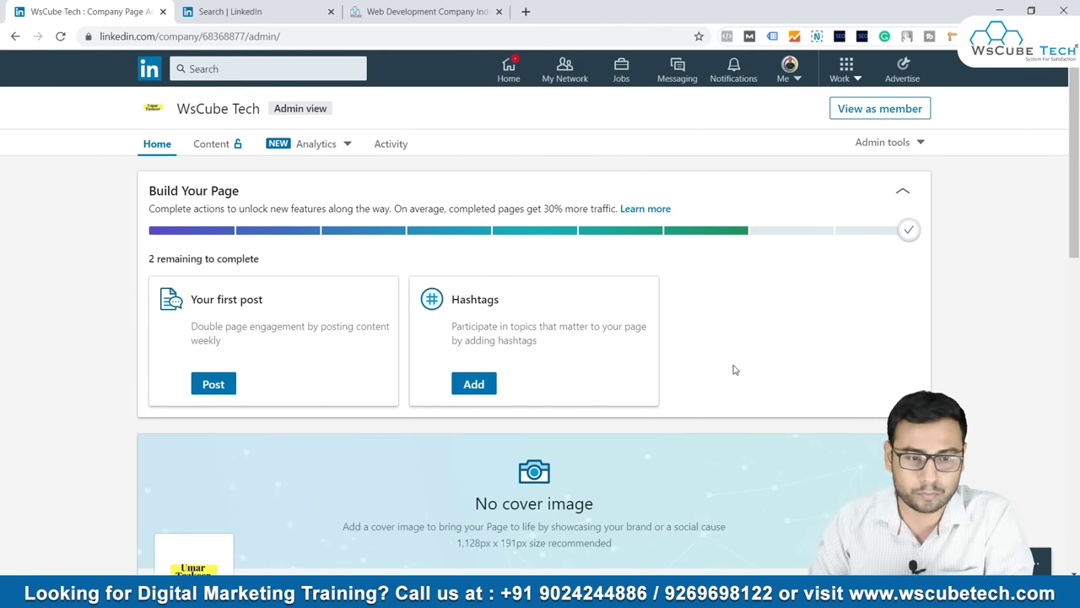
pyautogui.scroll(-3, 396, 231)
pyautogui.scroll(1, 495, 316)
pyautogui.scroll(-3, 643, 256)
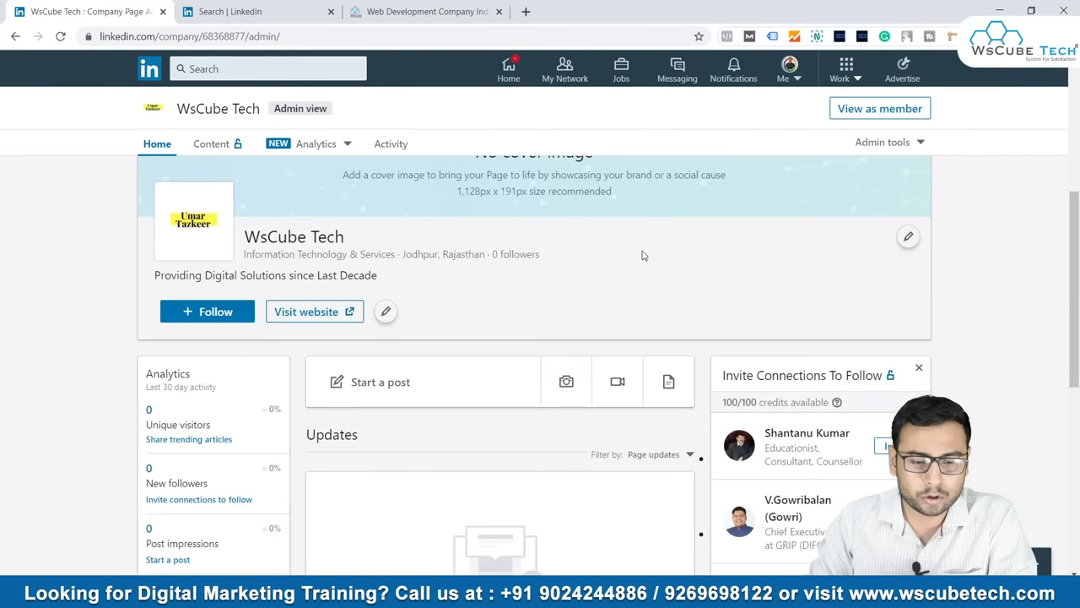
# Step: Review the admin page checklist and open the page's Analytics options
pyautogui.scroll(-3, 557, 338)
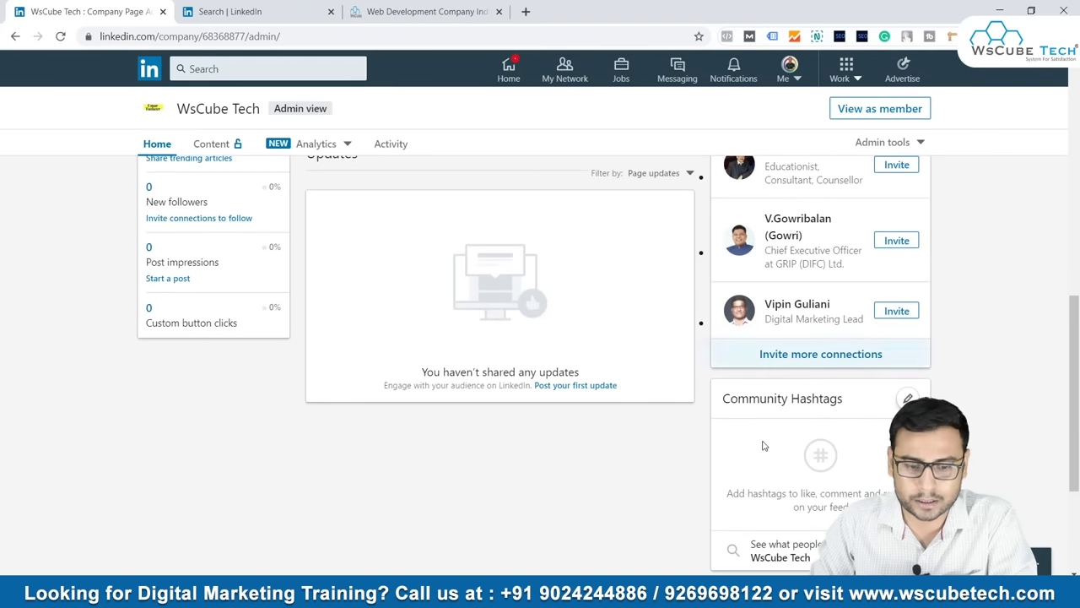
pyautogui.scroll(4, 802, 456)
pyautogui.scroll(-1, 374, 350)
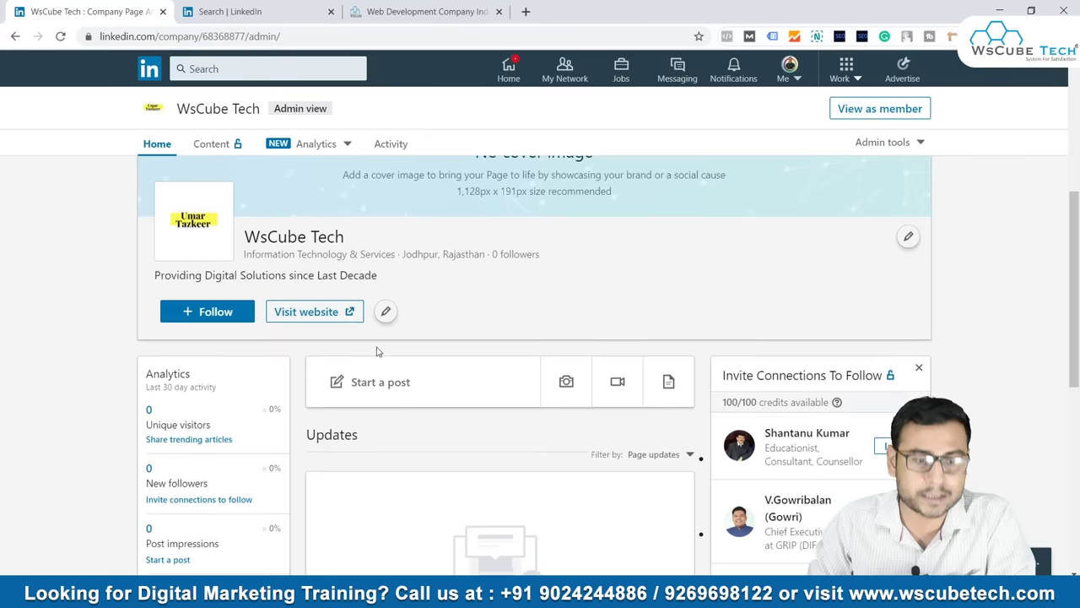
pyautogui.scroll(5, 374, 350)
pyautogui.click(317, 149)
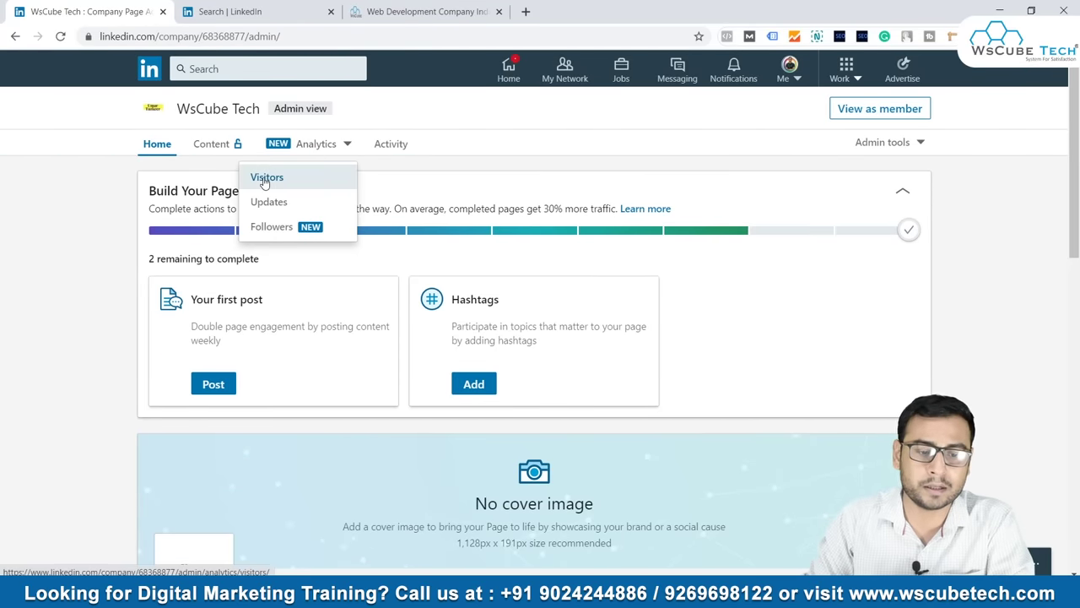
# Step: Open Visitors analytics and review the page-views chart
pyautogui.click(262, 178)
pyautogui.scroll(-5, 355, 217)
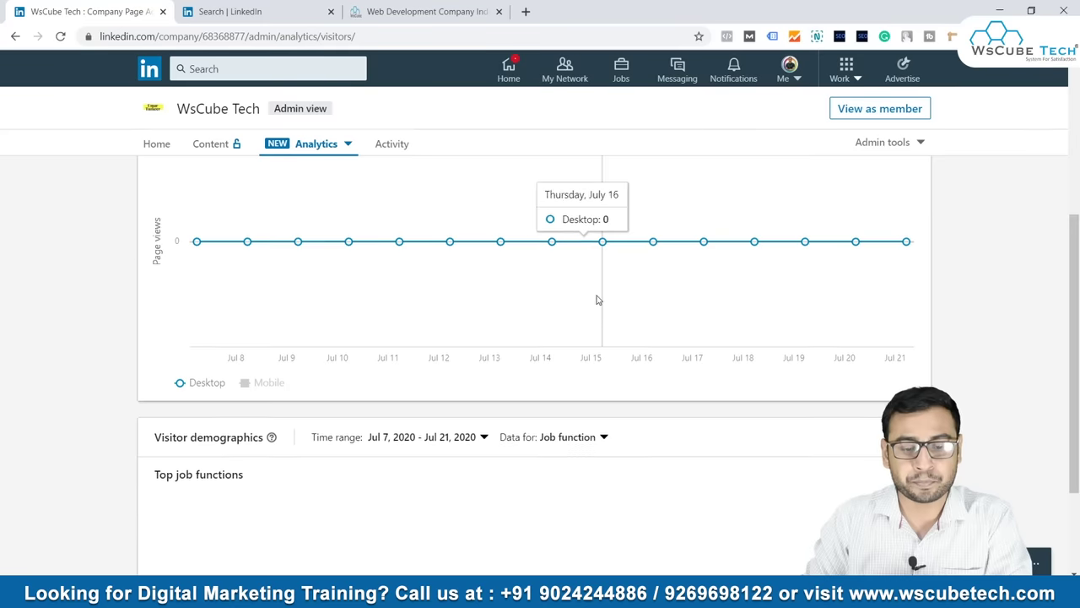
pyautogui.scroll(-2, 597, 296)
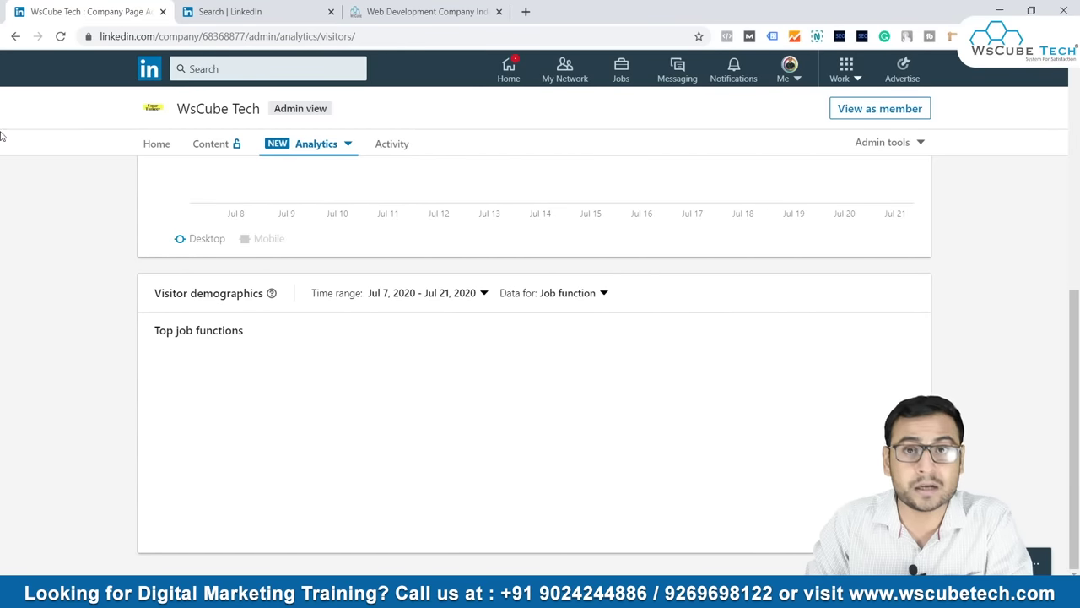
pyautogui.scroll(3, 557, 218)
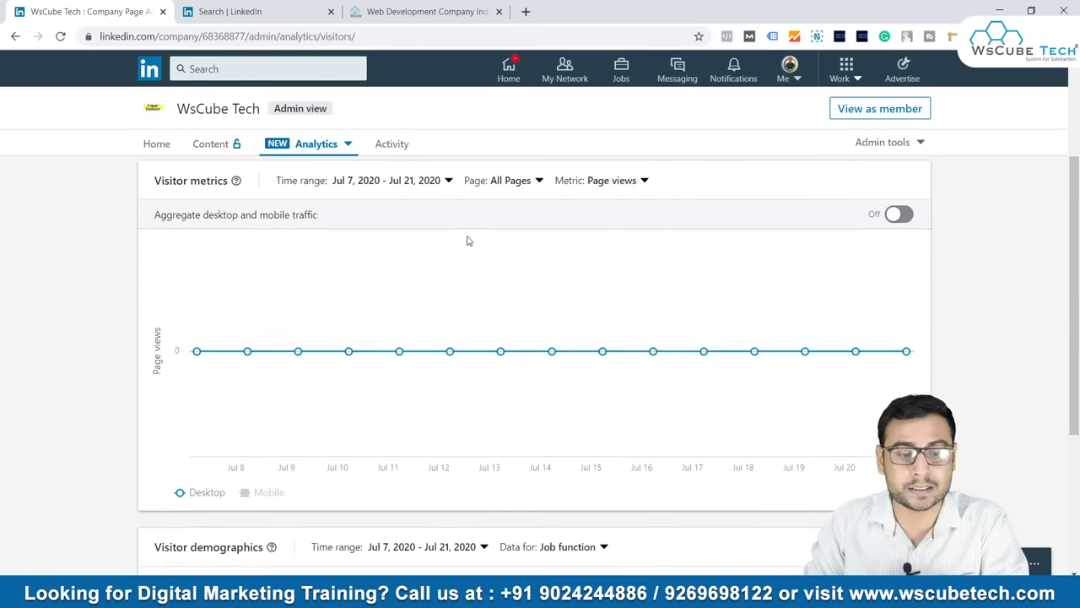
# Step: Switch the chart metric to Unique visitors, then back to Page views
pyautogui.click(621, 211)
pyautogui.click(602, 270)
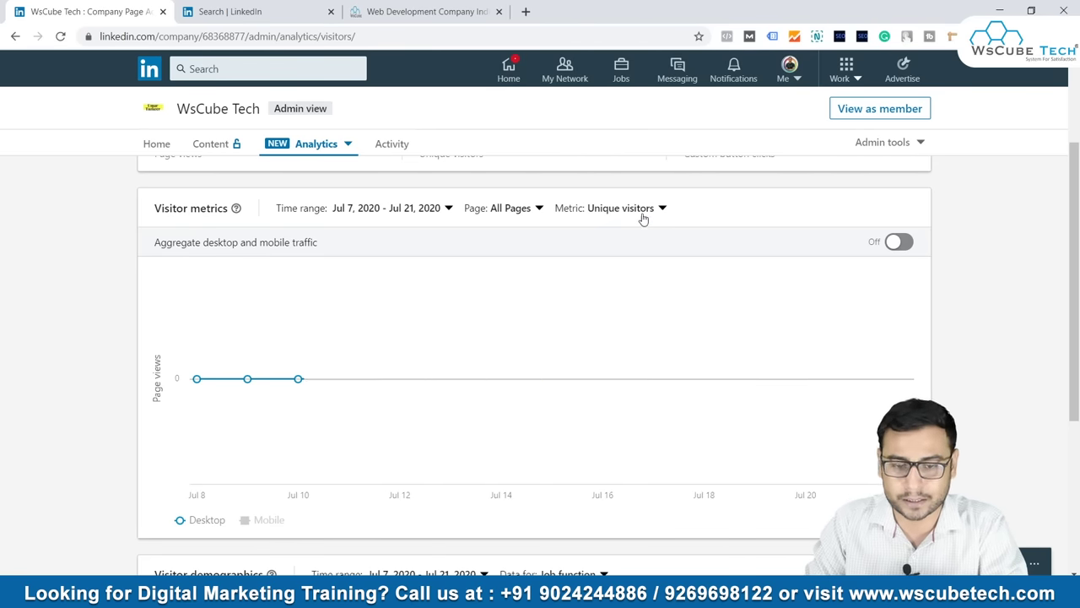
pyautogui.click(627, 211)
pyautogui.click(582, 233)
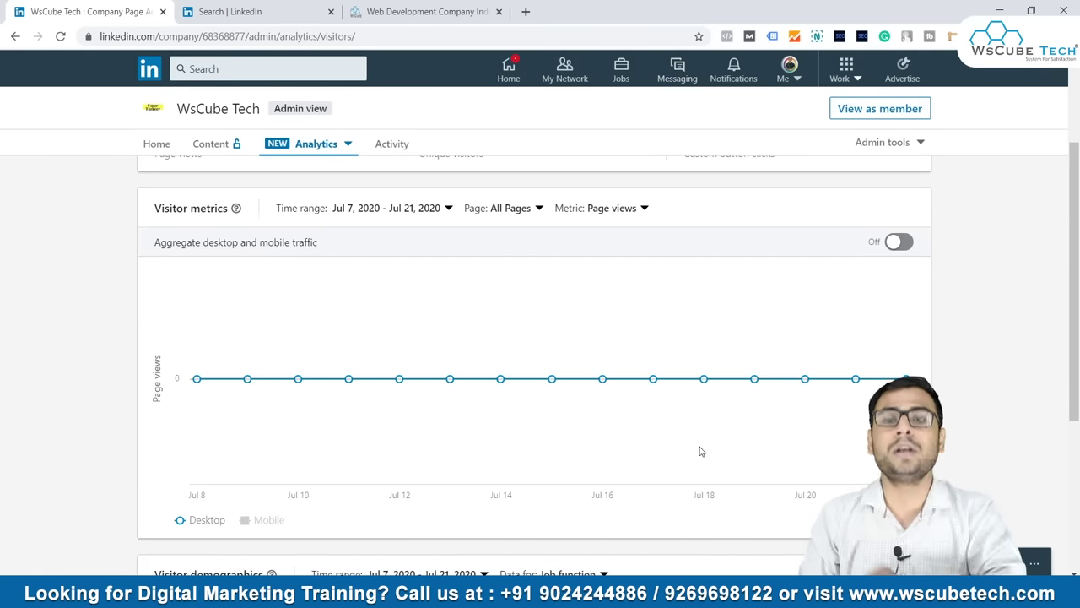
pyautogui.scroll(-3, 458, 298)
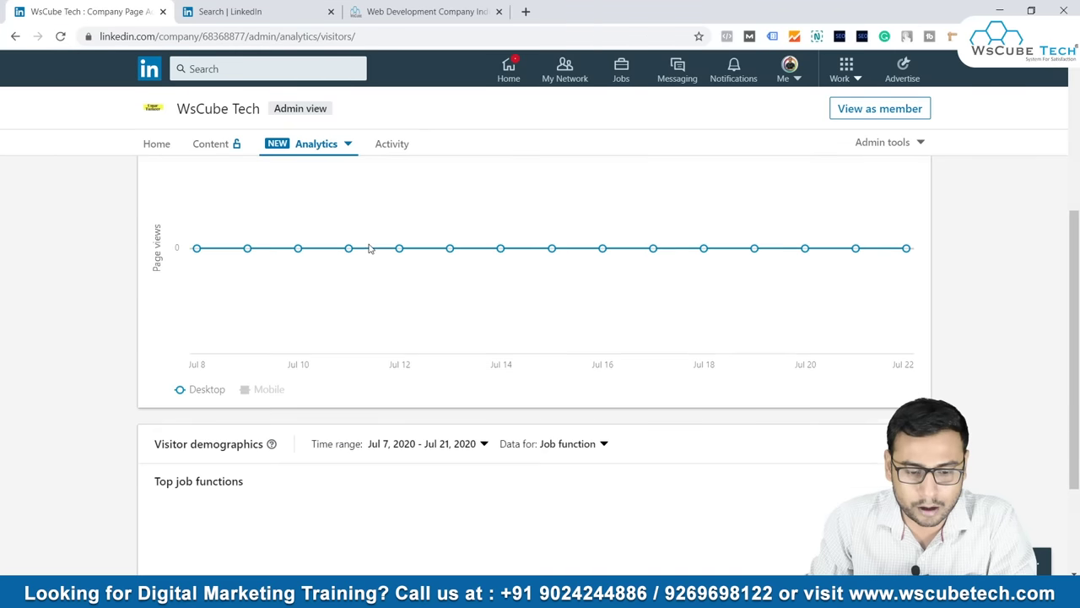
pyautogui.scroll(5, 368, 98)
# Step: Check the page's Activity notifications, return to admin Home, and close the unlocked-features pop-up
pyautogui.click(392, 145)
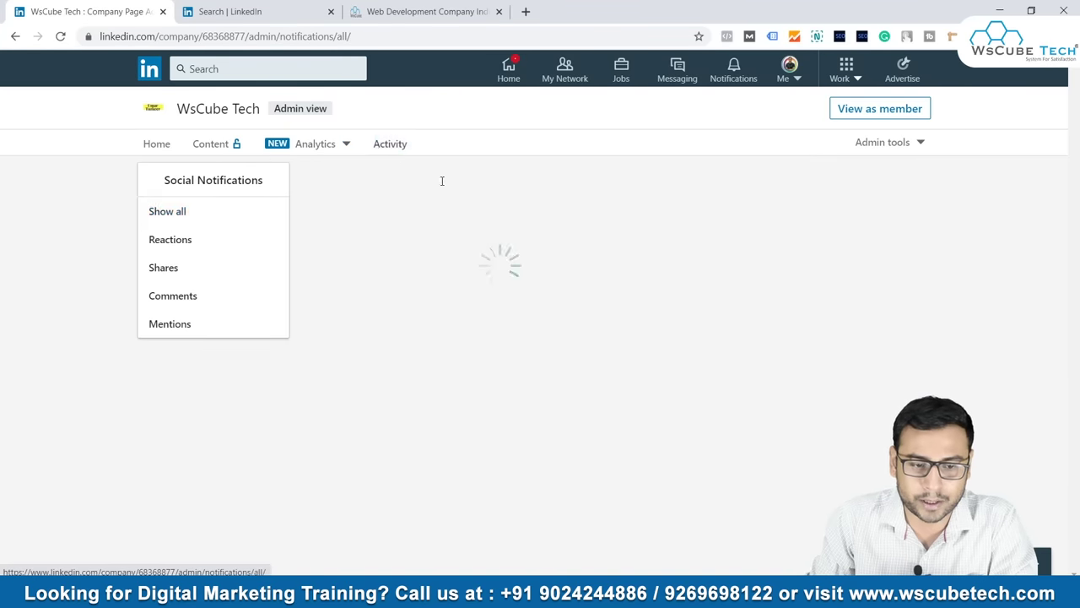
pyautogui.click(158, 143)
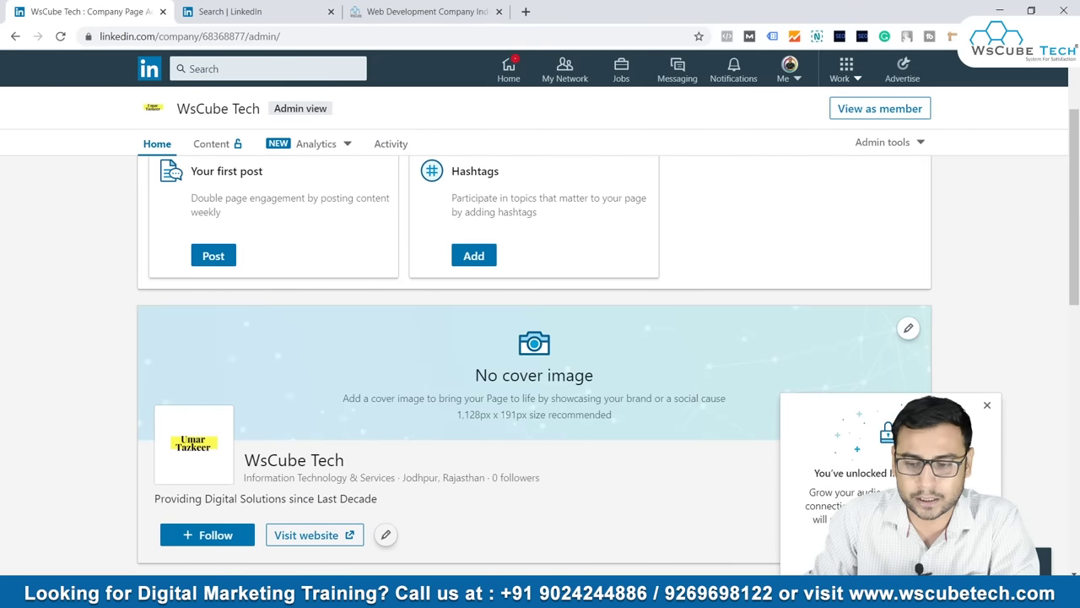
pyautogui.click(988, 408)
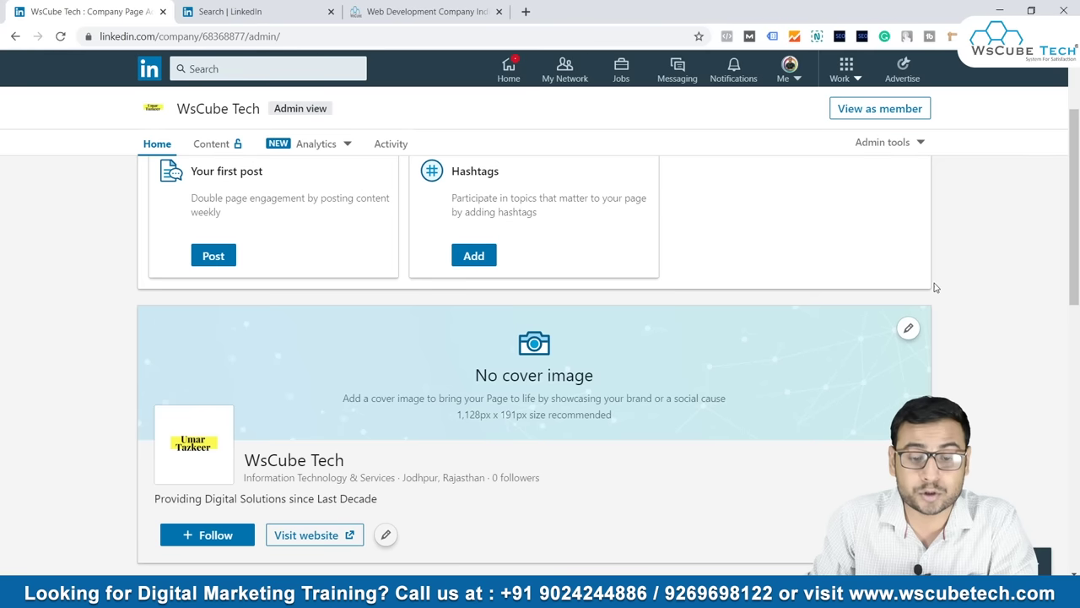
# Step: Go to your personal profile from the Me menu
pyautogui.scroll(-8, 814, 297)
pyautogui.scroll(10, 433, 500)
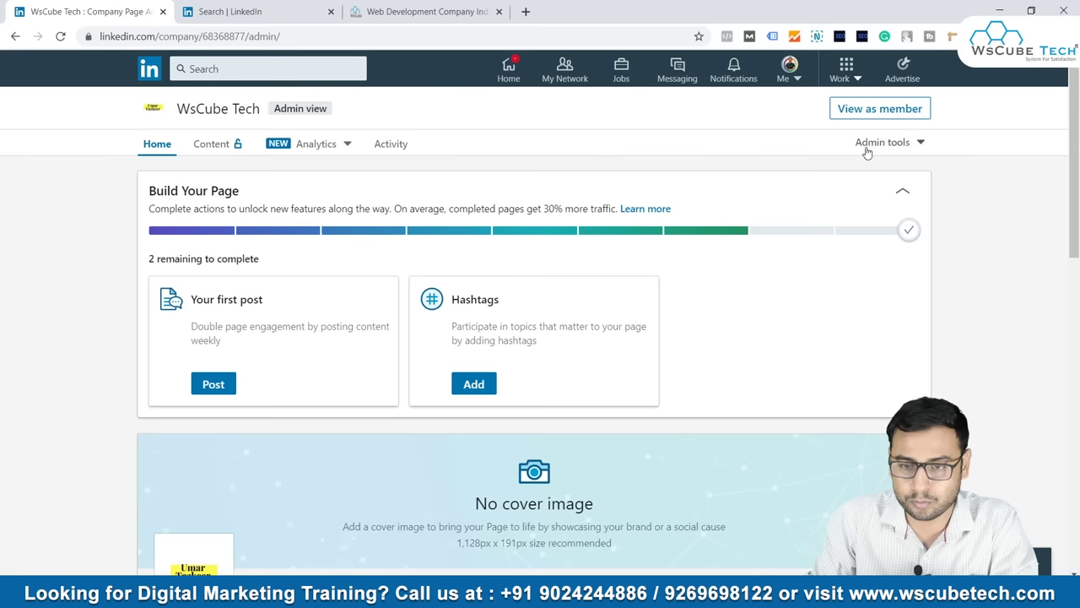
pyautogui.click(790, 68)
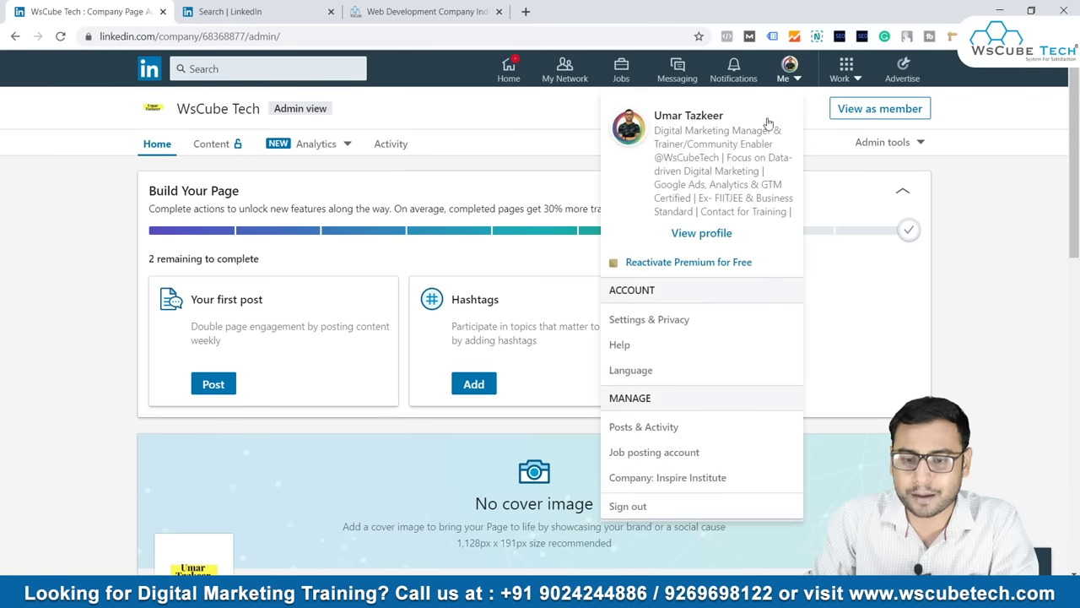
pyautogui.click(701, 234)
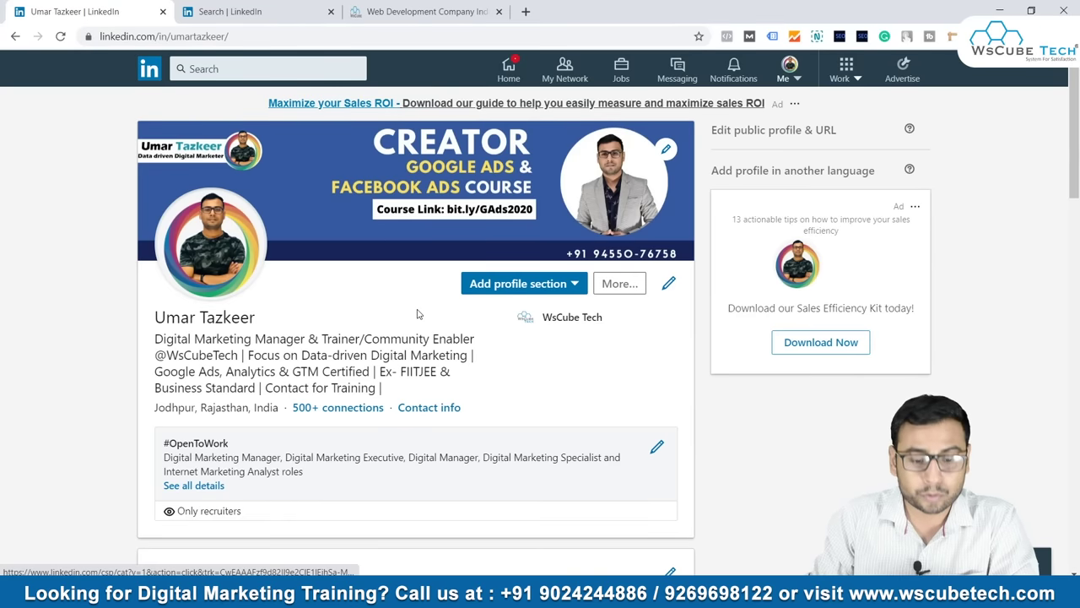
pyautogui.moveTo(396, 388); pyautogui.dragTo(245, 339)
pyautogui.click(231, 346)
pyautogui.moveTo(155, 318); pyautogui.dragTo(262, 320)
pyautogui.click(313, 347)
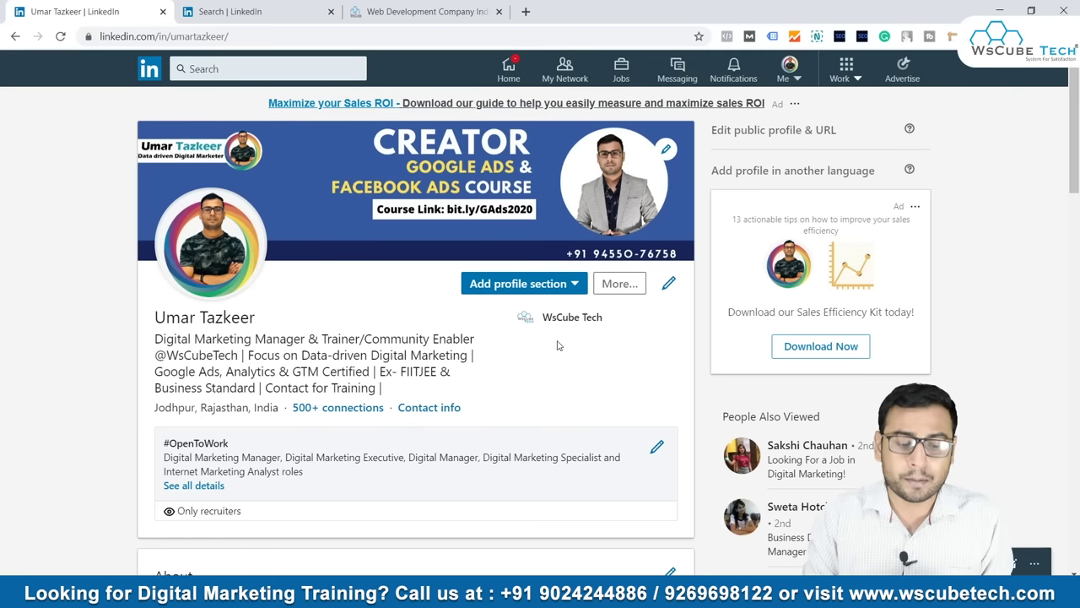
# Step: Expand the About section and highlight its achievements list
pyautogui.scroll(-2, 574, 304)
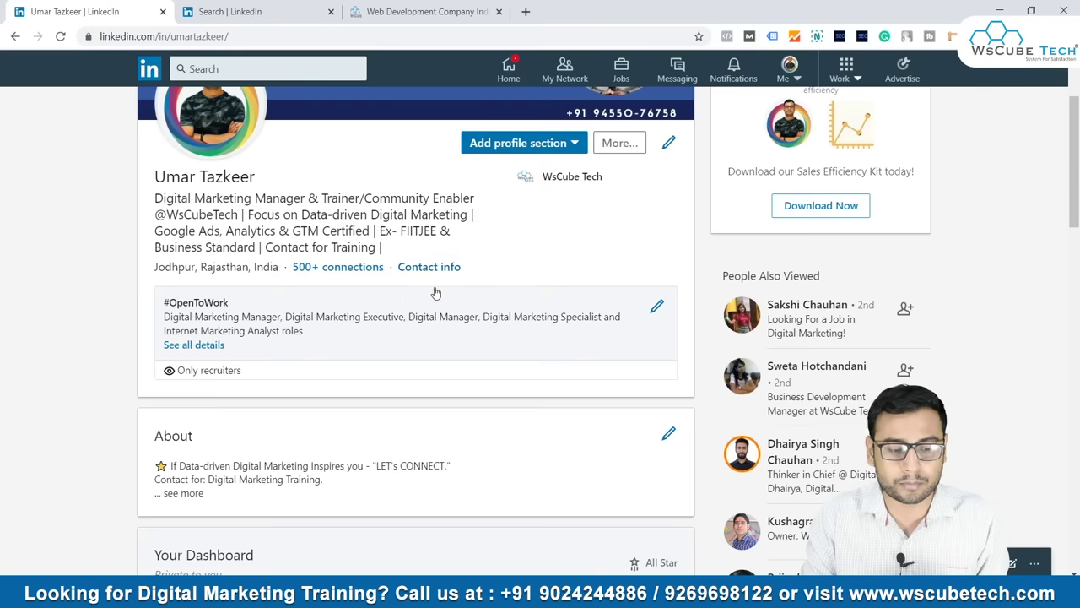
pyautogui.scroll(-2, 435, 292)
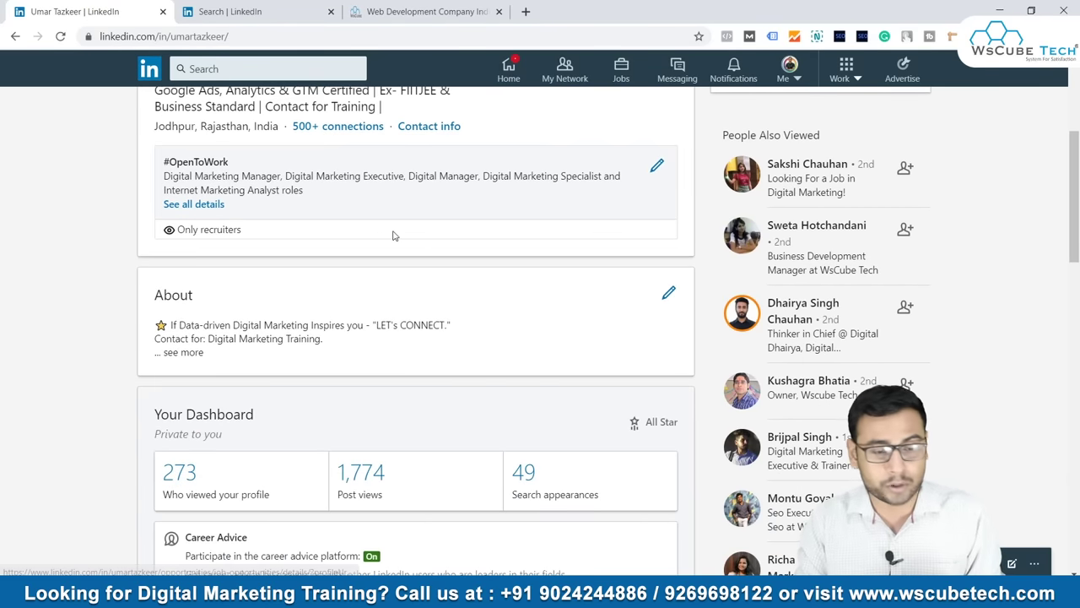
pyautogui.click(189, 353)
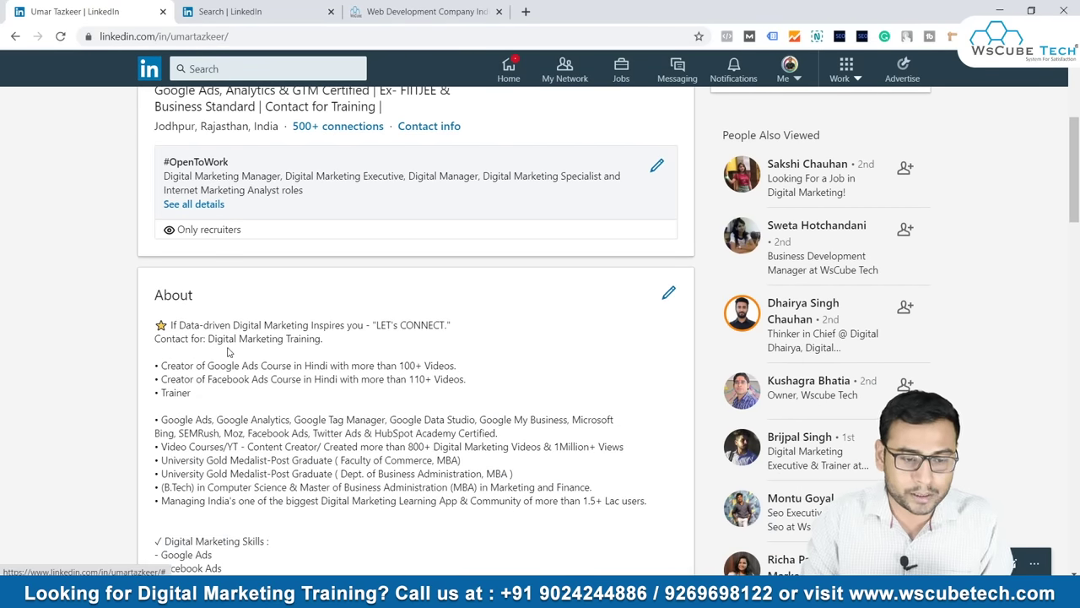
pyautogui.scroll(-2, 418, 338)
pyautogui.moveTo(157, 283); pyautogui.dragTo(458, 374)
pyautogui.click(369, 346)
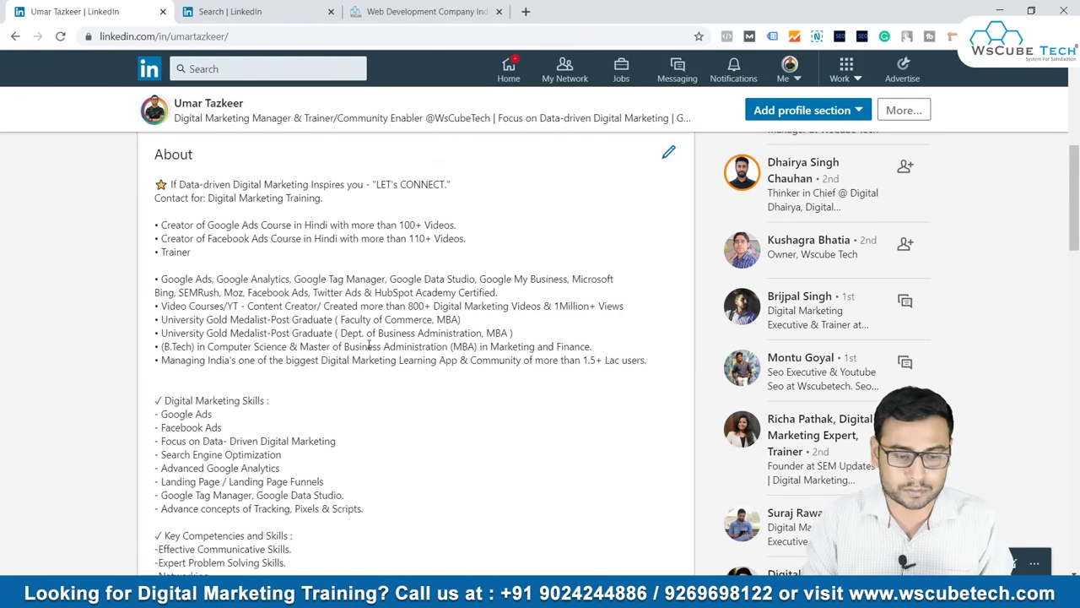
# Step: Highlight the Digital Marketing Skills and Key Competencies lists
pyautogui.scroll(-3, 197, 226)
pyautogui.moveTo(178, 189); pyautogui.dragTo(455, 338)
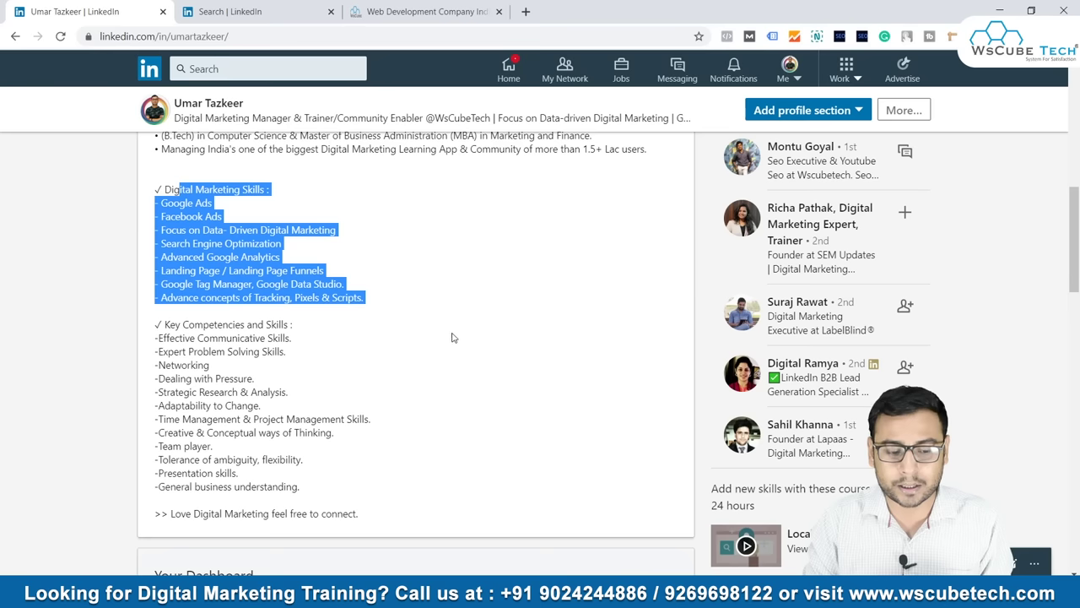
pyautogui.click(204, 324)
pyautogui.moveTo(161, 324); pyautogui.dragTo(342, 439)
pyautogui.click(388, 437)
# Step: Highlight the Your Dashboard heading
pyautogui.scroll(3, 511, 163)
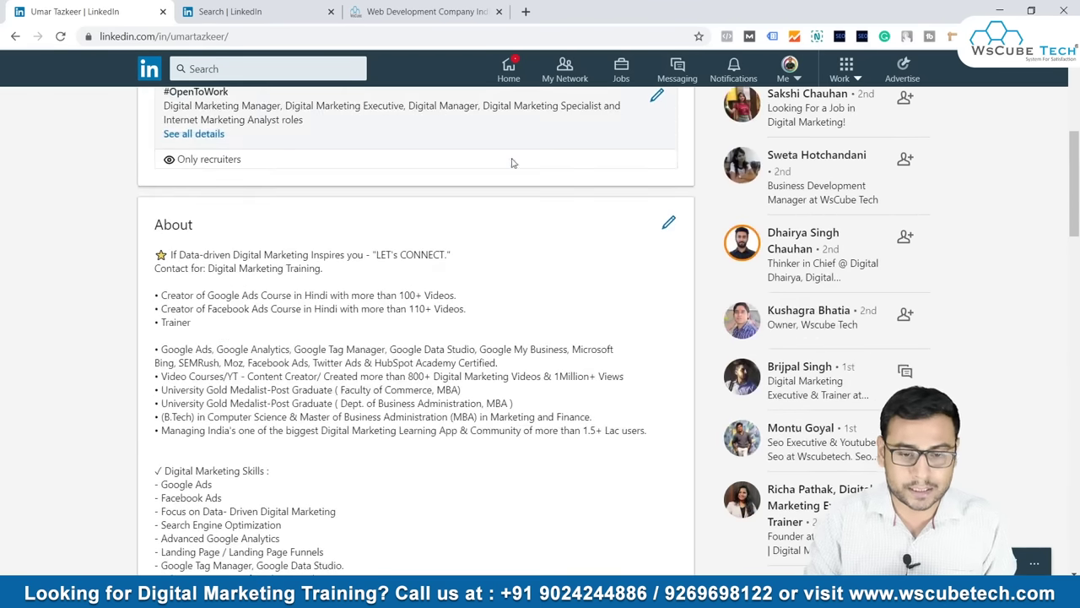
pyautogui.scroll(-7, 432, 297)
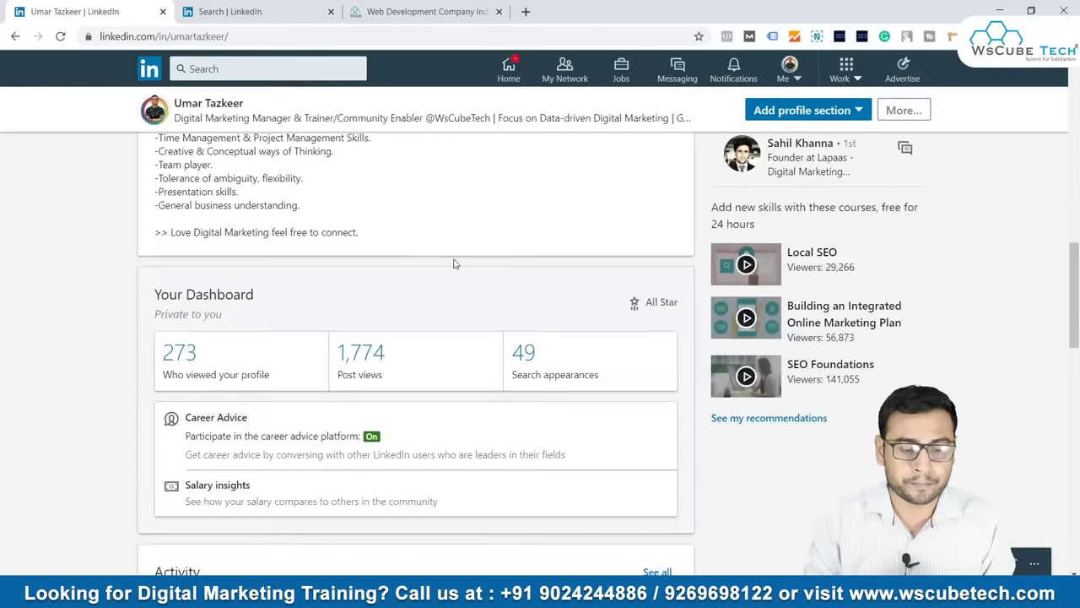
pyautogui.scroll(-2, 234, 222)
pyautogui.scroll(2, 225, 169)
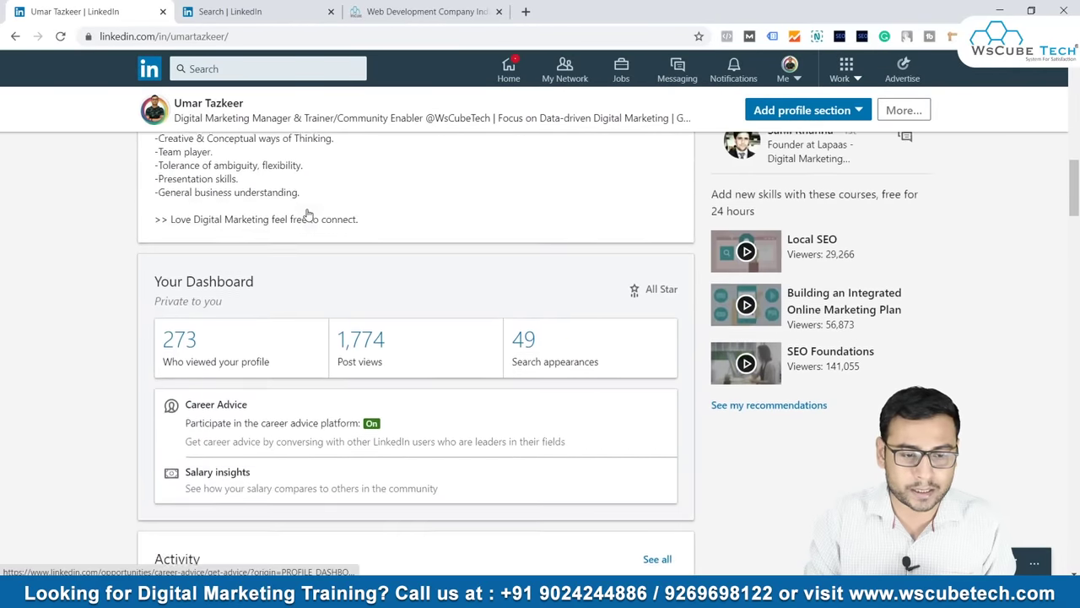
pyautogui.moveTo(181, 297); pyautogui.dragTo(315, 297)
pyautogui.click(381, 292)
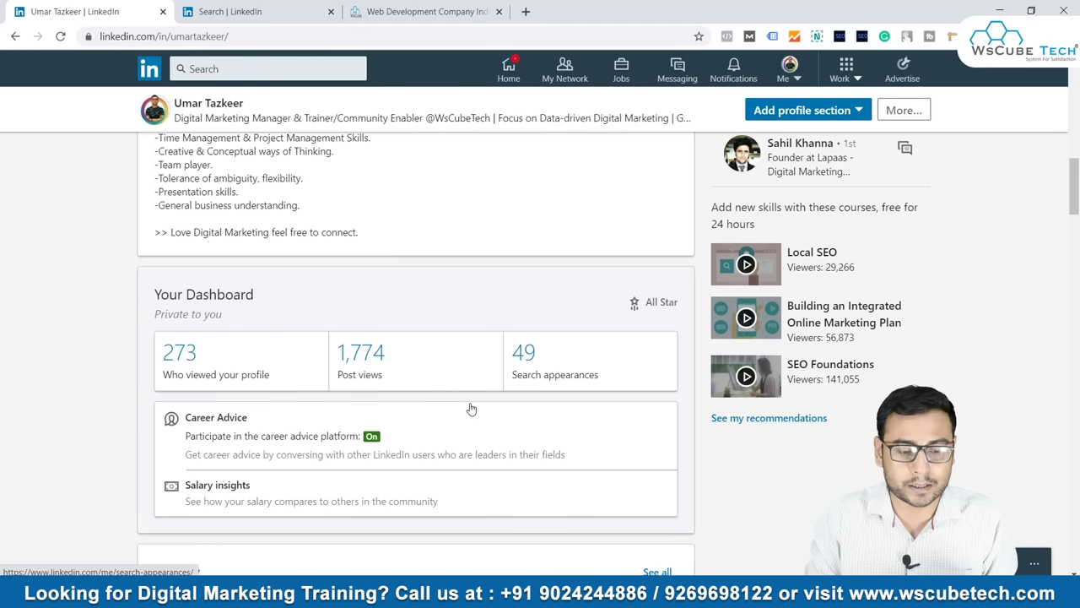
# Step: Expand the current job and Digital Marketing Executive & Trainer descriptions
pyautogui.scroll(-4, 384, 344)
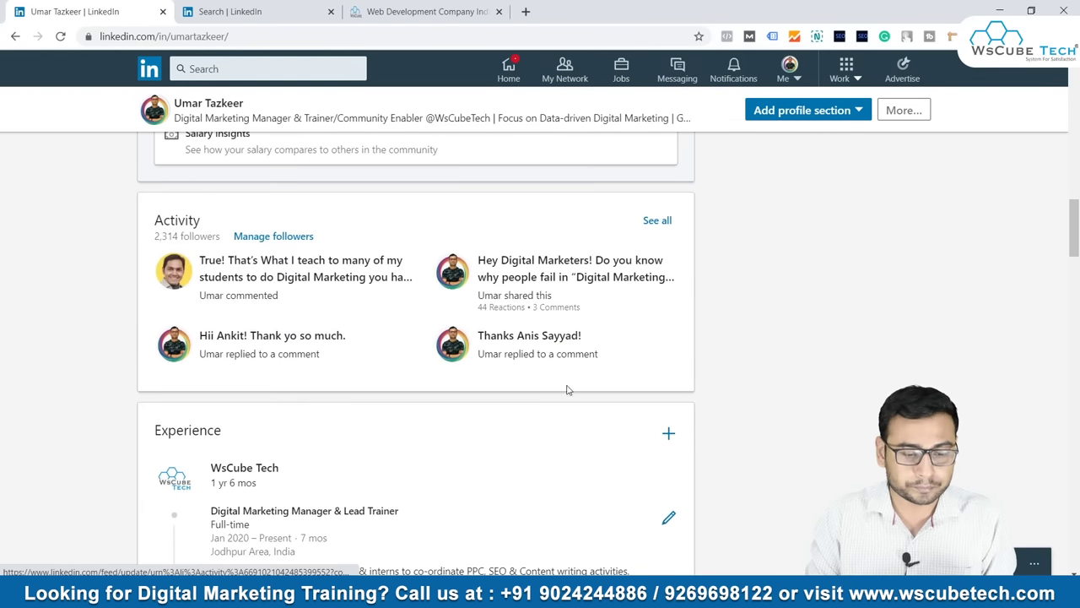
pyautogui.scroll(-2, 567, 388)
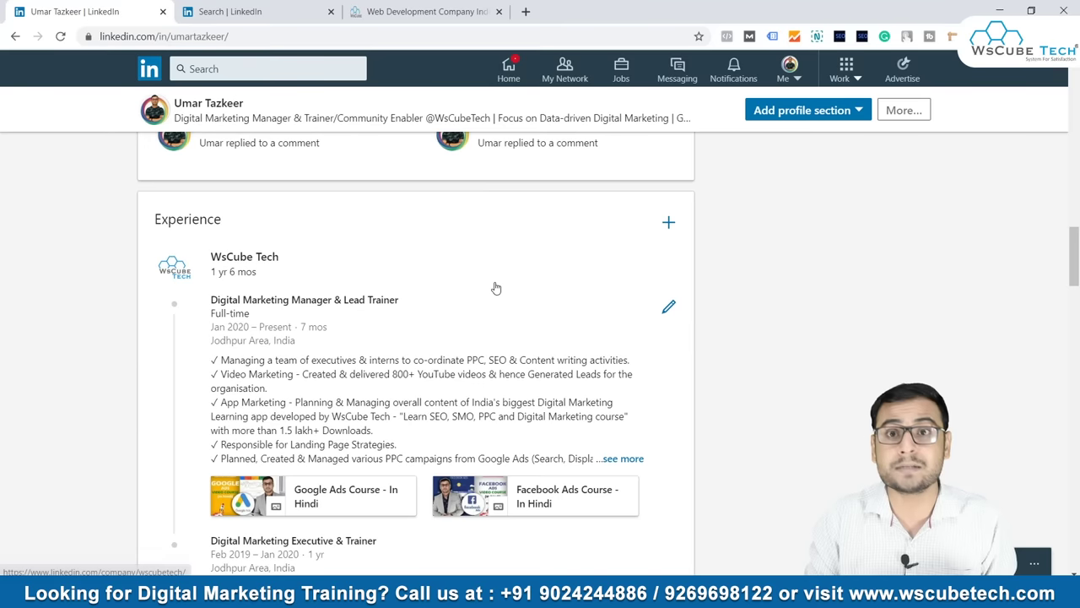
pyautogui.scroll(-2, 475, 302)
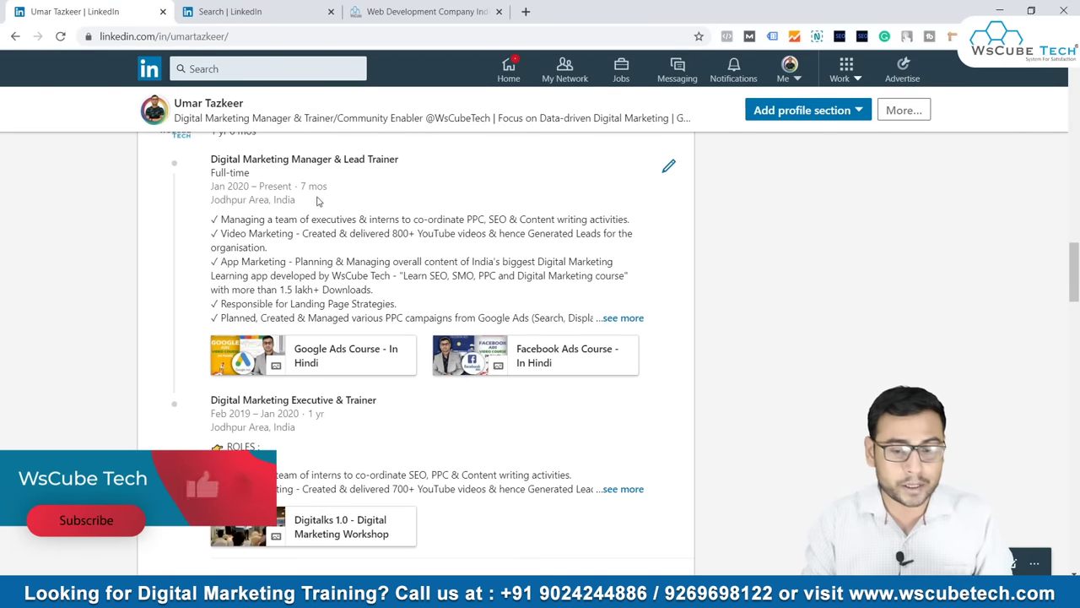
pyautogui.click(622, 317)
pyautogui.scroll(-4, 473, 253)
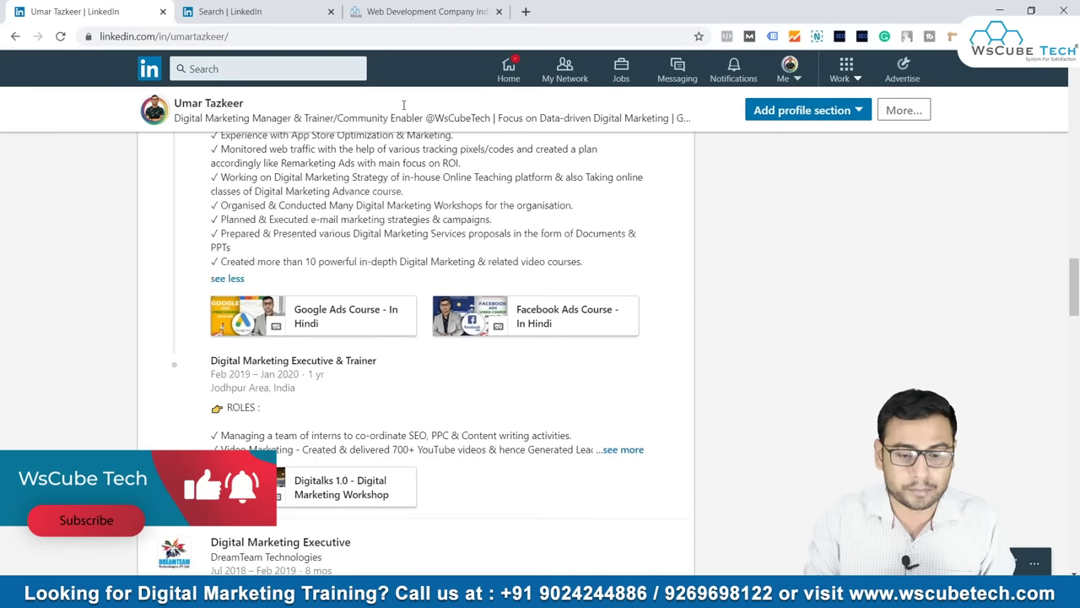
pyautogui.click(629, 312)
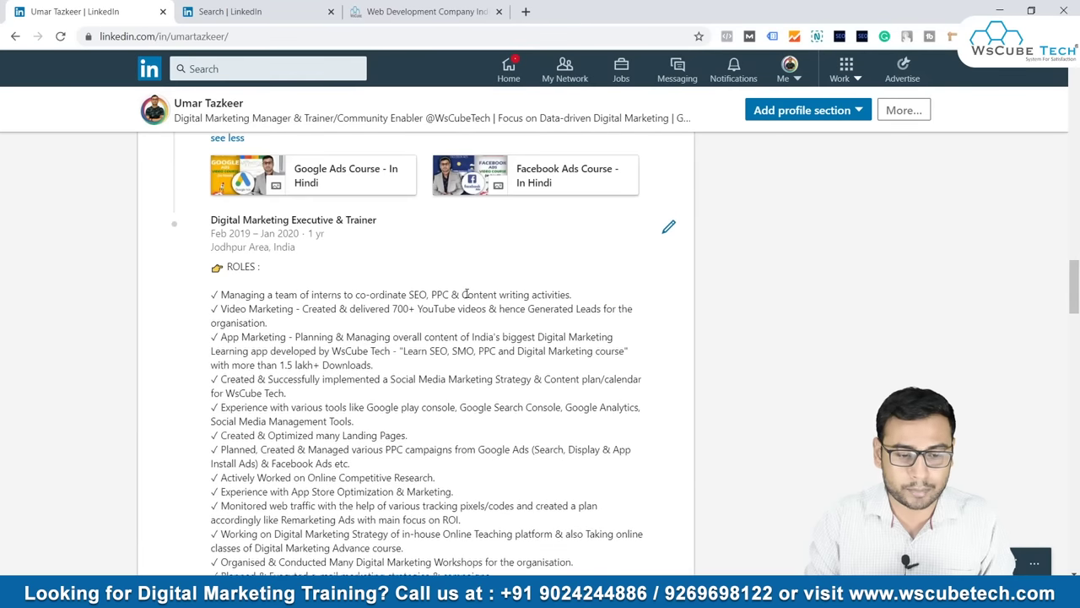
# Step: Expand the DreamTeam Technologies and the next truncated experience descriptions
pyautogui.scroll(-8, 465, 292)
pyautogui.scroll(2, 306, 264)
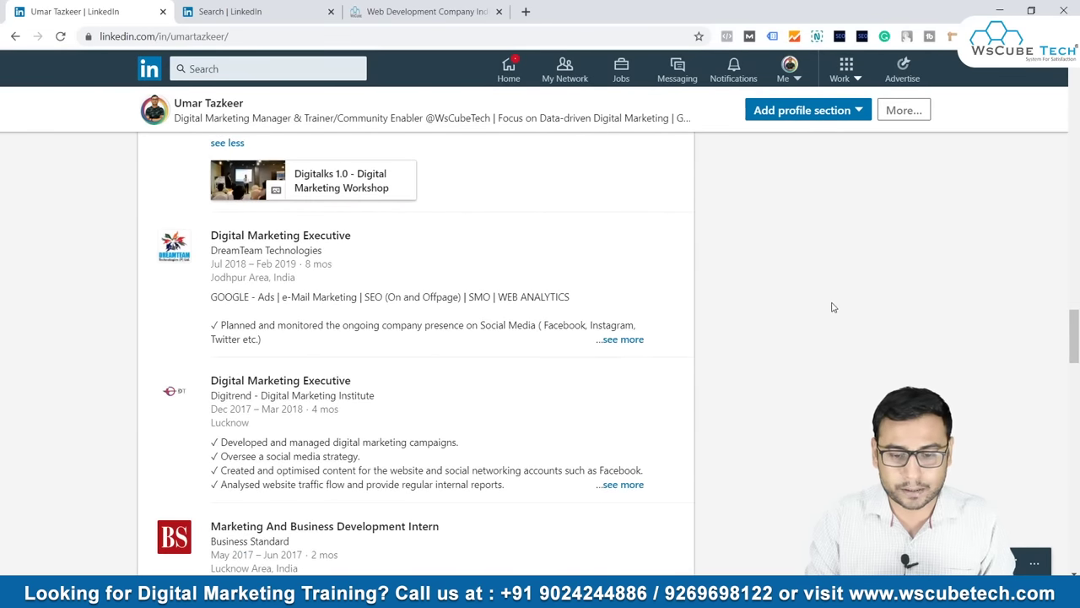
pyautogui.click(621, 339)
pyautogui.scroll(-2, 295, 165)
pyautogui.scroll(-3, 293, 161)
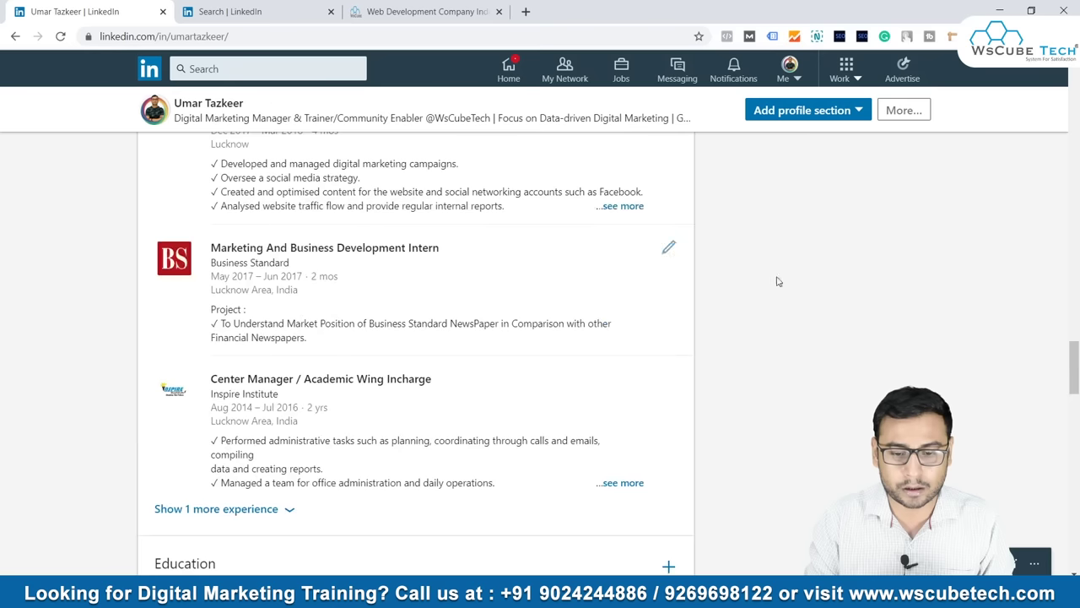
pyautogui.click(622, 208)
# Step: Scroll through Education, Licenses & Certifications and Accomplishments, then back to the top
pyautogui.scroll(-3, 621, 207)
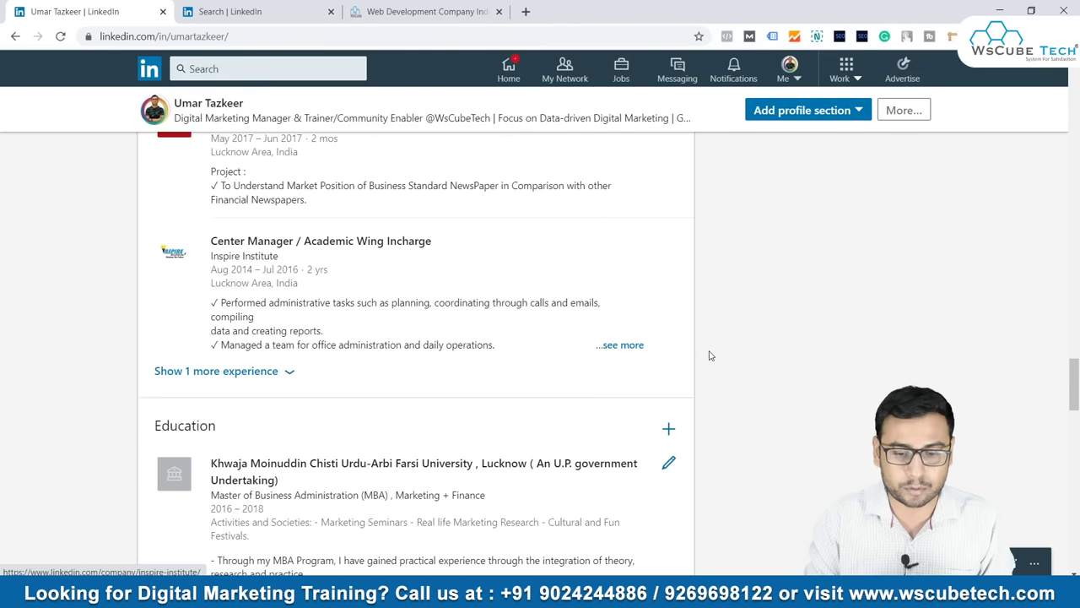
pyautogui.scroll(-8, 495, 335)
pyautogui.scroll(3, 530, 400)
pyautogui.scroll(-8, 568, 362)
pyautogui.scroll(3, 338, 278)
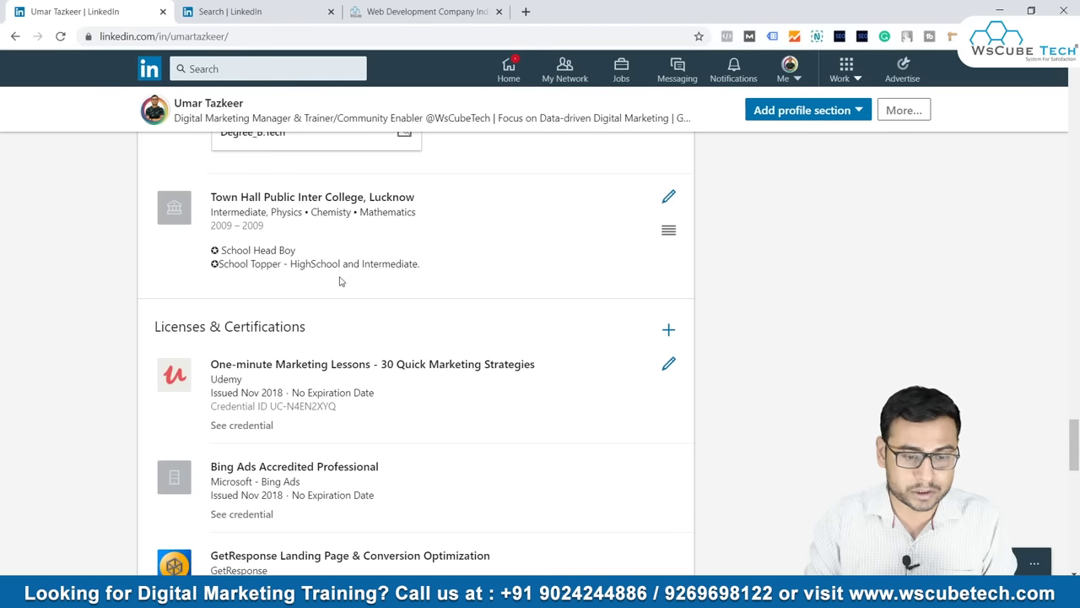
pyautogui.scroll(-10, 604, 274)
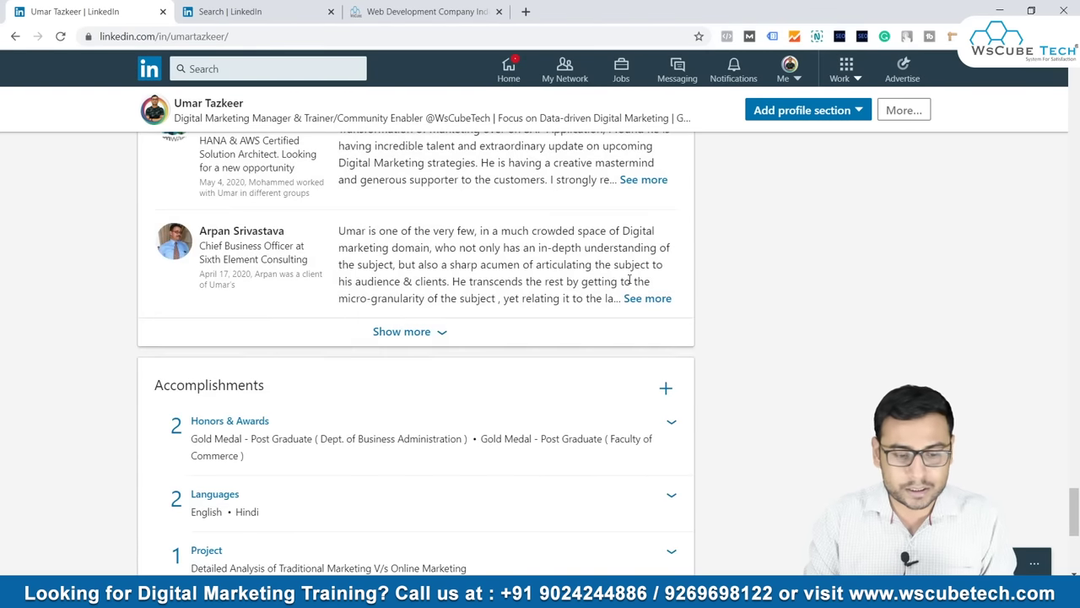
pyautogui.scroll(10, 594, 270)
pyautogui.scroll(20, 595, 270)
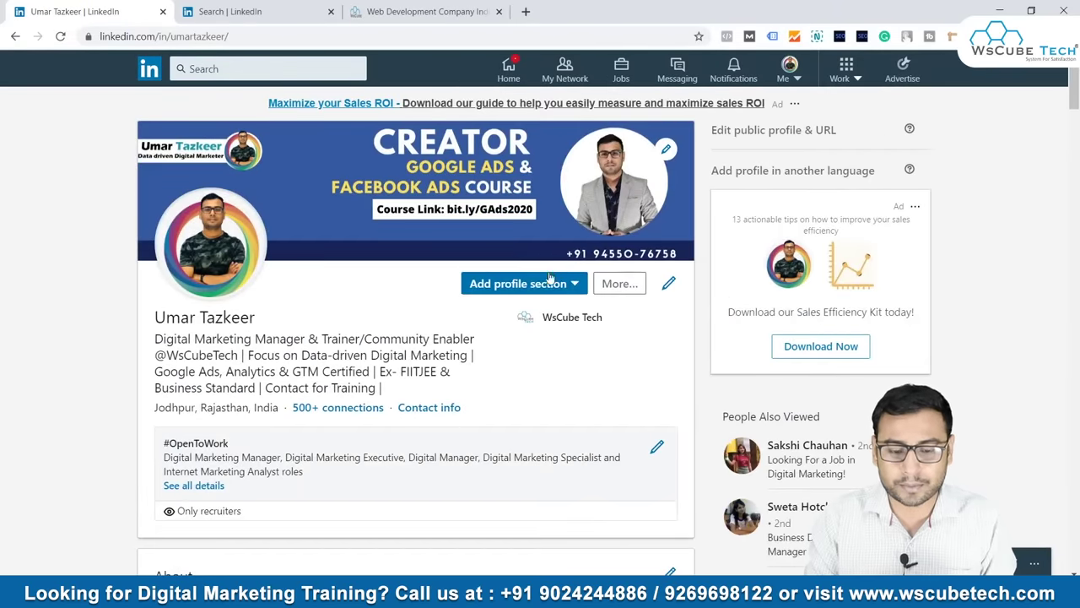
# Step: Expand the Intro, About, Featured and Background categories of addable profile sections
pyautogui.click(540, 283)
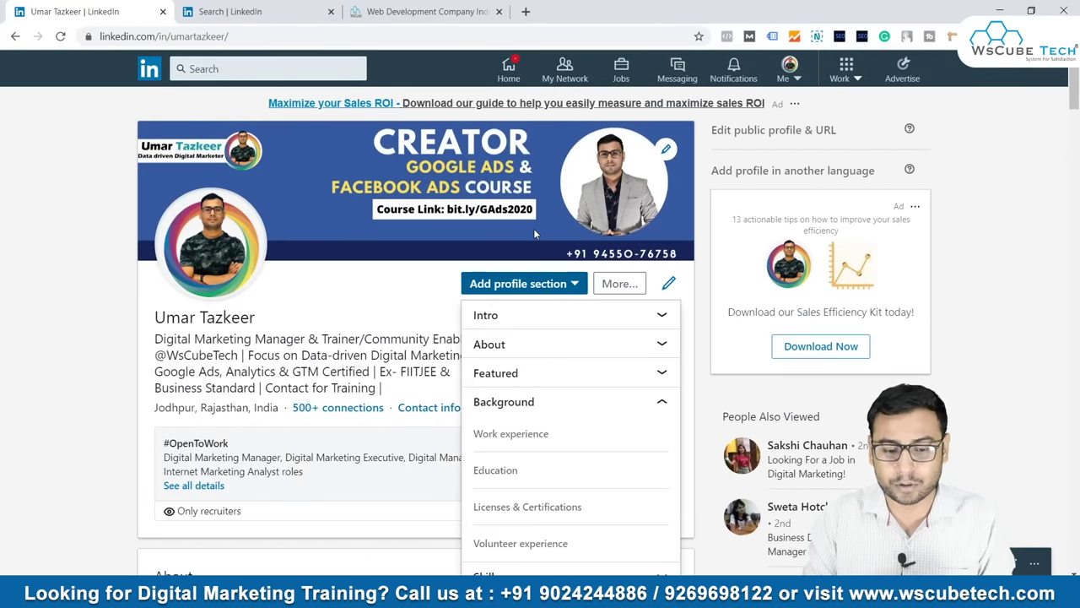
pyautogui.scroll(-1, 549, 245)
pyautogui.click(617, 247)
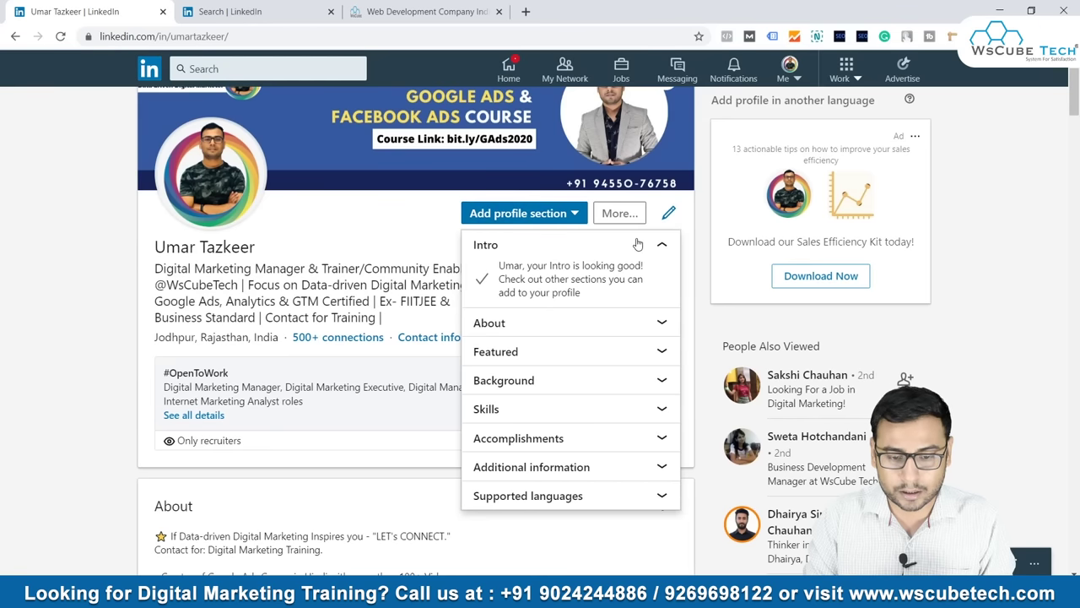
pyautogui.click(596, 327)
pyautogui.scroll(-2, 638, 352)
pyautogui.click(563, 239)
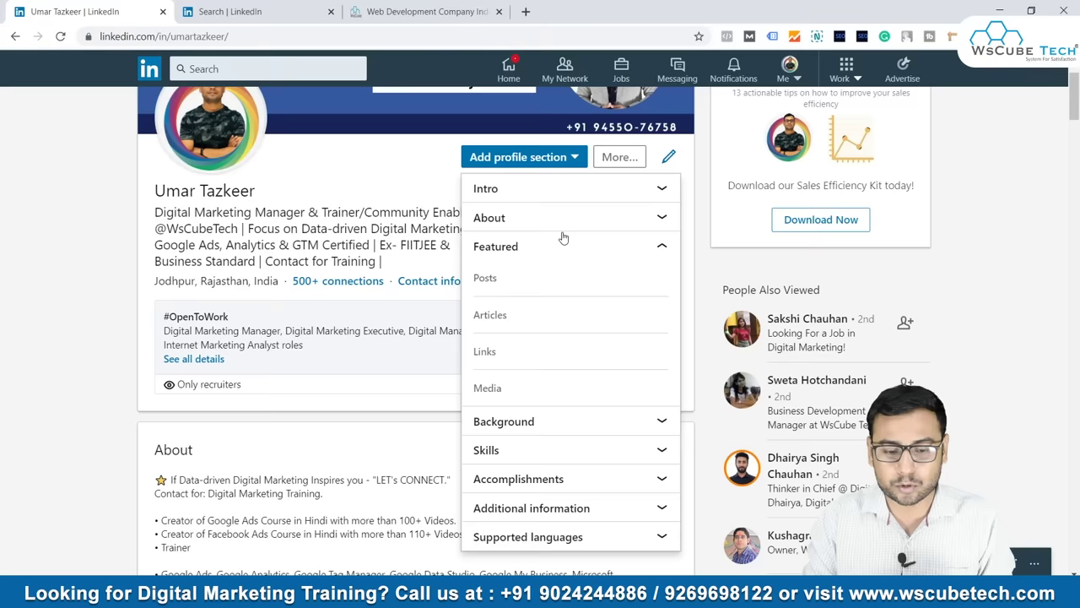
pyautogui.scroll(-1, 646, 310)
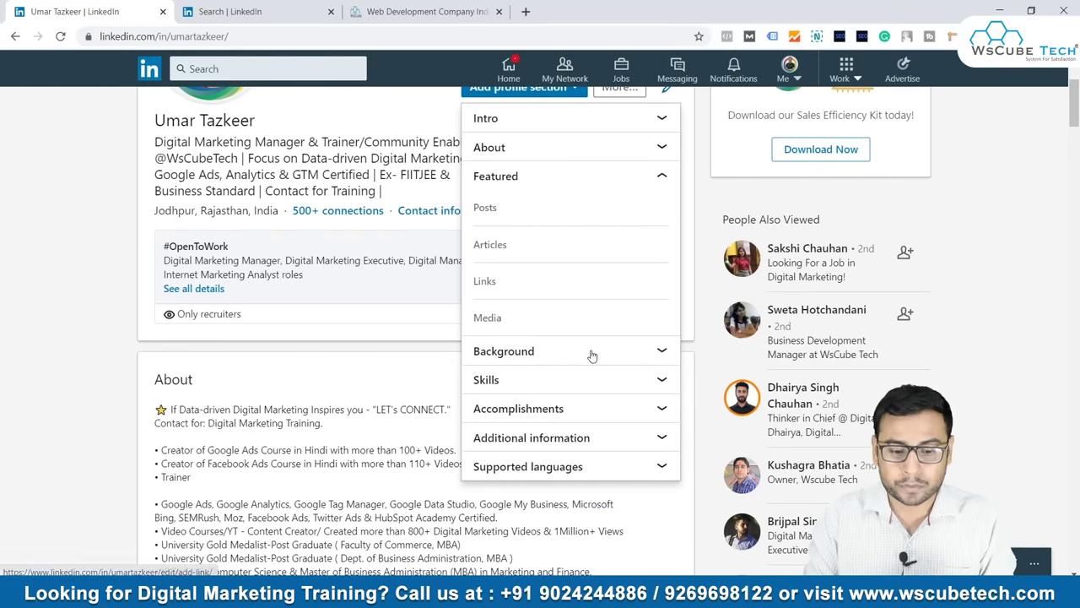
pyautogui.click(590, 351)
# Step: Open the Volunteer experience form, close it unsaved, and reopen the section list
pyautogui.scroll(-3, 586, 362)
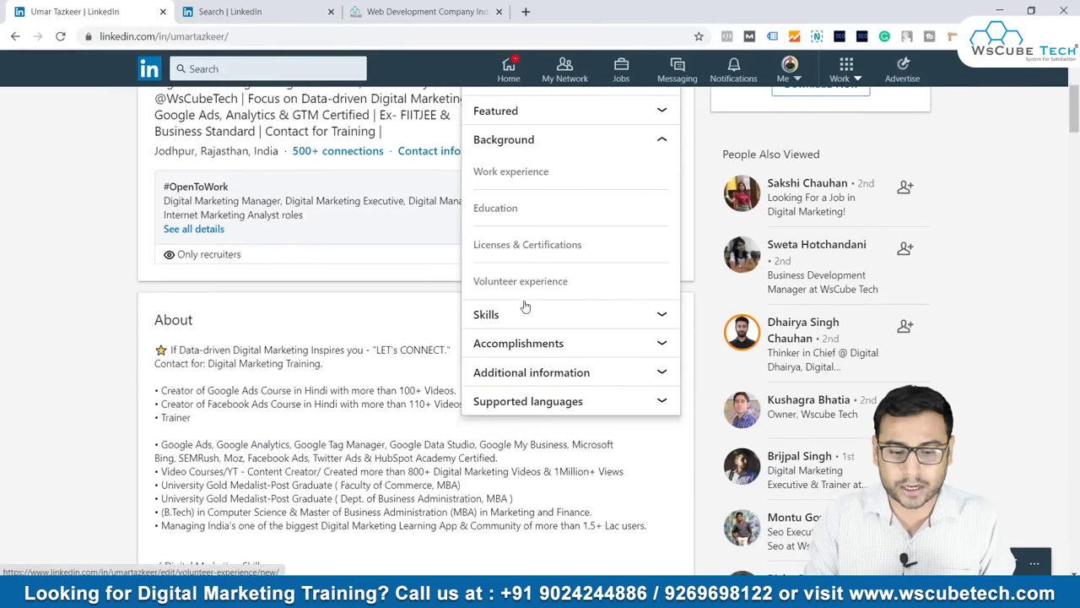
pyautogui.click(528, 313)
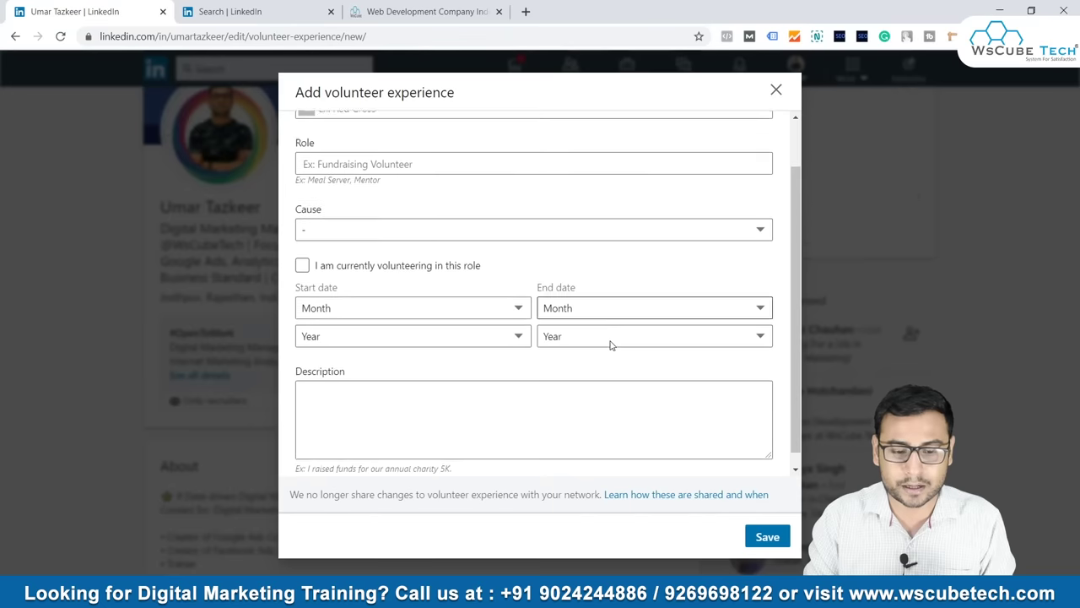
pyautogui.click(778, 90)
pyautogui.scroll(-4, 614, 206)
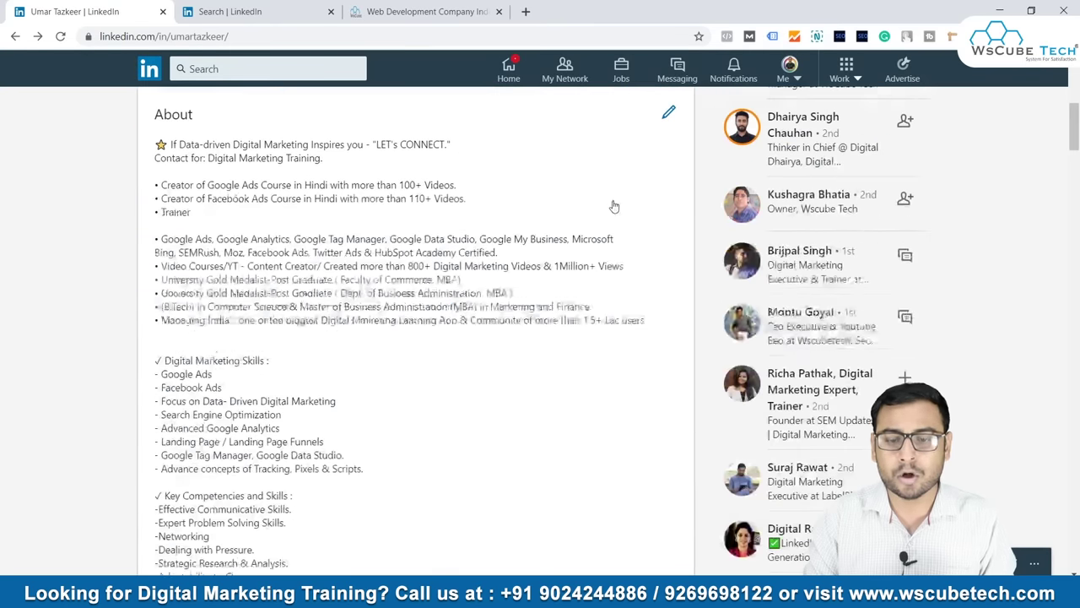
pyautogui.scroll(-15, 615, 206)
pyautogui.scroll(10, 682, 280)
pyautogui.click(810, 114)
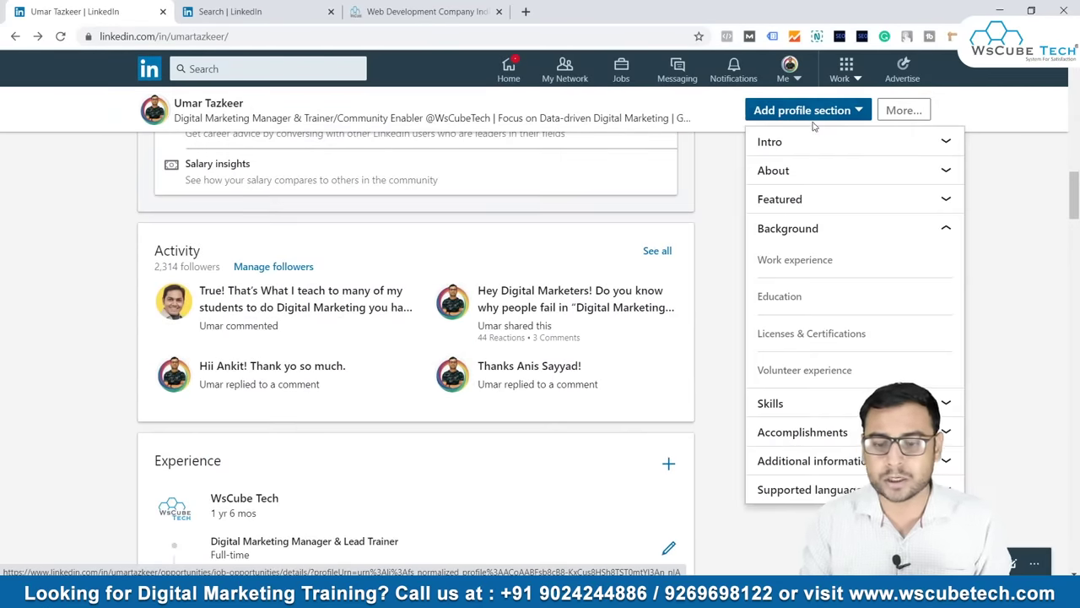
# Step: Start a new experience entry titled Digital Marketing Manager
pyautogui.click(812, 263)
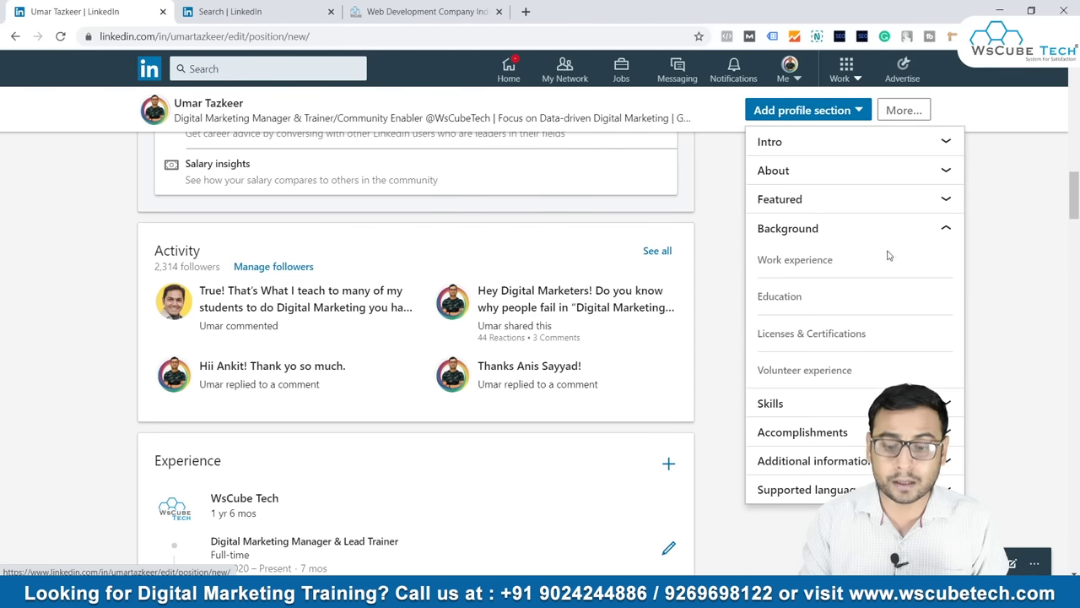
pyautogui.scroll(-5, 518, 330)
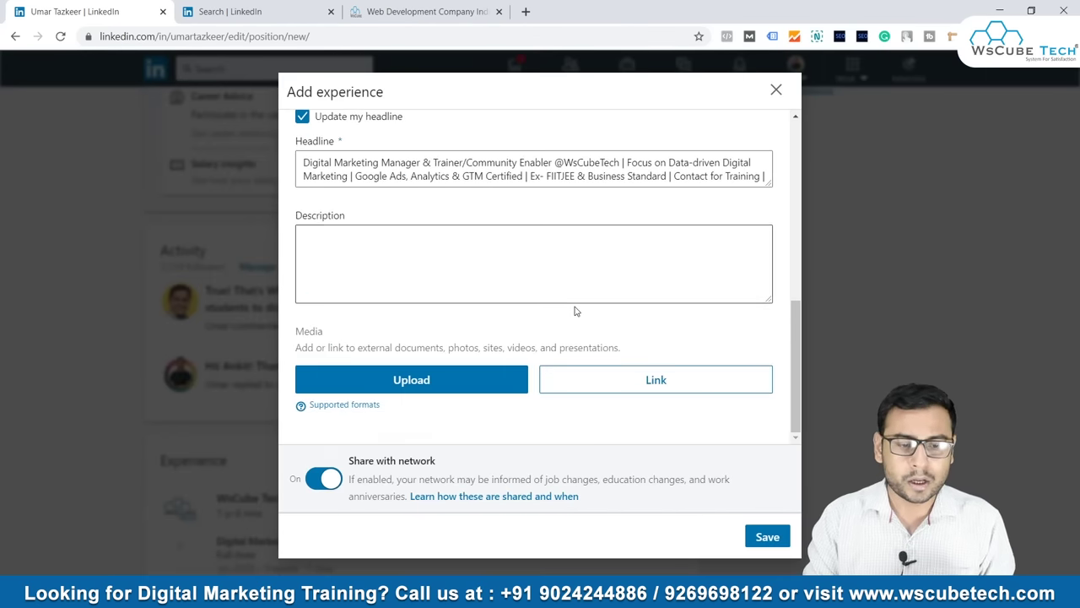
pyautogui.scroll(5, 575, 311)
pyautogui.click(415, 157)
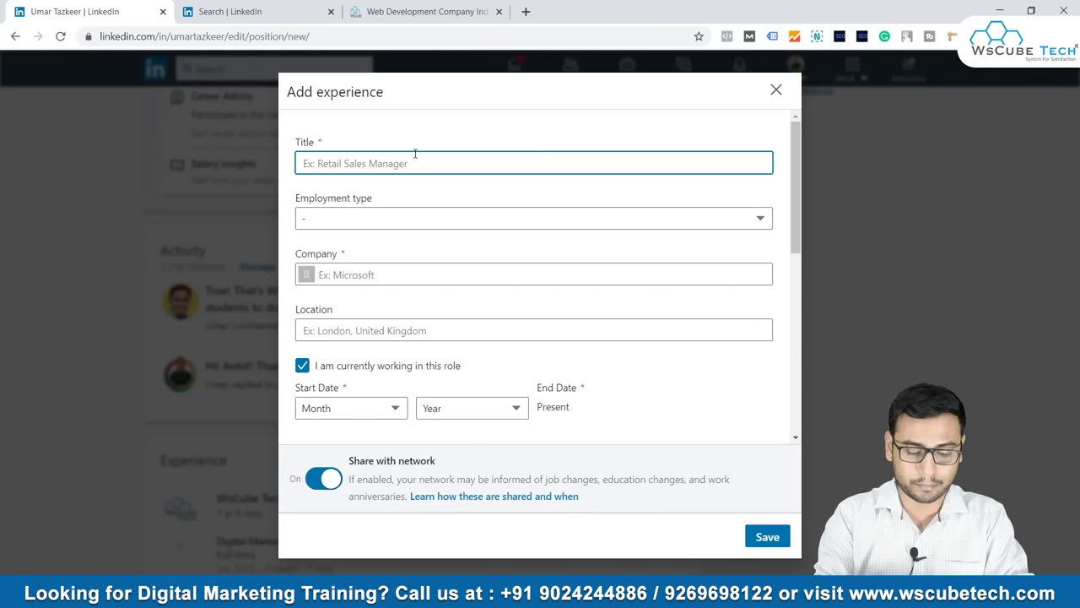
pyautogui.write('Digital marketin')
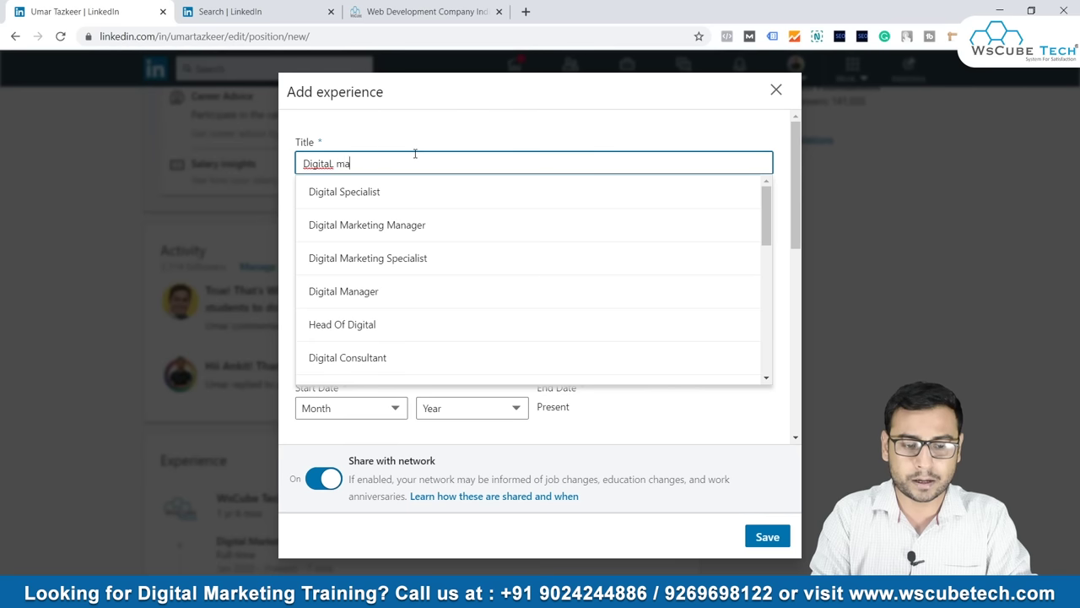
pyautogui.press('BackSpace')
pyautogui.press('BackSpace')
pyautogui.press('BackSpace')
pyautogui.press('BackSpace')
pyautogui.press('BackSpace')
pyautogui.press('BackSpace')
pyautogui.press('BackSpace')
pyautogui.press('BackSpace')
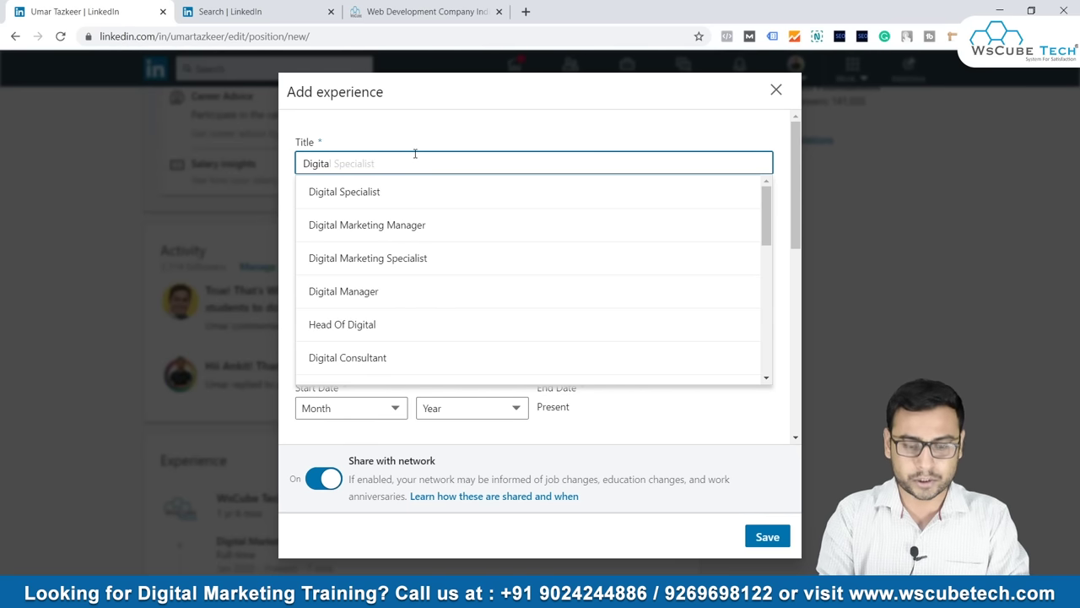
pyautogui.write('Mar')
pyautogui.press('BackSpace')
pyautogui.write('nag')
pyautogui.press('BackSpace')
pyautogui.write('rk')
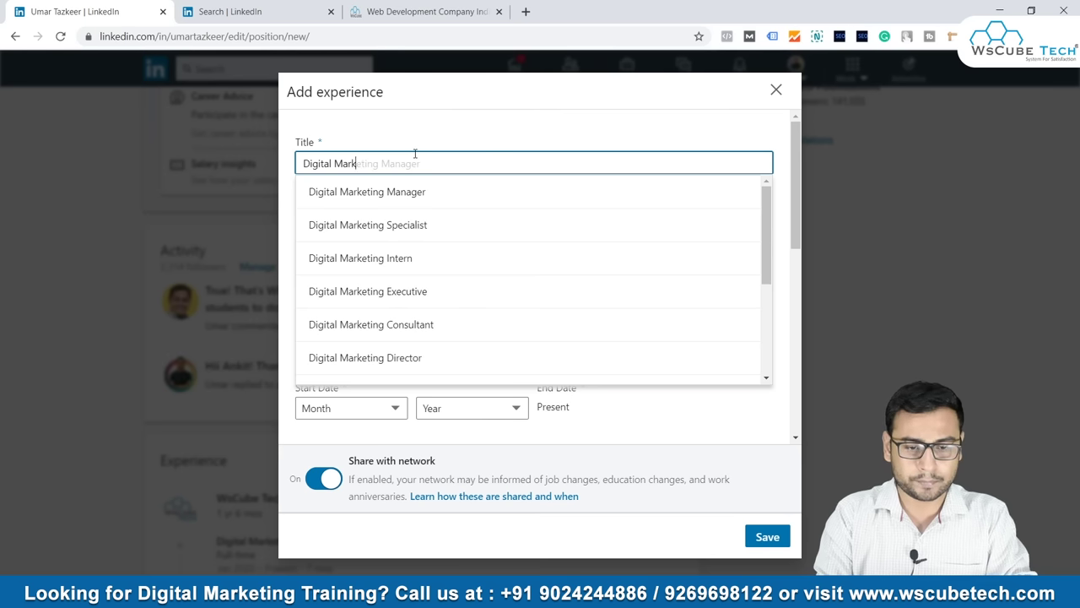
pyautogui.write('eting Manager')
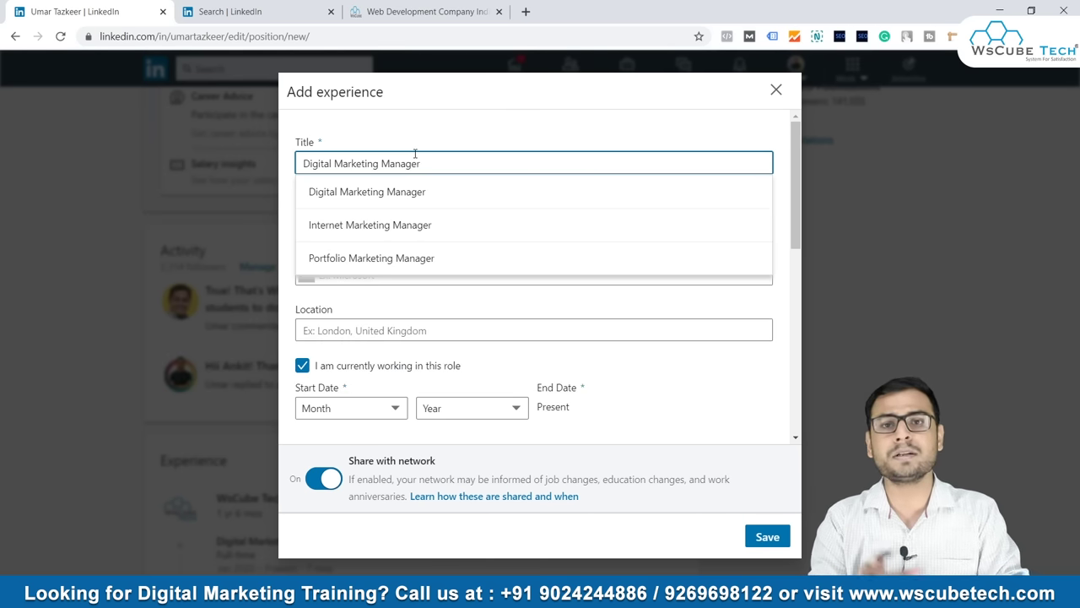
pyautogui.click(464, 188)
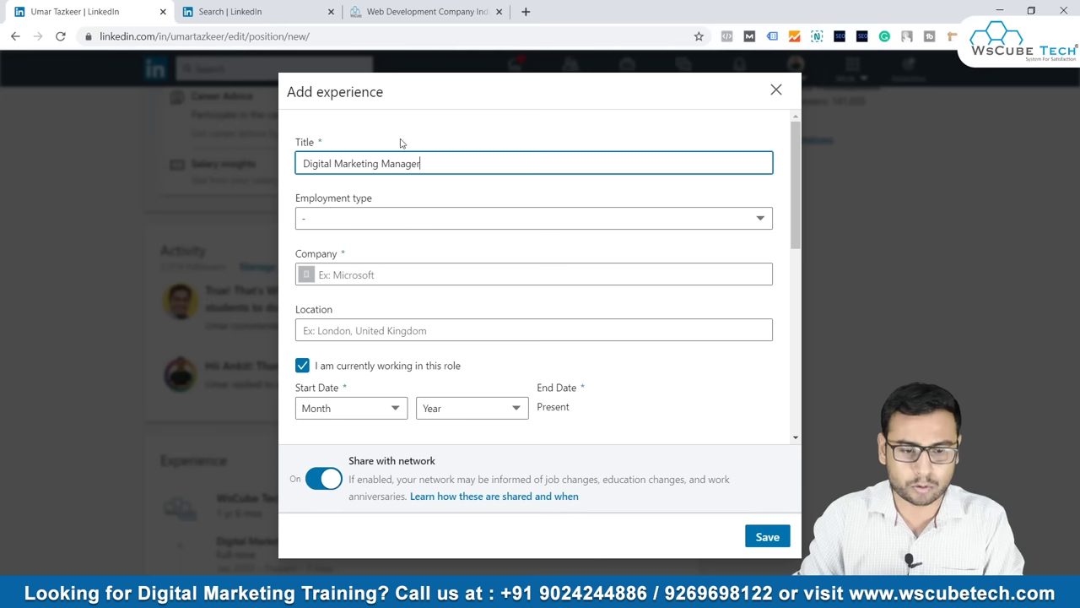
# Step: Set employment type Freelance, company WsCube Tech and location Lucknow, Uttar Pradesh, India
pyautogui.click(465, 219)
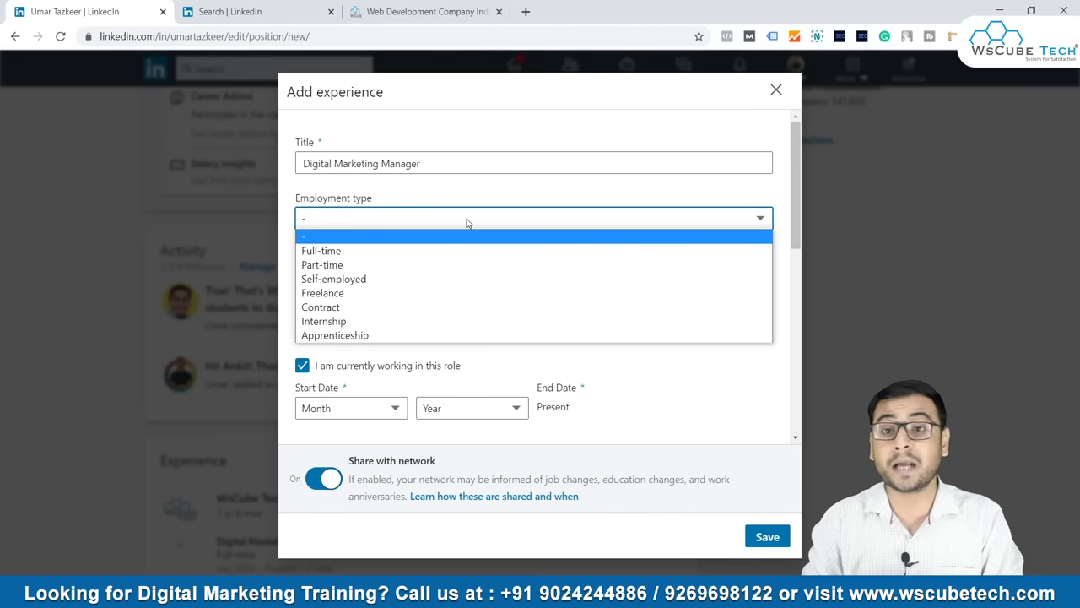
pyautogui.click(369, 296)
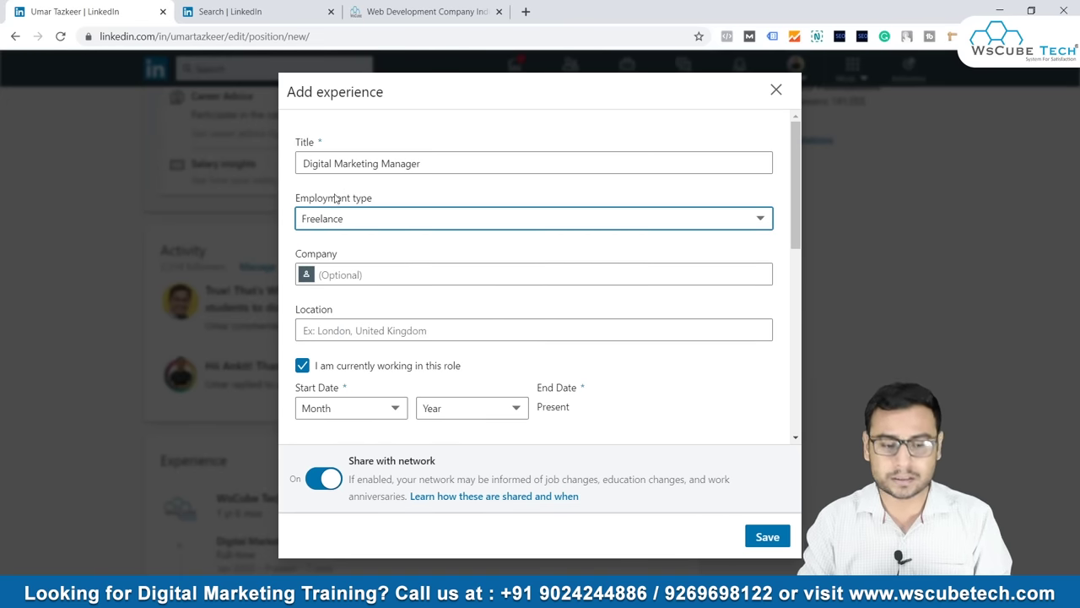
pyautogui.click(374, 278)
pyautogui.write('HCL')
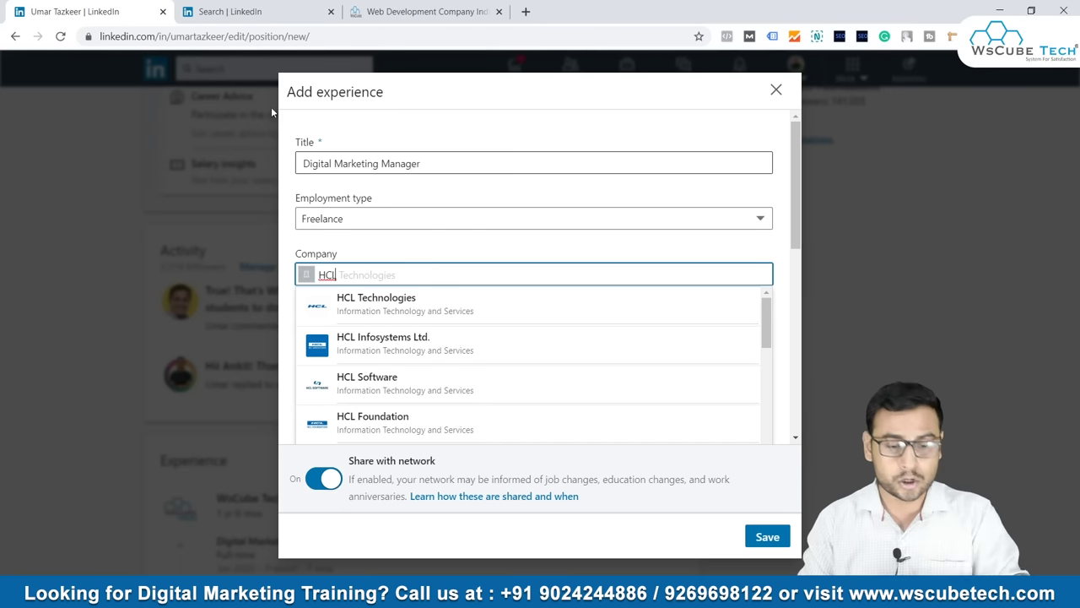
pyautogui.press('BackSpace')
pyautogui.press('BackSpace')
pyautogui.press('BackSpace')
pyautogui.write('WsCbe Tec')
pyautogui.press('BackSpace')
pyautogui.press('BackSpace')
pyautogui.press('BackSpace')
pyautogui.press('BackSpace')
pyautogui.write('ube T')
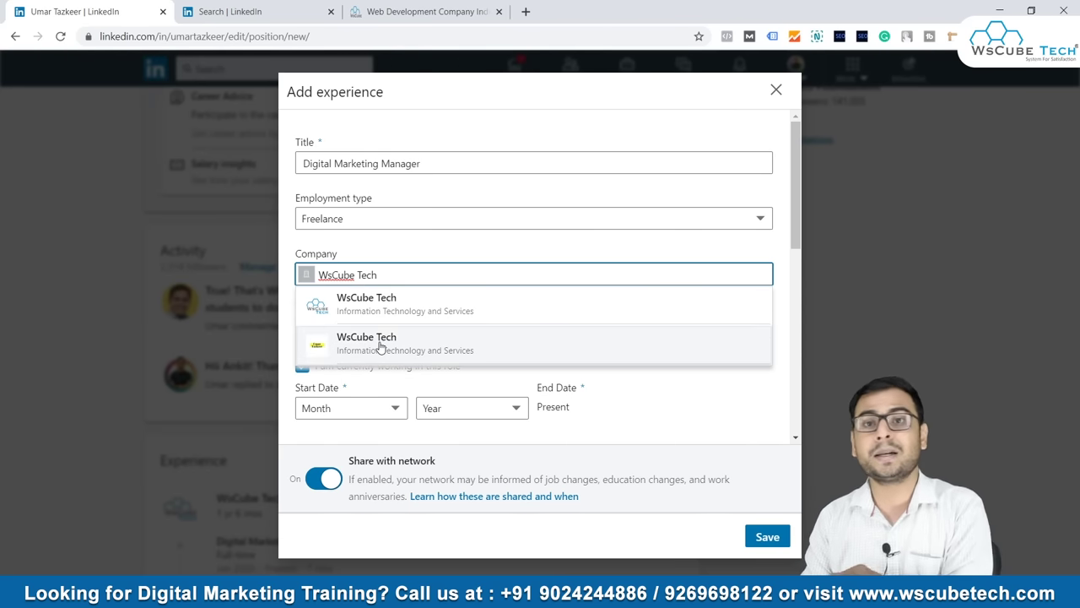
pyautogui.click(422, 311)
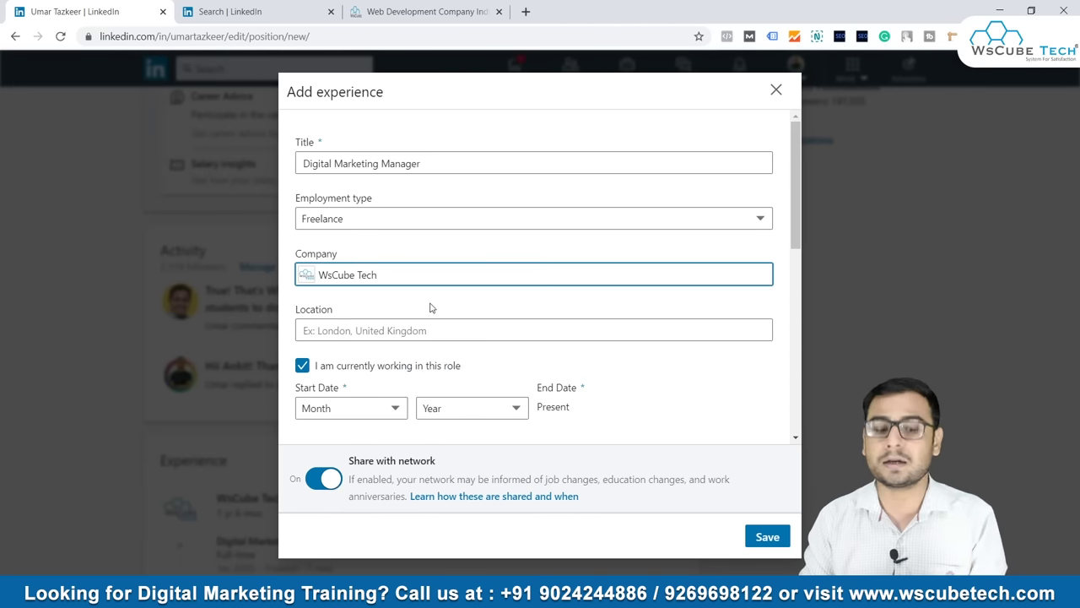
pyautogui.click(415, 328)
pyautogui.write('Luckno')
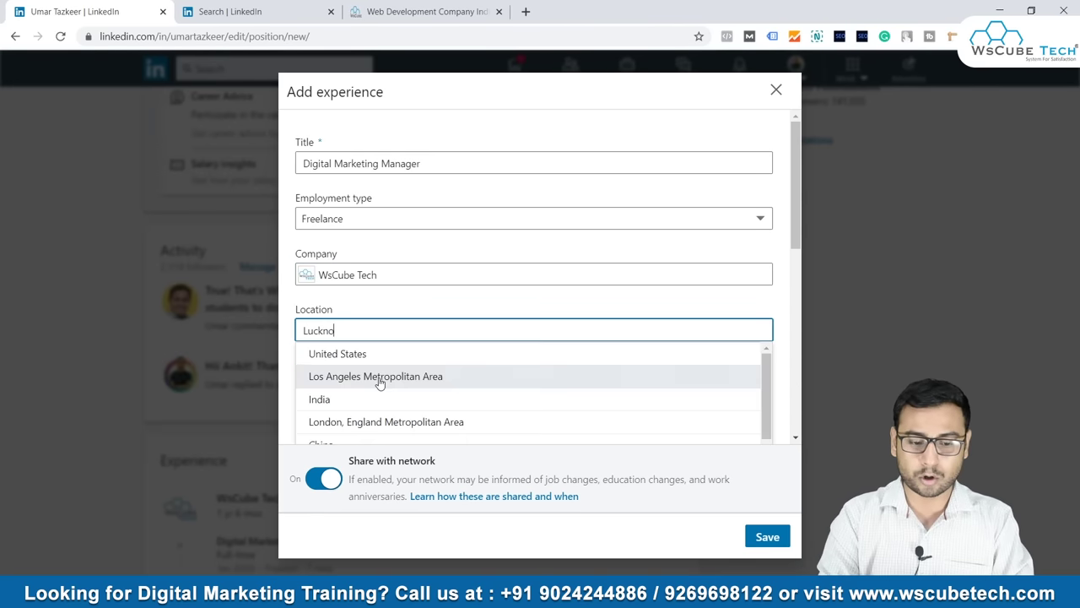
pyautogui.write('w')
pyautogui.click(386, 361)
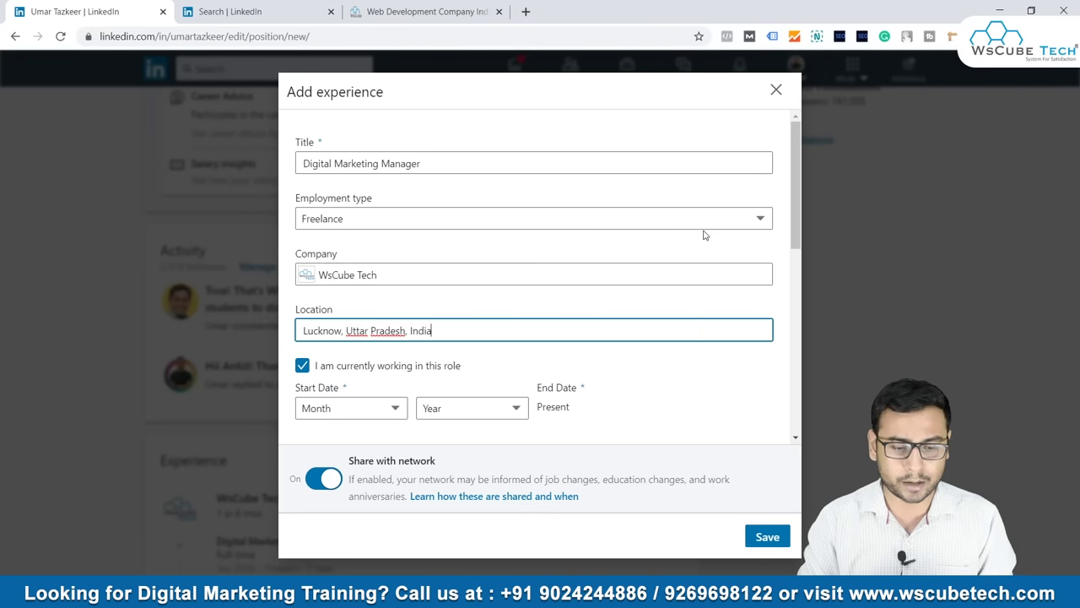
# Step: Discard the unsaved experience and scroll the profile down to Licenses & Certifications
pyautogui.scroll(-2, 675, 221)
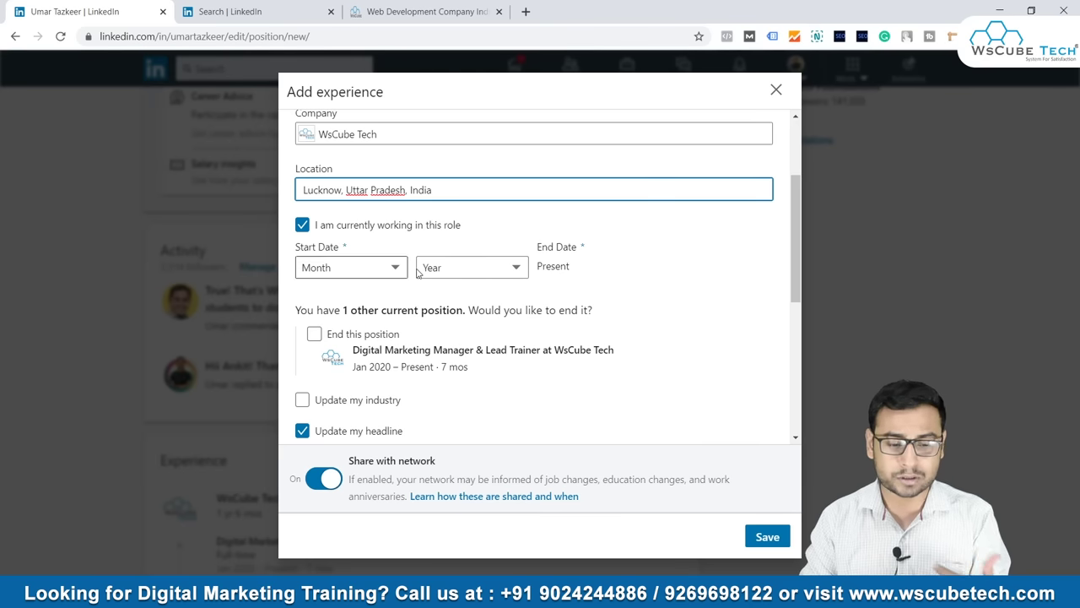
pyautogui.scroll(-4, 397, 260)
pyautogui.click(422, 333)
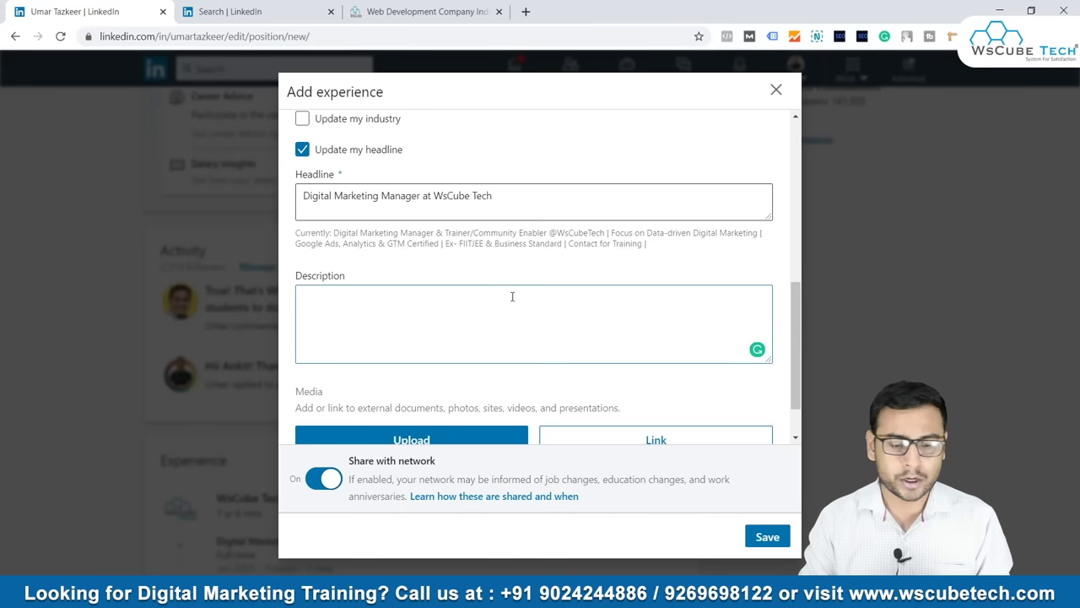
pyautogui.scroll(-1, 512, 296)
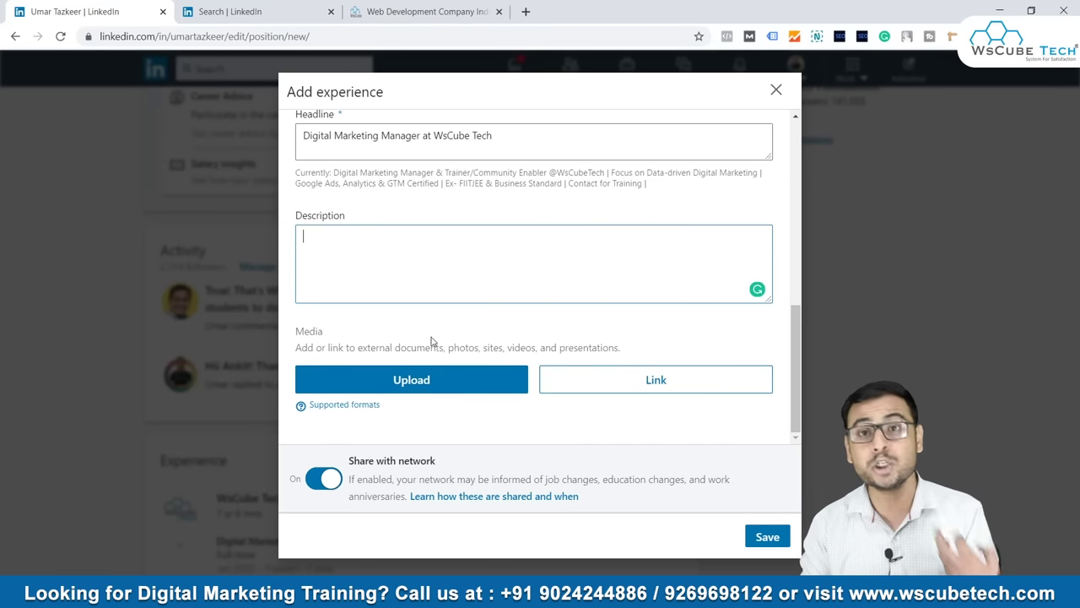
pyautogui.click(776, 92)
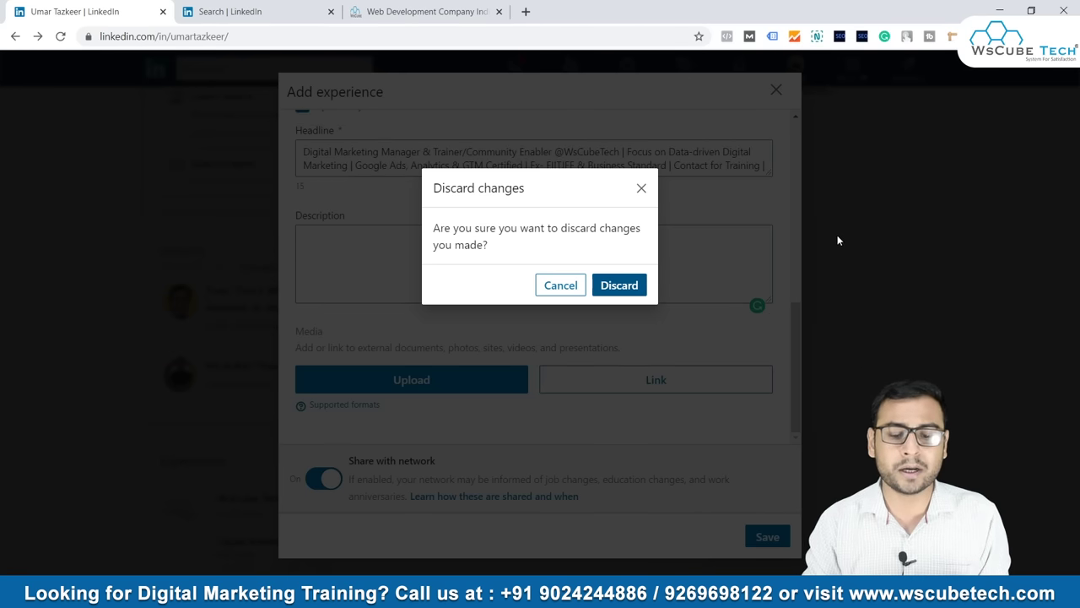
pyautogui.scroll(-3, 496, 294)
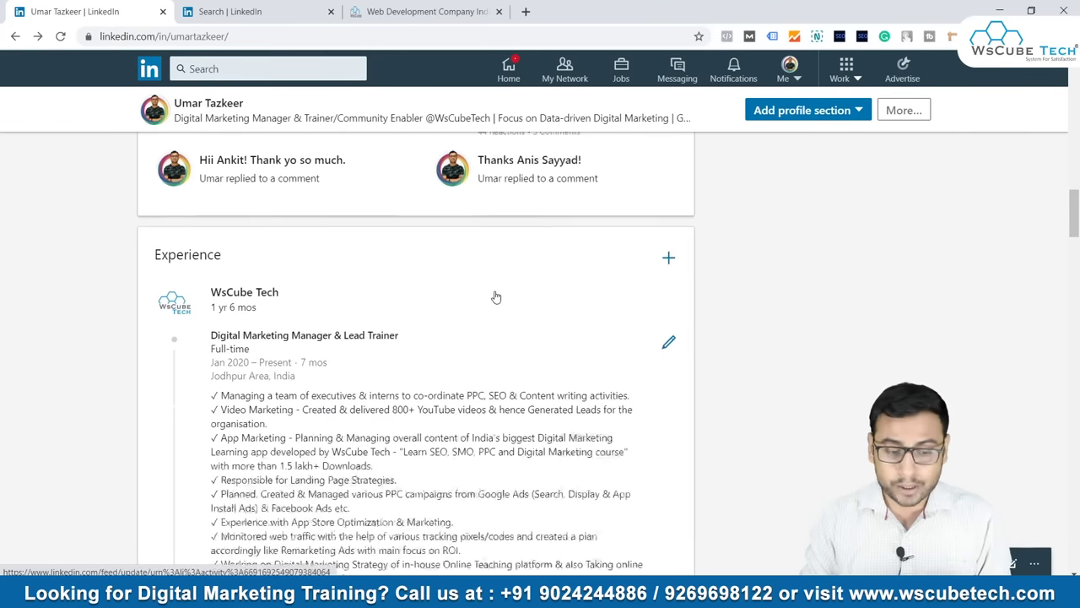
pyautogui.scroll(-10, 529, 417)
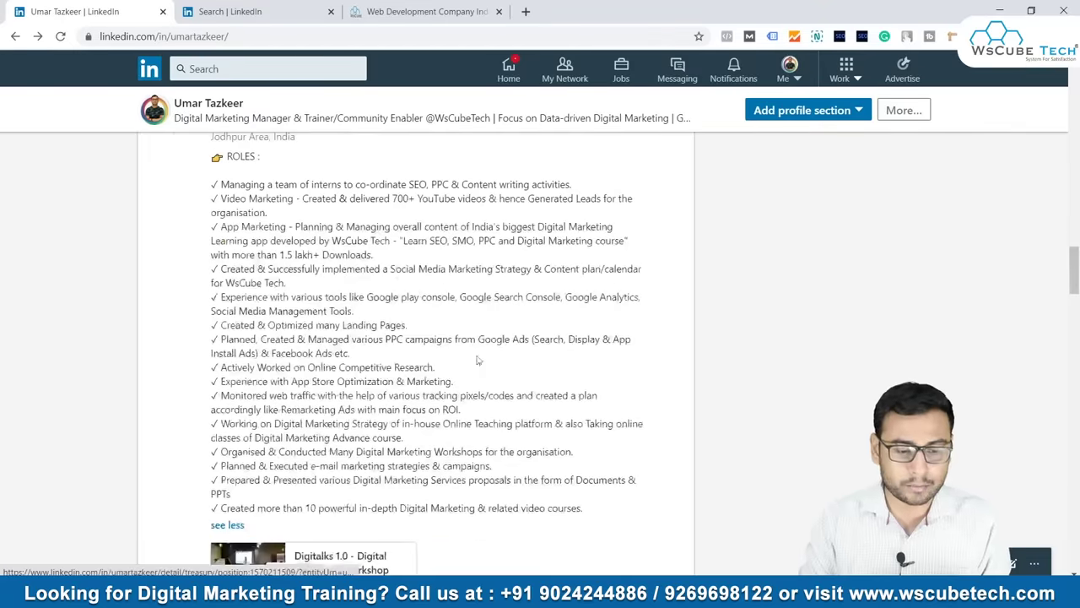
pyautogui.scroll(-10, 529, 417)
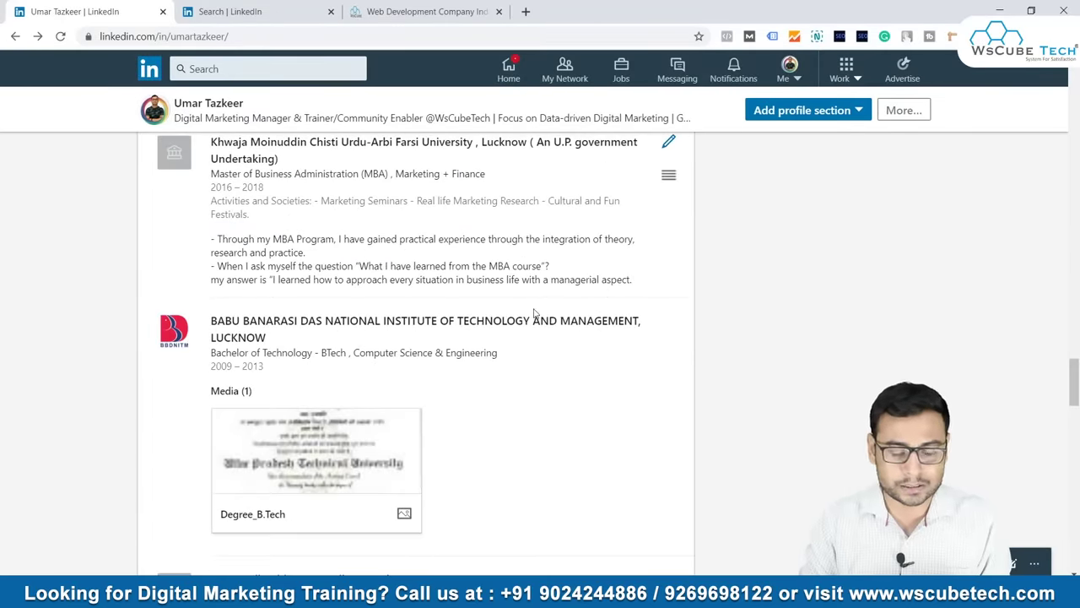
pyautogui.scroll(-1, 302, 272)
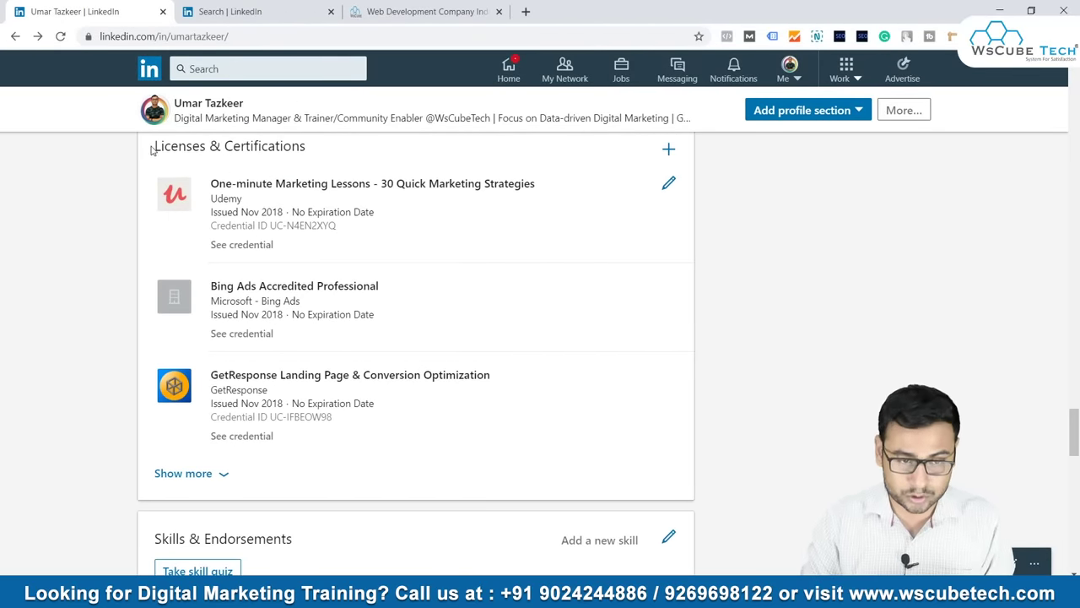
# Step: Start a new certification named IAB Digital Marketing and Media Foundations Certification
pyautogui.click(670, 150)
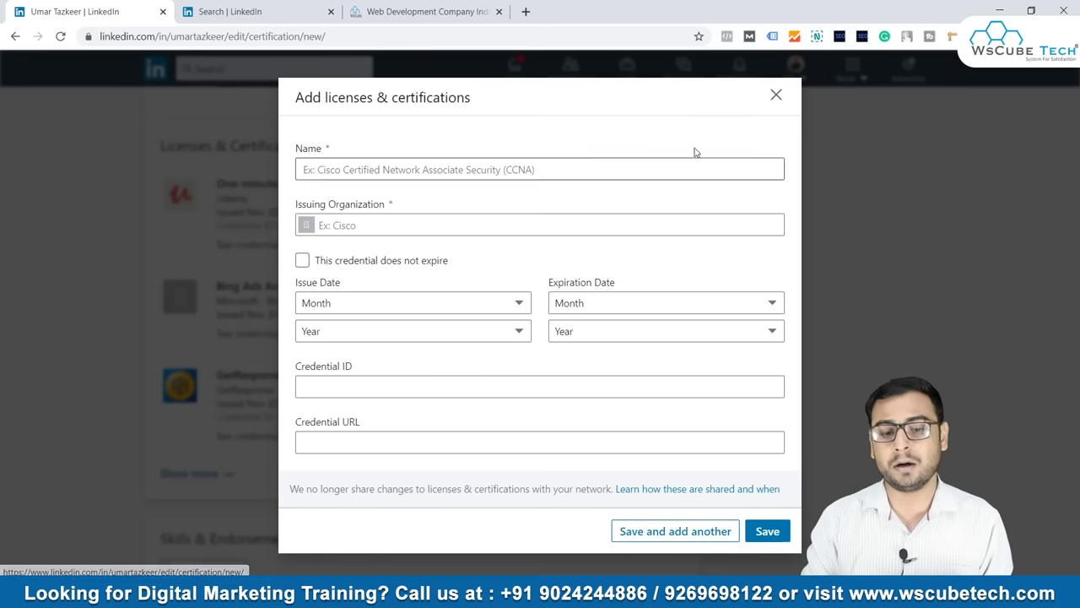
pyautogui.click(388, 167)
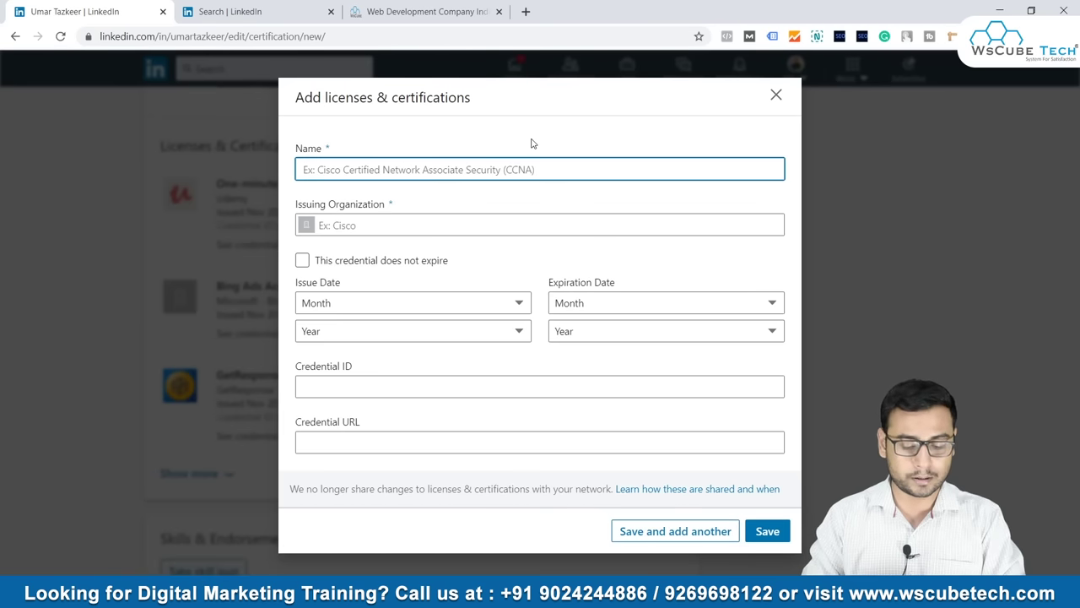
pyautogui.write('Digital Mar')
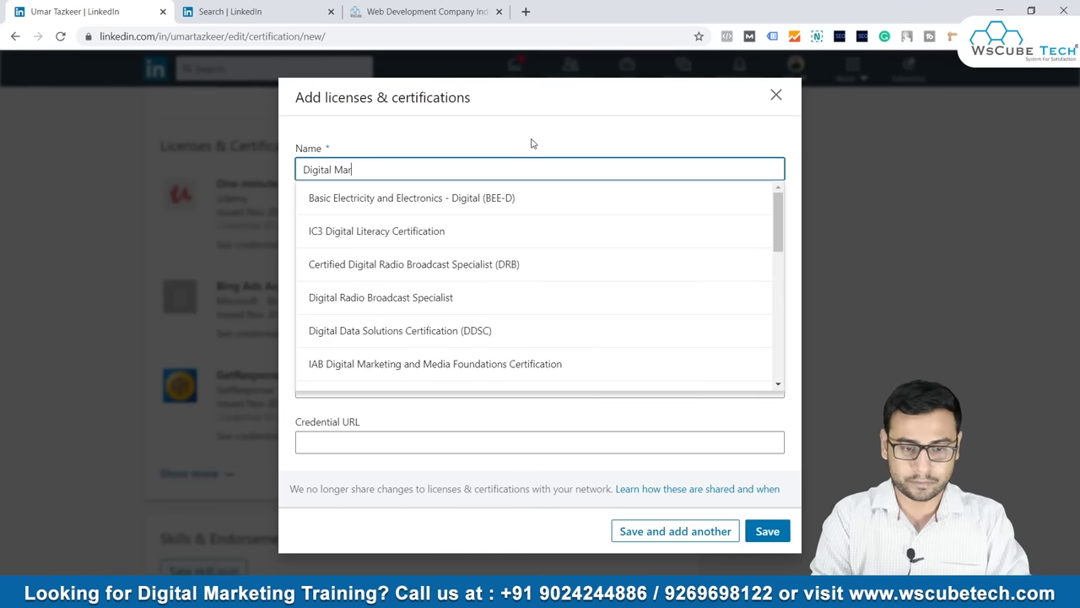
pyautogui.write('ketig')
pyautogui.press('BackSpace')
pyautogui.press('BackSpace')
pyautogui.press('BackSpace')
pyautogui.press('BackSpace')
pyautogui.press('BackSpace')
pyautogui.press('BackSpace')
pyautogui.press('BackSpace')
pyautogui.press('BackSpace')
pyautogui.press('BackSpace')
pyautogui.press('BackSpace')
pyautogui.press('BackSpace')
pyautogui.press('BackSpace')
pyautogui.press('BackSpace')
pyautogui.press('BackSpace')
pyautogui.press('BackSpace')
pyautogui.press('BackSpace')
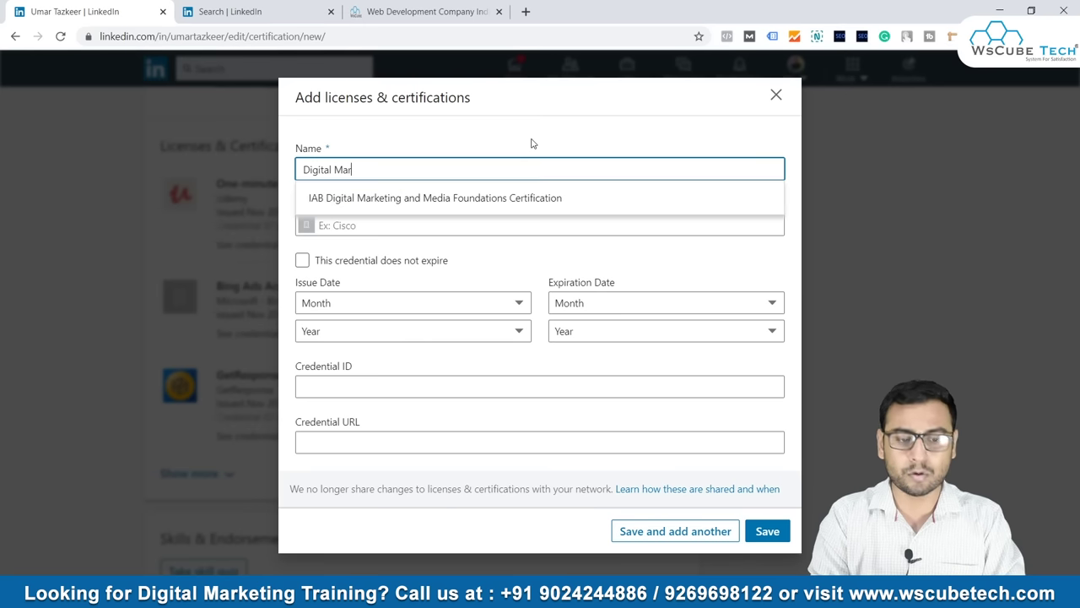
pyautogui.write('Digit')
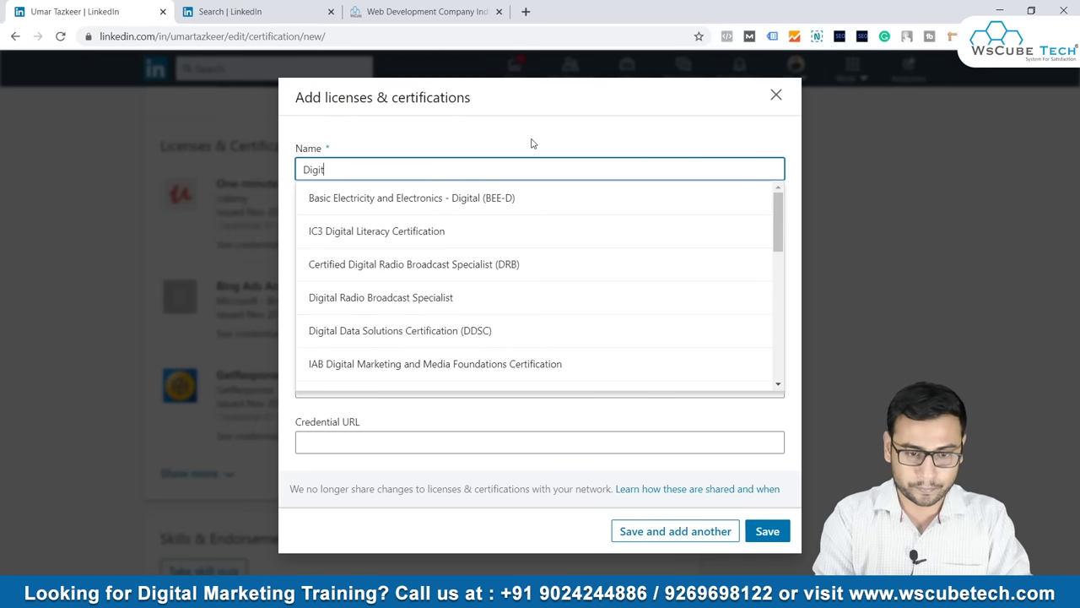
pyautogui.write('alMa')
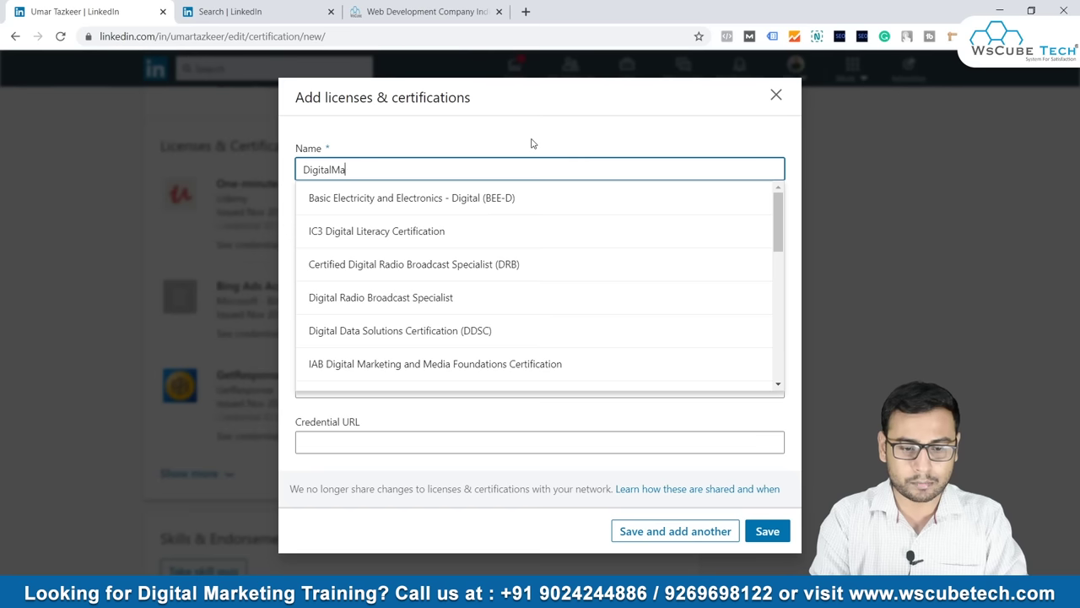
pyautogui.write('rketig')
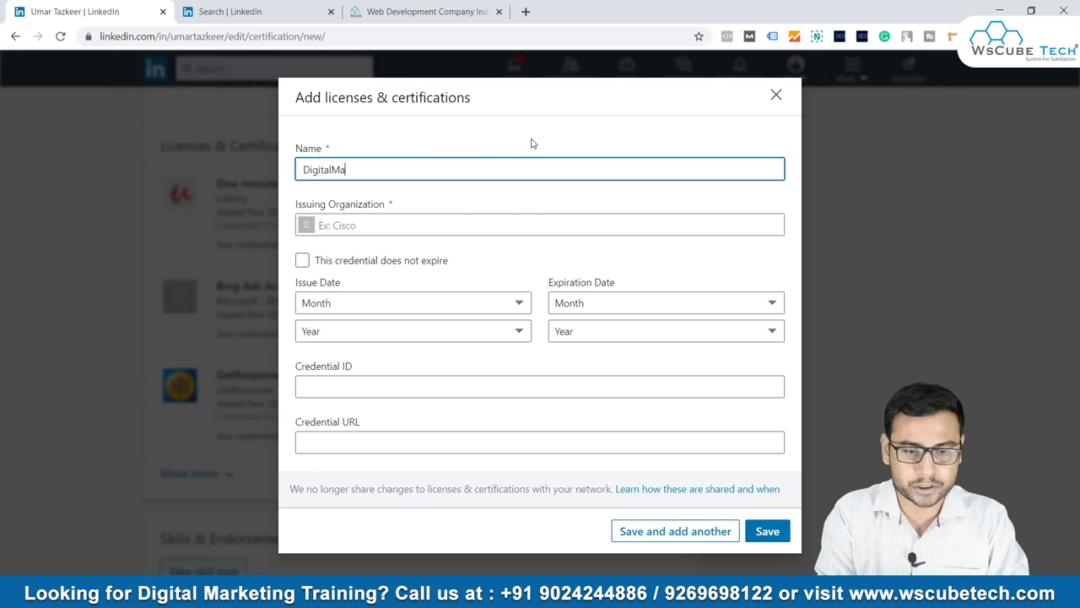
pyautogui.press('BackSpace')
pyautogui.press('BackSpace')
pyautogui.write('Marketing')
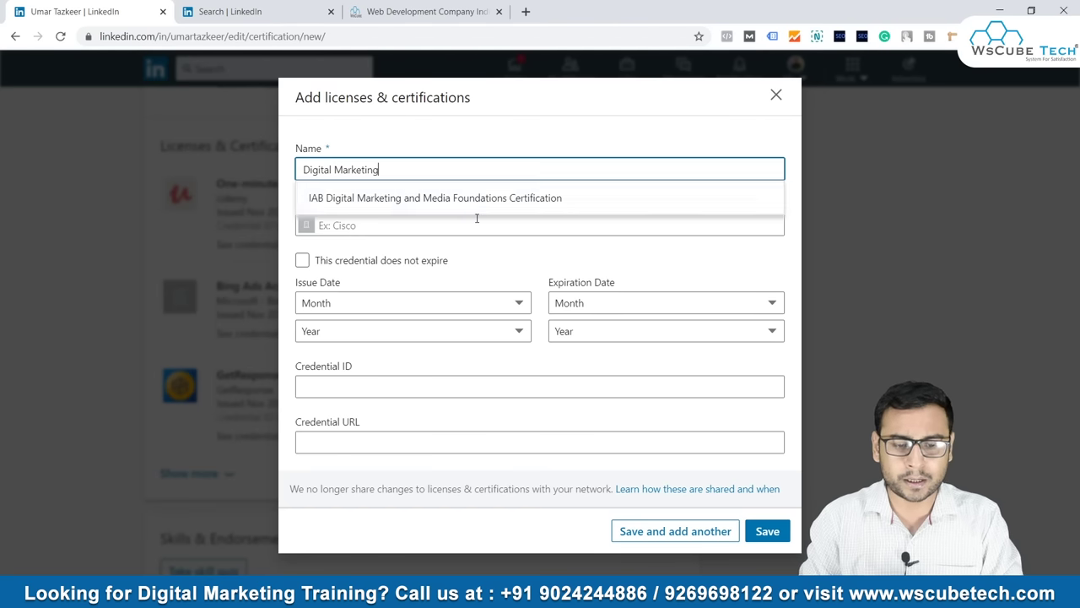
pyautogui.click(530, 197)
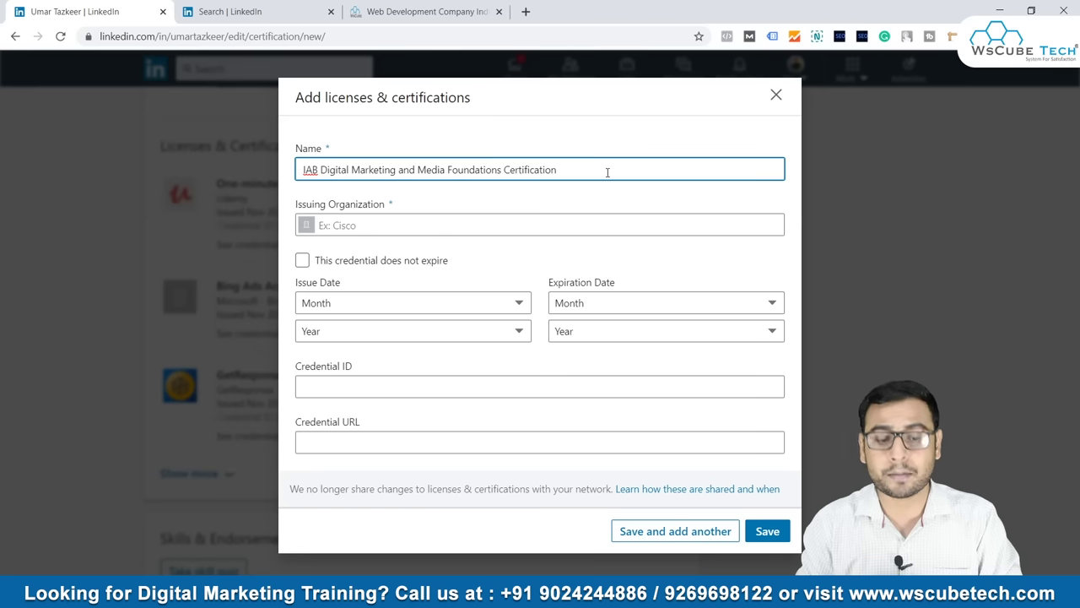
# Step: Leave the issuing organization blank and discard the certification draft
pyautogui.click(454, 232)
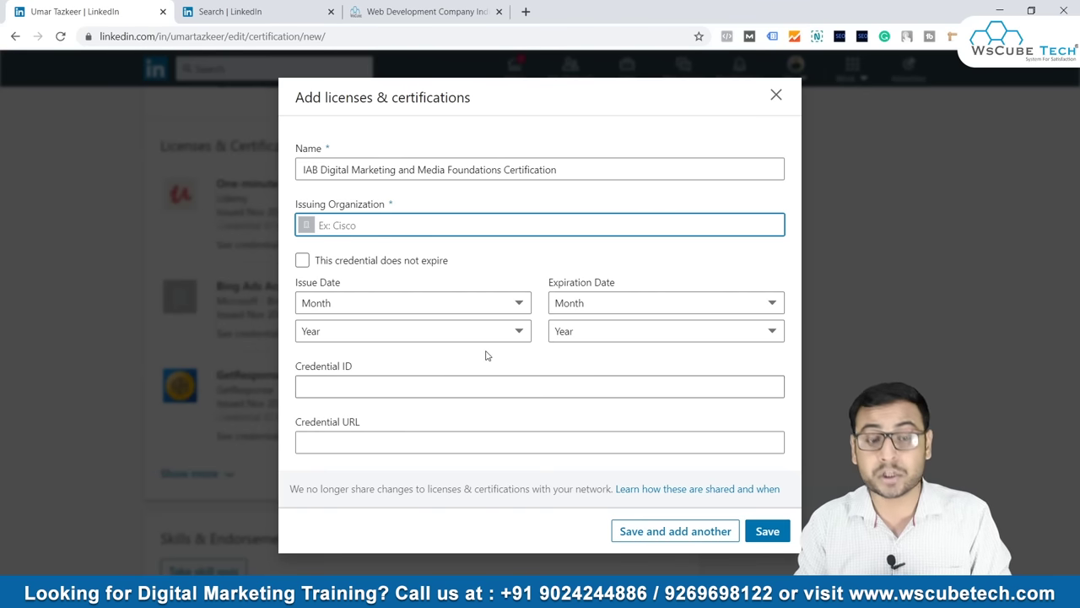
pyautogui.click(778, 113)
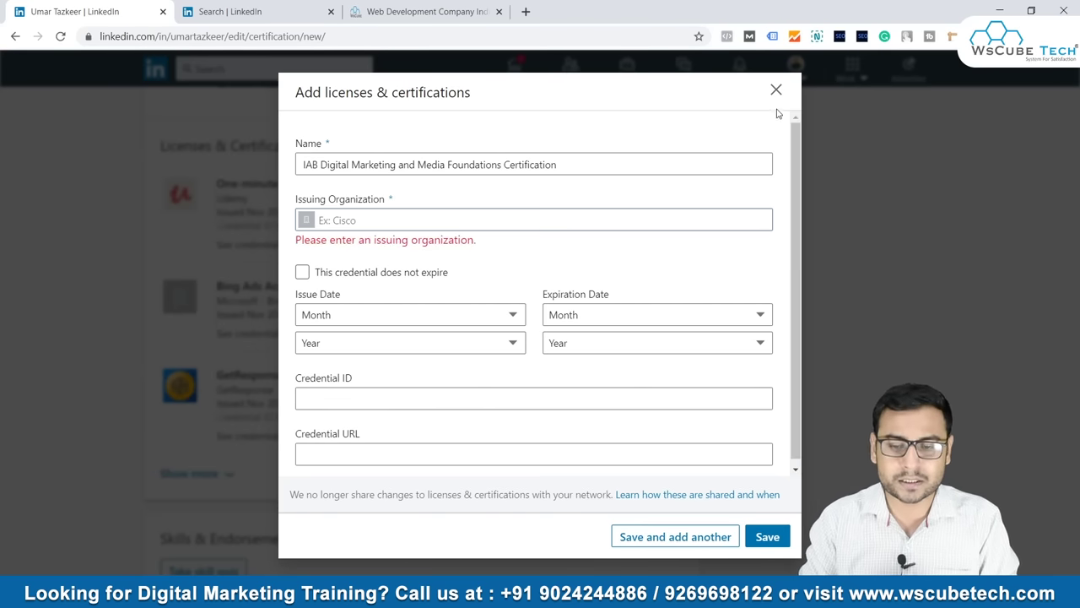
pyautogui.click(778, 91)
pyautogui.click(611, 279)
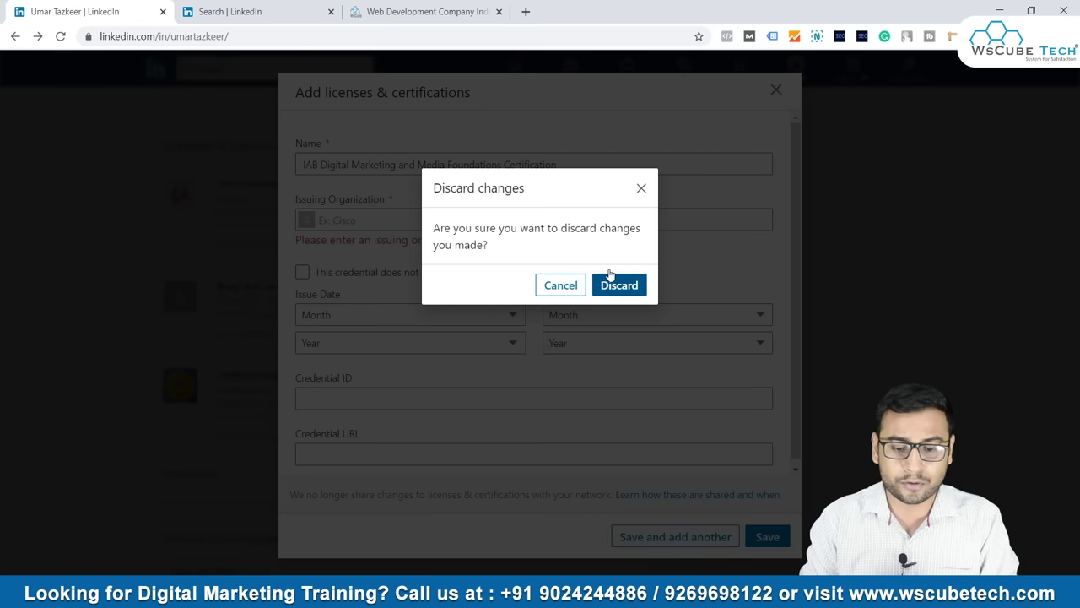
# Step: Scroll past certifications and Skills & Endorsements (Digital Marketing 13, PPC 12, SEO 9) to Recommendations
pyautogui.scroll(-15, 506, 320)
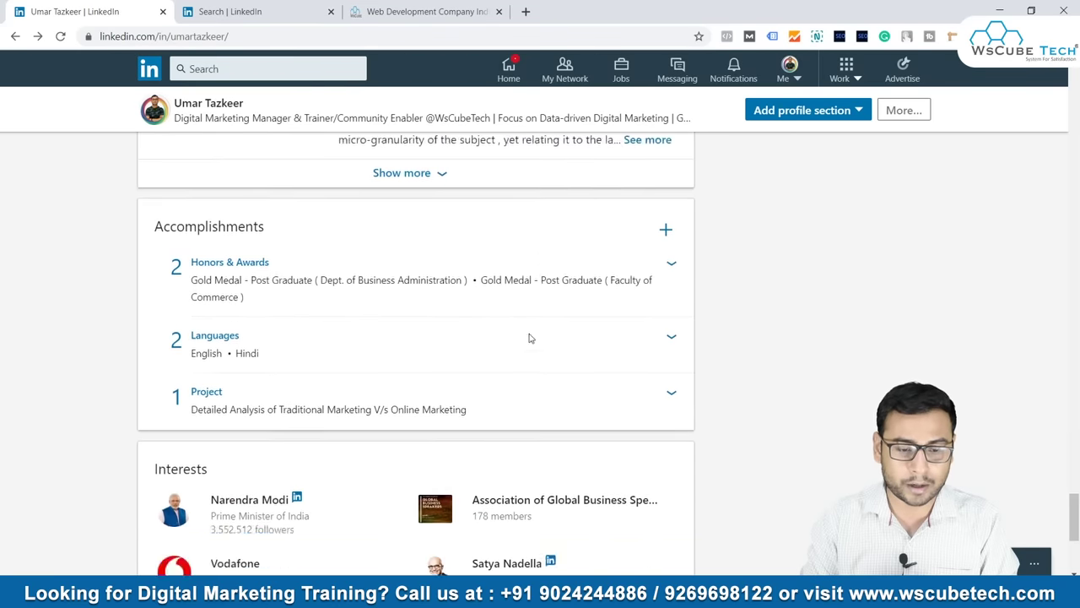
pyautogui.scroll(10, 549, 371)
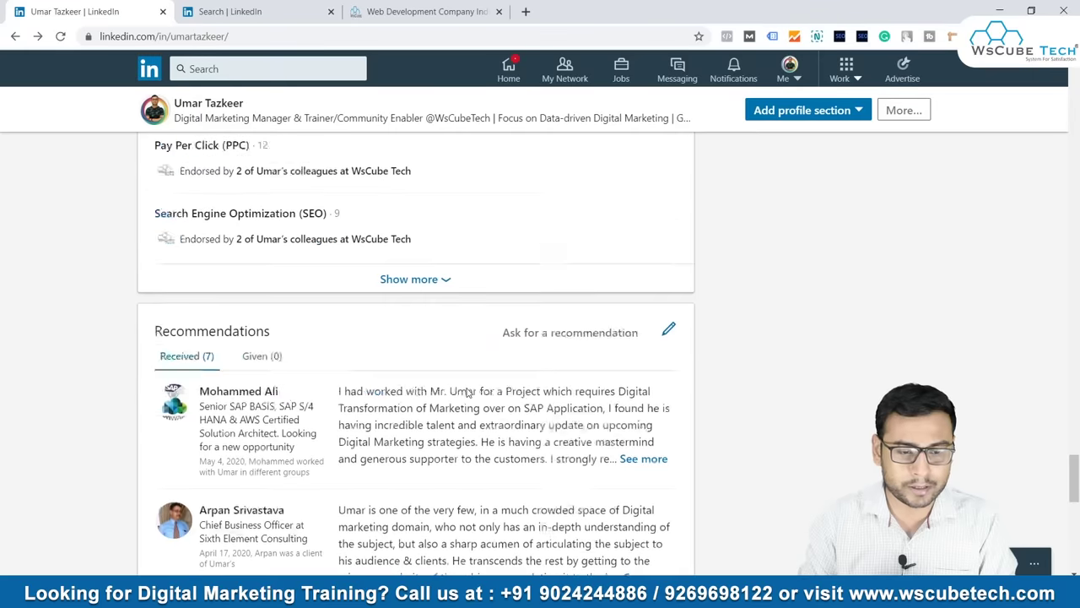
pyautogui.scroll(4, 442, 301)
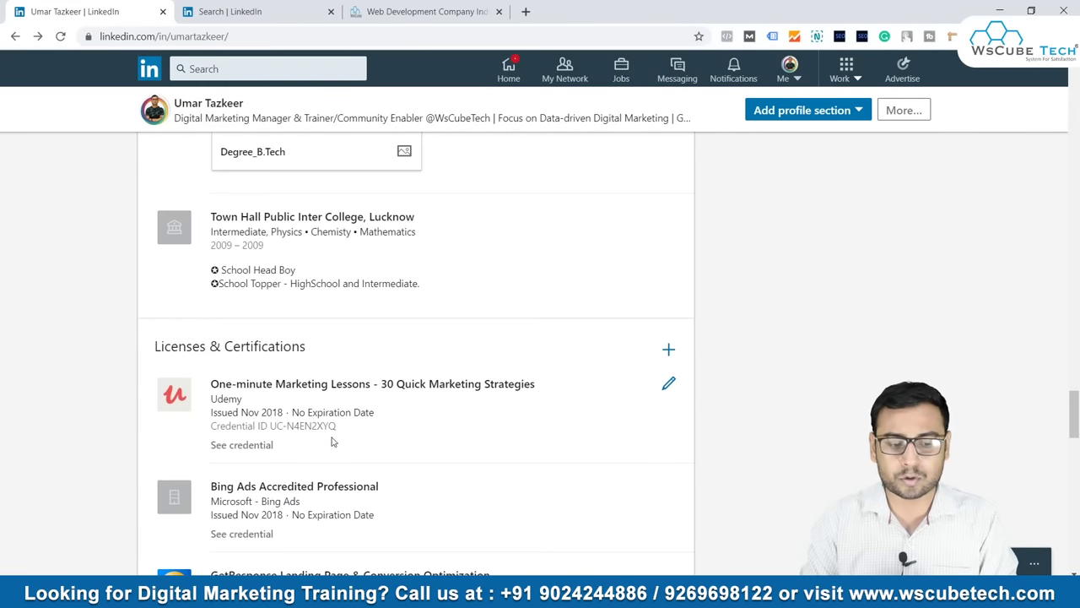
pyautogui.scroll(-2, 333, 441)
pyautogui.scroll(-3, 249, 359)
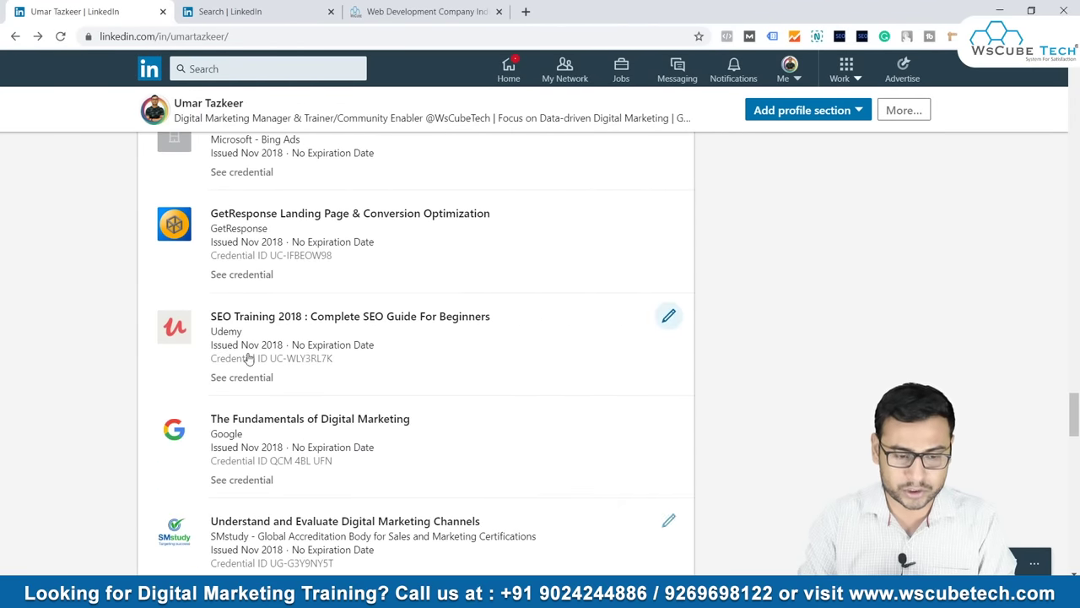
pyautogui.scroll(-3, 293, 273)
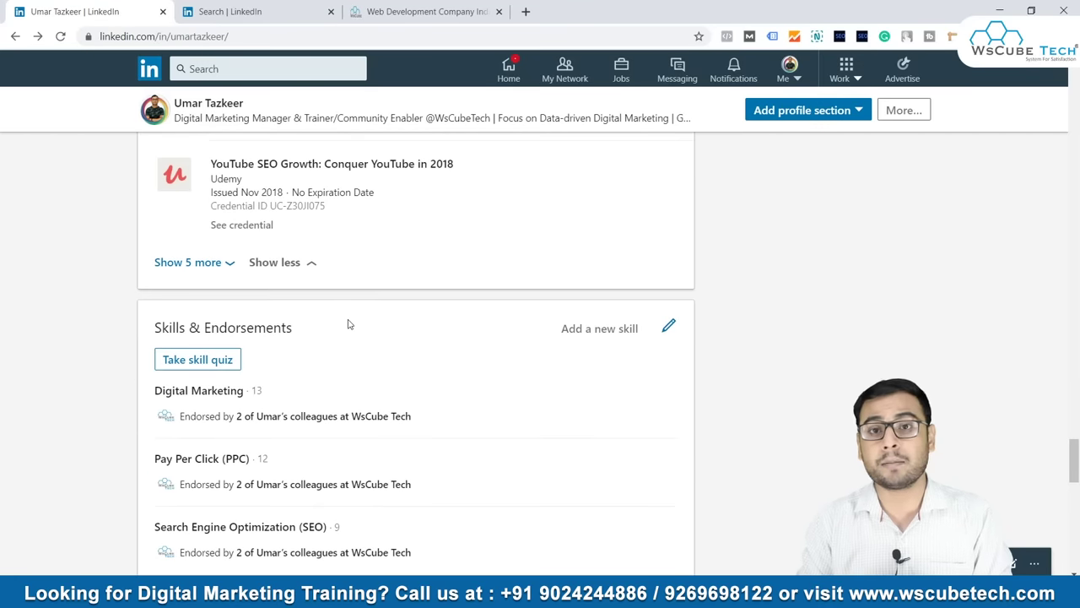
pyautogui.scroll(5, 346, 323)
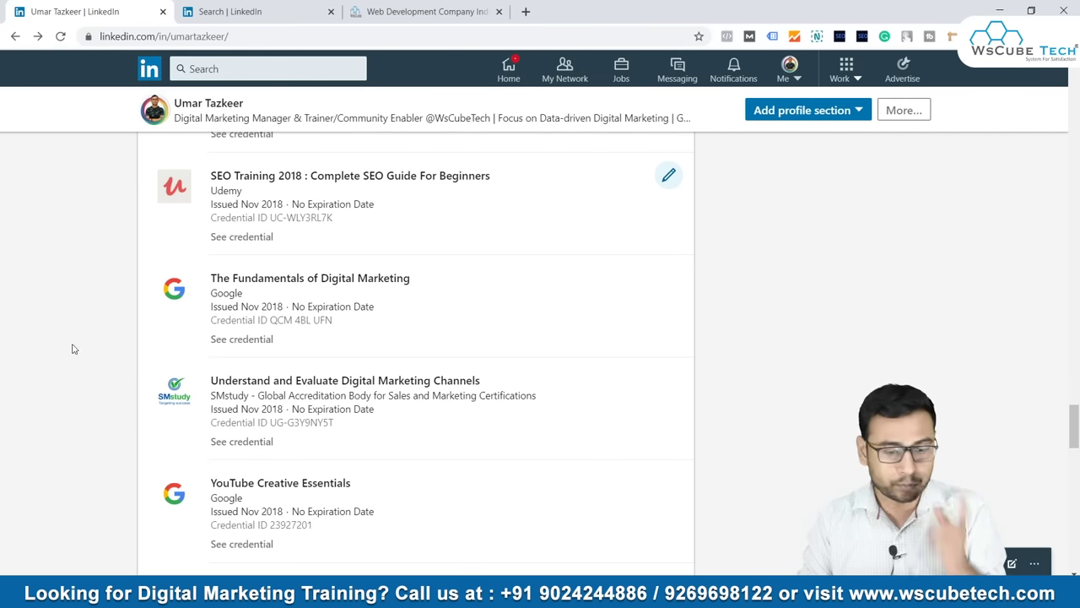
pyautogui.scroll(-4, 555, 309)
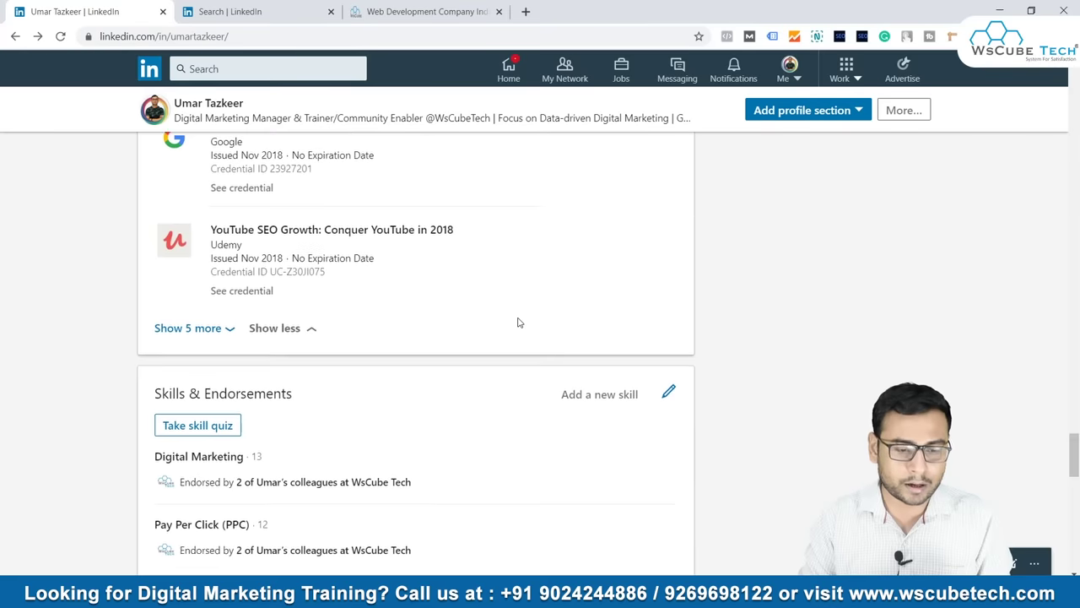
pyautogui.scroll(-2, 519, 323)
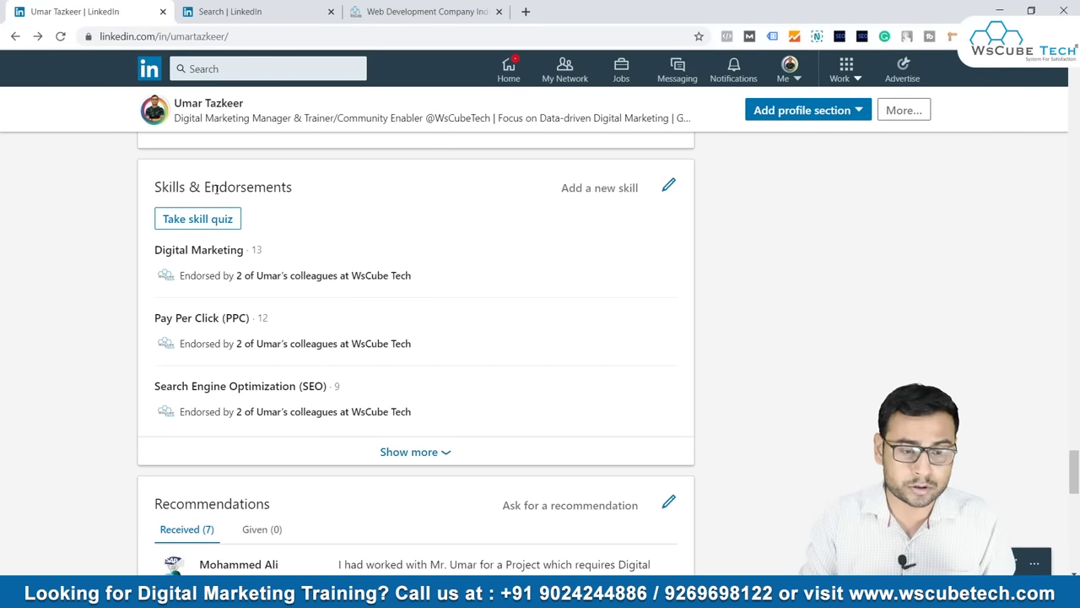
pyautogui.scroll(-1, 439, 270)
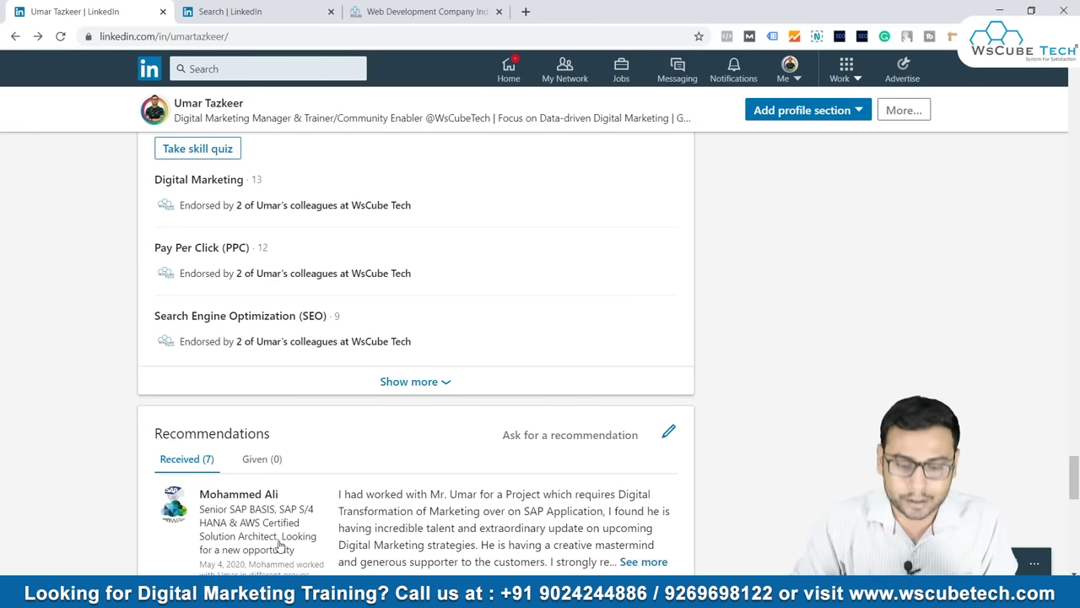
pyautogui.scroll(-3, 280, 546)
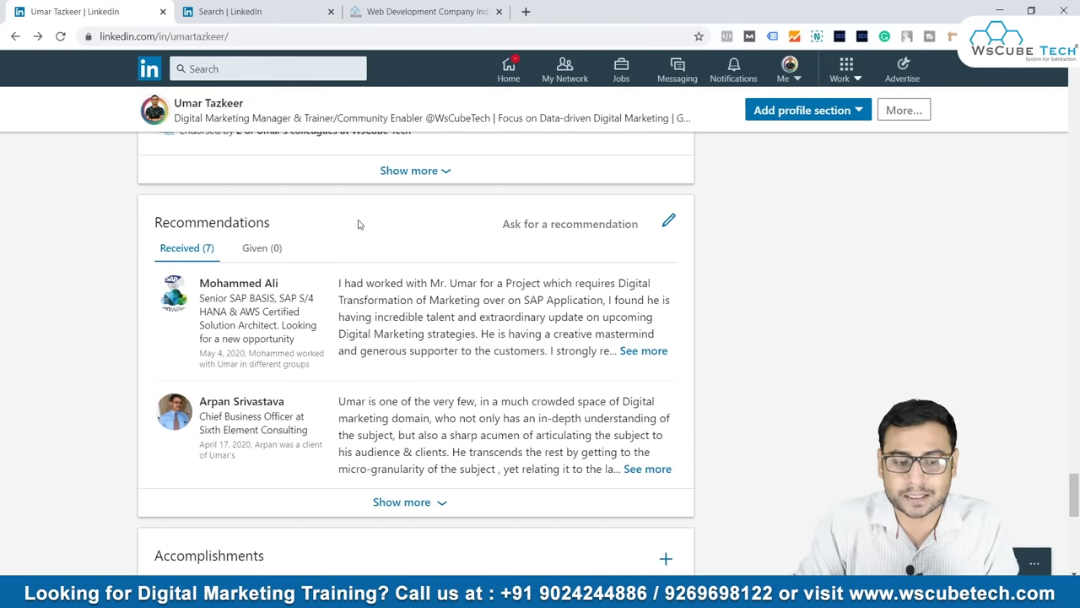
# Step: Begin asking WsCube Tech for a recommendation, then close the request unsent
pyautogui.click(591, 242)
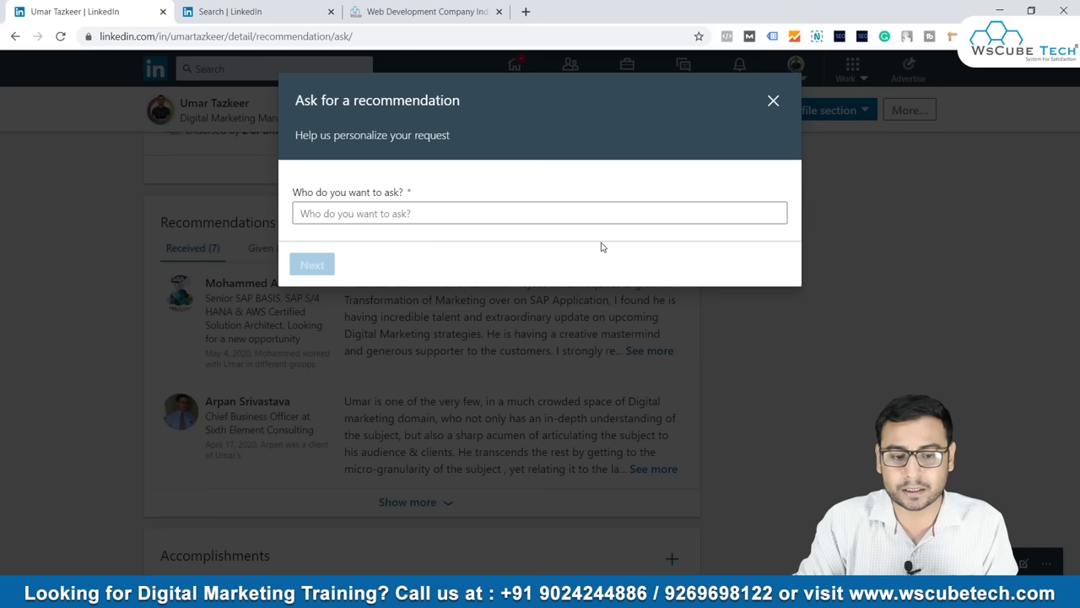
pyautogui.click(417, 216)
pyautogui.write('W')
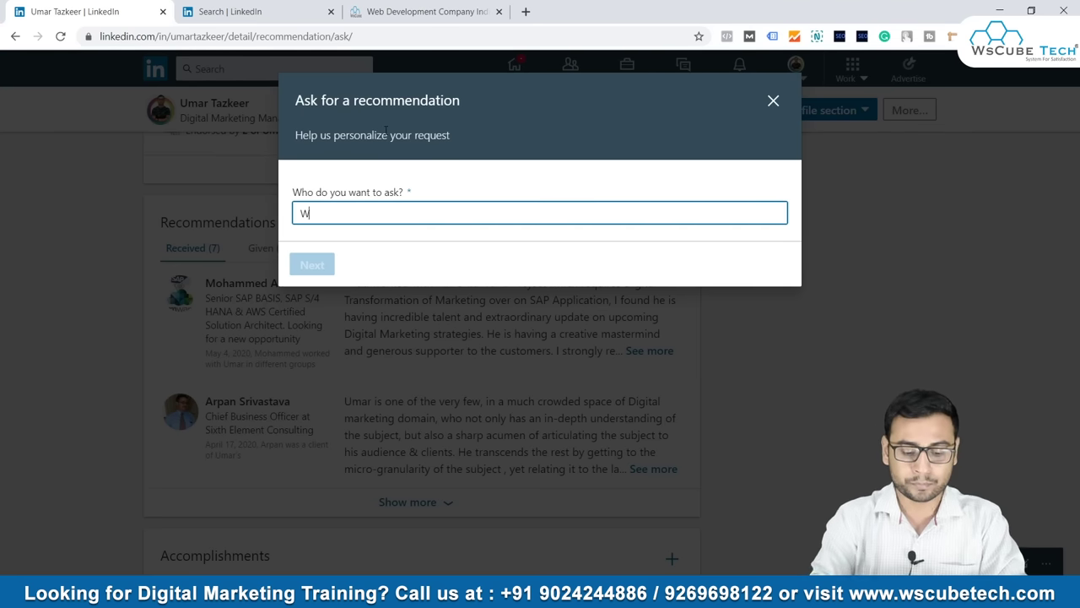
pyautogui.write('sCubet')
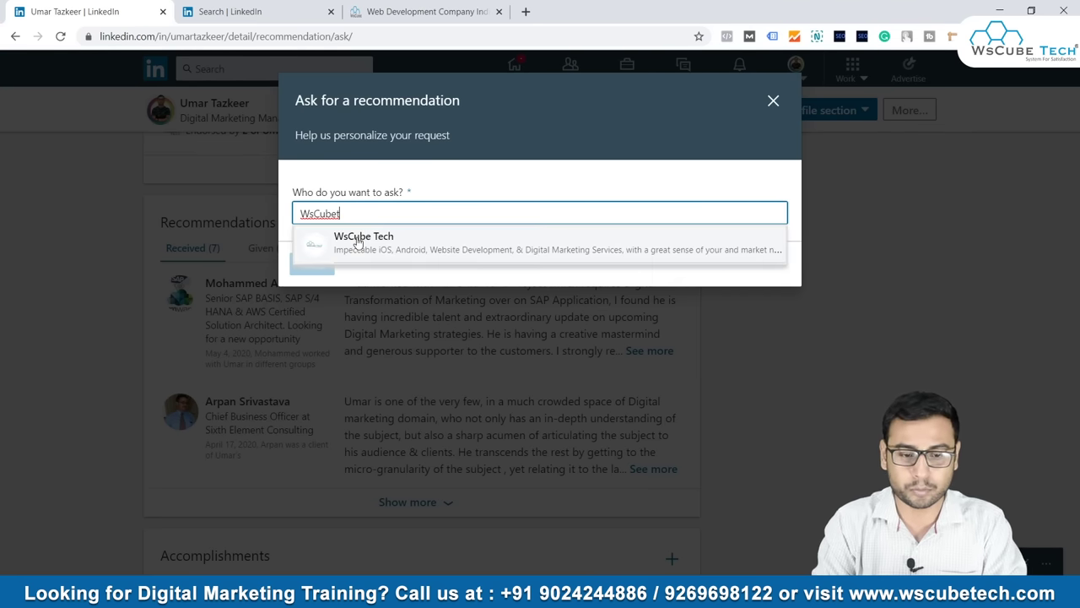
pyautogui.click(356, 244)
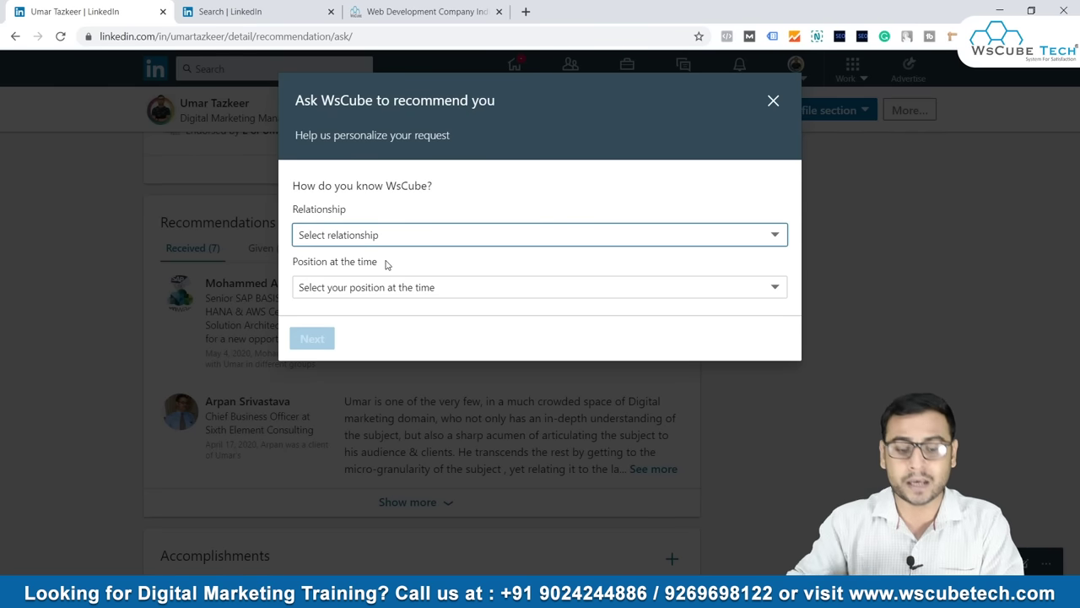
pyautogui.click(776, 101)
pyautogui.scroll(-2, 374, 434)
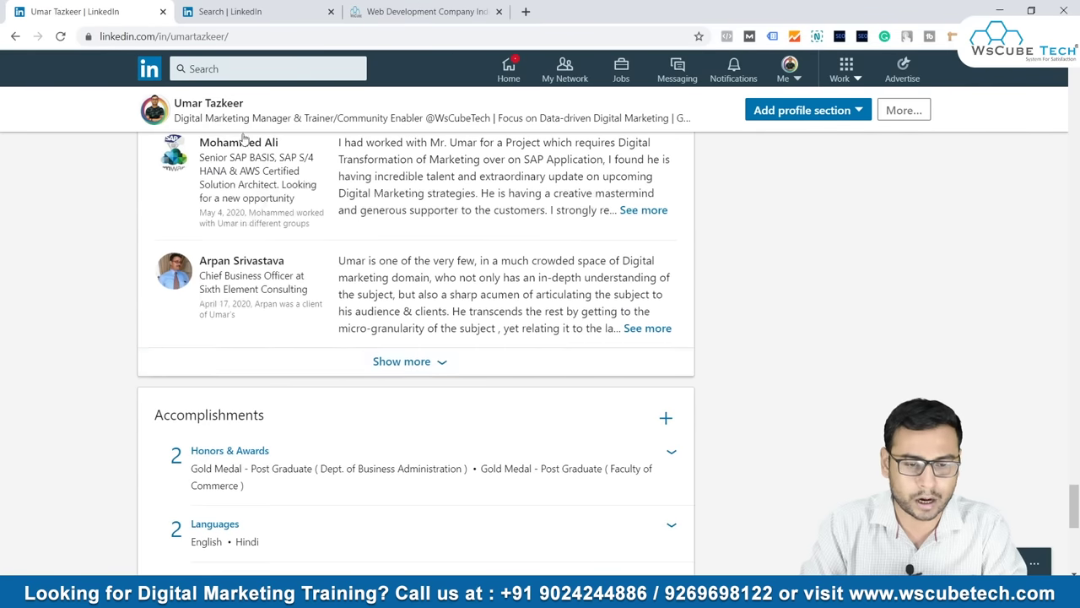
pyautogui.click(407, 363)
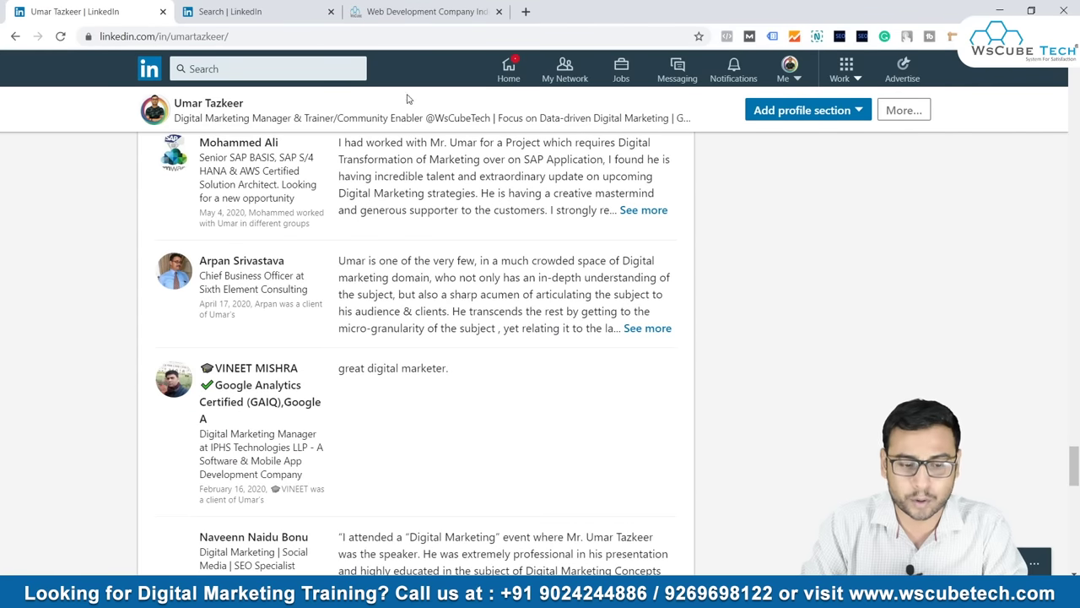
pyautogui.scroll(-3, 435, 287)
pyautogui.scroll(-5, 443, 287)
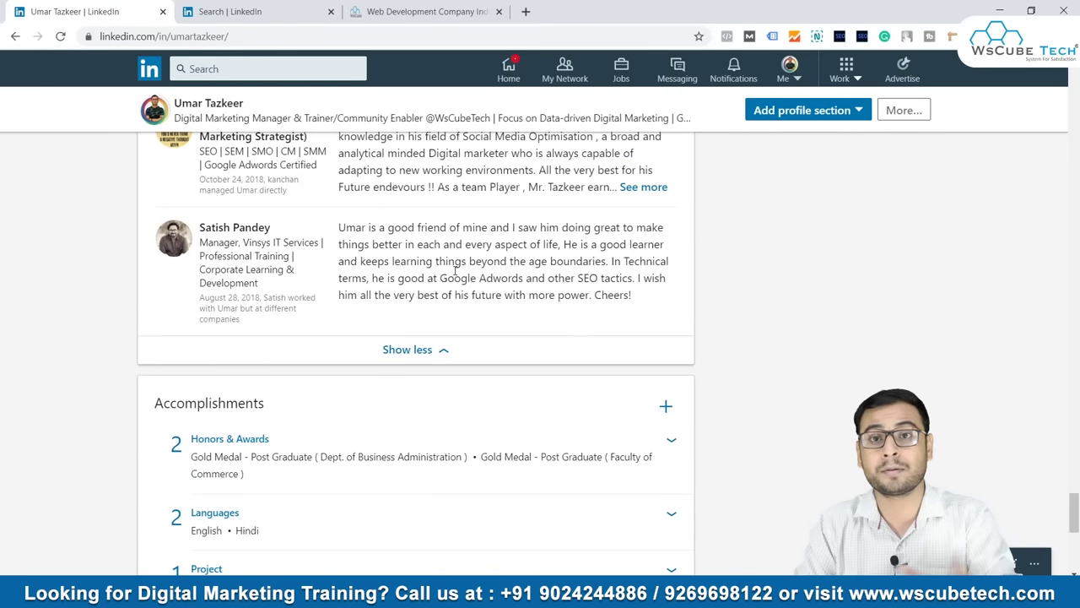
pyautogui.click(407, 350)
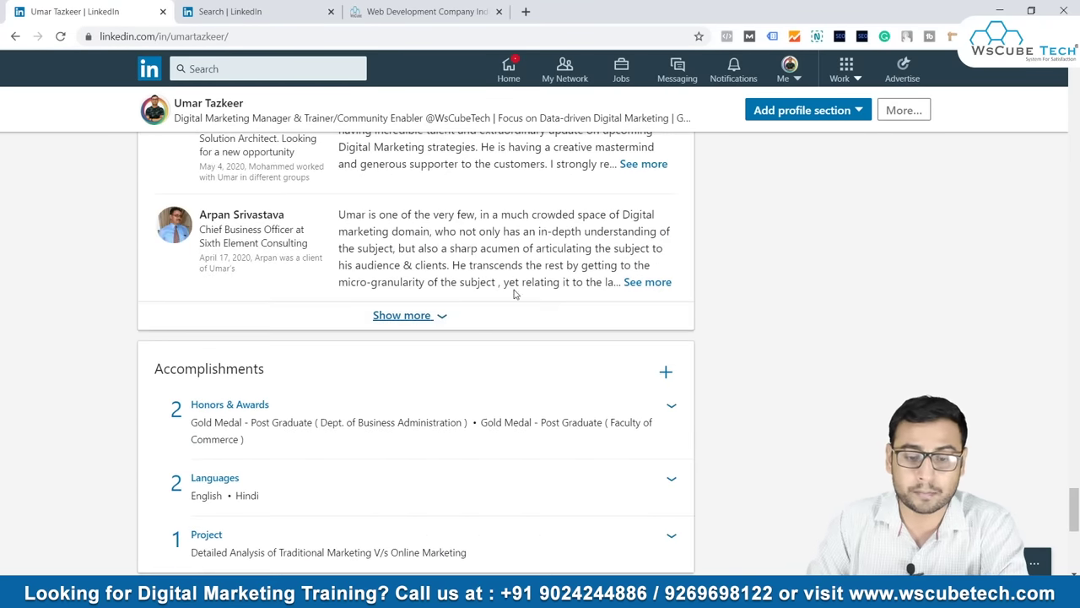
pyautogui.scroll(4, 532, 313)
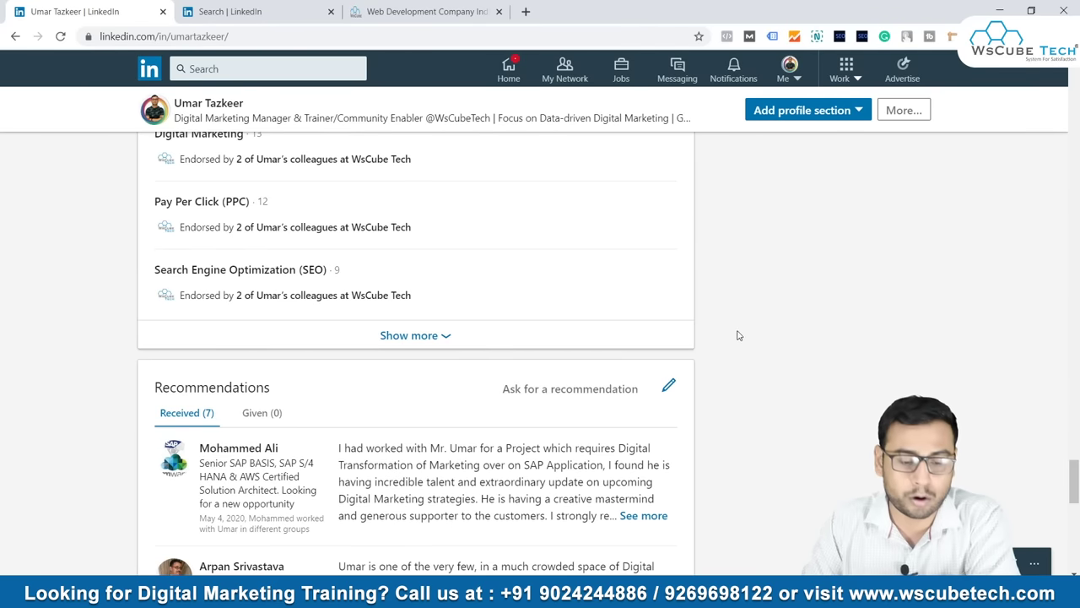
pyautogui.scroll(-4, 737, 335)
pyautogui.scroll(-2, 509, 181)
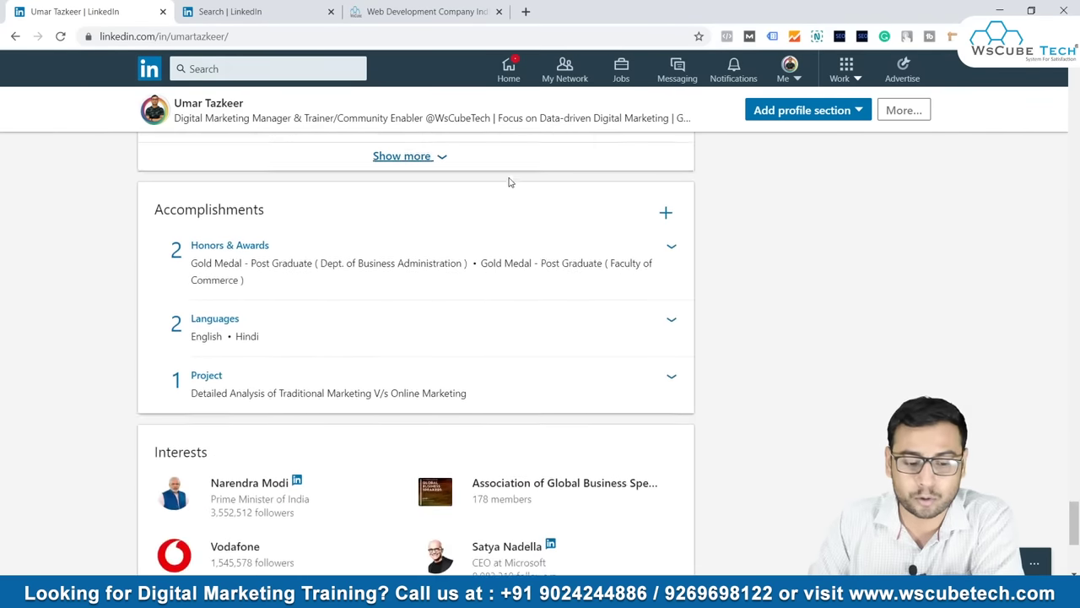
pyautogui.scroll(-1, 509, 182)
pyautogui.scroll(-3, 582, 441)
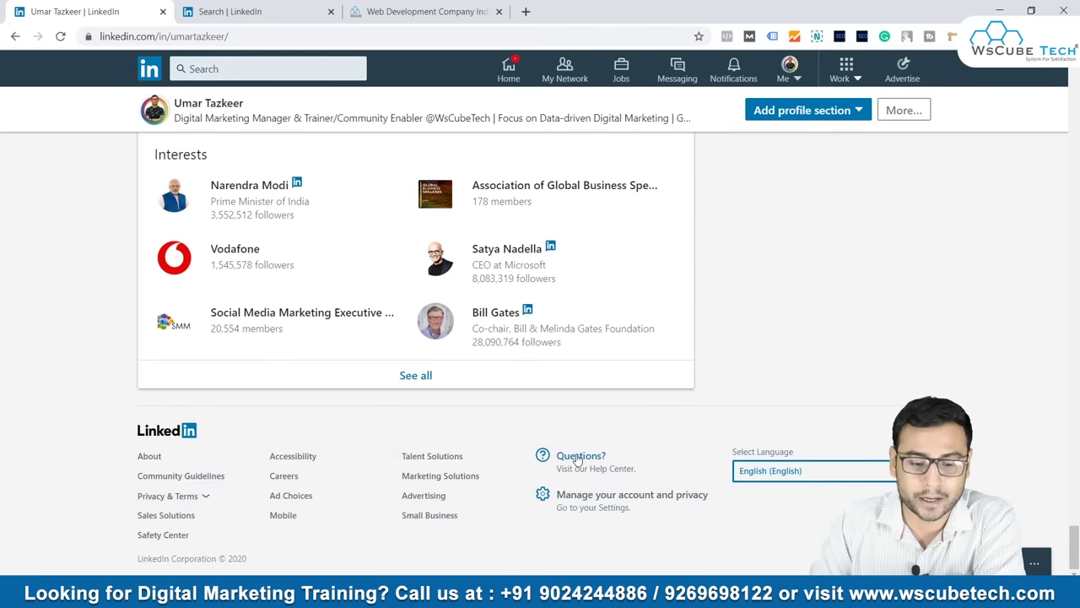
pyautogui.scroll(10, 578, 460)
pyautogui.scroll(15, 619, 425)
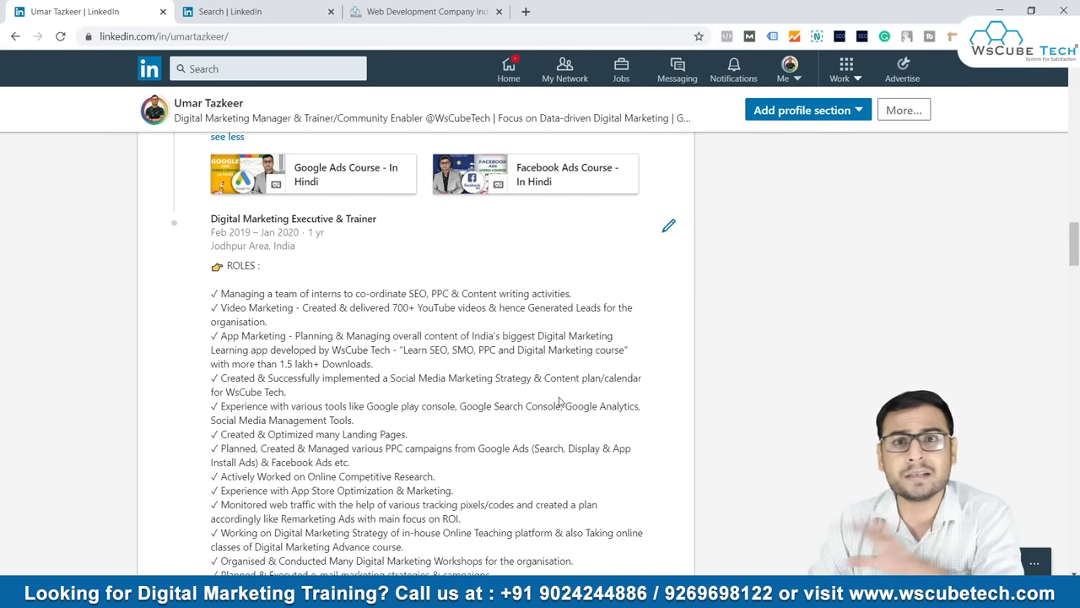
pyautogui.scroll(15, 559, 403)
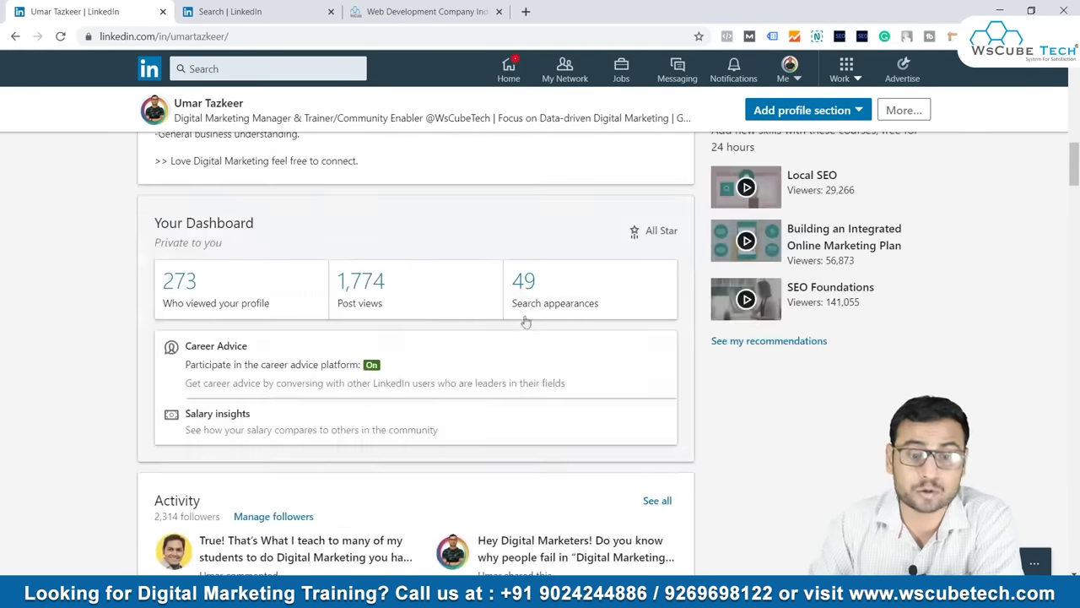
pyautogui.scroll(10, 562, 325)
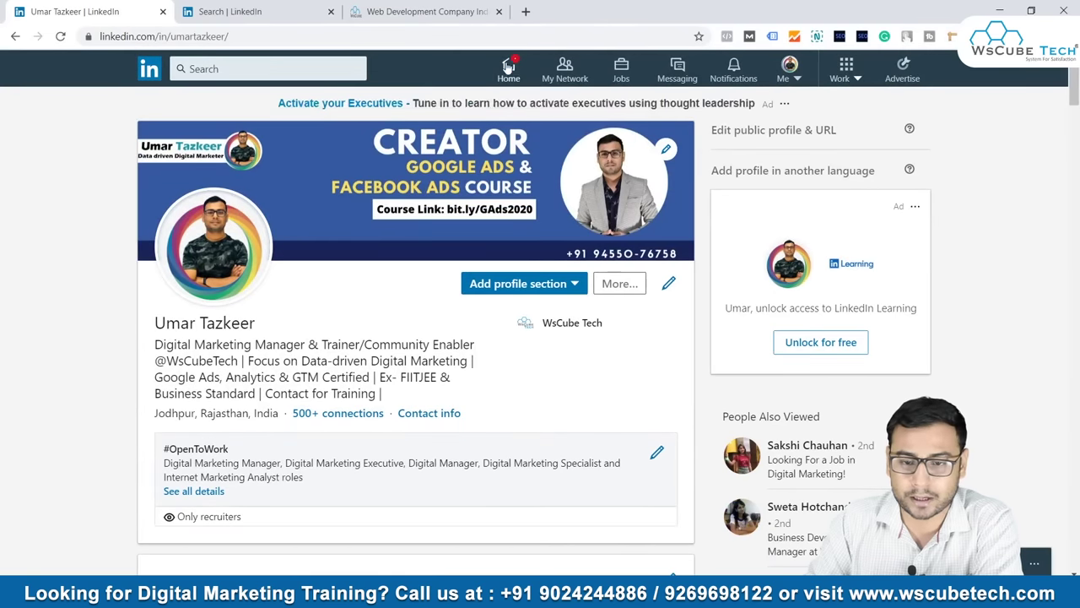
# Step: Draft a home-feed post reading 'This is a post', then discard the draft
pyautogui.click(508, 67)
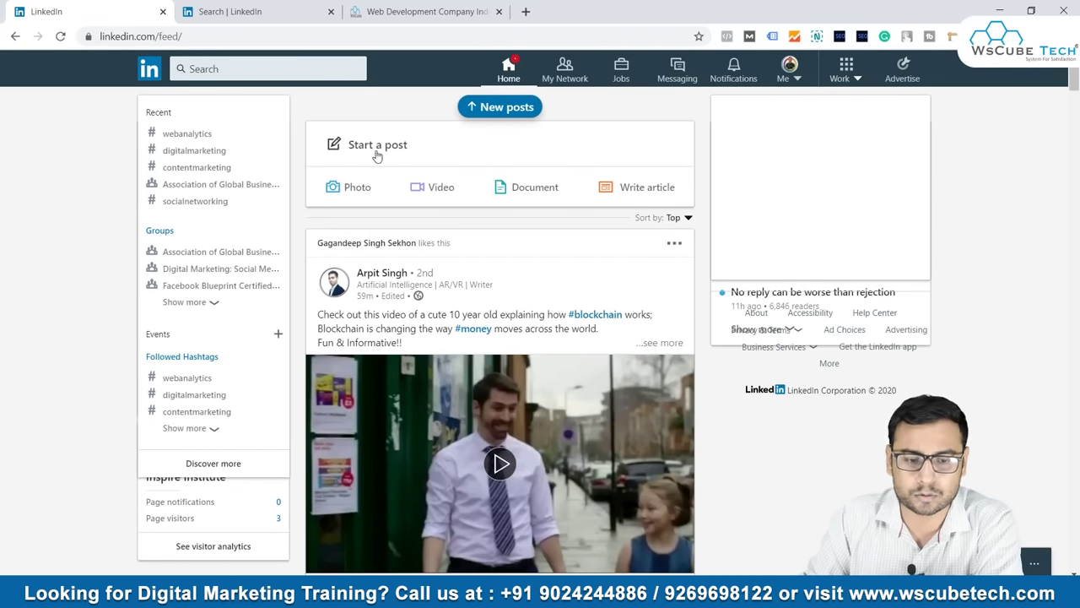
pyautogui.click(405, 144)
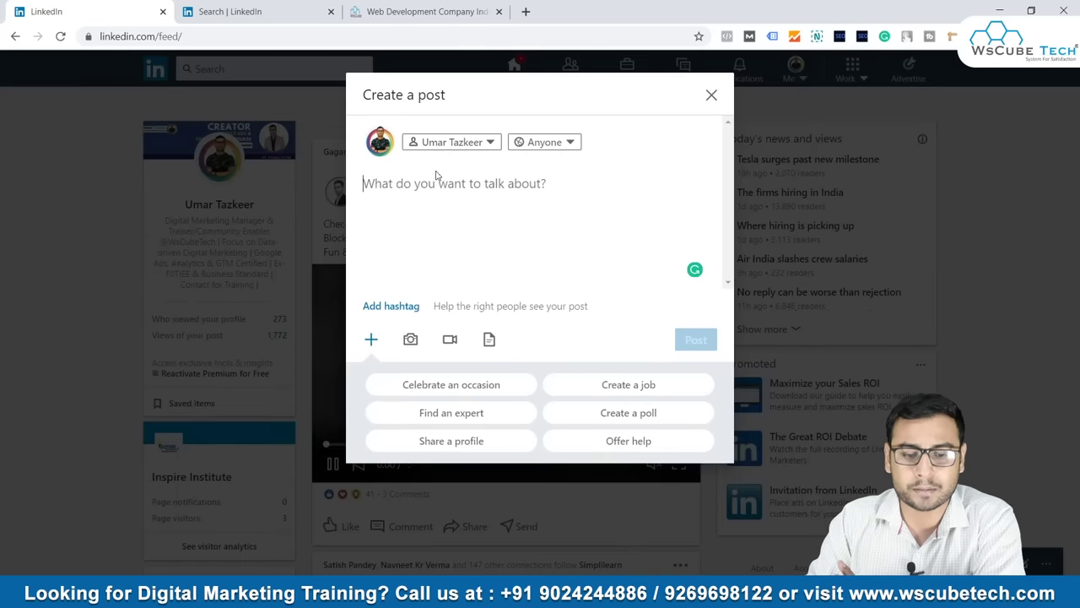
pyautogui.write('This')
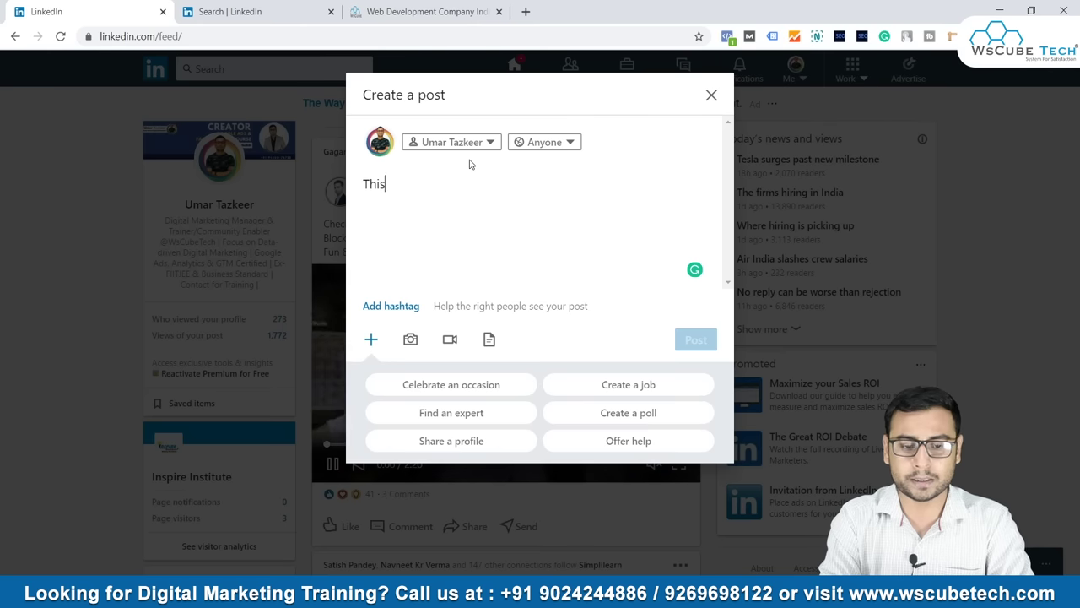
pyautogui.write(' is a pos')
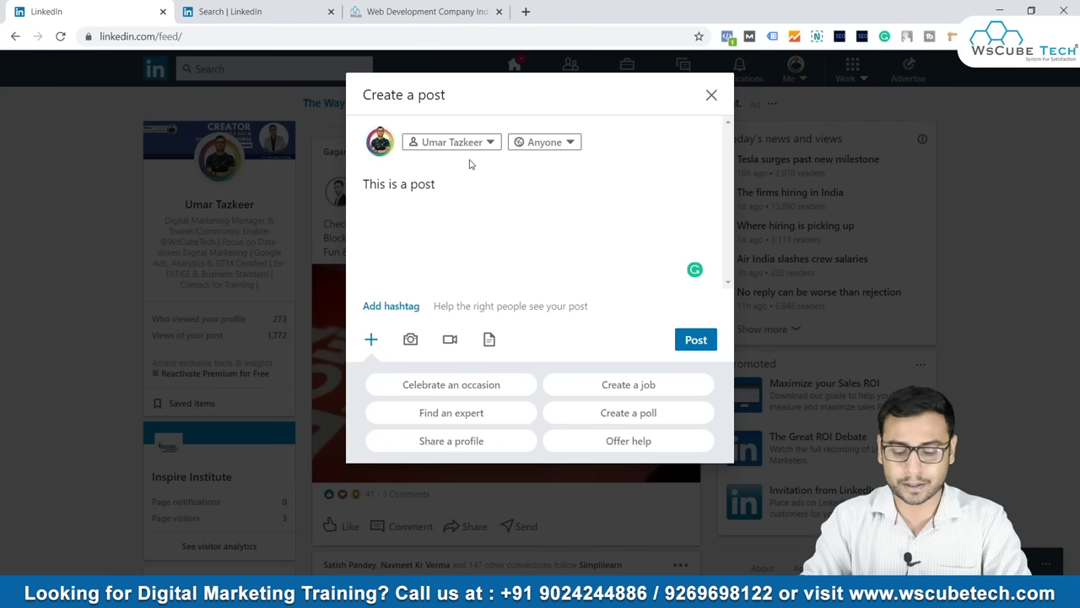
pyautogui.write('t')
pyautogui.press('Return')
pyautogui.press('Return')
pyautogui.press('Return')
pyautogui.press('Return')
pyautogui.press('Return')
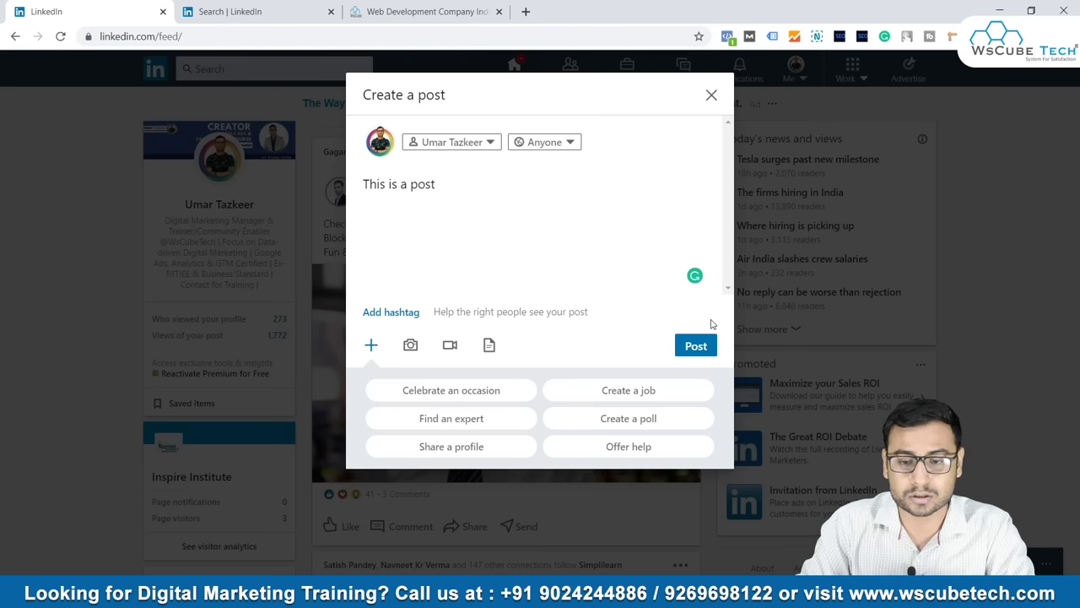
pyautogui.click(710, 96)
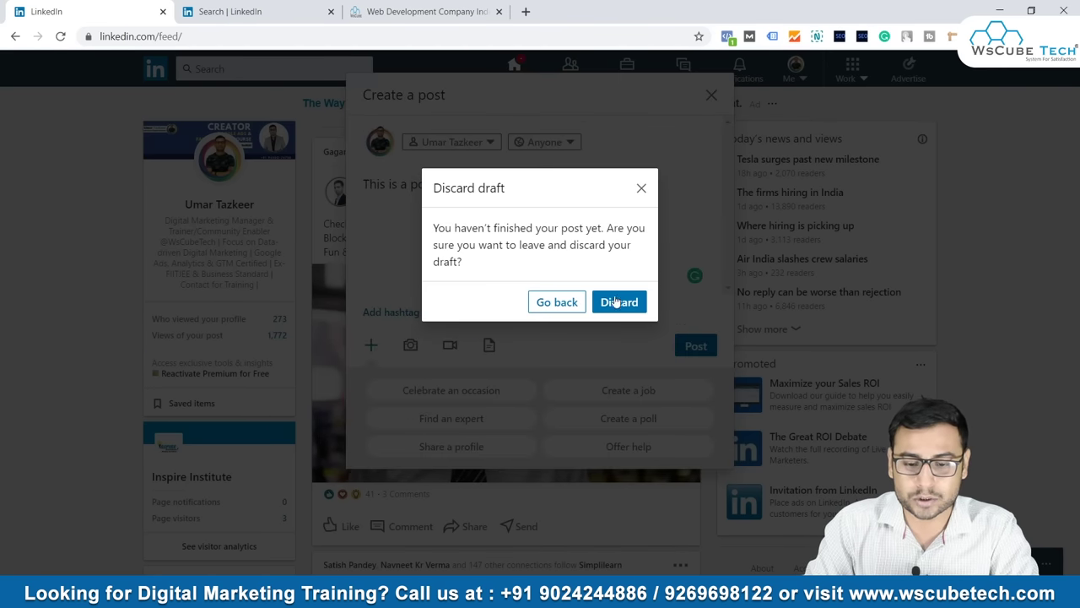
pyautogui.click(342, 264)
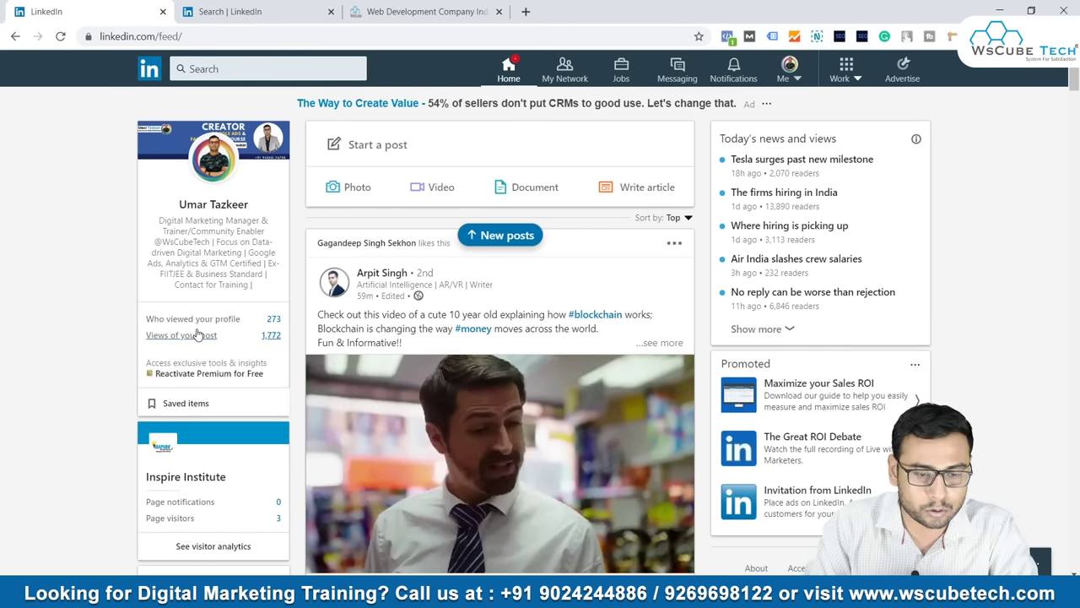
# Step: Expand the latest 'Hey Digital Marketers!' post from your activity and open its viewer analytics
pyautogui.click(272, 288)
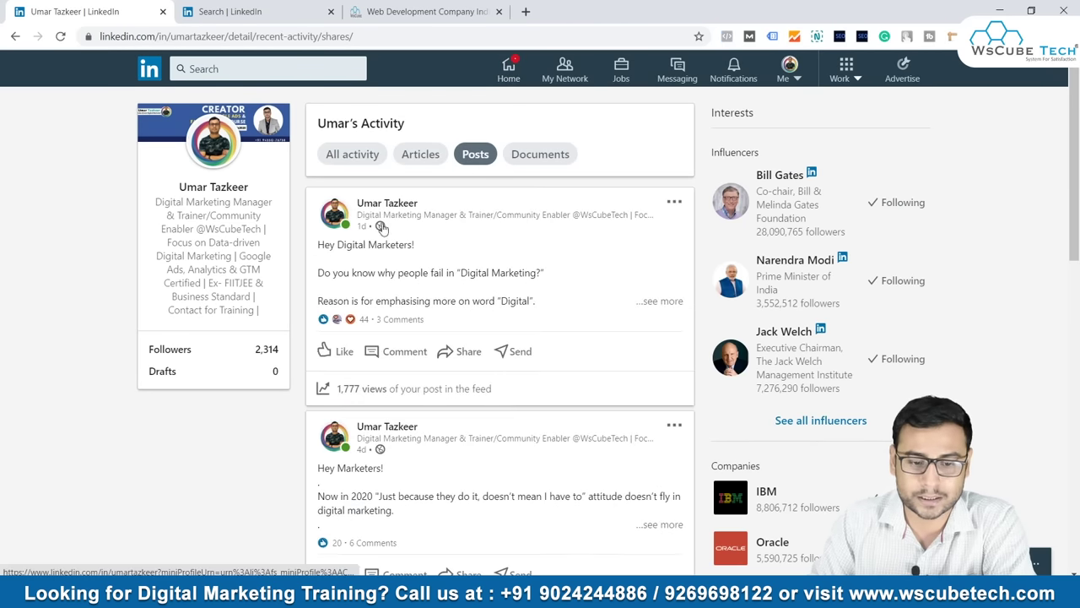
pyautogui.click(662, 302)
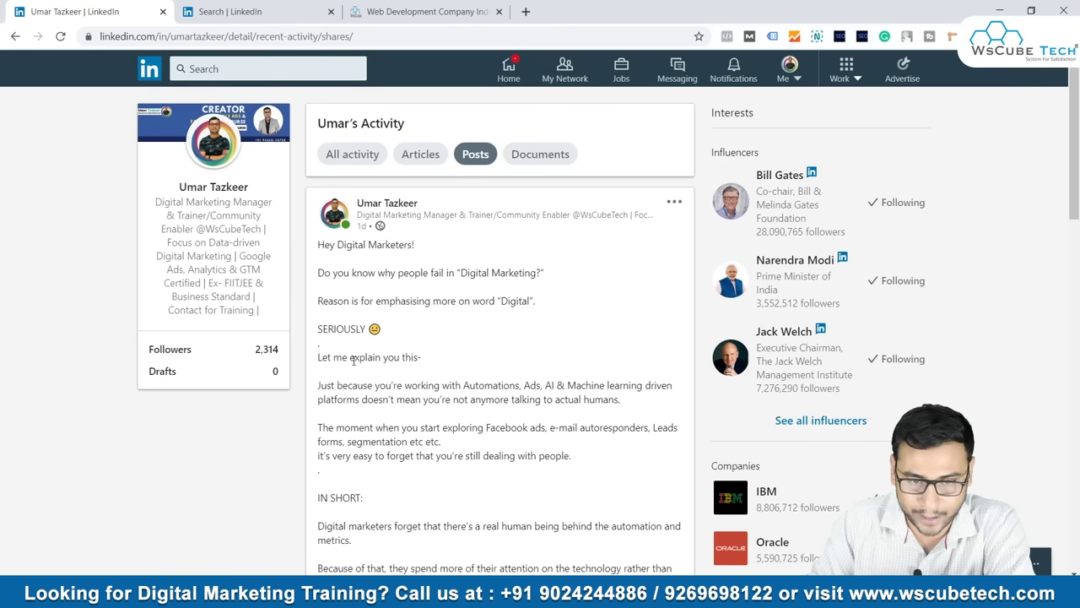
pyautogui.scroll(-2, 582, 341)
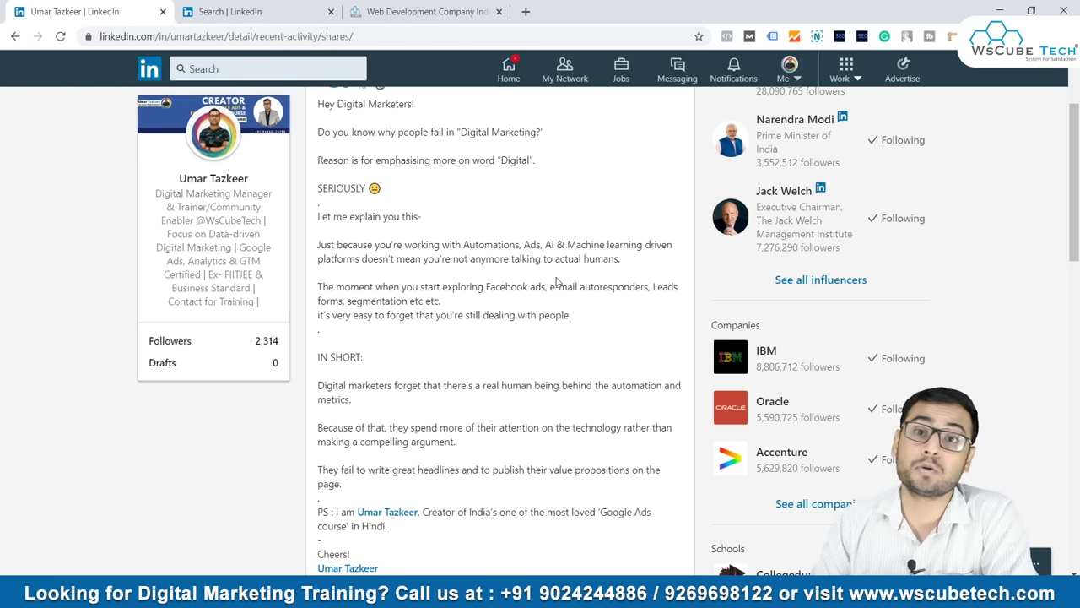
pyautogui.scroll(-2, 556, 282)
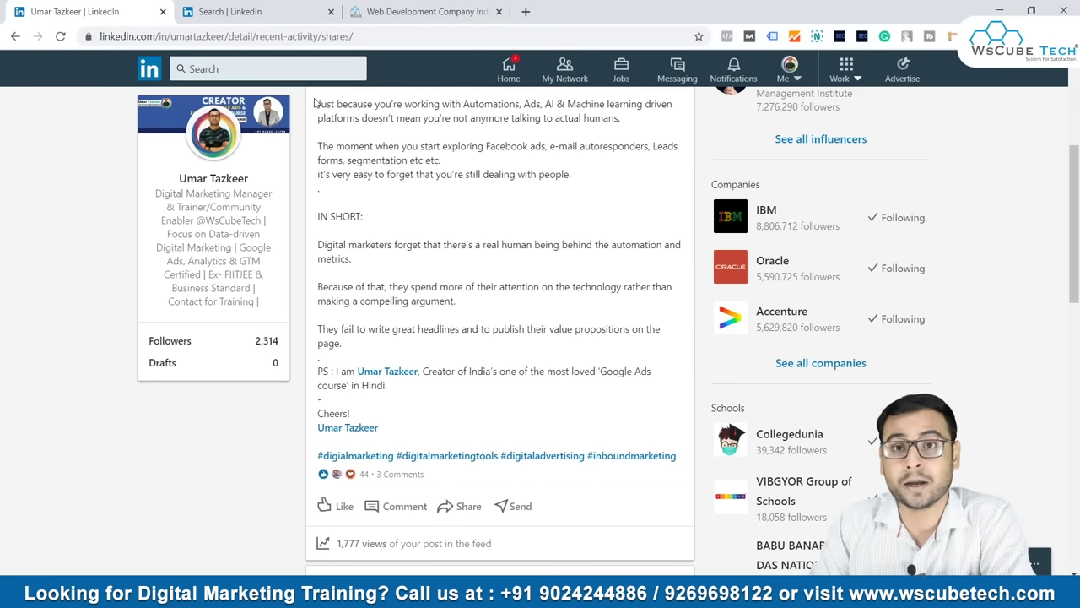
pyautogui.scroll(-2, 515, 261)
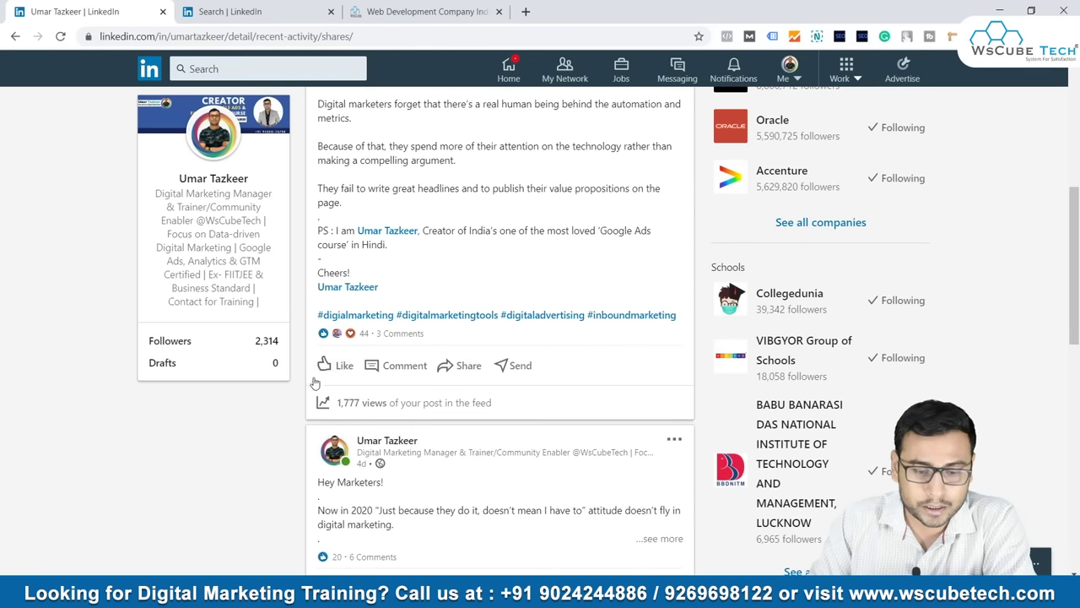
pyautogui.click(379, 411)
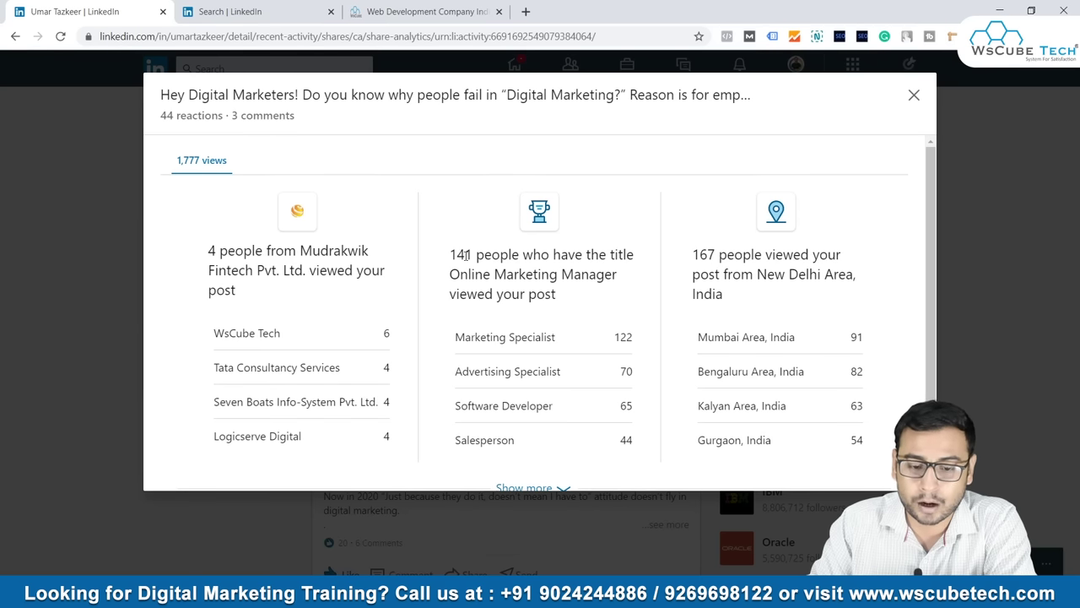
pyautogui.moveTo(438, 263); pyautogui.dragTo(564, 294)
pyautogui.click(564, 294)
pyautogui.moveTo(632, 285); pyautogui.dragTo(487, 268)
pyautogui.click(581, 305)
pyautogui.moveTo(693, 253); pyautogui.dragTo(757, 327)
pyautogui.click(754, 296)
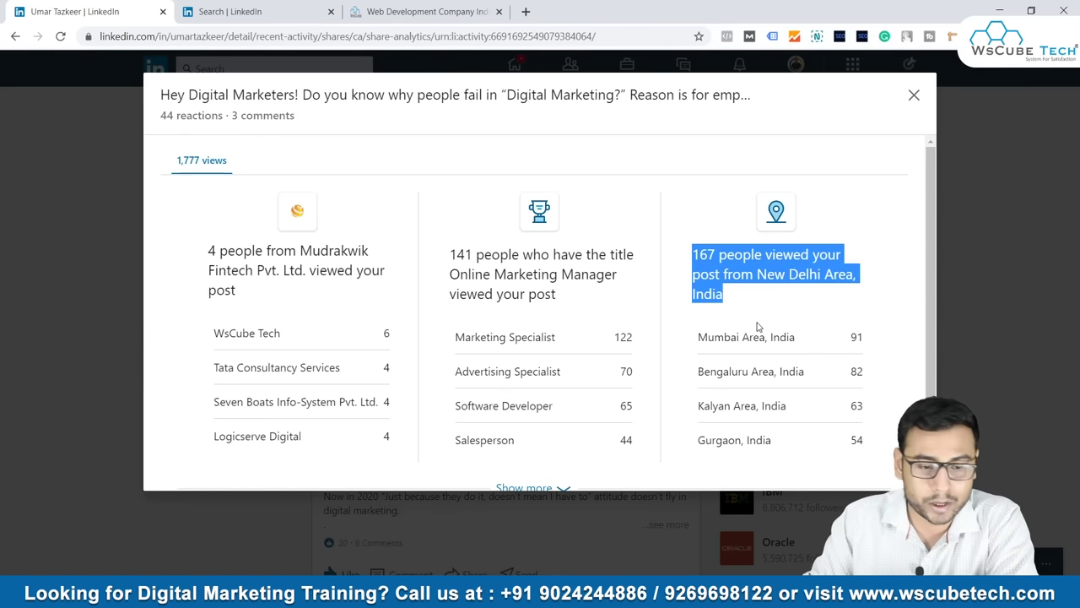
pyautogui.click(757, 327)
pyautogui.click(914, 94)
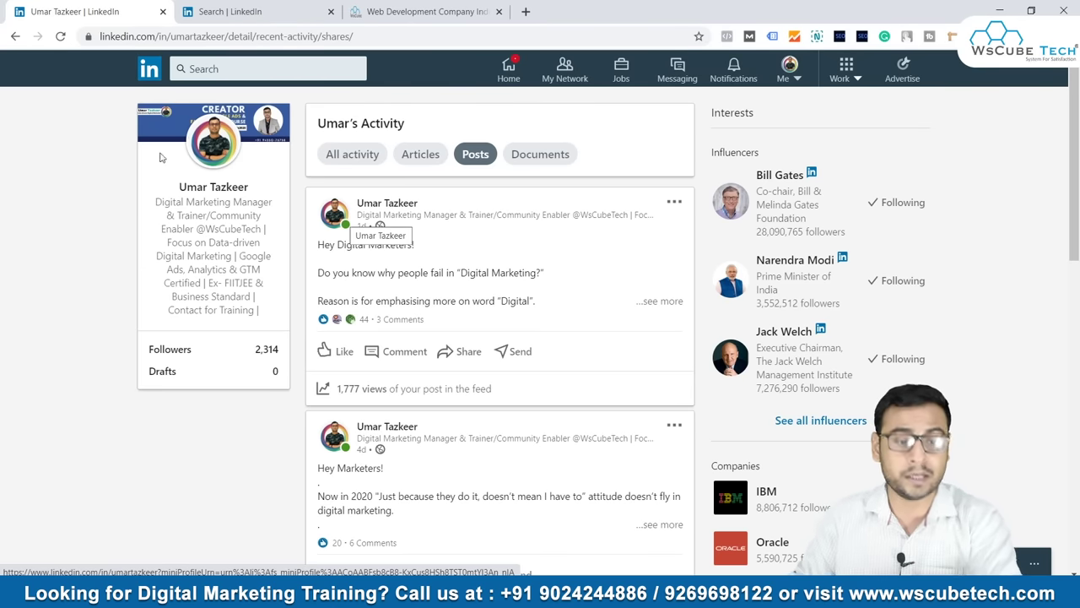
# Step: Return to the home feed, then open Who viewed your profile showing 273 viewers
pyautogui.click(509, 67)
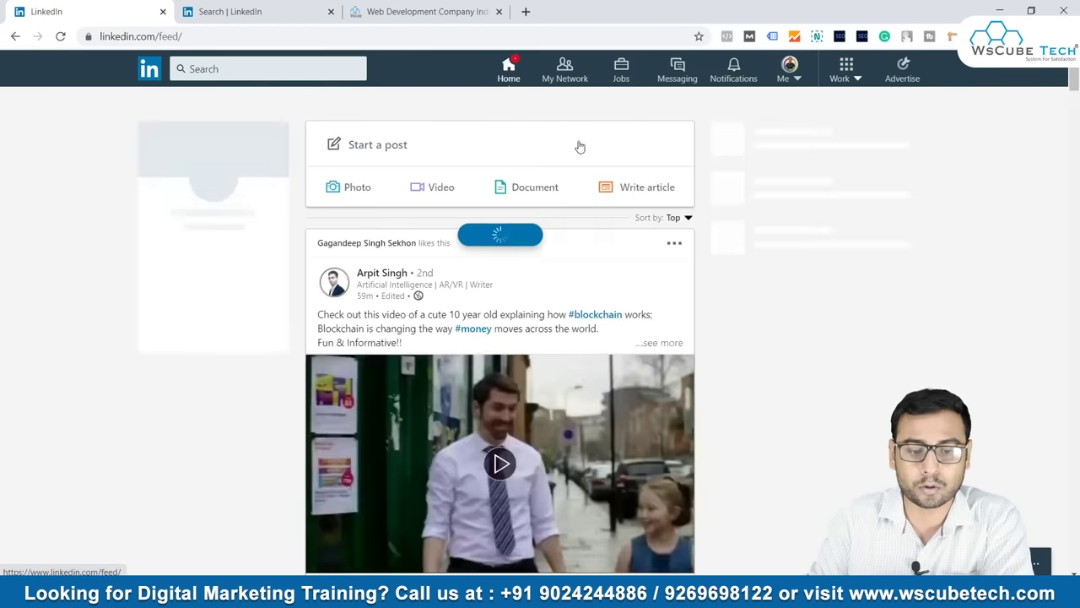
pyautogui.scroll(-3, 646, 182)
pyautogui.scroll(3, 321, 349)
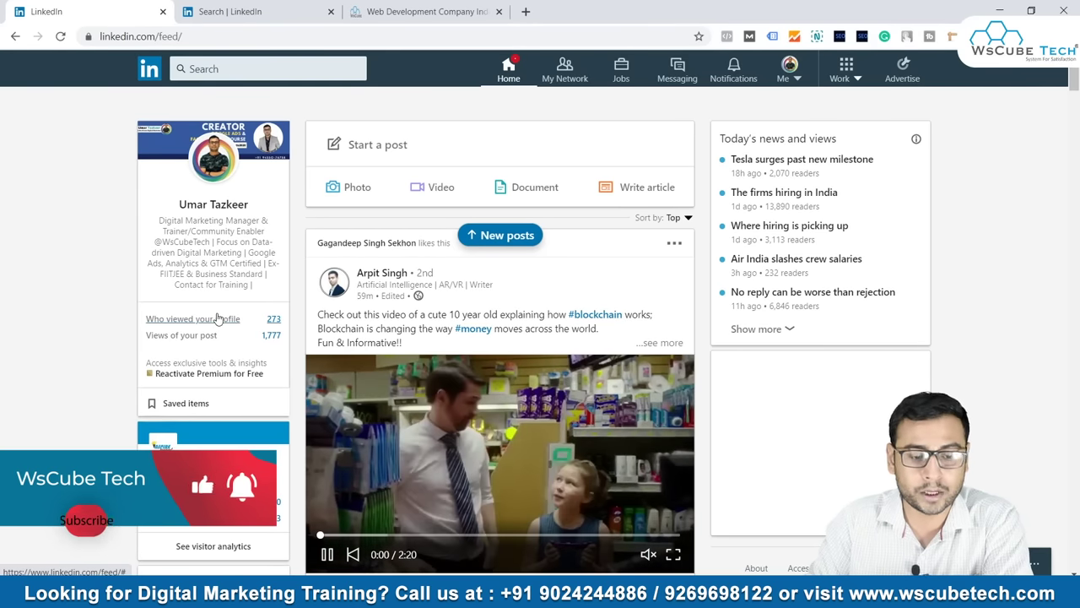
pyautogui.scroll(-4, 460, 295)
pyautogui.scroll(4, 254, 255)
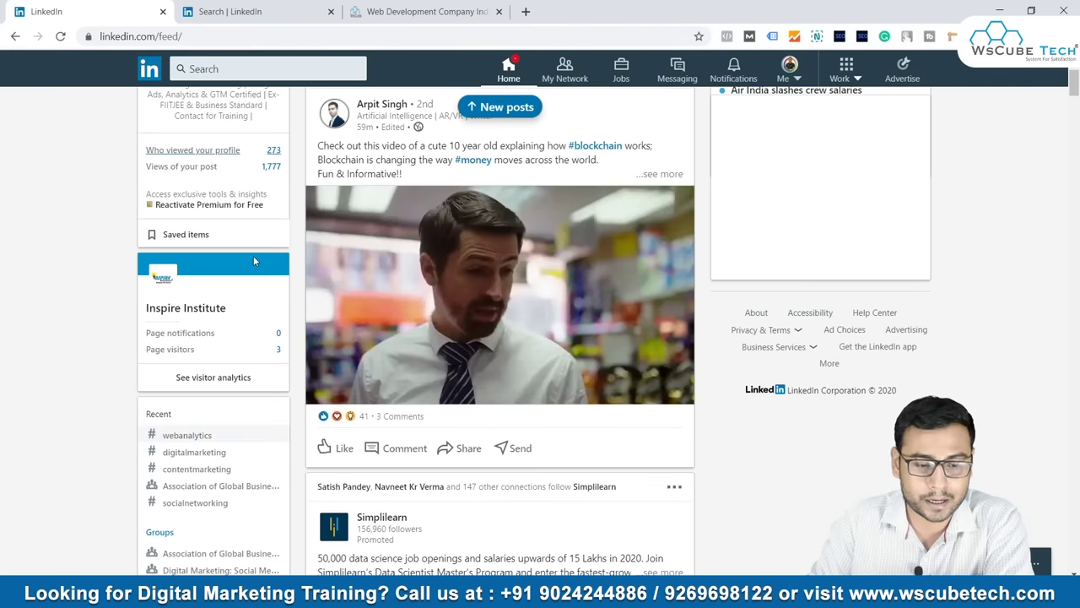
pyautogui.click(247, 321)
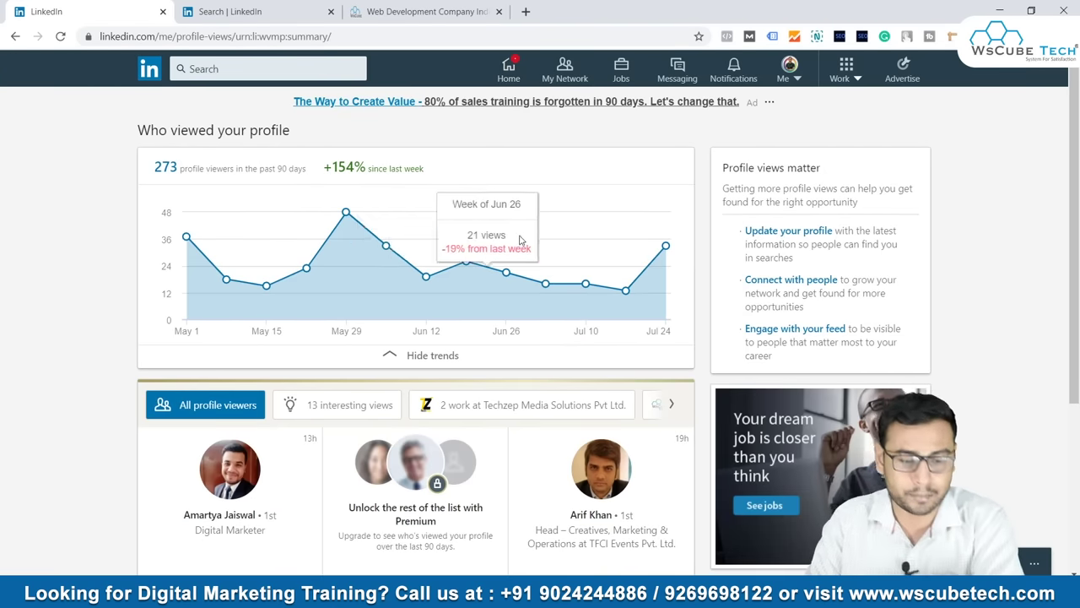
# Step: Hide the profile-view trends and filter viewers to the 2 at Techzep Media Solutions
pyautogui.scroll(-3, 275, 236)
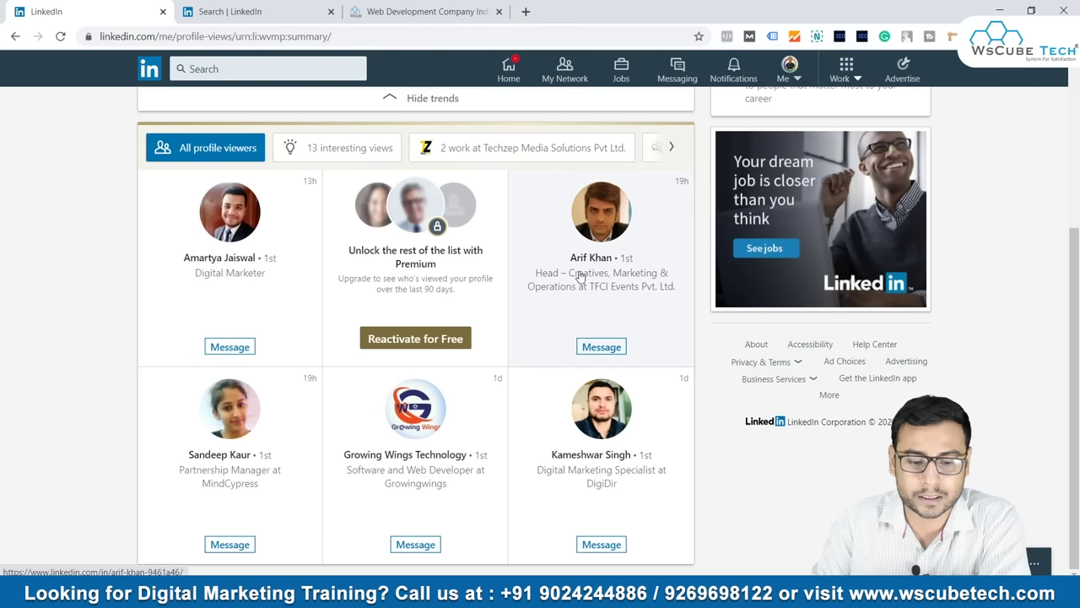
pyautogui.scroll(3, 397, 481)
pyautogui.scroll(1, 604, 403)
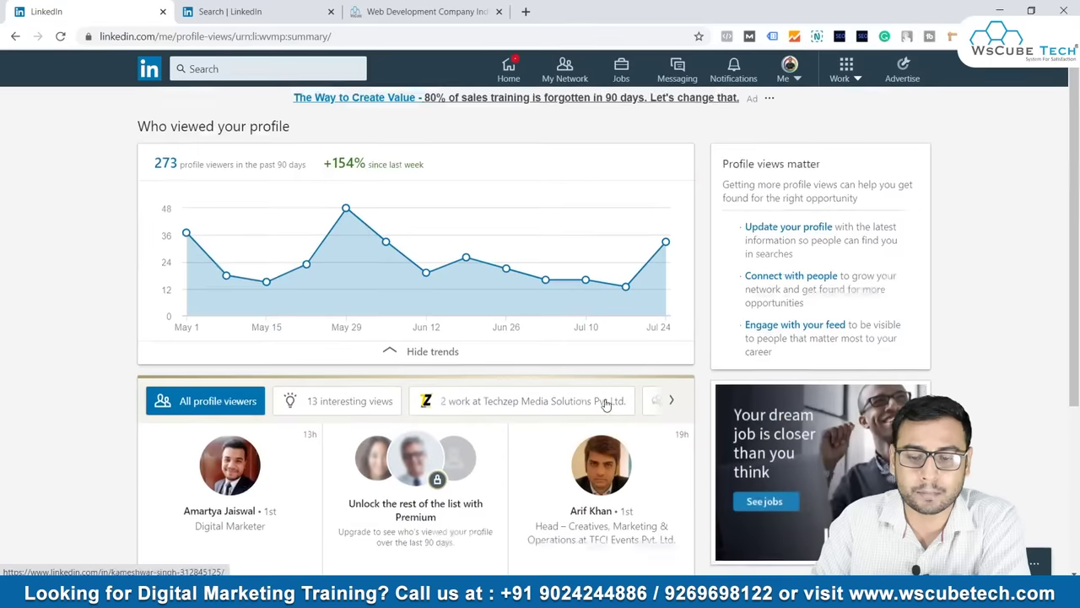
pyautogui.click(510, 359)
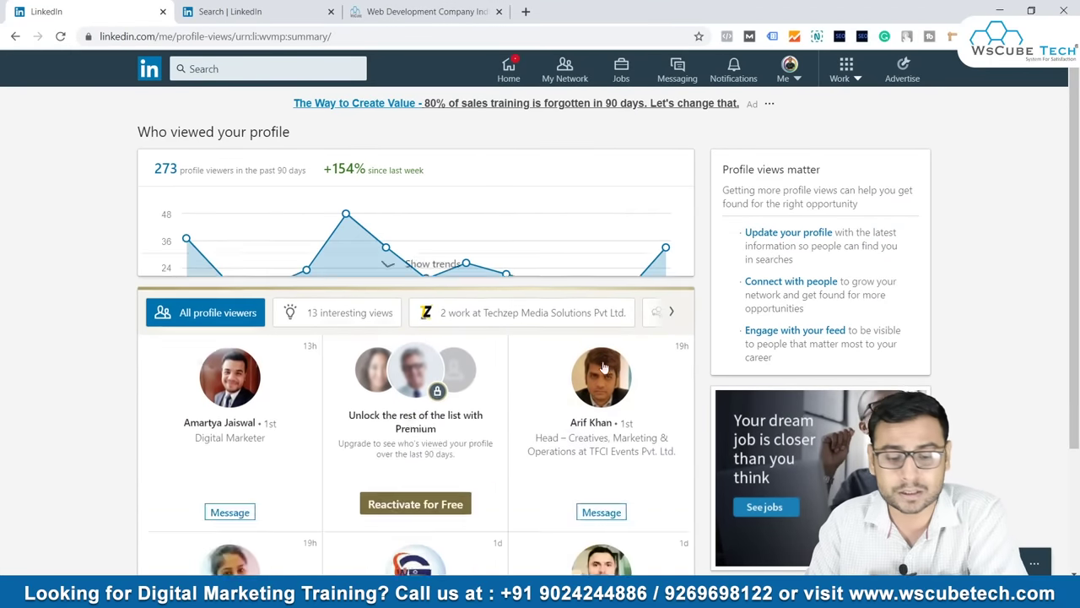
pyautogui.click(509, 253)
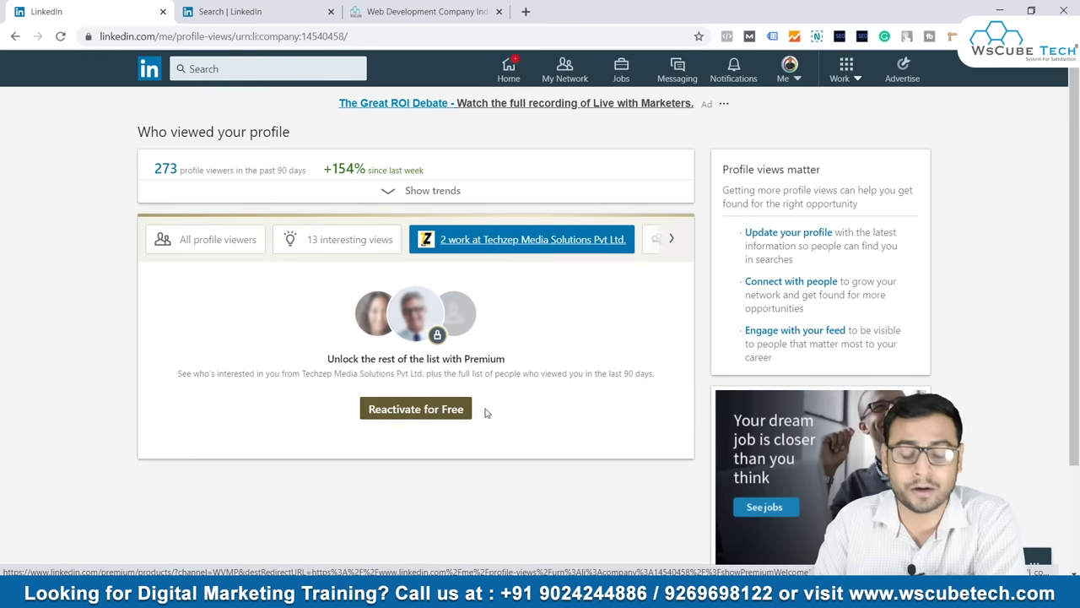
pyautogui.moveTo(329, 359)
pyautogui.mouseDown()
pyautogui.moveTo(514, 369)
pyautogui.moveTo(317, 362)
pyautogui.mouseUp()
pyautogui.click(514, 375)
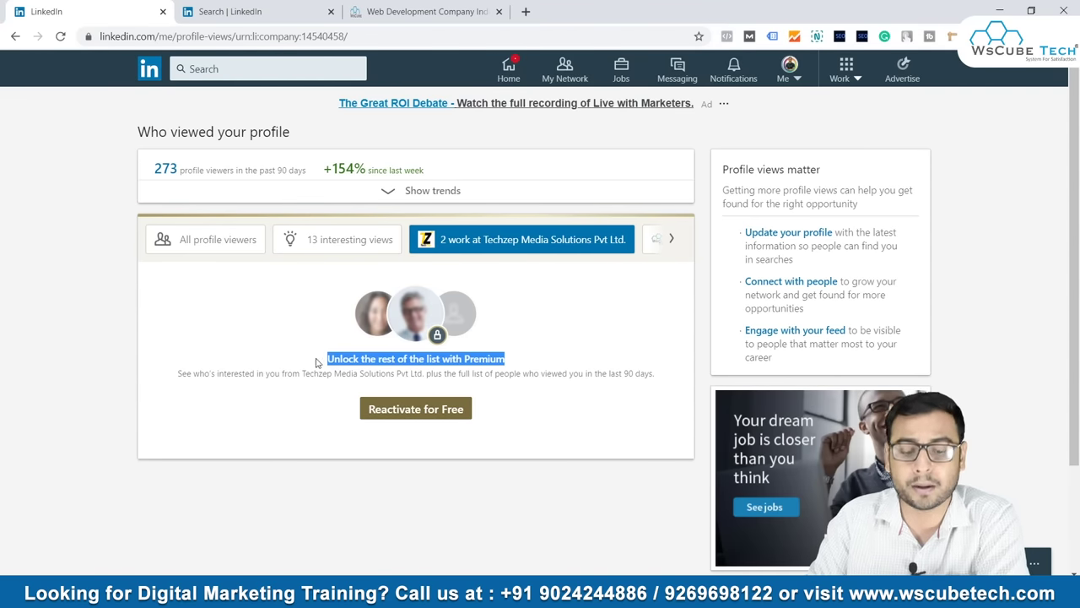
pyautogui.click(517, 369)
# Step: Glance at the Work products panel, go back to all viewers, and return Home
pyautogui.click(847, 67)
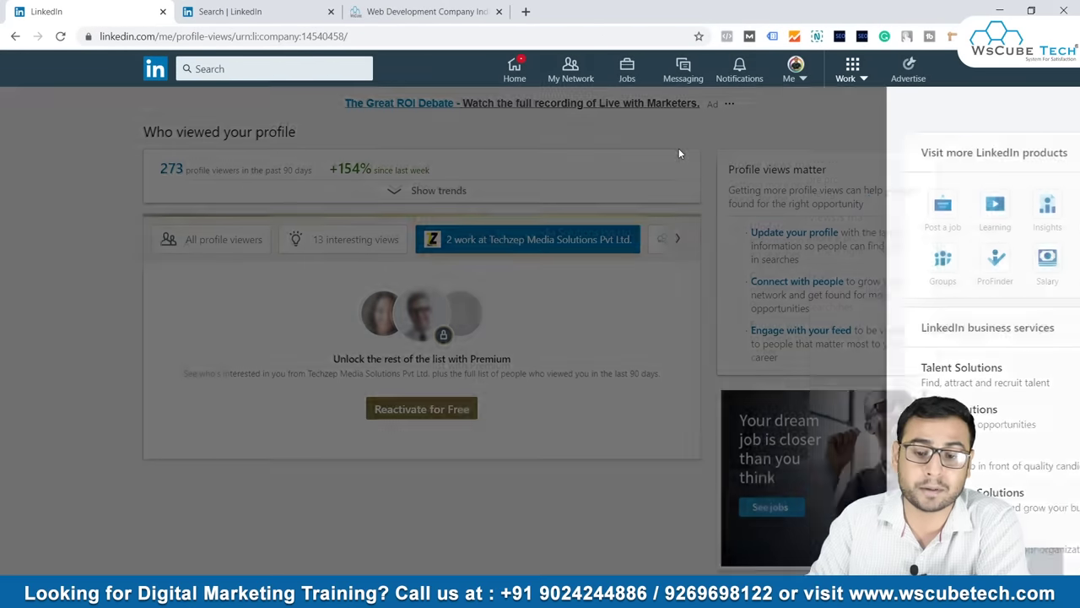
pyautogui.click(680, 150)
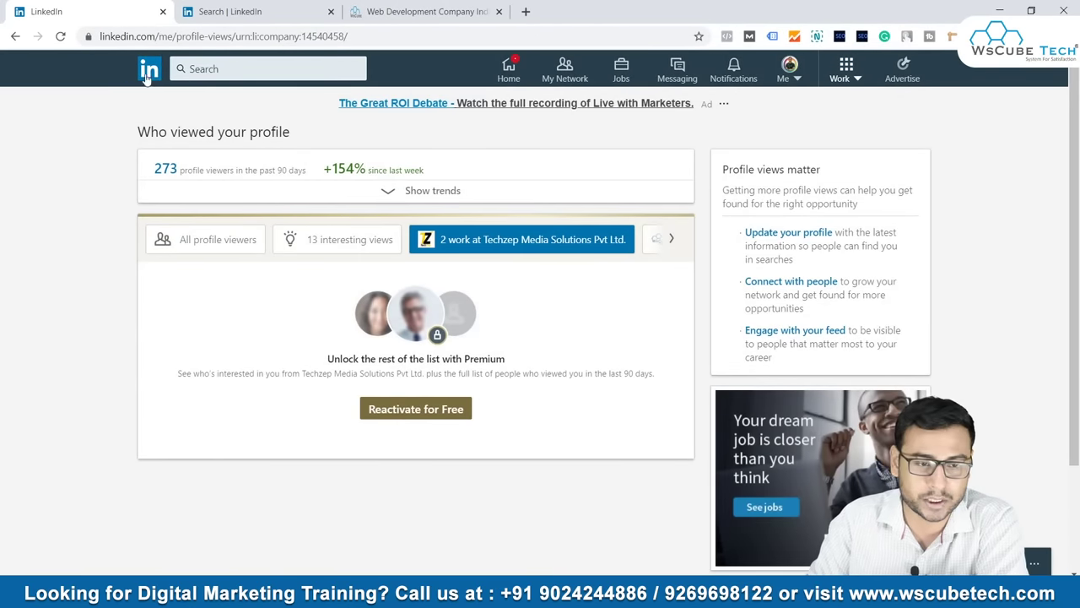
pyautogui.click(15, 36)
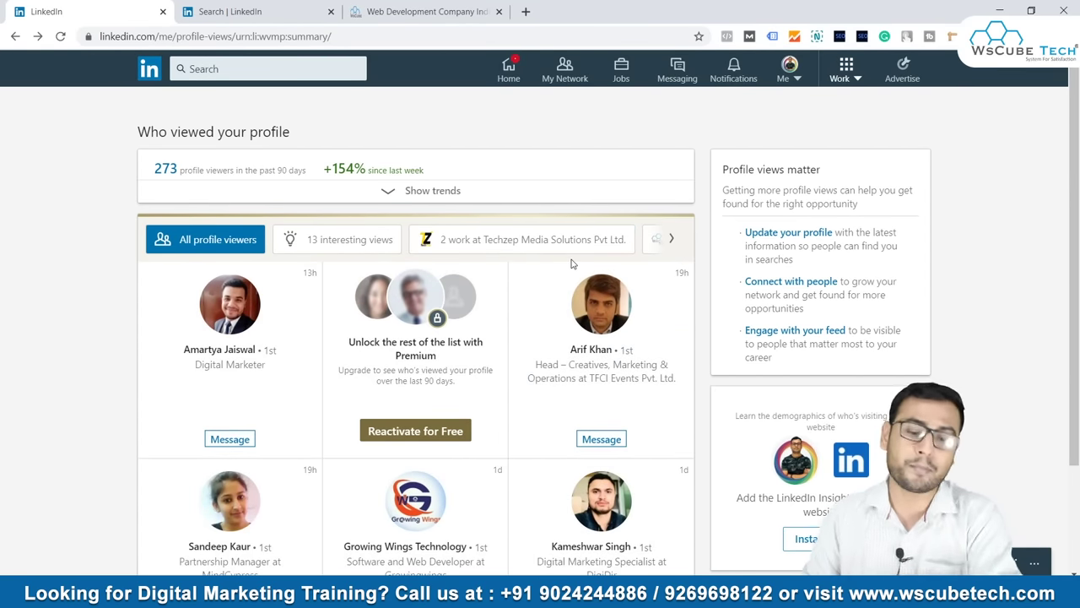
pyautogui.click(509, 67)
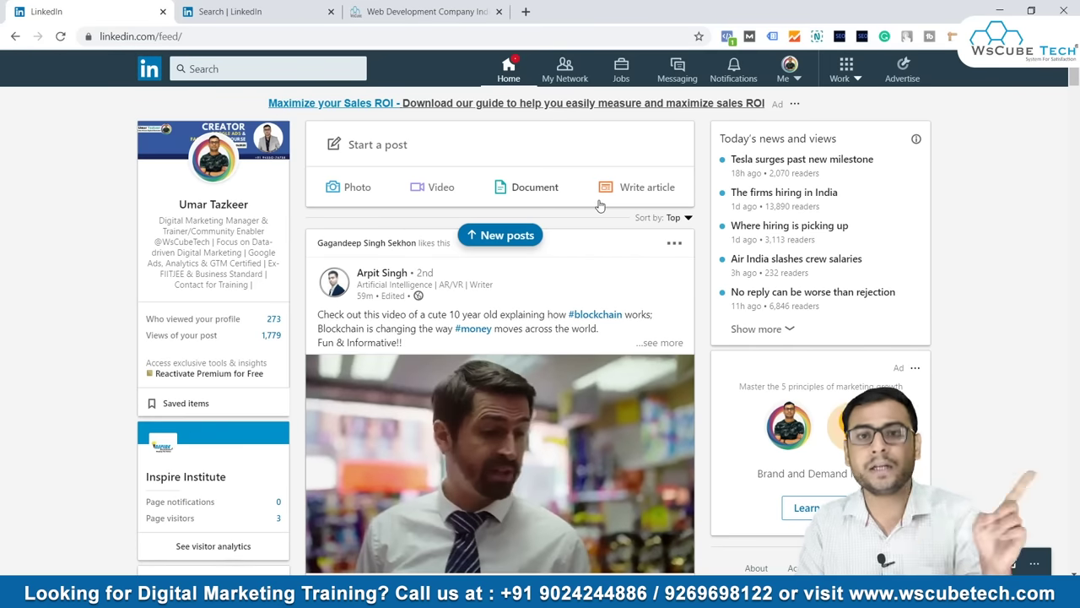
# Step: Open My Network showing 2,314 connections, 2,573 contacts and suggested people
pyautogui.click(567, 75)
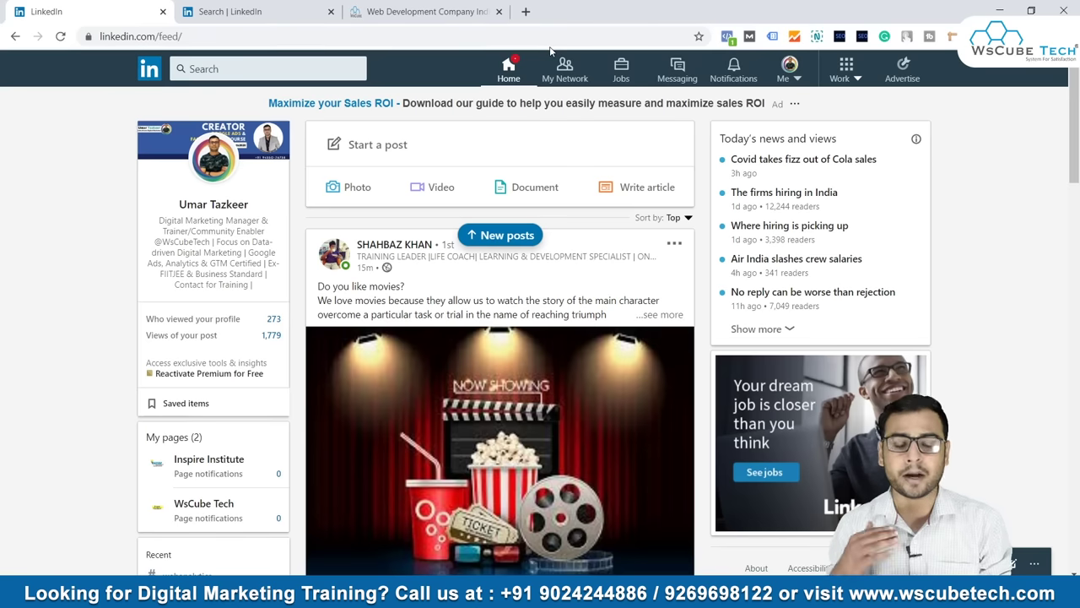
pyautogui.click(565, 69)
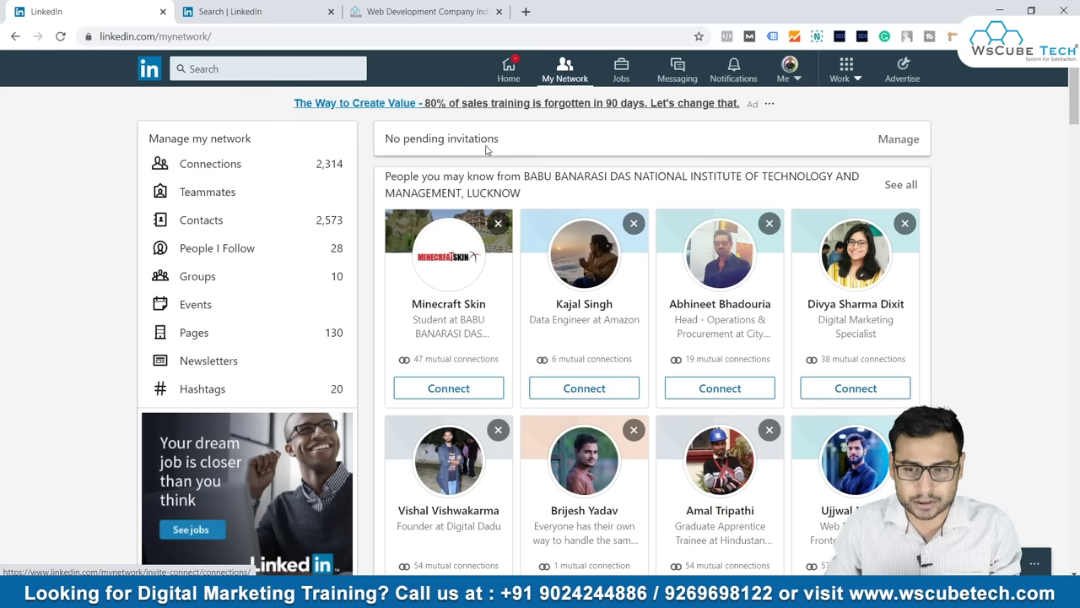
# Step: Browse all 2,314 connections sorted by recently added, checking sort and row options, then return Home
pyautogui.click(221, 172)
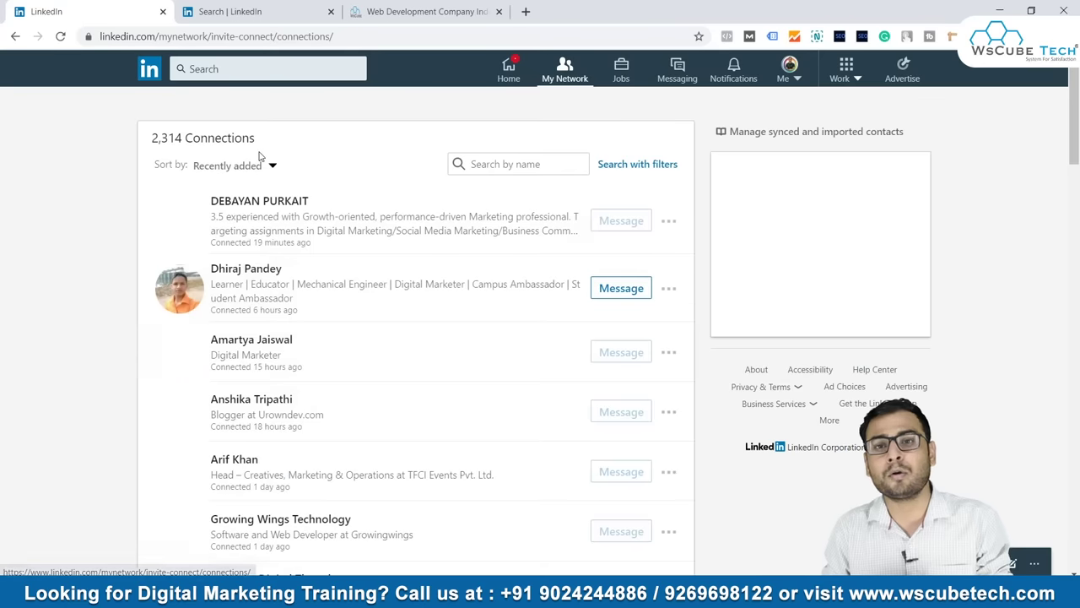
pyautogui.scroll(-2, 87, 260)
pyautogui.scroll(2, 222, 217)
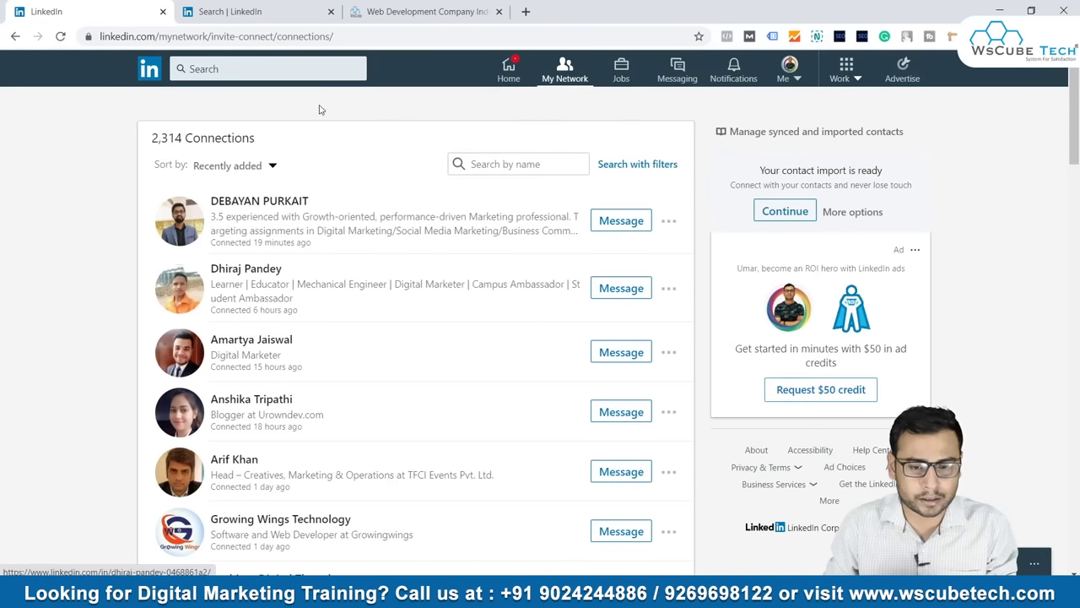
pyautogui.click(267, 168)
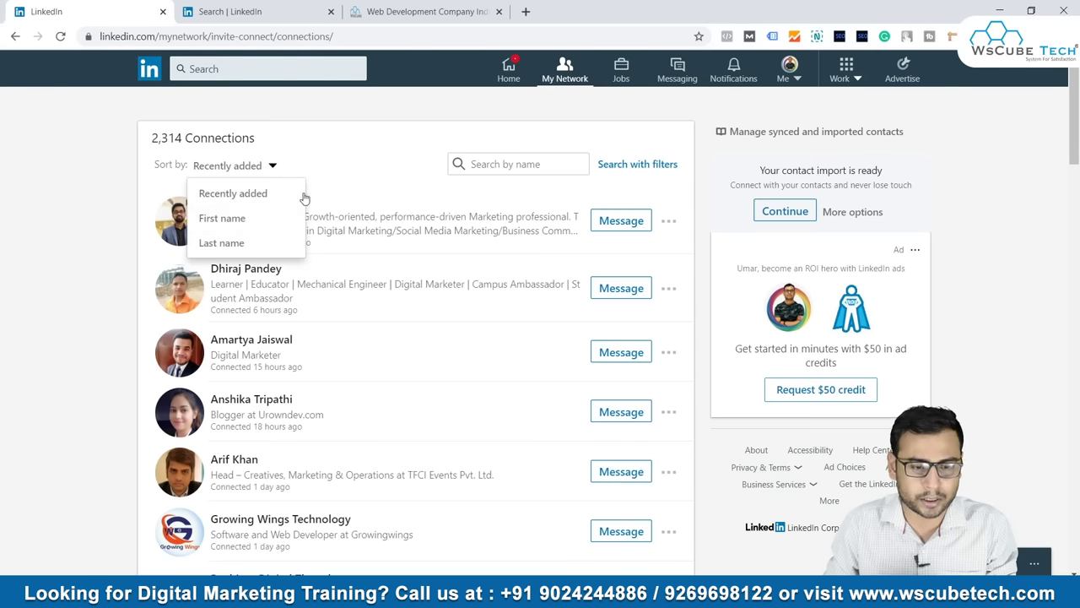
pyautogui.click(4, 375)
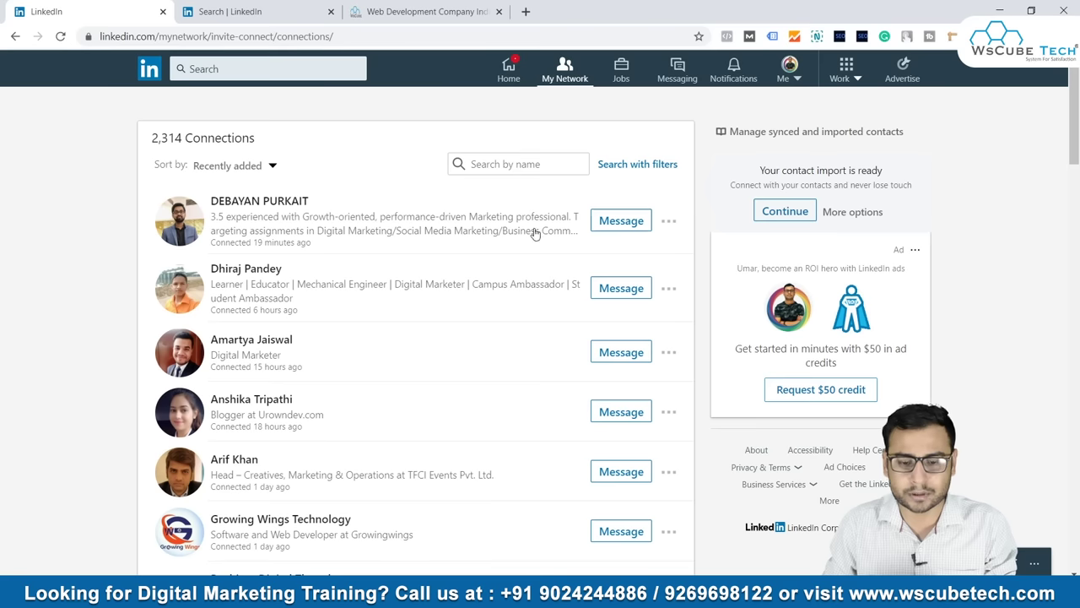
pyautogui.click(669, 224)
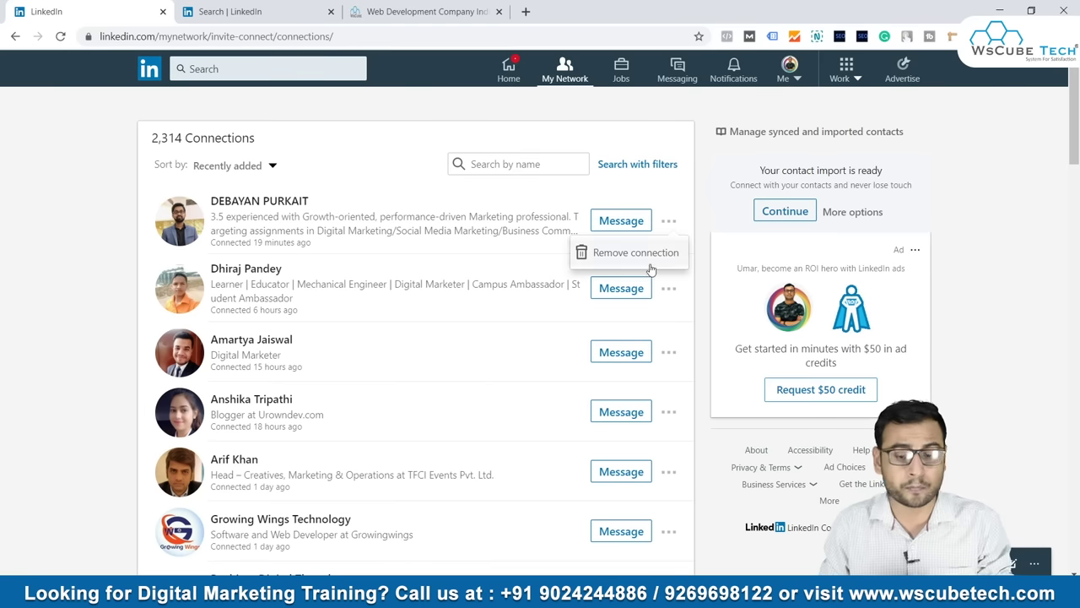
pyautogui.click(3, 297)
pyautogui.scroll(-1, 507, 337)
pyautogui.scroll(-10, 506, 337)
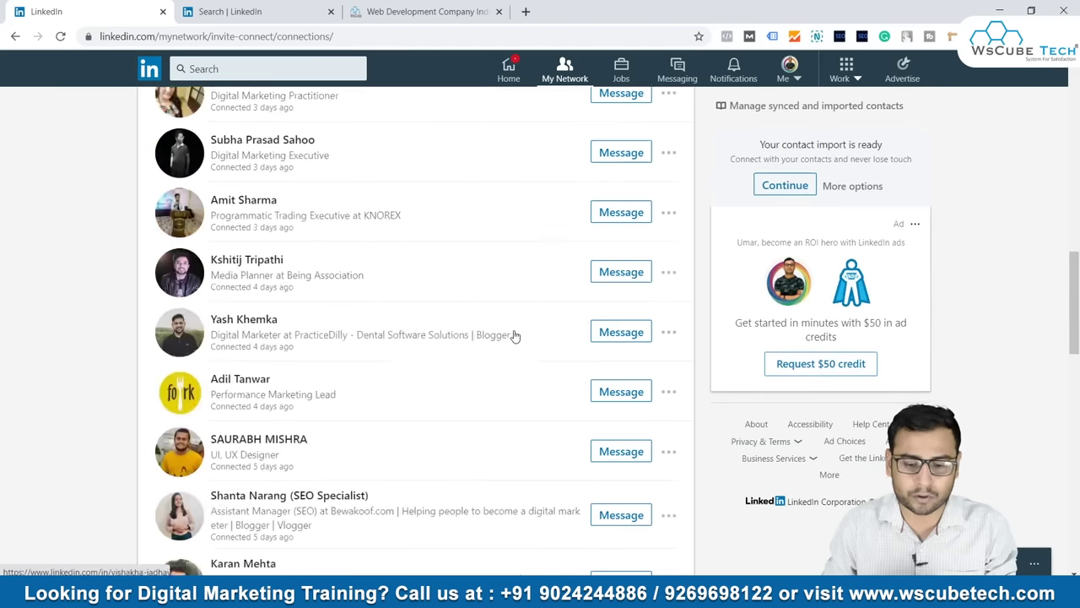
pyautogui.scroll(11, 523, 362)
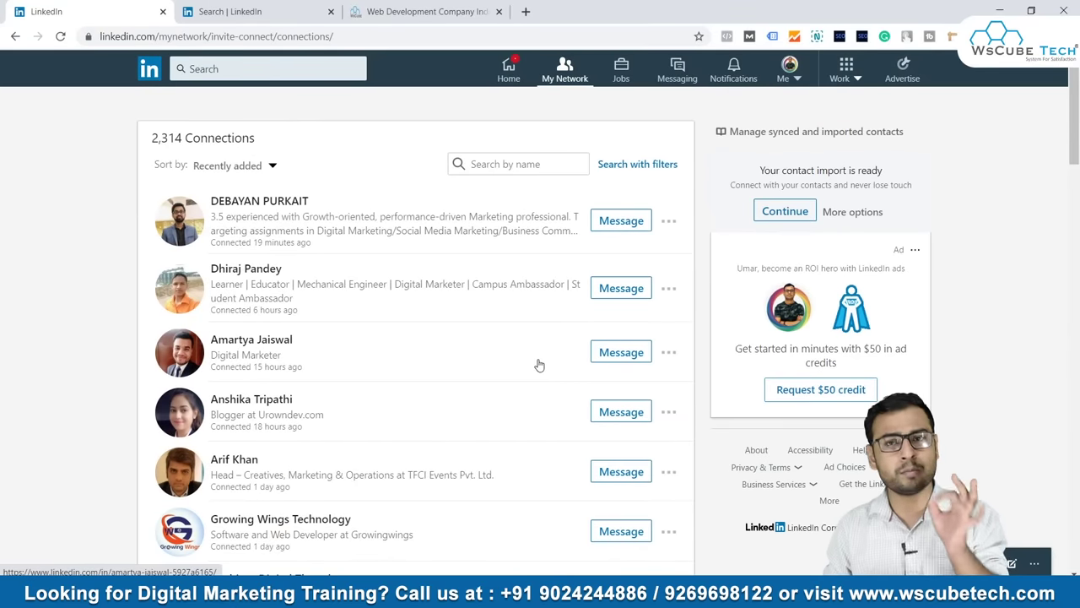
pyautogui.click(510, 66)
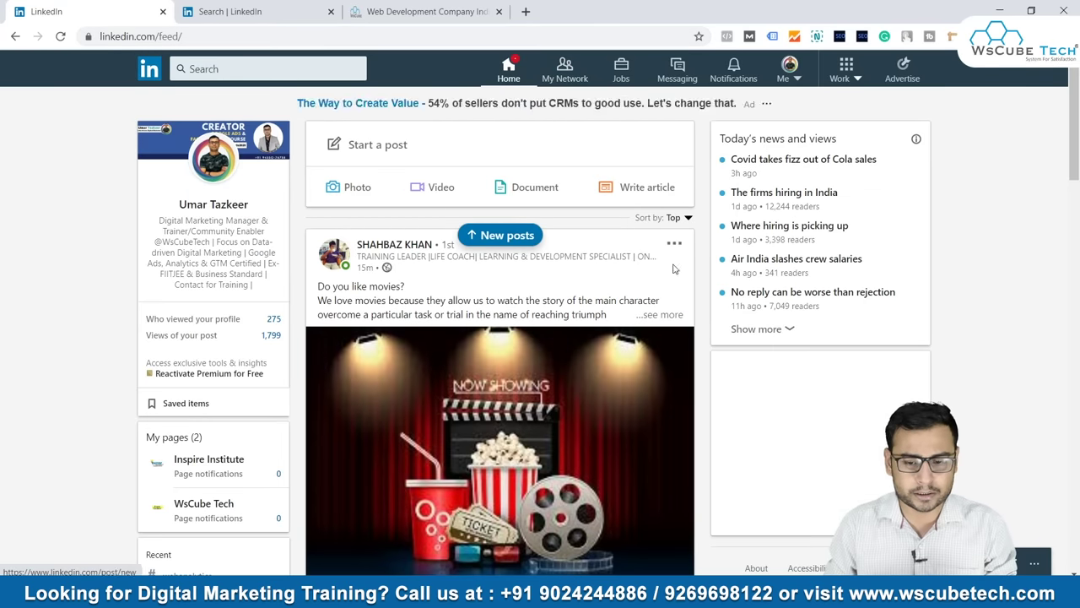
# Step: Skim the home feed down and back up, then put the cursor in the top Search box
pyautogui.scroll(-3, 675, 263)
pyautogui.scroll(-10, 664, 250)
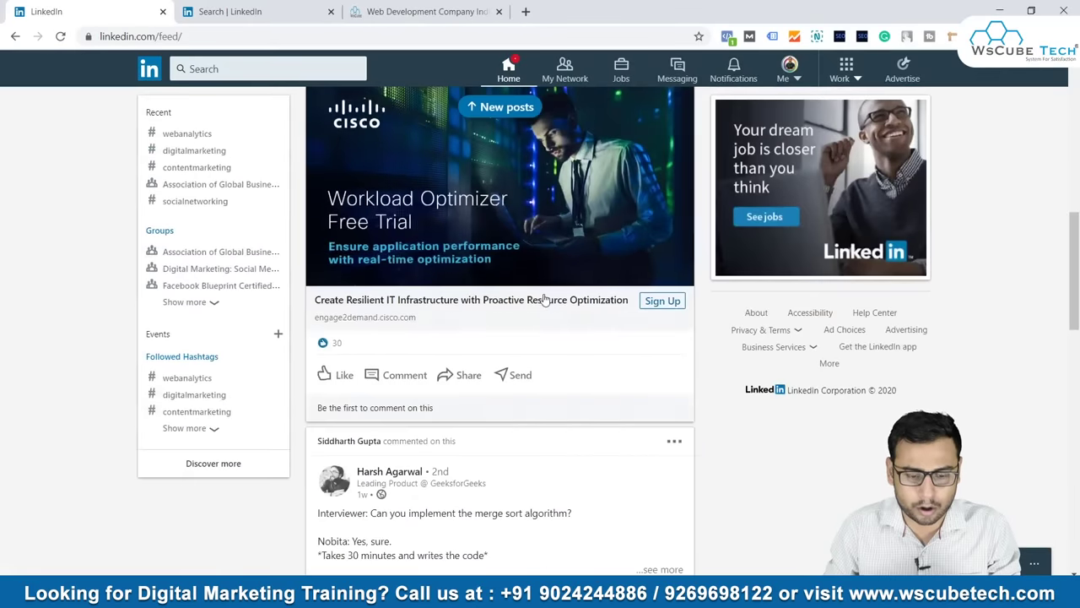
pyautogui.scroll(13, 591, 229)
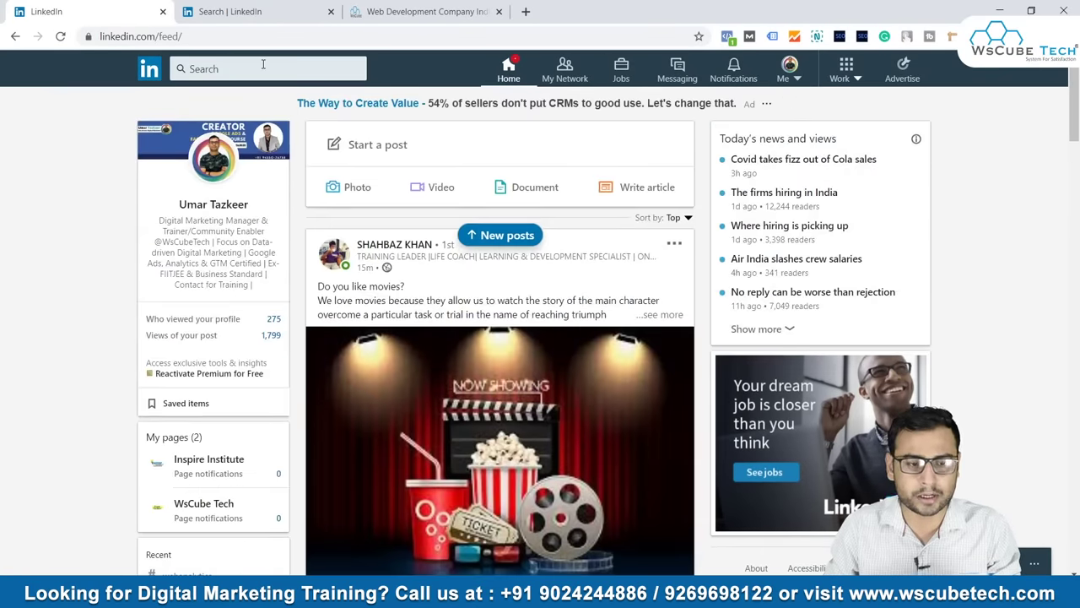
pyautogui.click(263, 66)
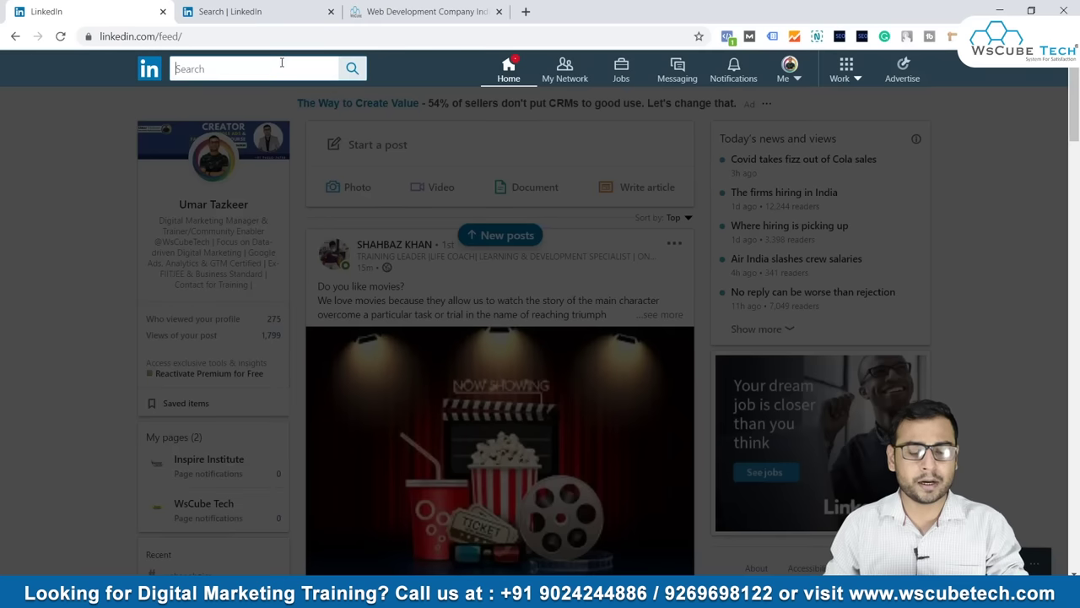
# Step: Search 'Digital Marketing', view a suggested 2nd-degree SEO consultant's profile, then return to the feed
pyautogui.write('Digital Marketing')
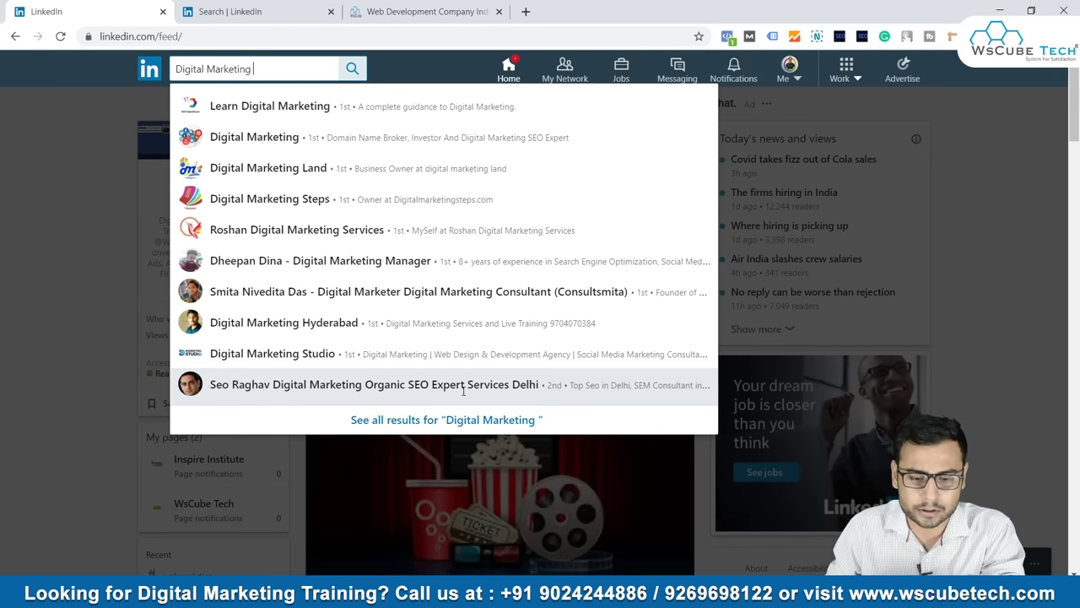
pyautogui.click(566, 386)
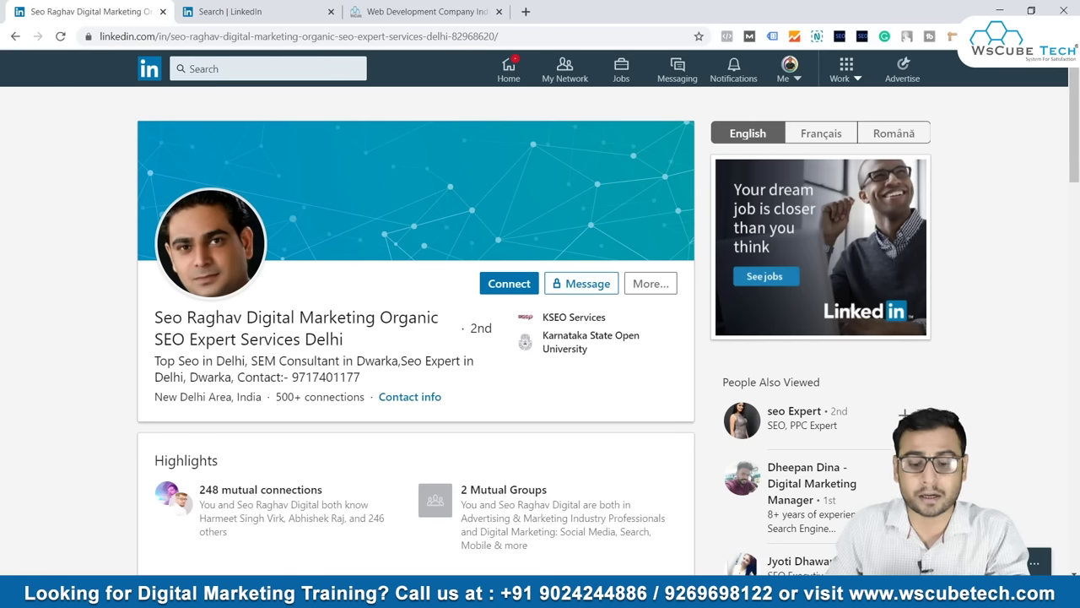
pyautogui.moveTo(492, 329); pyautogui.dragTo(468, 328)
pyautogui.click(487, 362)
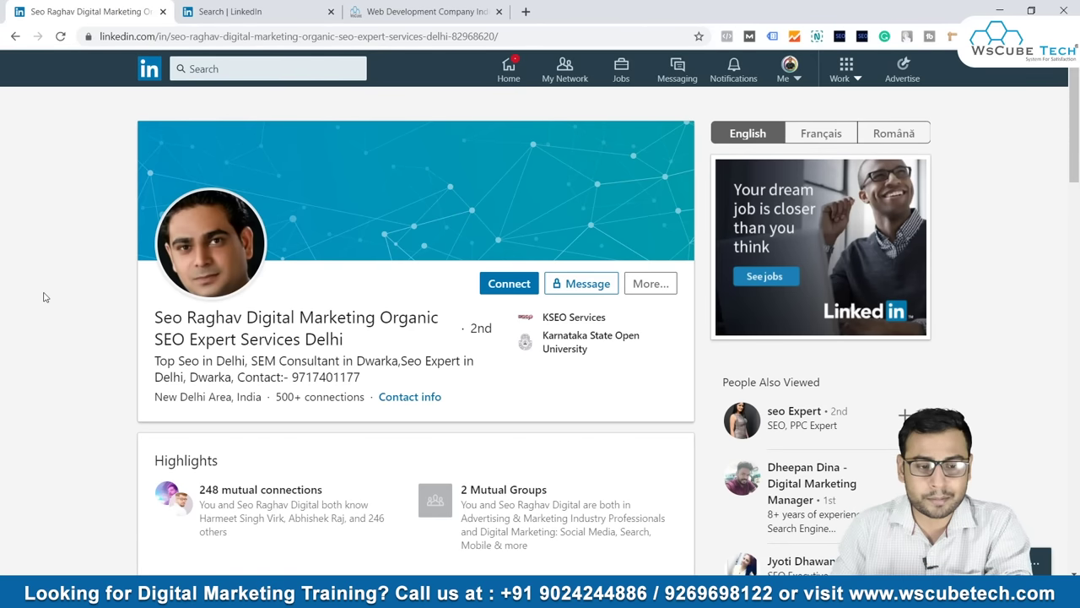
pyautogui.click(150, 68)
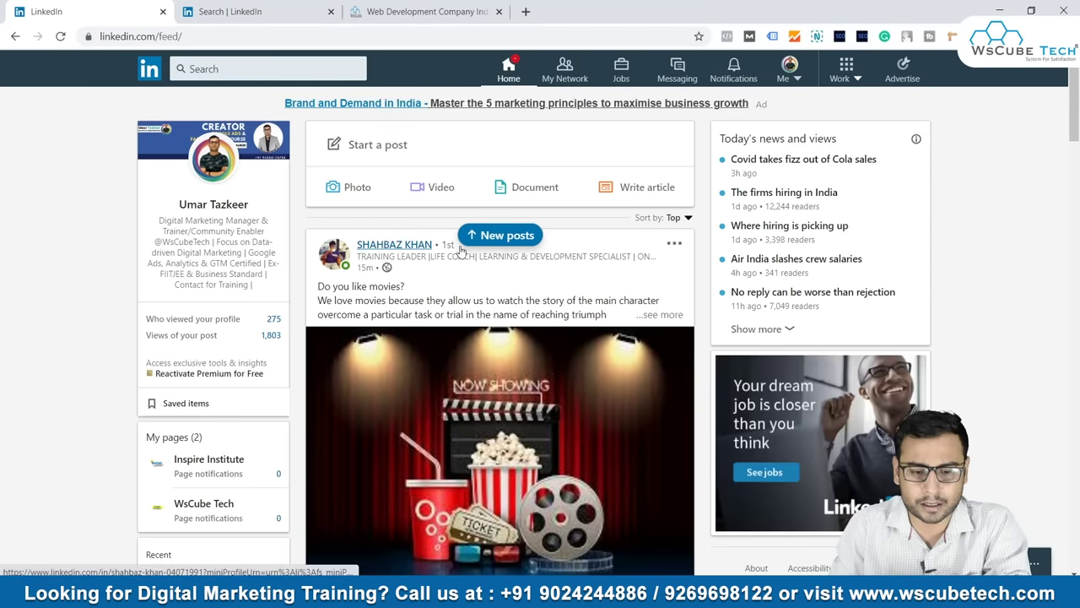
# Step: Open the top post author's profile, a 1st-degree training leader and life coach, then go back
pyautogui.click(461, 250)
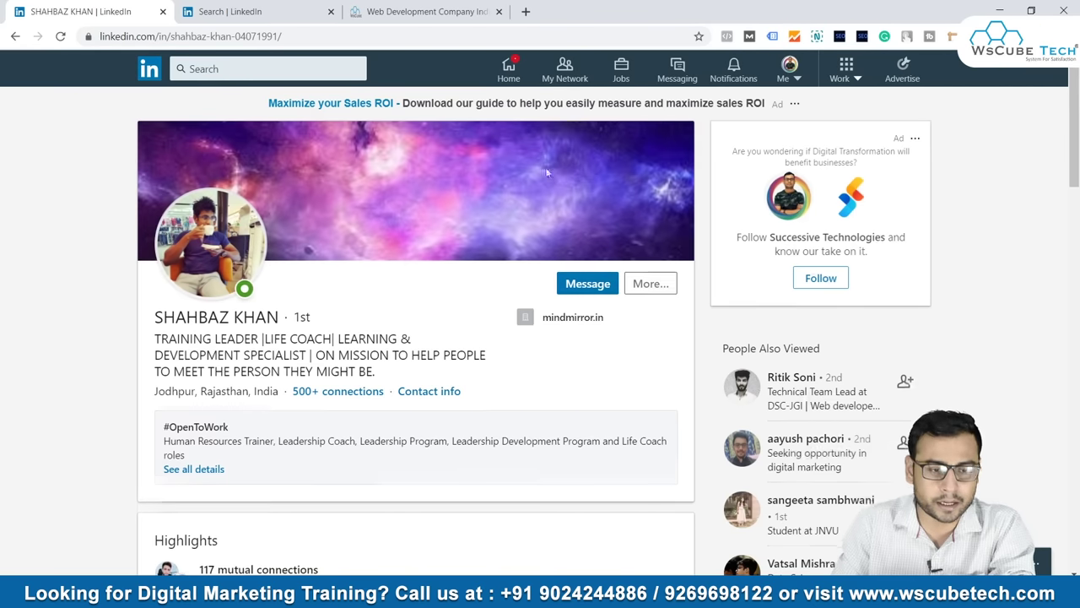
pyautogui.click(15, 36)
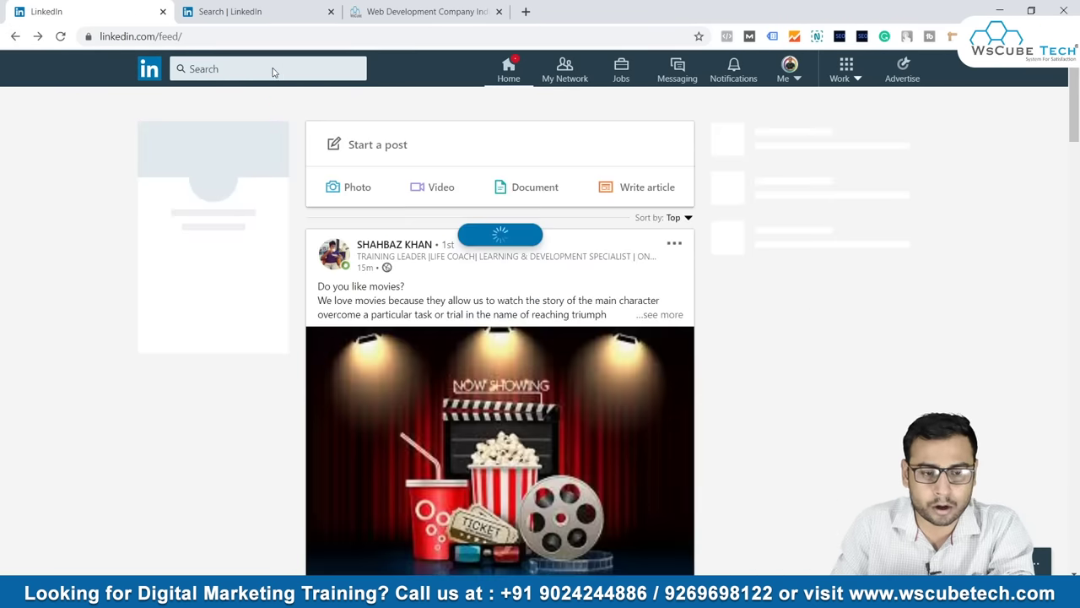
# Step: Reopen the SEO consultant's profile from recent searches, review its headline, then focus Search again
pyautogui.click(285, 69)
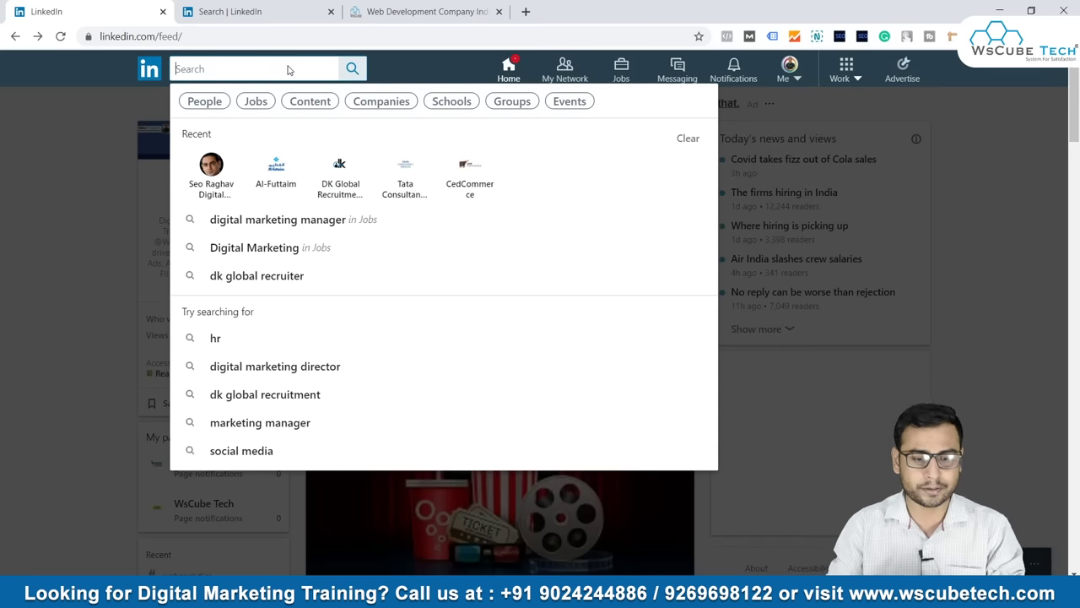
pyautogui.click(215, 175)
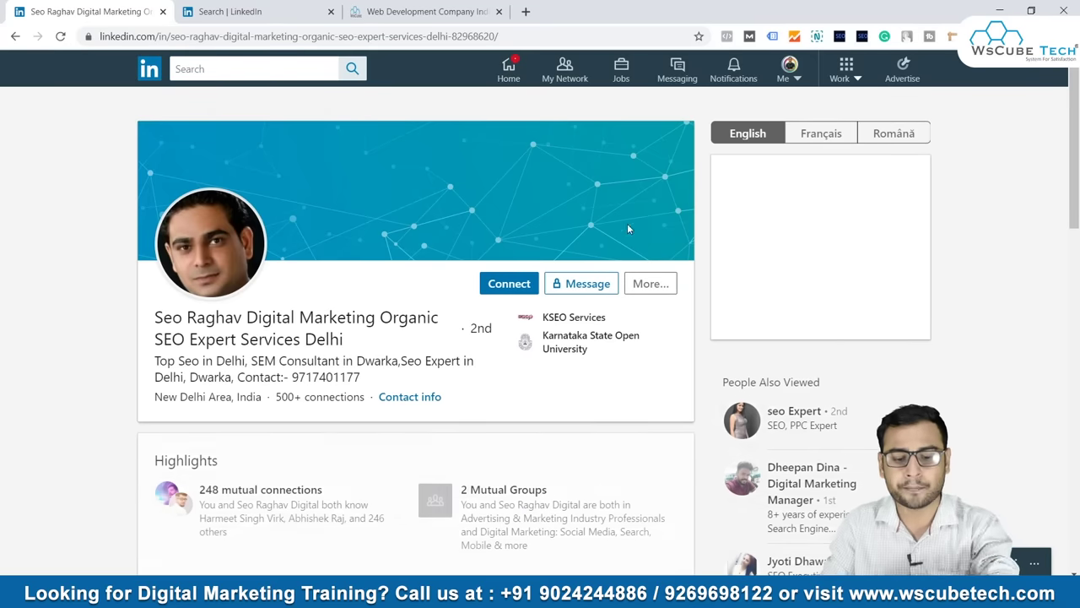
pyautogui.scroll(-3, 563, 268)
pyautogui.moveTo(486, 211); pyautogui.dragTo(467, 189)
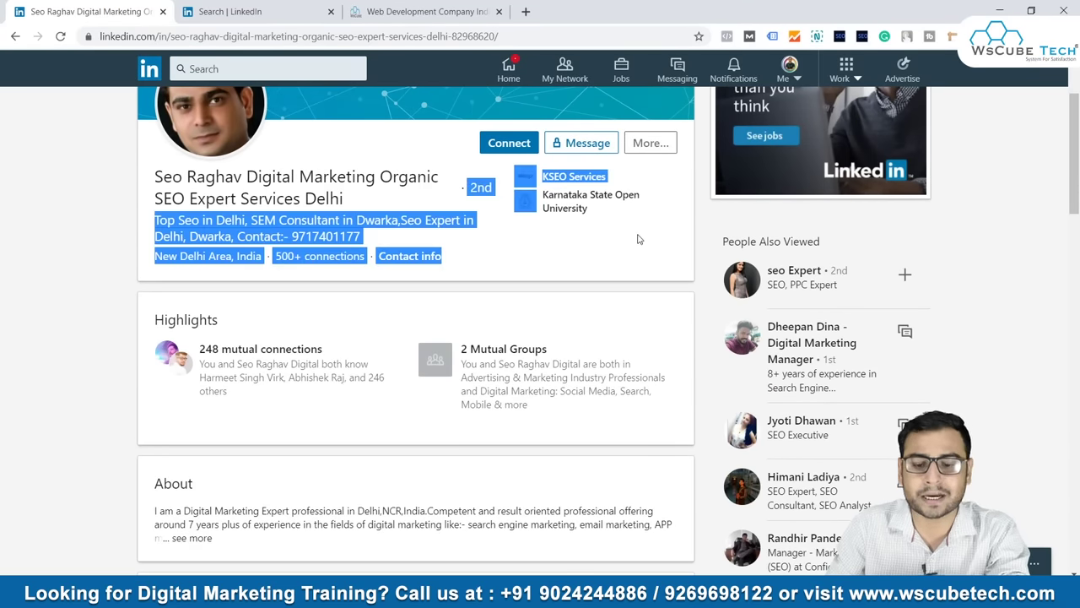
pyautogui.click(679, 225)
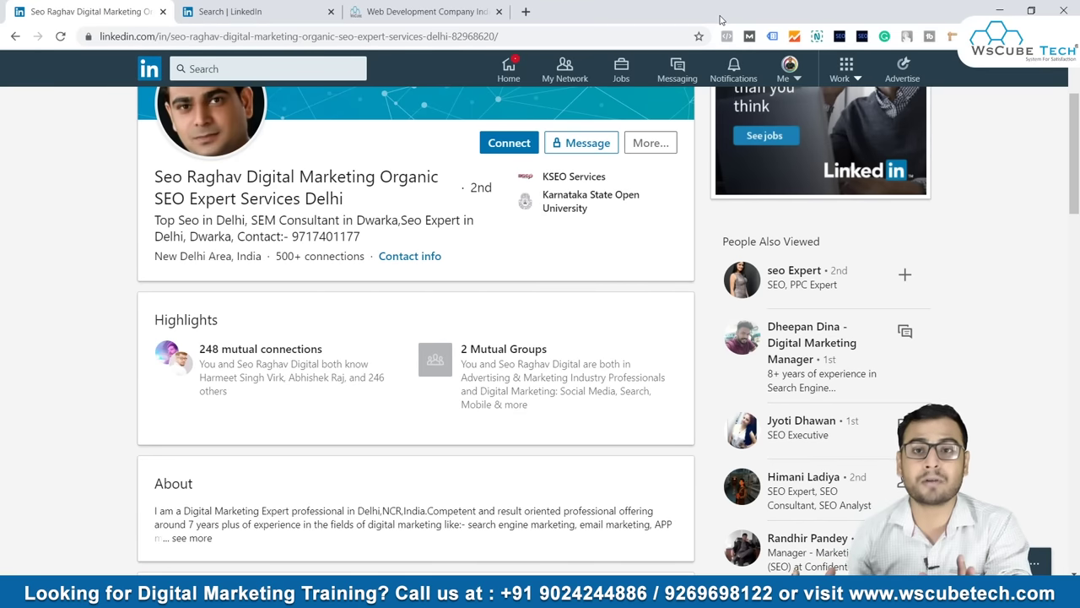
pyautogui.scroll(2, 726, 193)
pyautogui.click(211, 67)
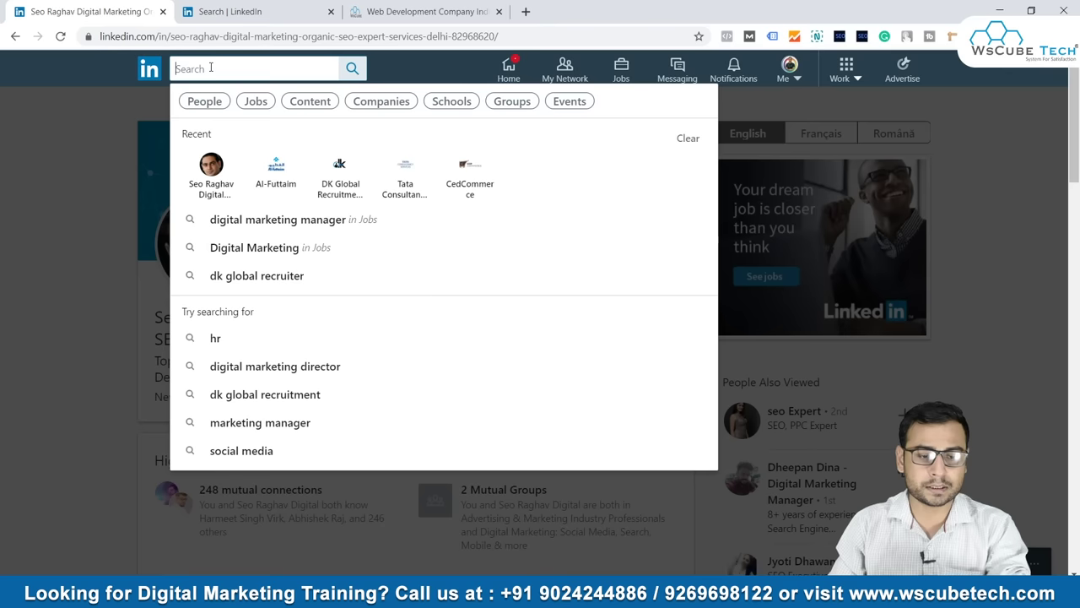
# Step: Search LinkedIn for 'Digital Marketing', correcting the misspelling before running it
pyautogui.write('Digital Marit')
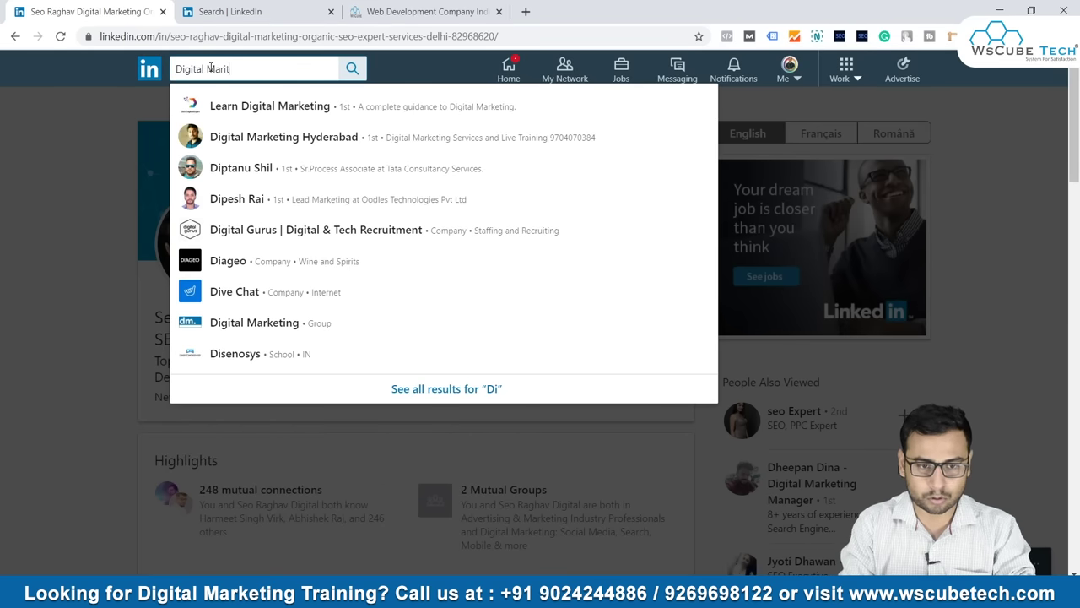
pyautogui.press('BackSpace')
pyautogui.press('BackSpace')
pyautogui.write('keting')
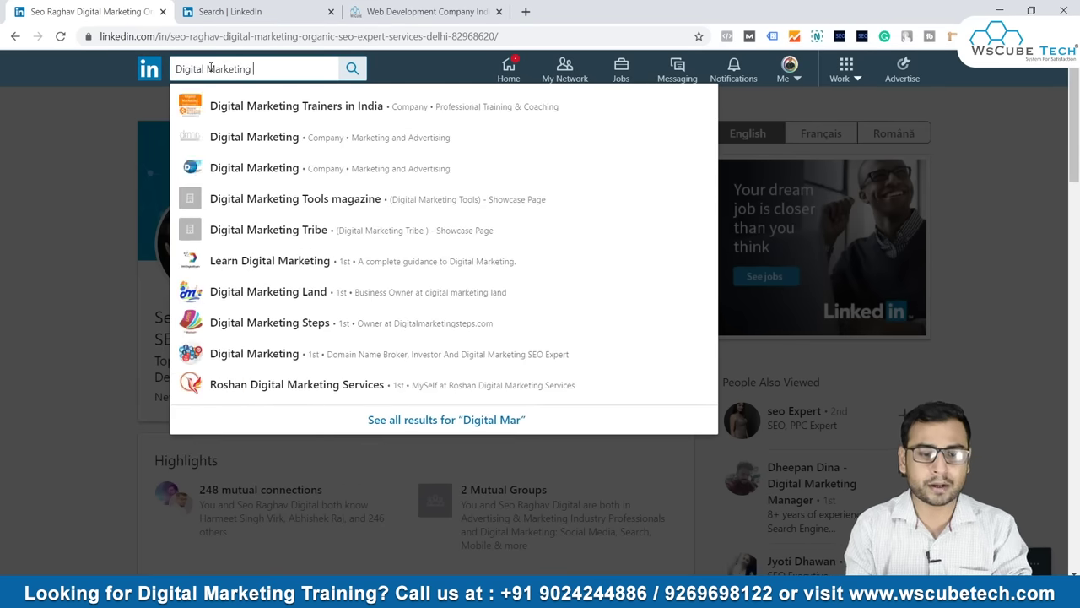
pyautogui.press('Return')
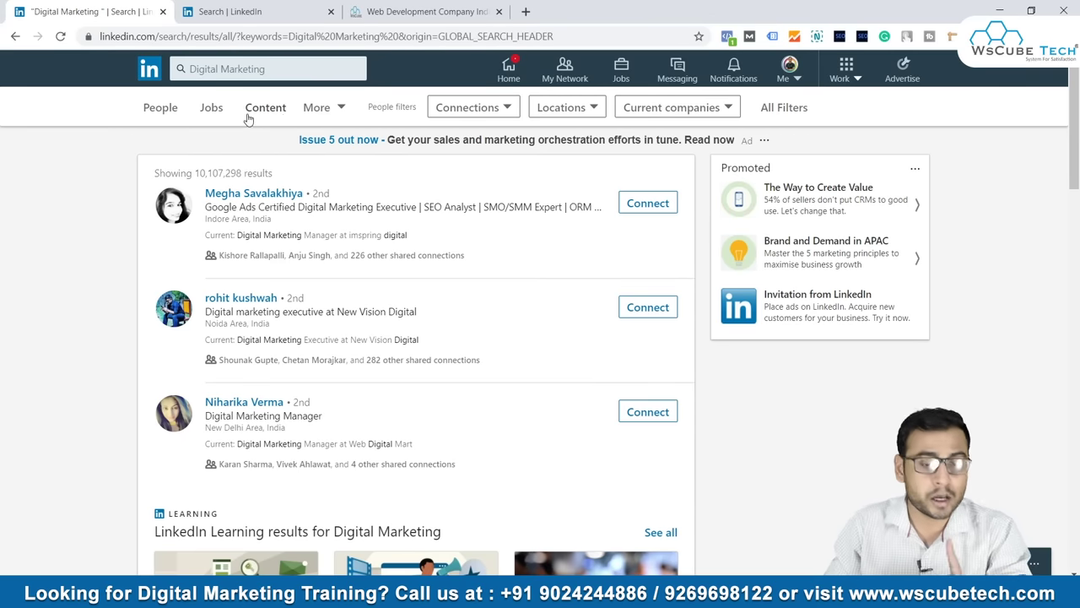
# Step: Show only People results, about 10,100,000 digital marketing professionals, and scroll through them
pyautogui.click(164, 116)
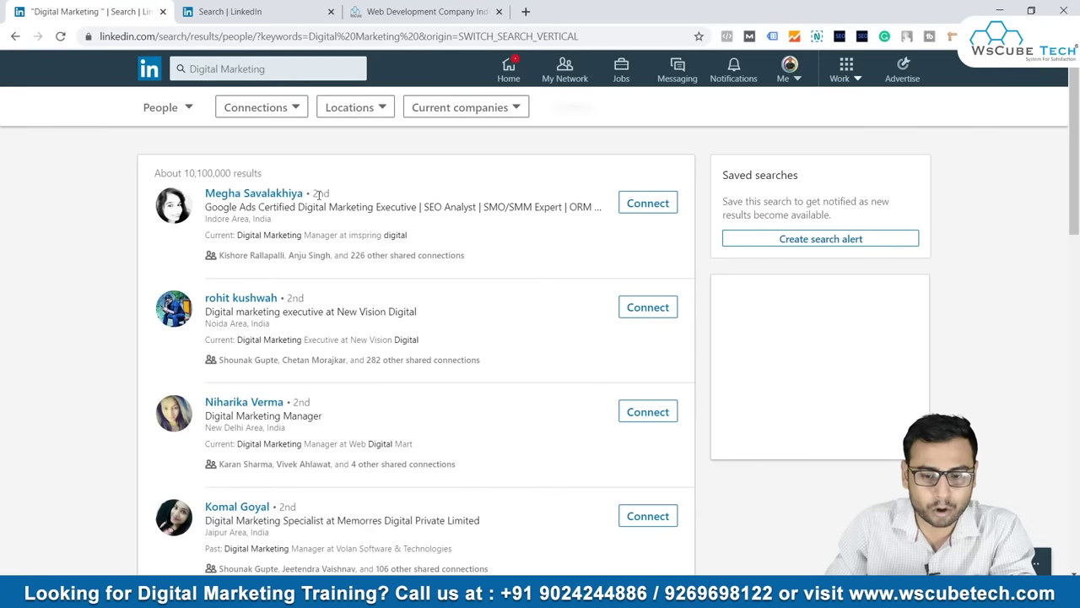
pyautogui.scroll(-2, 446, 212)
pyautogui.scroll(2, 444, 236)
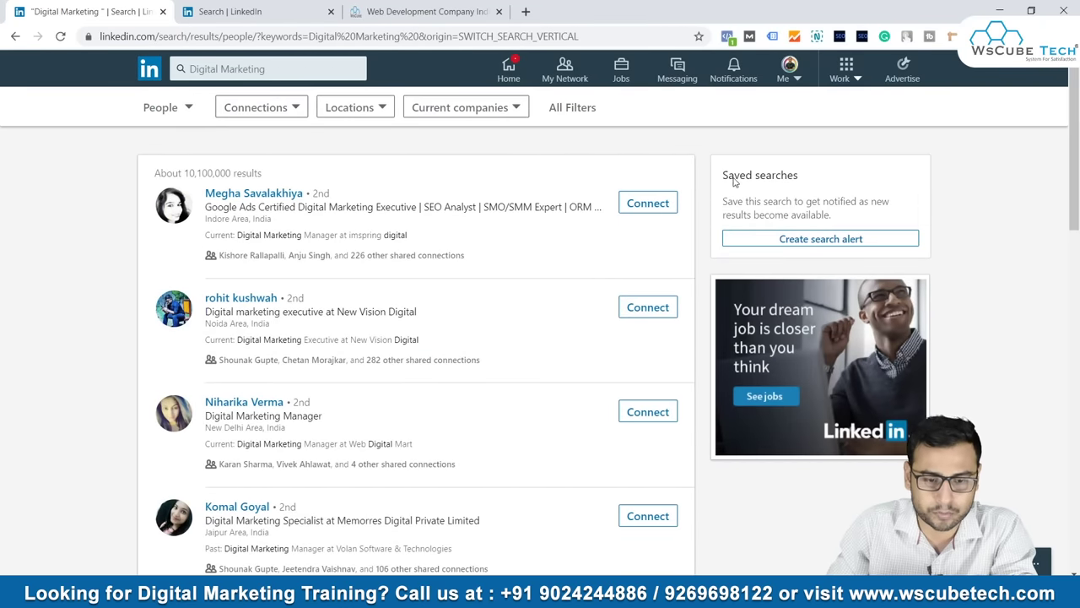
pyautogui.scroll(-3, 306, 335)
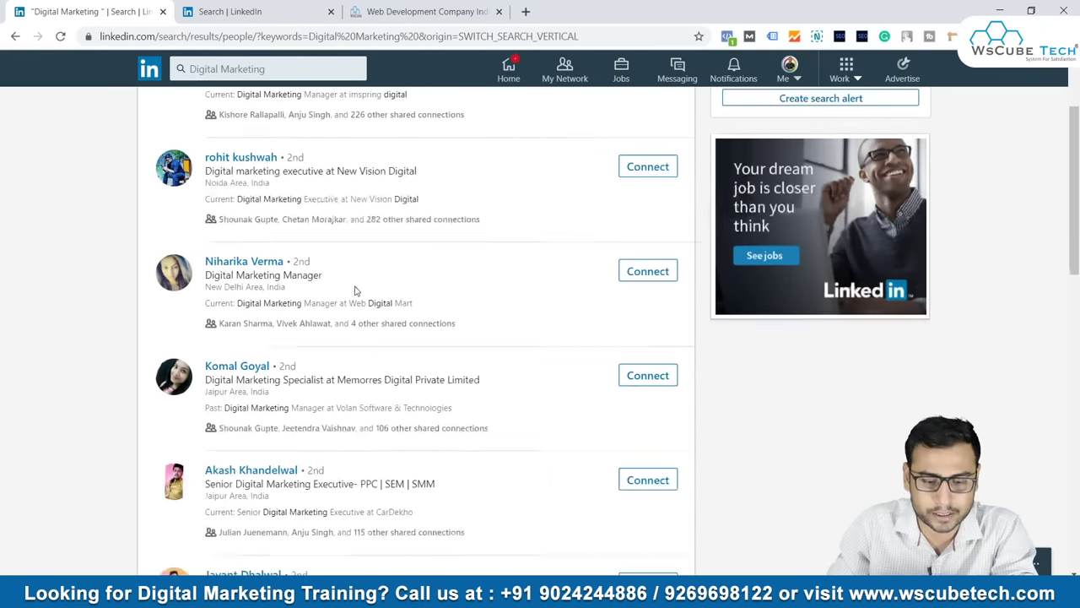
pyautogui.scroll(-5, 286, 325)
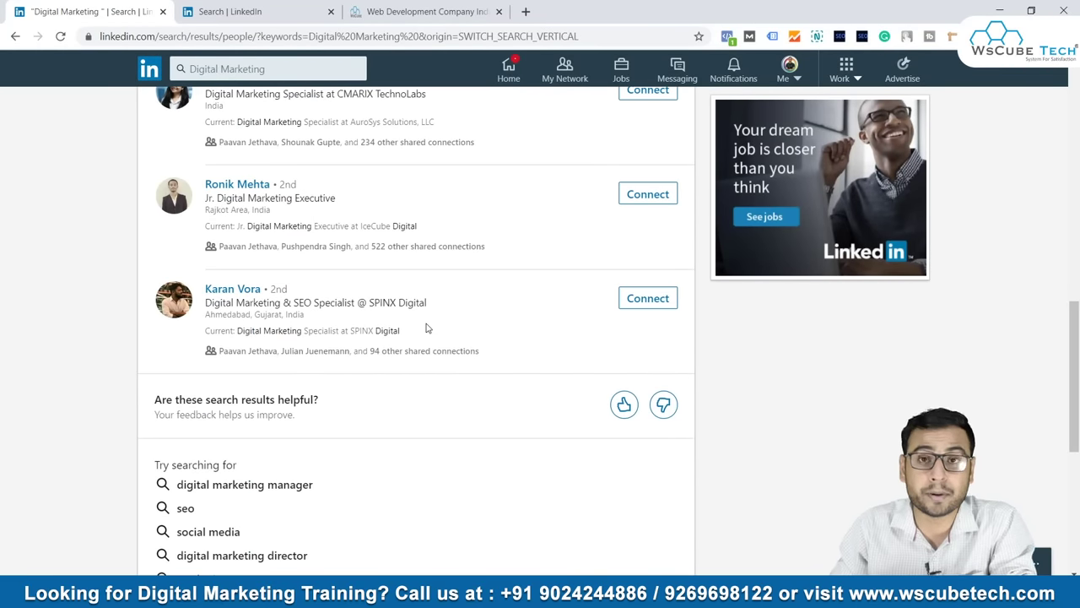
pyautogui.scroll(10, 406, 306)
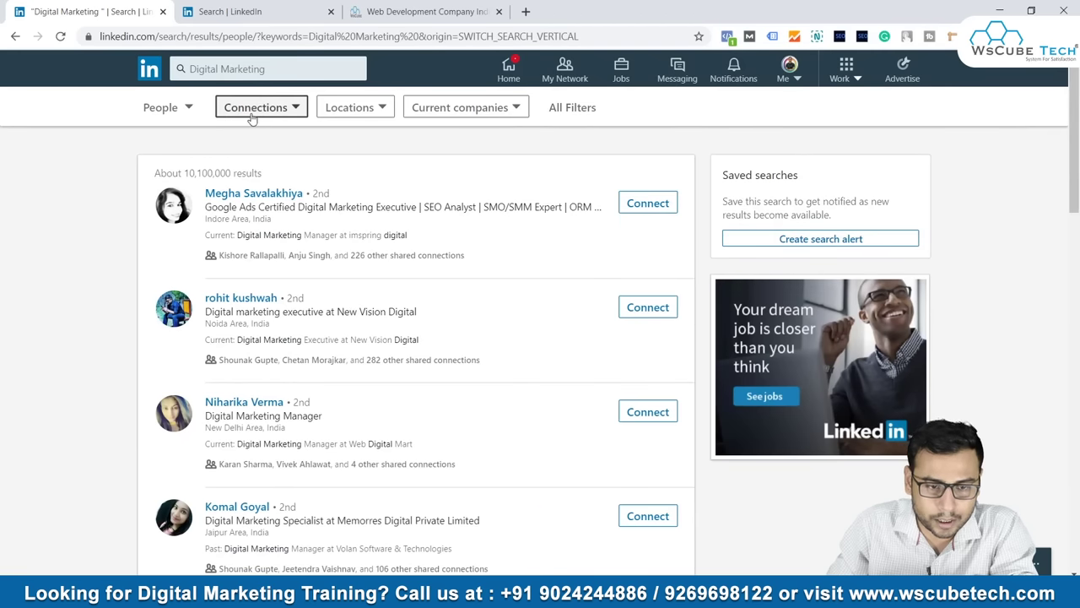
# Step: Tick and untick the 1st, 2nd and 3rd+ connection options, closing that filter unapplied
pyautogui.click(277, 113)
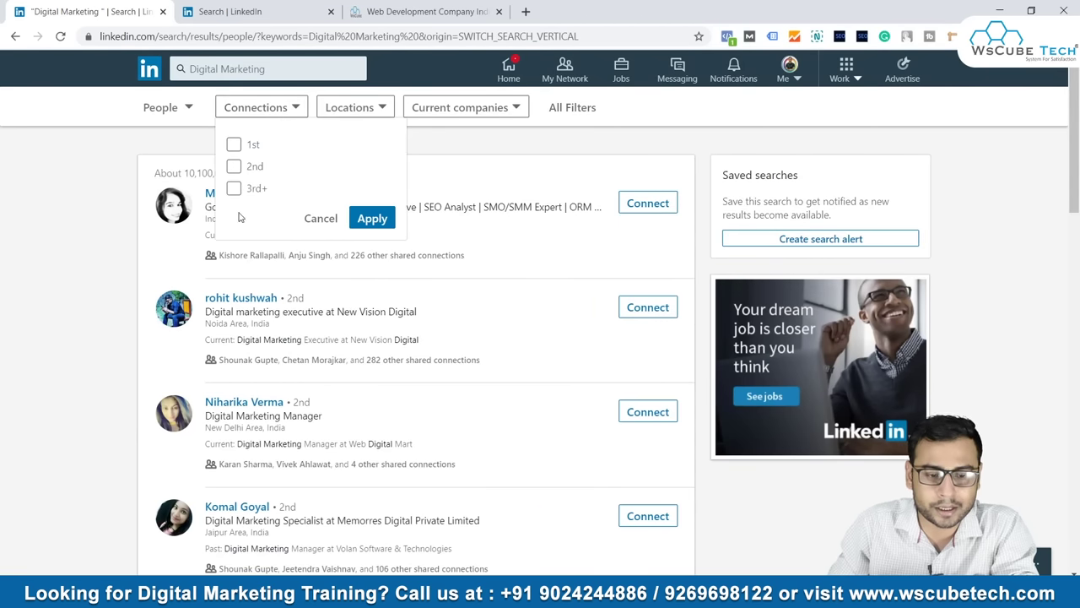
pyautogui.click(250, 144)
pyautogui.click(245, 166)
pyautogui.click(253, 192)
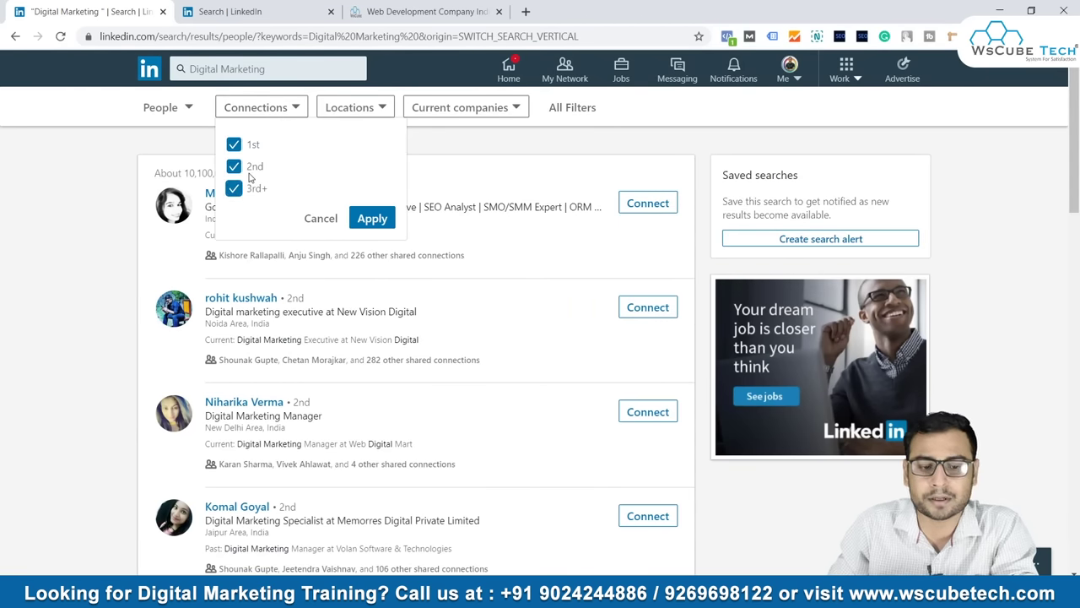
pyautogui.click(234, 166)
pyautogui.click(233, 144)
pyautogui.click(234, 188)
pyautogui.click(325, 219)
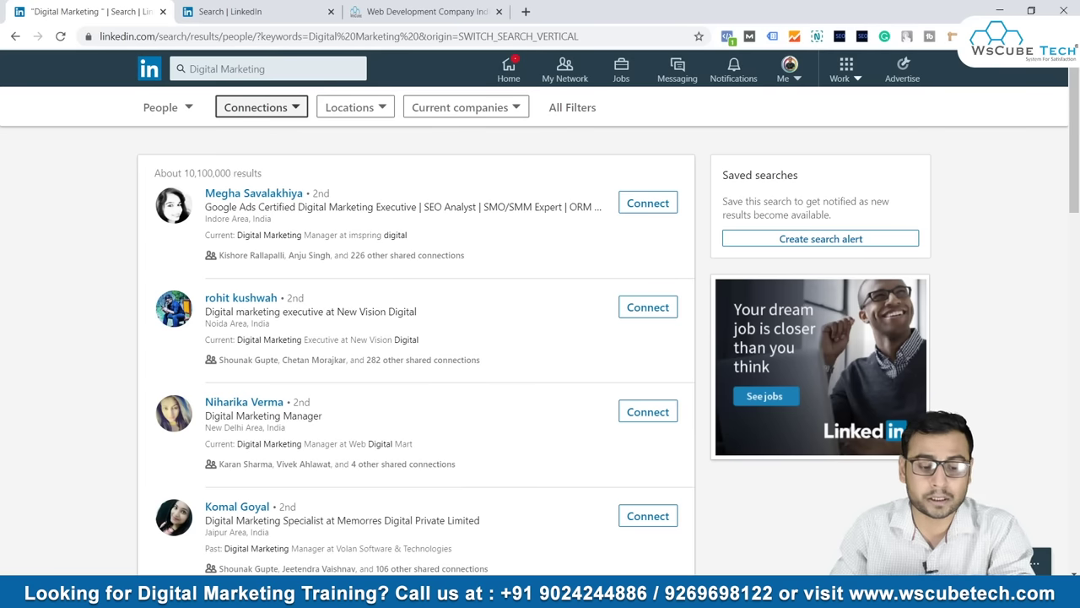
pyautogui.scroll(-1, 385, 241)
pyautogui.scroll(1, 386, 242)
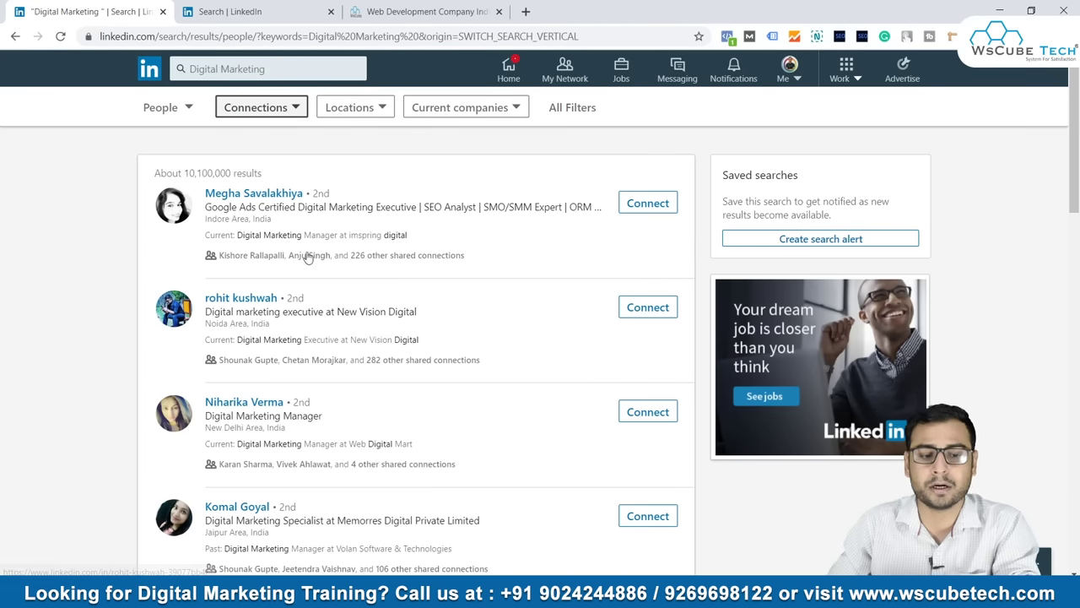
# Step: Filter current companies to Amazon Web Services (AWS), Google and Microsoft and apply it
pyautogui.click(445, 106)
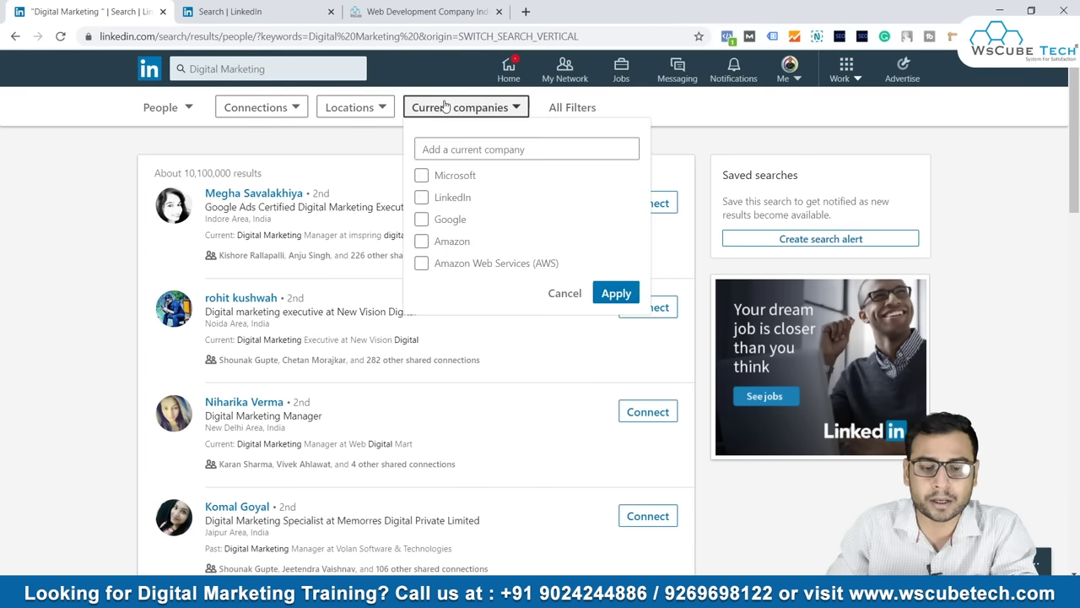
pyautogui.click(344, 134)
pyautogui.click(388, 113)
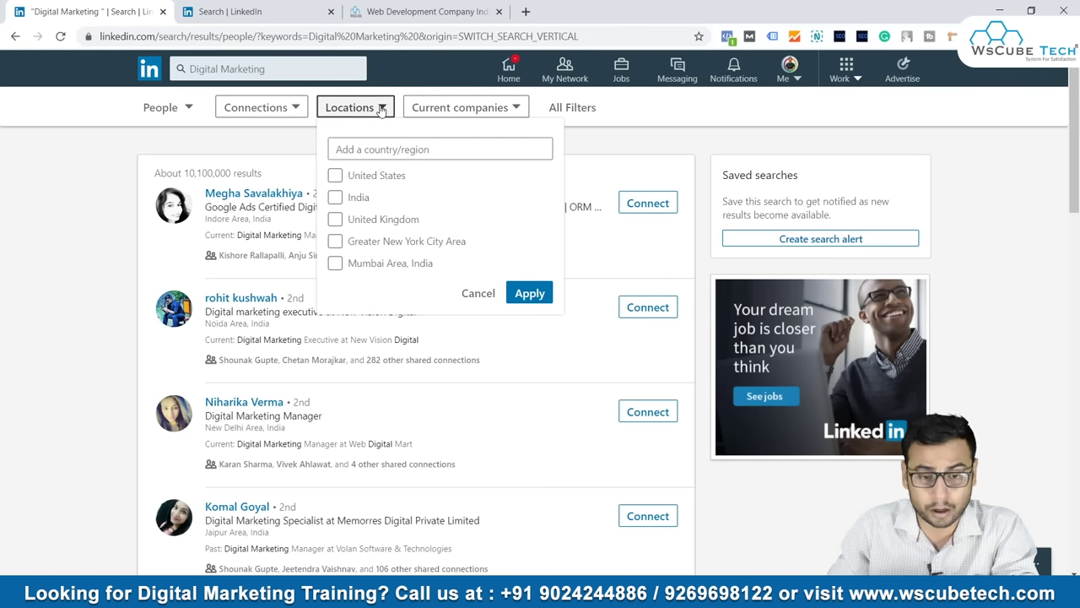
pyautogui.click(314, 133)
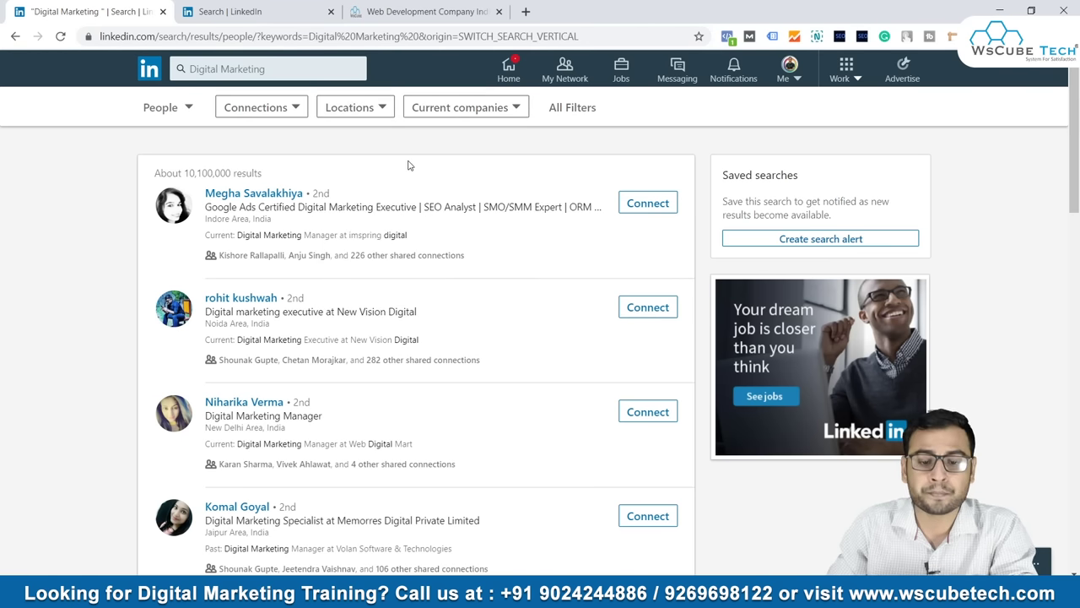
pyautogui.click(476, 108)
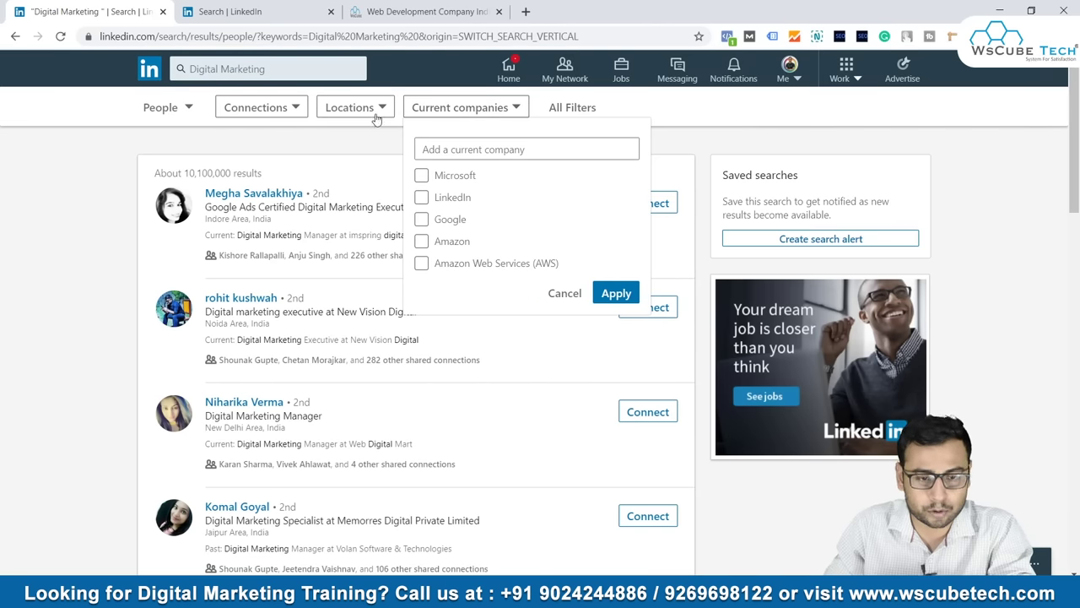
pyautogui.click(518, 264)
pyautogui.click(421, 219)
pyautogui.click(421, 175)
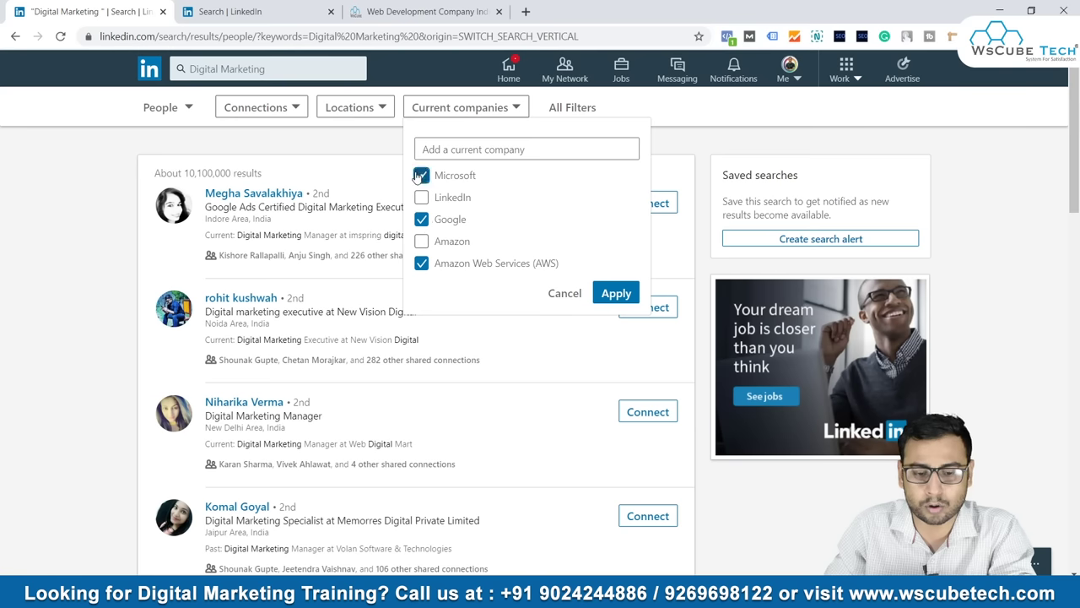
pyautogui.click(616, 293)
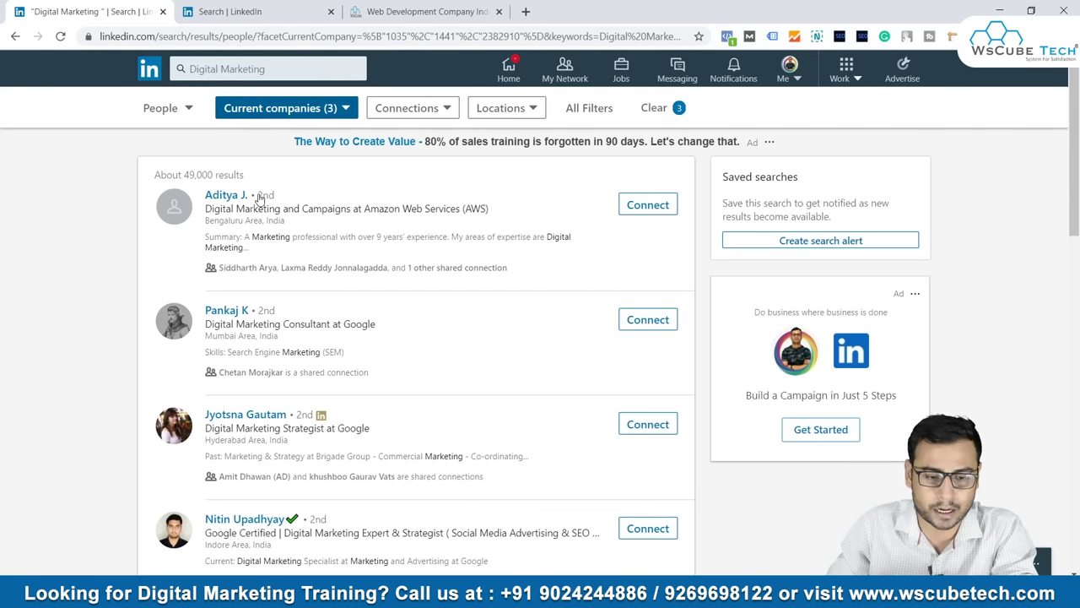
# Step: Scroll through the company-filtered people results, then clear all search filters
pyautogui.scroll(-2, 579, 338)
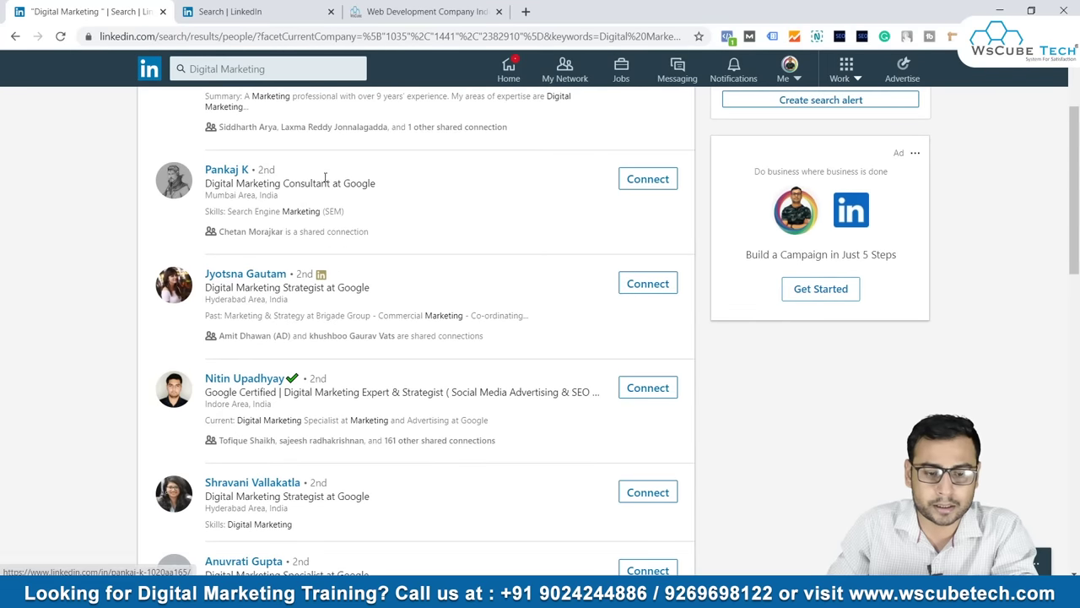
pyautogui.scroll(-2, 312, 265)
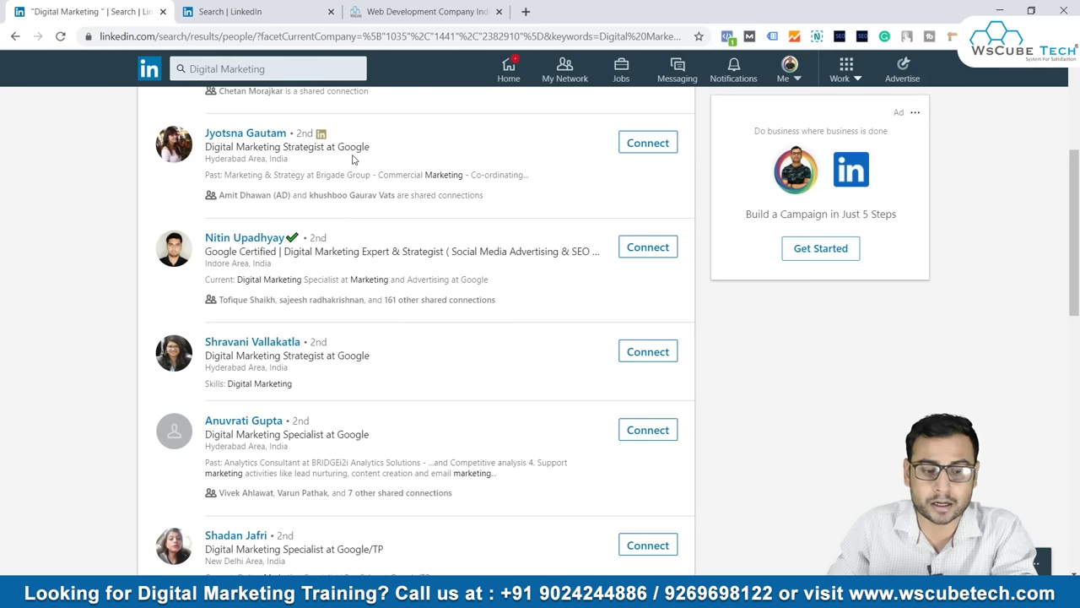
pyautogui.scroll(-7, 454, 205)
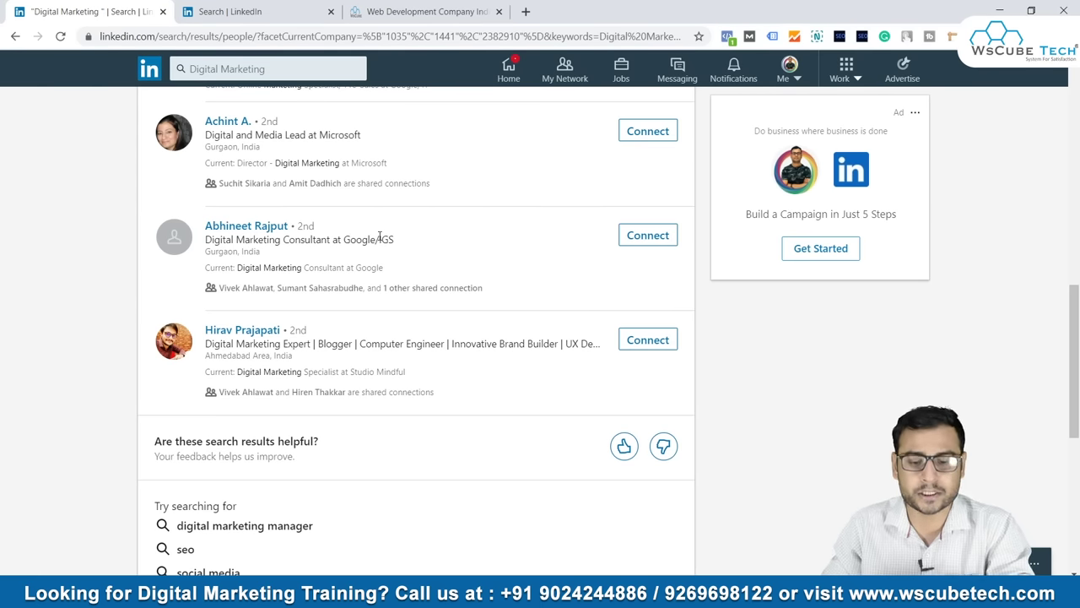
pyautogui.scroll(10, 470, 335)
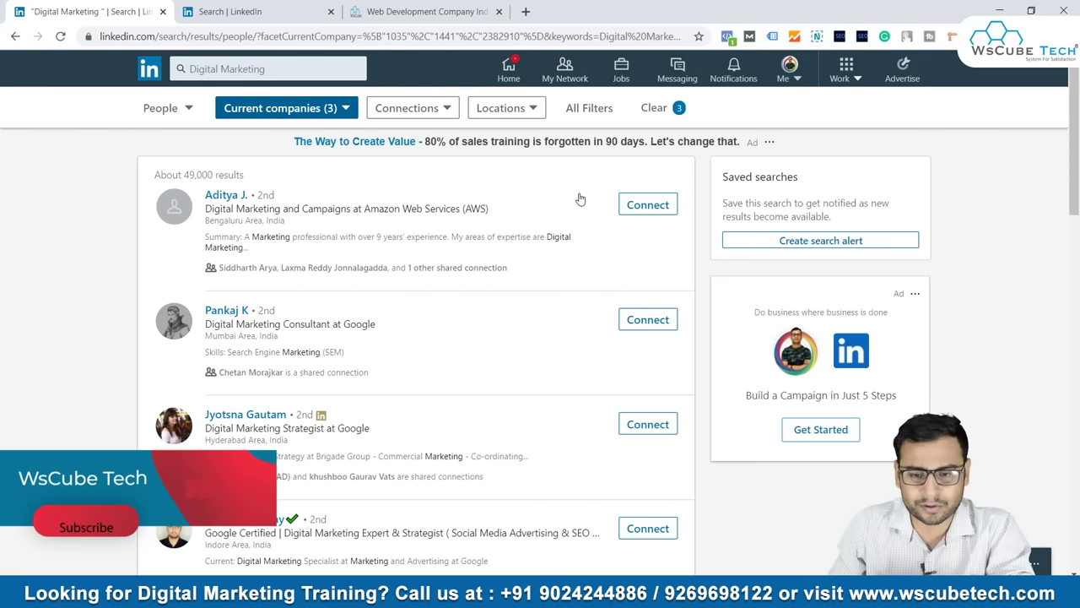
pyautogui.click(655, 107)
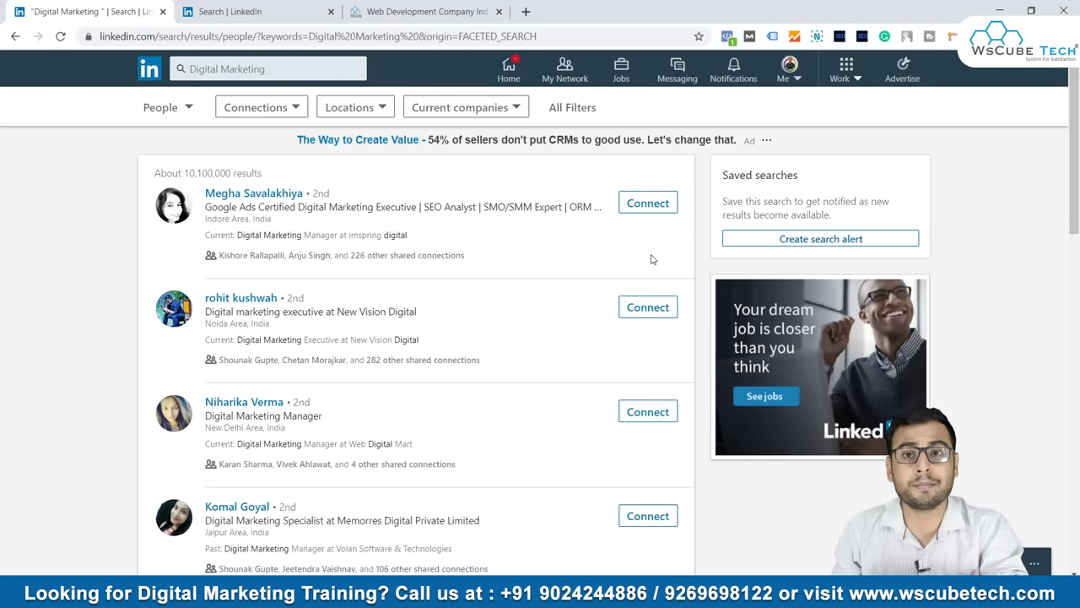
pyautogui.scroll(-4, 520, 129)
pyautogui.click(621, 69)
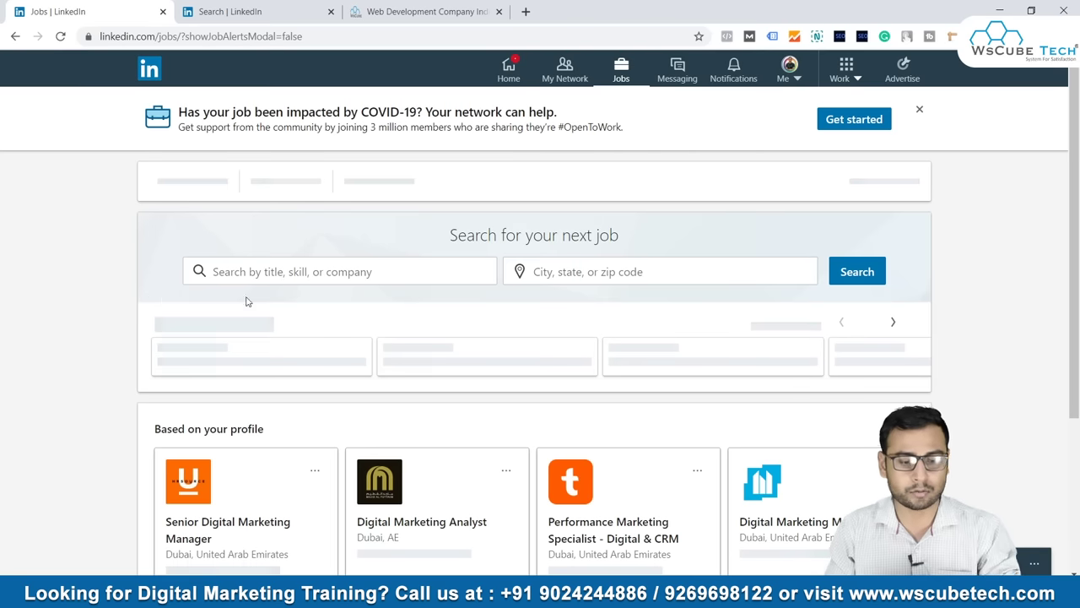
pyautogui.click(366, 270)
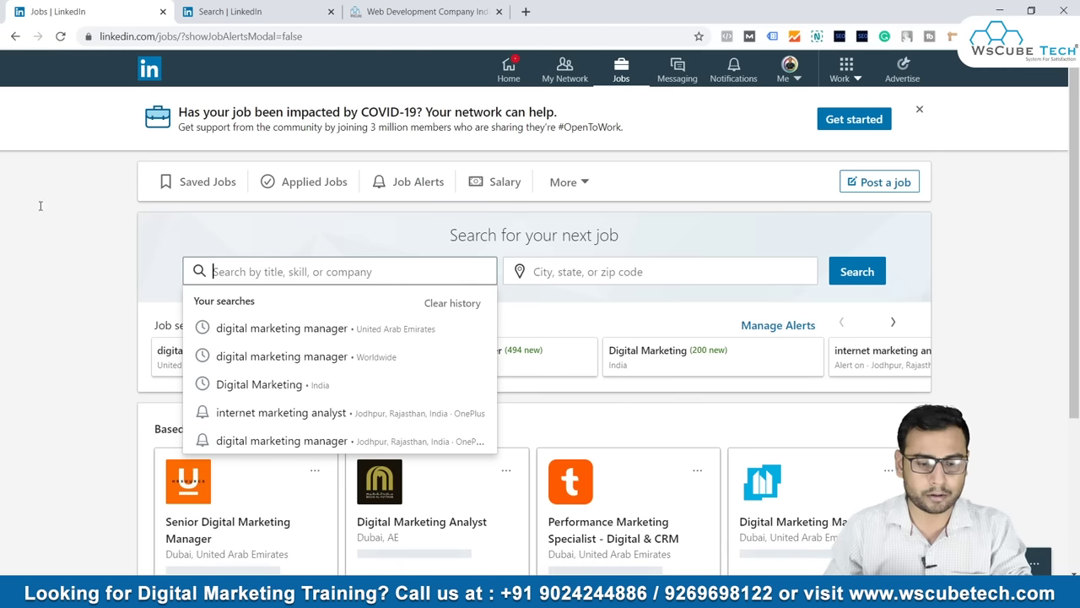
pyautogui.write('Digital')
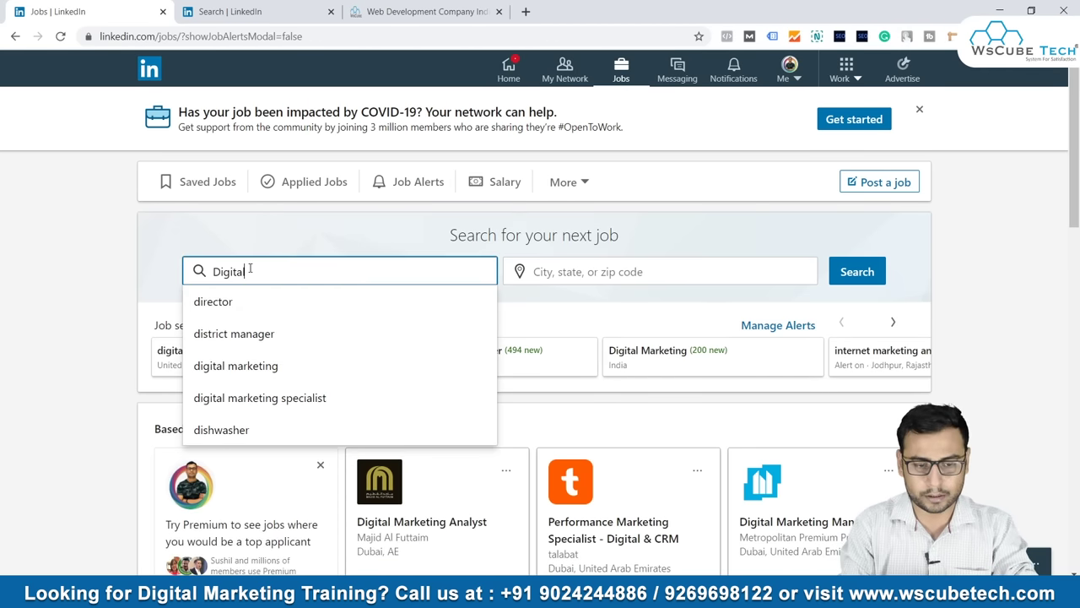
pyautogui.write(' Marketing')
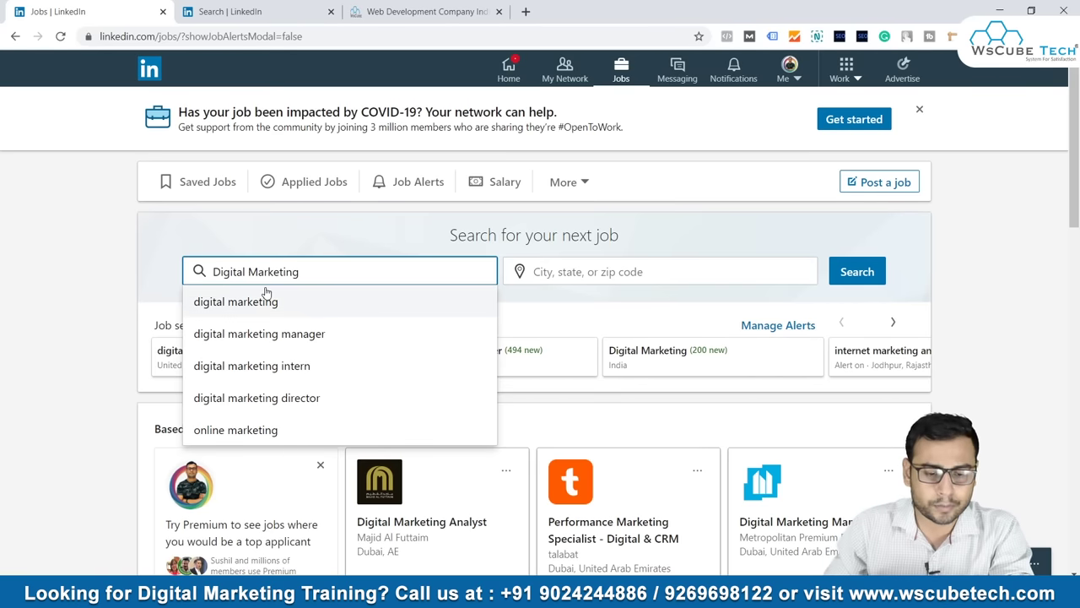
pyautogui.click(266, 295)
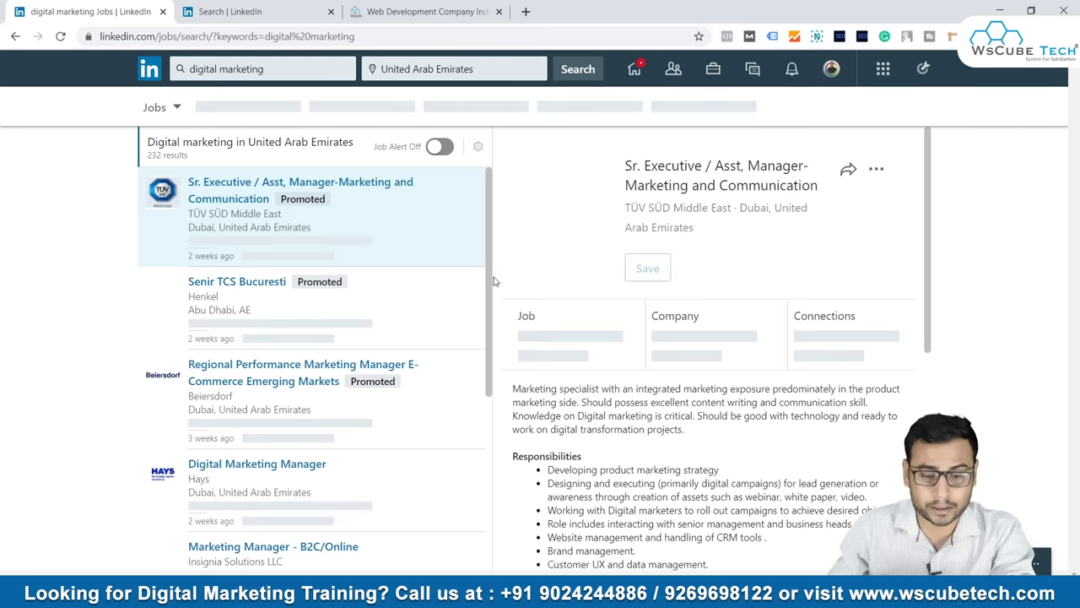
pyautogui.scroll(-2, 429, 281)
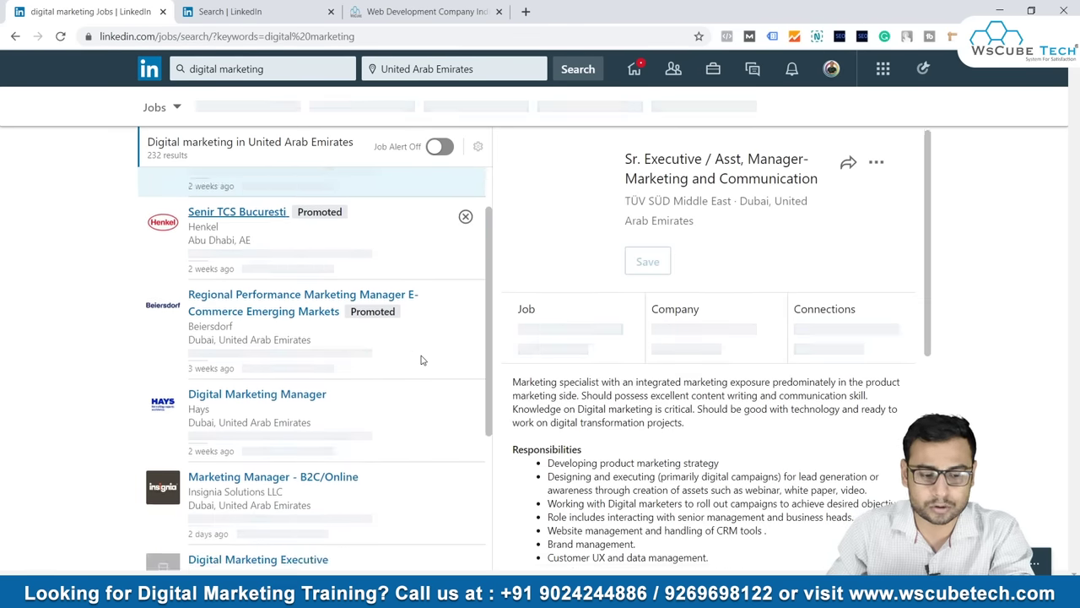
pyautogui.scroll(1, 411, 366)
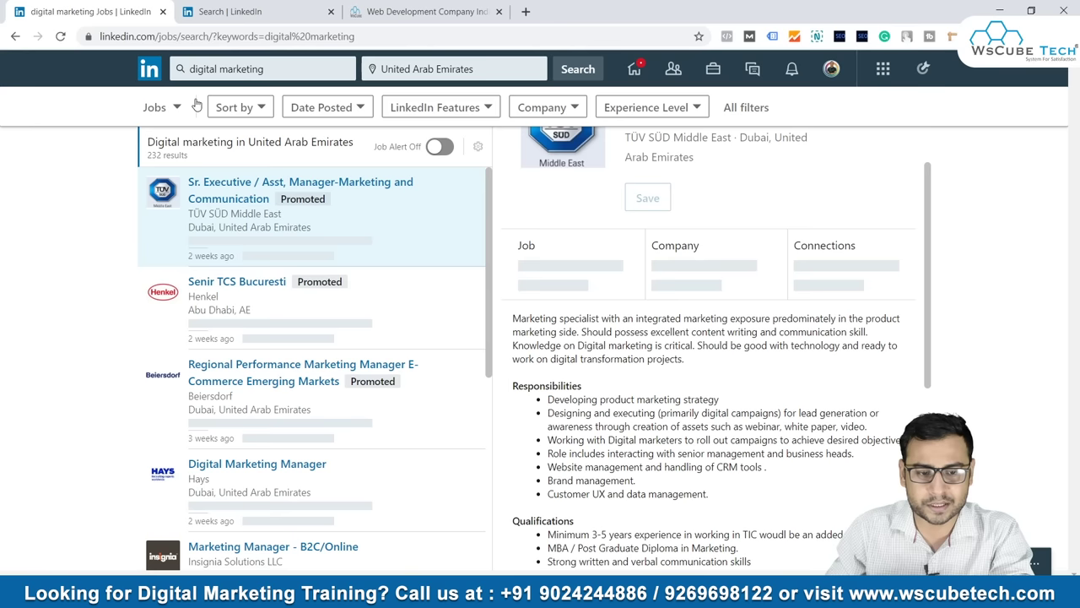
# Step: Preview the Features, Company and Experience level filters, then apply Date posted: Past 24 hours (9 jobs)
pyautogui.click(463, 113)
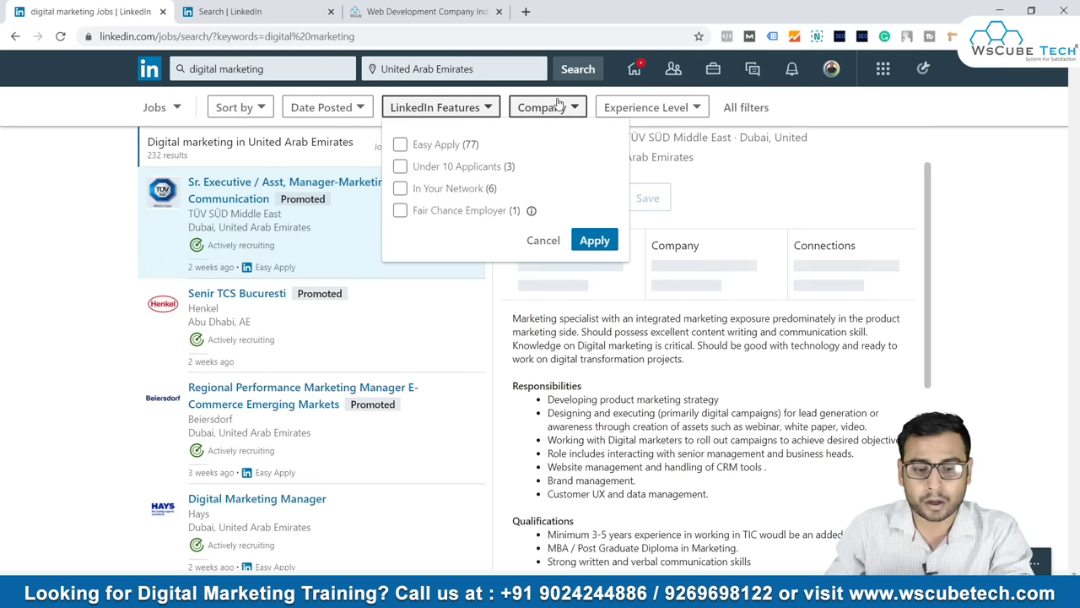
pyautogui.click(553, 108)
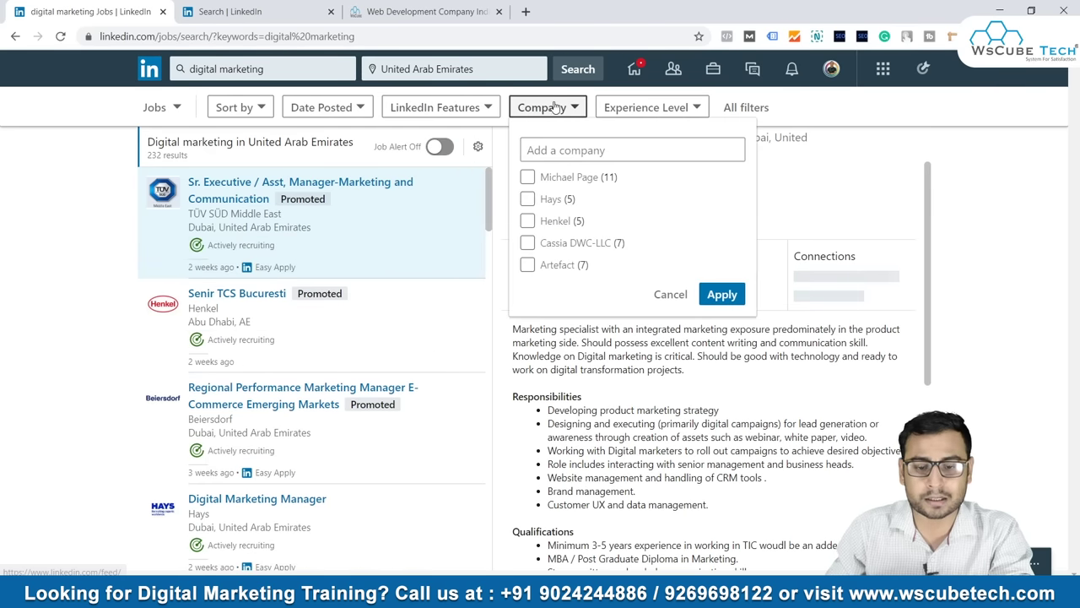
pyautogui.click(662, 108)
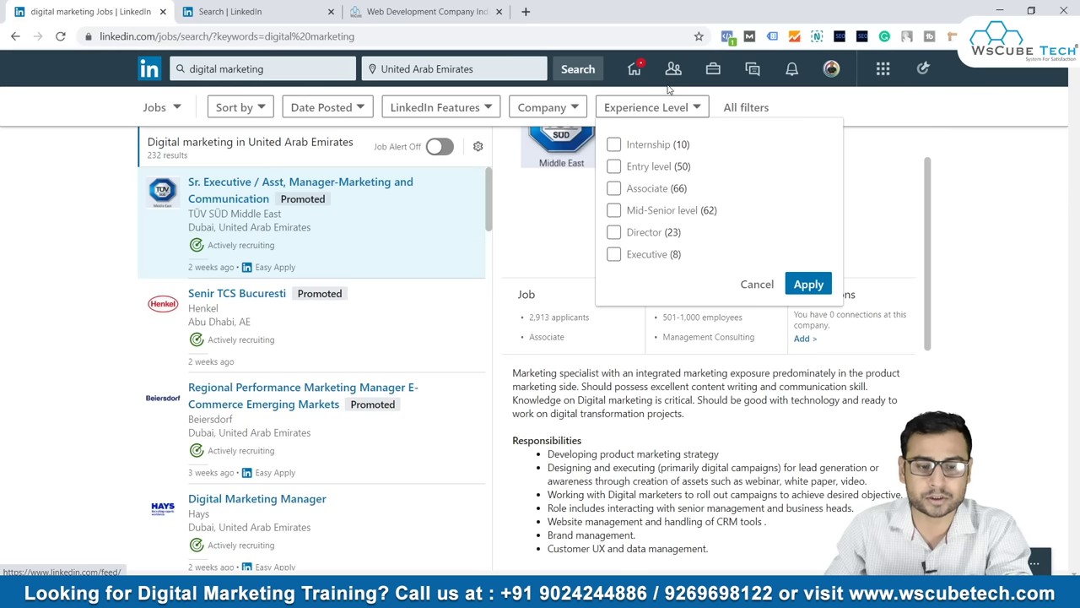
pyautogui.click(324, 112)
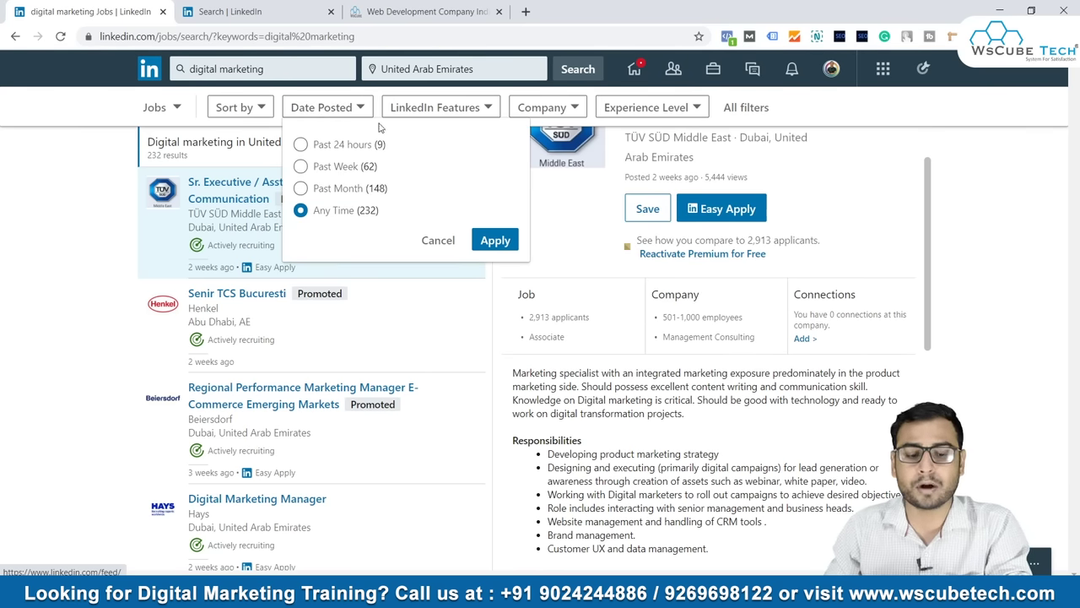
pyautogui.click(301, 144)
pyautogui.click(495, 240)
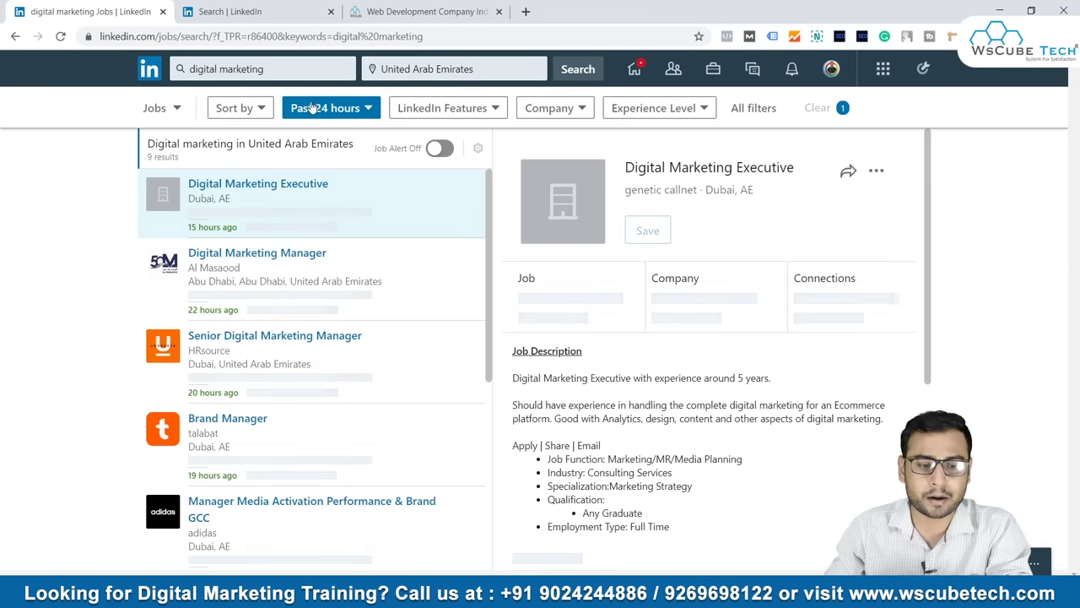
# Step: Check Sort by without changing it, scroll the UAE job results, then clear the Past 24 hours filter
pyautogui.click(240, 108)
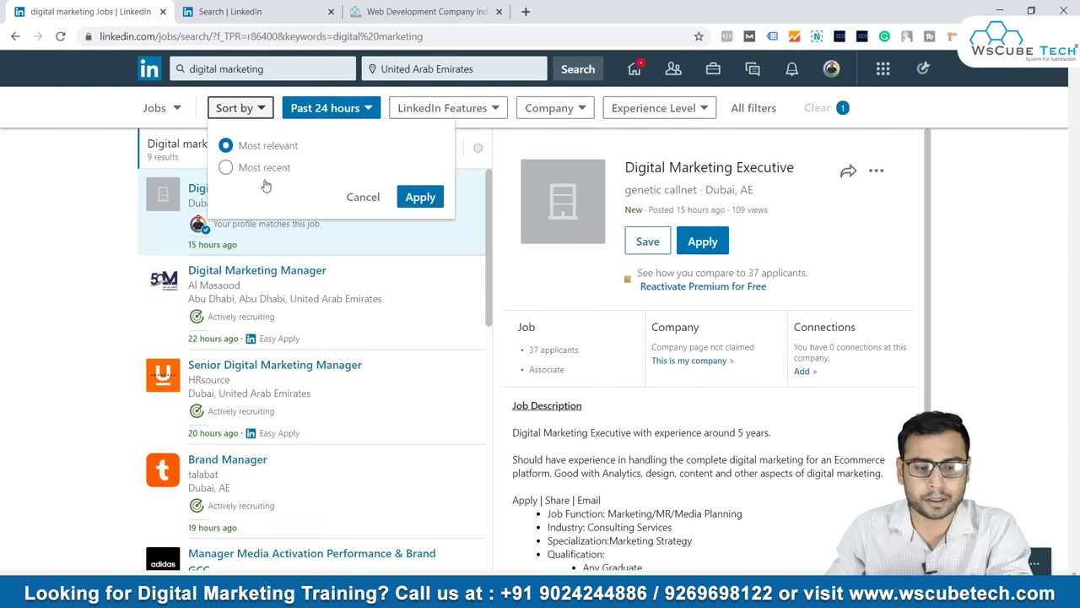
pyautogui.click(41, 253)
pyautogui.scroll(-2, 391, 268)
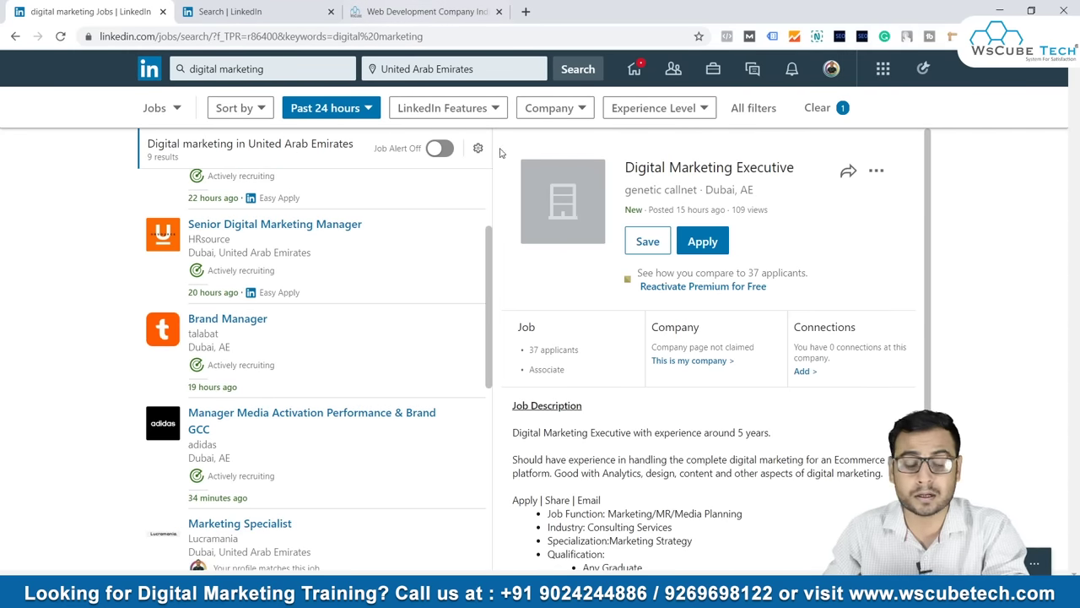
pyautogui.scroll(-2, 343, 212)
pyautogui.scroll(-1, 332, 372)
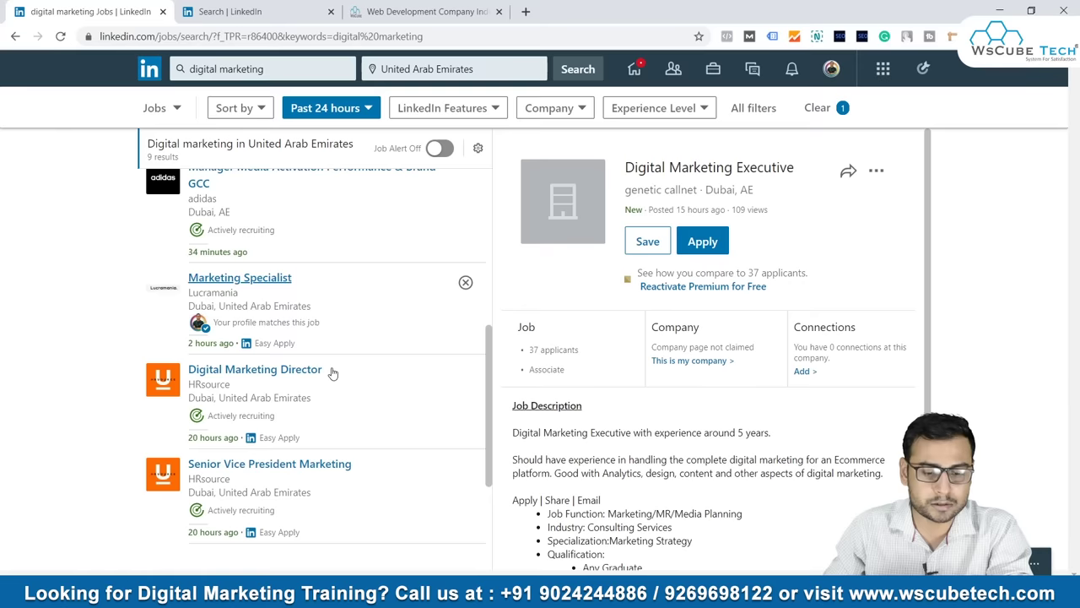
pyautogui.scroll(-2, 332, 372)
pyautogui.scroll(-2, 701, 392)
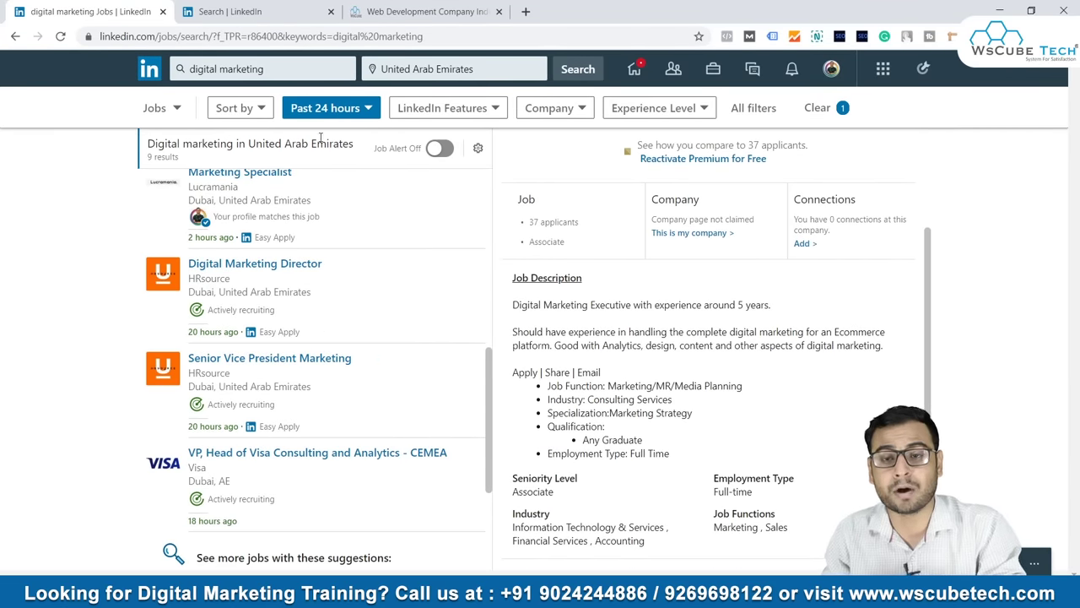
pyautogui.scroll(2, 848, 338)
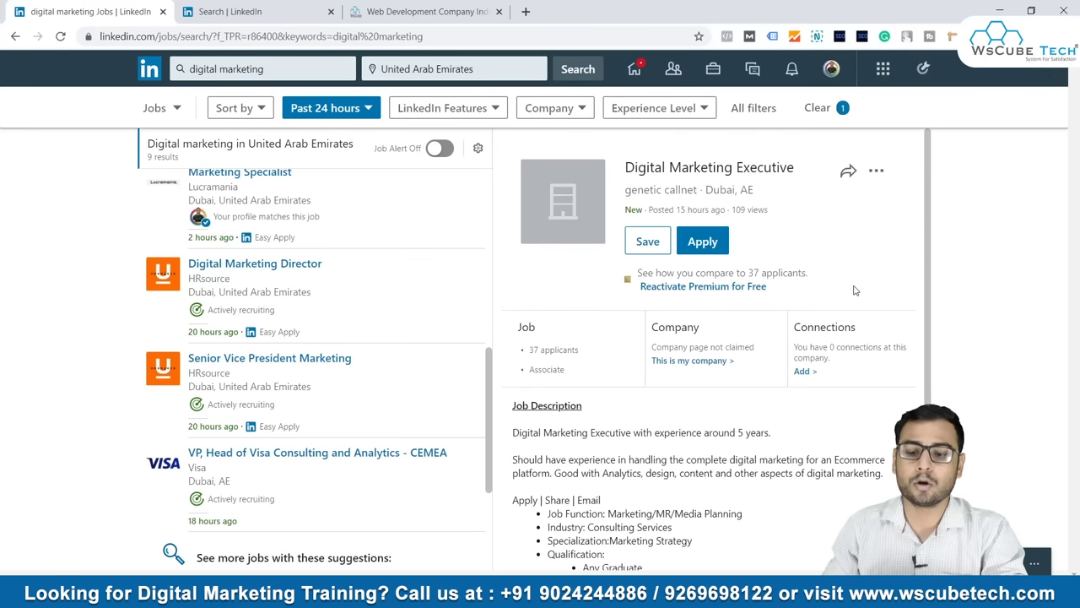
pyautogui.click(816, 108)
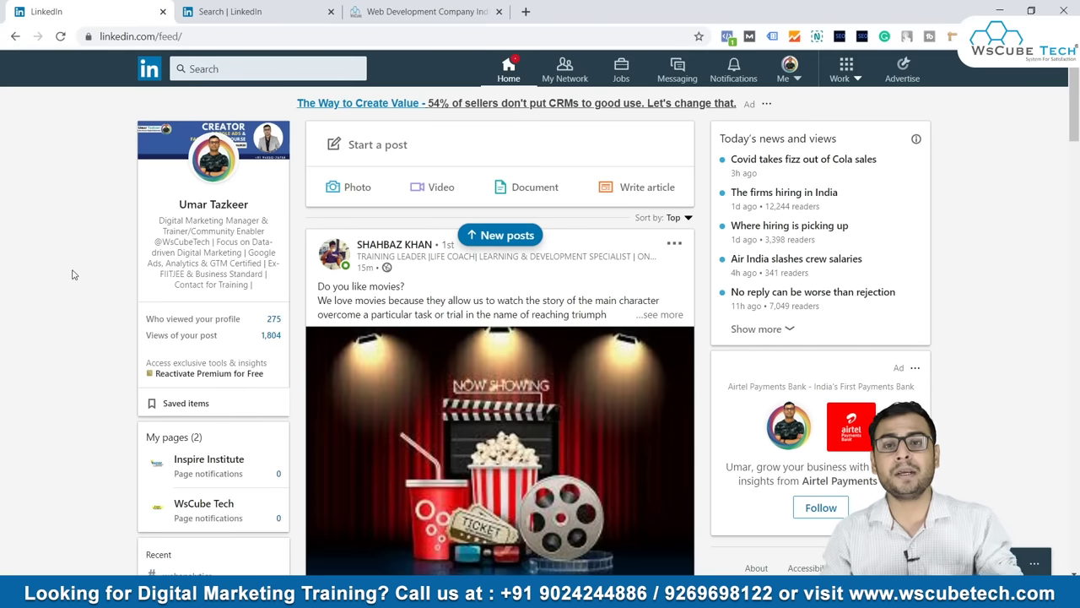
pyautogui.click(648, 188)
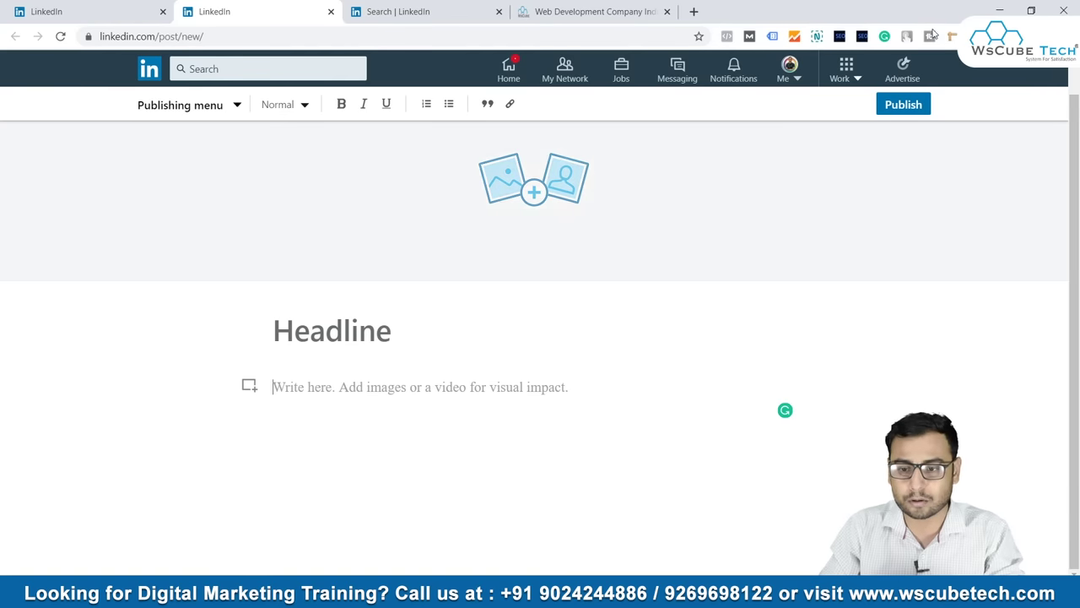
pyautogui.click(149, 69)
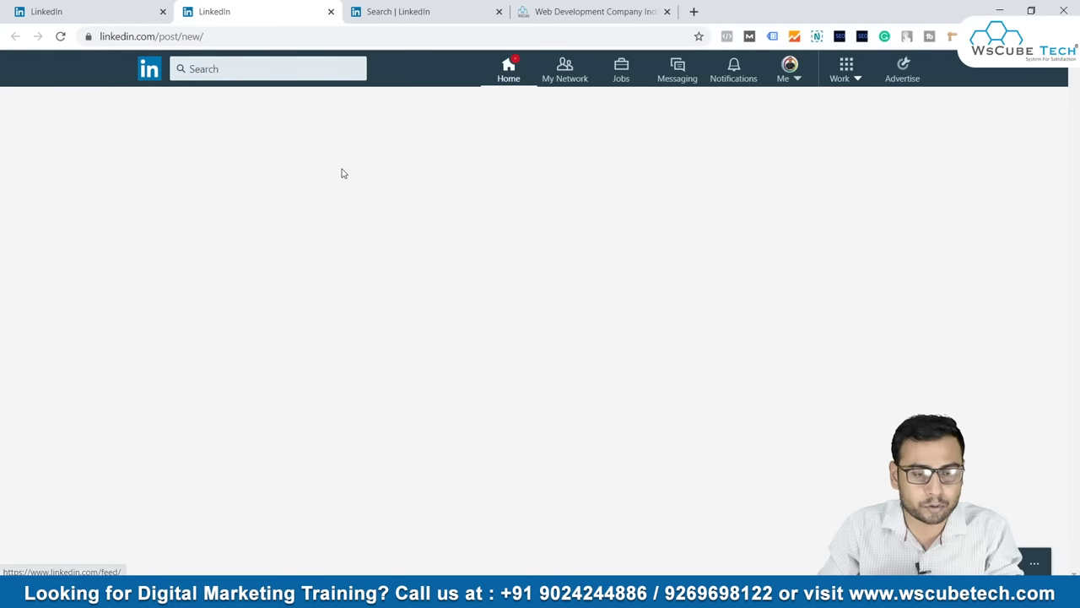
# Step: Go to Posts & Activity, scroll the posts, then show Articles, led by the 2019 social media article
pyautogui.click(789, 72)
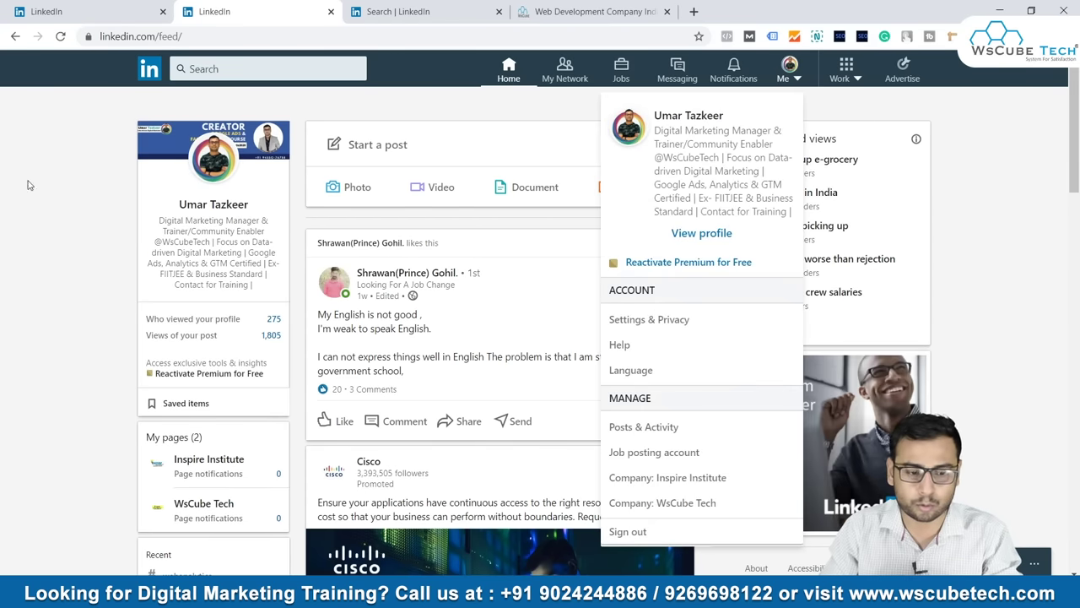
pyautogui.scroll(-10, 337, 270)
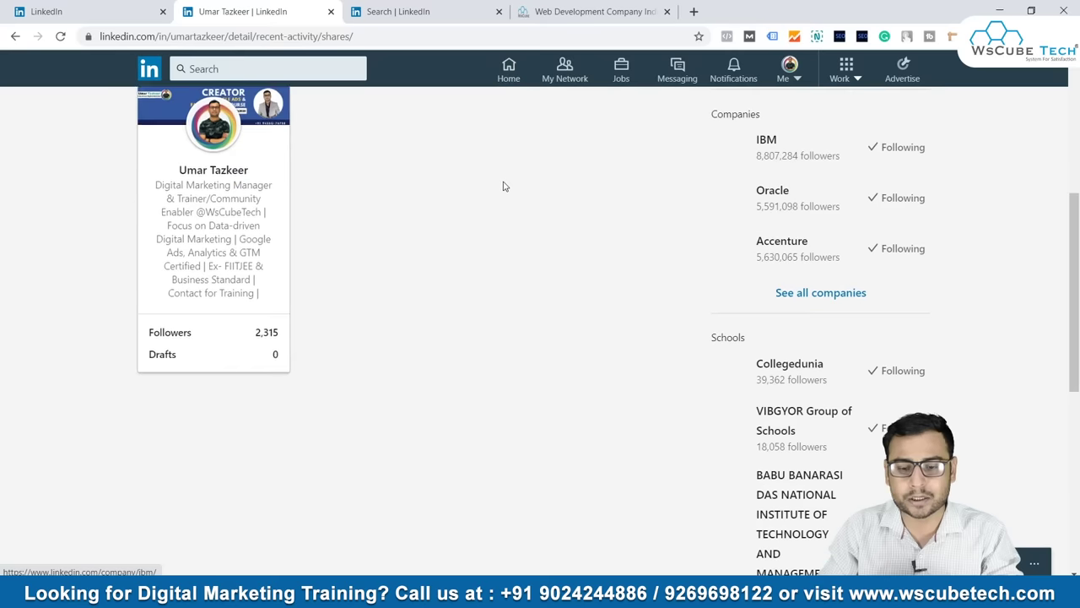
pyautogui.scroll(-10, 579, 200)
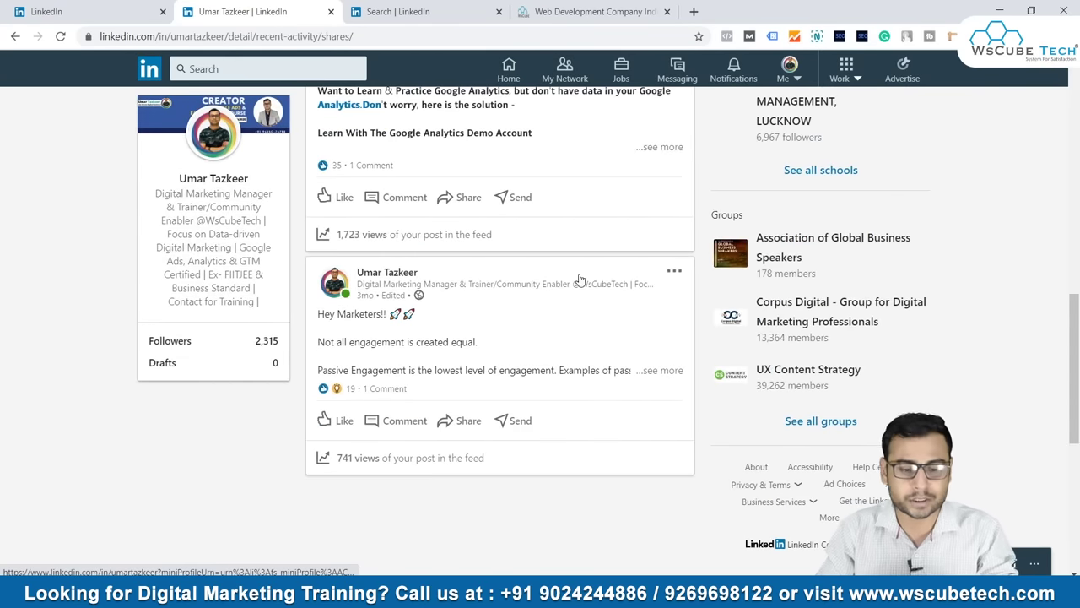
pyautogui.scroll(-2, 505, 287)
pyautogui.scroll(10, 532, 270)
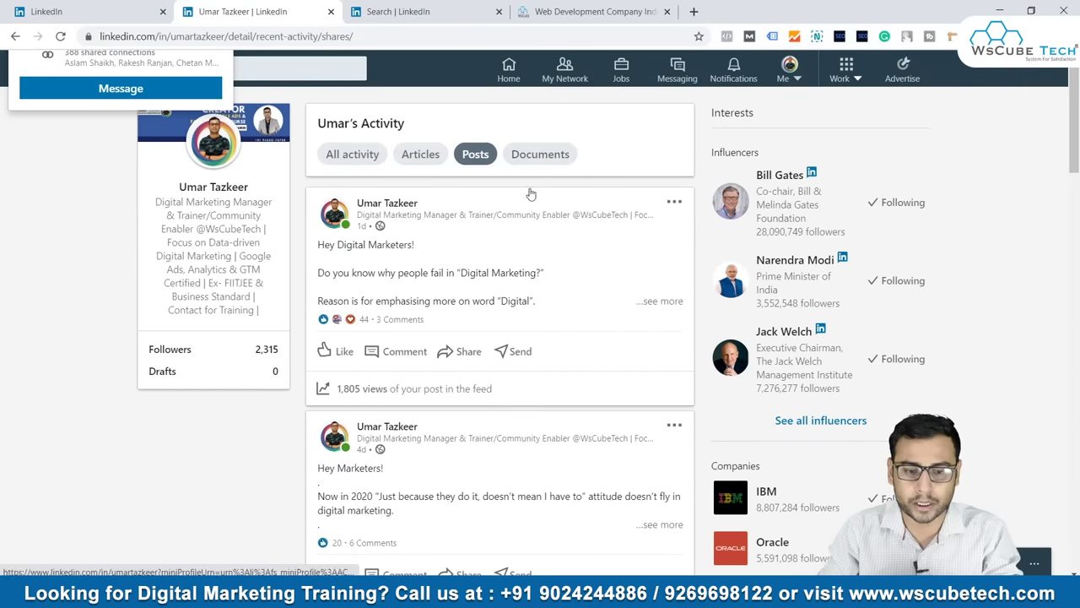
pyautogui.click(433, 159)
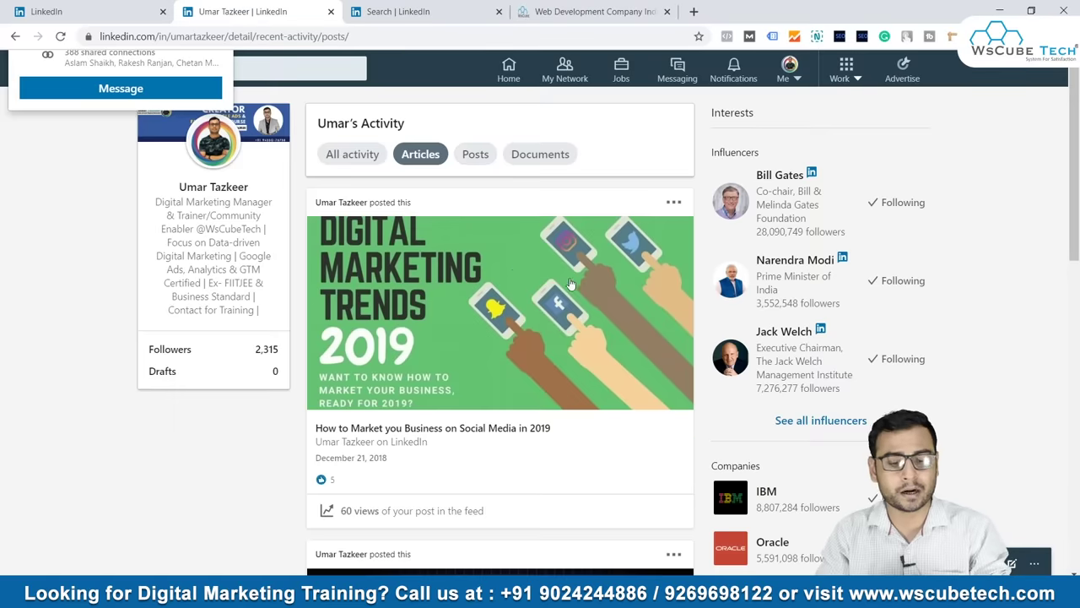
pyautogui.scroll(-6, 569, 282)
pyautogui.scroll(8, 604, 403)
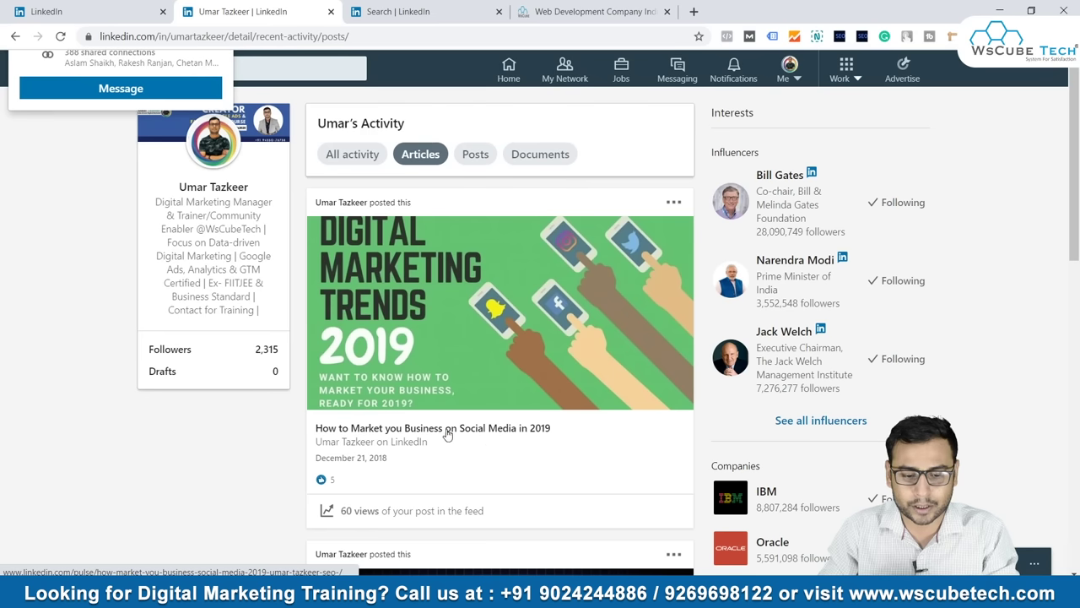
# Step: Open the social media marketing and Google Algorithm articles in new tabs
pyautogui.keyDown('ctrl'); pyautogui.click(504, 430); pyautogui.keyUp('ctrl')
pyautogui.scroll(-4, 732, 395)
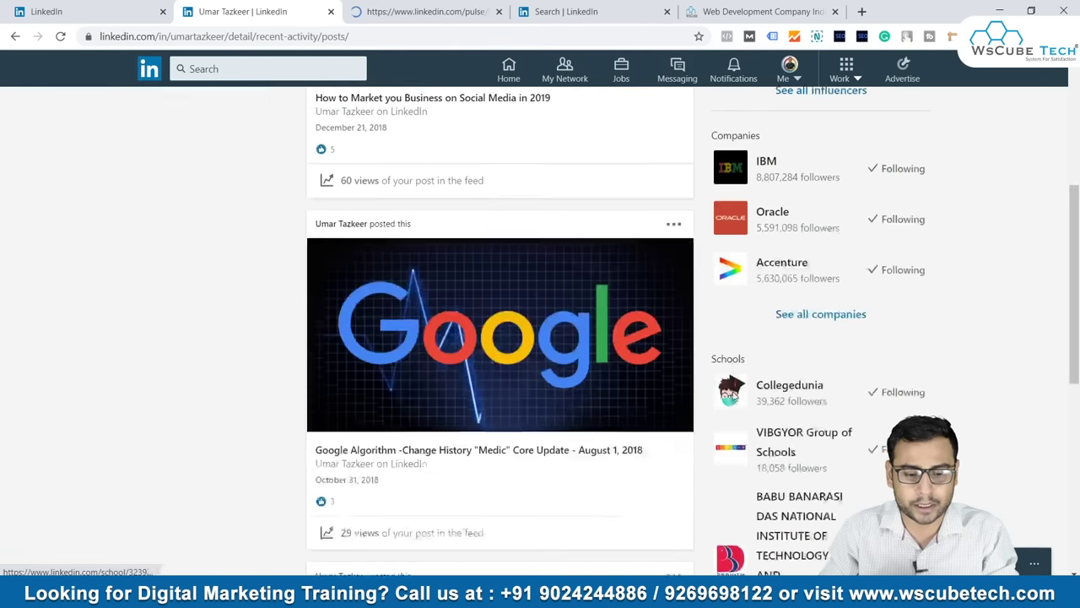
pyautogui.scroll(-3, 732, 395)
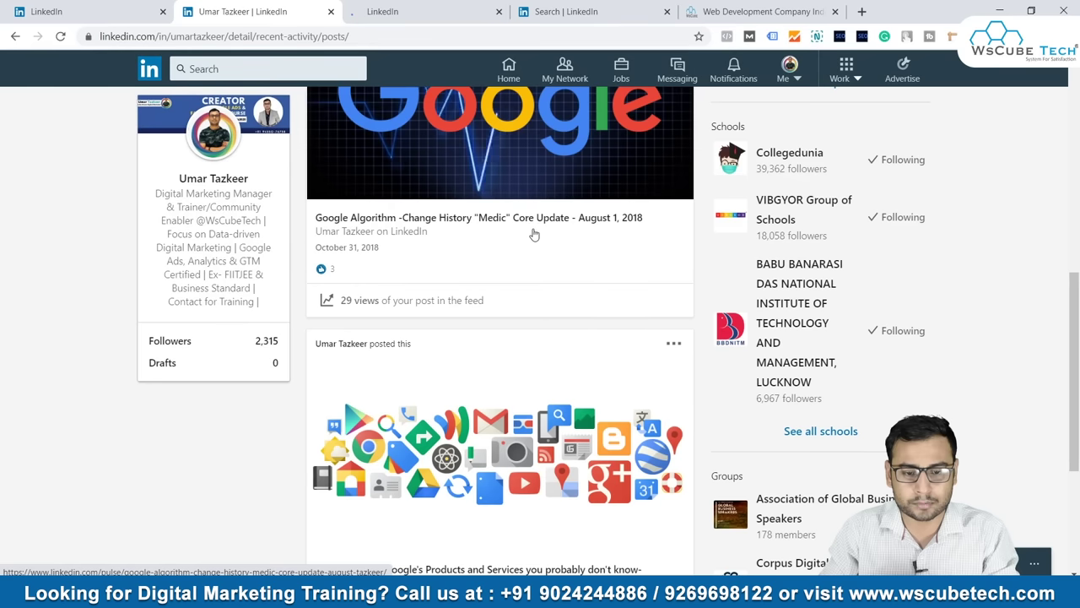
pyautogui.keyDown('ctrl'); pyautogui.click(571, 219); pyautogui.keyUp('ctrl')
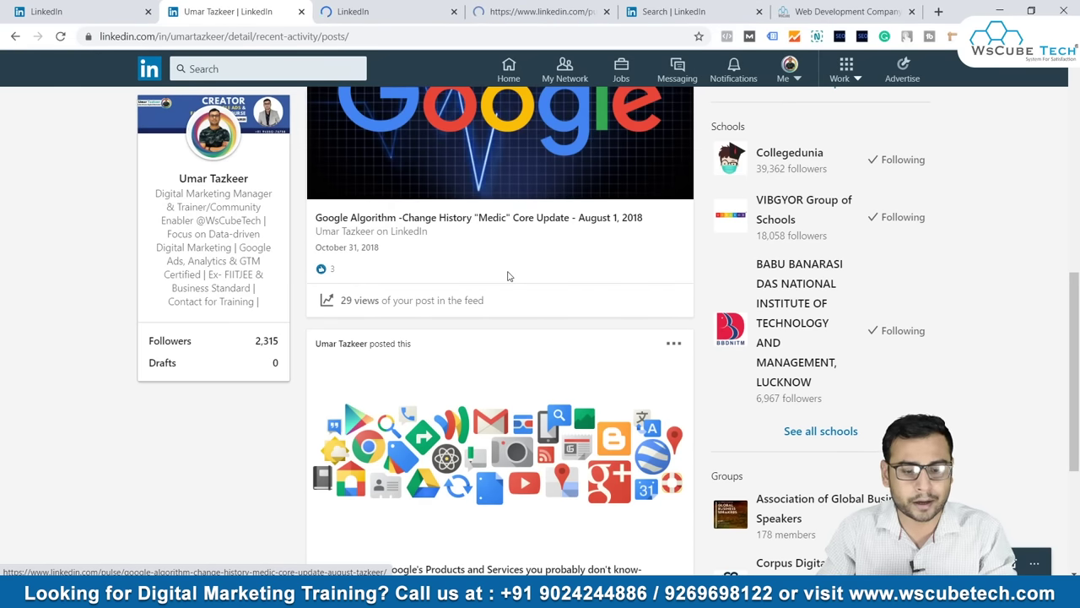
pyautogui.scroll(-3, 507, 276)
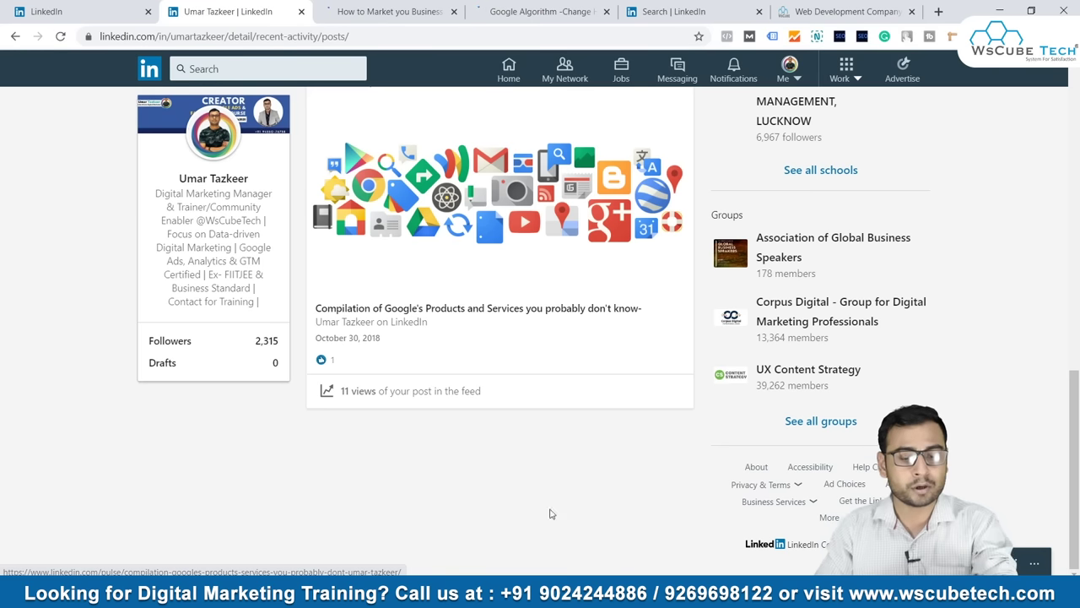
pyautogui.scroll(8, 506, 355)
pyautogui.scroll(1, 541, 379)
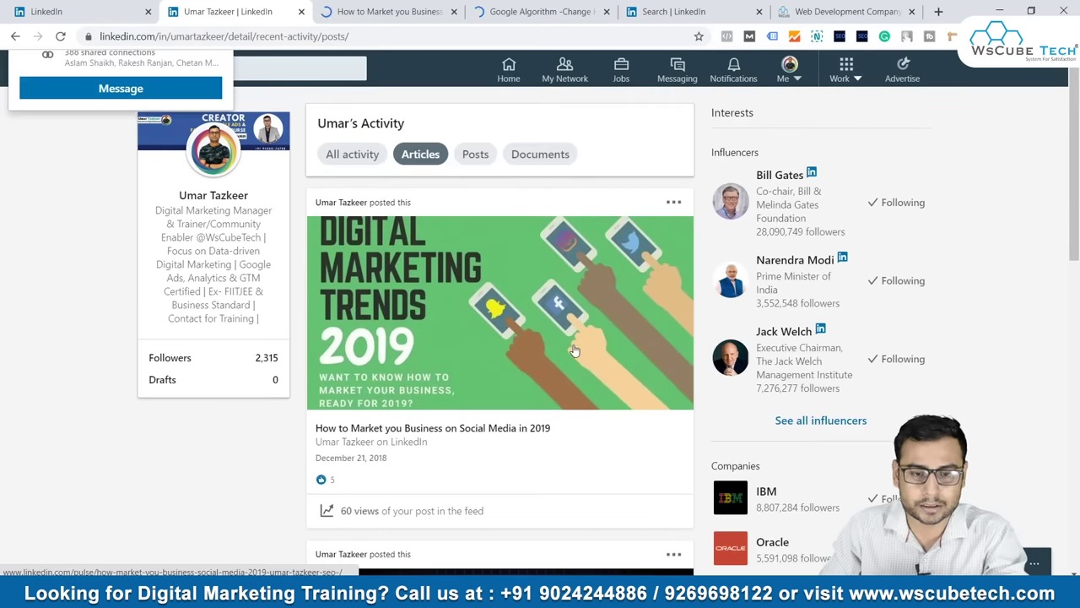
# Step: Read through the social media marketing article
pyautogui.click(447, 8)
pyautogui.scroll(-4, 323, 375)
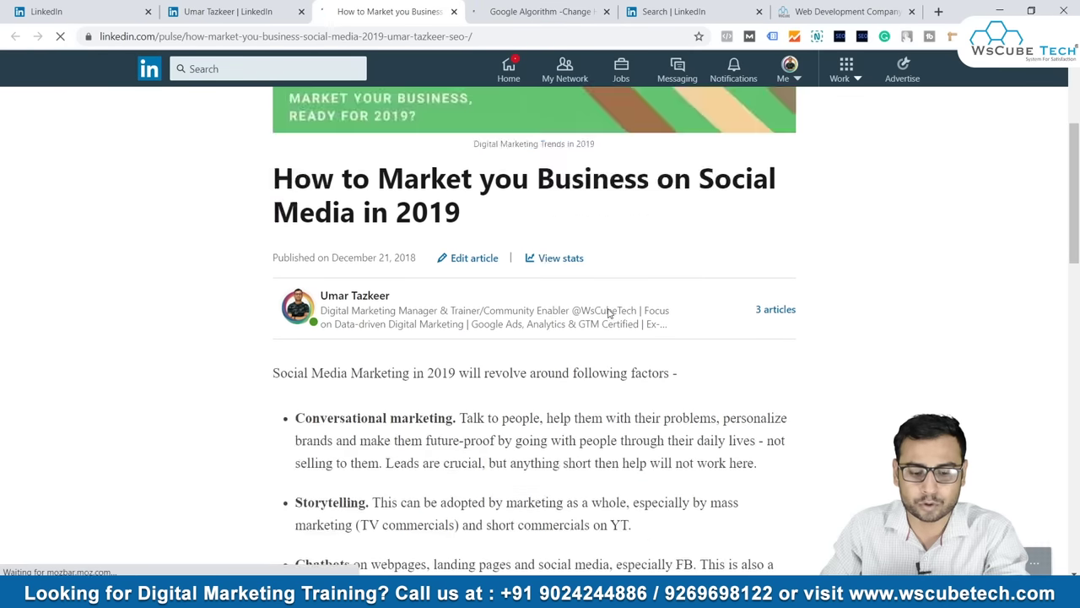
pyautogui.moveTo(287, 254); pyautogui.dragTo(651, 297)
pyautogui.click(650, 297)
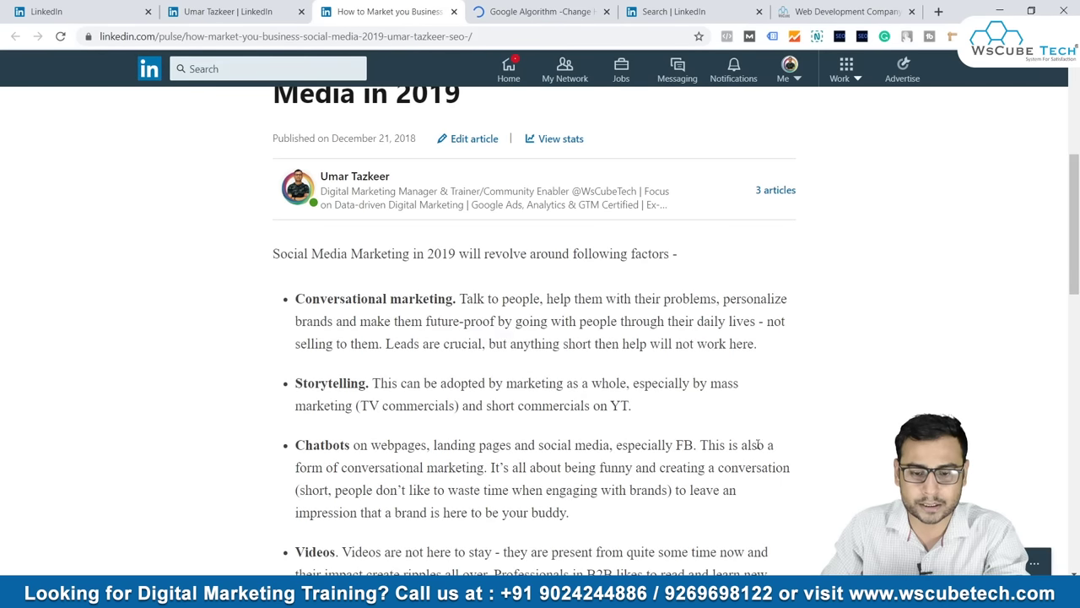
pyautogui.scroll(-8, 651, 297)
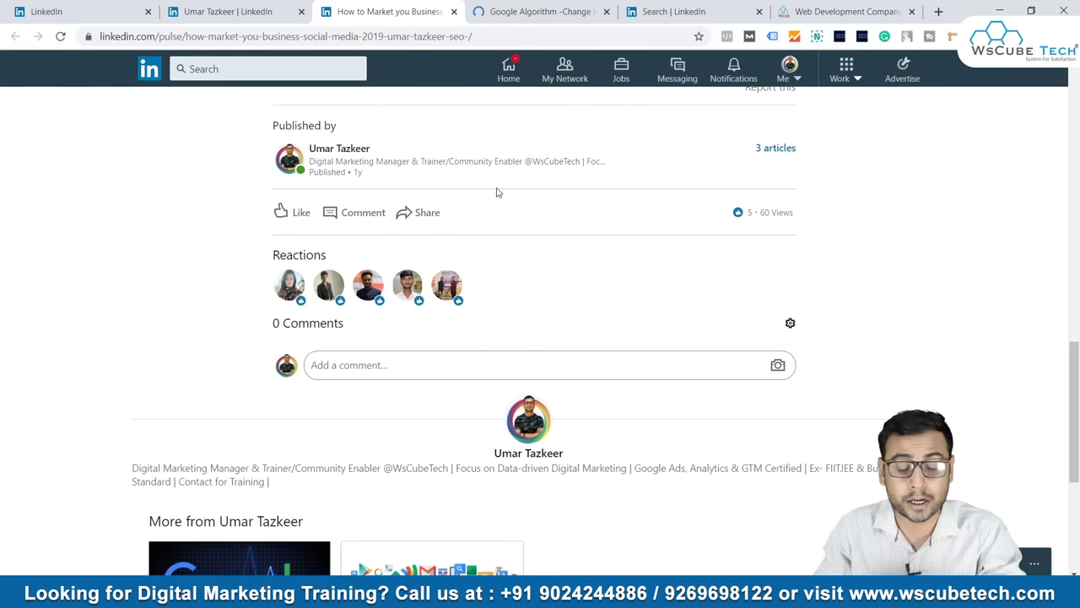
# Step: Scroll through the Google Algorithm article
pyautogui.click(557, 12)
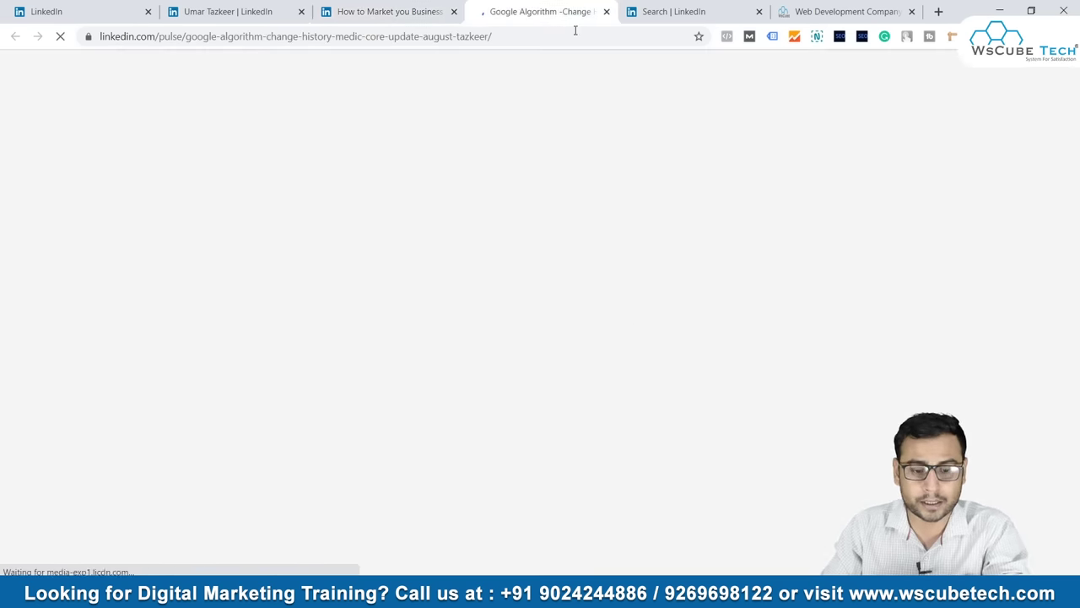
pyautogui.scroll(-5, 815, 389)
pyautogui.scroll(-10, 815, 389)
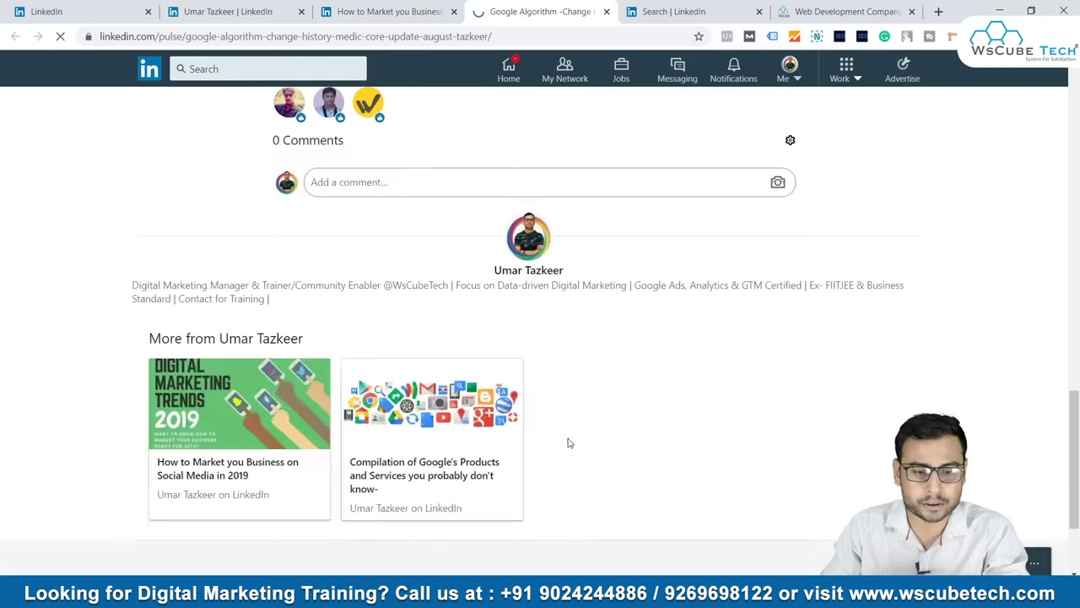
pyautogui.scroll(3, 297, 293)
pyautogui.scroll(1, 490, 414)
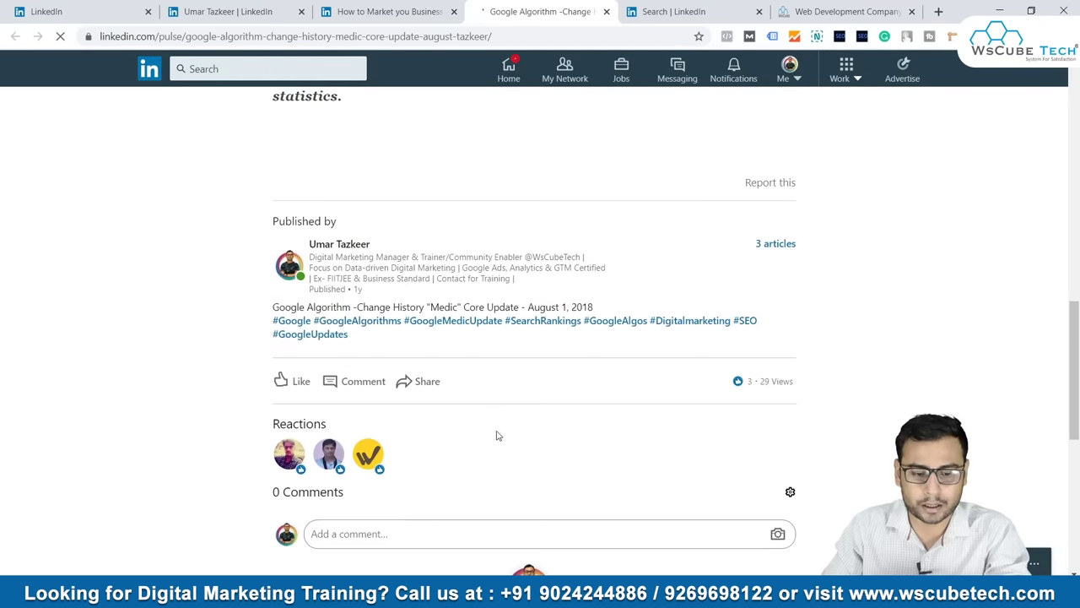
pyautogui.scroll(5, 358, 223)
# Step: Close the Google Algorithm and How to Market tabs and return to the home feed
pyautogui.click(606, 12)
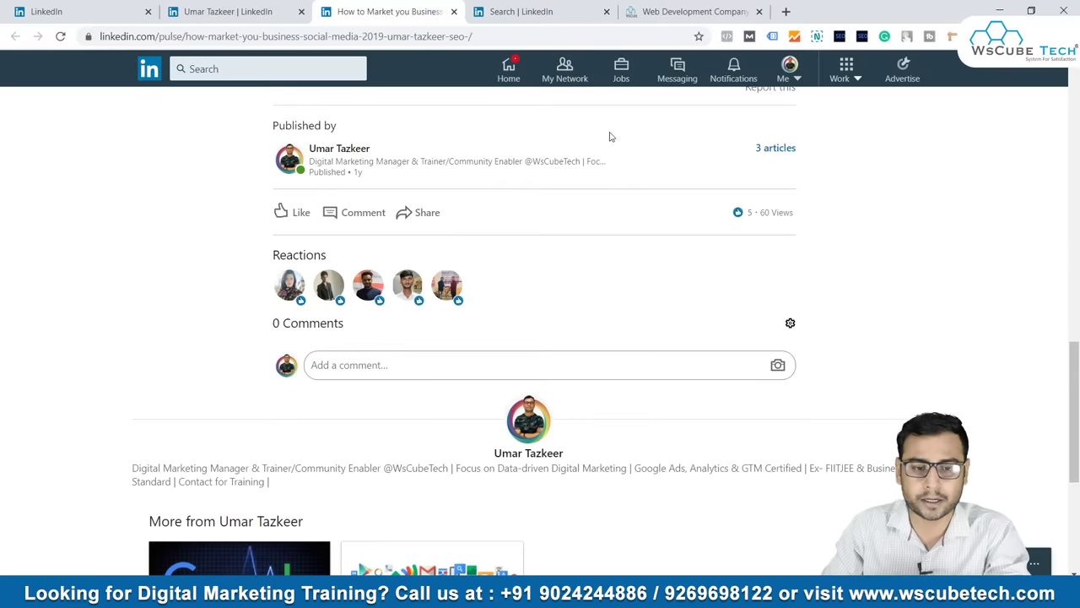
pyautogui.click(453, 11)
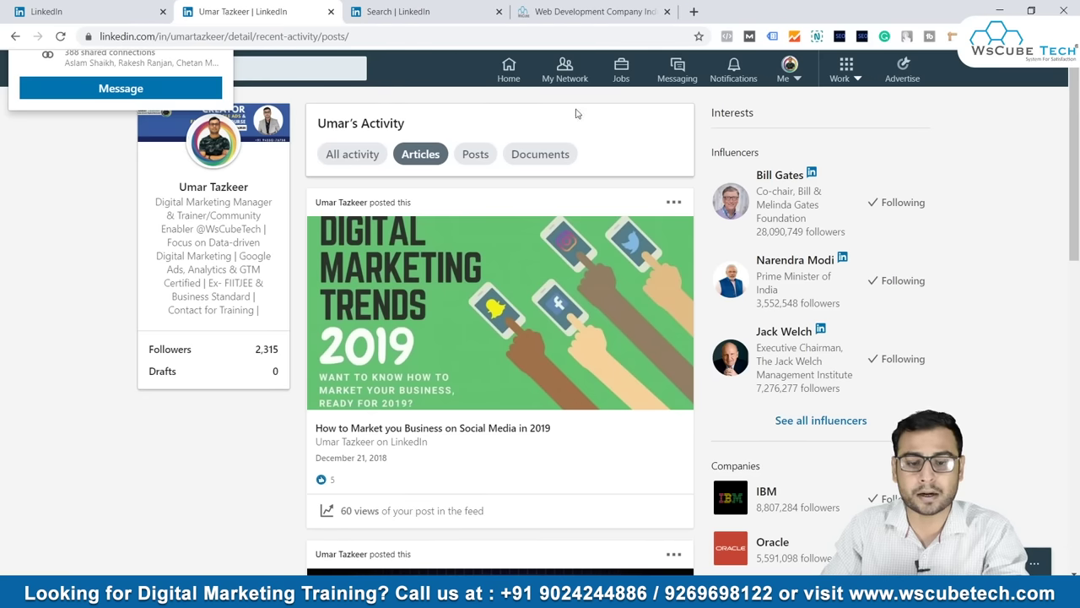
pyautogui.click(508, 71)
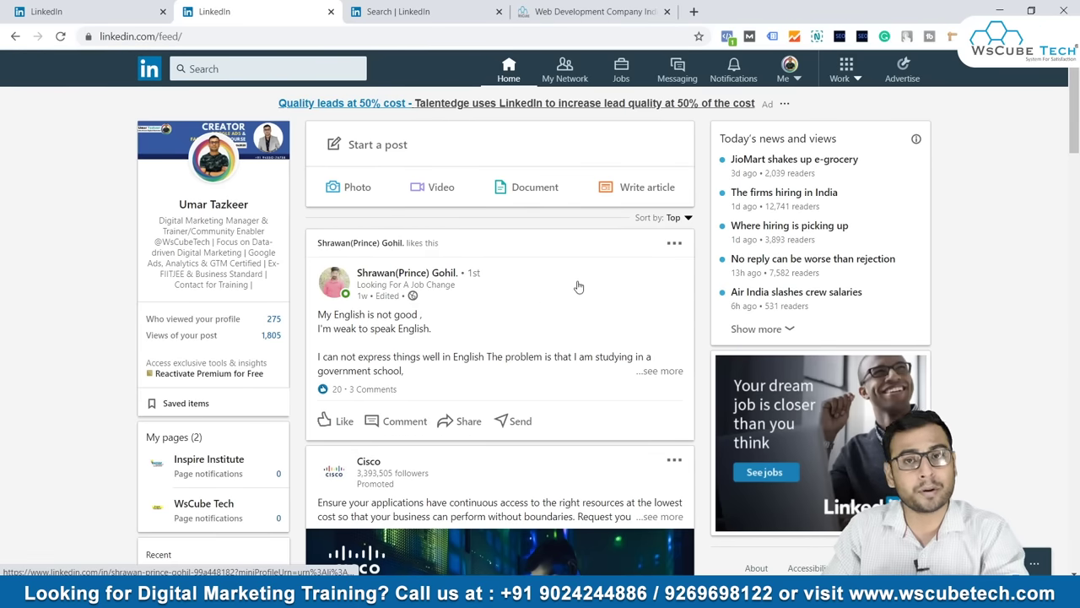
pyautogui.moveTo(445, 279)
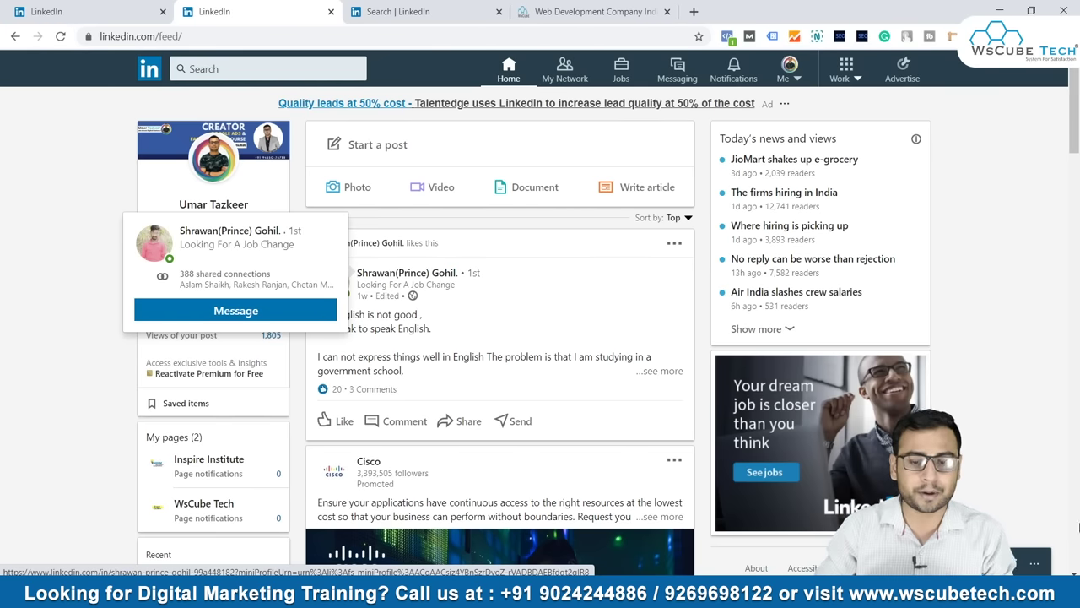
pyautogui.scroll(-4, 639, 302)
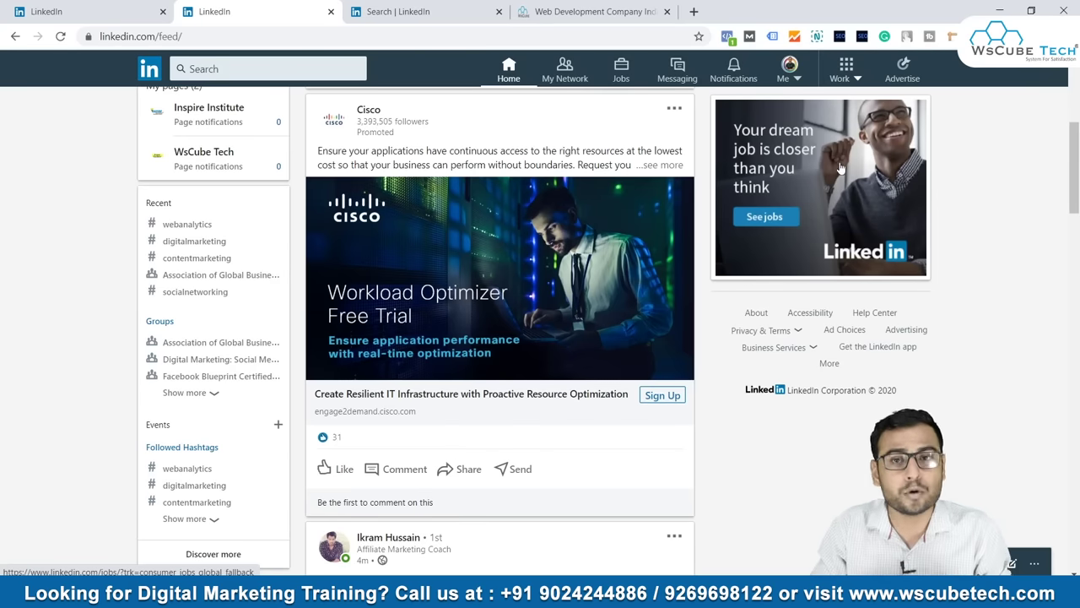
pyautogui.scroll(4, 817, 317)
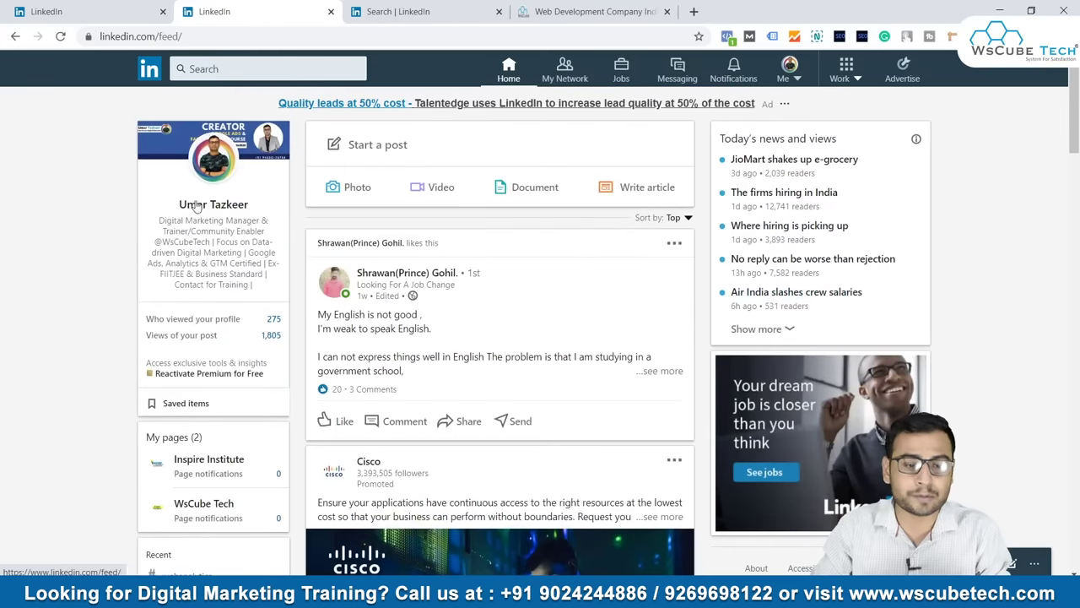
pyautogui.scroll(-10, 532, 304)
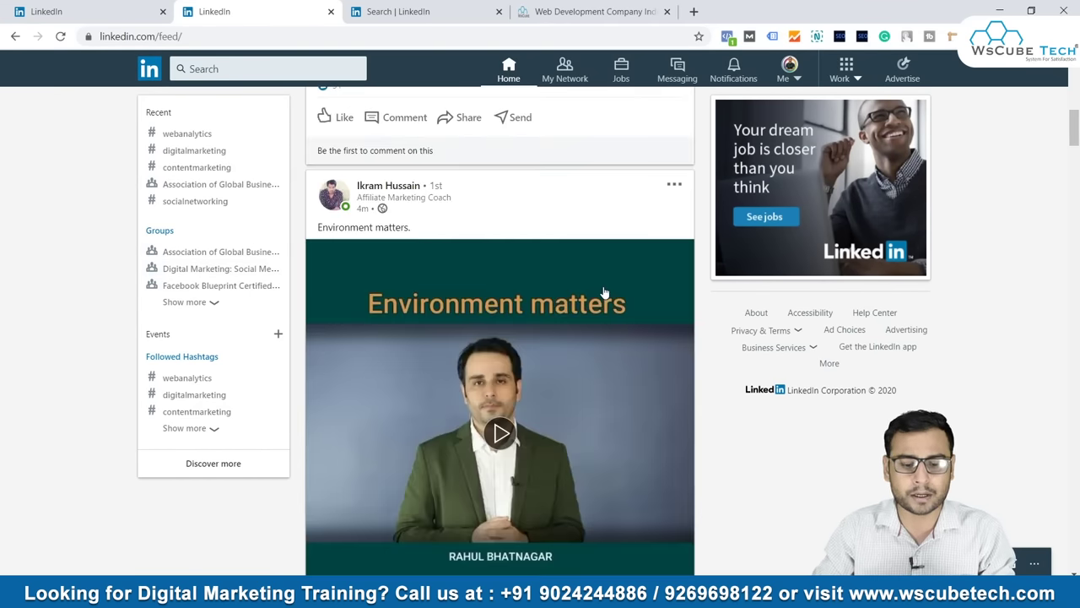
pyautogui.scroll(-4, 653, 273)
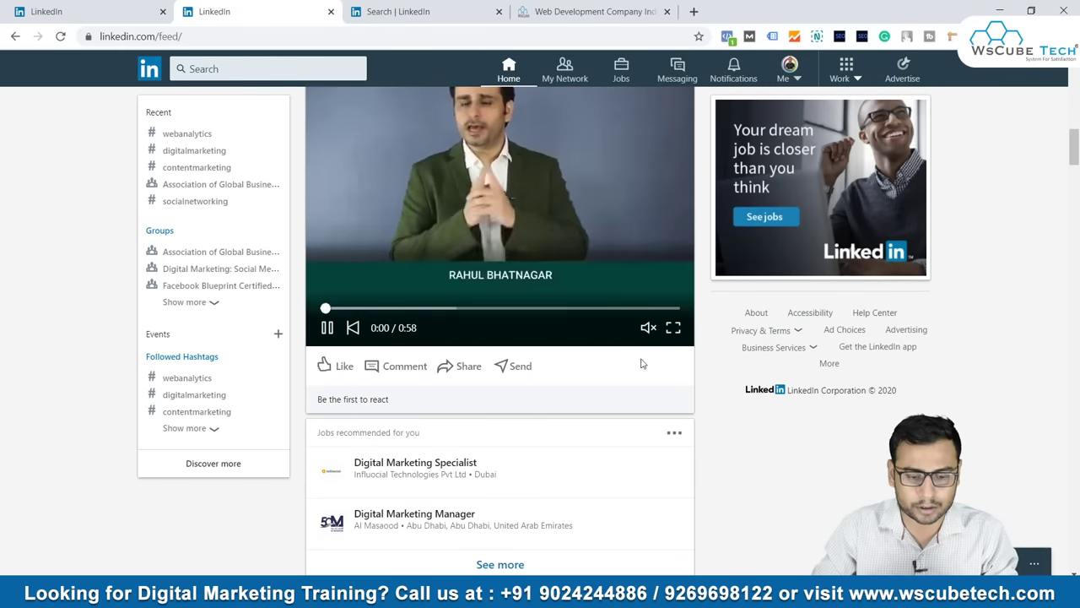
pyautogui.scroll(-4, 644, 362)
pyautogui.scroll(-2, 617, 310)
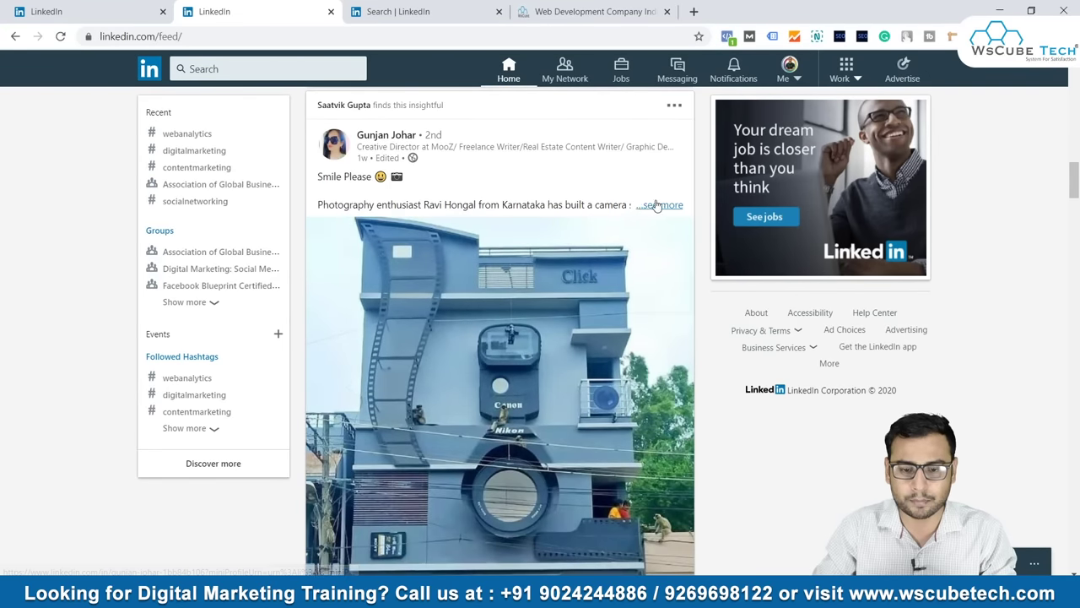
pyautogui.click(657, 203)
pyautogui.scroll(-5, 443, 261)
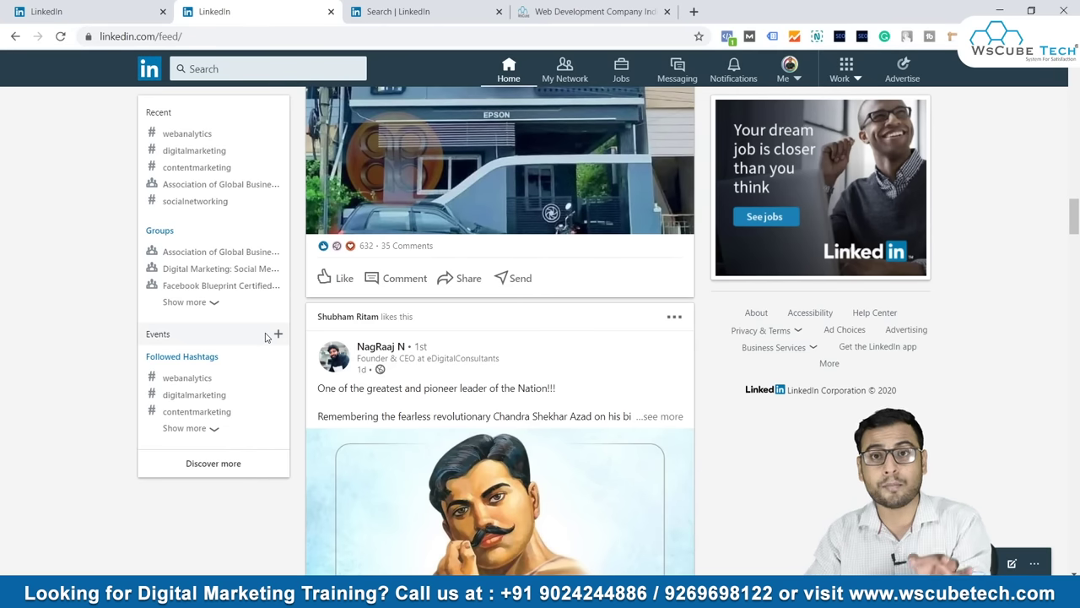
pyautogui.scroll(4, 425, 311)
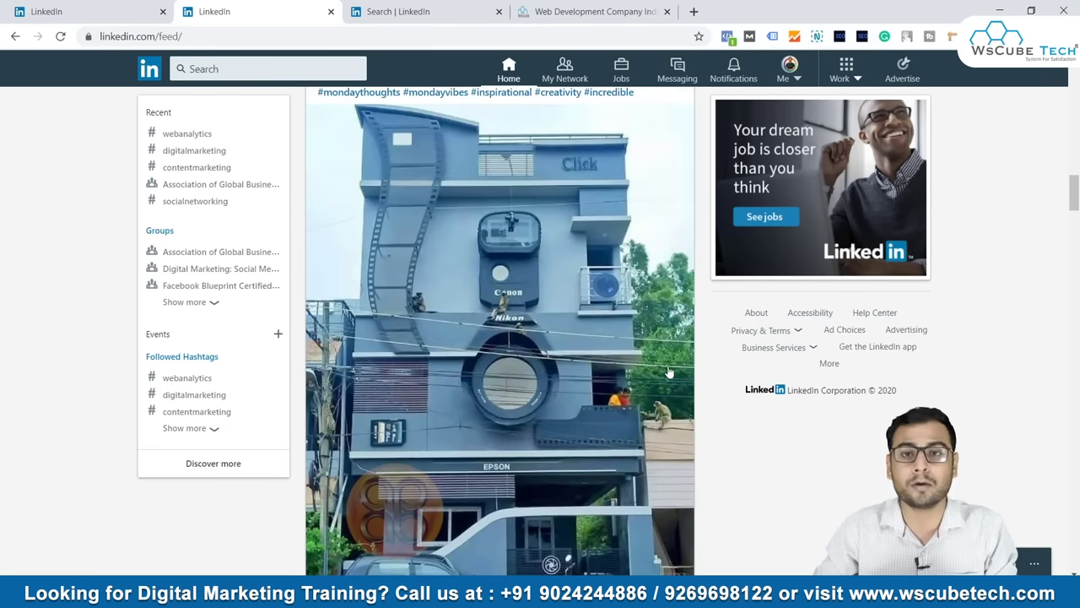
pyautogui.scroll(-3, 669, 372)
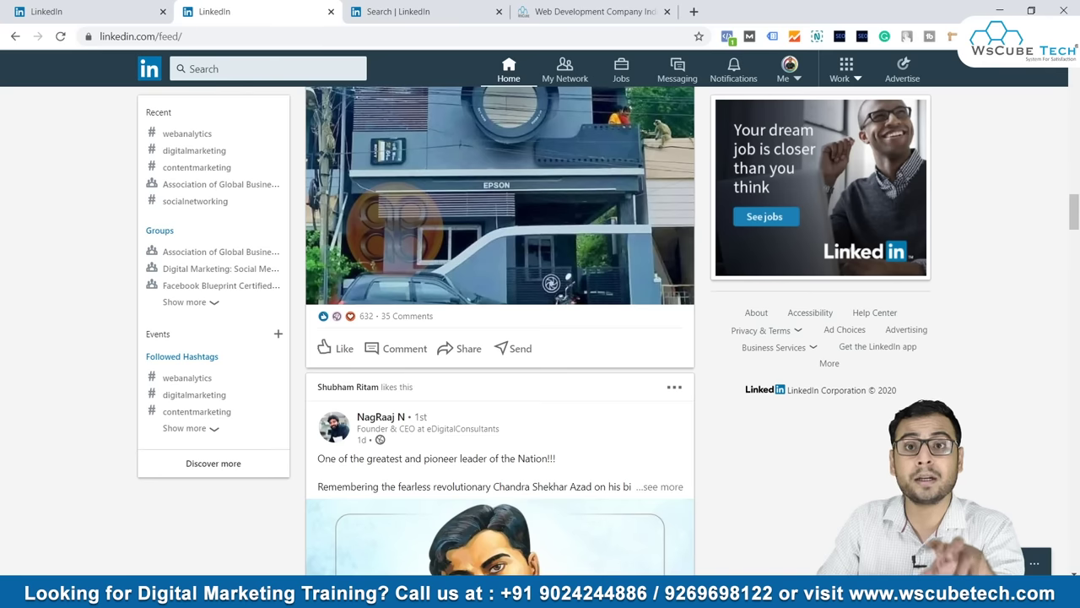
pyautogui.scroll(-10, 379, 513)
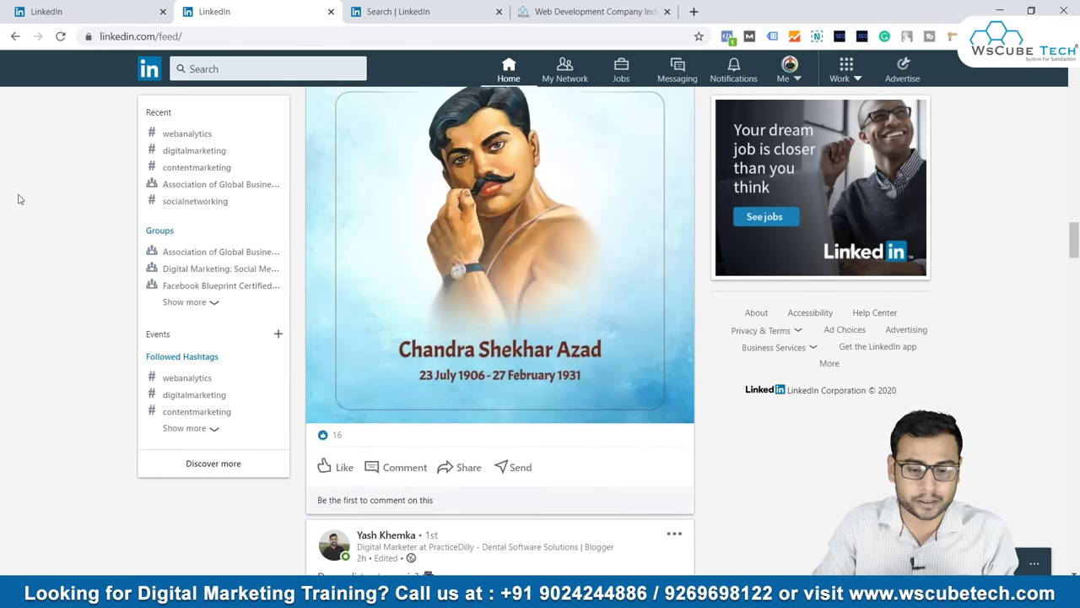
pyautogui.scroll(-2, 644, 412)
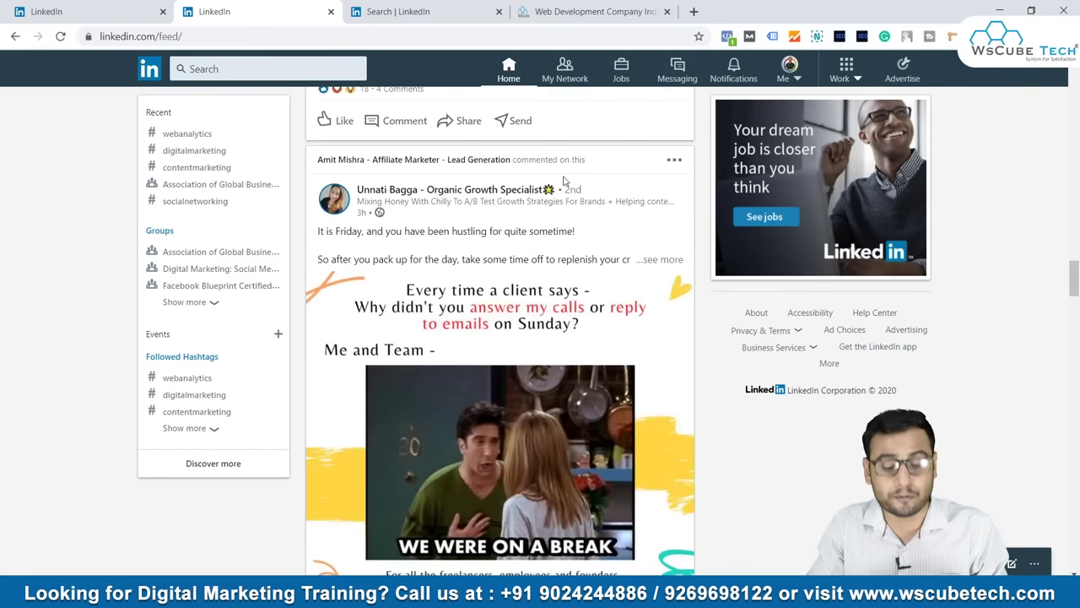
pyautogui.scroll(-15, 574, 194)
pyautogui.scroll(20, 596, 224)
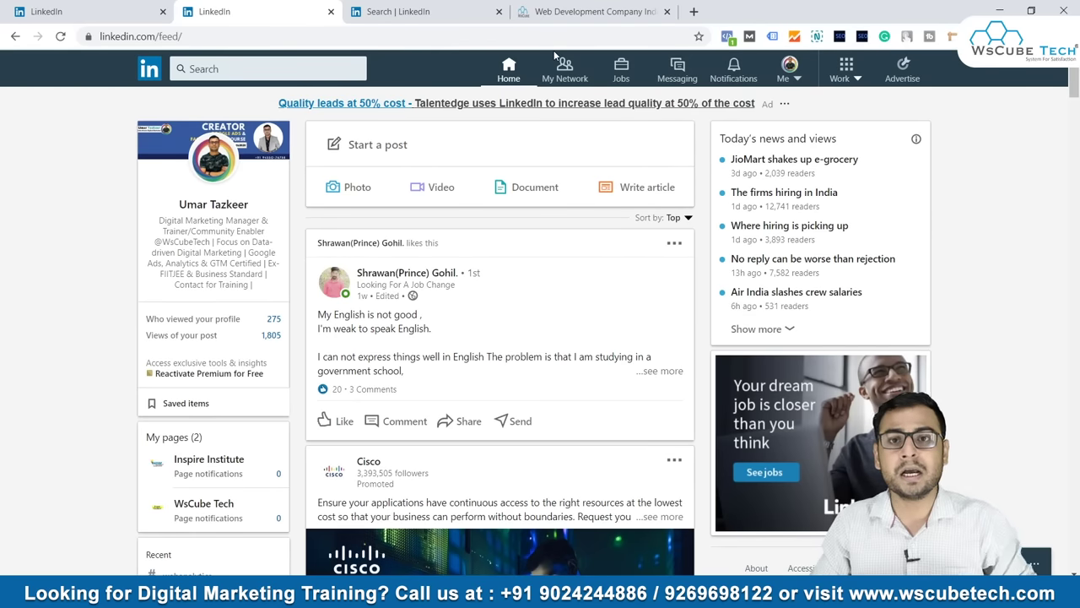
# Step: Open LinkedIn Learning from the Work menu and scroll through its course recommendations
pyautogui.click(846, 74)
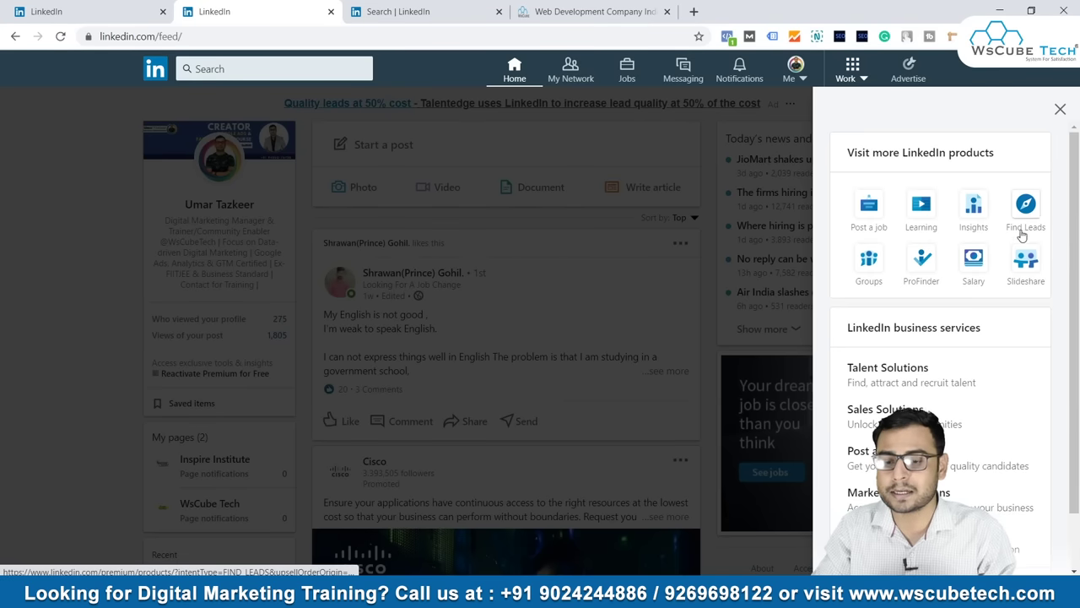
pyautogui.click(919, 221)
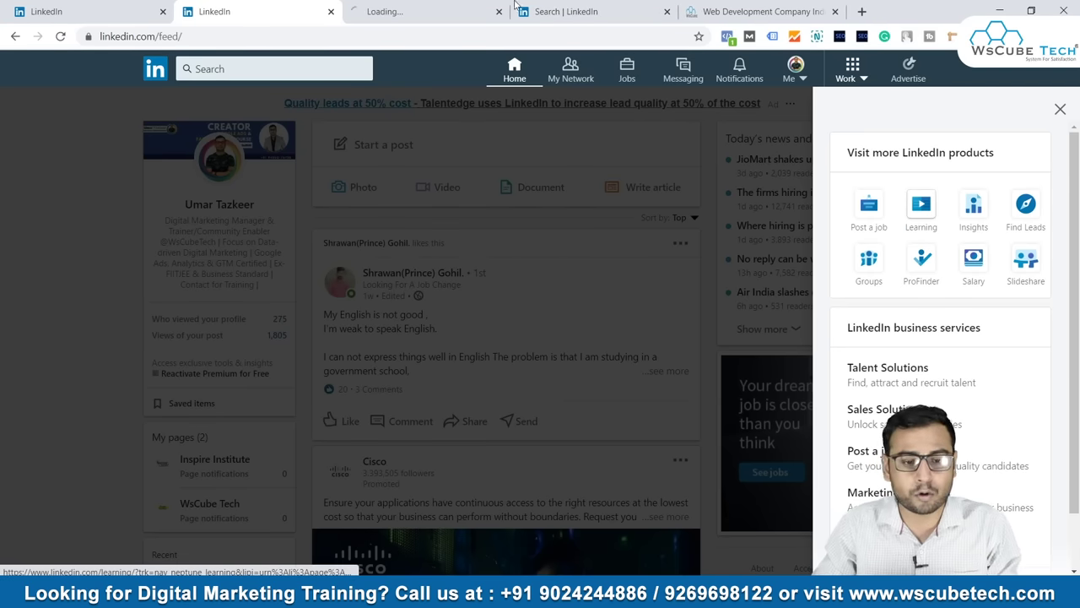
pyautogui.click(472, 12)
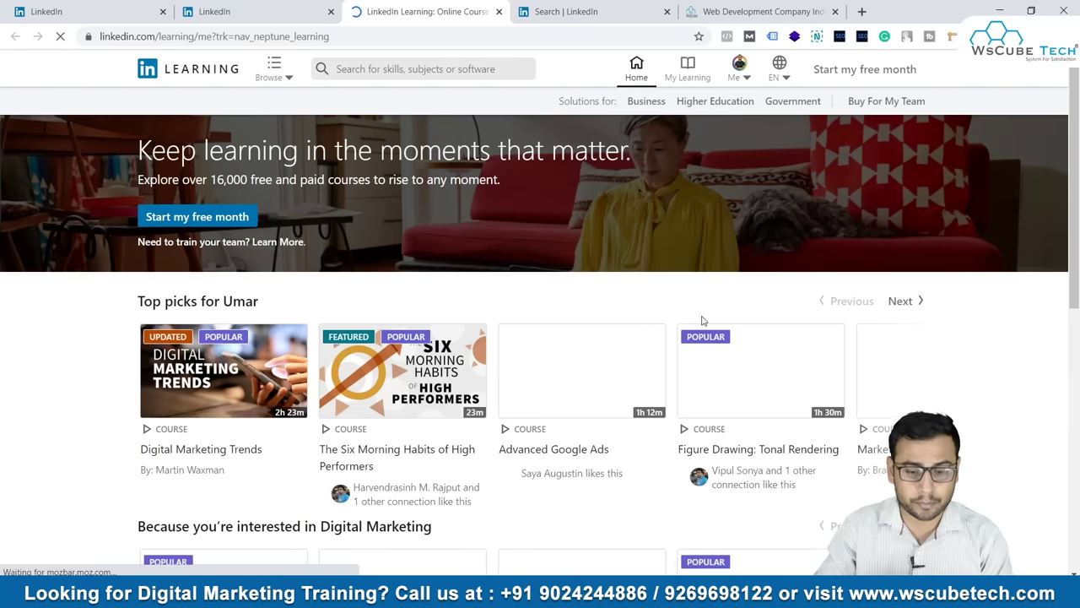
pyautogui.scroll(-1, 786, 340)
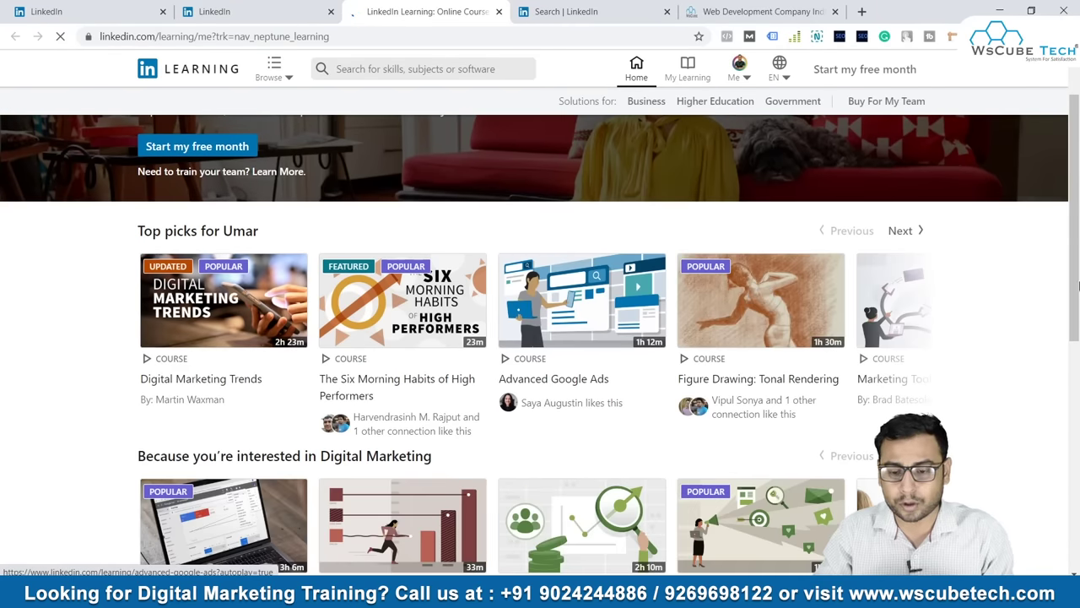
pyautogui.scroll(-2, 754, 336)
pyautogui.scroll(-3, 753, 335)
pyautogui.scroll(-1, 109, 147)
pyautogui.scroll(2, 306, 339)
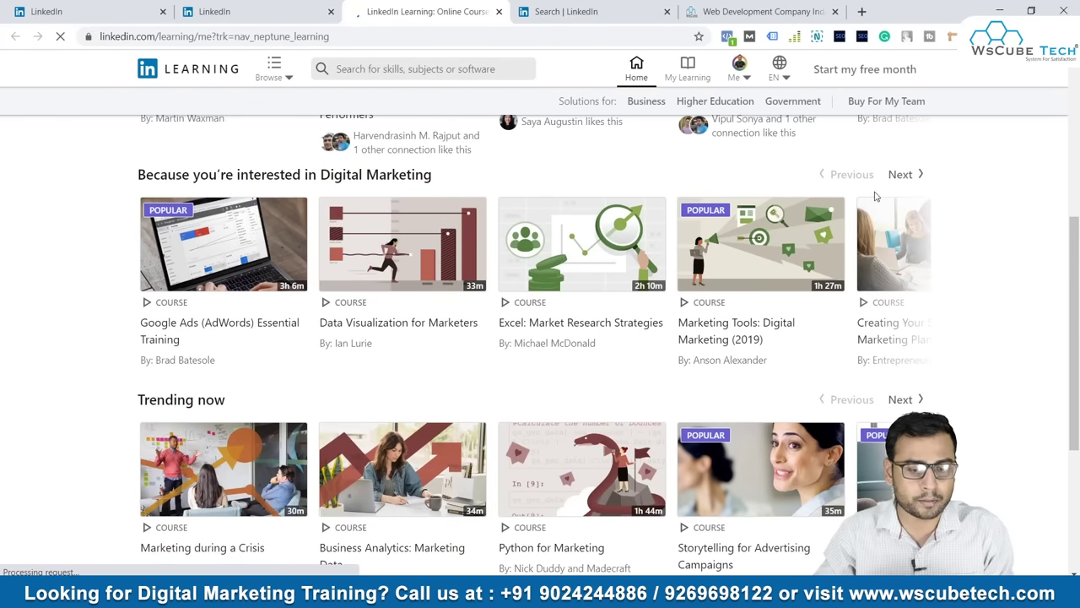
pyautogui.scroll(-3, 1030, 440)
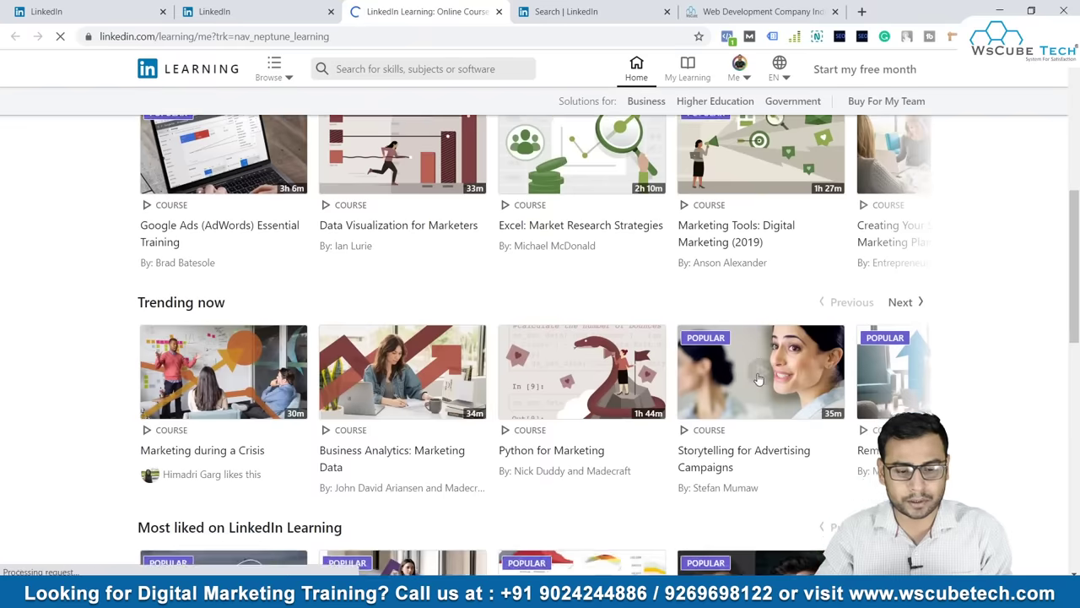
pyautogui.moveTo(659, 218)
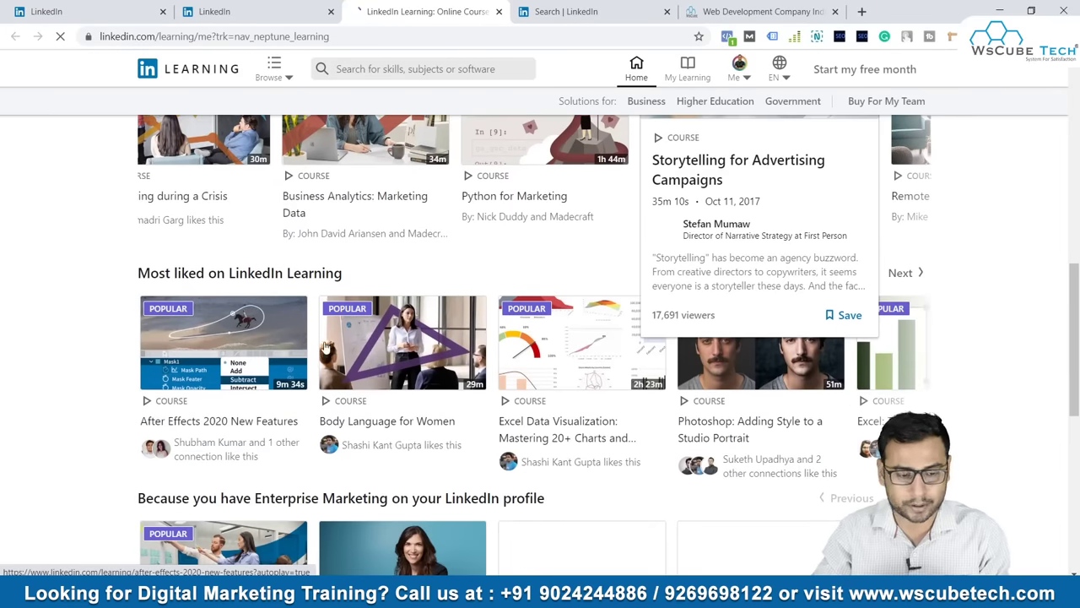
pyautogui.scroll(-3, 886, 371)
pyautogui.scroll(-5, 886, 370)
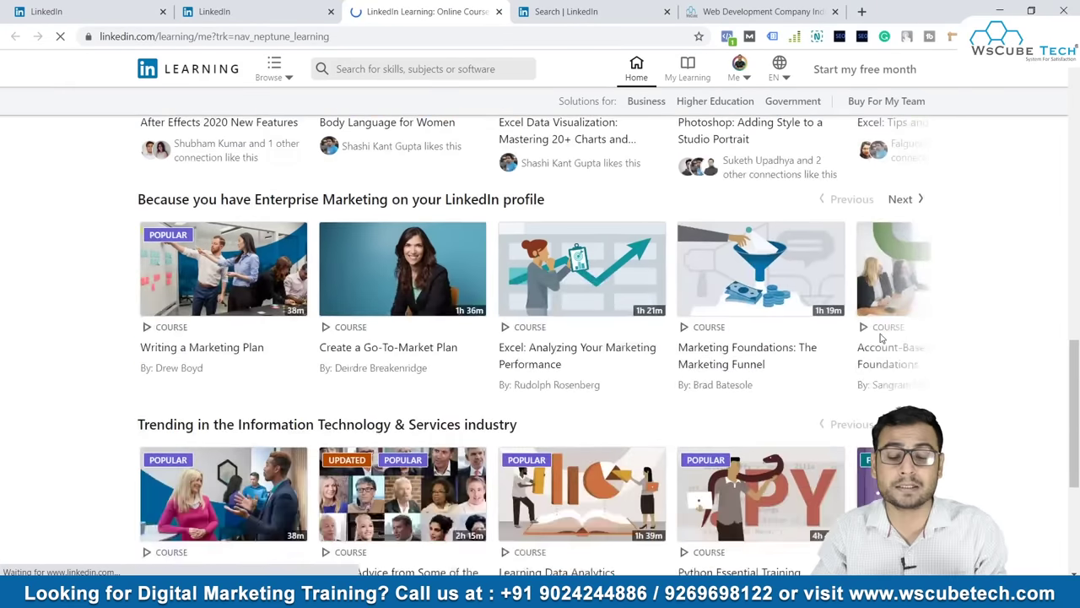
pyautogui.scroll(15, 704, 350)
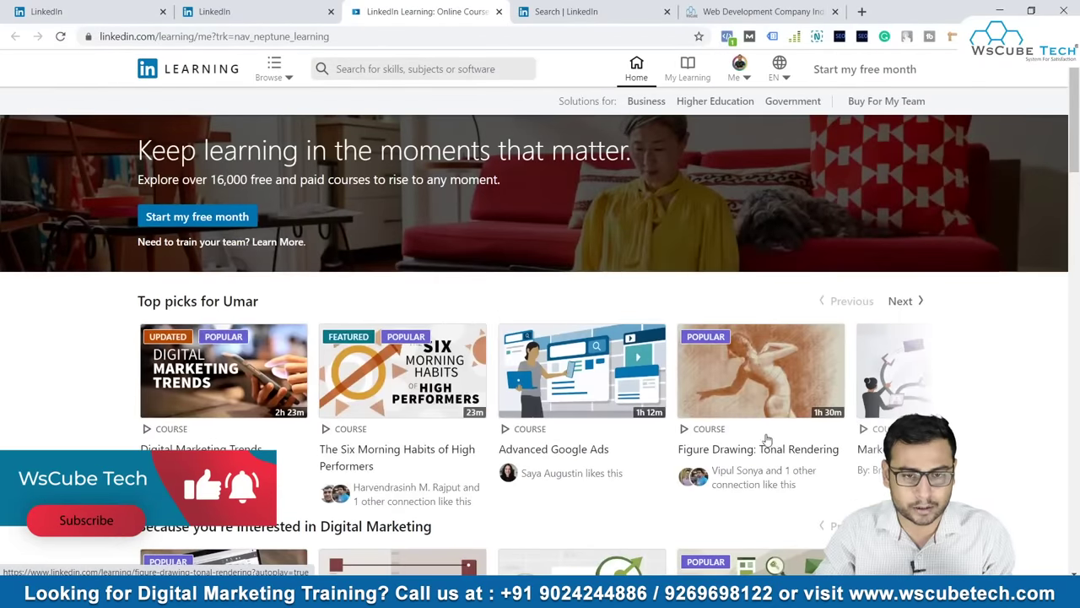
# Step: Browse the Business, Creative and Technology course categories, then close the Learning tab
pyautogui.click(274, 71)
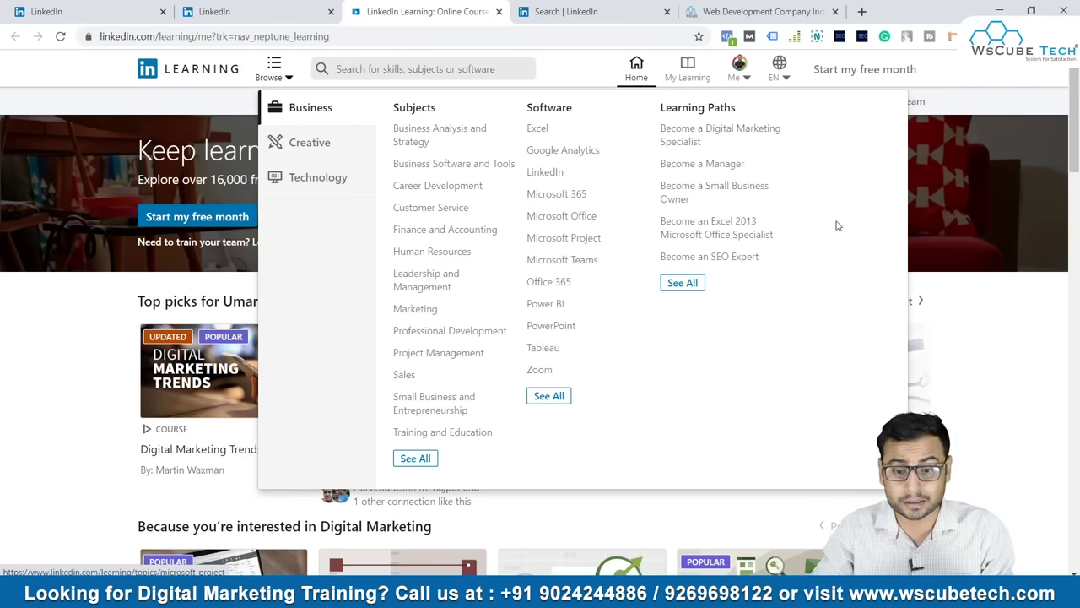
pyautogui.click(333, 151)
pyautogui.click(308, 181)
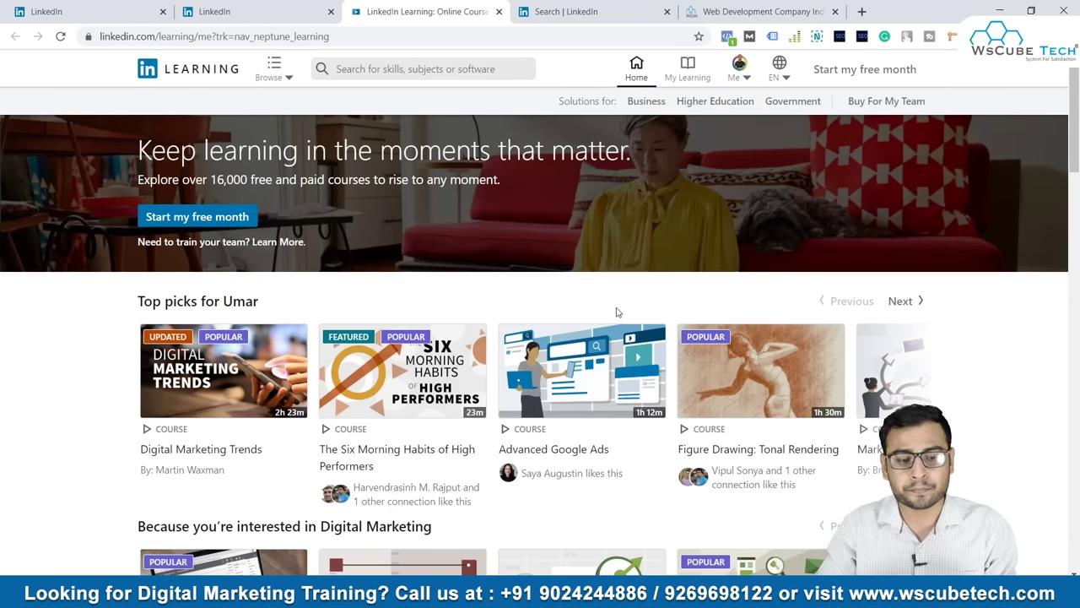
pyautogui.scroll(-12, 600, 327)
pyautogui.scroll(5, 626, 346)
pyautogui.scroll(8, 627, 346)
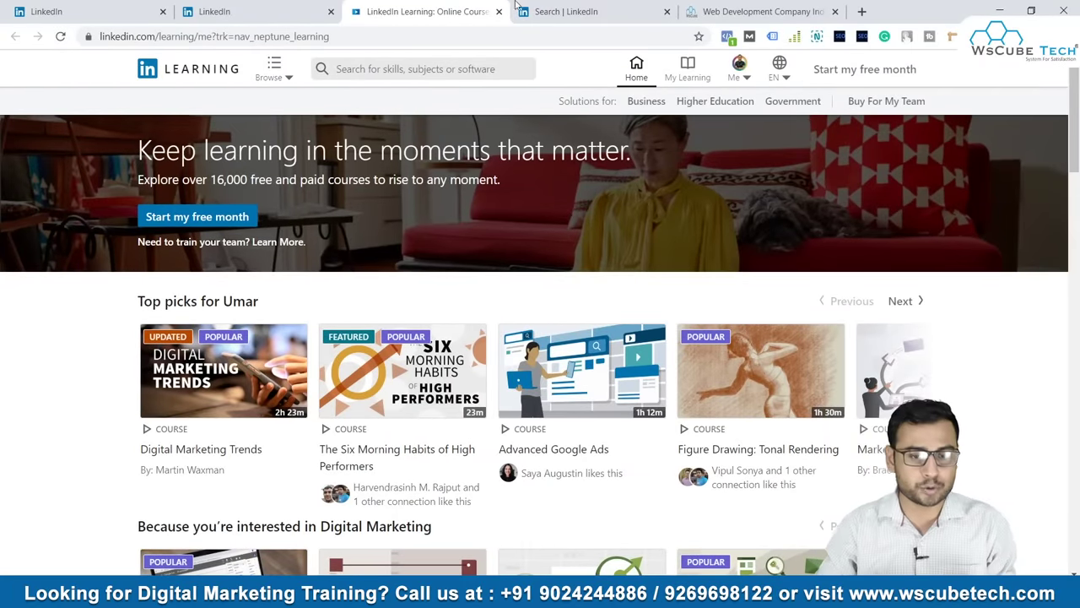
pyautogui.middleClick(403, 7)
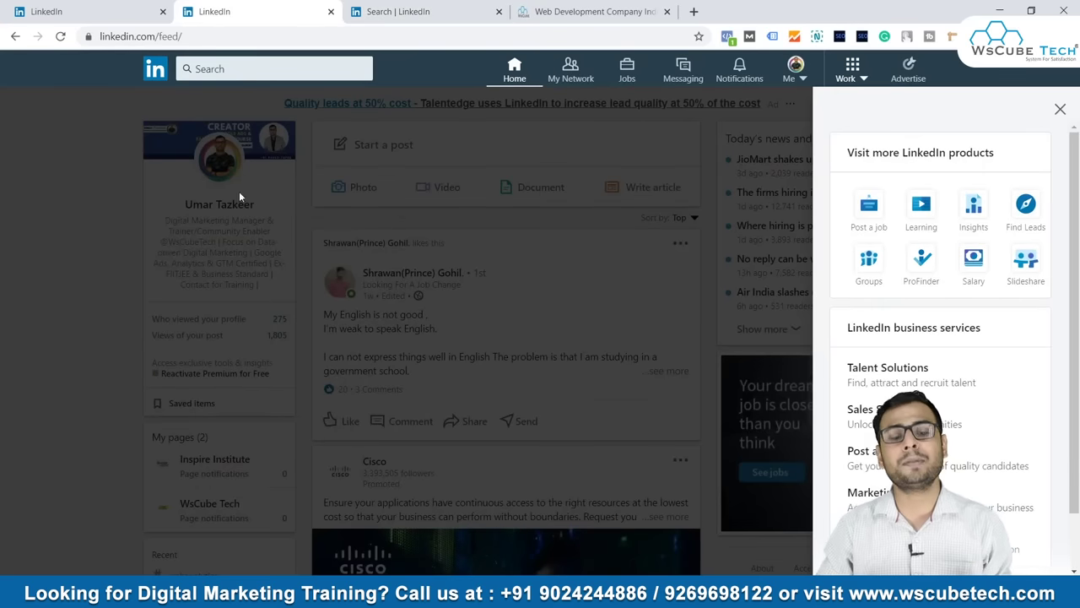
pyautogui.click(0, 242)
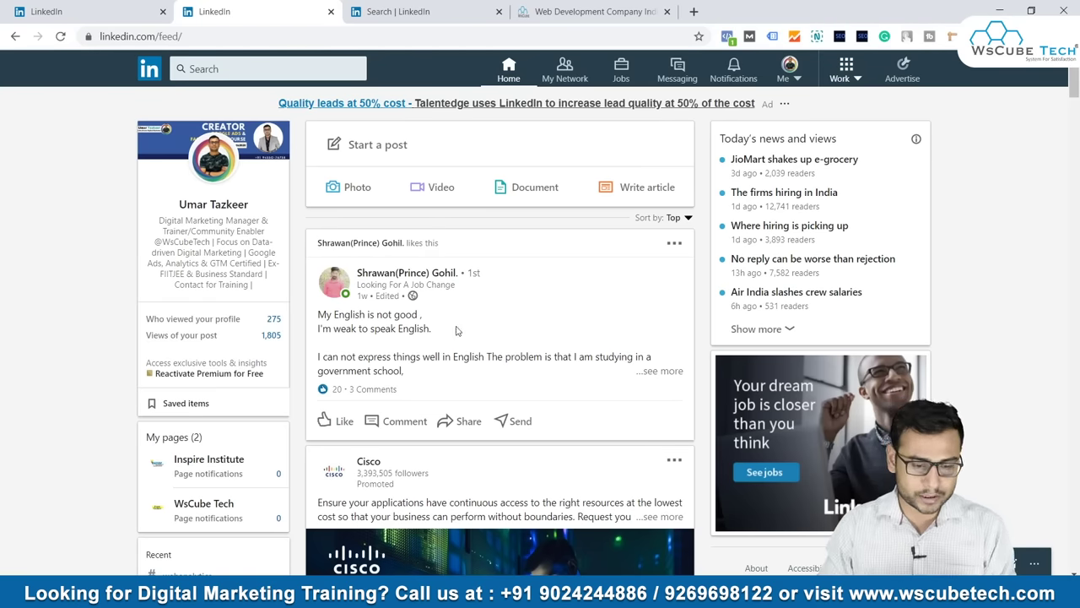
pyautogui.scroll(-2, 456, 331)
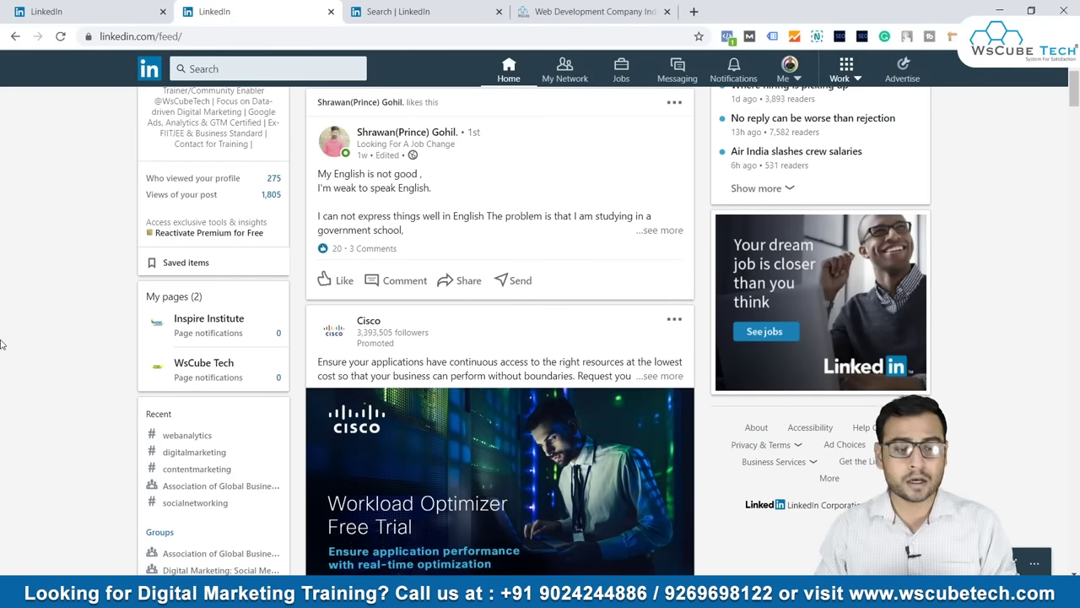
pyautogui.scroll(2, 622, 152)
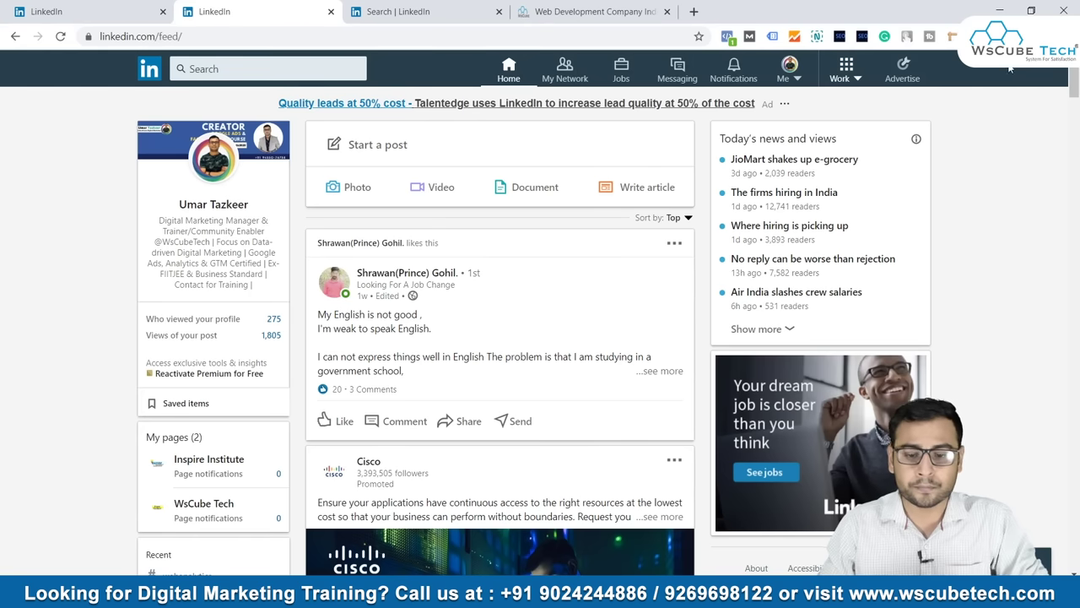
pyautogui.click(858, 78)
# Step: Open LinkedIn Salary and search salaries for the job title 'digital marketing manager'
pyautogui.click(974, 255)
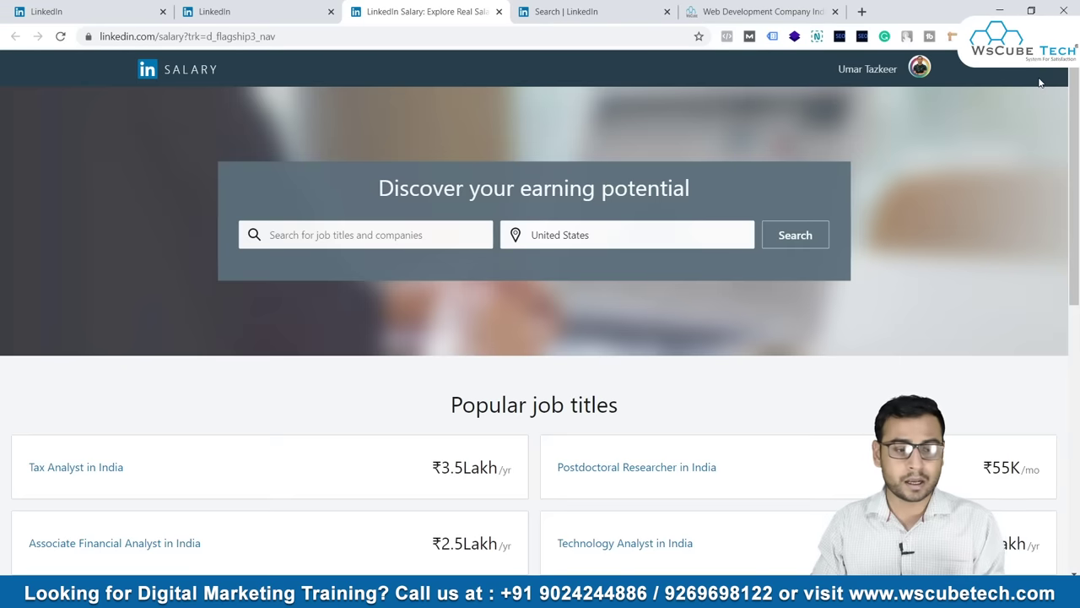
pyautogui.click(313, 235)
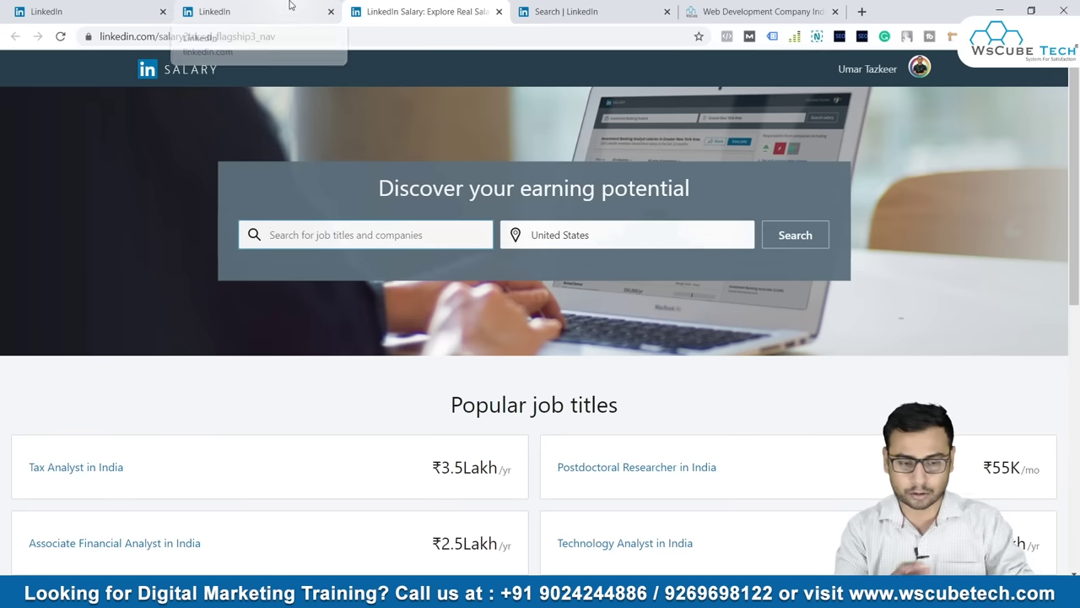
pyautogui.write('Digital Marketing')
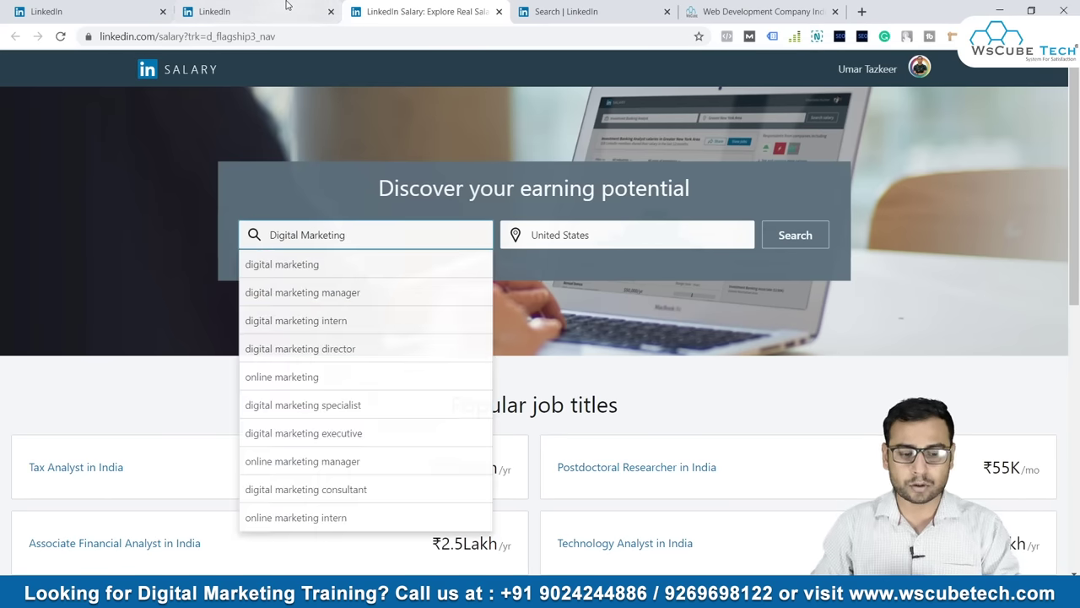
pyautogui.click(407, 310)
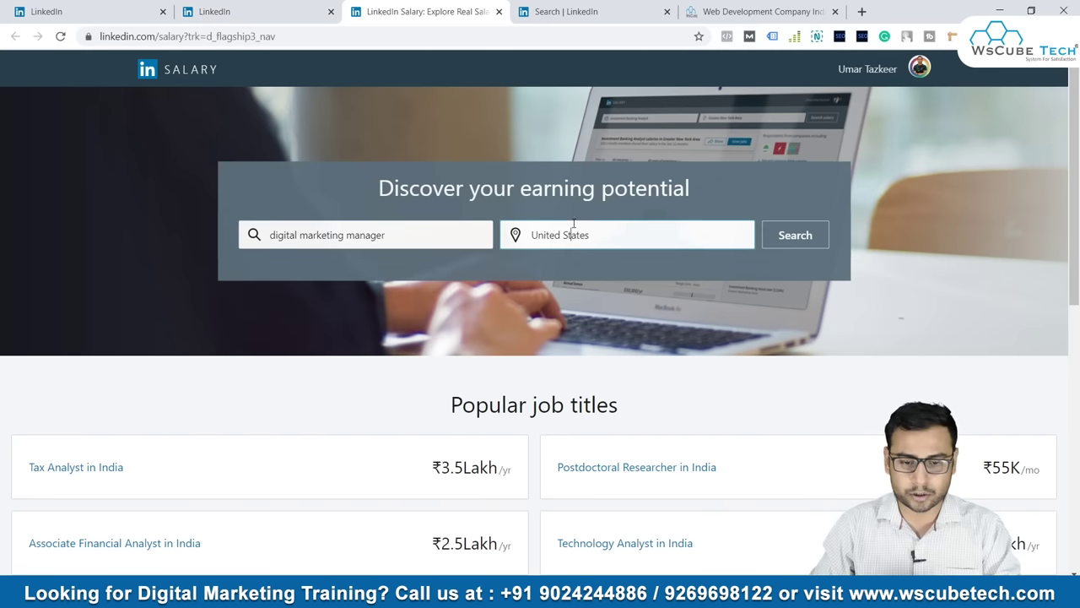
pyautogui.click(814, 244)
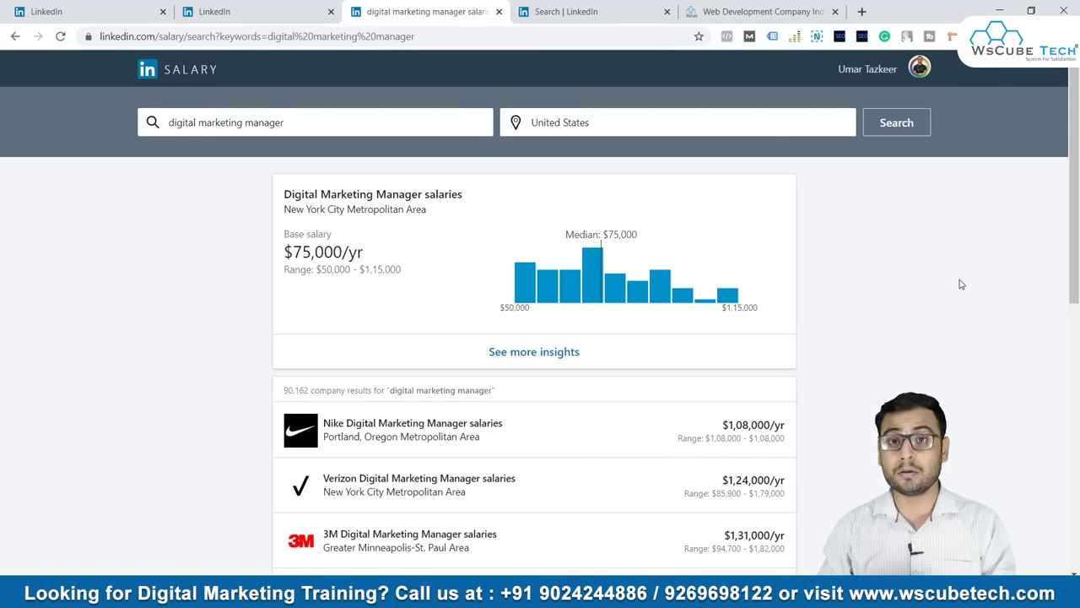
pyautogui.moveTo(374, 262); pyautogui.dragTo(262, 261)
pyautogui.click(374, 258)
pyautogui.click(388, 269)
pyautogui.click(361, 268)
pyautogui.scroll(-2, 678, 362)
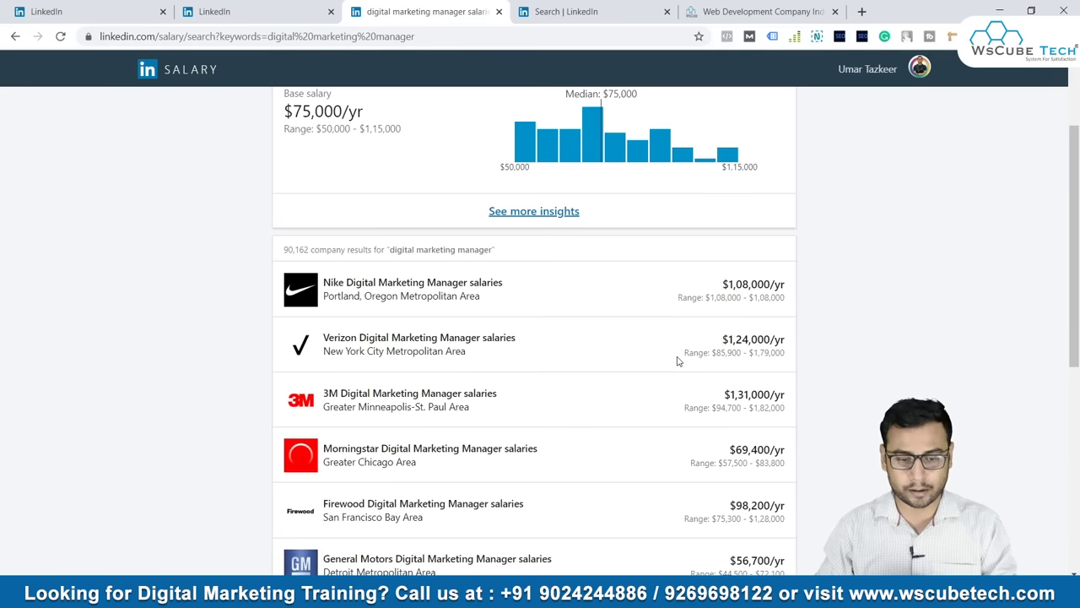
pyautogui.scroll(-2, 413, 248)
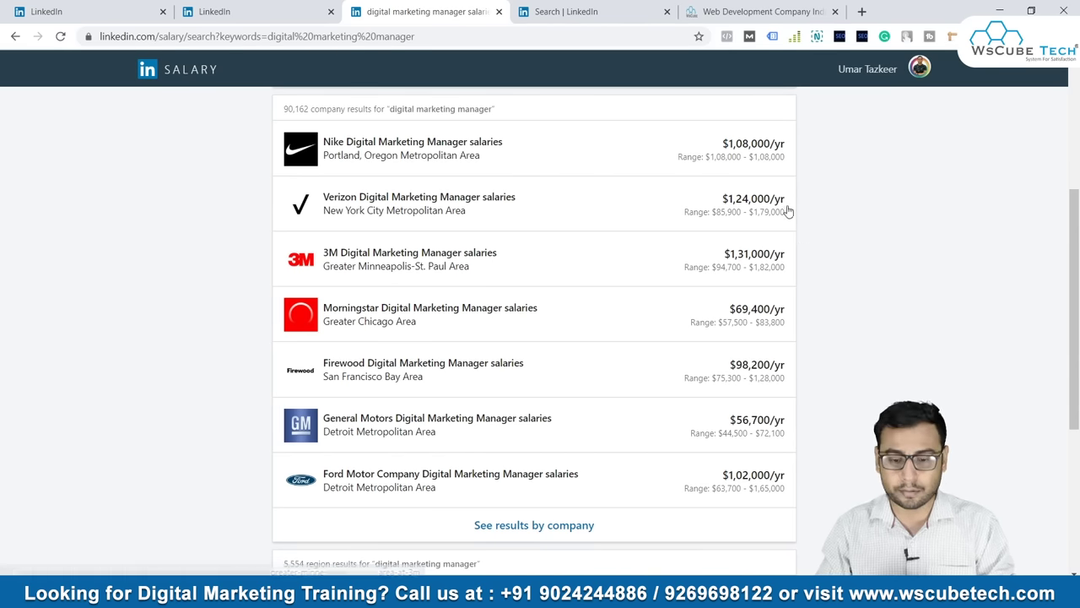
pyautogui.scroll(-1, 762, 261)
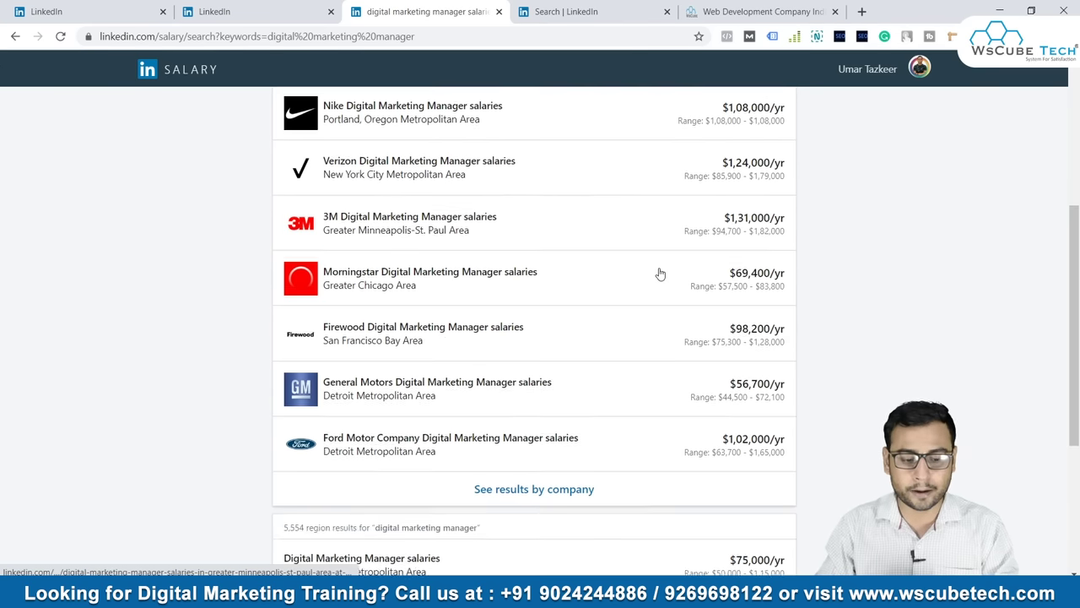
pyautogui.scroll(4, 658, 273)
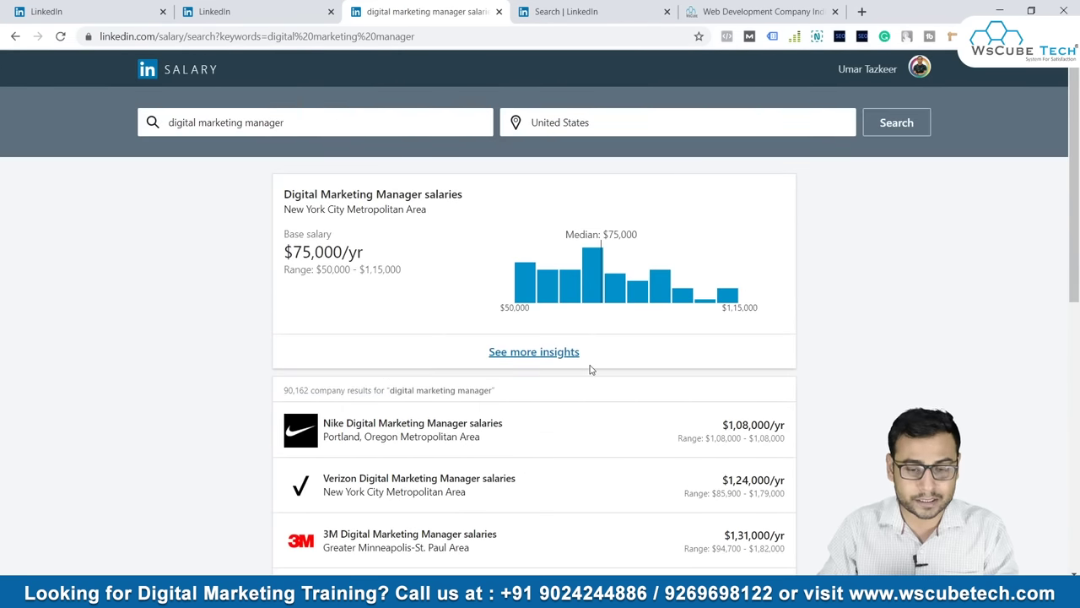
pyautogui.scroll(-7, 591, 369)
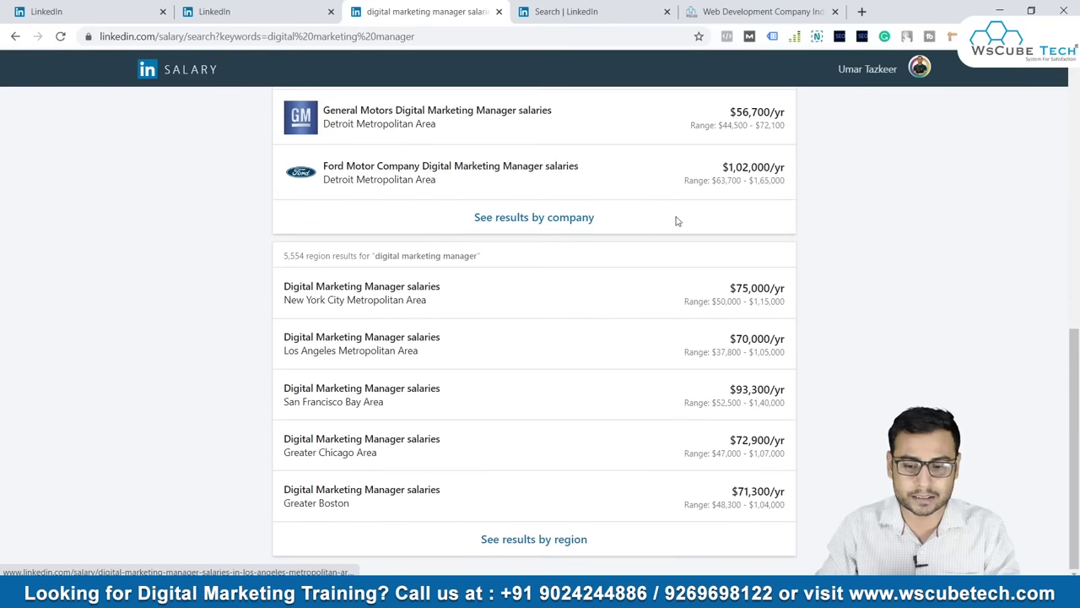
pyautogui.scroll(8, 706, 168)
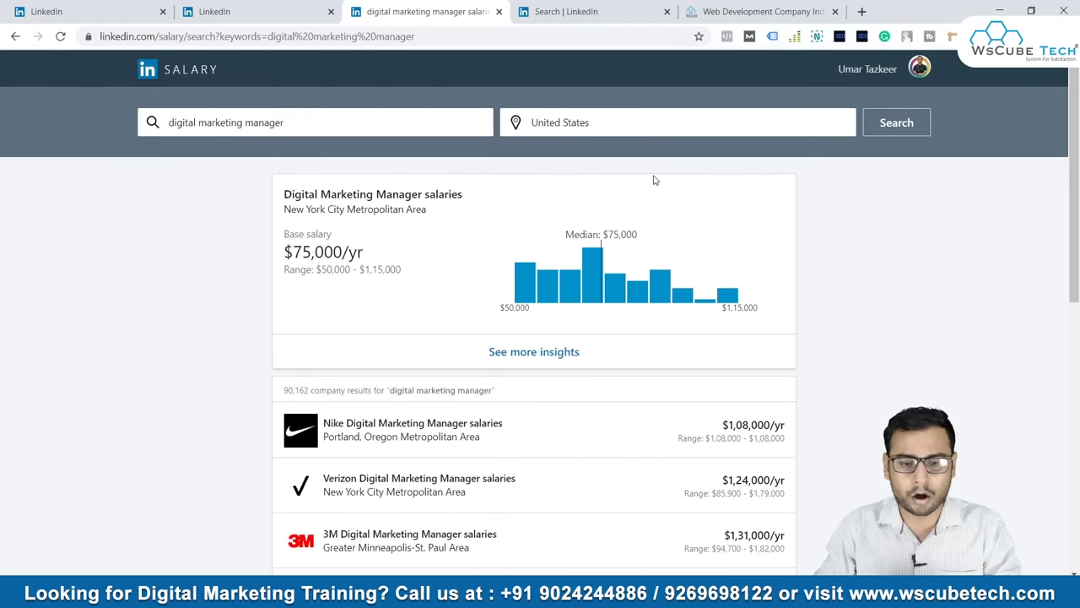
pyautogui.tripleClick(654, 126)
# Step: Change the salary search location to India and rerun the search
pyautogui.write('Inda')
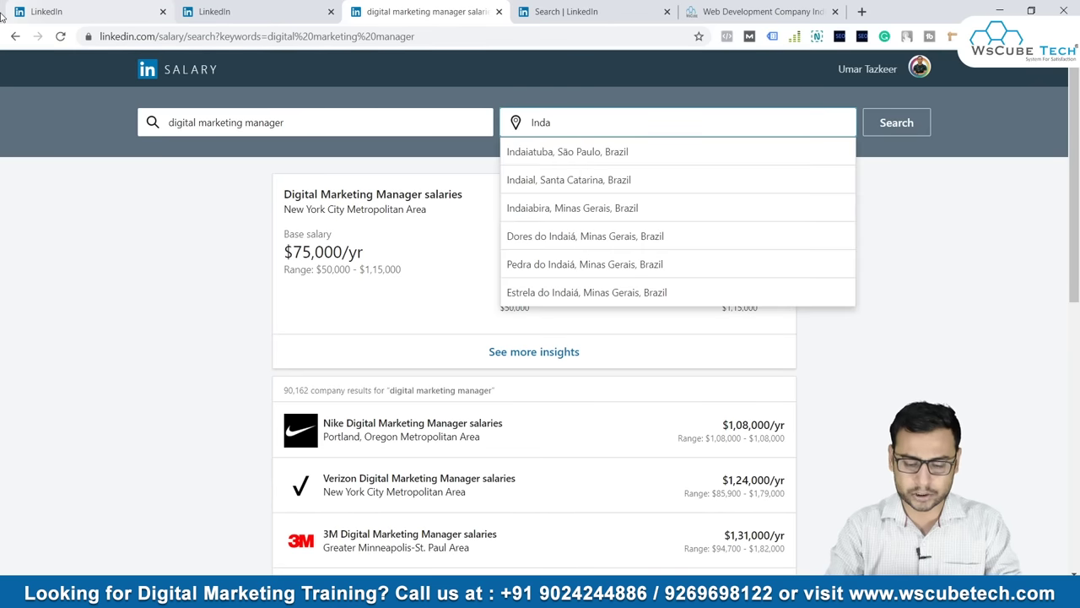
pyautogui.press('BackSpace')
pyautogui.write('ia')
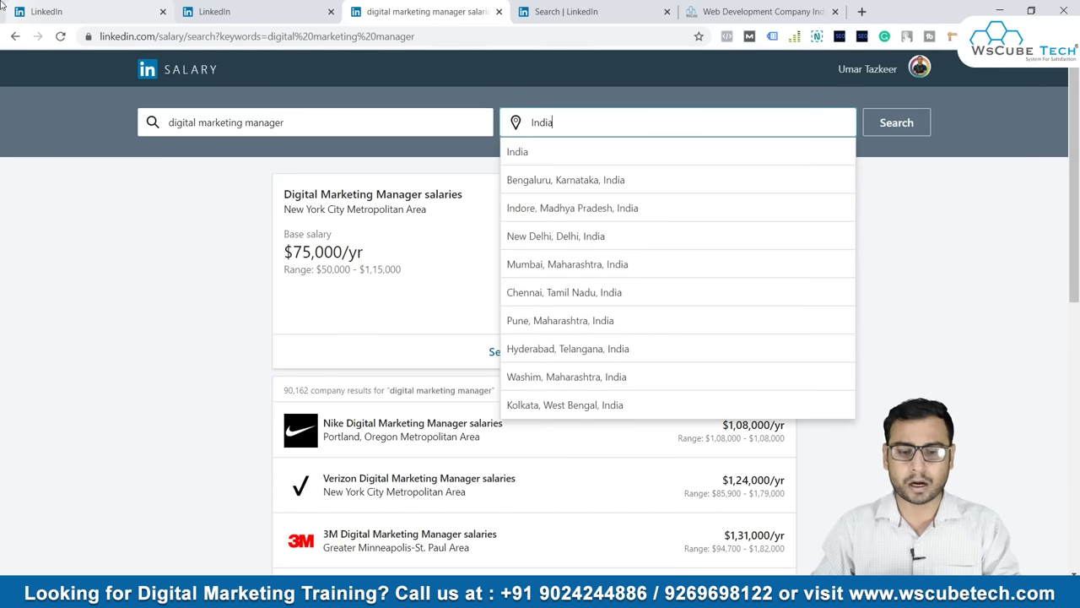
pyautogui.click(547, 153)
pyautogui.click(898, 125)
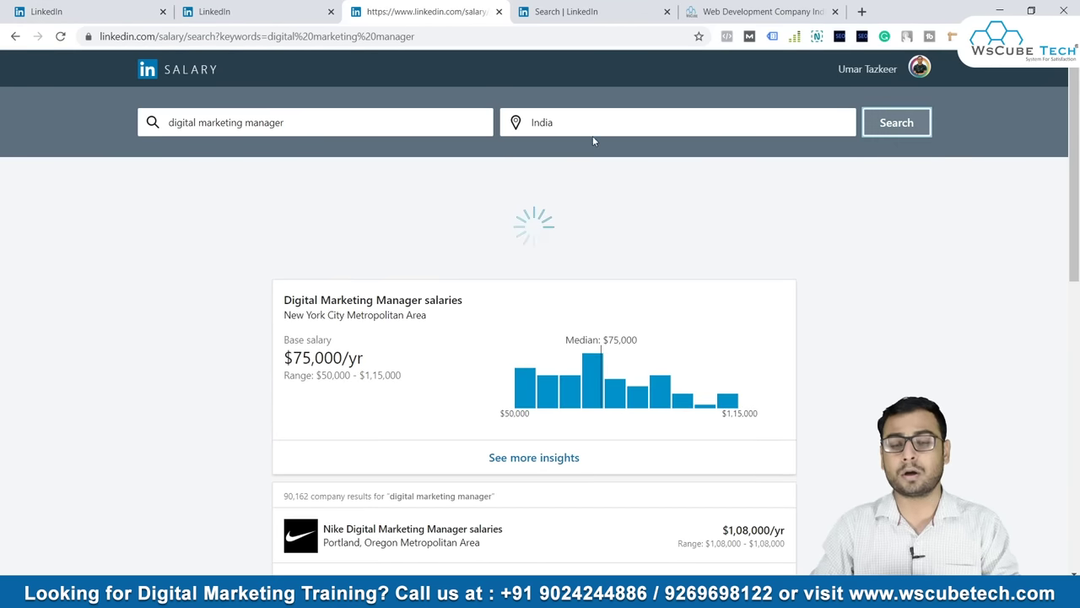
# Step: Review the India results: ₹38,300/mo median, ₹15,000–₹95,200 range, 27 companies
pyautogui.scroll(-1, 555, 193)
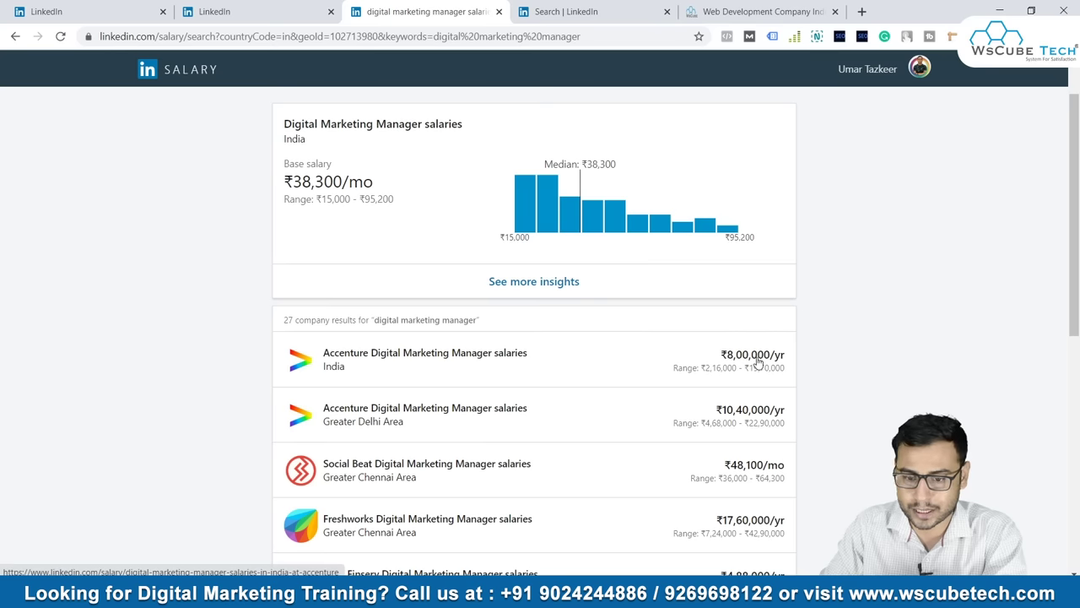
pyautogui.scroll(-2, 813, 346)
pyautogui.scroll(-1, 779, 297)
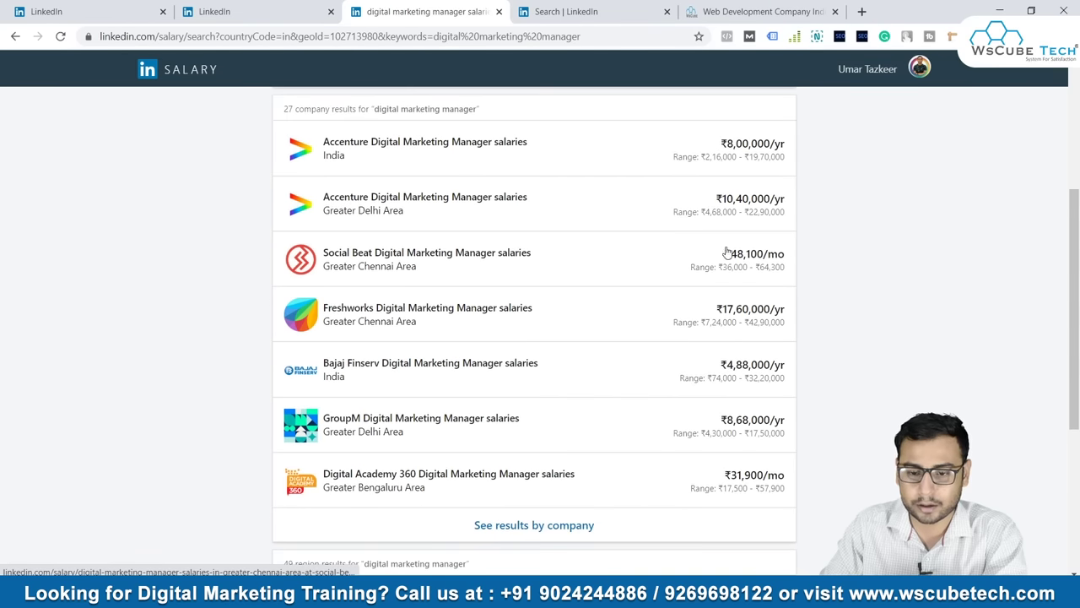
pyautogui.scroll(-2, 787, 265)
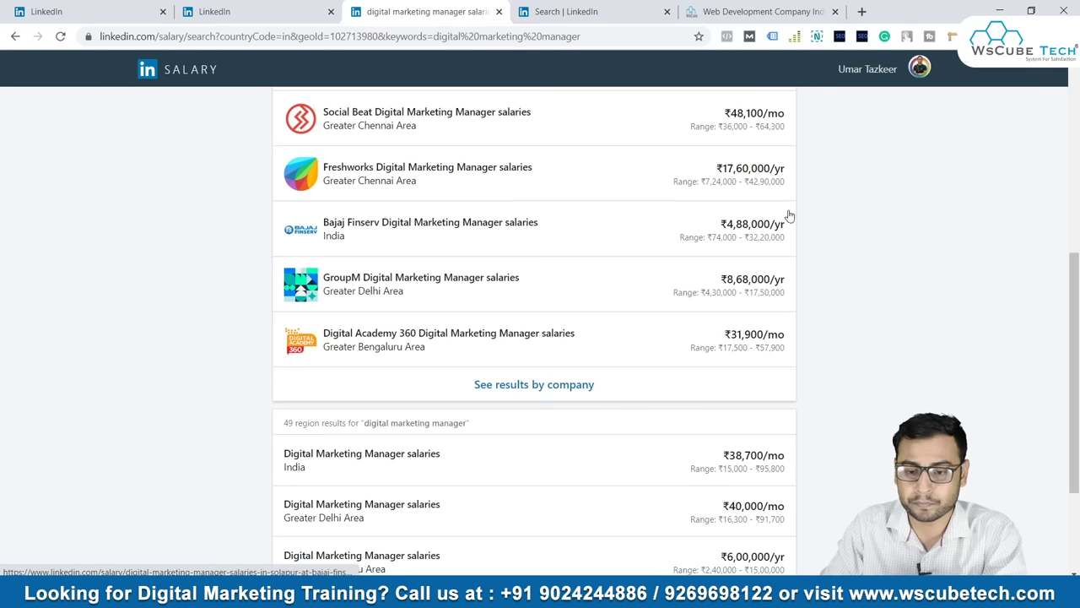
pyautogui.scroll(-1, 814, 245)
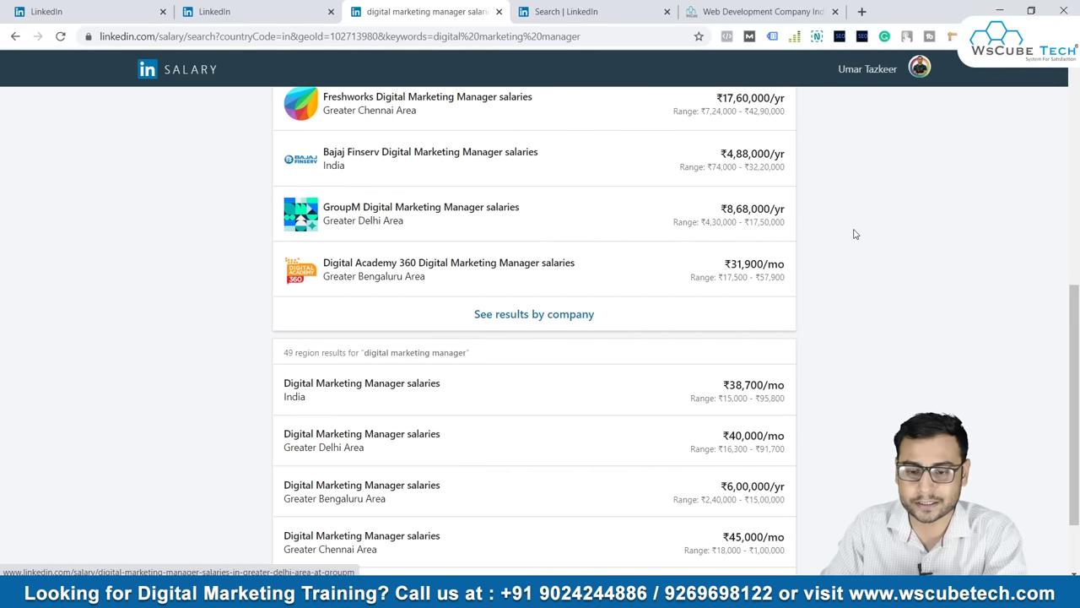
pyautogui.scroll(-1, 849, 234)
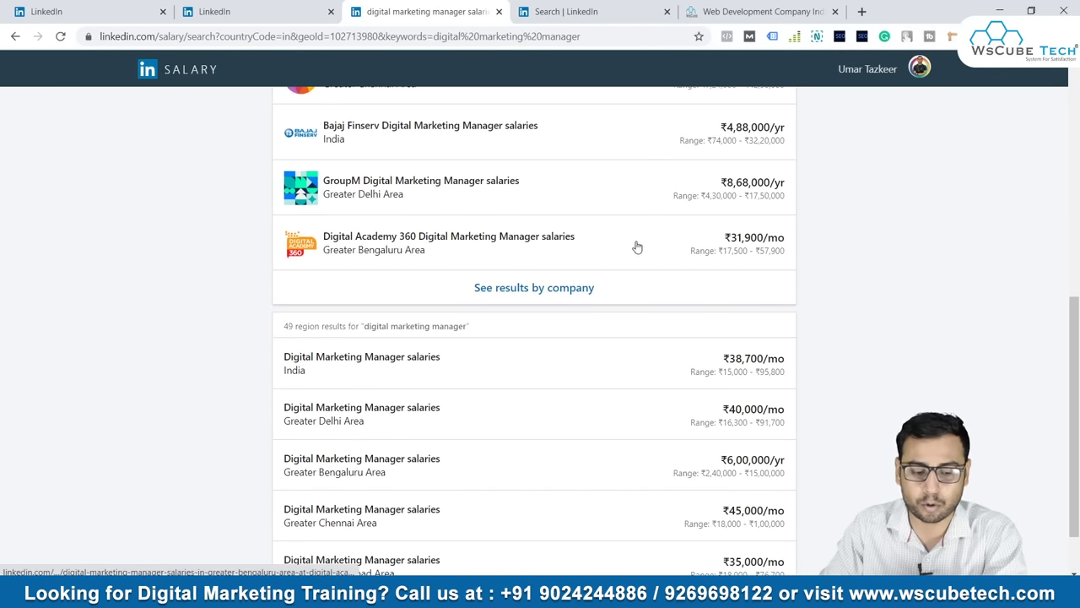
pyautogui.scroll(-1, 730, 231)
pyautogui.scroll(7, 675, 295)
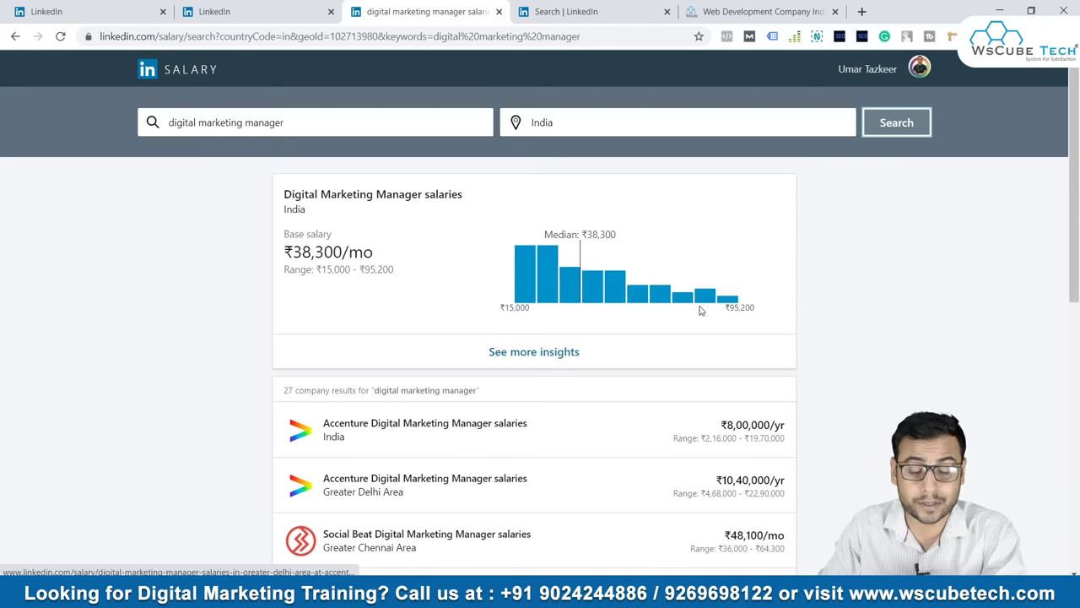
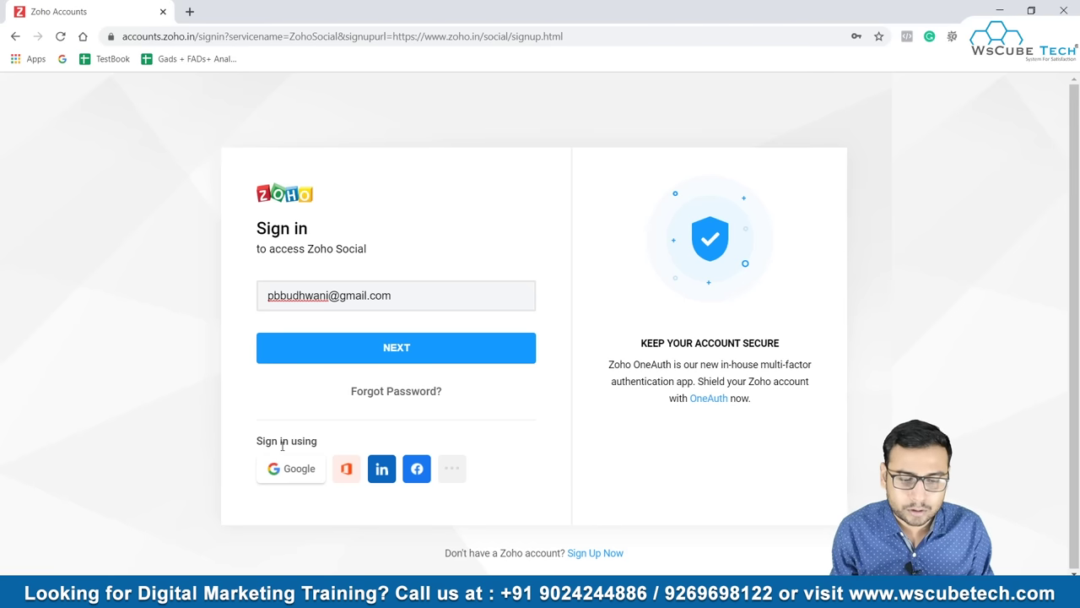
# Step: Sign in with the WsCube Google account and accept the terms to create a Zoho account
pyautogui.click(304, 468)
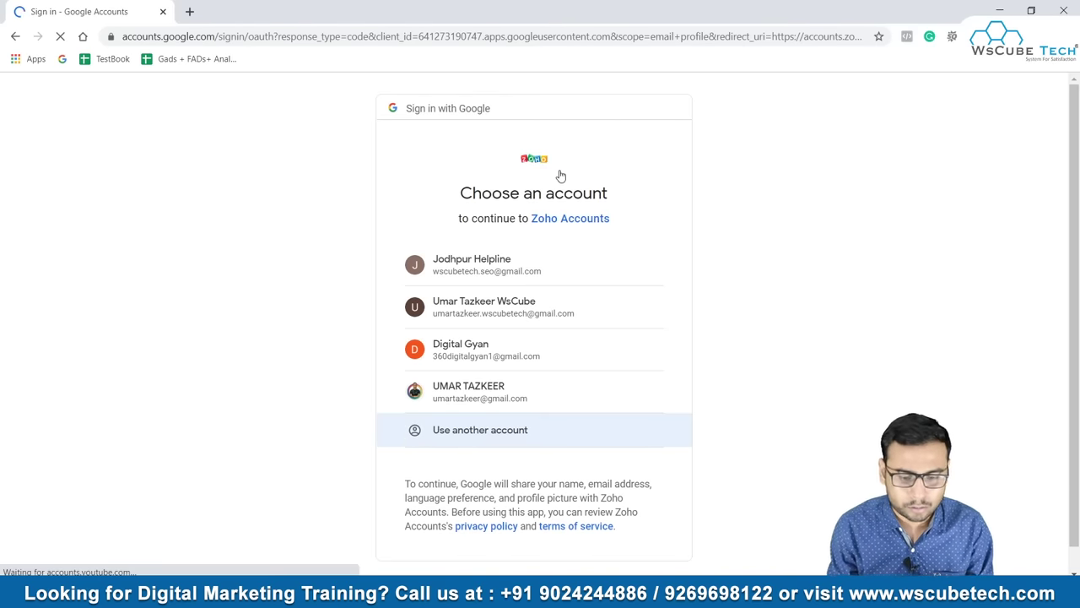
pyautogui.click(499, 315)
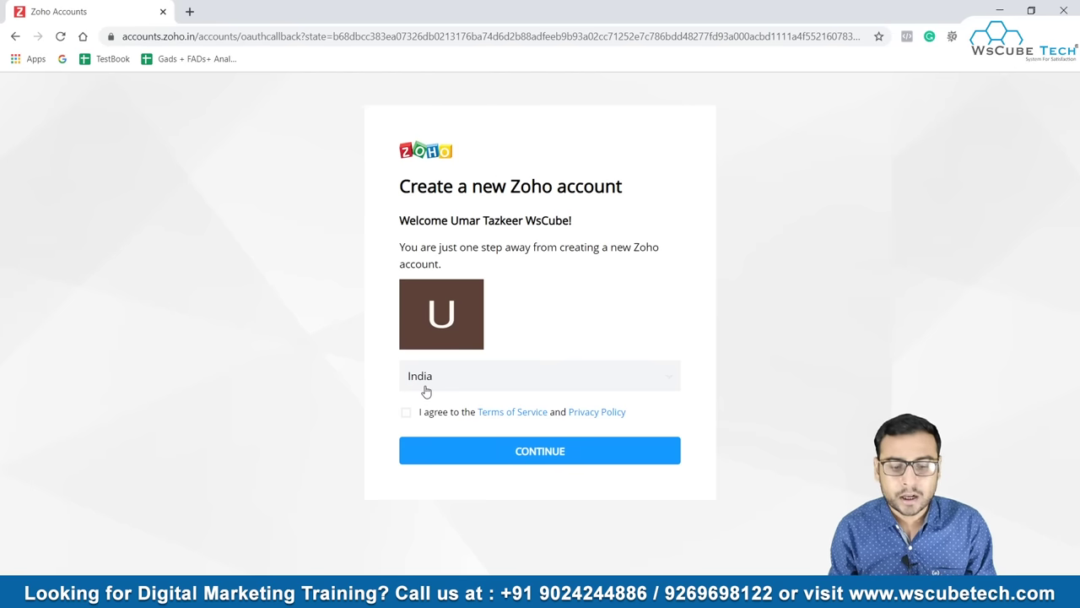
pyautogui.click(408, 414)
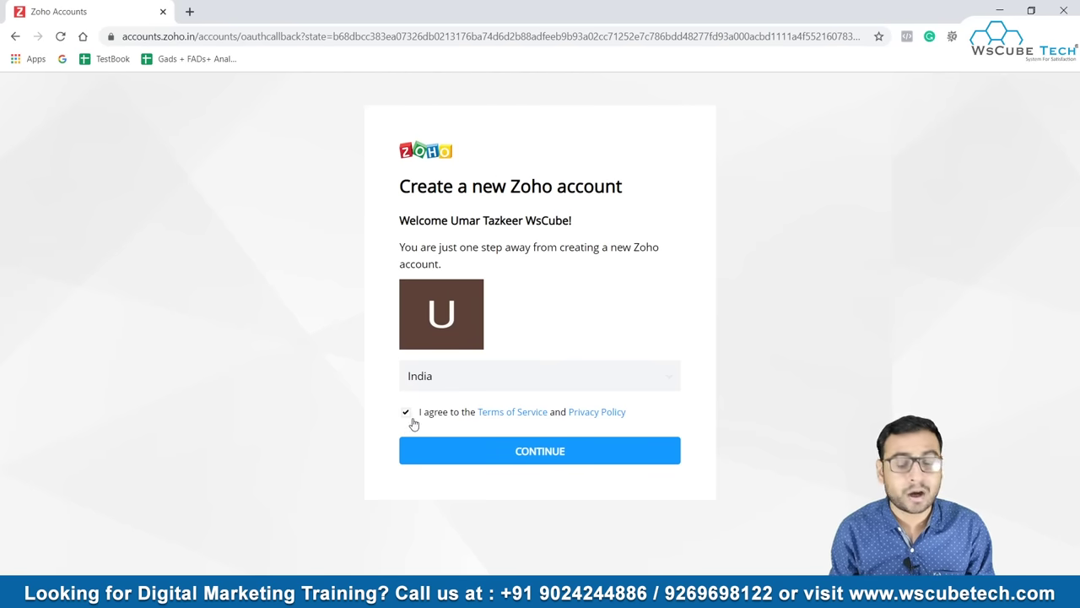
pyautogui.click(470, 448)
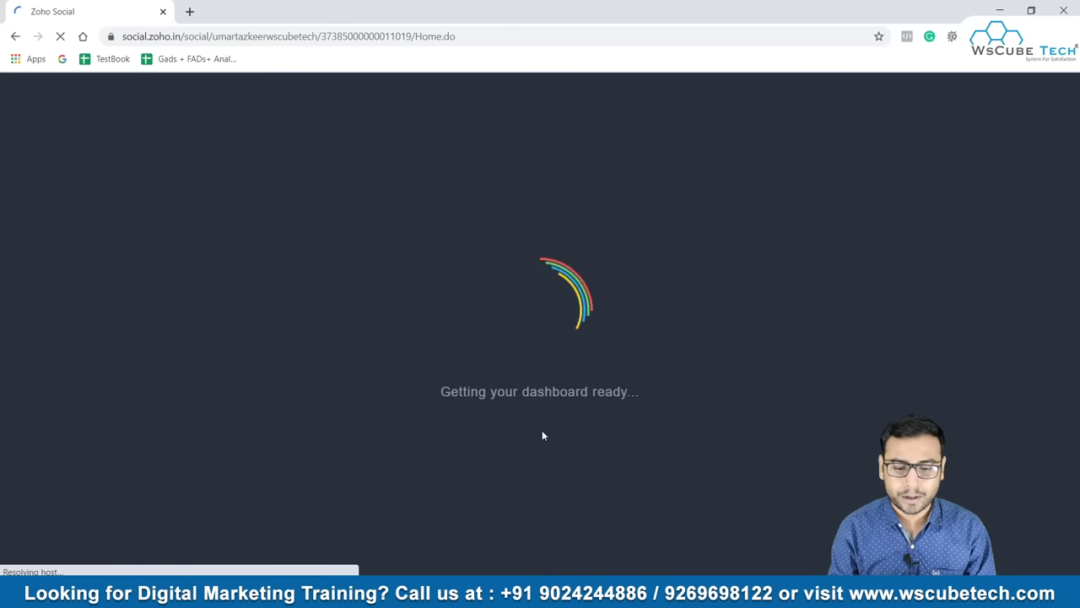
# Step: Finish onboarding with the Social Monitoring objective, 50-100 employees and a contact number
pyautogui.moveTo(537, 436); pyautogui.dragTo(764, 269)
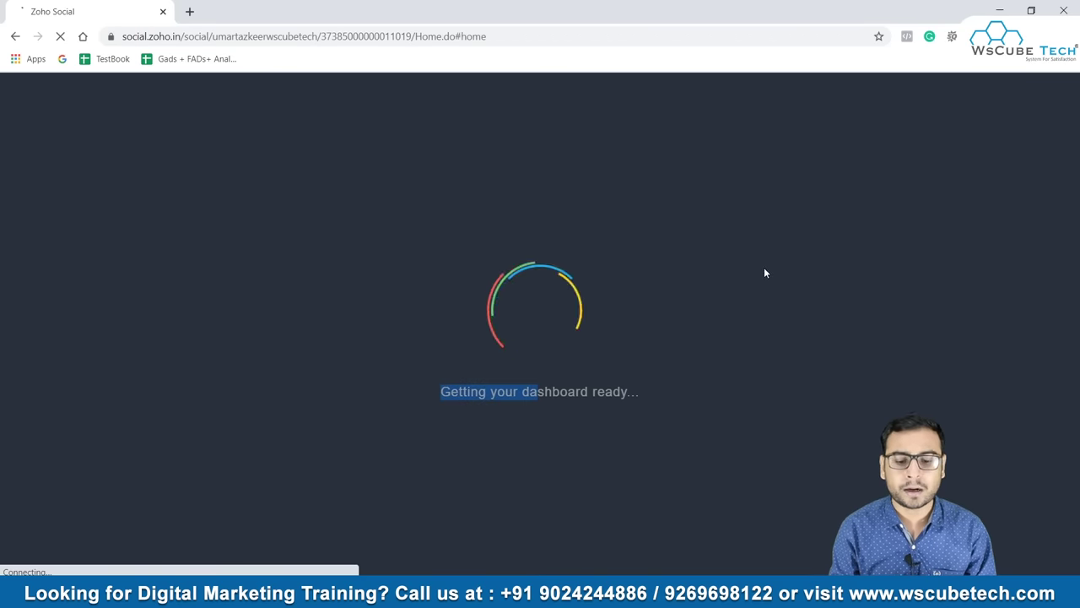
pyautogui.click(681, 379)
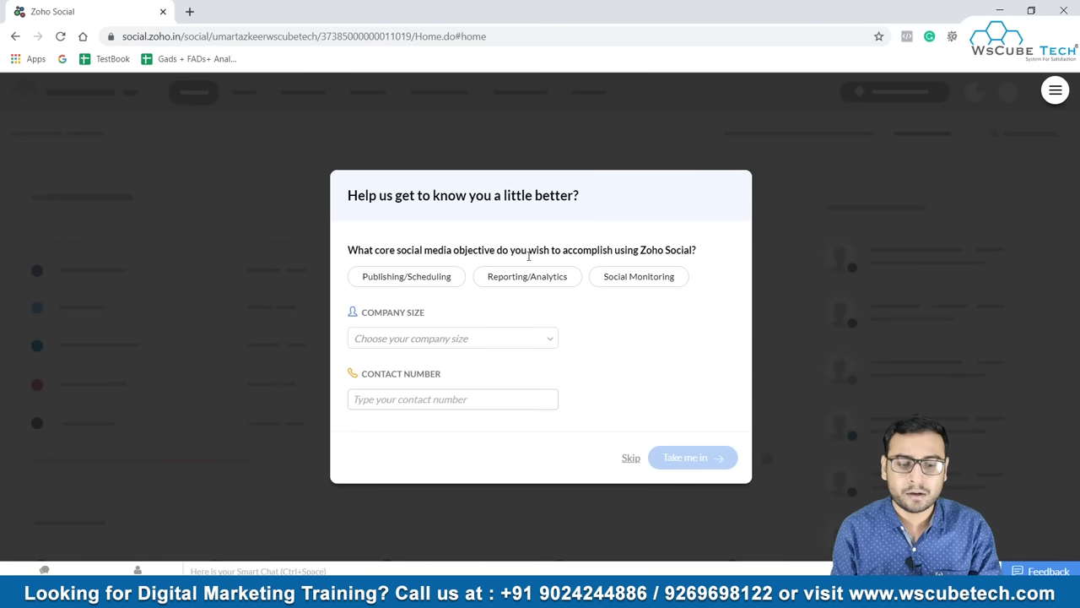
pyautogui.click(643, 280)
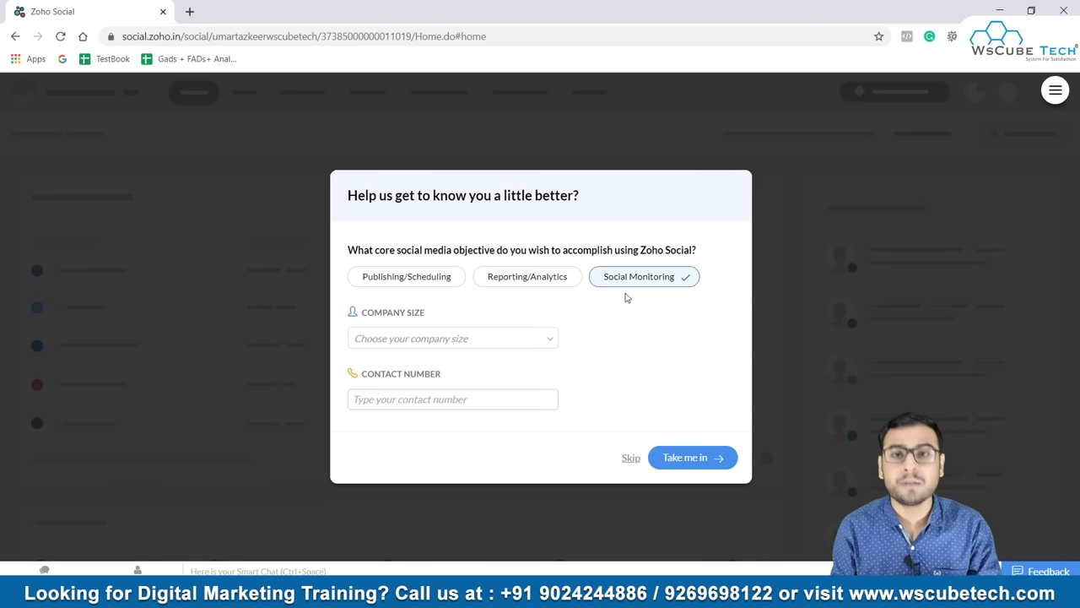
pyautogui.click(467, 338)
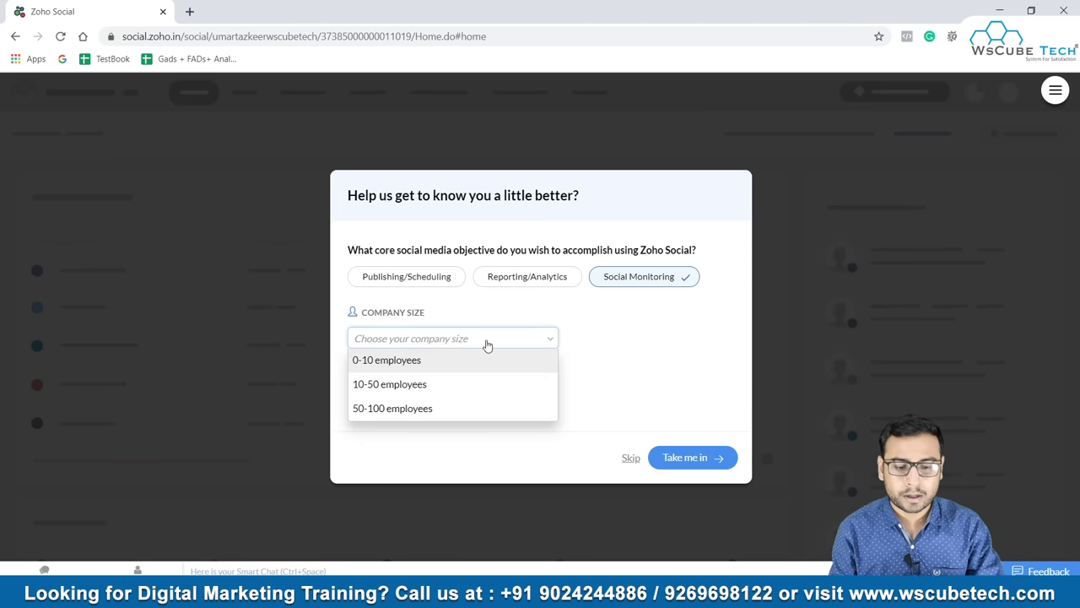
pyautogui.click(409, 406)
pyautogui.click(408, 397)
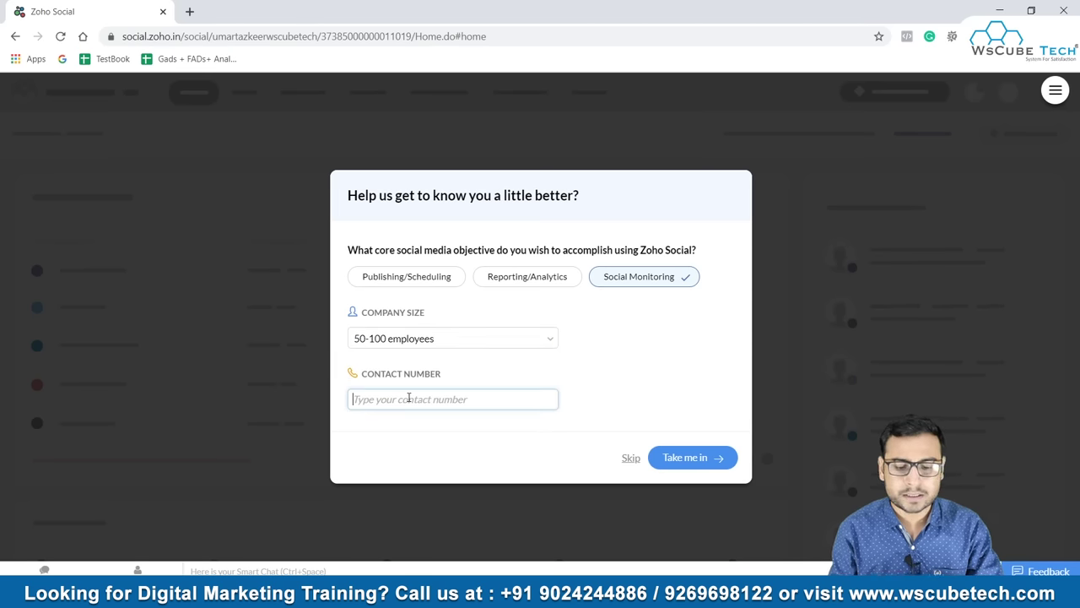
pyautogui.write('1234567890')
pyautogui.click(480, 422)
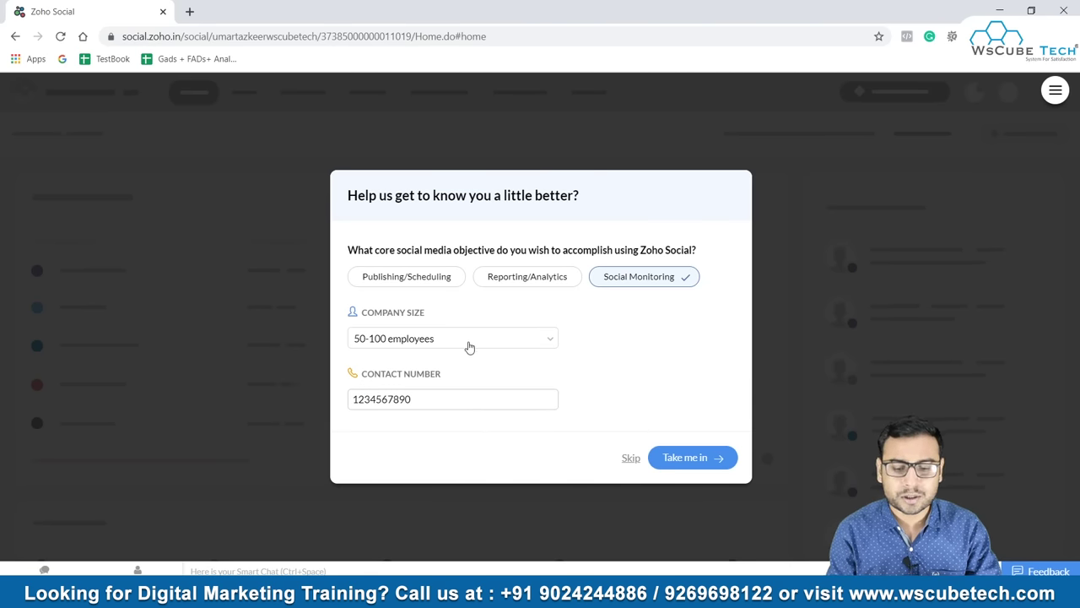
pyautogui.click(706, 457)
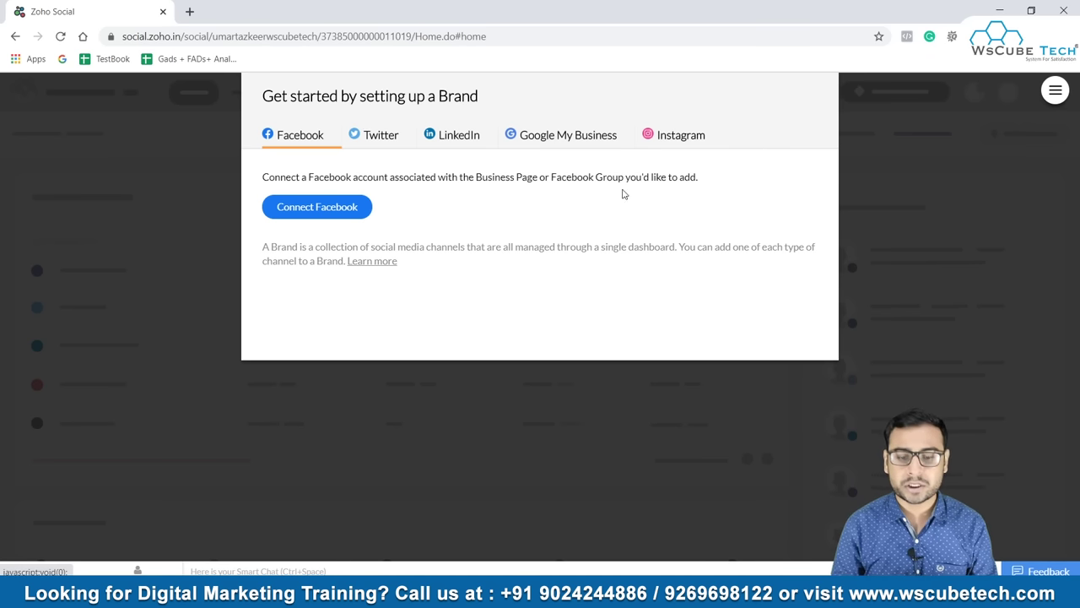
# Step: Try connecting Facebook, then Twitter, to the brand
pyautogui.click(309, 209)
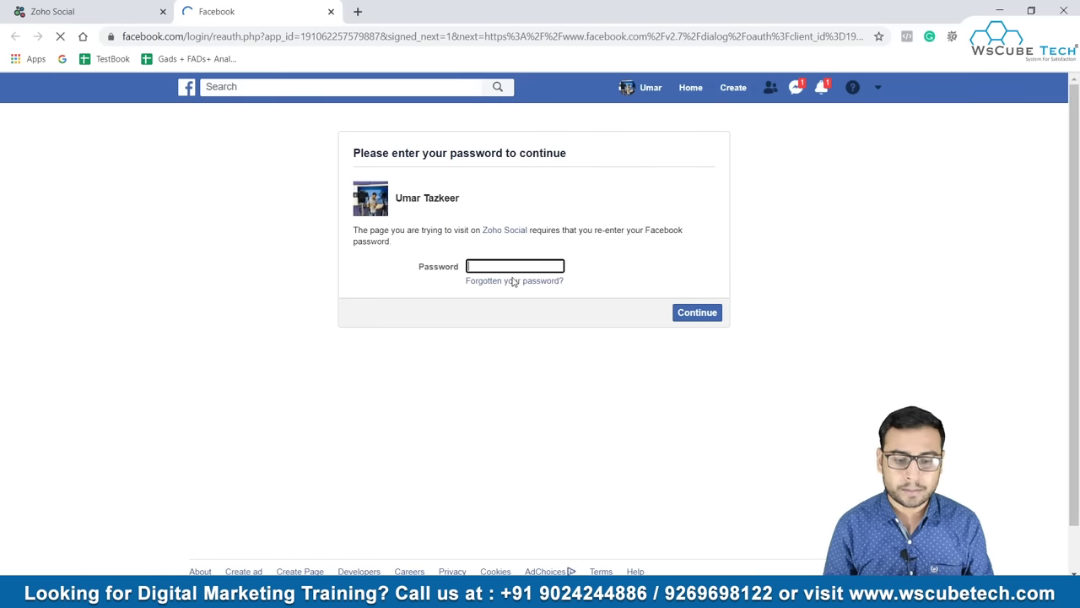
pyautogui.click(53, 10)
pyautogui.click(371, 135)
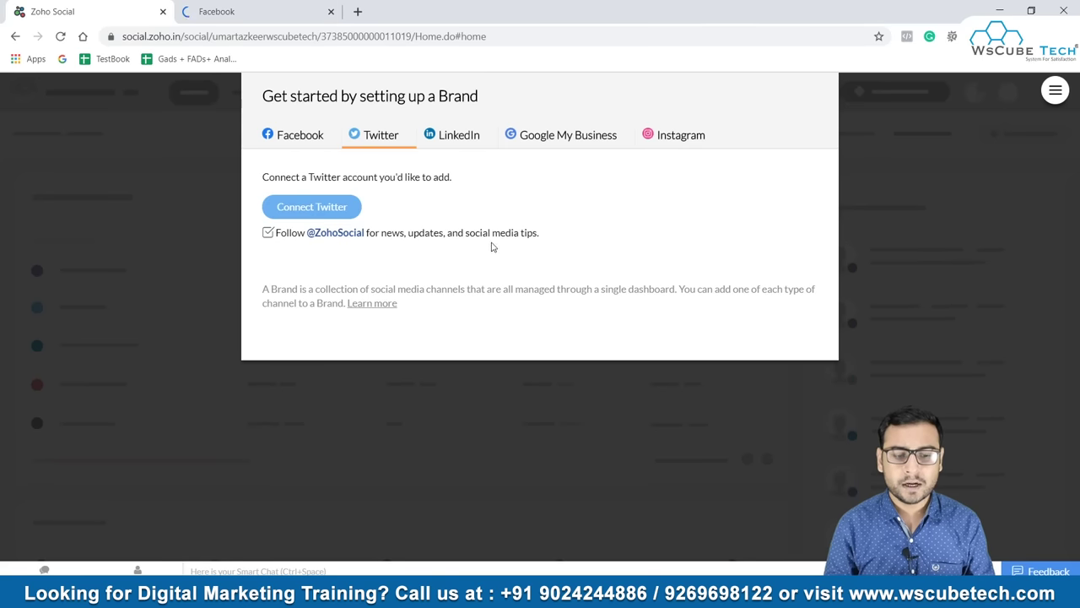
pyautogui.click(292, 208)
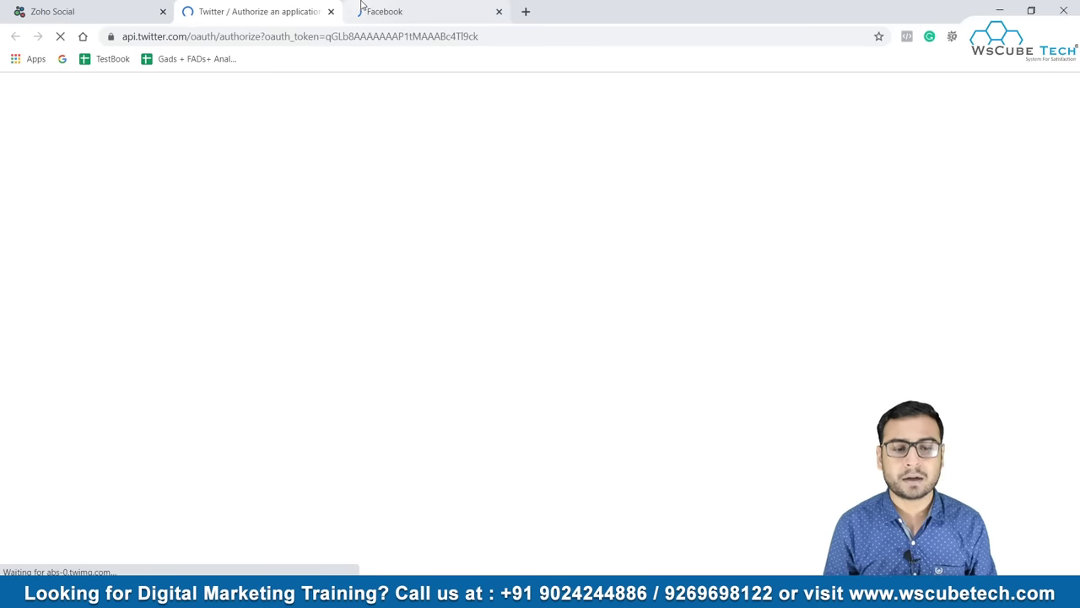
# Step: Close the Facebook and Twitter authorization tabs, dismiss the error and go back
pyautogui.click(439, 11)
pyautogui.click(499, 11)
pyautogui.click(331, 11)
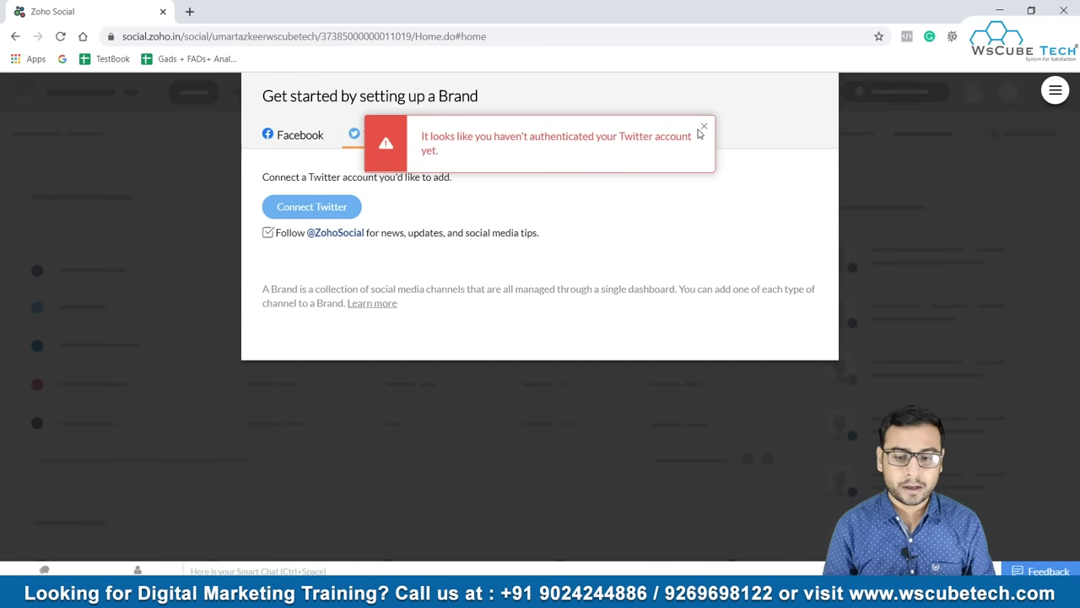
pyautogui.click(703, 127)
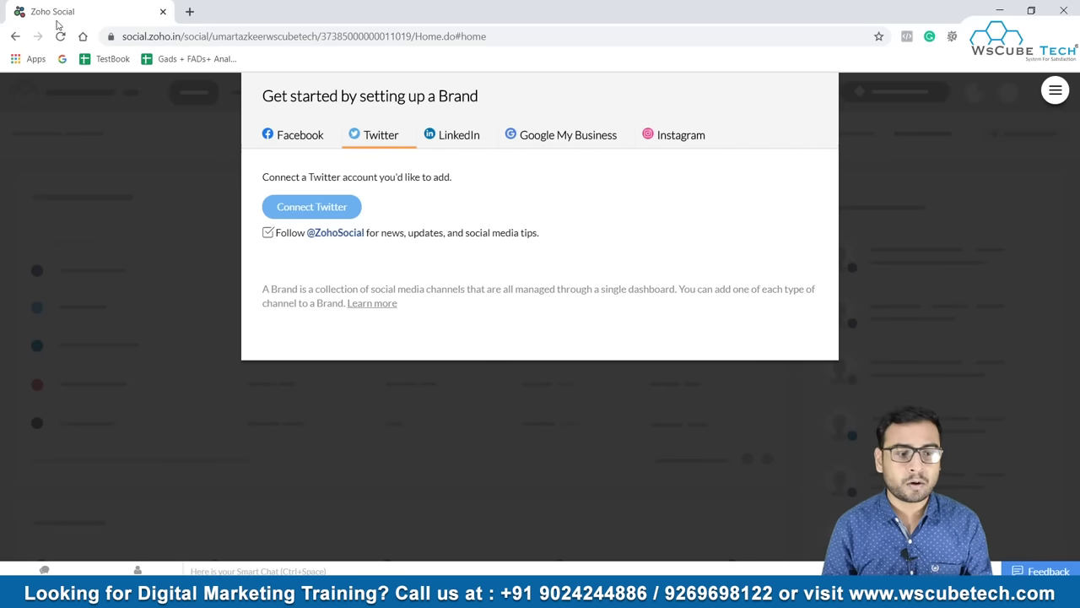
pyautogui.click(16, 37)
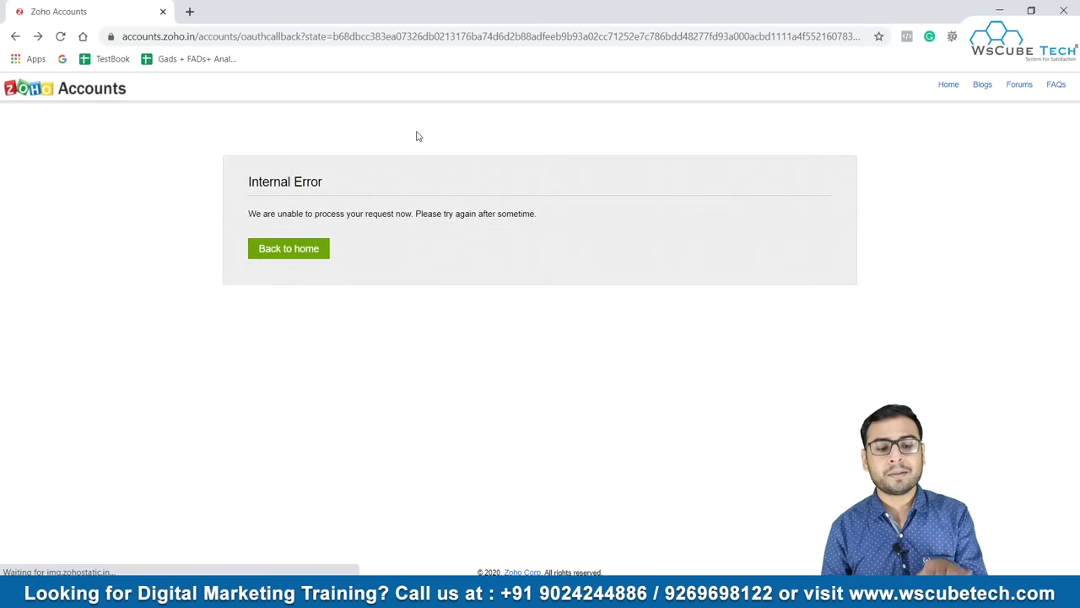
# Step: Sign out of the current Zoho account from the Accounts home
pyautogui.click(287, 250)
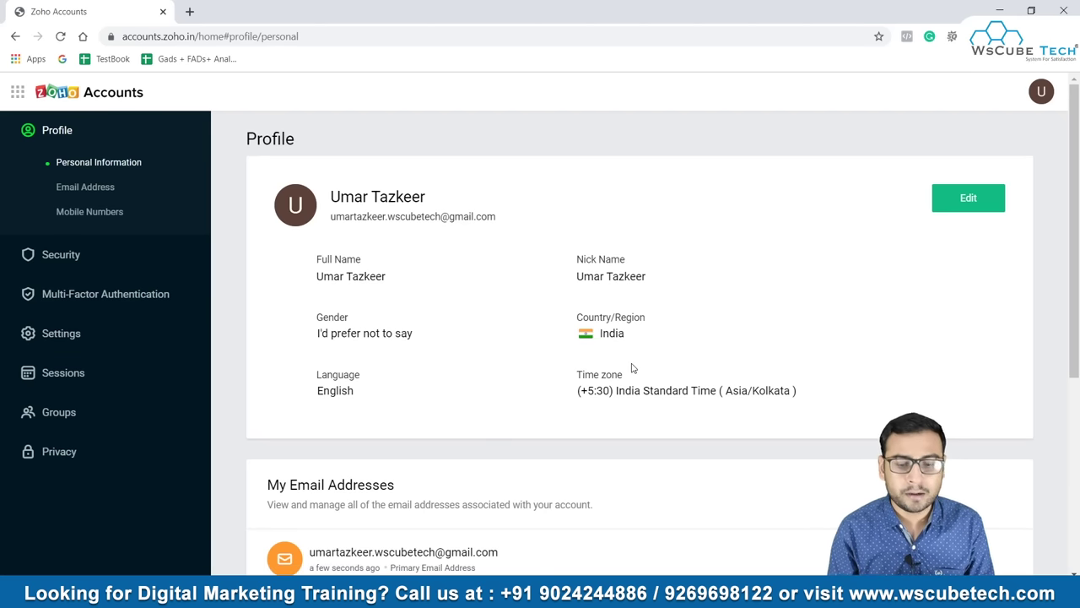
pyautogui.click(1043, 93)
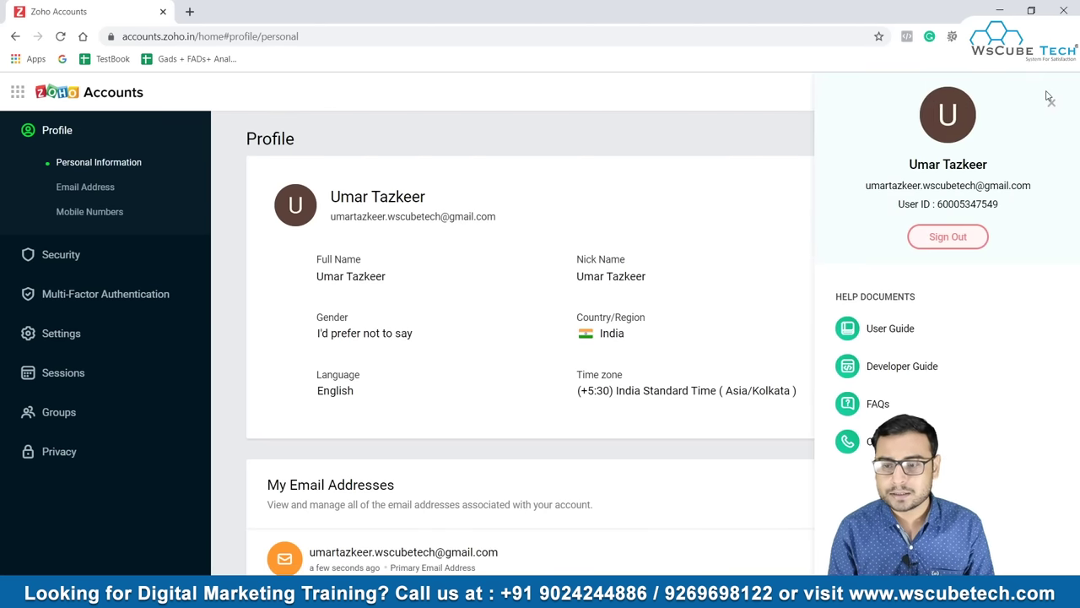
pyautogui.click(971, 236)
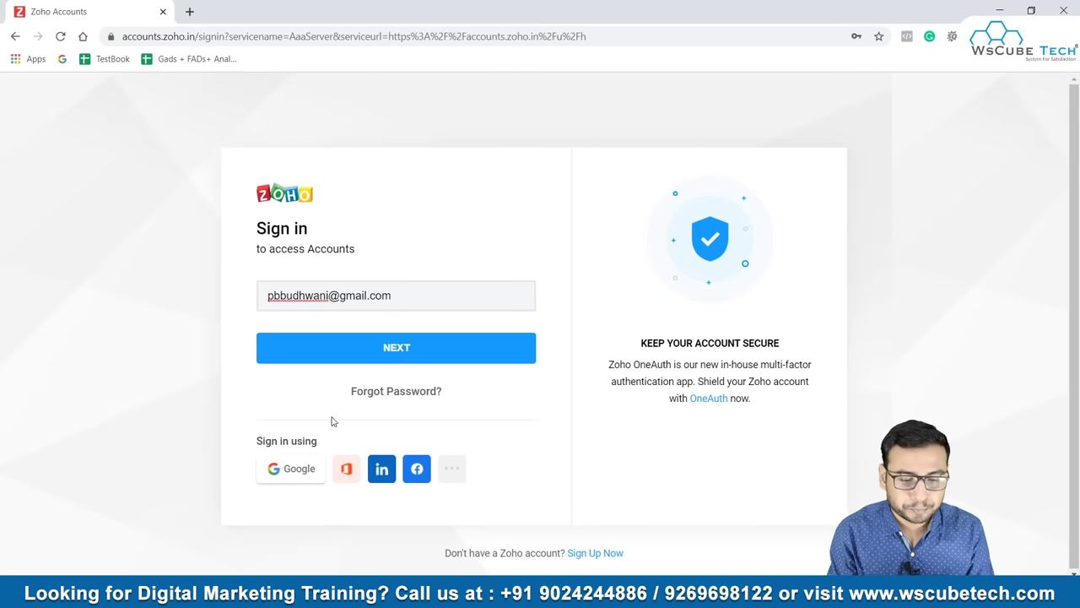
# Step: Sign in to Zoho with a different Google account
pyautogui.click(287, 471)
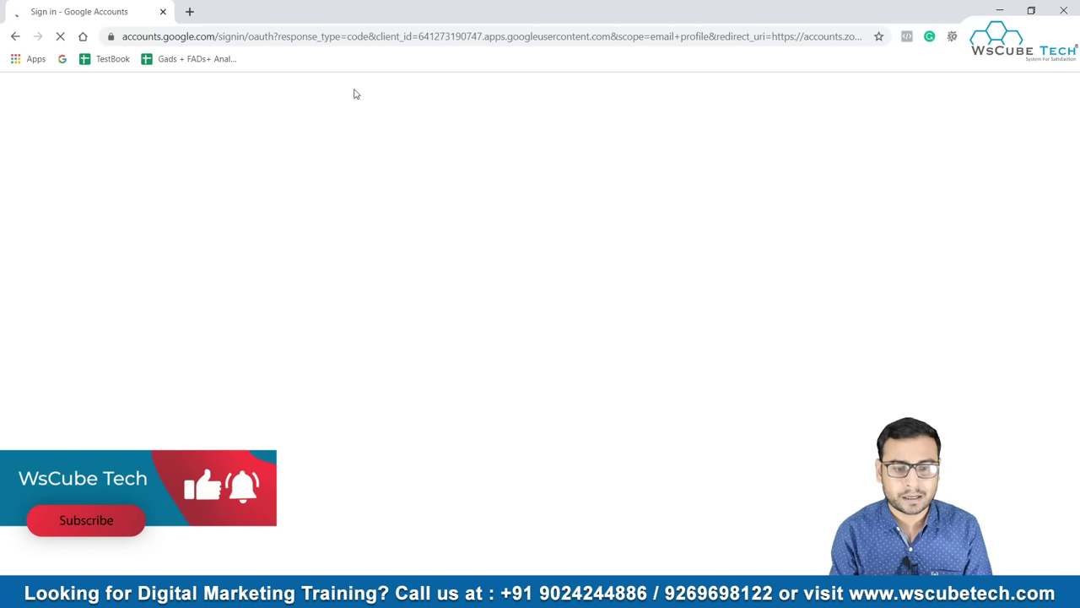
pyautogui.click(15, 38)
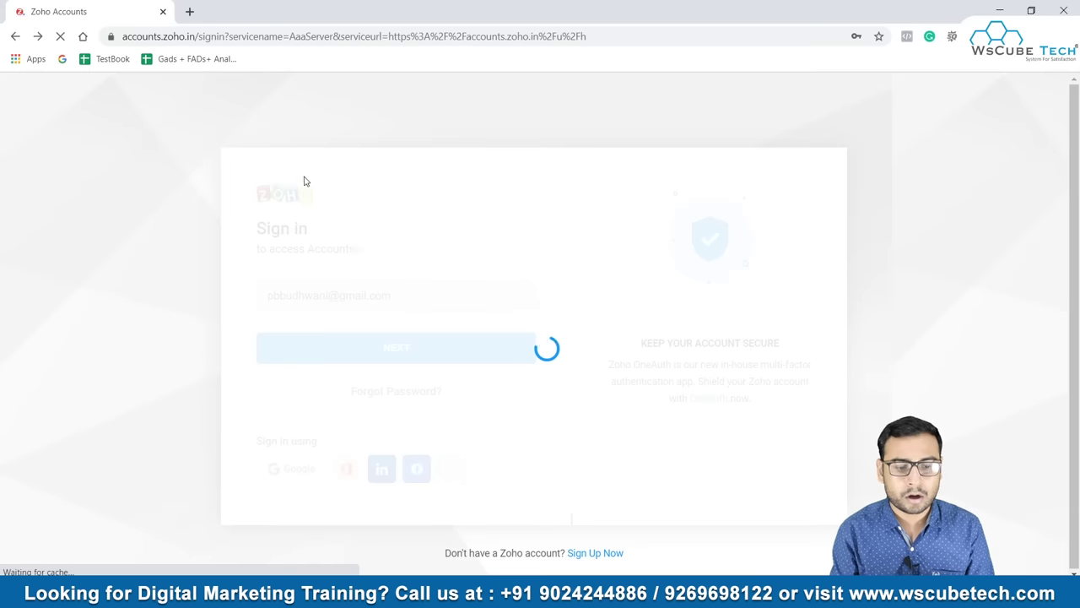
pyautogui.click(281, 476)
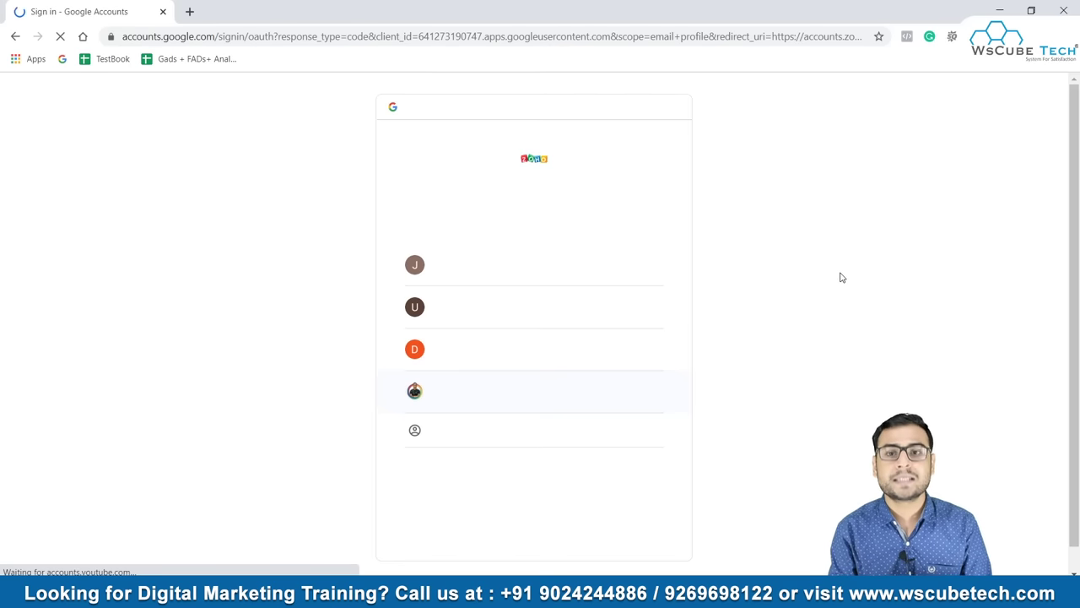
pyautogui.moveTo(520, 356); pyautogui.dragTo(819, 245)
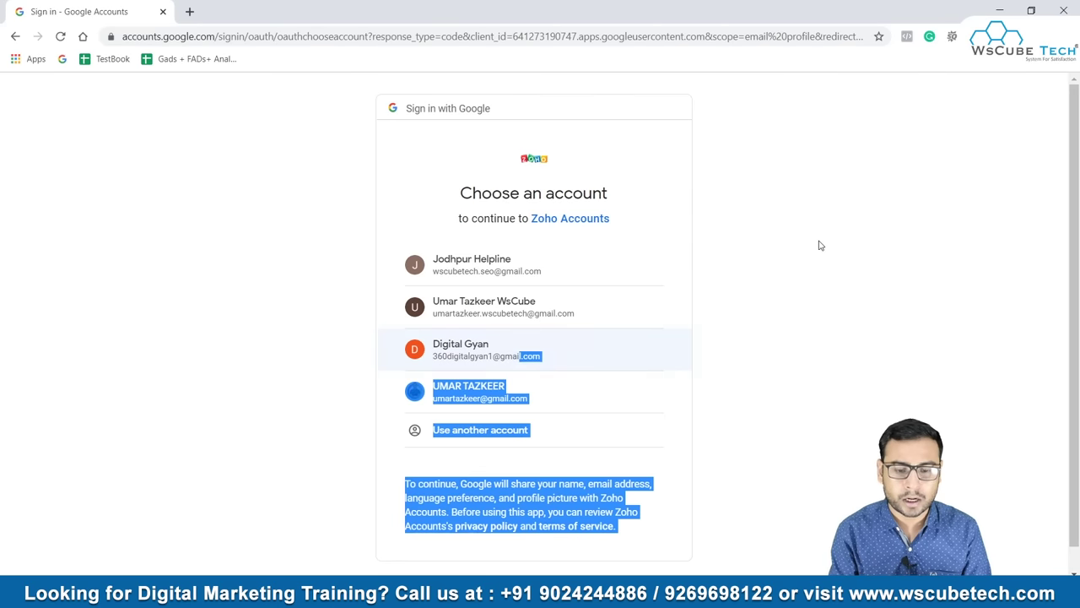
pyautogui.click(485, 256)
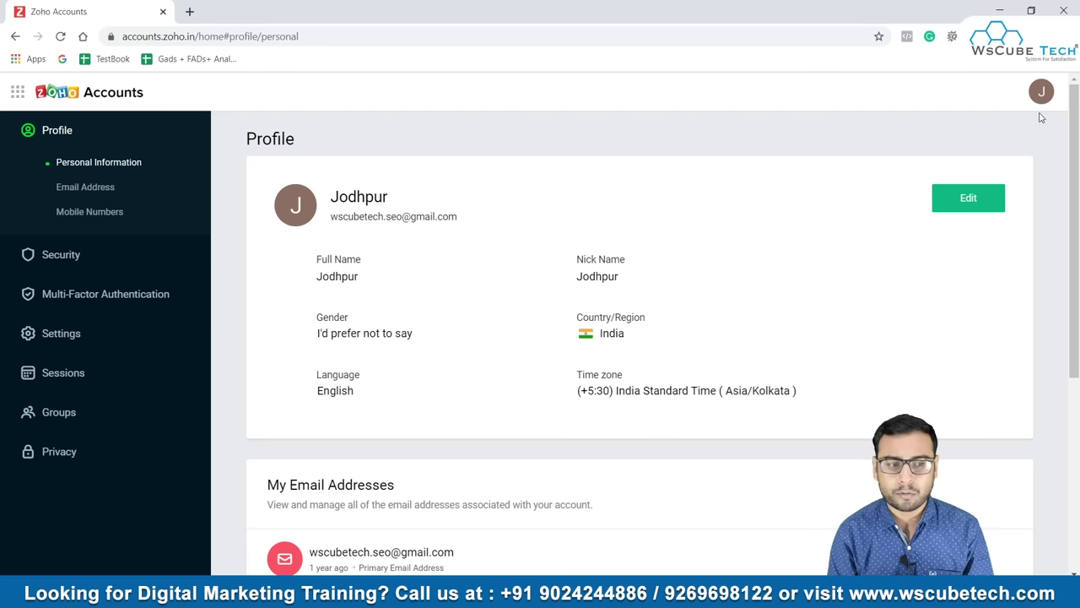
# Step: Glance at the Zoho apps list, close it and navigate back two pages
pyautogui.click(17, 92)
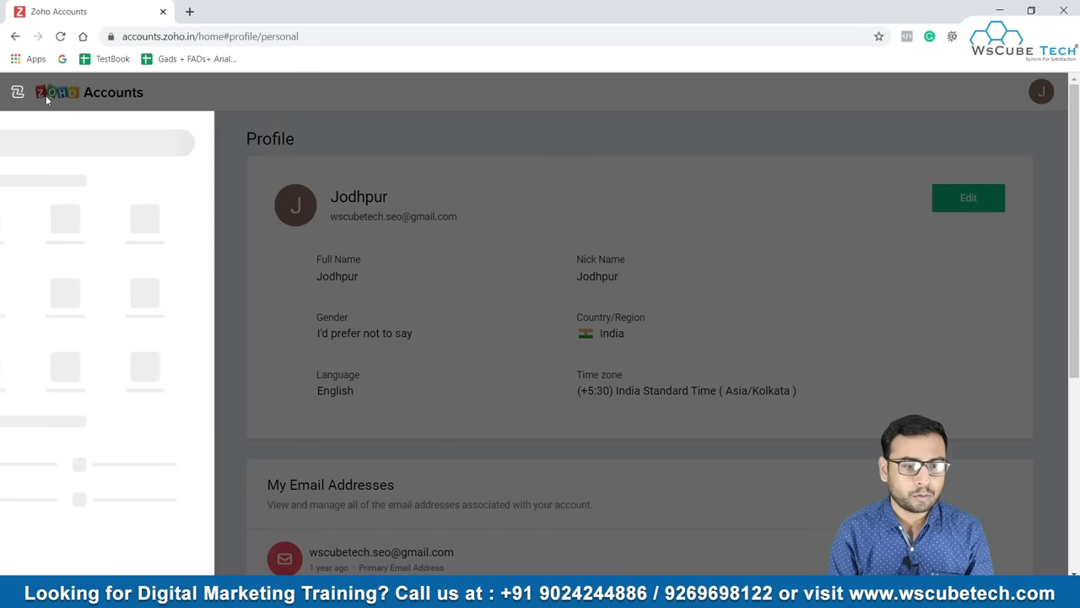
pyautogui.click(428, 124)
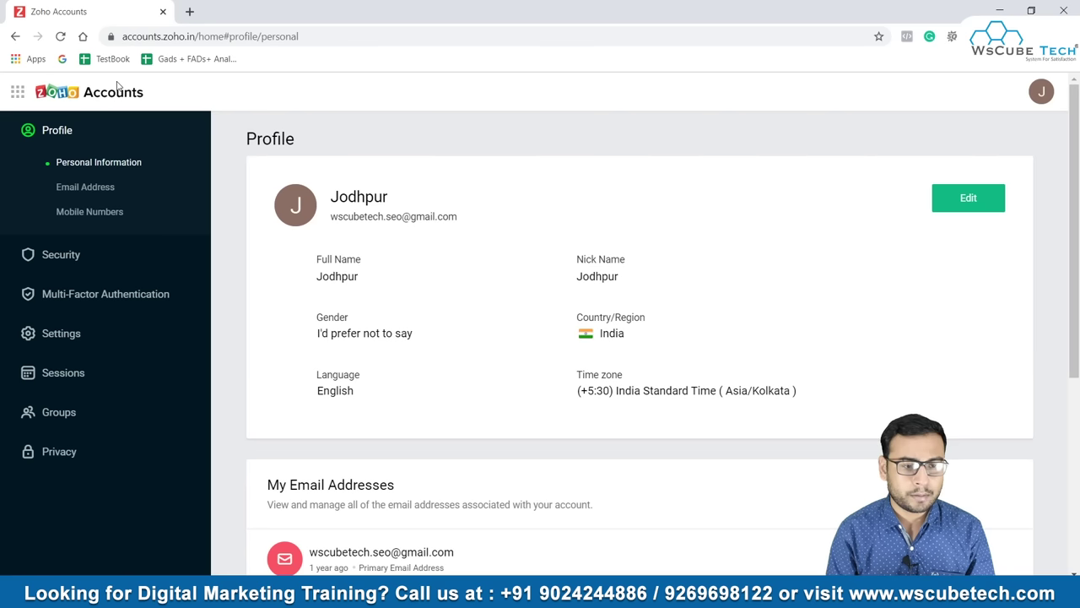
pyautogui.scroll(-2, 359, 319)
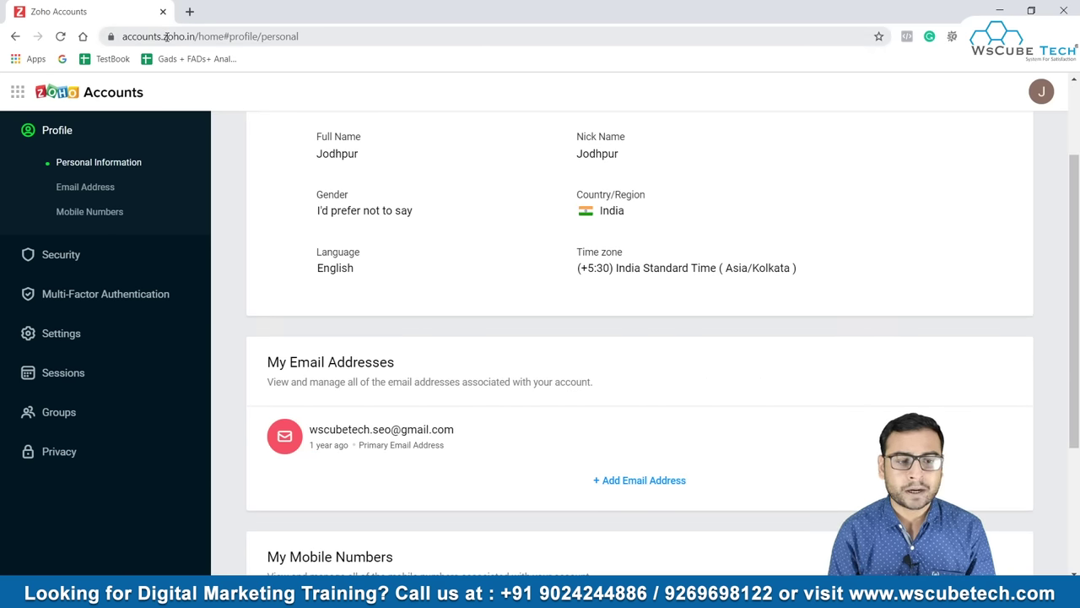
pyautogui.click(14, 38)
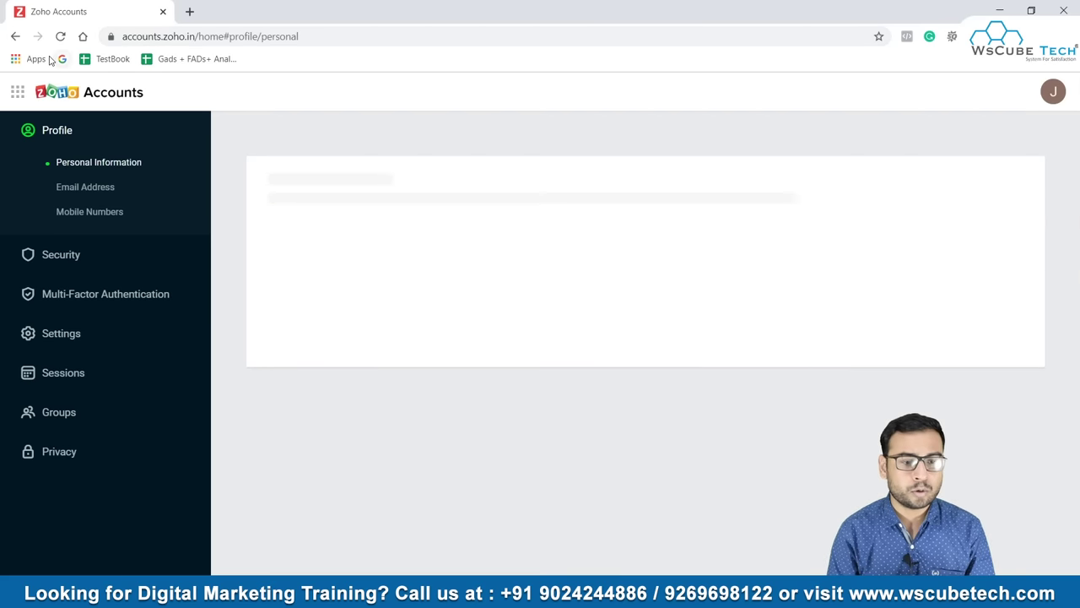
pyautogui.click(15, 38)
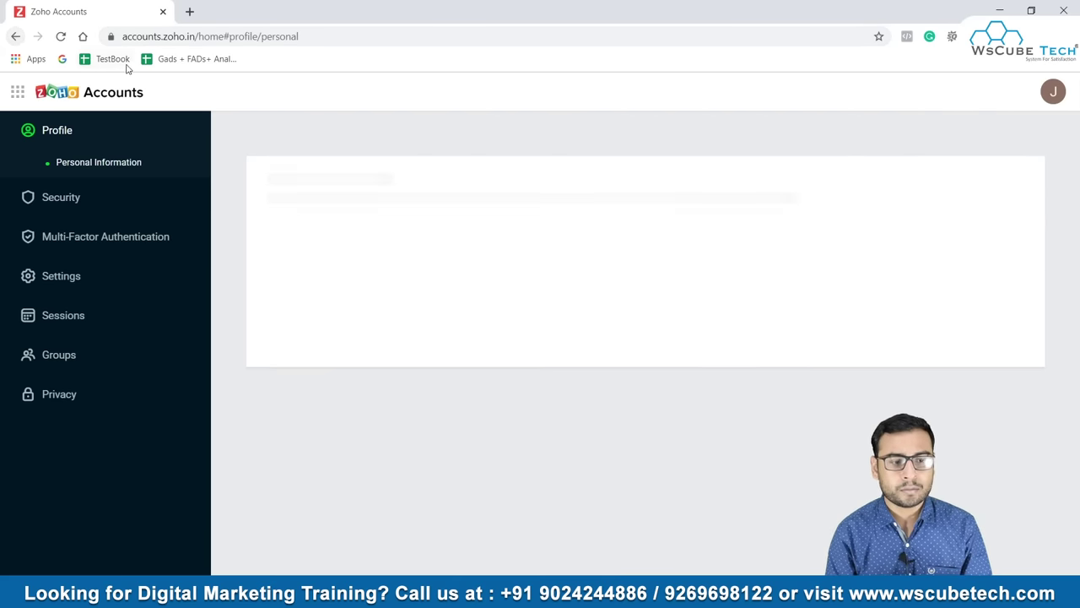
# Step: Launch Zoho Social from the Zoho apps list
pyautogui.click(179, 37)
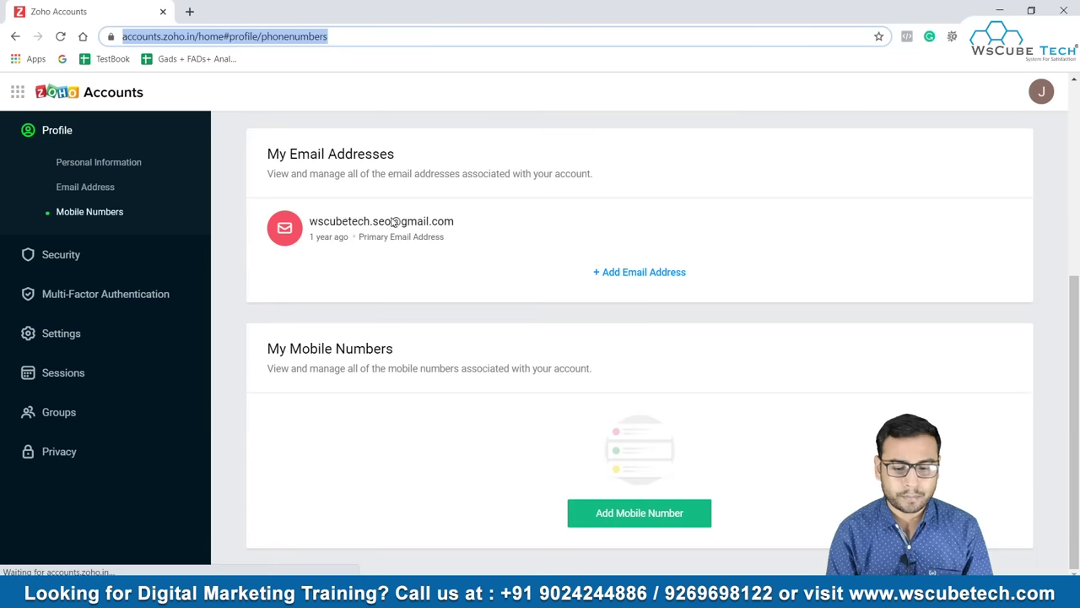
pyautogui.click(17, 91)
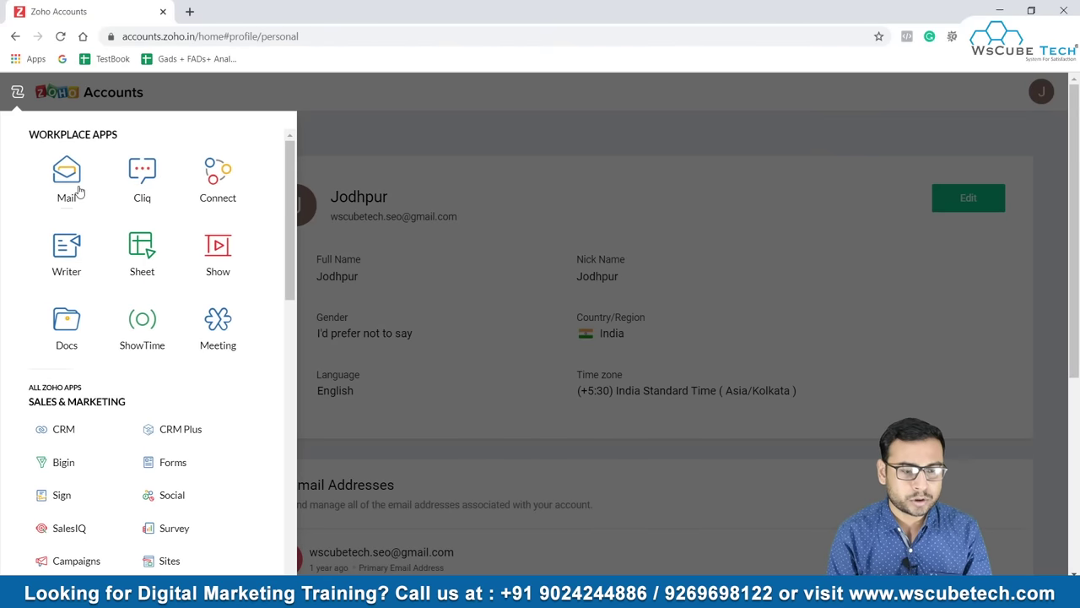
pyautogui.scroll(-2, 216, 315)
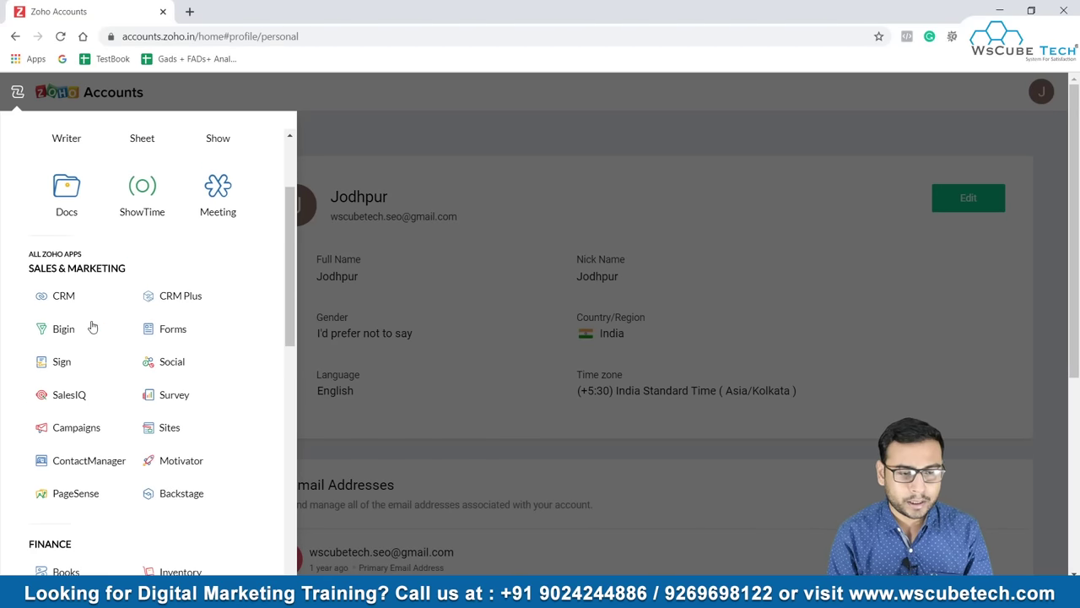
pyautogui.click(173, 363)
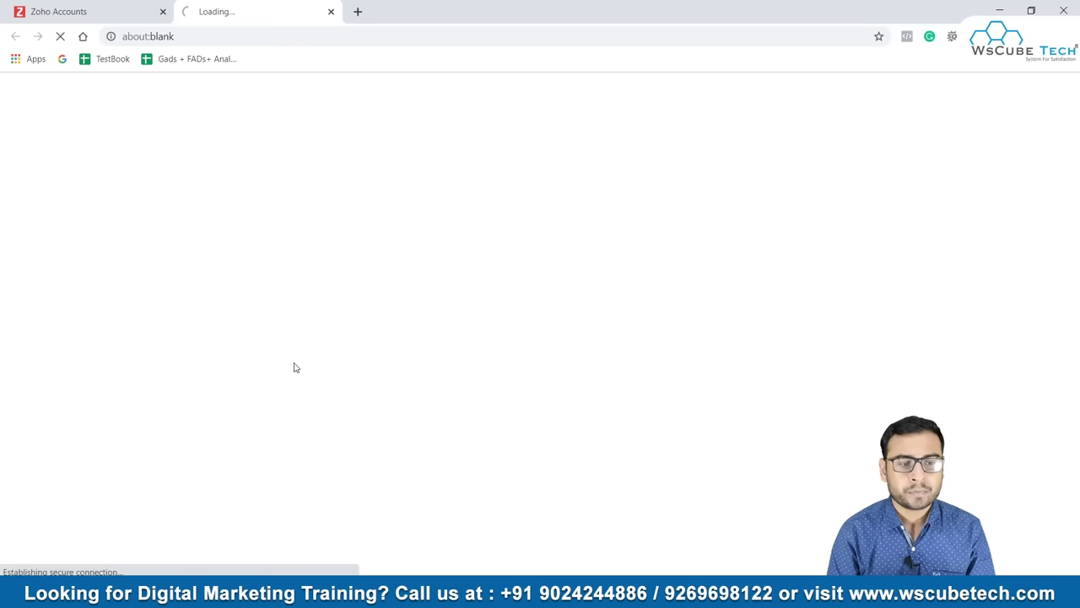
# Step: Close the Accounts tab and highlight the Wscube Tech connected channels in Brand Health
pyautogui.click(163, 12)
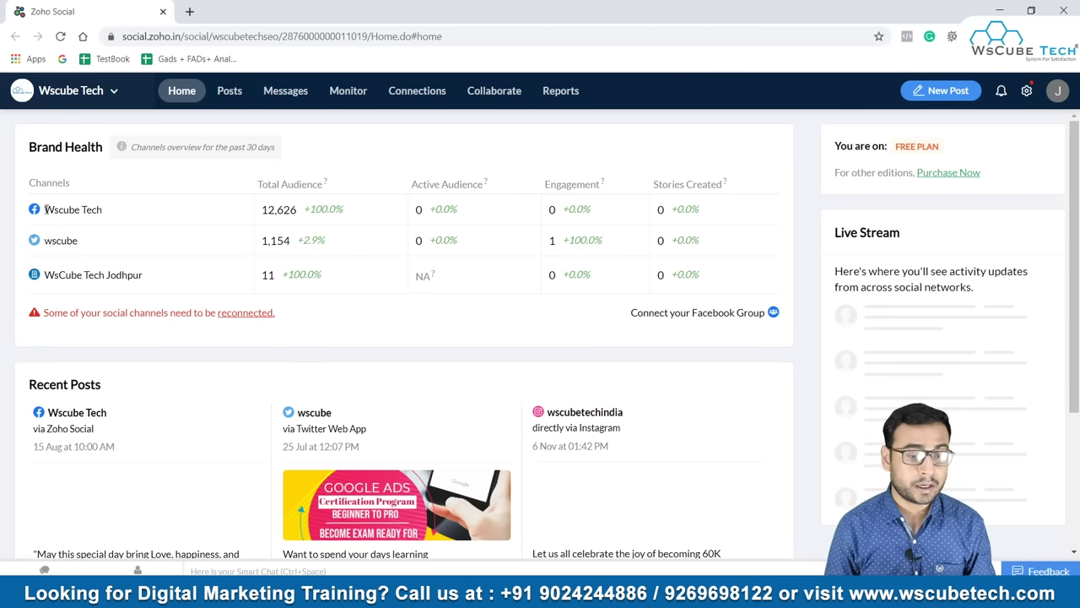
pyautogui.moveTo(46, 210); pyautogui.dragTo(130, 210)
pyautogui.moveTo(107, 245); pyautogui.dragTo(30, 244)
pyautogui.click(141, 261)
pyautogui.moveTo(163, 276); pyautogui.dragTo(38, 182)
pyautogui.click(173, 195)
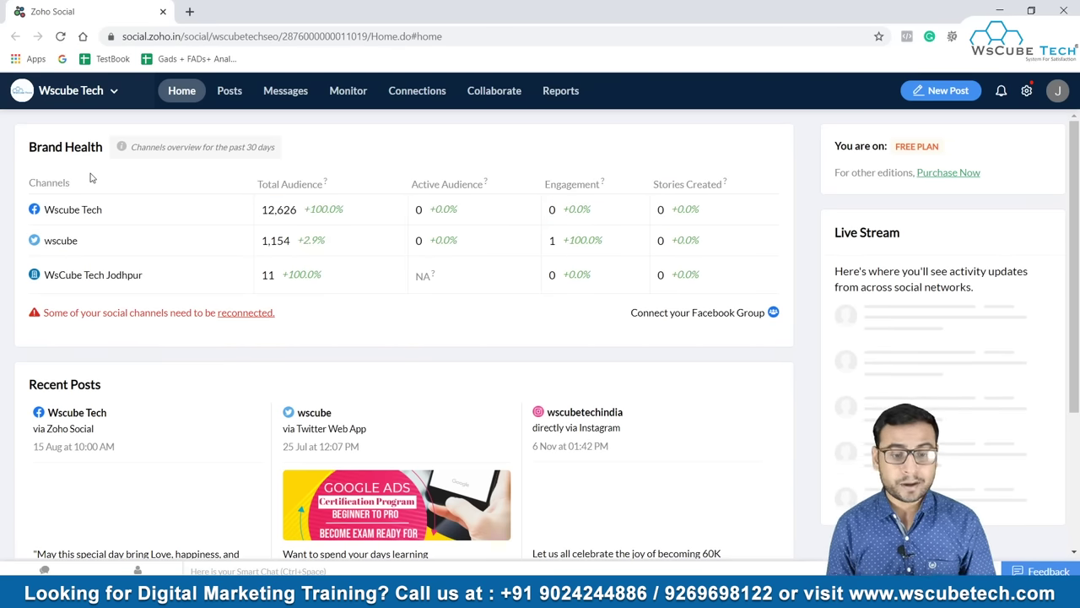
# Step: Highlight the Total Audience figure 12,626 and scroll through Recent Posts
pyautogui.moveTo(262, 185); pyautogui.dragTo(284, 291)
pyautogui.click(467, 320)
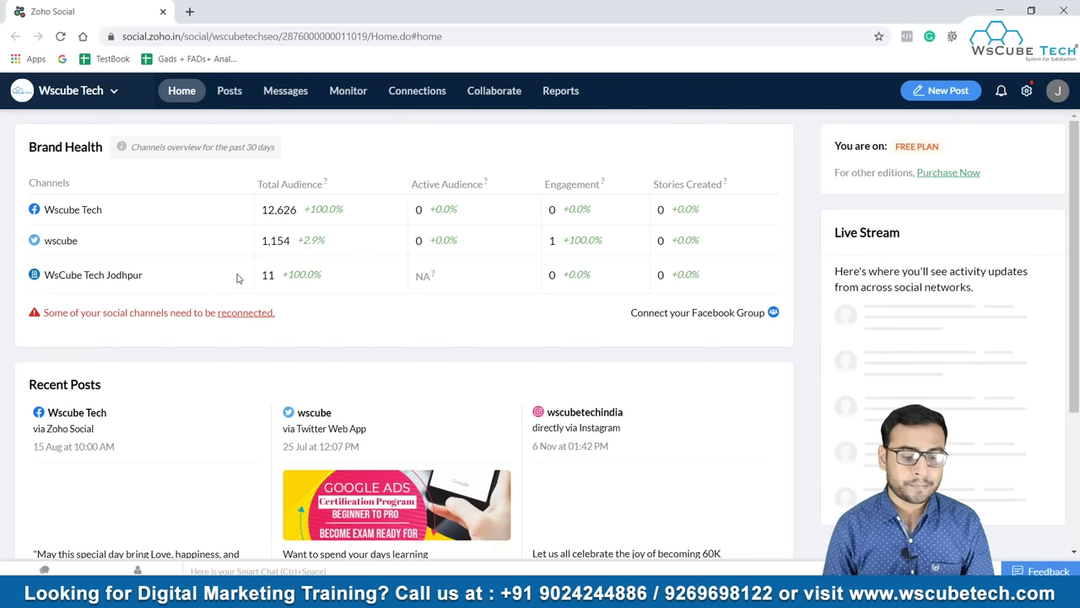
pyautogui.scroll(-3, 426, 321)
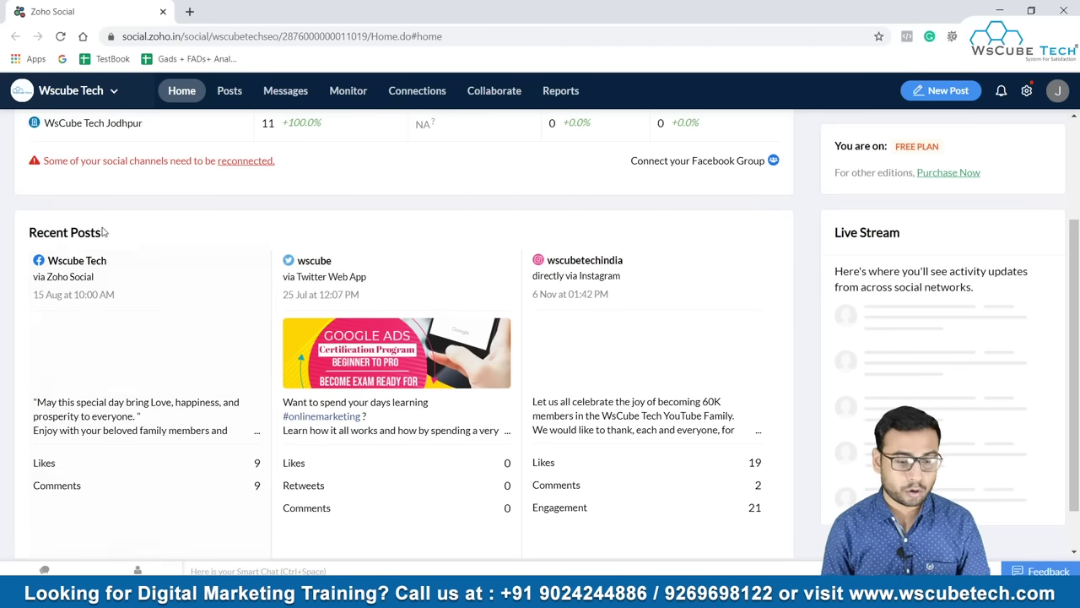
pyautogui.scroll(-1, 133, 418)
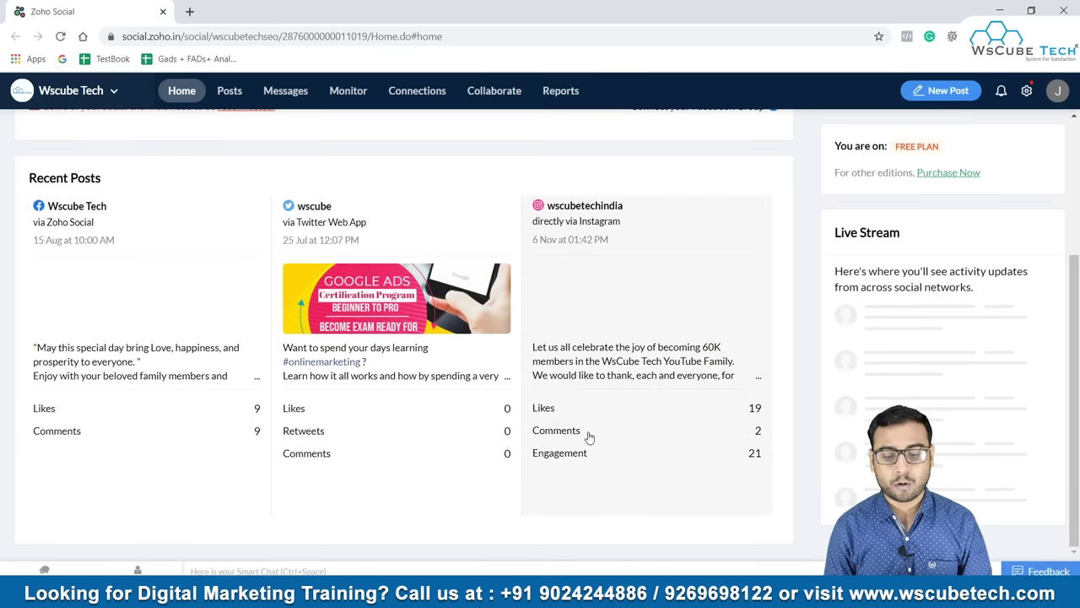
pyautogui.scroll(3, 583, 348)
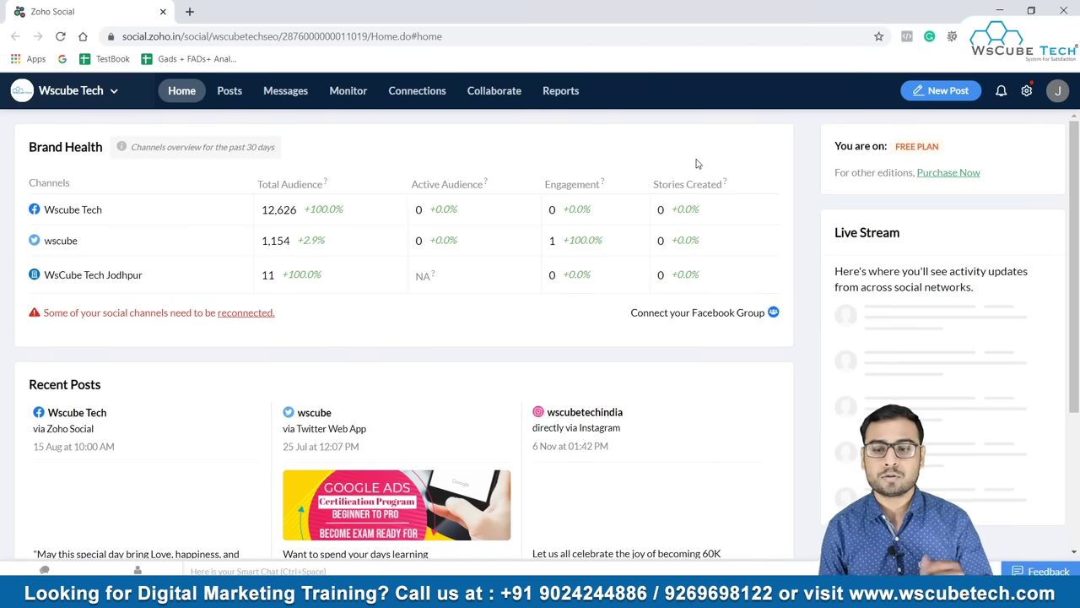
pyautogui.click(945, 93)
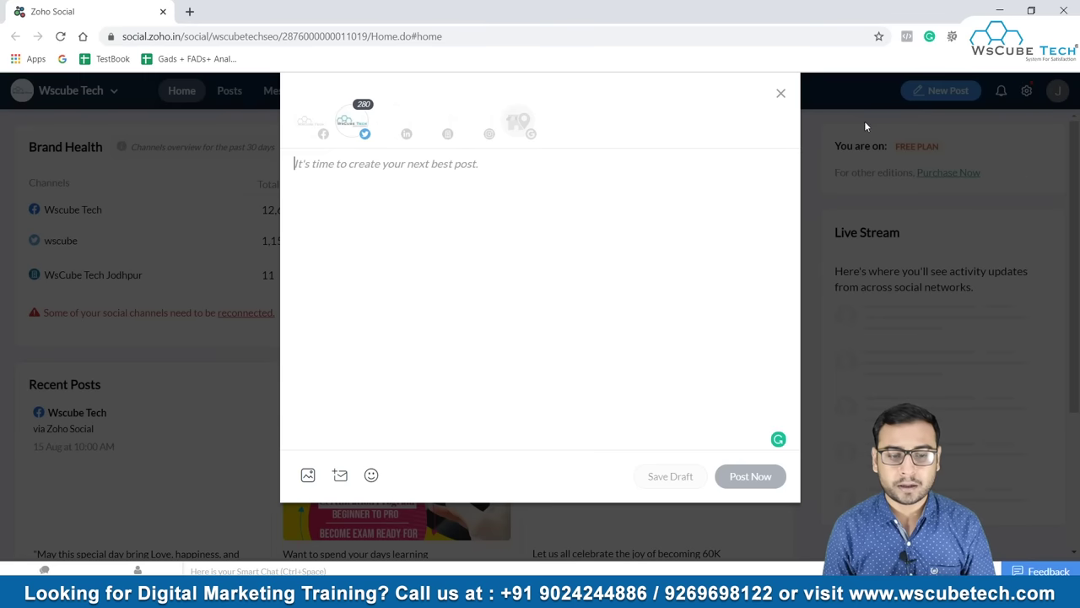
pyautogui.click(364, 128)
pyautogui.click(392, 123)
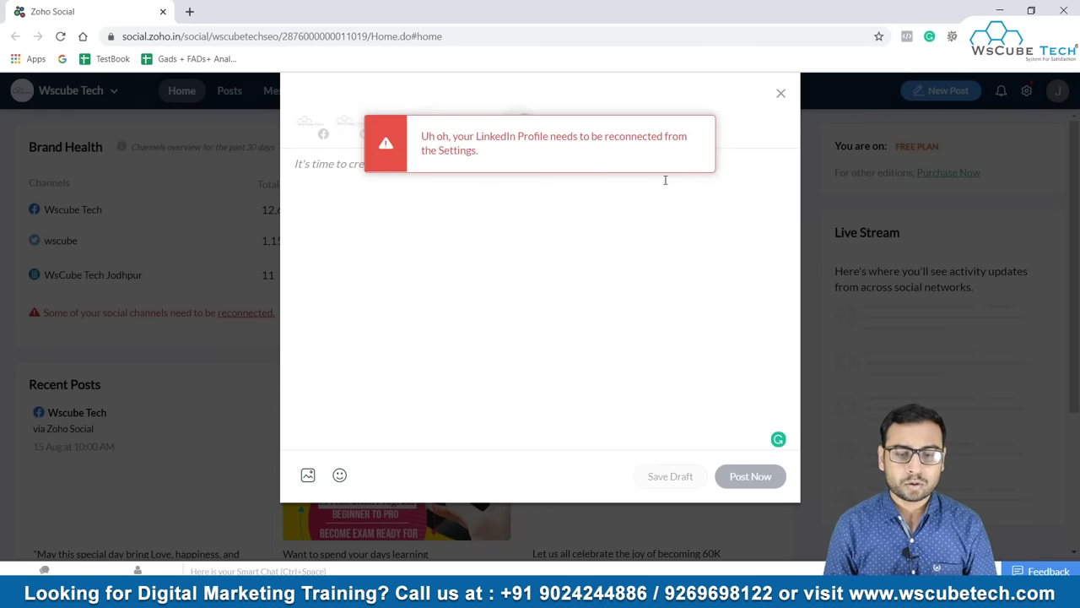
pyautogui.click(704, 126)
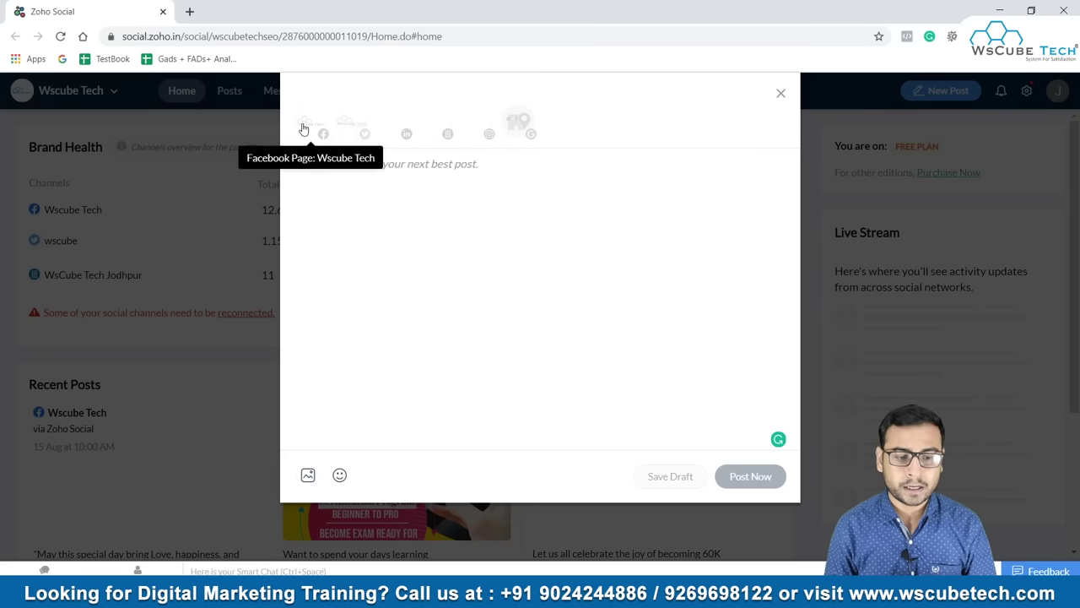
pyautogui.click(358, 139)
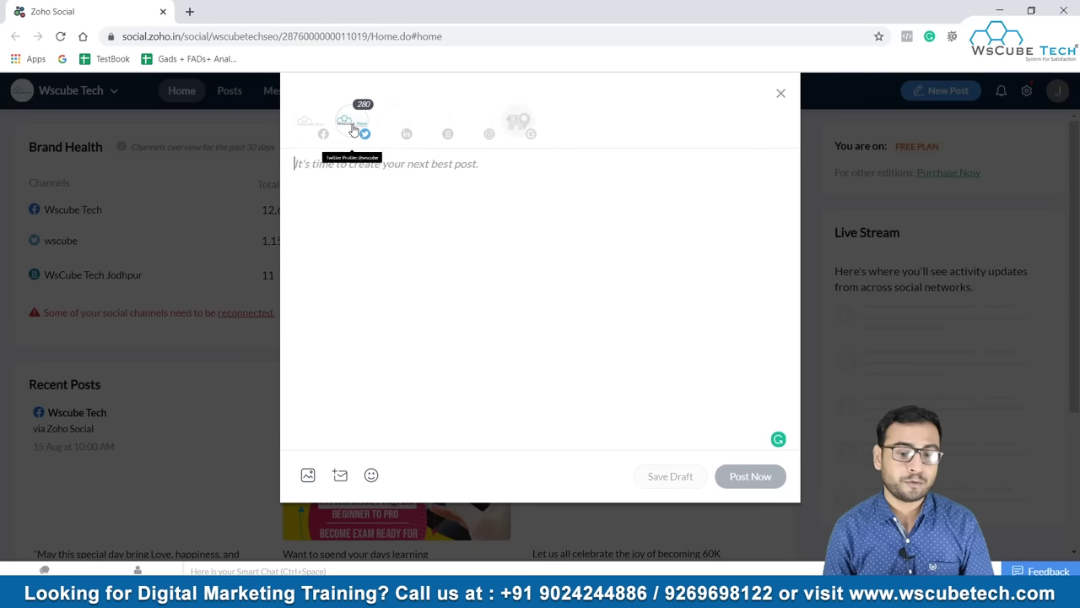
pyautogui.click(780, 95)
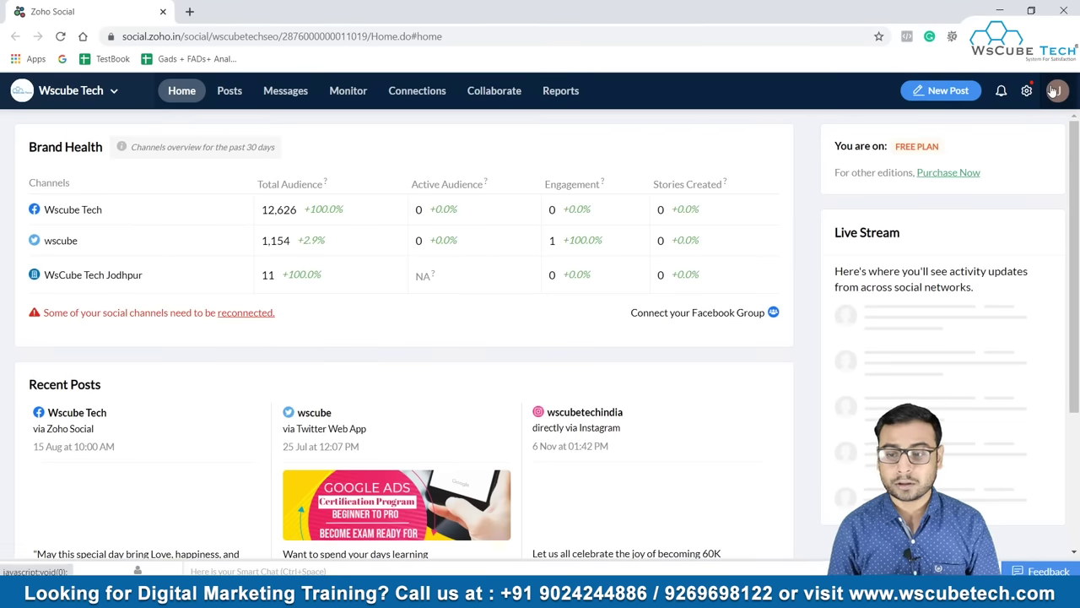
# Step: Sign out of Zoho Social from the profile panel and log back in
pyautogui.click(1055, 90)
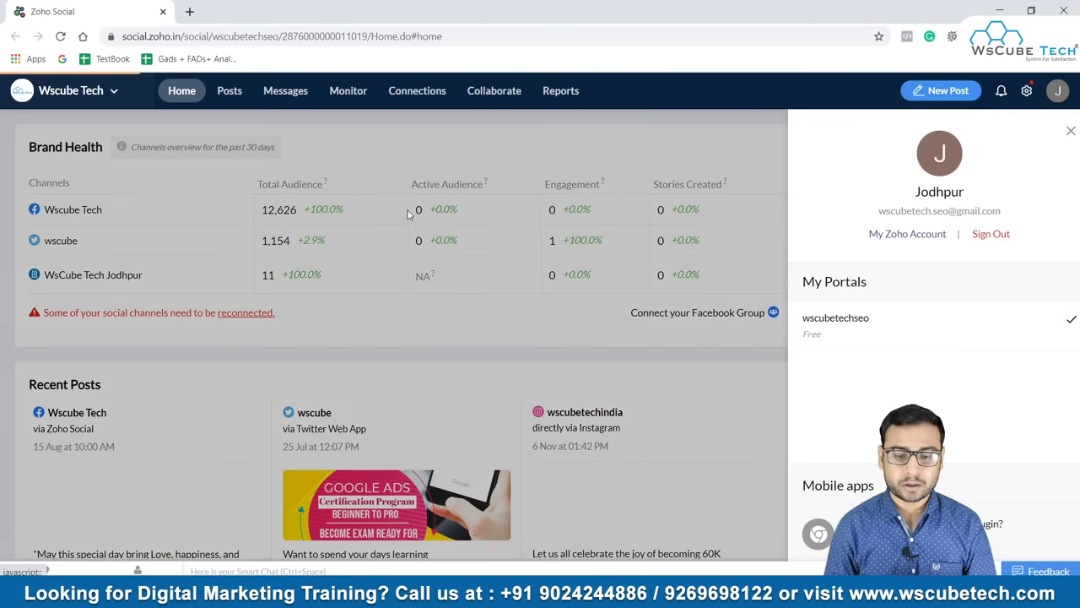
pyautogui.click(984, 236)
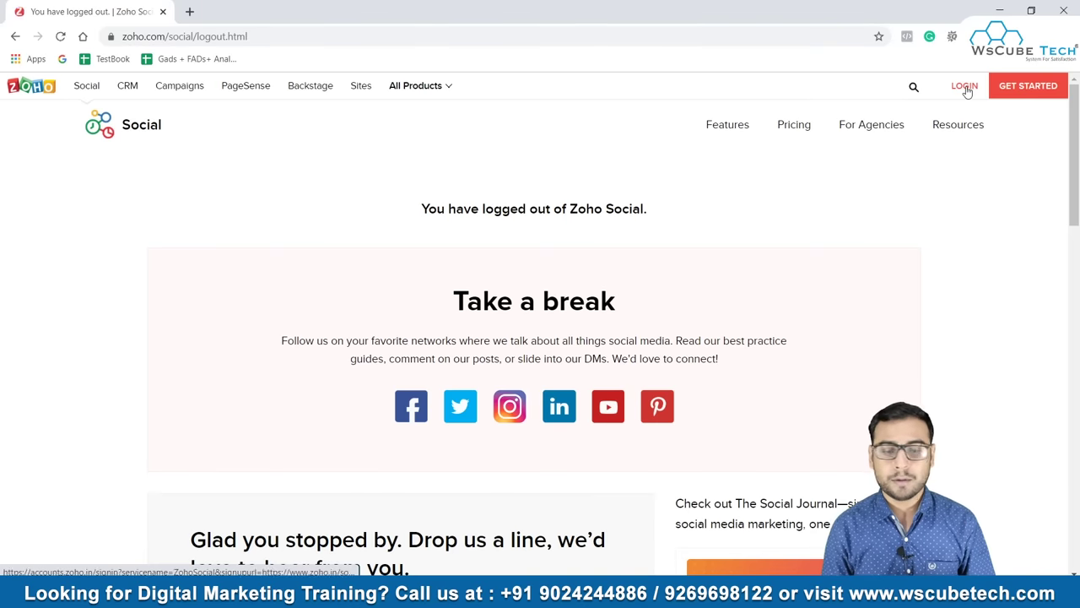
pyautogui.click(965, 86)
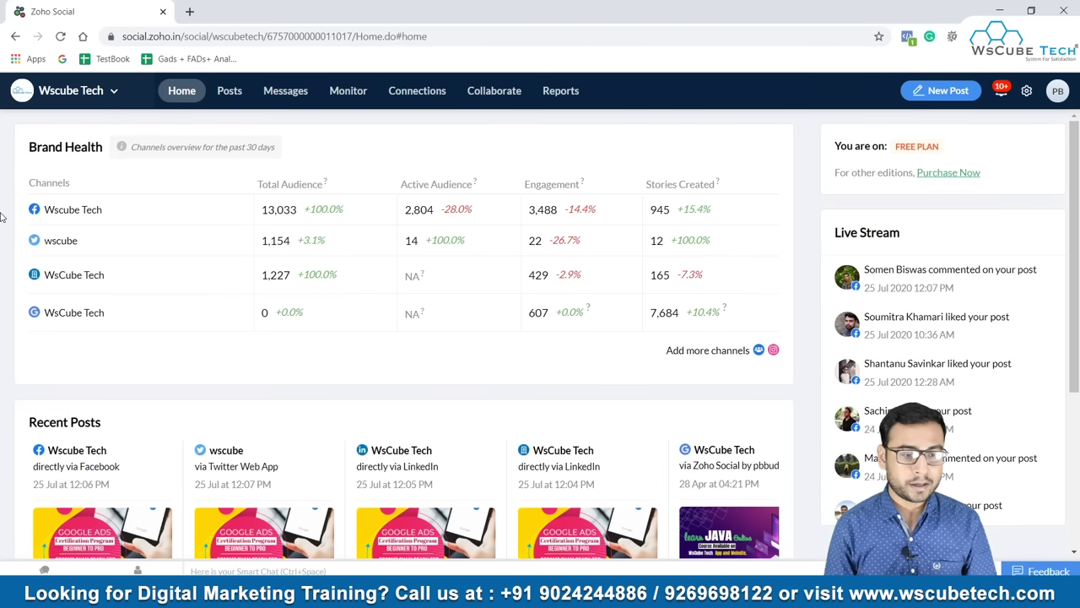
pyautogui.scroll(-2, 424, 339)
pyautogui.scroll(2, 423, 339)
pyautogui.scroll(-2, 506, 432)
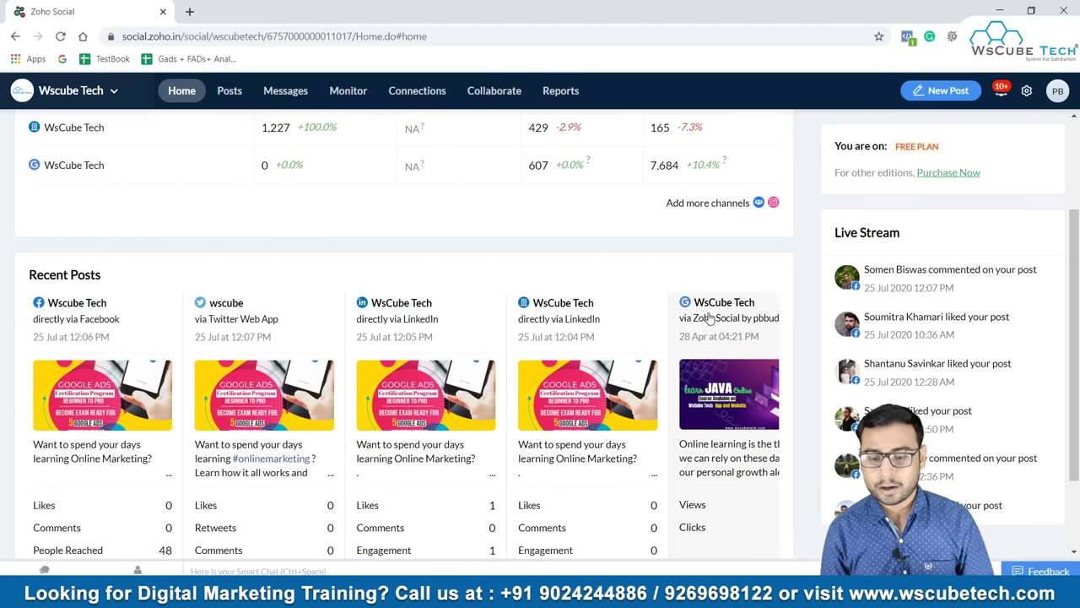
pyautogui.scroll(-1, 747, 325)
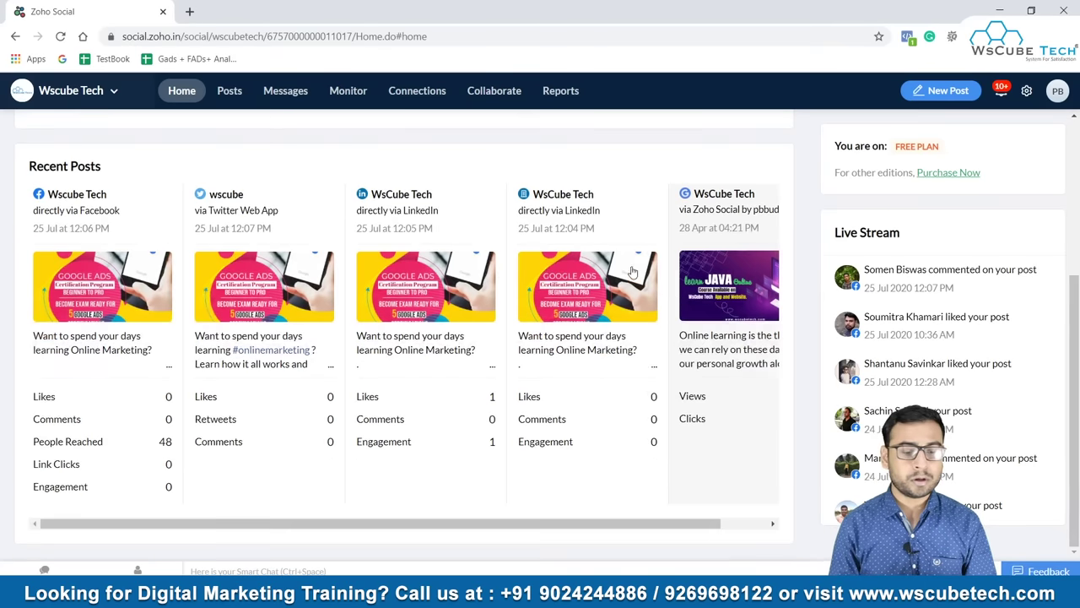
pyautogui.moveTo(578, 520); pyautogui.dragTo(362, 522)
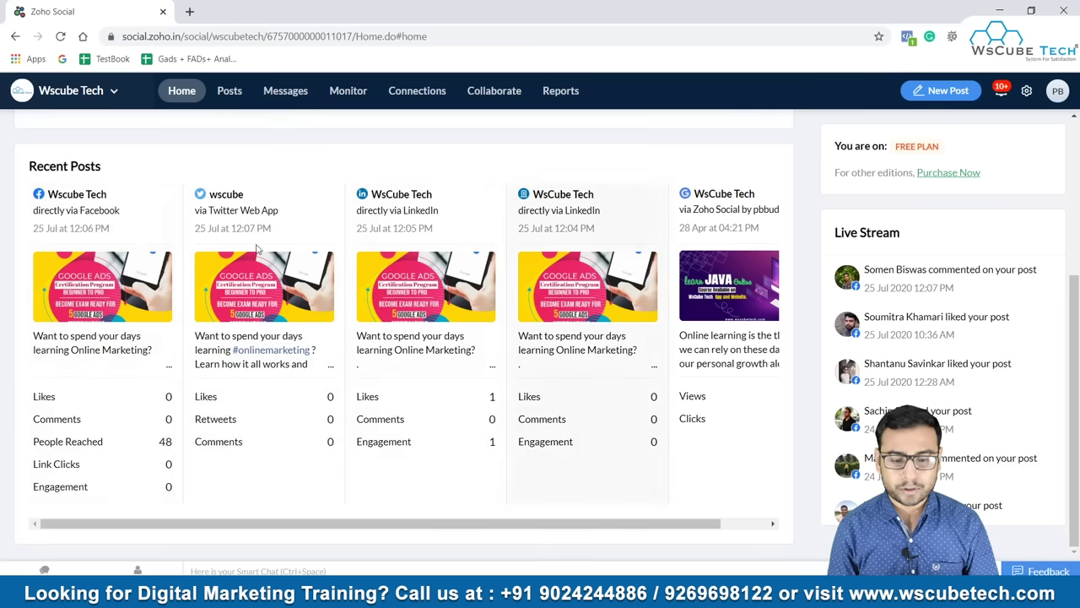
pyautogui.click(933, 96)
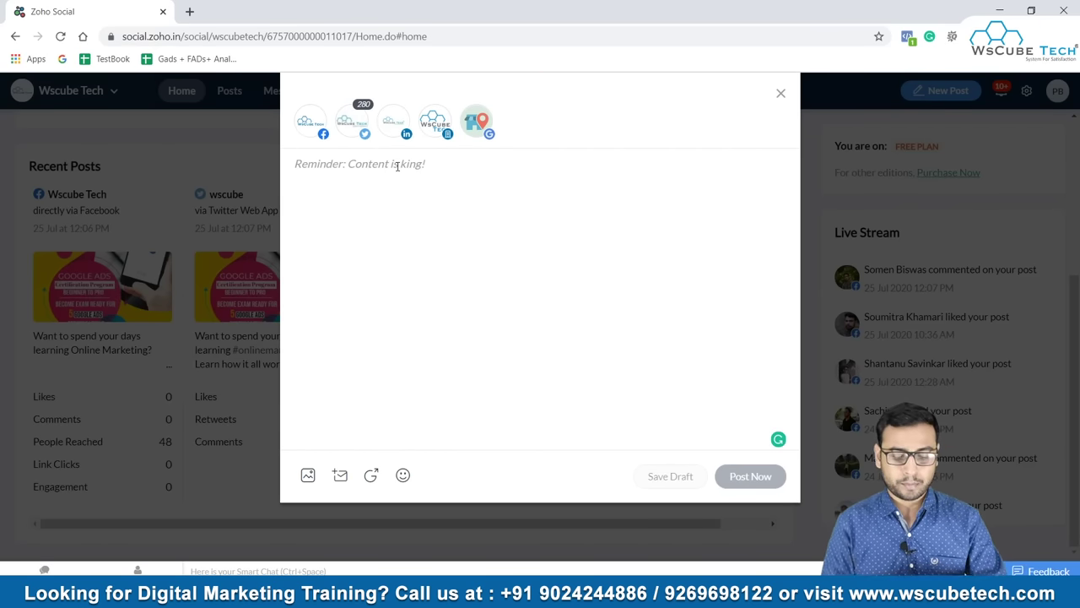
pyautogui.write('This is a poist')
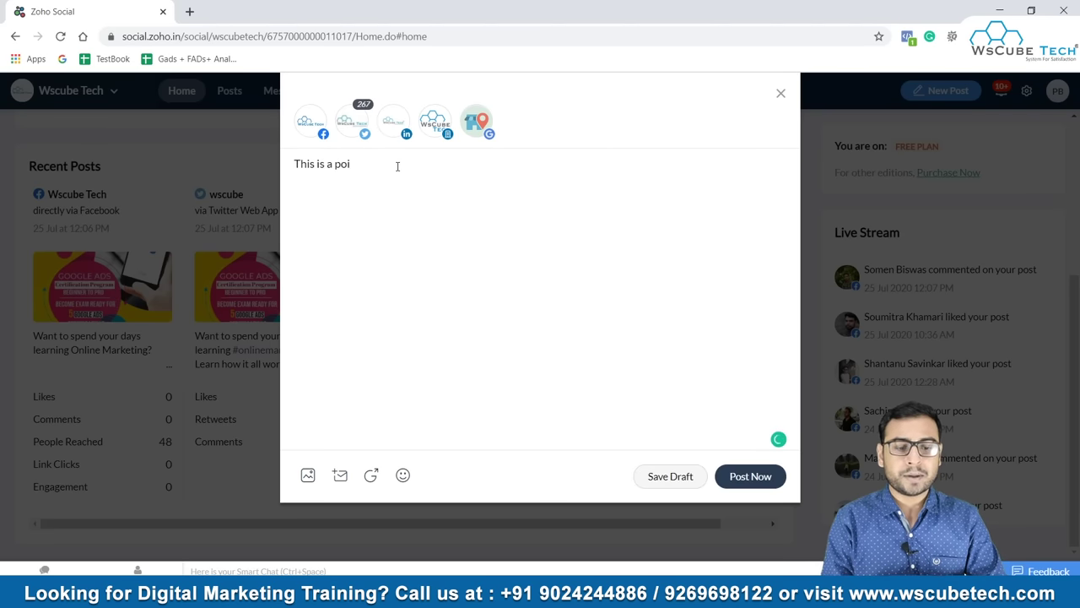
pyautogui.press('BackSpace')
pyautogui.write('st')
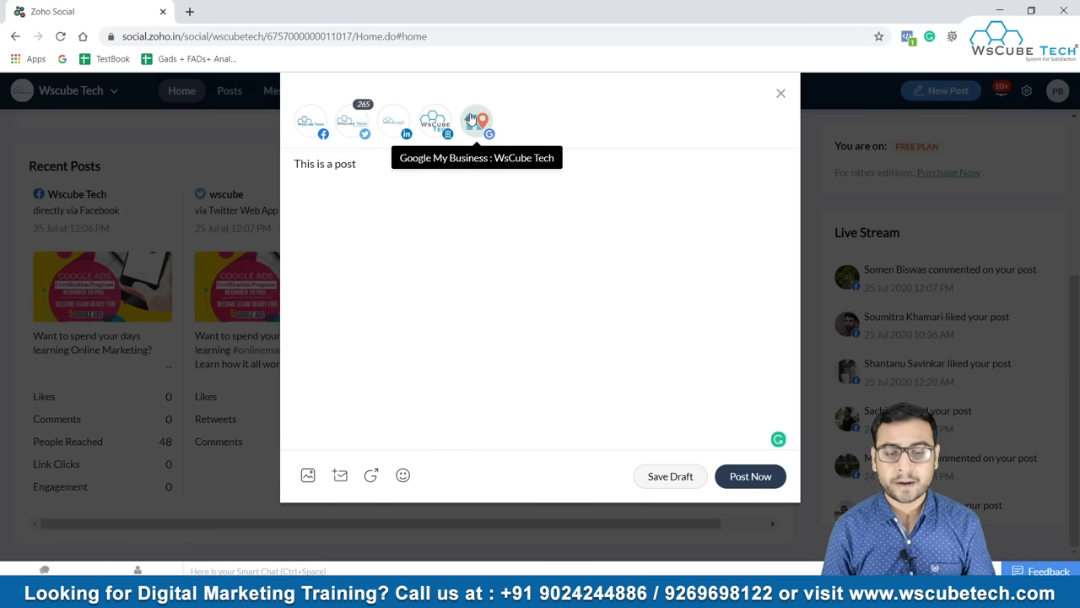
pyautogui.click(780, 93)
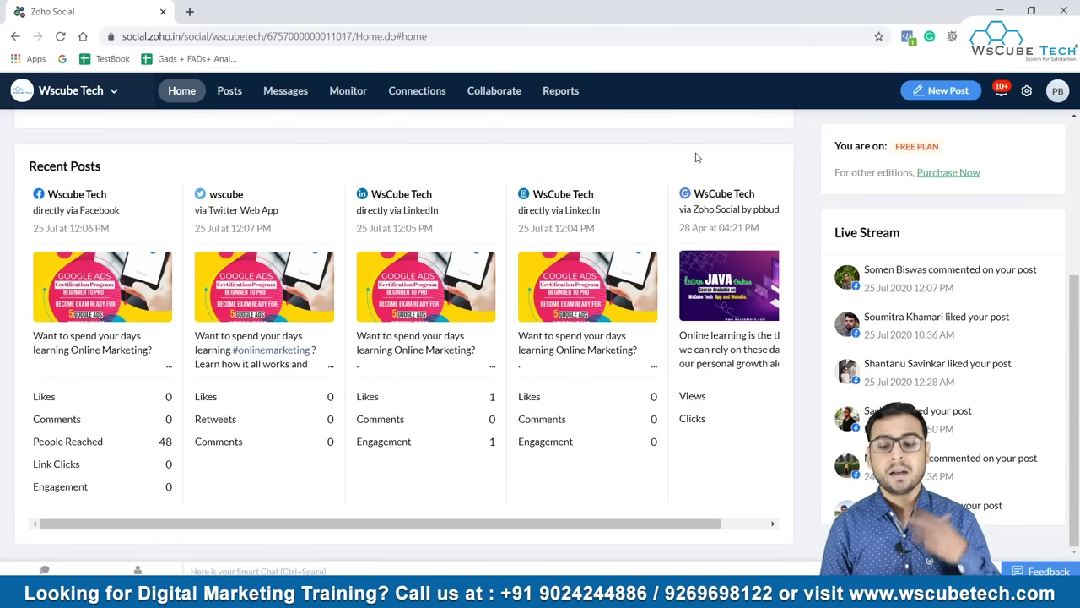
# Step: Preview the post behind the newest Live Stream comment
pyautogui.scroll(-1, 967, 313)
pyautogui.scroll(1, 972, 310)
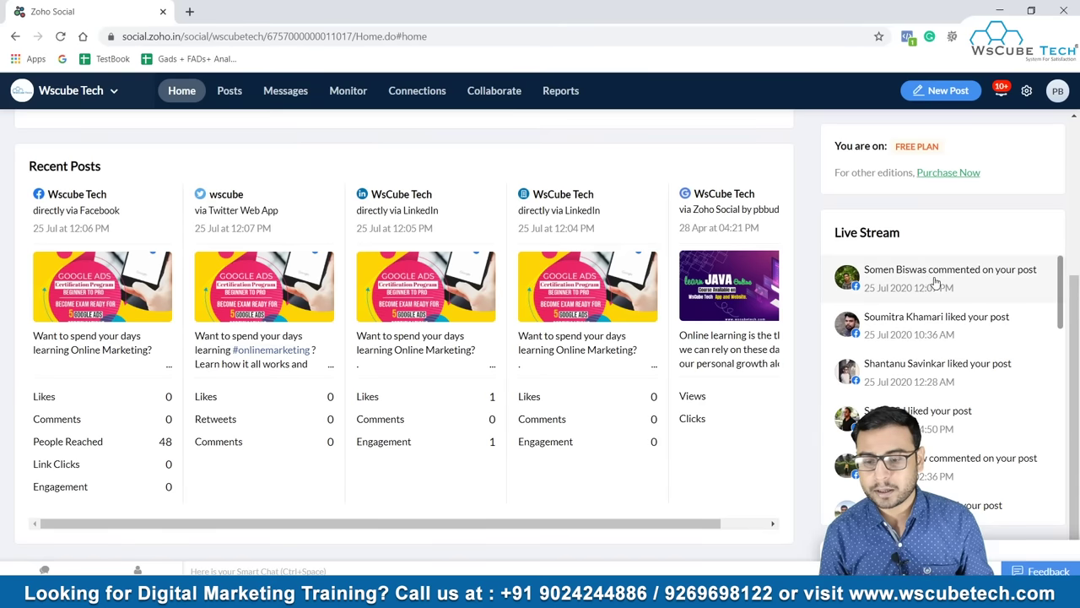
pyautogui.click(917, 283)
pyautogui.scroll(-6, 697, 395)
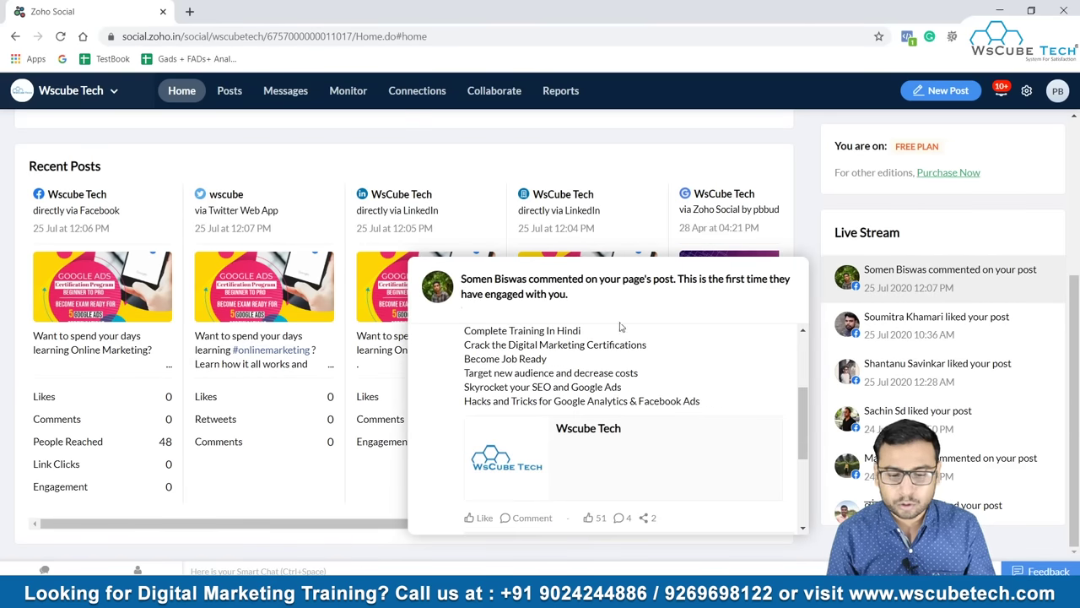
pyautogui.moveTo(542, 427)
pyautogui.scroll(-1, 658, 426)
pyautogui.scroll(3, 696, 425)
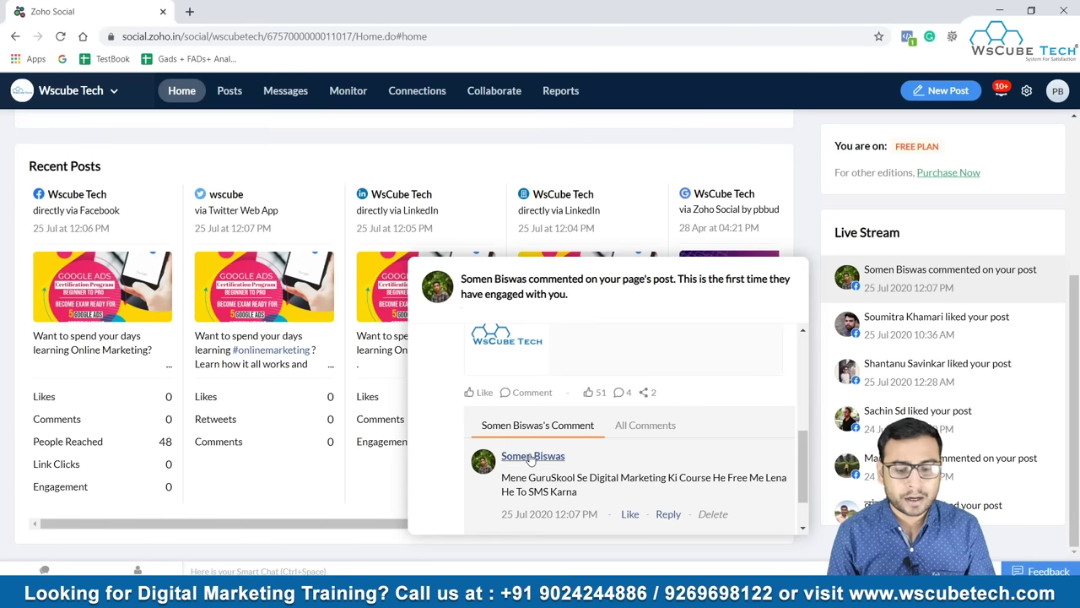
pyautogui.scroll(2, 622, 379)
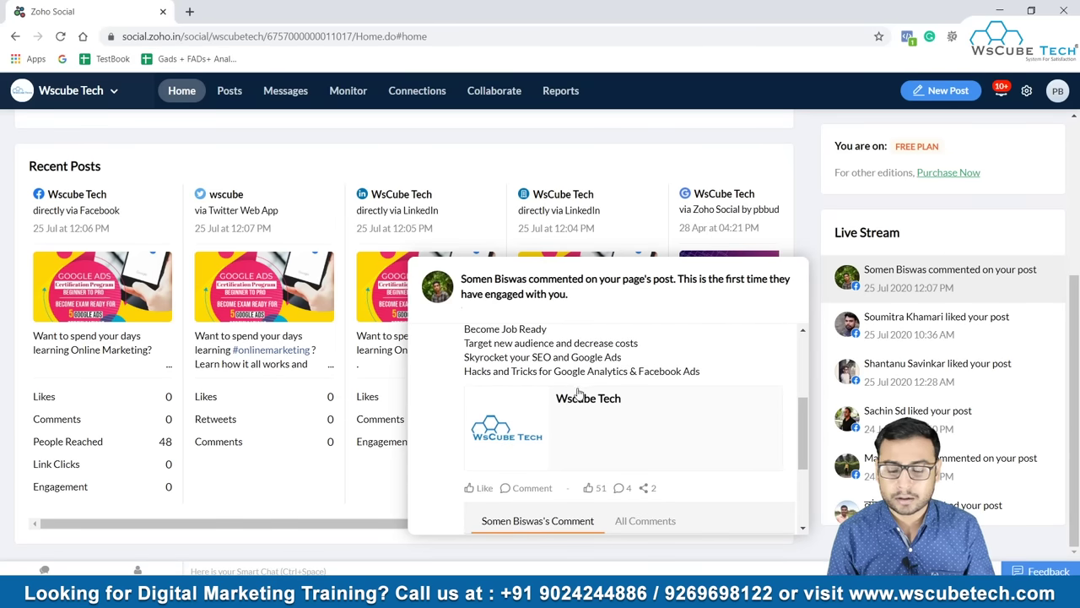
pyautogui.scroll(-3, 628, 460)
# Step: Preview the second Live Stream activity's post, then load older activity with More
pyautogui.click(920, 326)
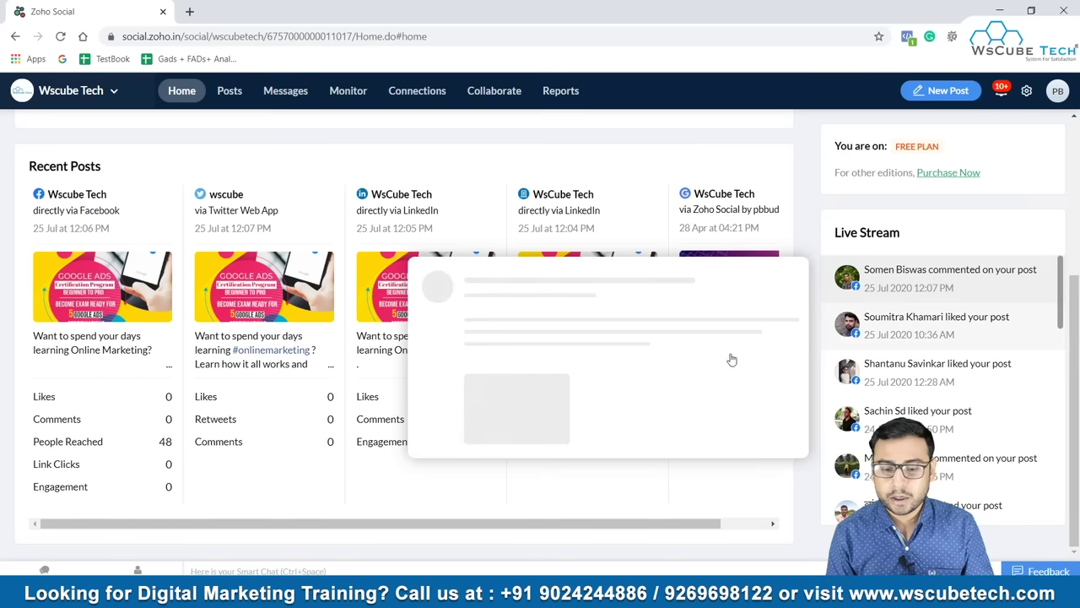
pyautogui.scroll(-5, 665, 338)
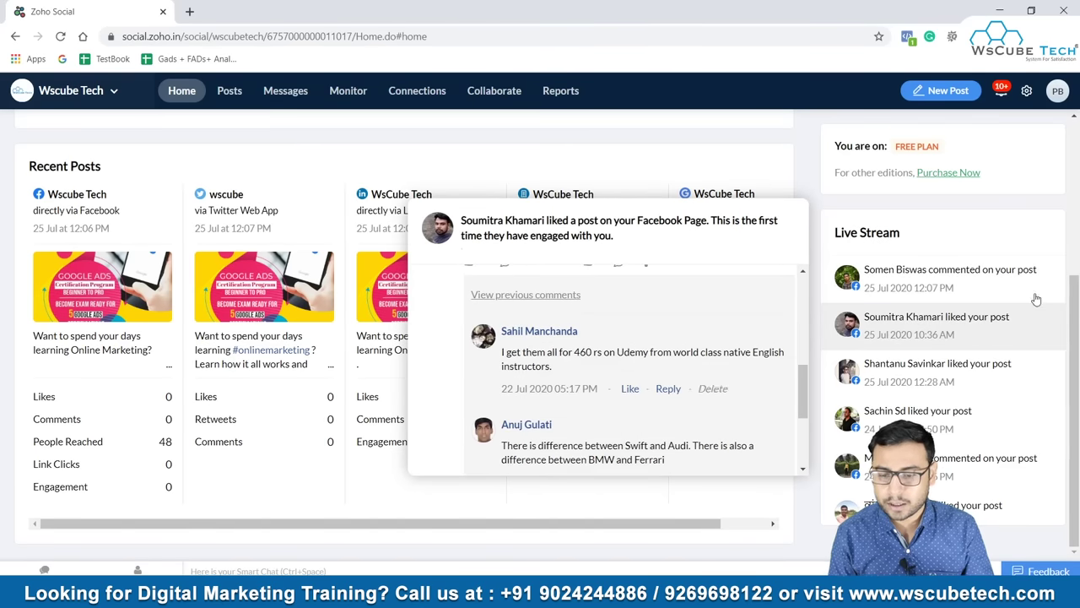
pyautogui.scroll(-8, 1036, 299)
pyautogui.scroll(-6, 1006, 435)
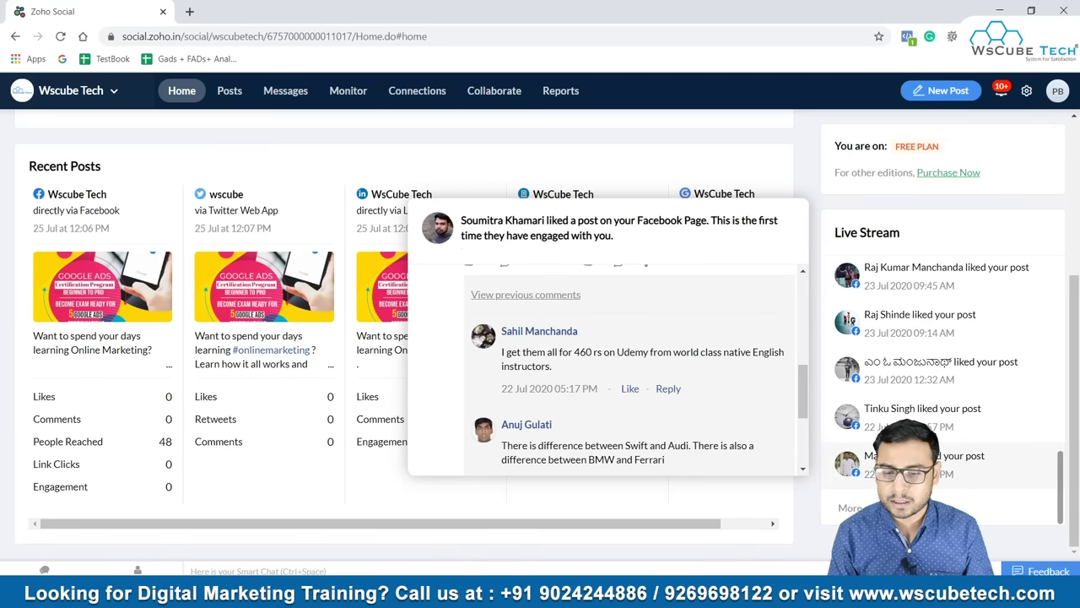
pyautogui.click(849, 507)
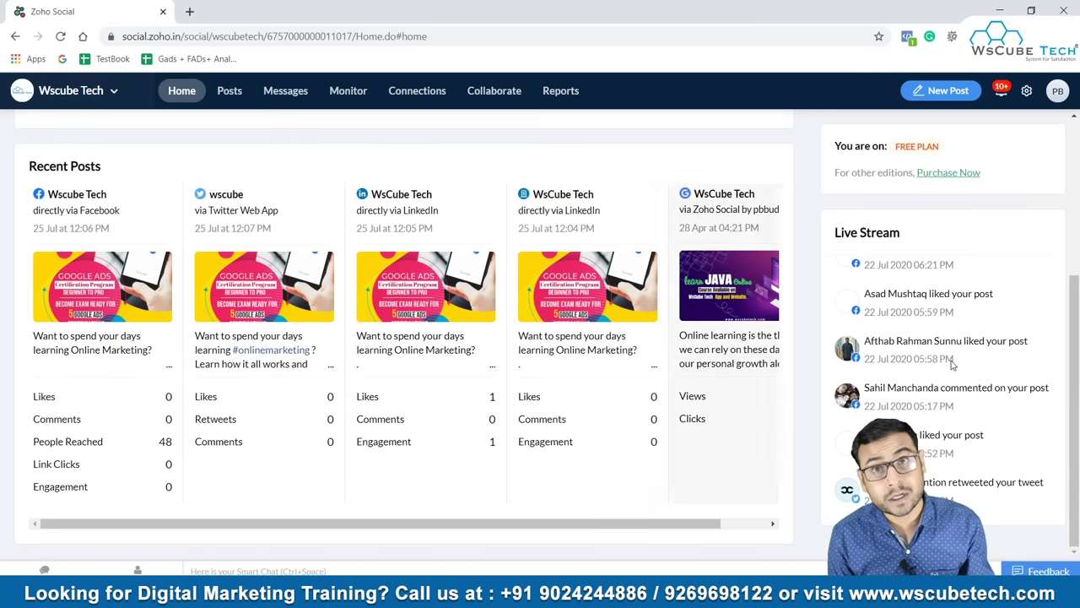
pyautogui.scroll(-2, 952, 363)
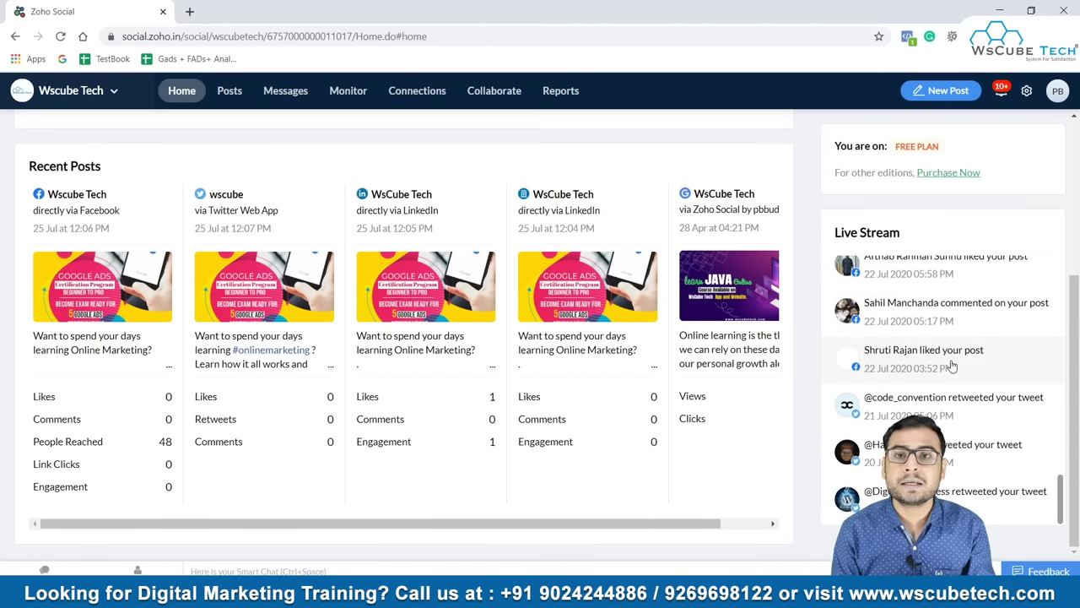
pyautogui.scroll(5, 953, 363)
# Step: Browse the Published Posts list, then switch to Promoted Posts
pyautogui.scroll(1, 345, 200)
pyautogui.click(231, 91)
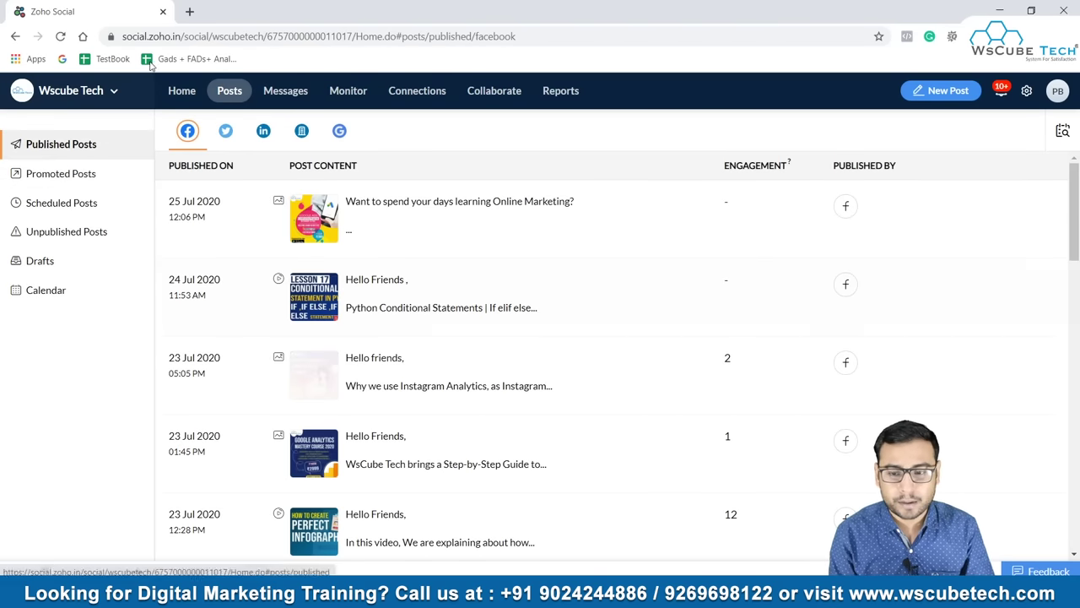
pyautogui.scroll(-2, 450, 312)
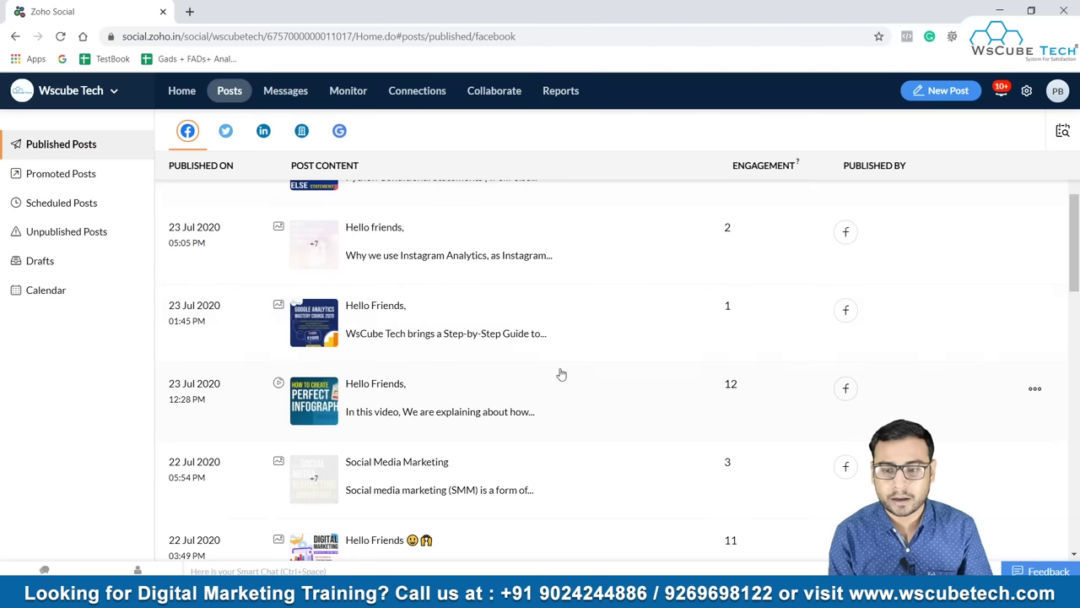
pyautogui.scroll(-2, 687, 503)
pyautogui.scroll(-2, 546, 403)
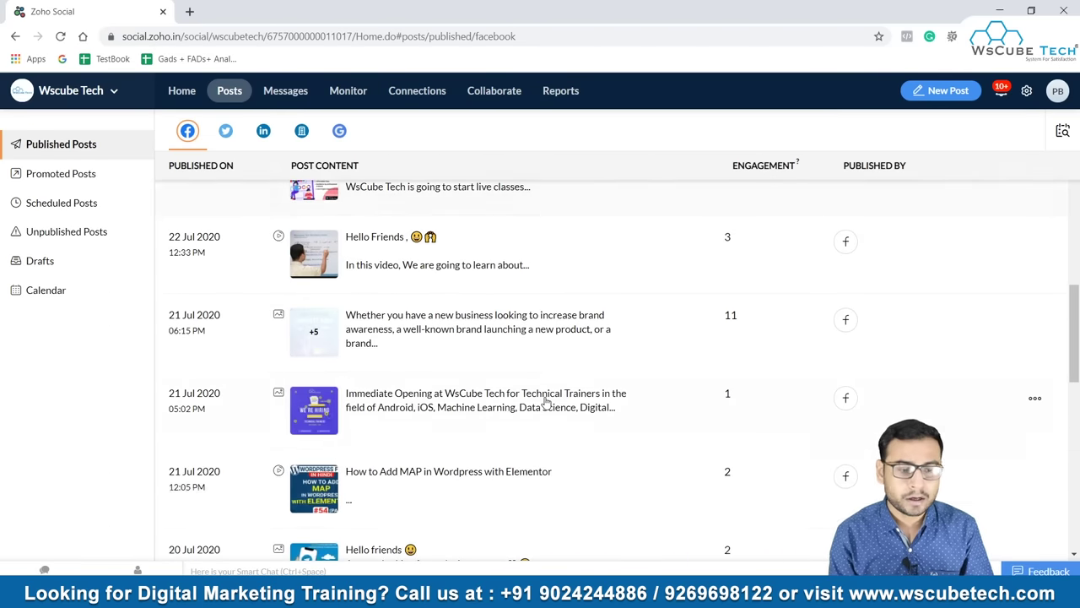
pyautogui.click(68, 177)
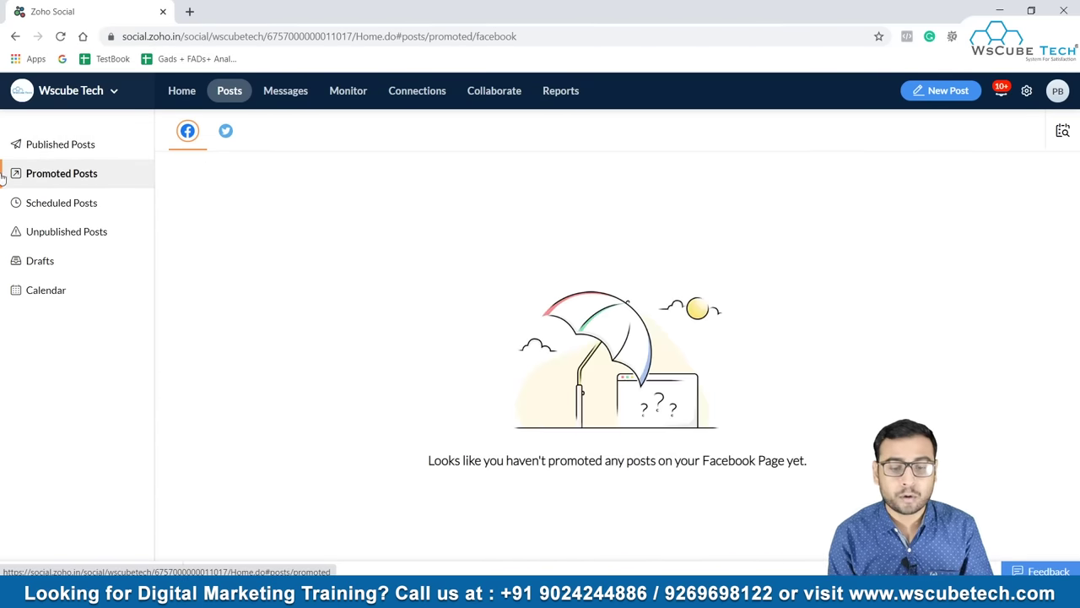
# Step: View the second Messages conversation, then go to the Monitor section
pyautogui.click(289, 94)
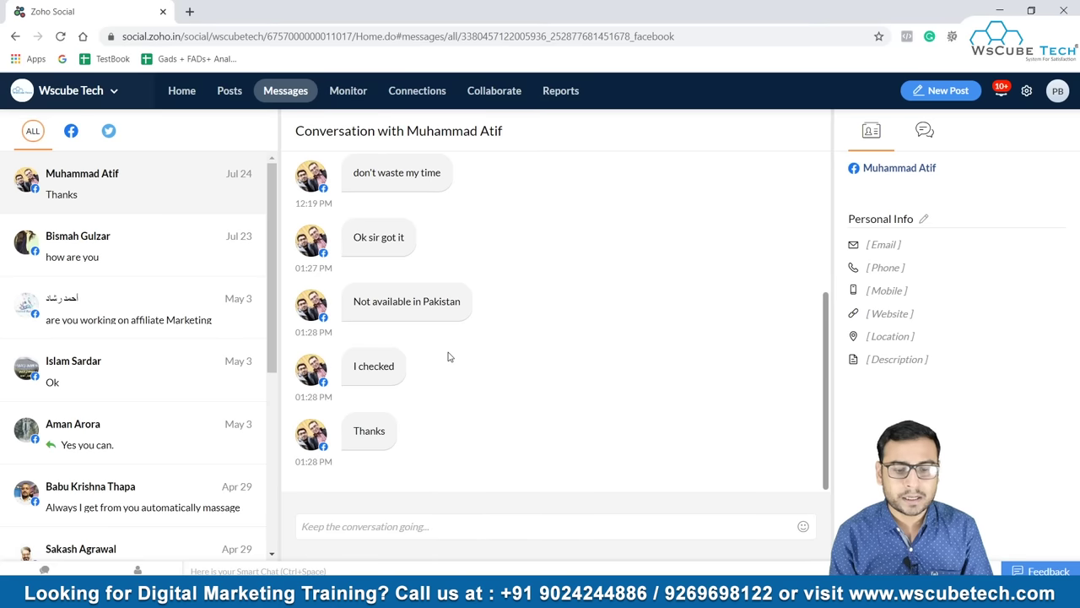
pyautogui.scroll(3, 449, 357)
pyautogui.click(147, 244)
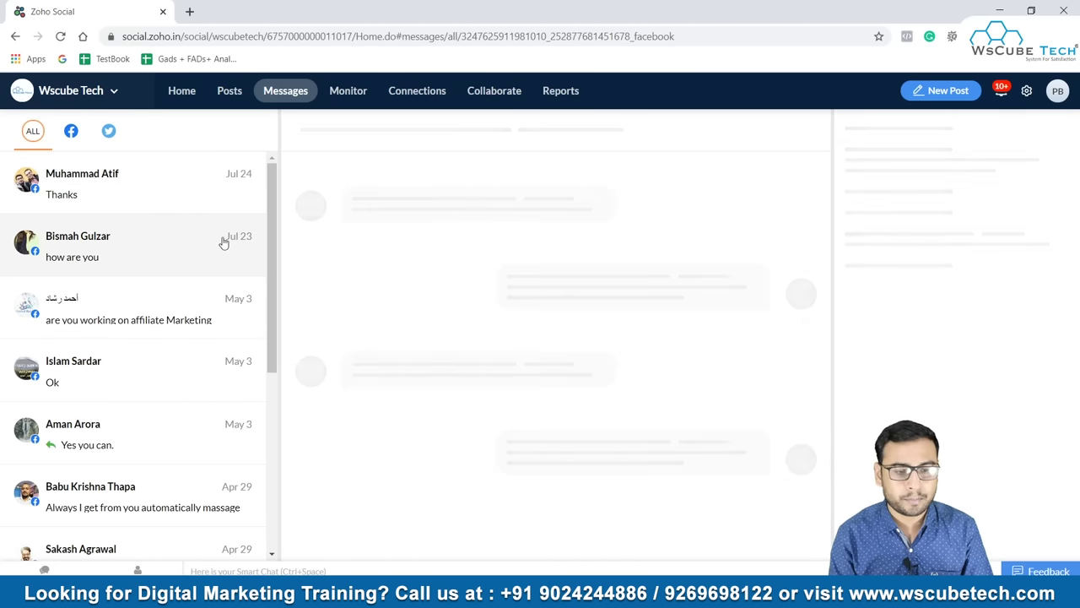
pyautogui.scroll(-2, 160, 409)
pyautogui.scroll(2, 164, 414)
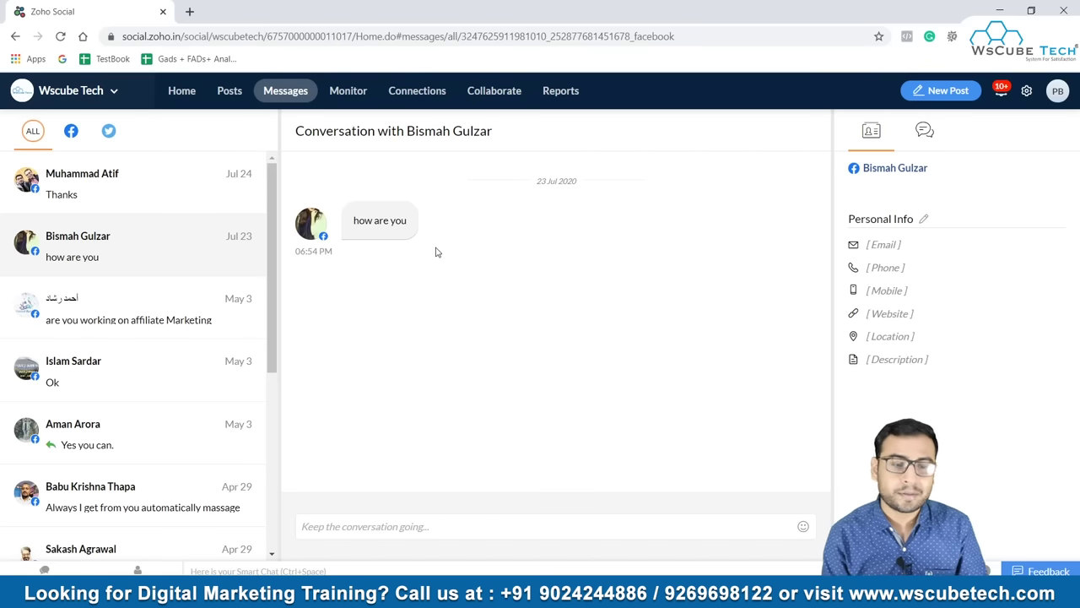
pyautogui.click(346, 90)
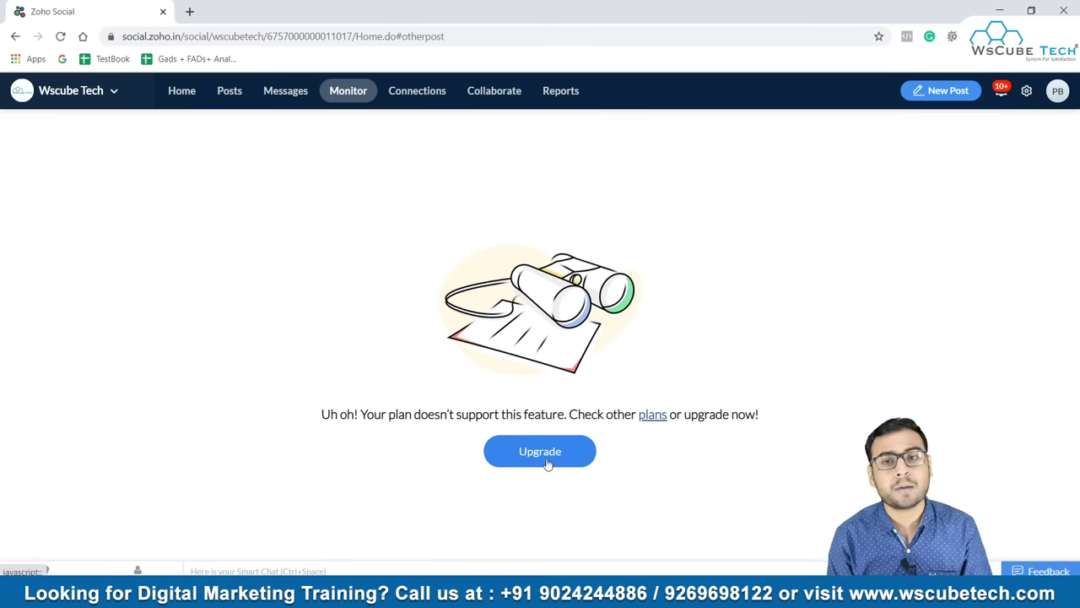
# Step: Visit the Connections, Collaborate and Reports sections, then return to Home
pyautogui.click(430, 90)
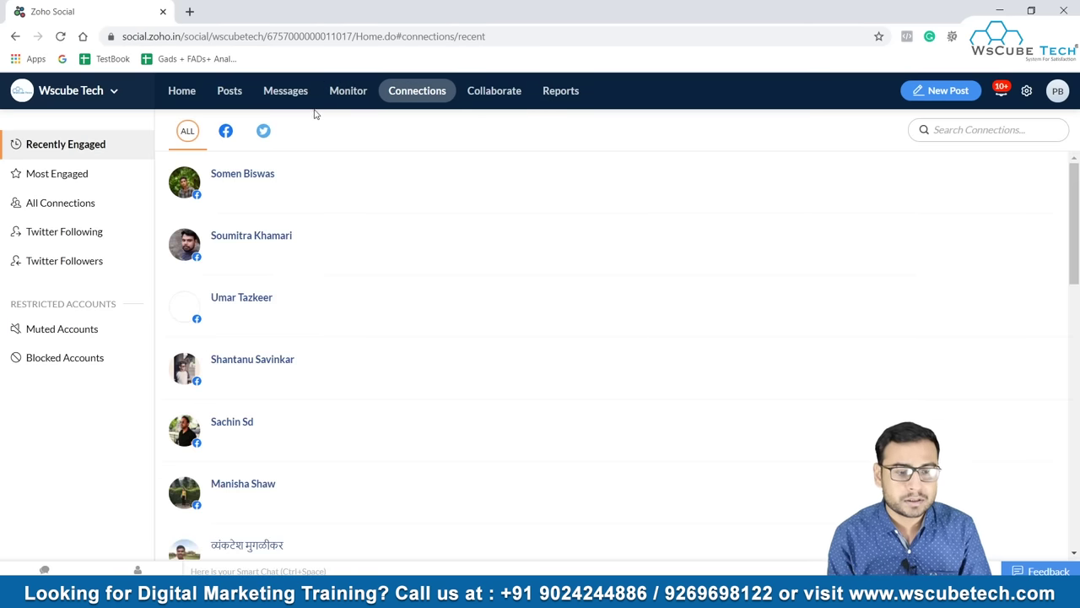
pyautogui.click(498, 91)
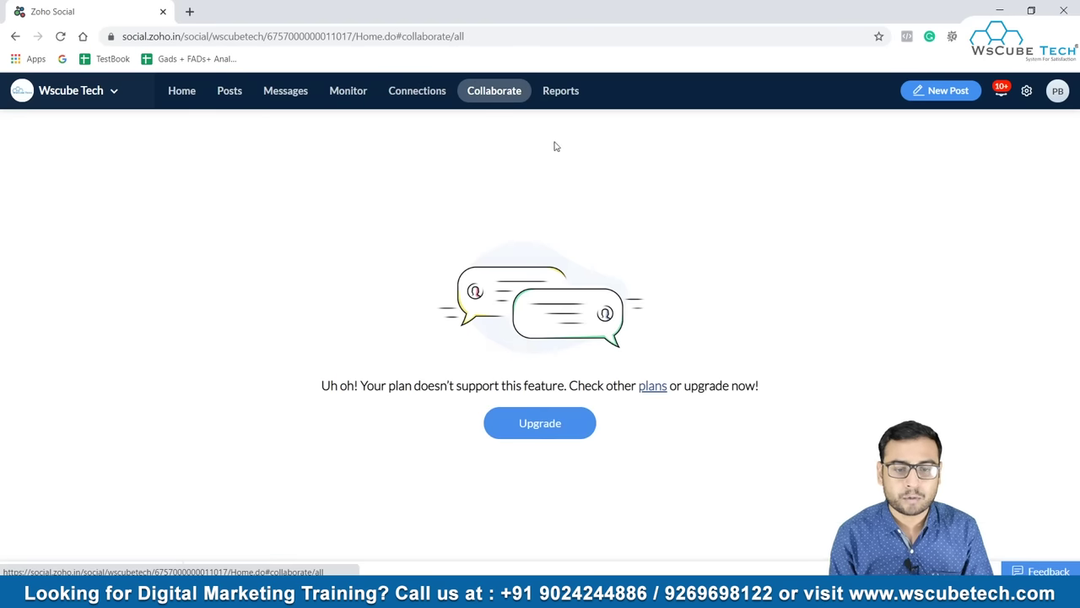
pyautogui.click(557, 98)
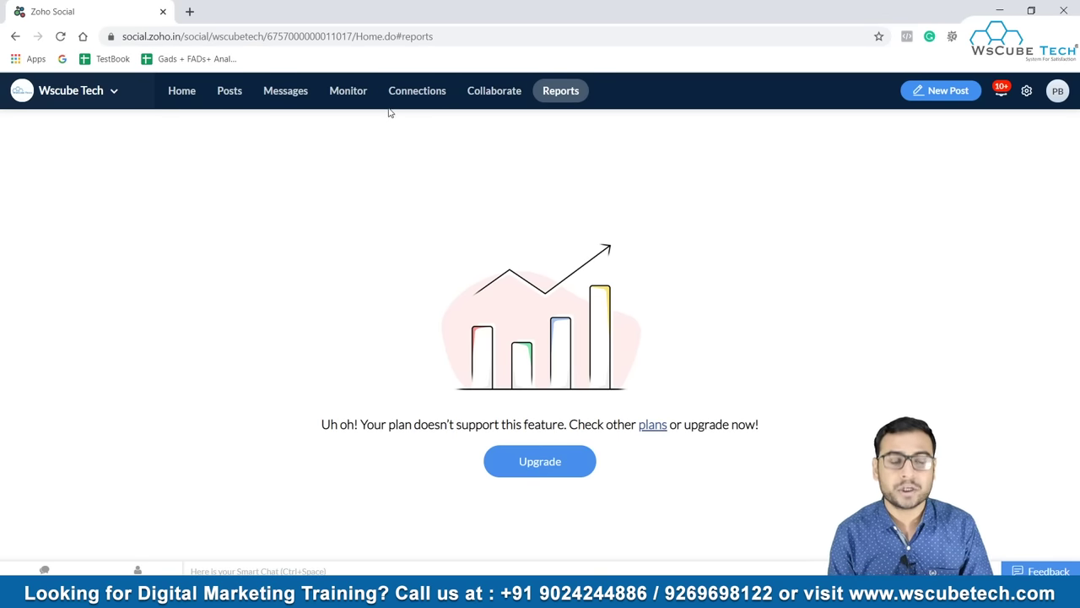
pyautogui.click(183, 100)
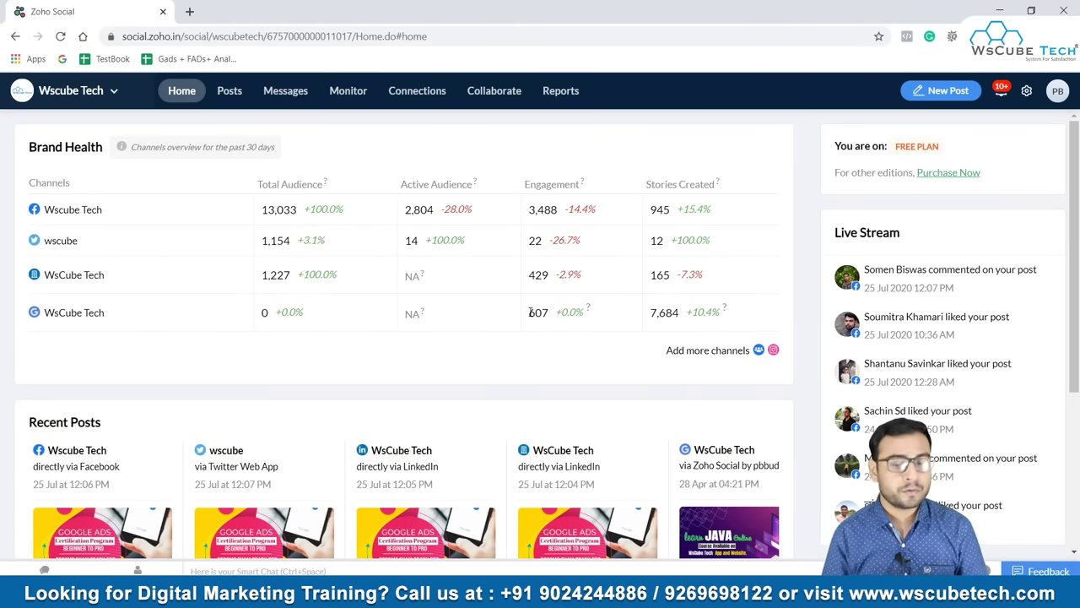
pyautogui.scroll(-2, 655, 277)
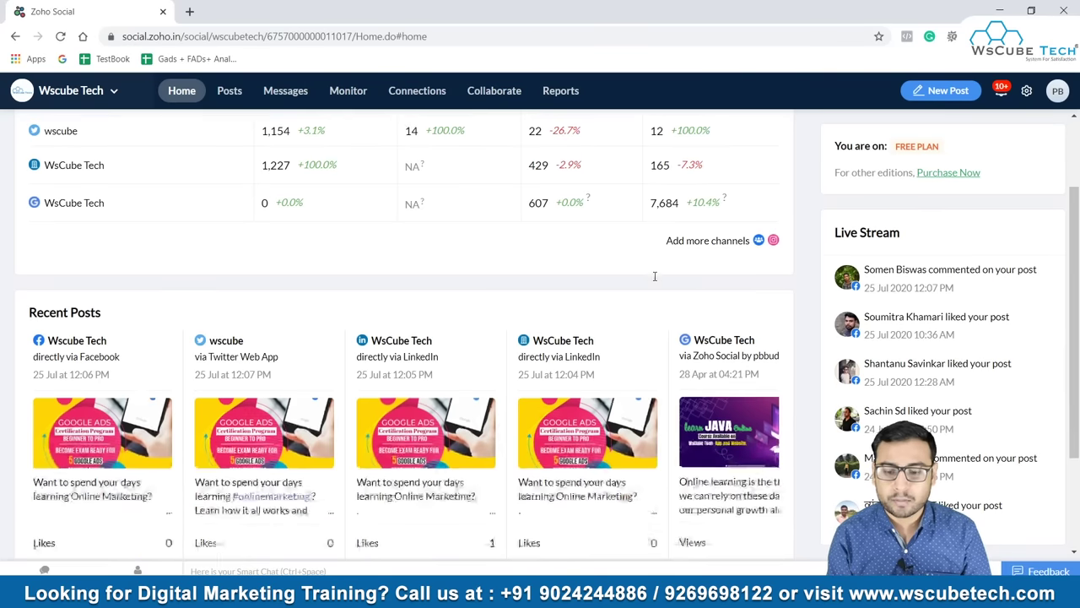
pyautogui.scroll(2, 529, 262)
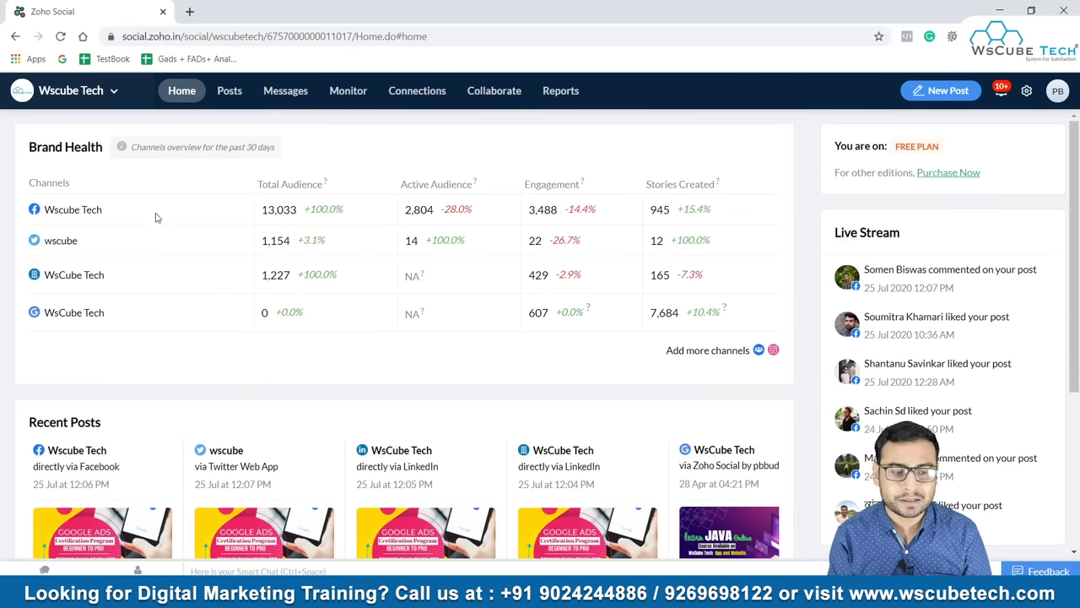
pyautogui.click(772, 350)
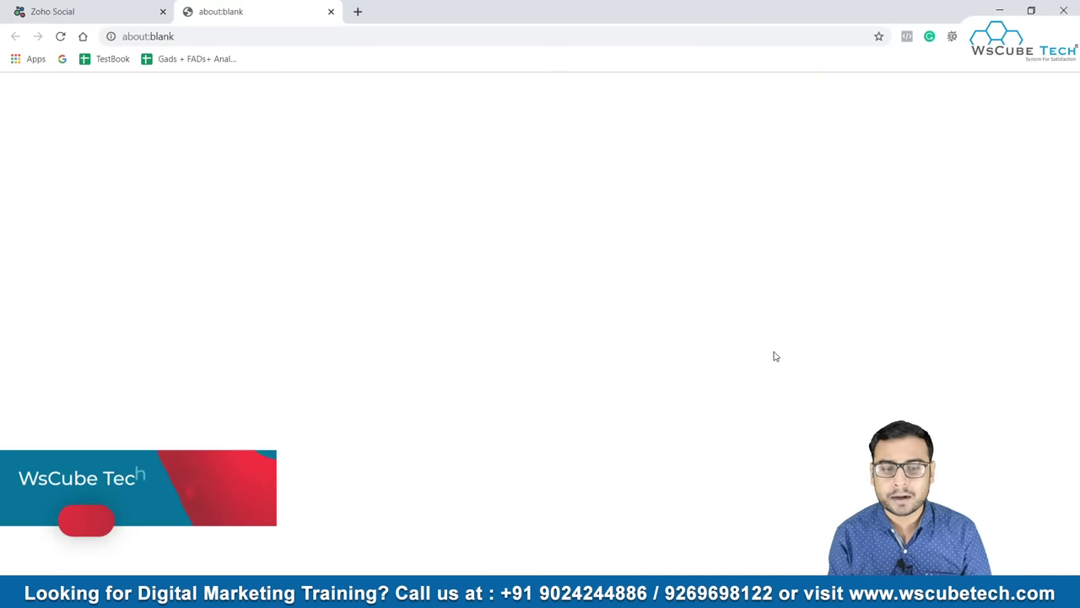
pyautogui.click(331, 11)
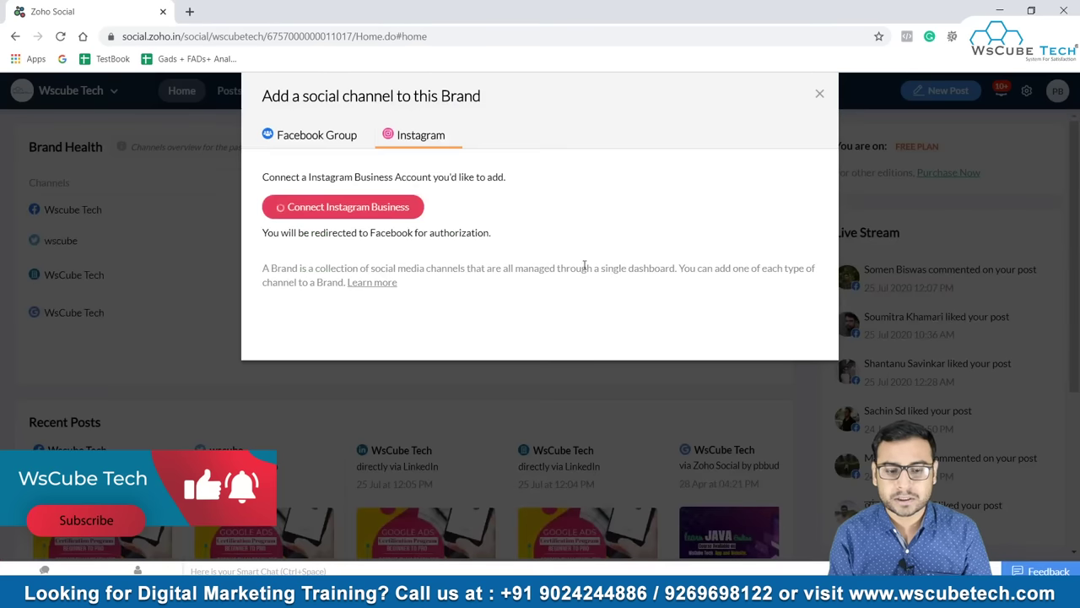
pyautogui.click(820, 97)
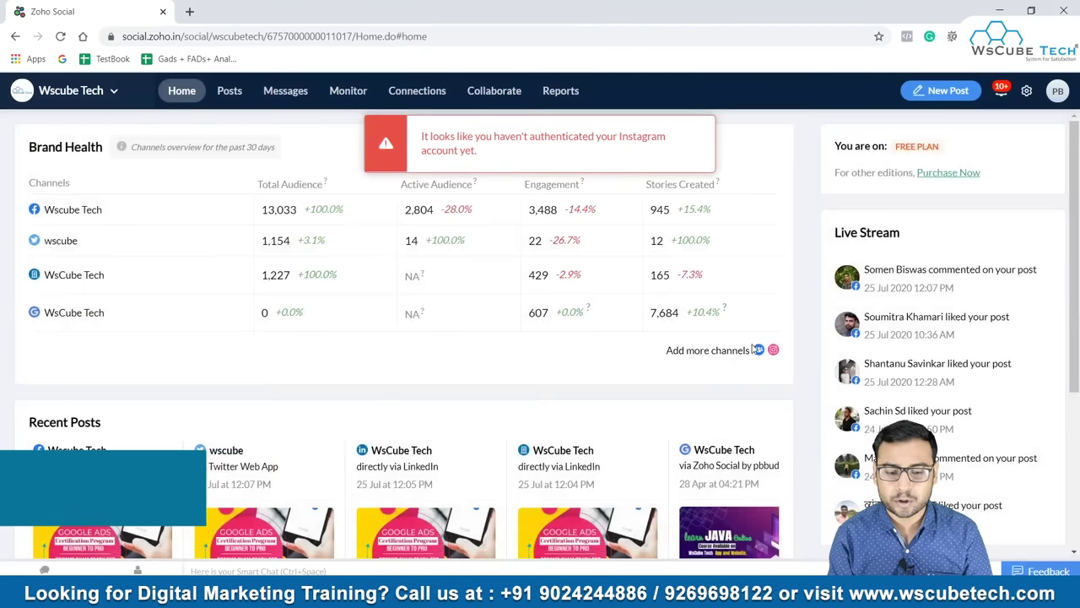
pyautogui.scroll(-3, 599, 356)
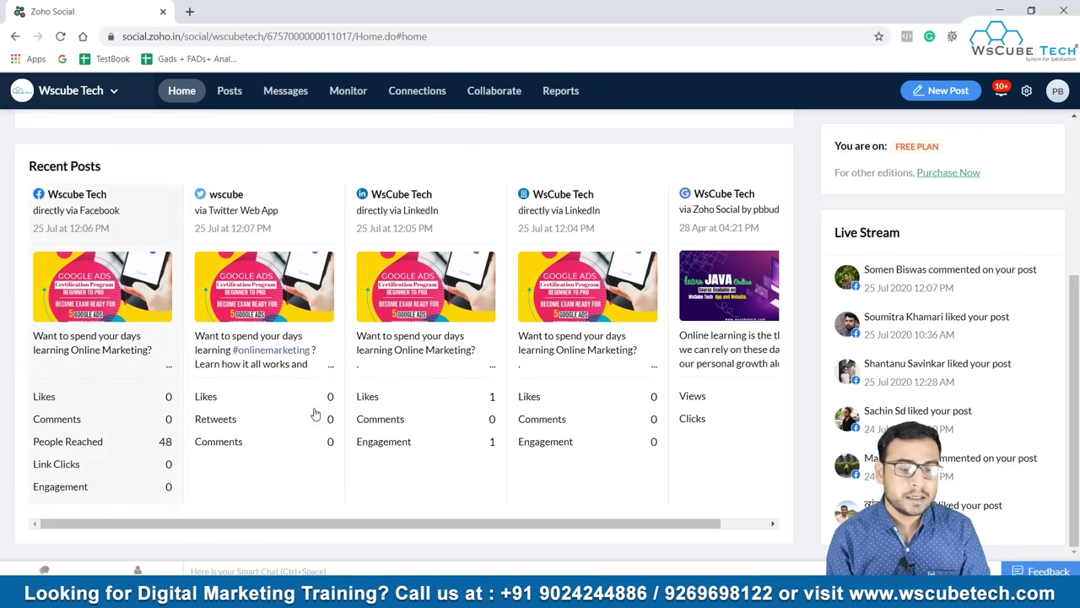
pyautogui.scroll(3, 558, 335)
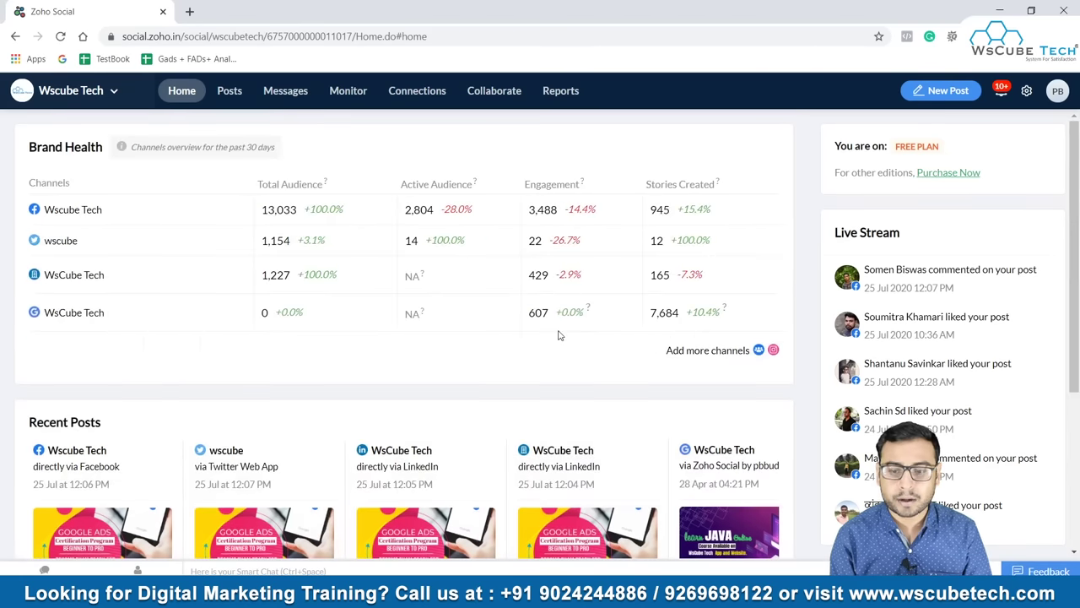